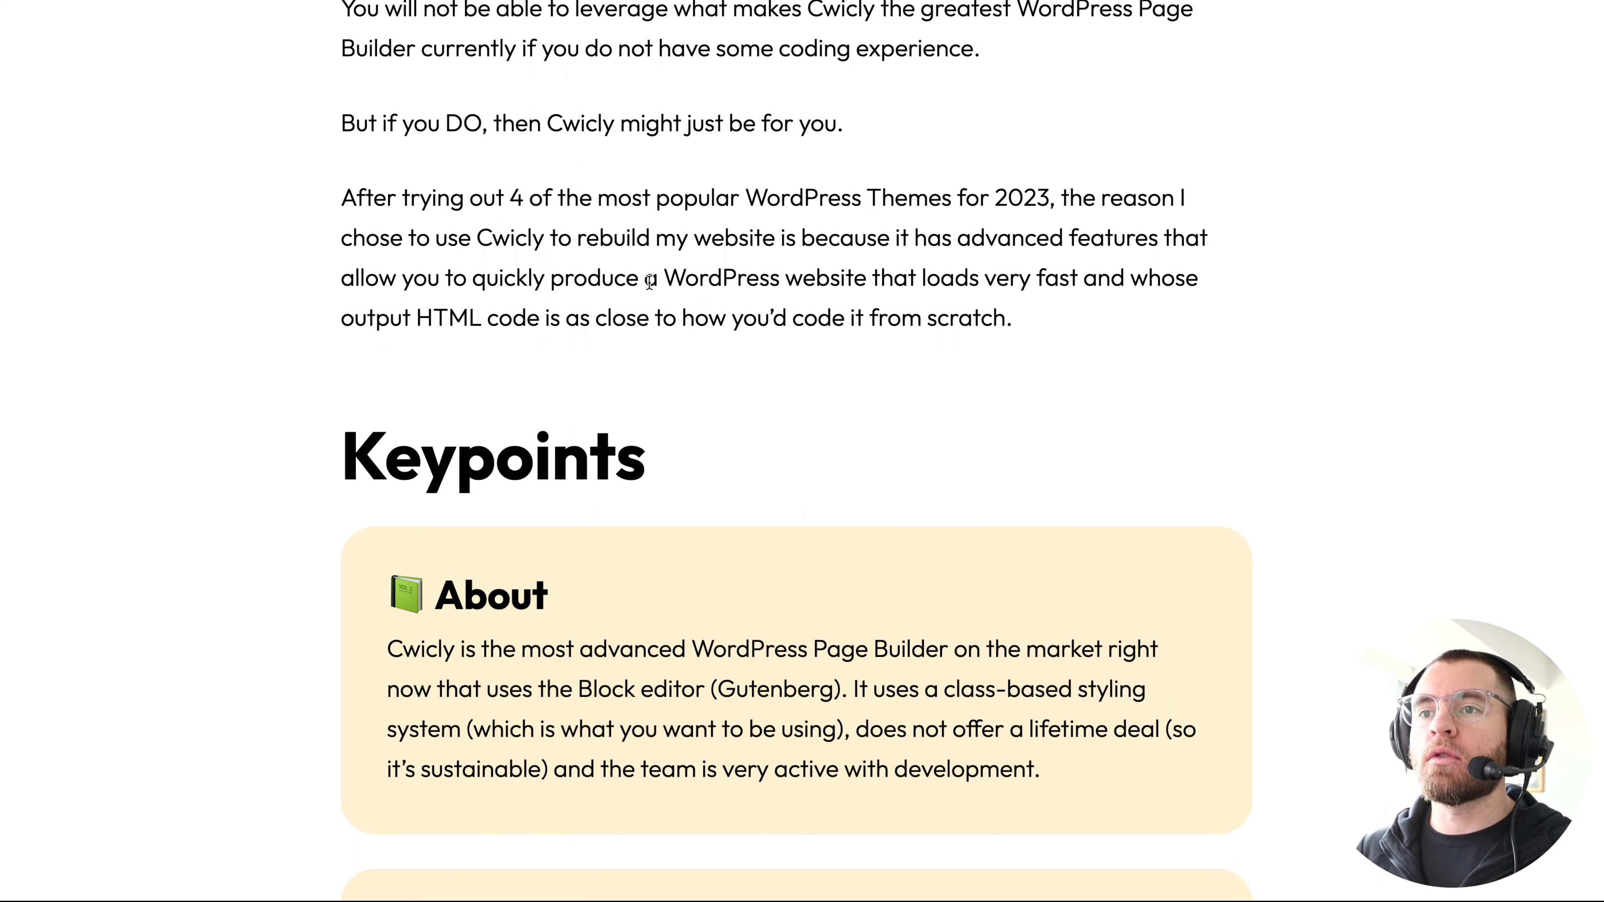
Examine the Keypoints and the Pros and Cons sections of the published Cwicly review page.
{"action": "scroll", "coordinate": [649, 281], "scroll_direction": "down", "scroll_amount": 5}
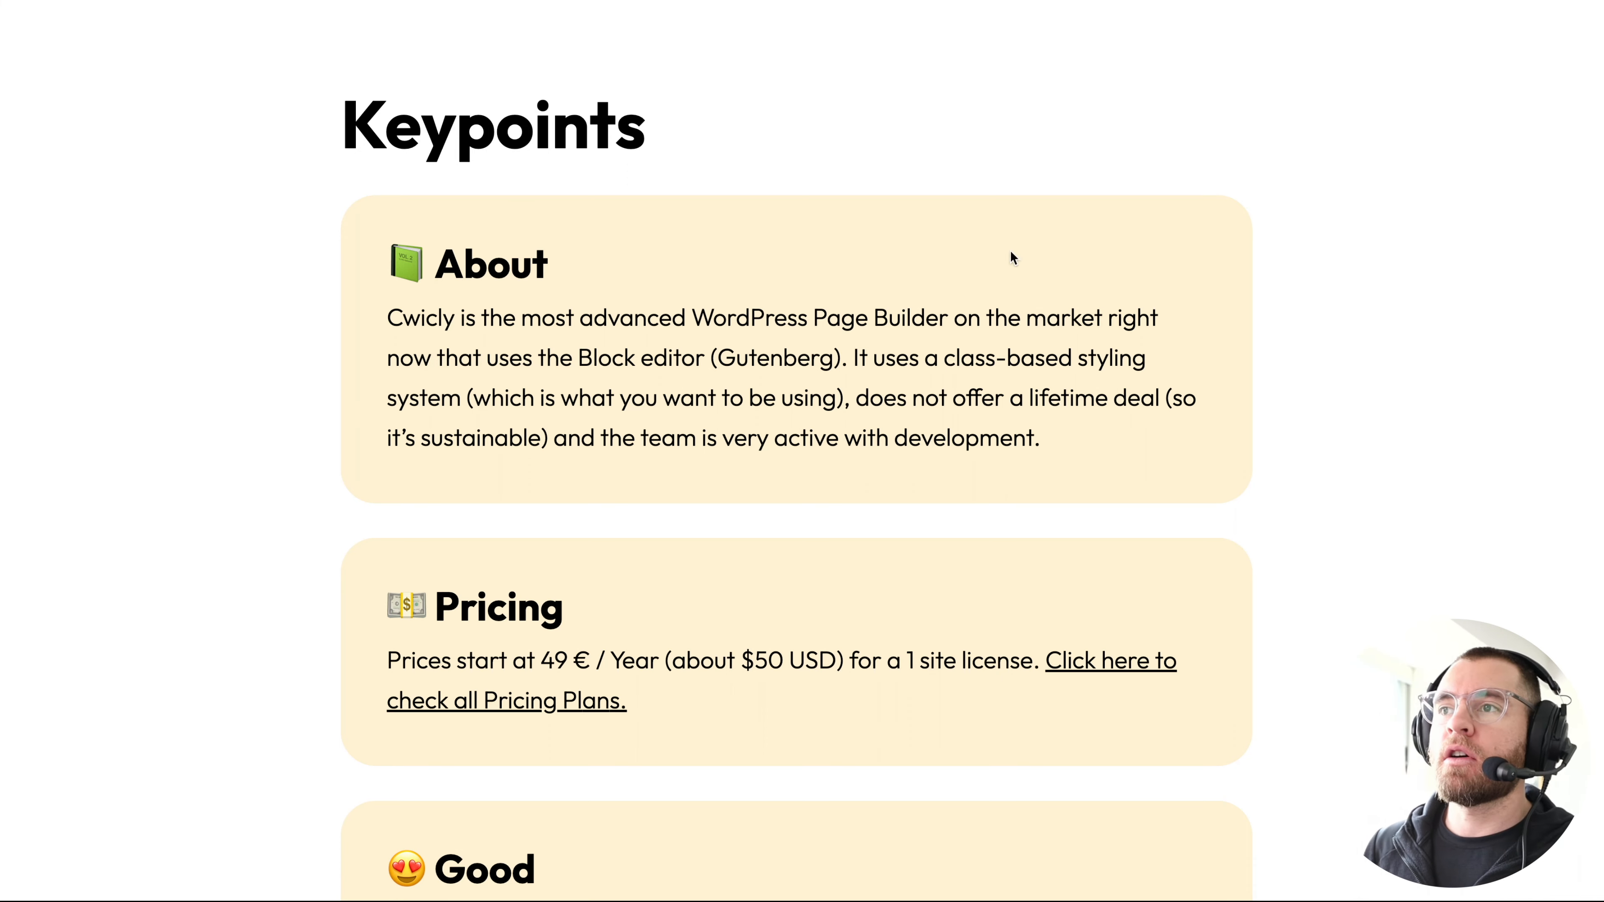
{"action": "scroll", "coordinate": [1385, 231], "scroll_direction": "up", "scroll_amount": 5}
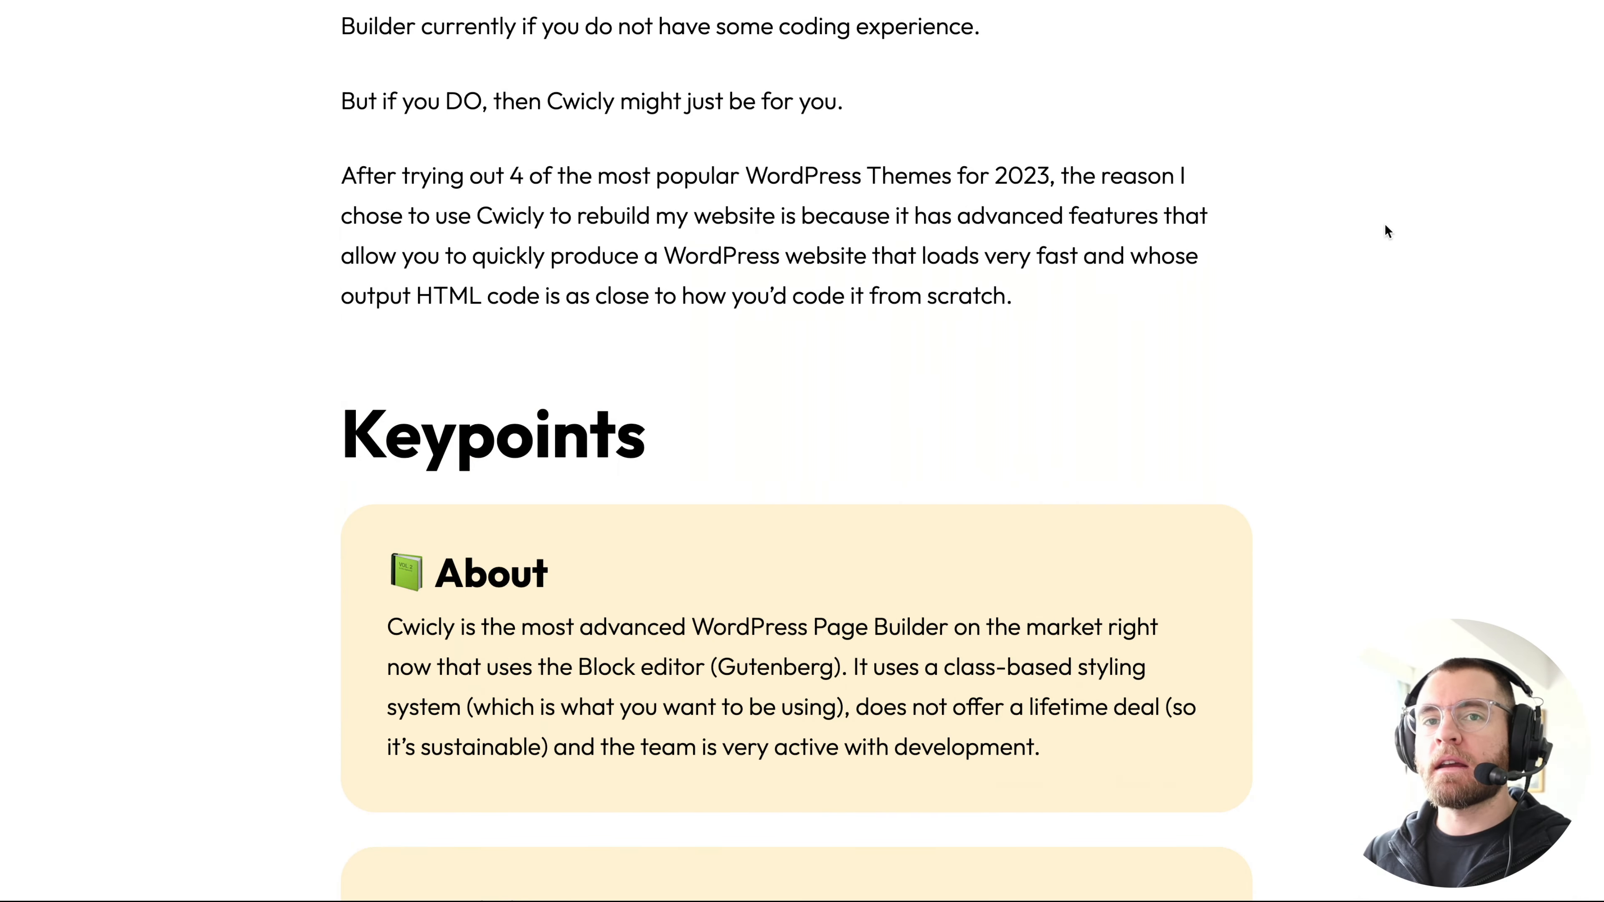
{"action": "scroll", "coordinate": [1386, 231], "scroll_direction": "down", "scroll_amount": 6}
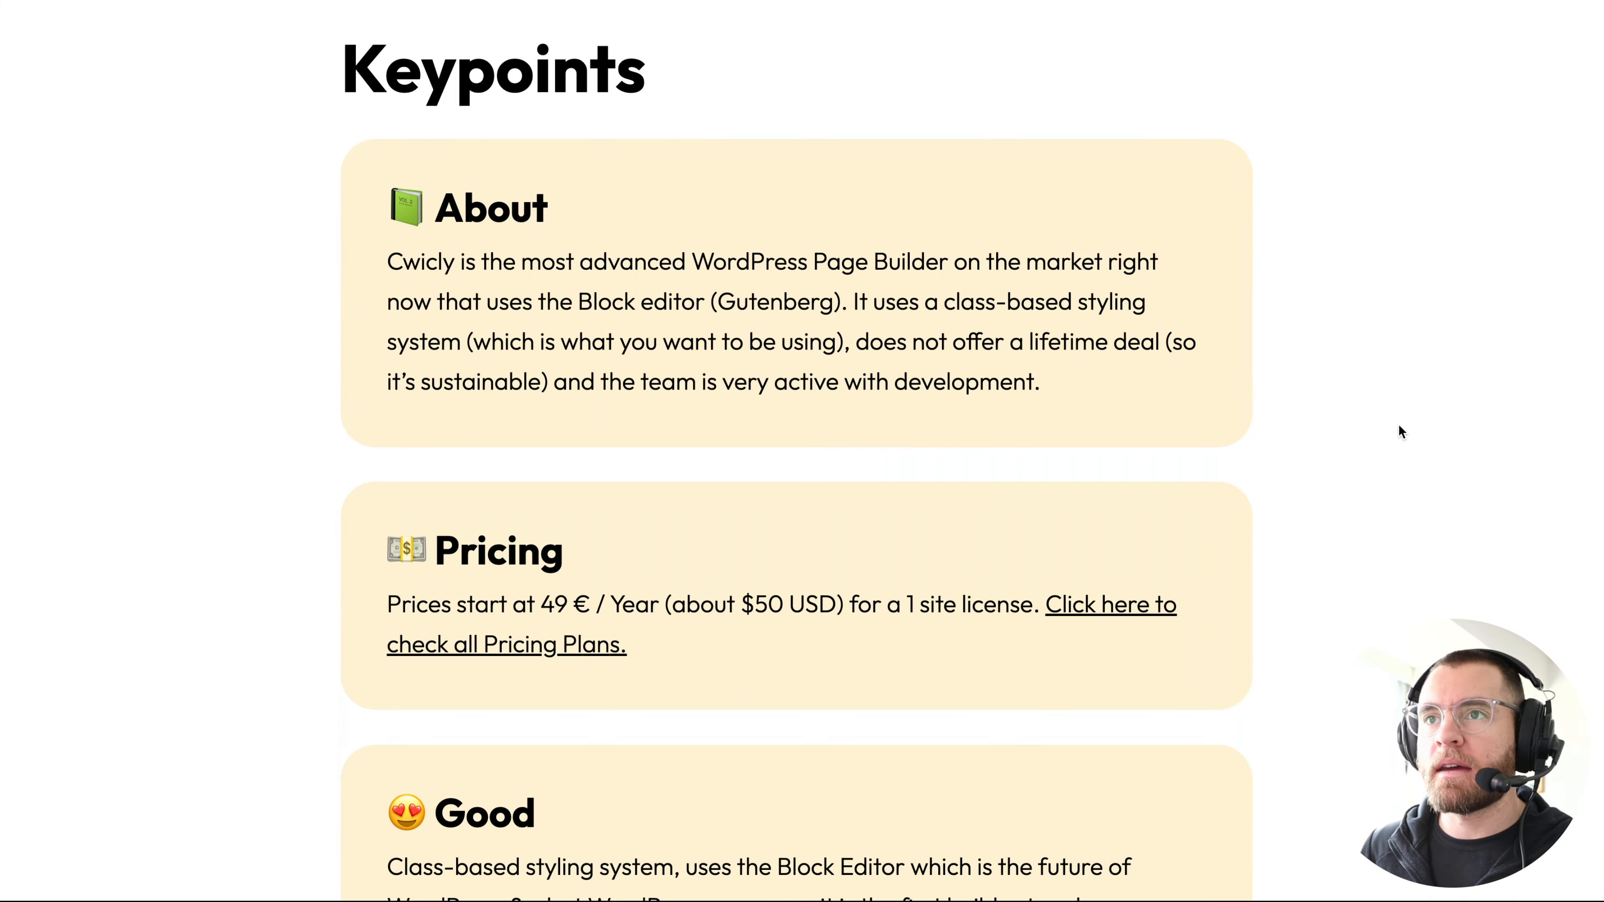
{"action": "scroll", "coordinate": [1399, 427], "scroll_direction": "down", "scroll_amount": 11}
{"action": "scroll", "coordinate": [1399, 426], "scroll_direction": "down", "scroll_amount": 17}
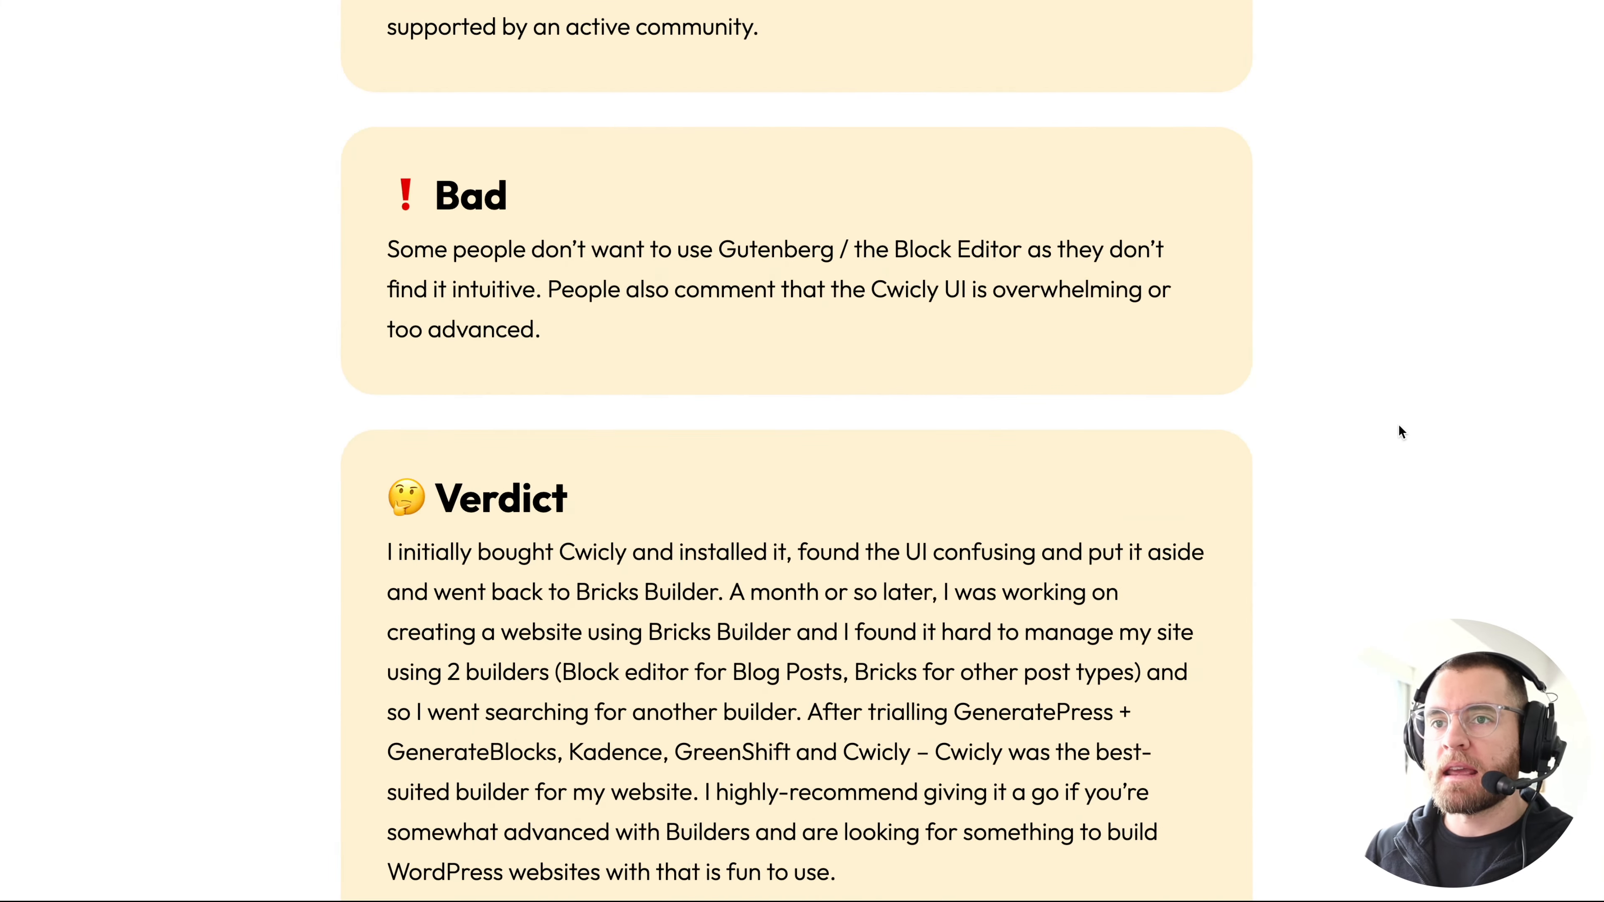
{"action": "scroll", "coordinate": [1399, 431], "scroll_direction": "down", "scroll_amount": 1}
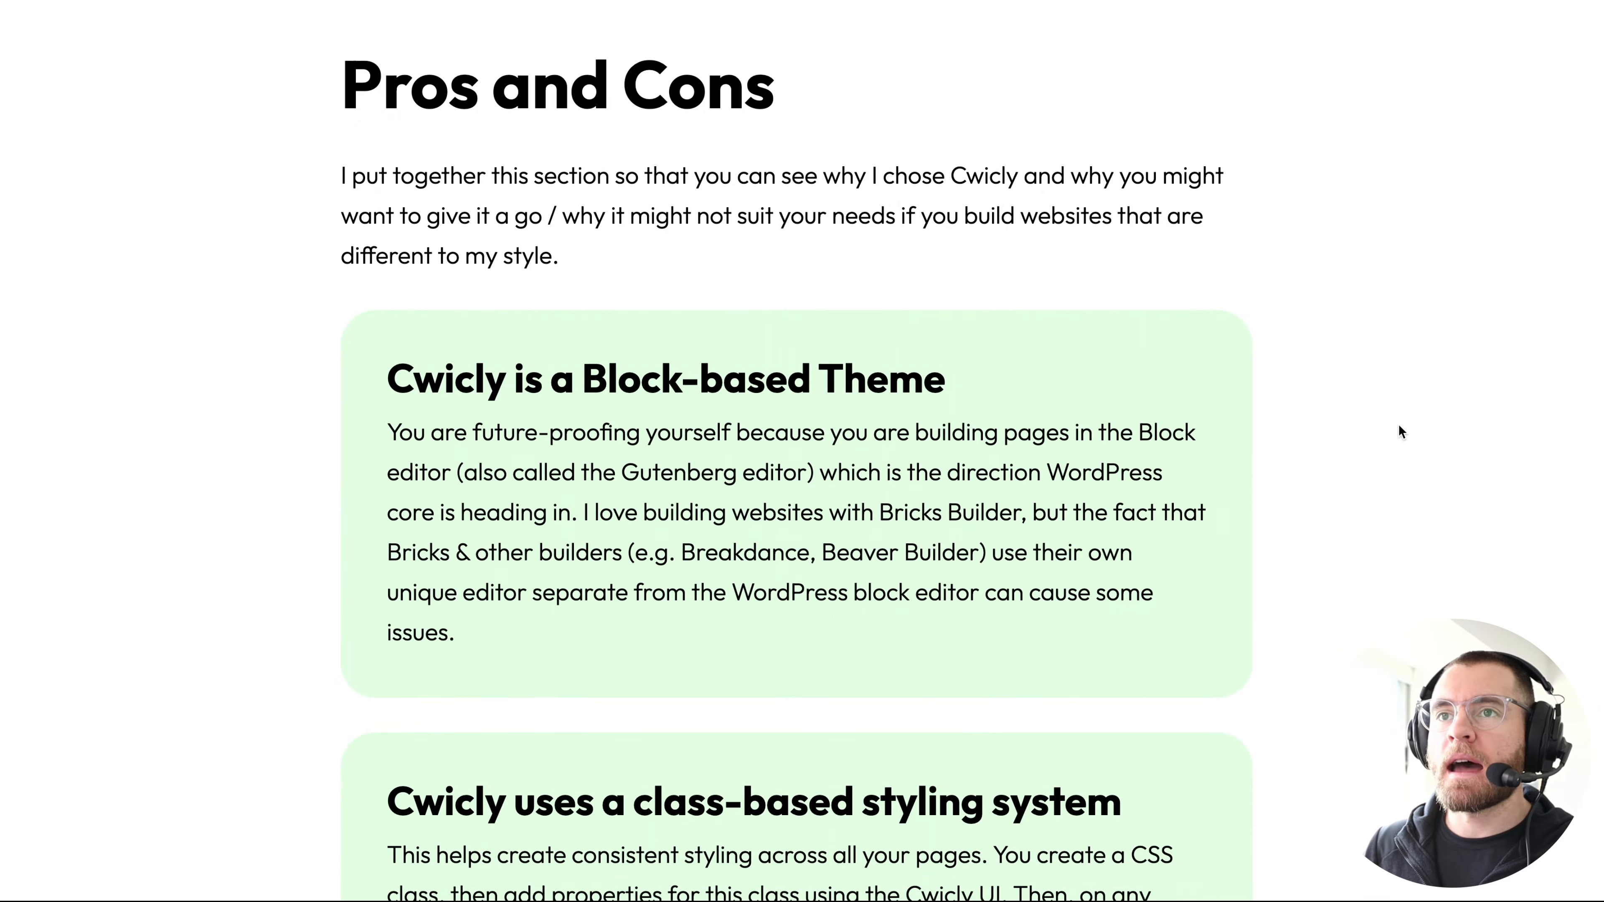
{"action": "scroll", "coordinate": [1083, 517], "scroll_direction": "down", "scroll_amount": 7}
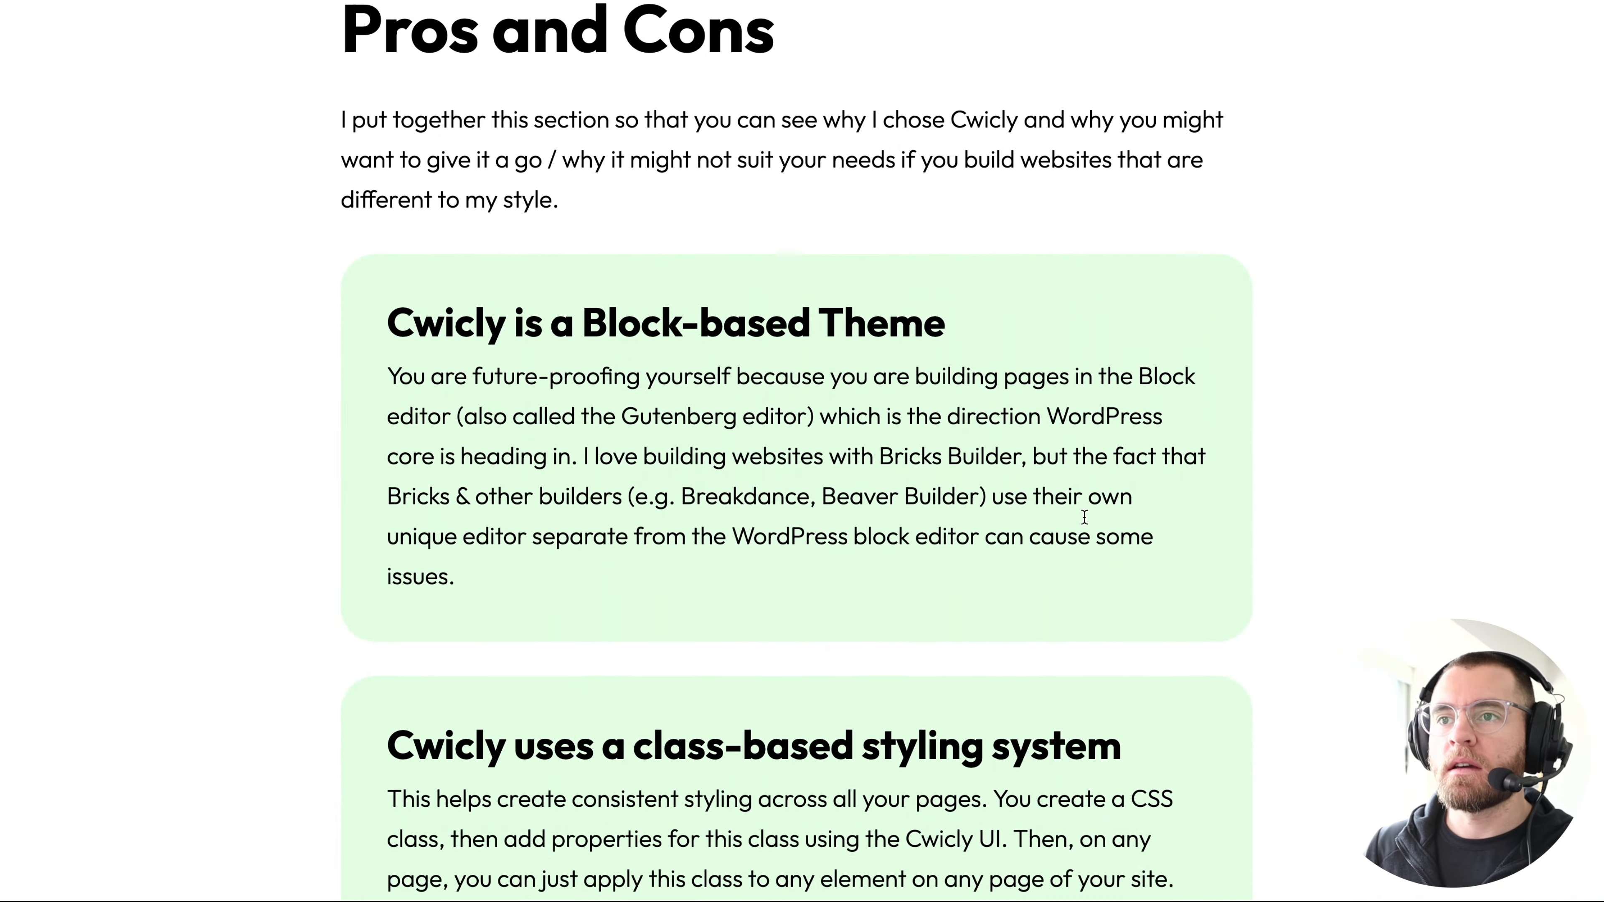
{"action": "scroll", "coordinate": [1083, 516], "scroll_direction": "down", "scroll_amount": 20}
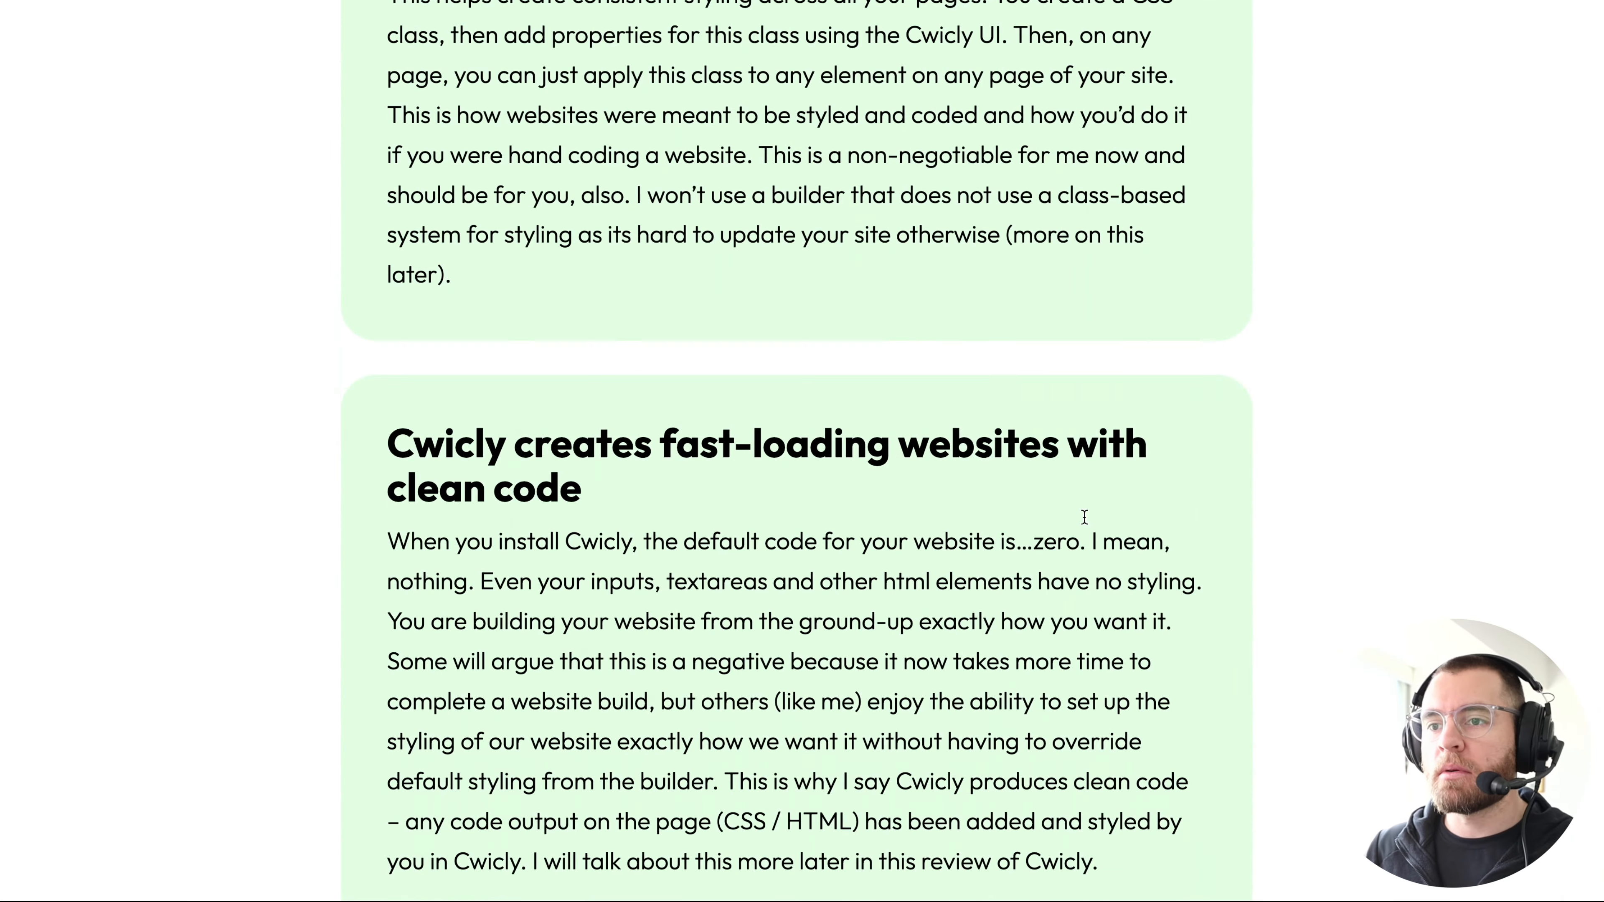
{"action": "scroll", "coordinate": [1083, 517], "scroll_direction": "down", "scroll_amount": 13}
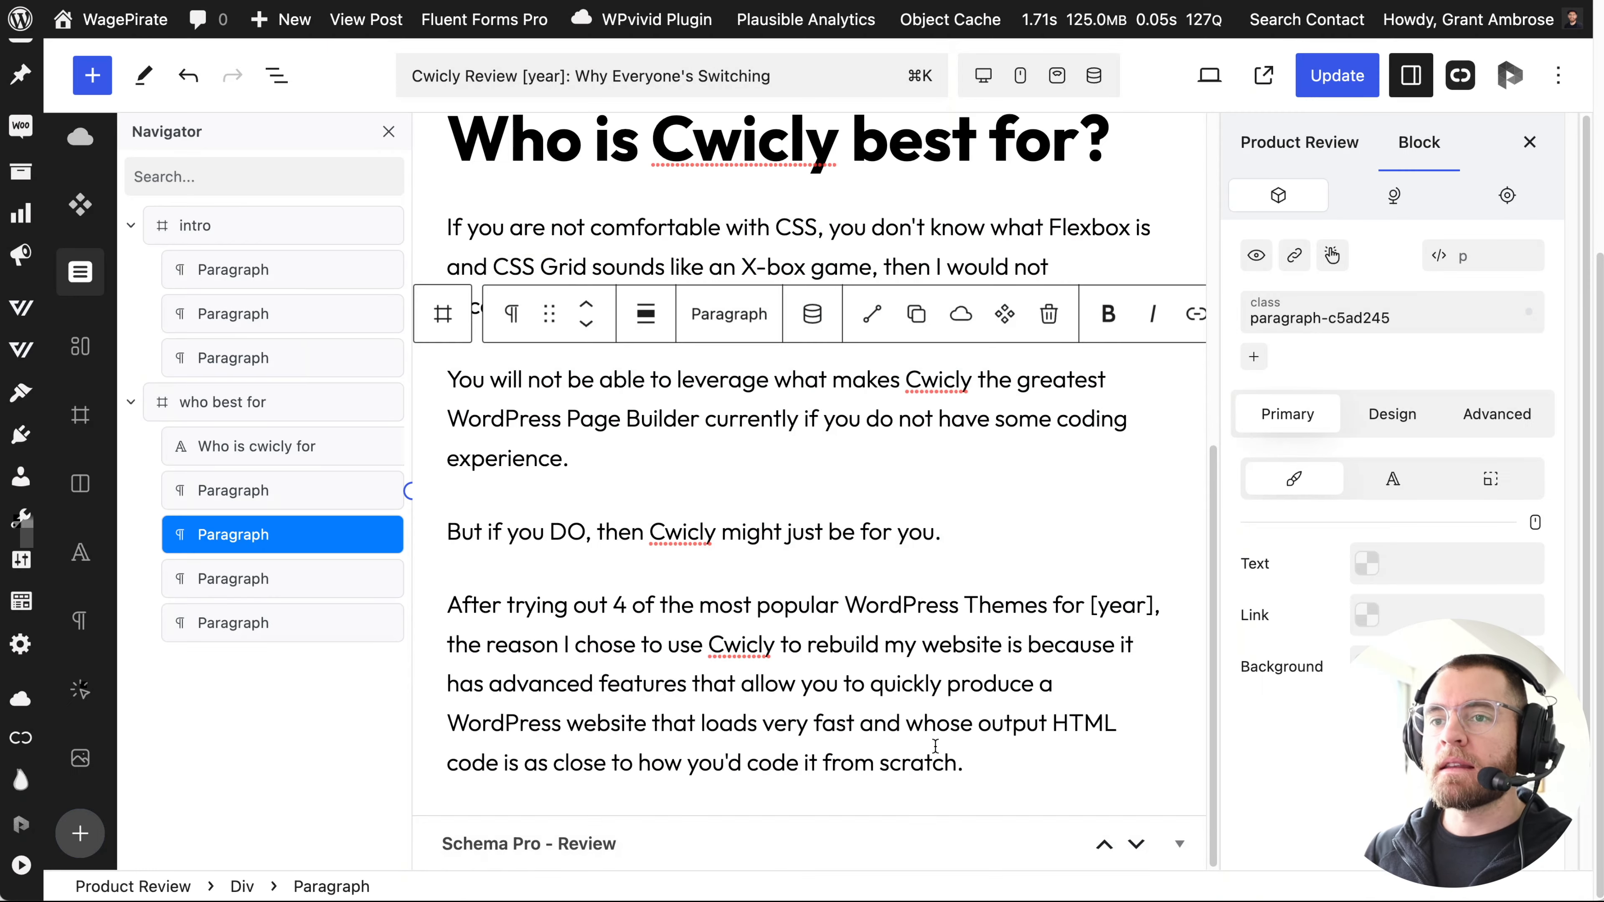
Insert a Keypoints block after the last paragraph of the "who best for" section and show its fields for editing.
{"action": "left_click", "coordinate": [1019, 771]}
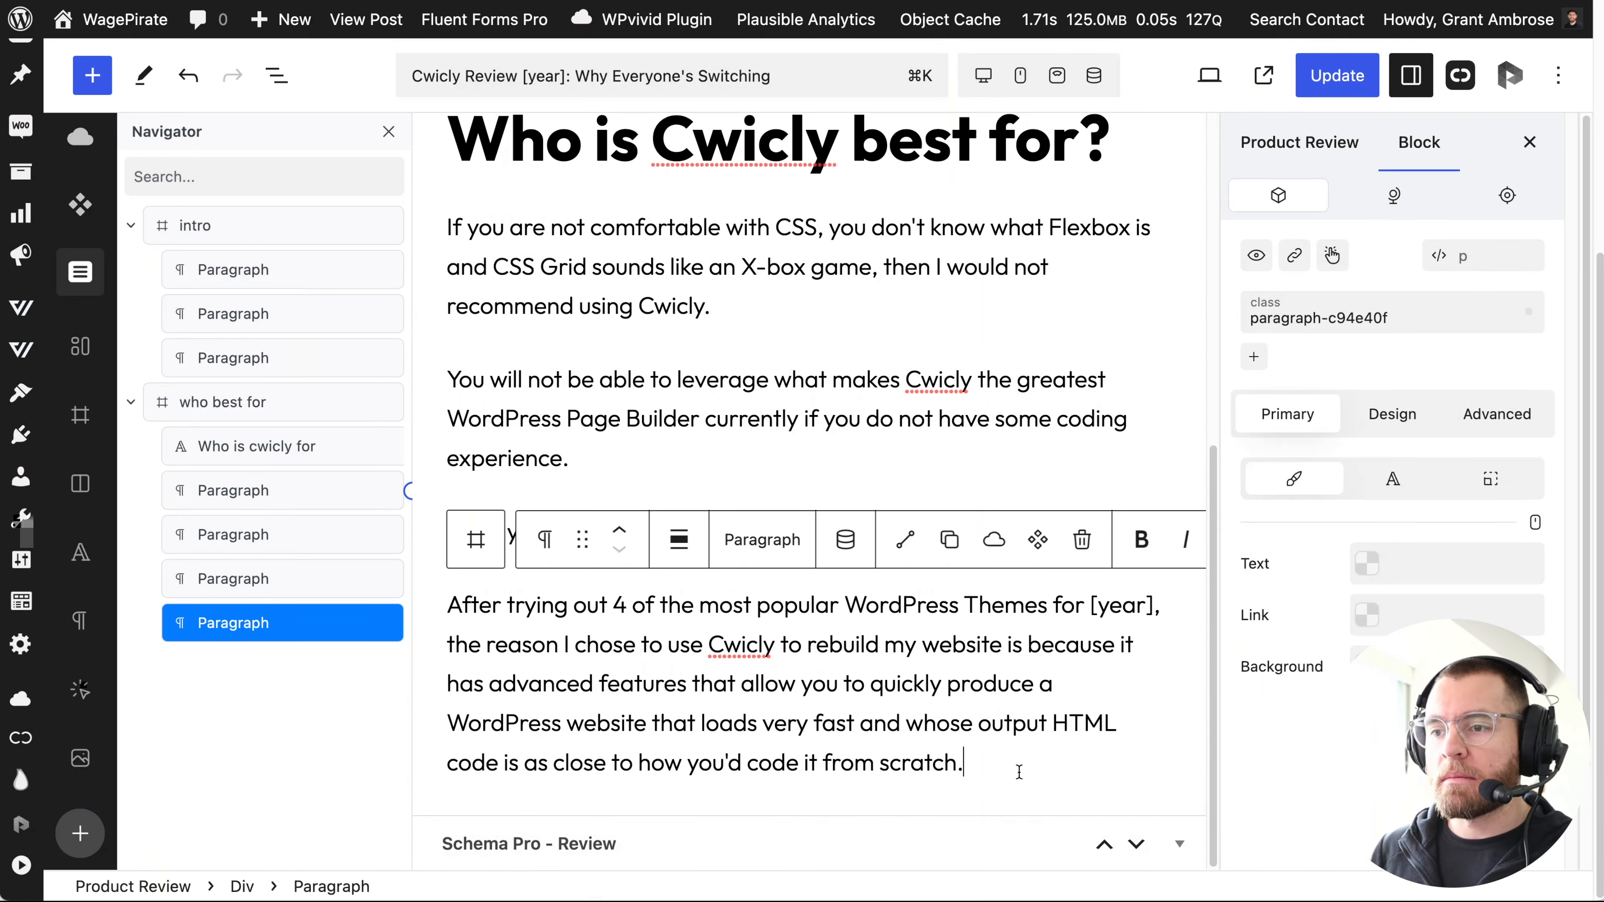
{"action": "key", "text": "Return"}
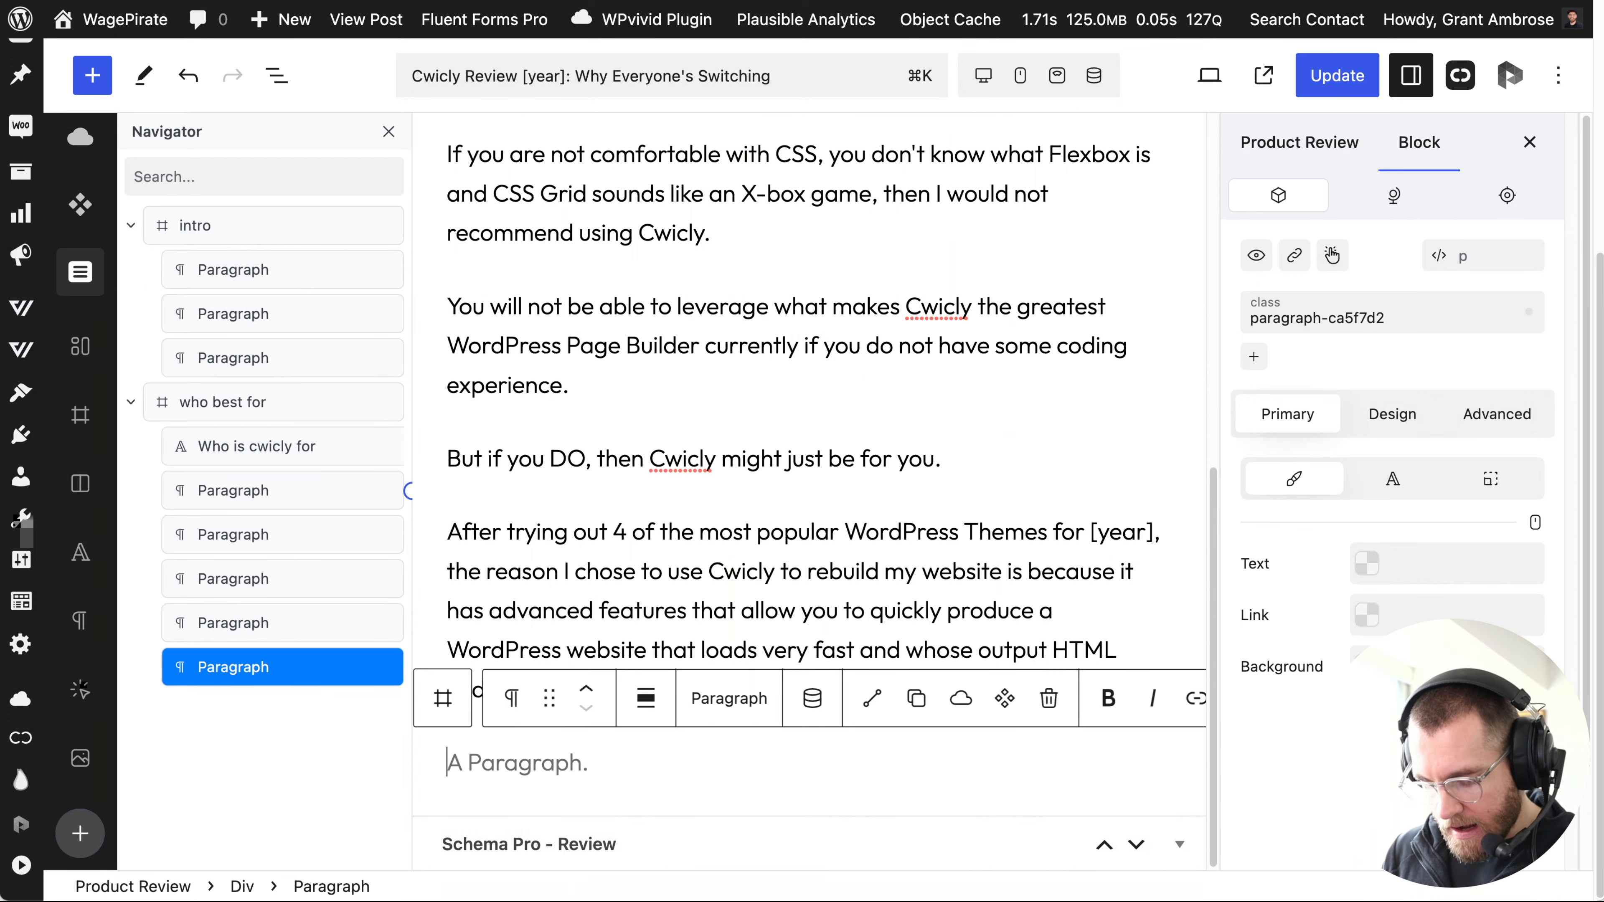
{"action": "type", "text": "/key"}
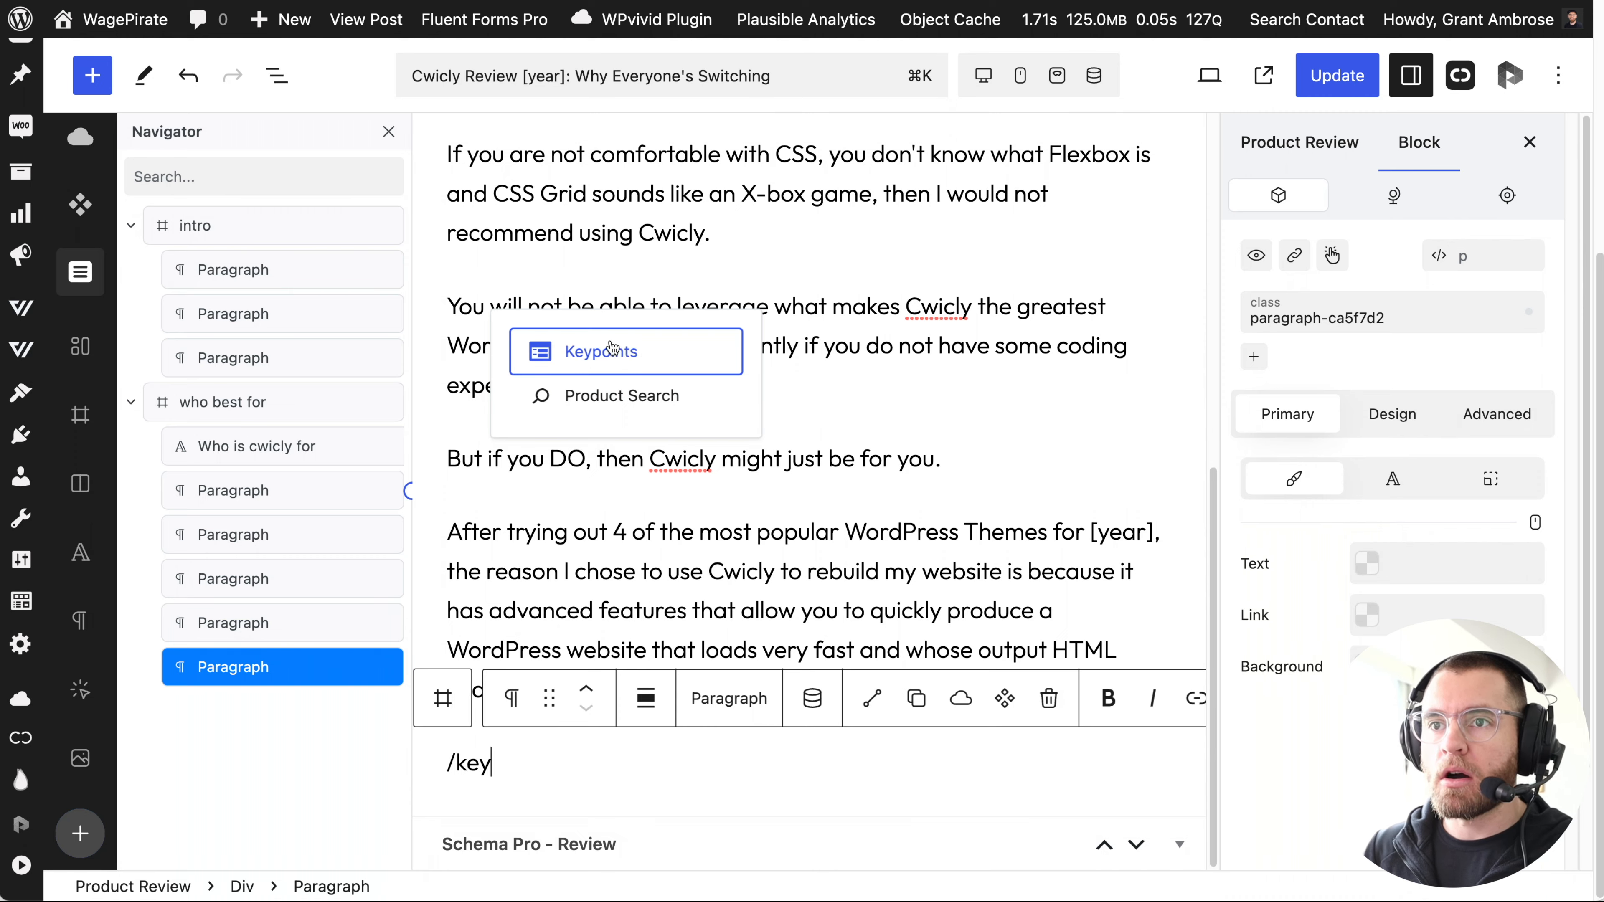
{"action": "left_click", "coordinate": [632, 357]}
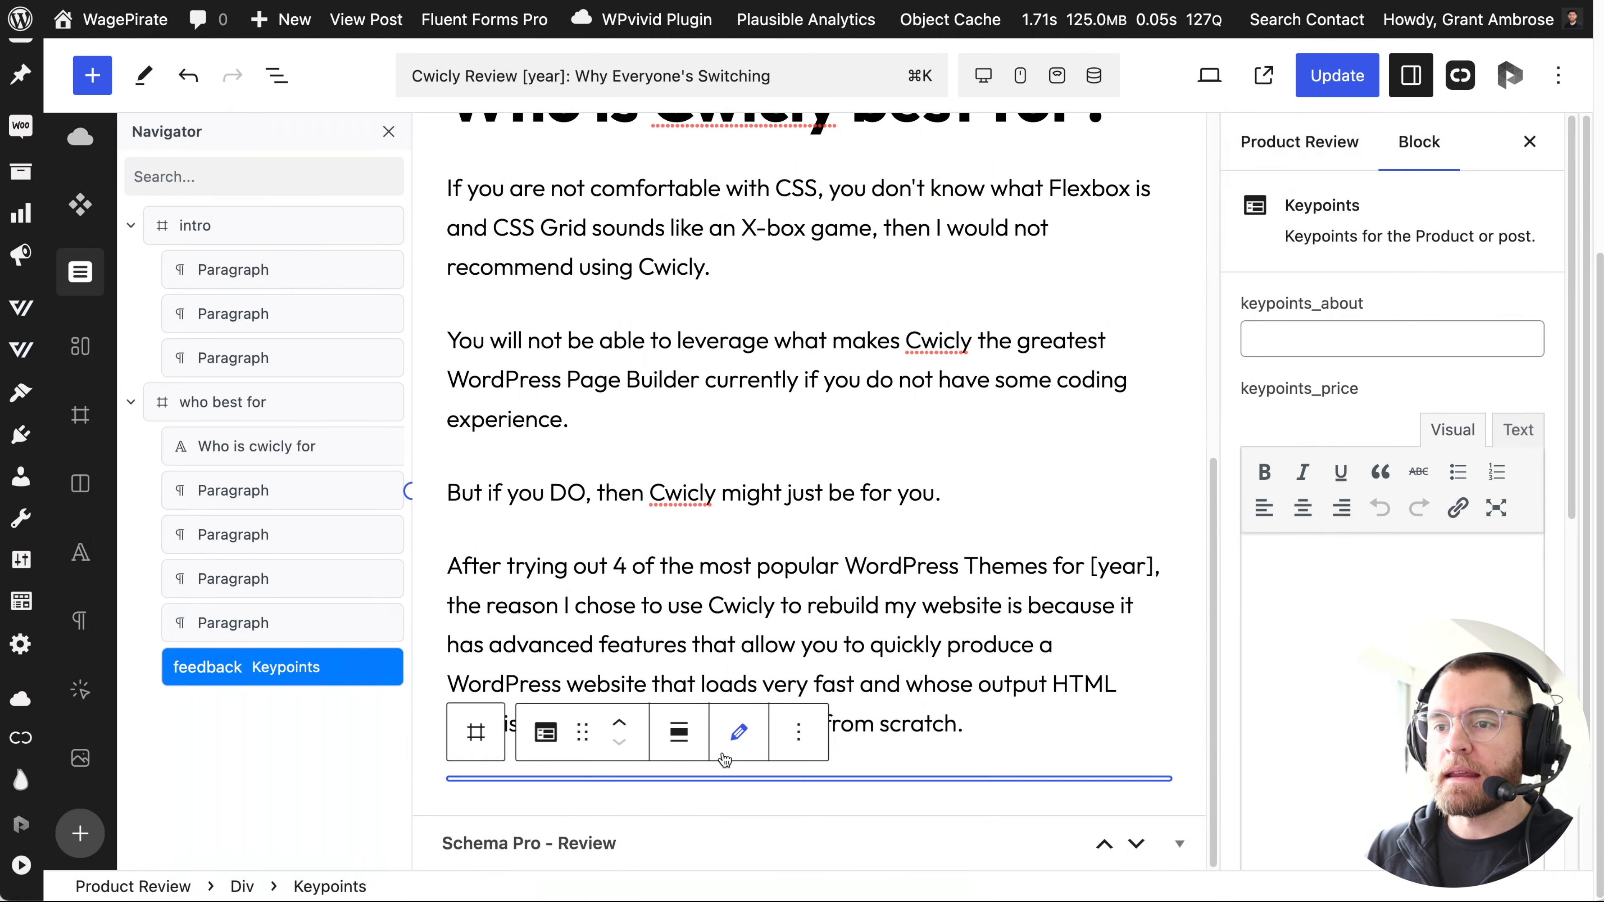
{"action": "left_click", "coordinate": [739, 732]}
{"action": "scroll", "coordinate": [832, 594], "scroll_direction": "down", "scroll_amount": 1}
{"action": "scroll", "coordinate": [832, 594], "scroll_direction": "down", "scroll_amount": 10}
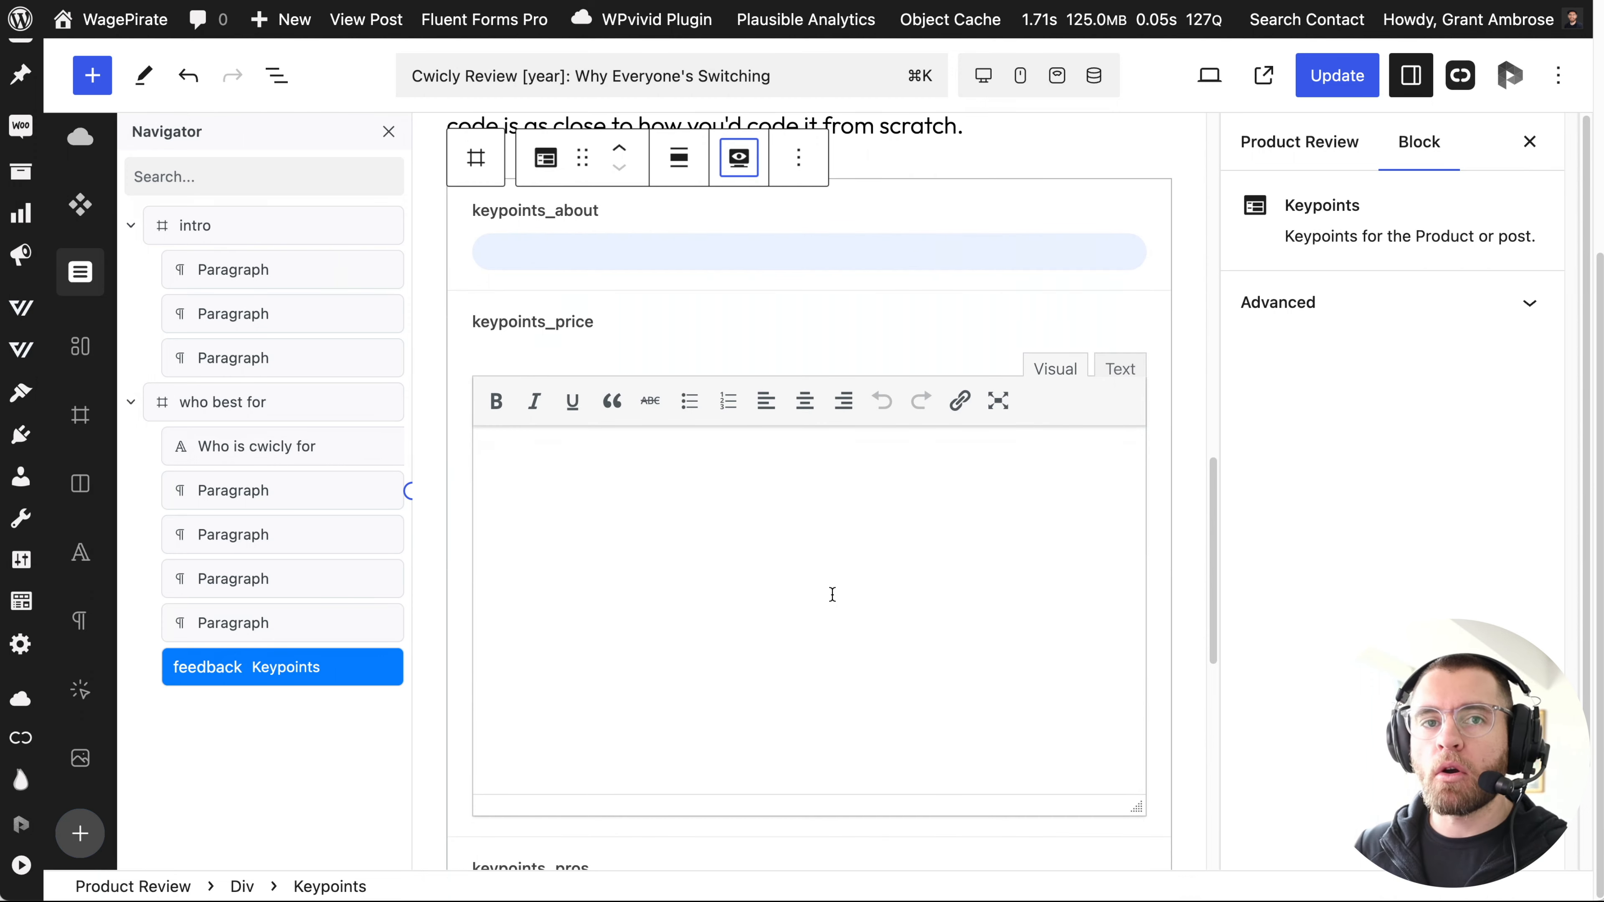
Fill keypoints_about with "gsgsgsfdg dsfg dsfgsdfsdf" and keypoints_price with "g s gsdfg dsfg dfgs".
{"action": "left_click", "coordinate": [645, 255]}
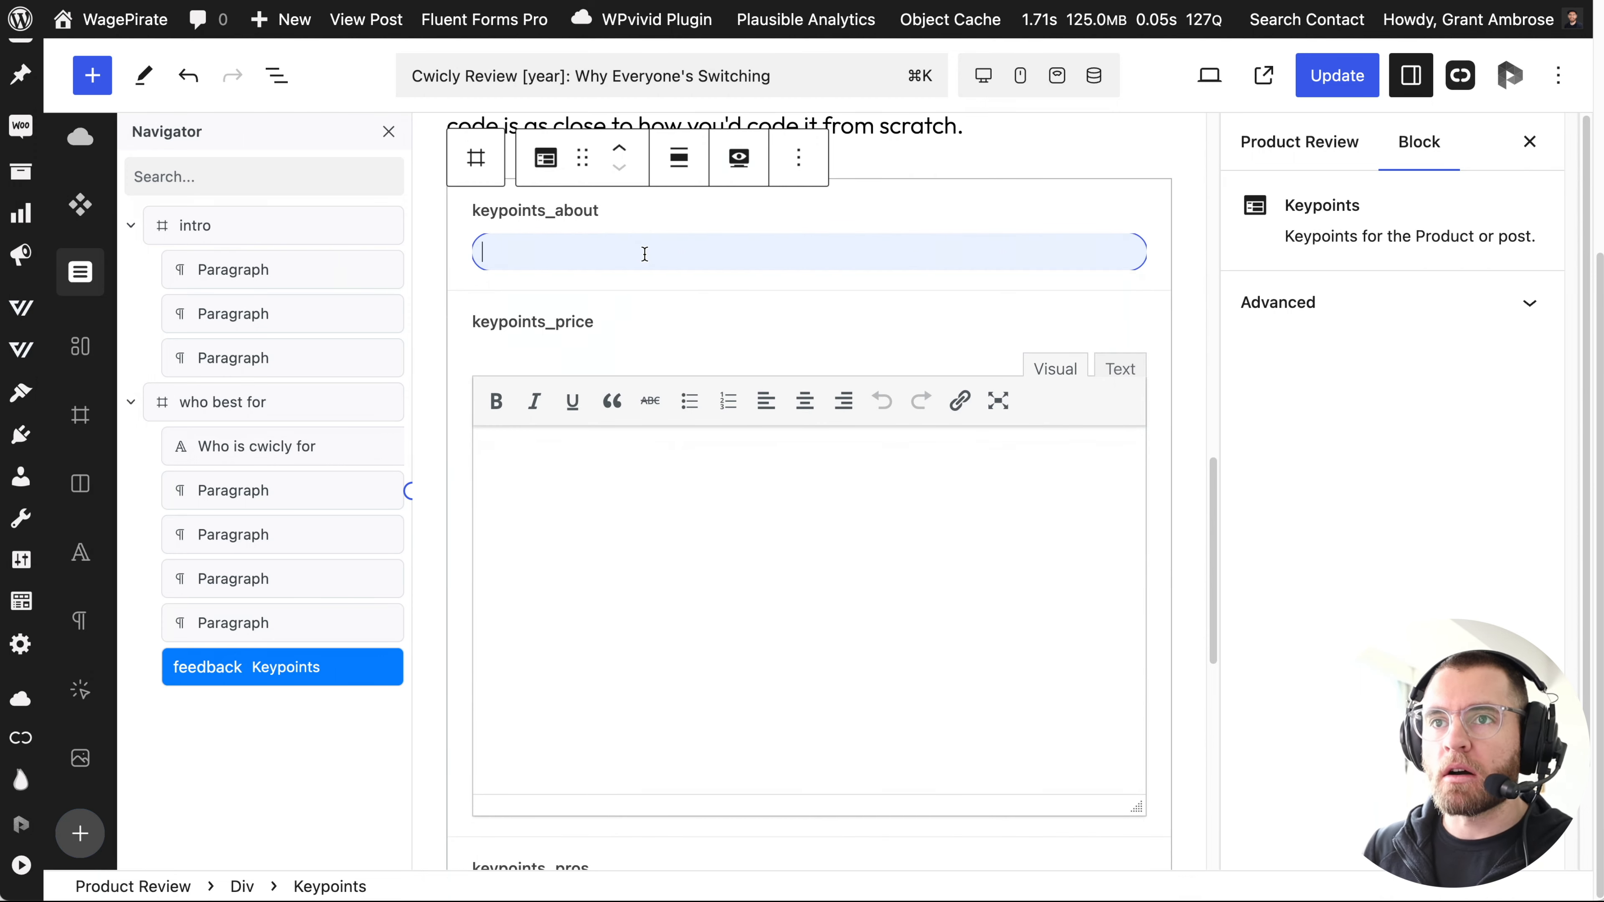
{"action": "type", "text": "gsgsgsfdg dsfg dsfgsdfsdf"}
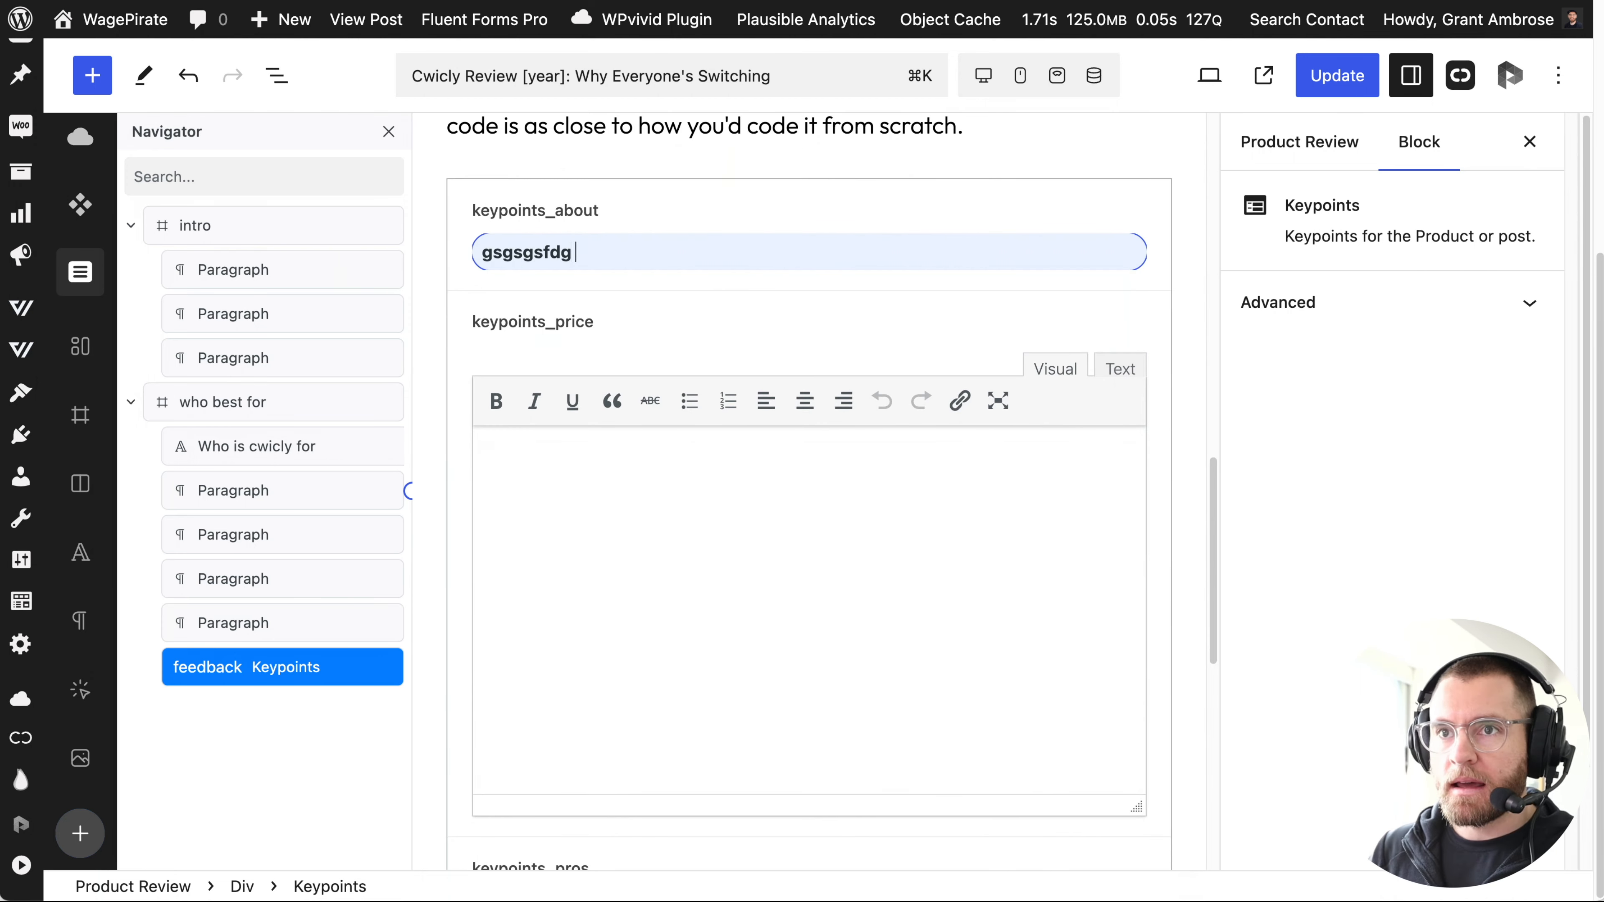
{"action": "left_click", "coordinate": [748, 470]}
{"action": "type", "text": "g s gsdfg dsfg dfgs"}
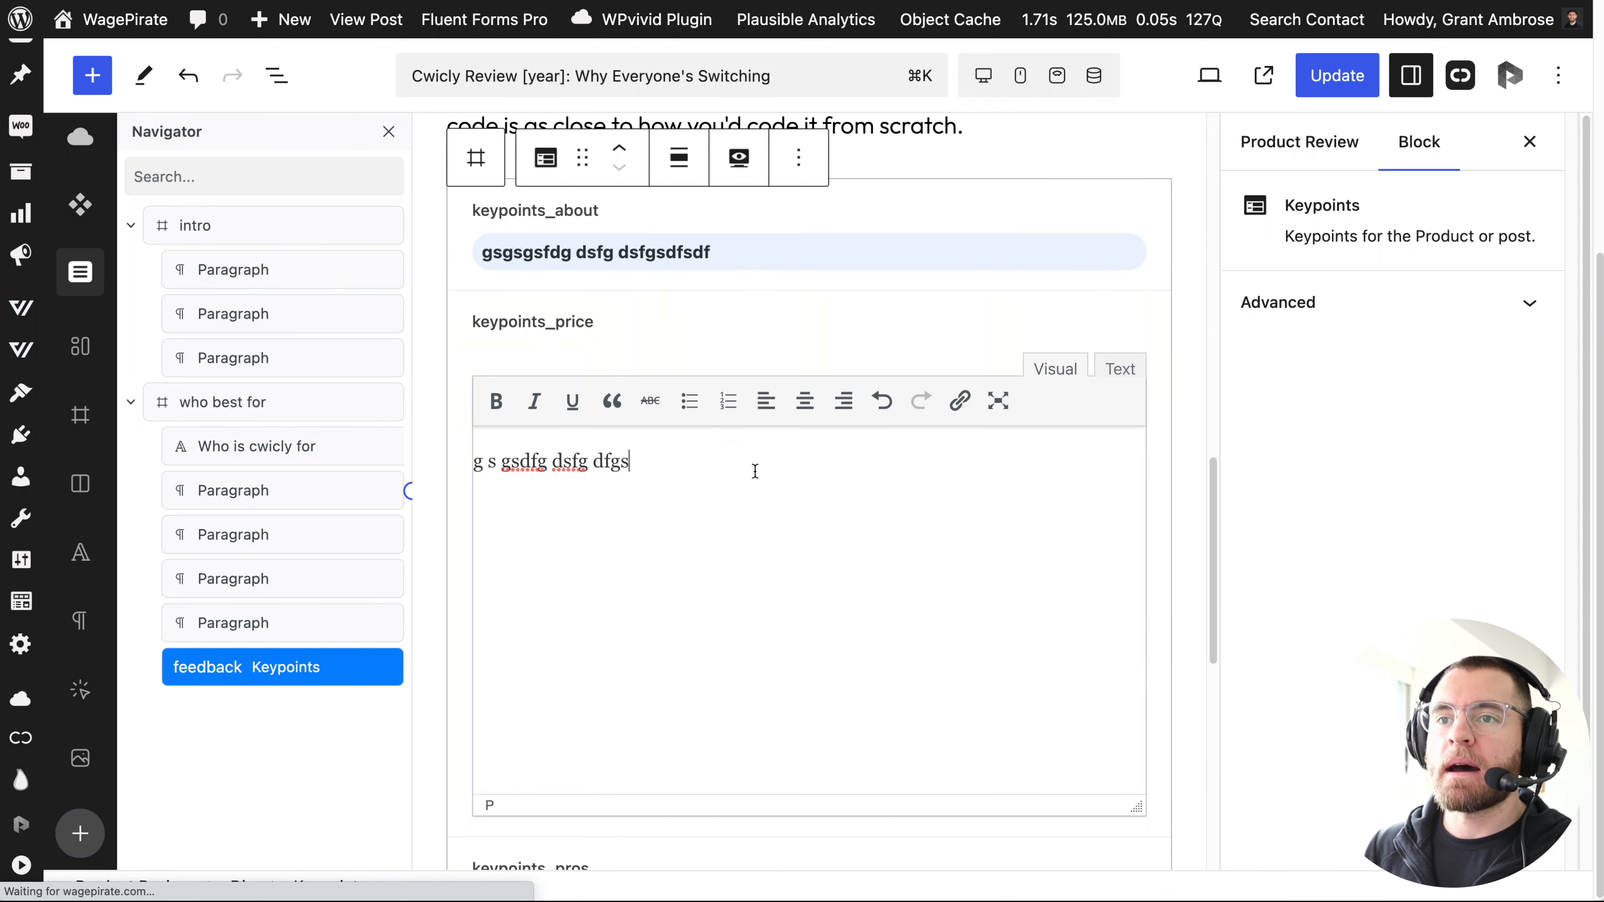
Fill keypoints_pros with "fsadfasdfasd", keypoints_cons with "gdsfgsdf" and keypoints_verdict with "gdsfgsdfsdf".
{"action": "scroll", "coordinate": [839, 510], "scroll_direction": "down", "scroll_amount": 4}
{"action": "left_click", "coordinate": [598, 632]}
{"action": "type", "text": "fsadfasdfasd"}
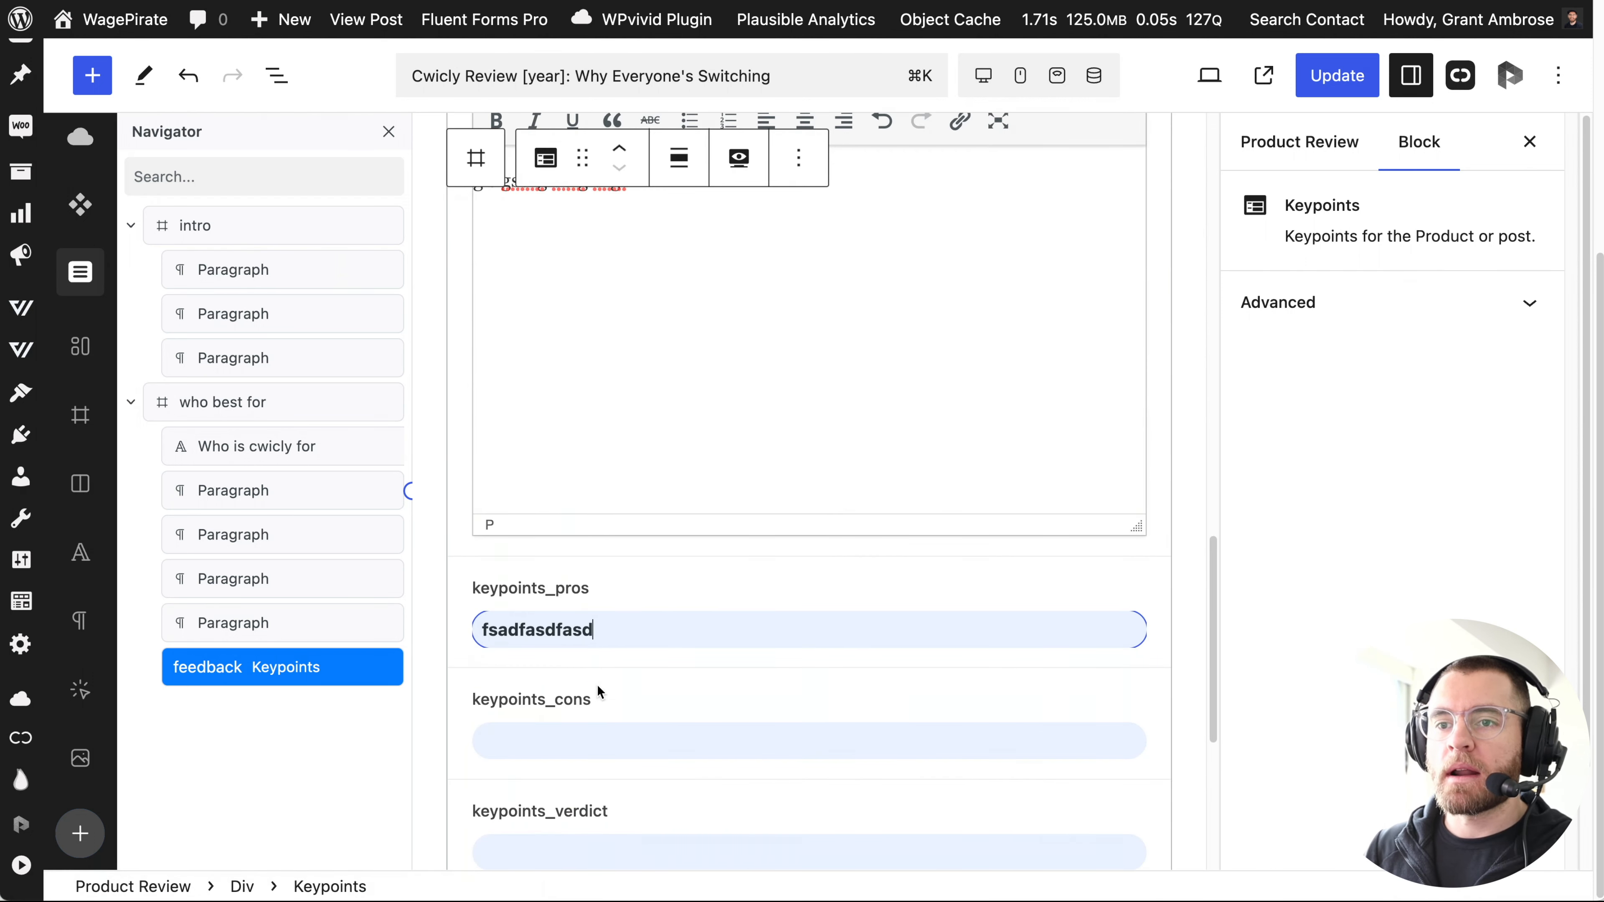
{"action": "left_click", "coordinate": [603, 736]}
{"action": "type", "text": "gdsfgsdf"}
{"action": "scroll", "coordinate": [604, 736], "scroll_direction": "down", "scroll_amount": 3}
{"action": "scroll", "coordinate": [625, 591], "scroll_direction": "down", "scroll_amount": 3}
{"action": "left_click", "coordinate": [618, 474]}
{"action": "type", "text": "gdsfgsdfsdf"}
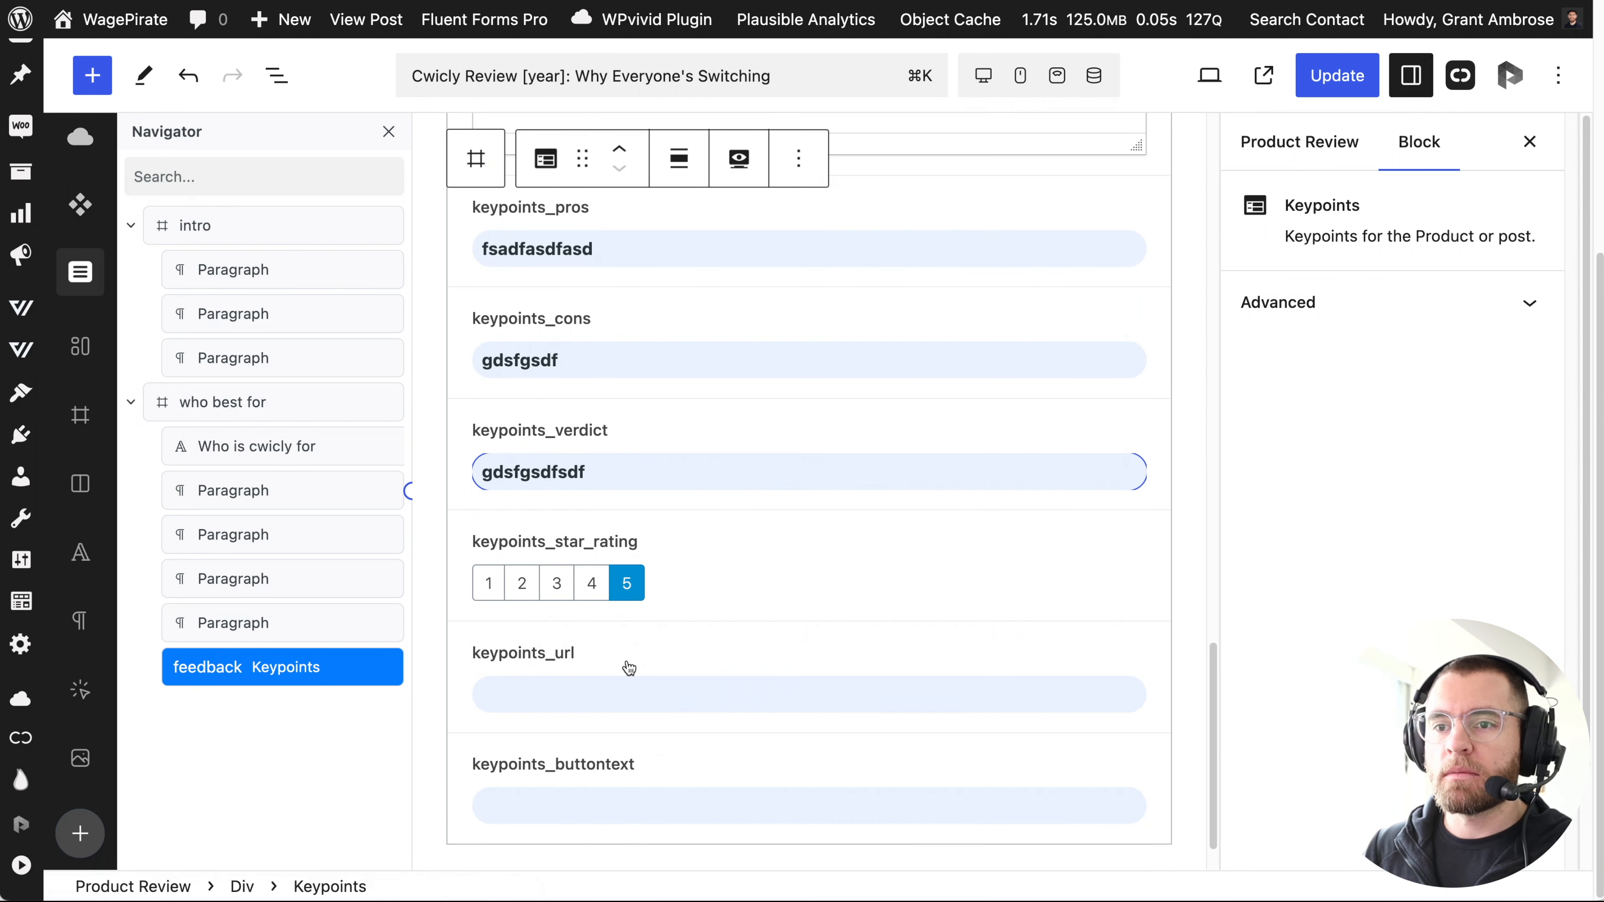
Set keypoints_url to "#" and keypoints_buttontext to "Click here", and update the post.
{"action": "left_click", "coordinate": [596, 698]}
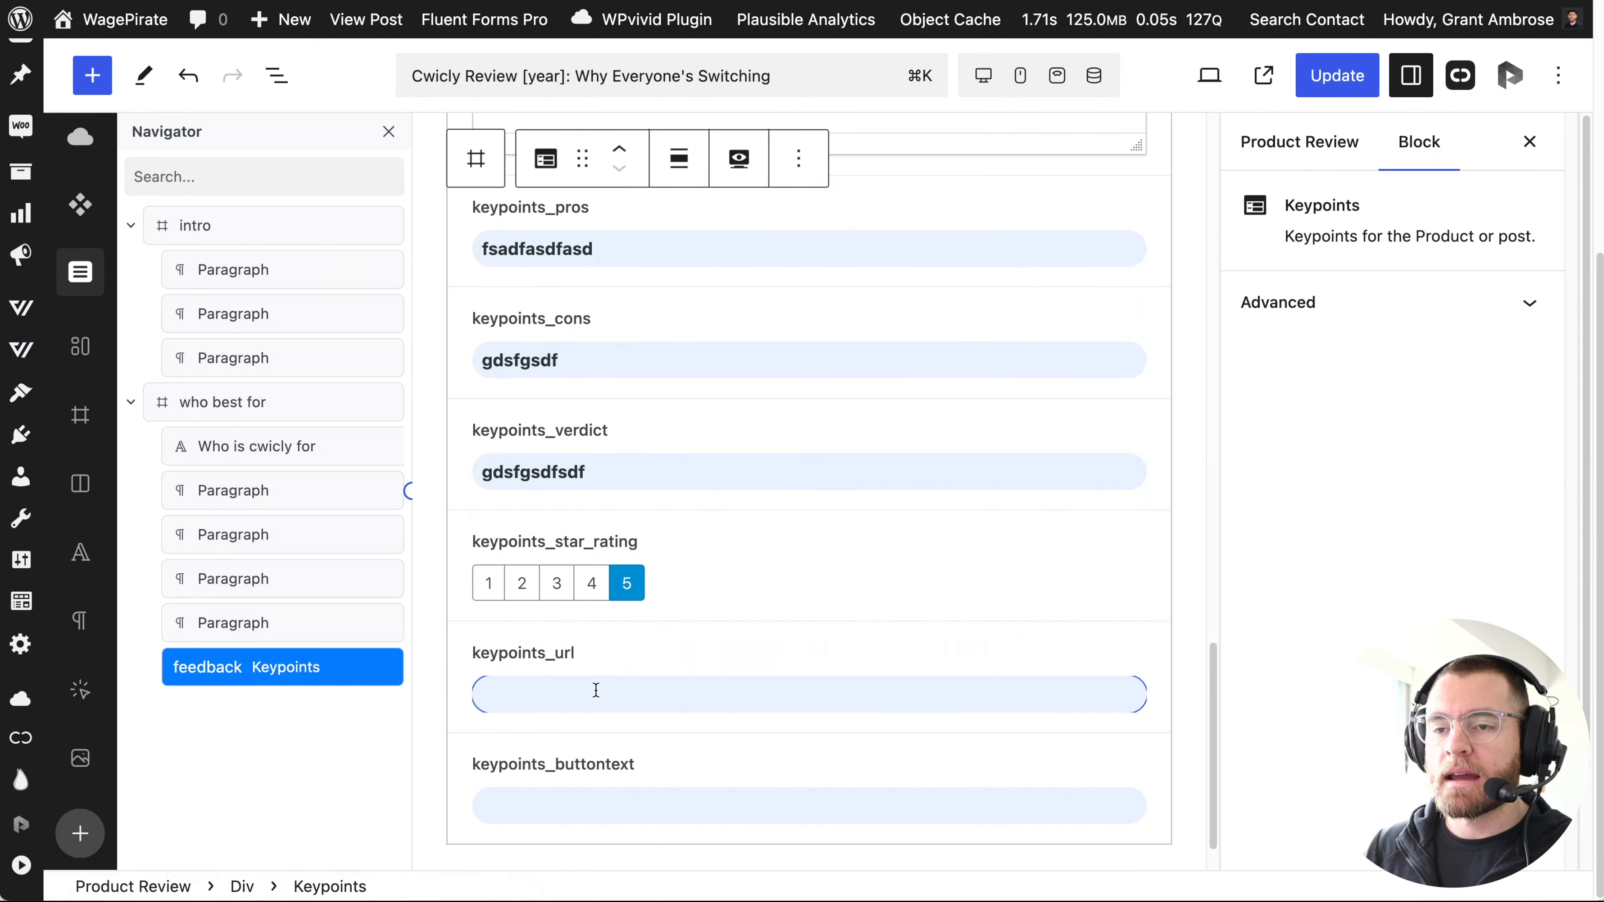
{"action": "type", "text": "#"}
{"action": "left_click", "coordinate": [665, 809]}
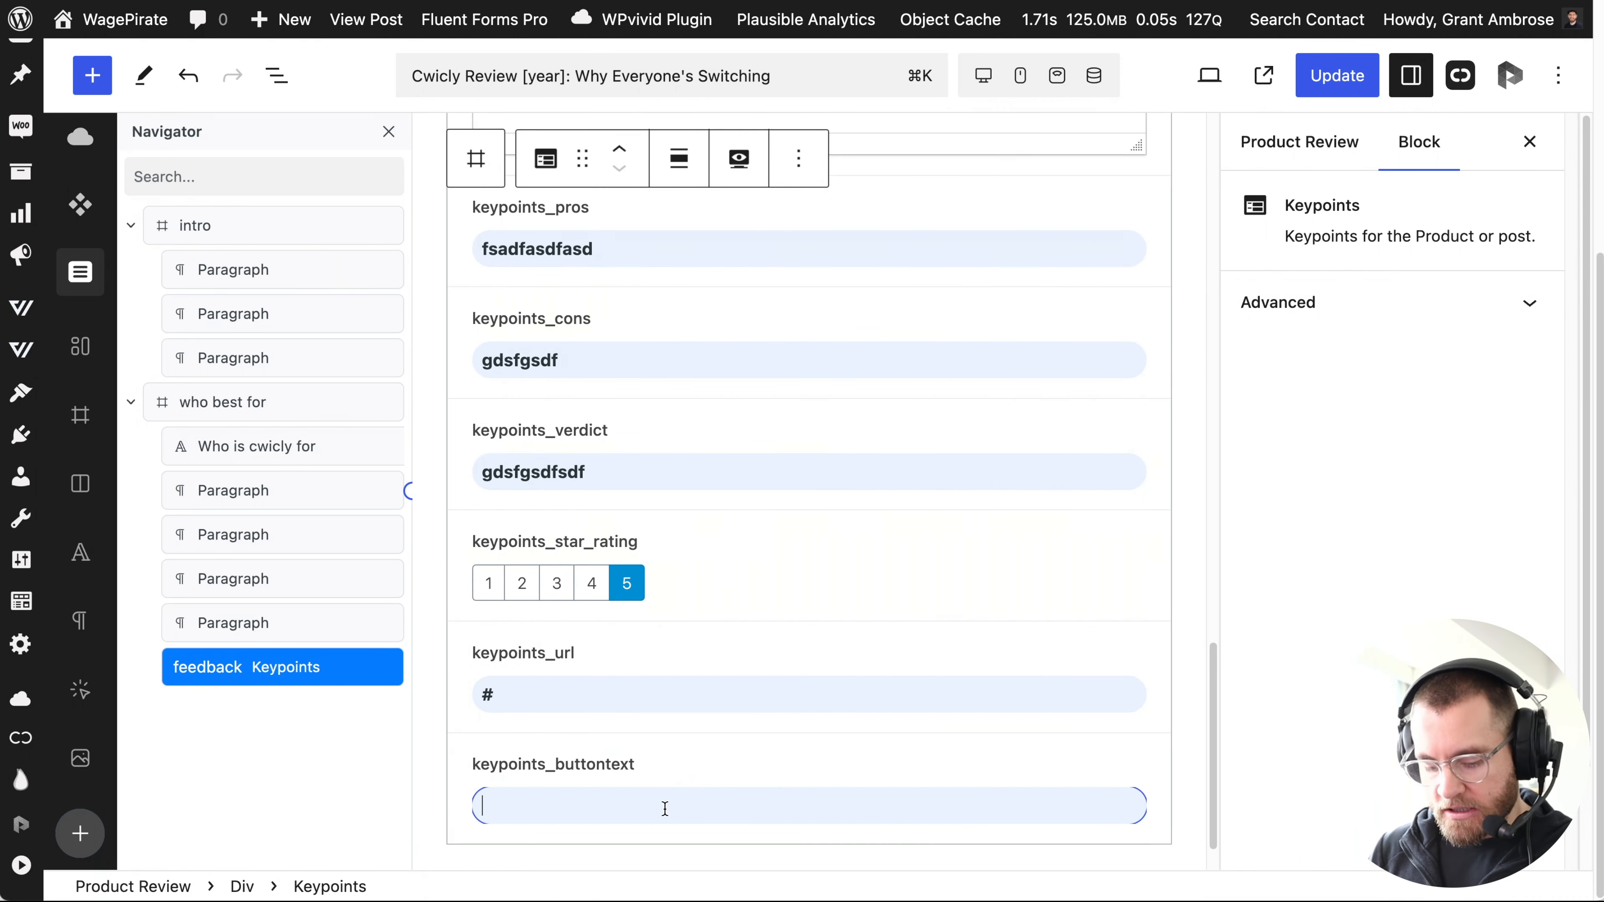
{"action": "type", "text": "Click here"}
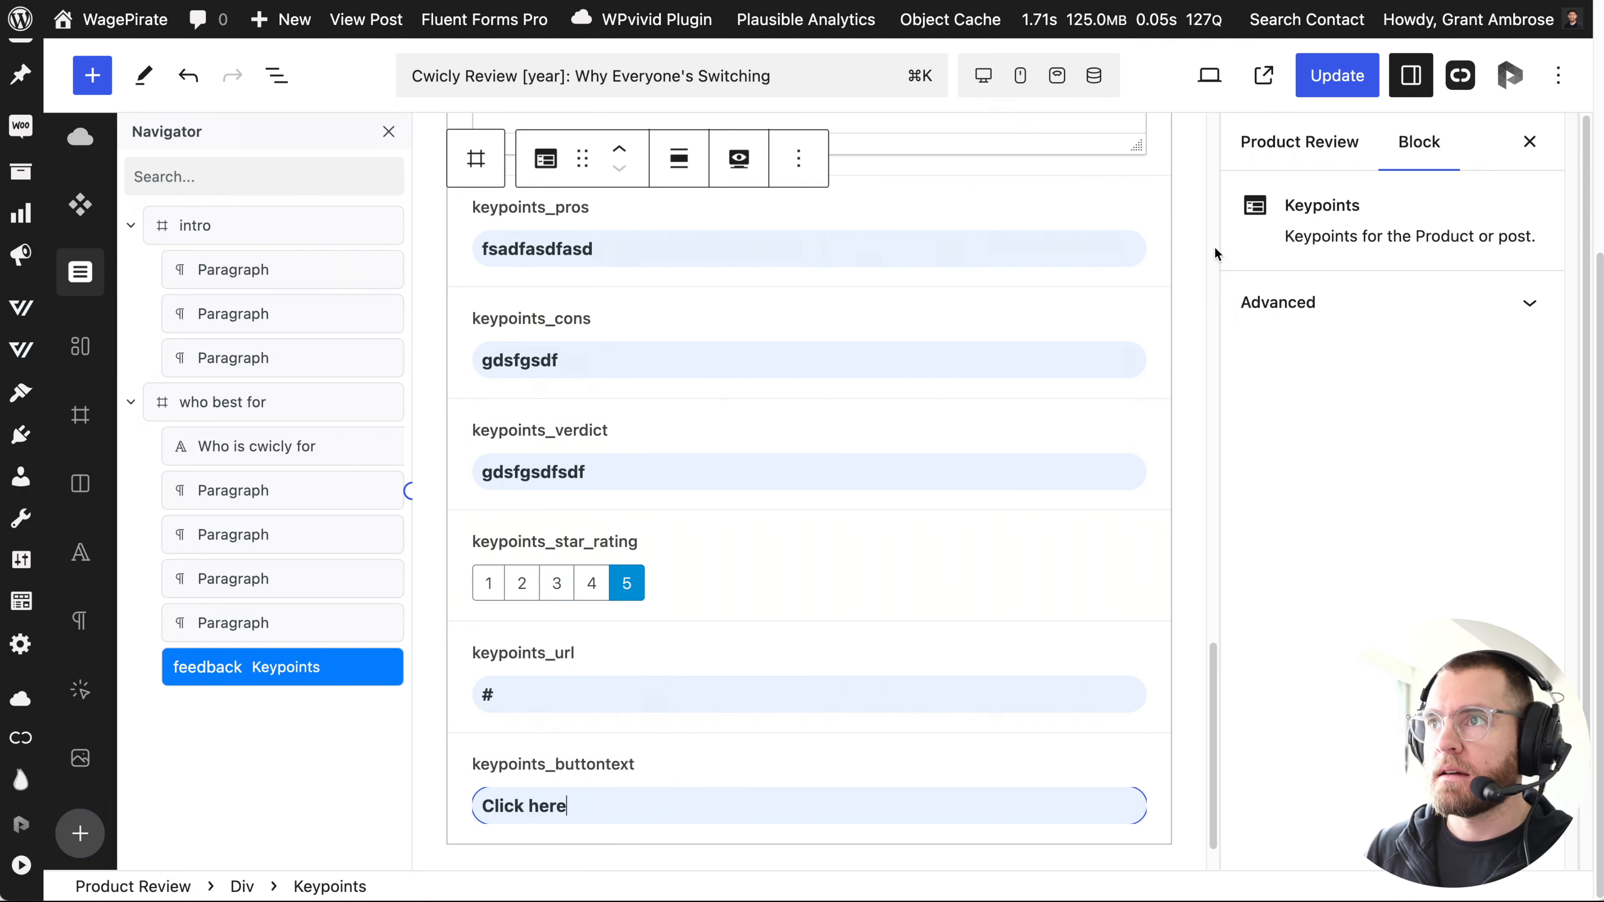
{"action": "left_click", "coordinate": [1331, 83]}
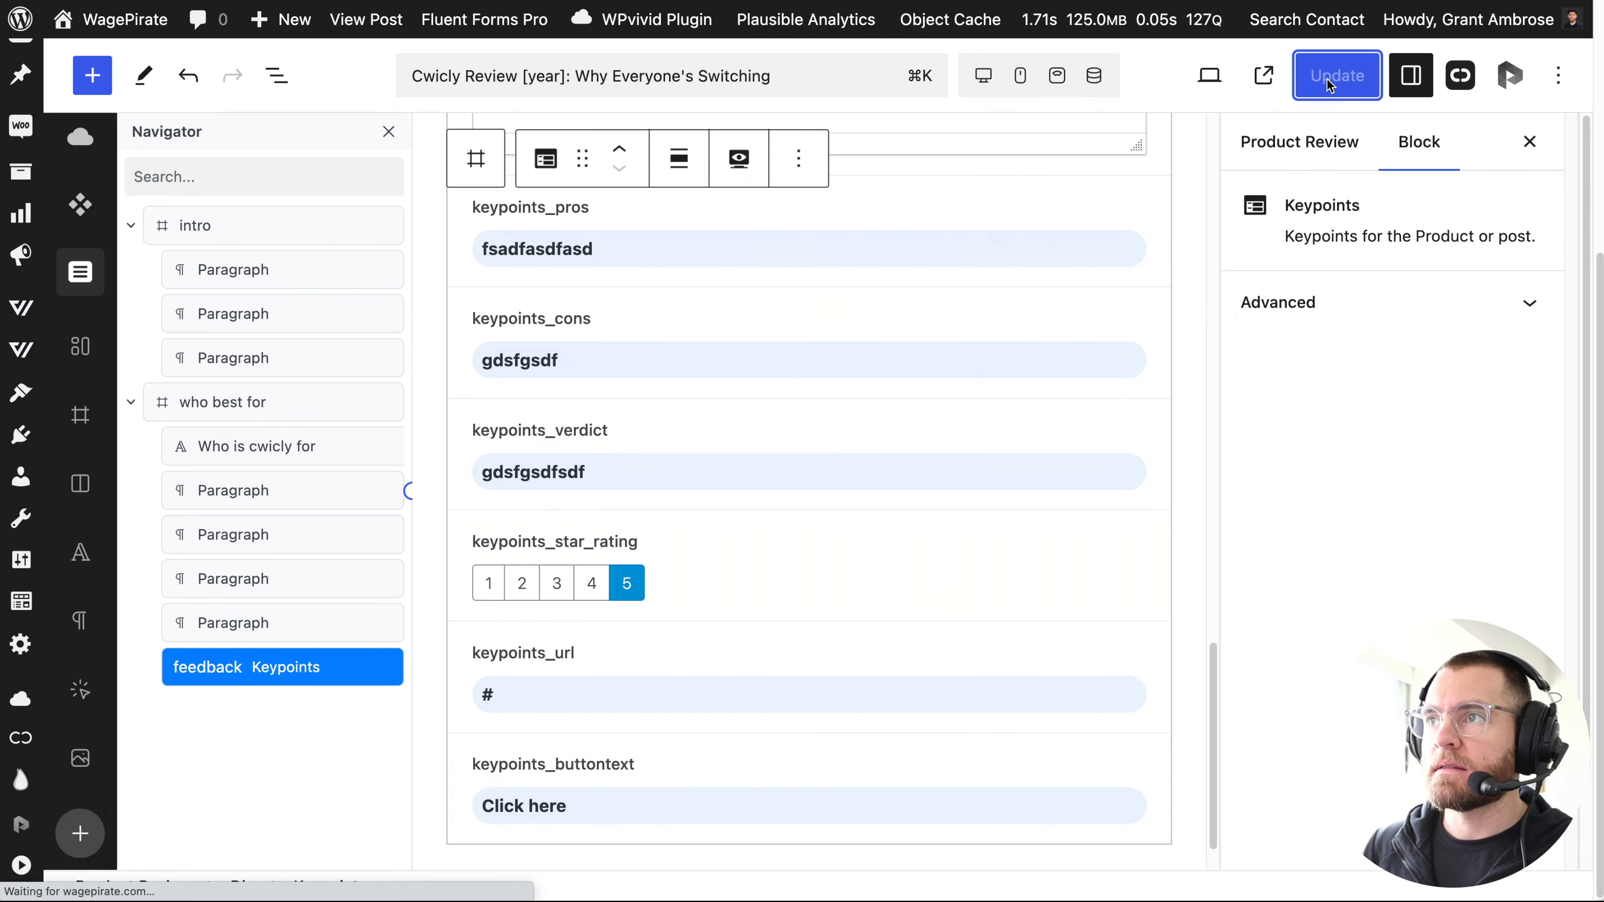
View the post on the live site and check how its Keypoints section is rendered.
{"action": "left_click", "coordinate": [366, 19]}
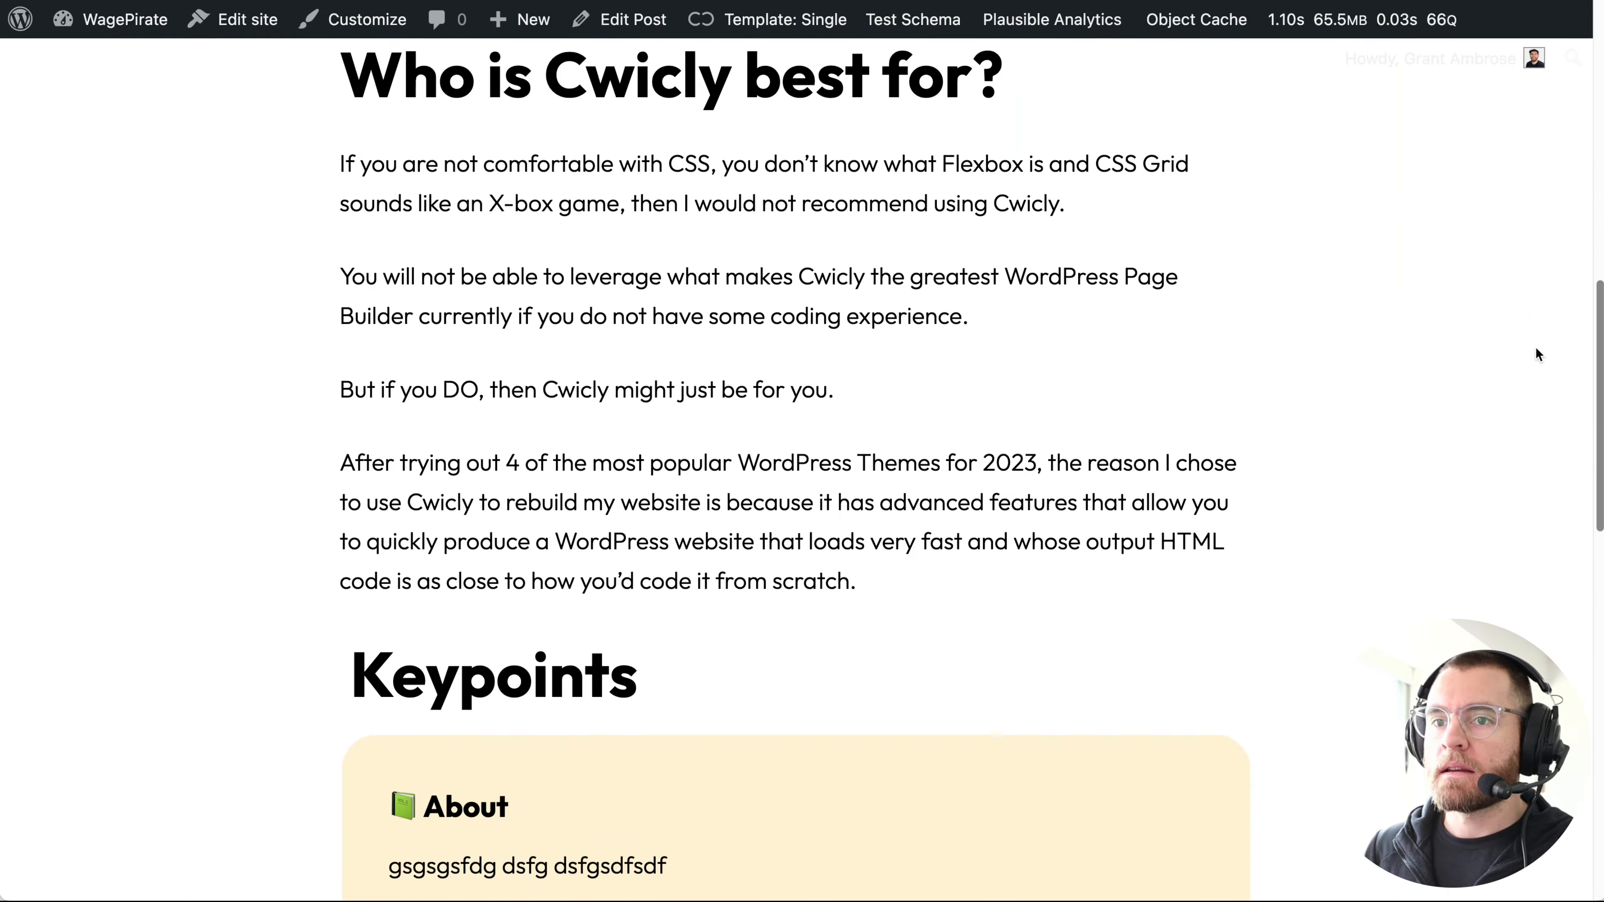
{"action": "scroll", "coordinate": [1535, 348], "scroll_direction": "down", "scroll_amount": 10}
{"action": "scroll", "coordinate": [1559, 510], "scroll_direction": "down", "scroll_amount": 7}
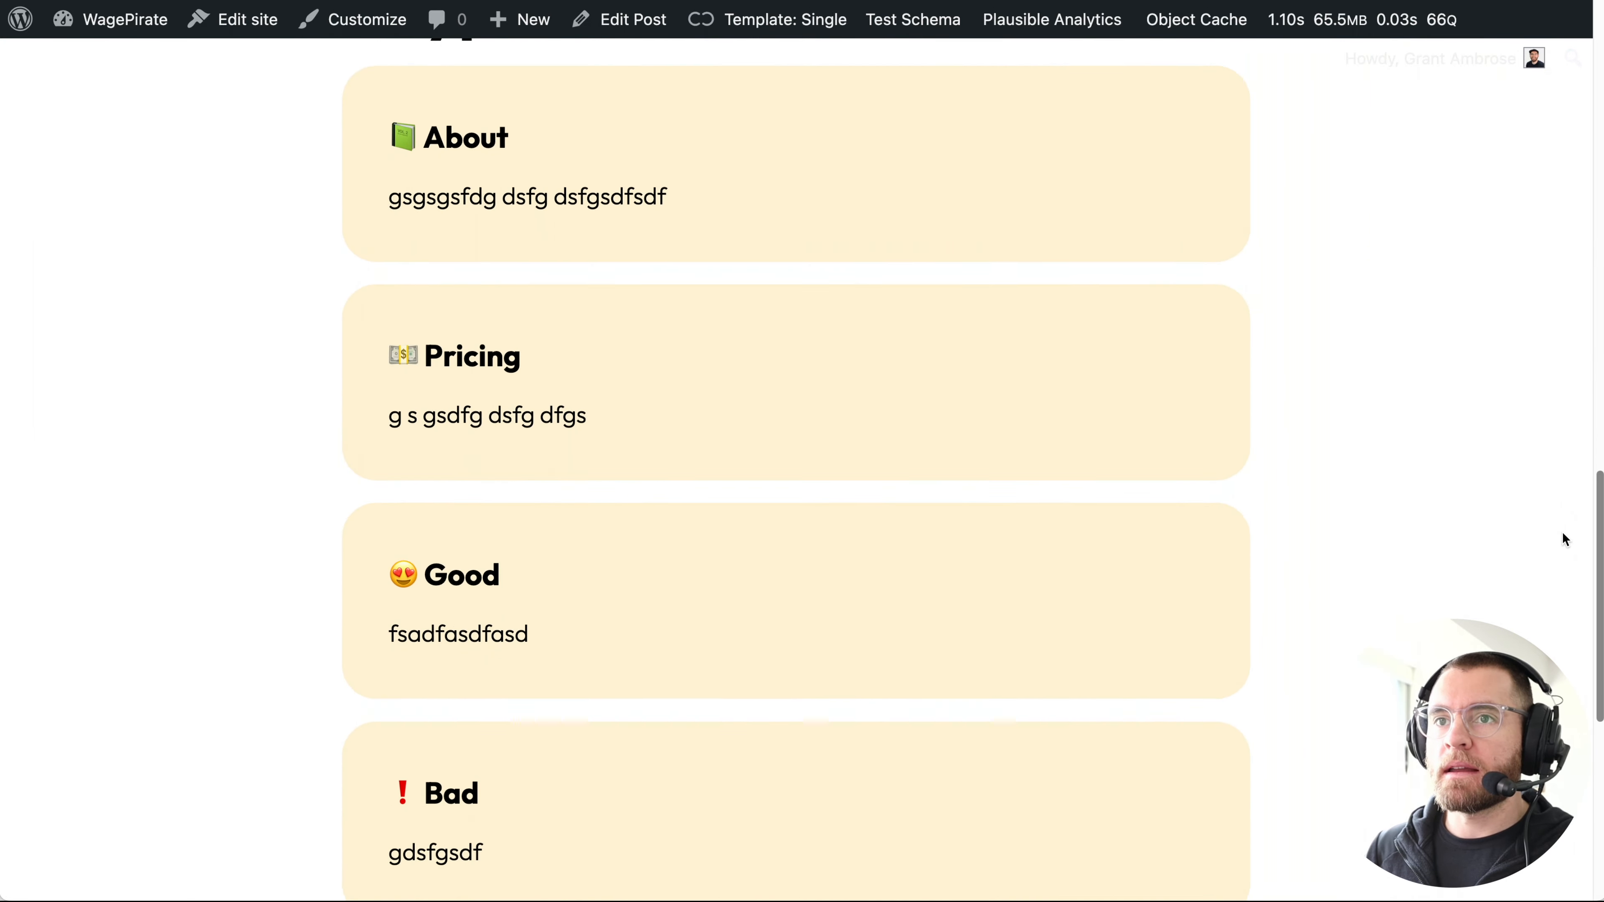
{"action": "scroll", "coordinate": [1581, 647], "scroll_direction": "down", "scroll_amount": 1}
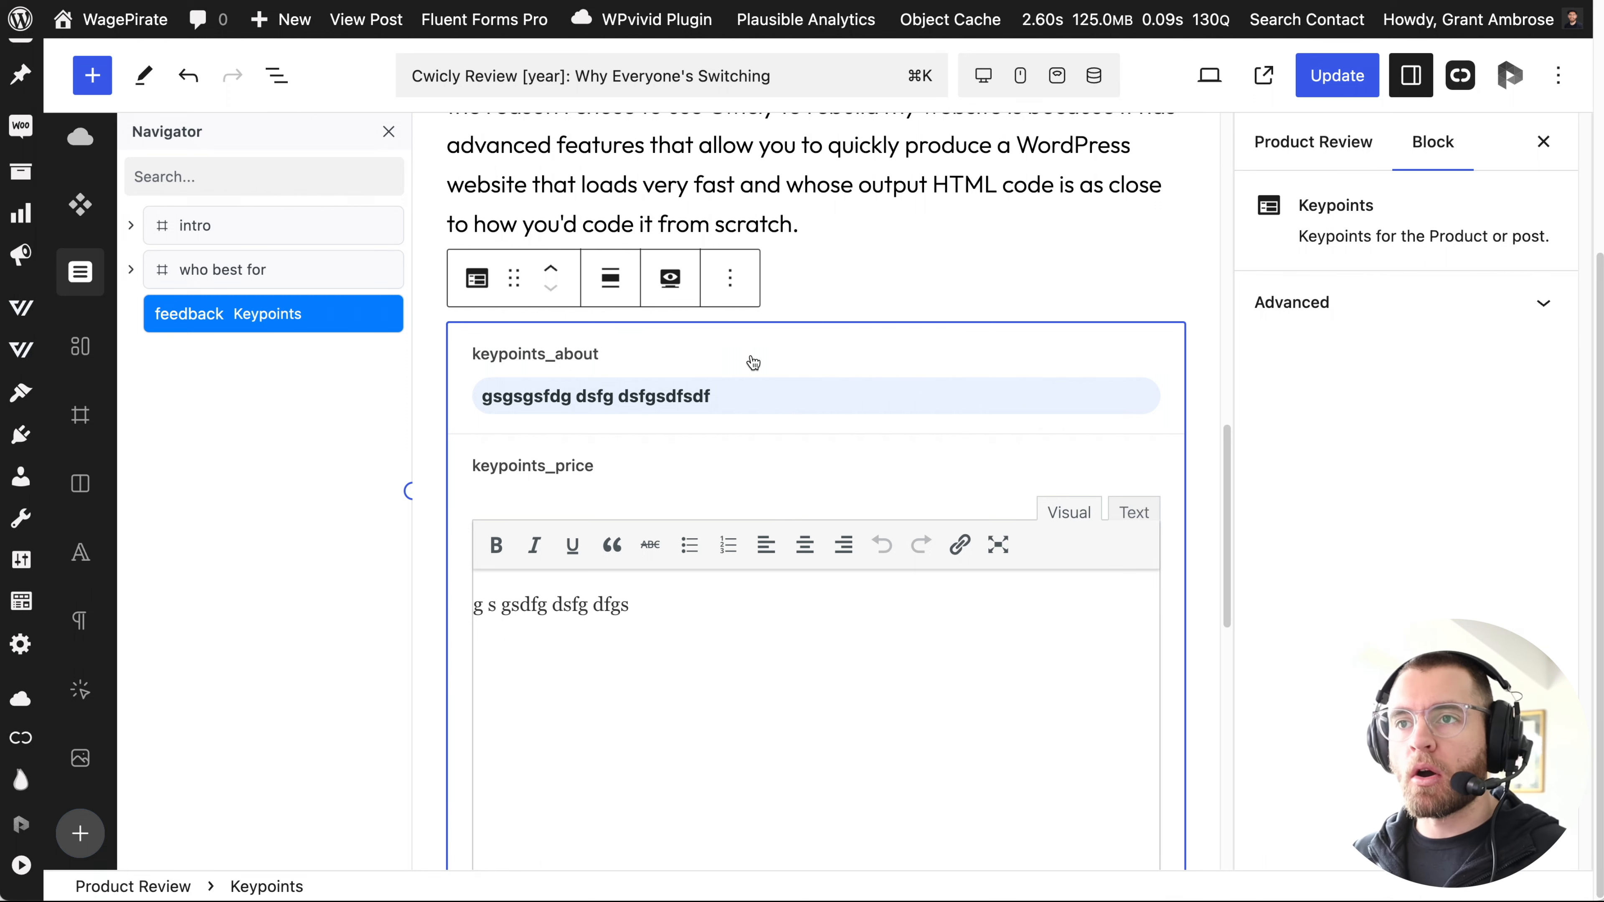
Switch the Keypoints block to preview mode and insert a Pros and Cons block below it.
{"action": "left_click", "coordinate": [670, 277]}
{"action": "scroll", "coordinate": [744, 559], "scroll_direction": "down", "scroll_amount": 12}
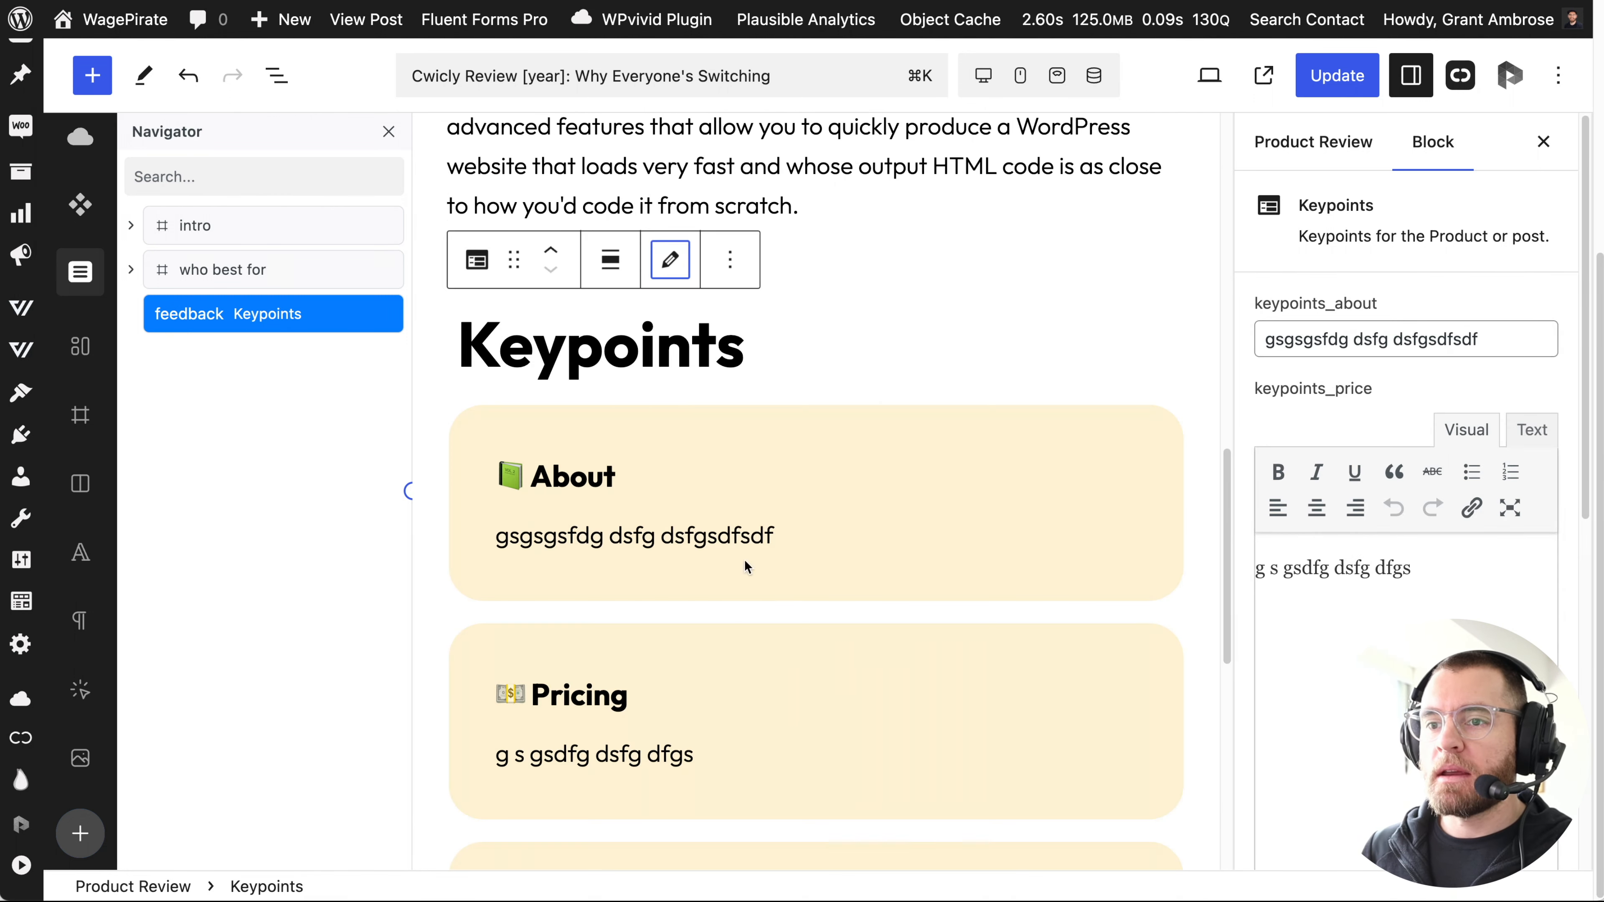
{"action": "left_click", "coordinate": [912, 650]}
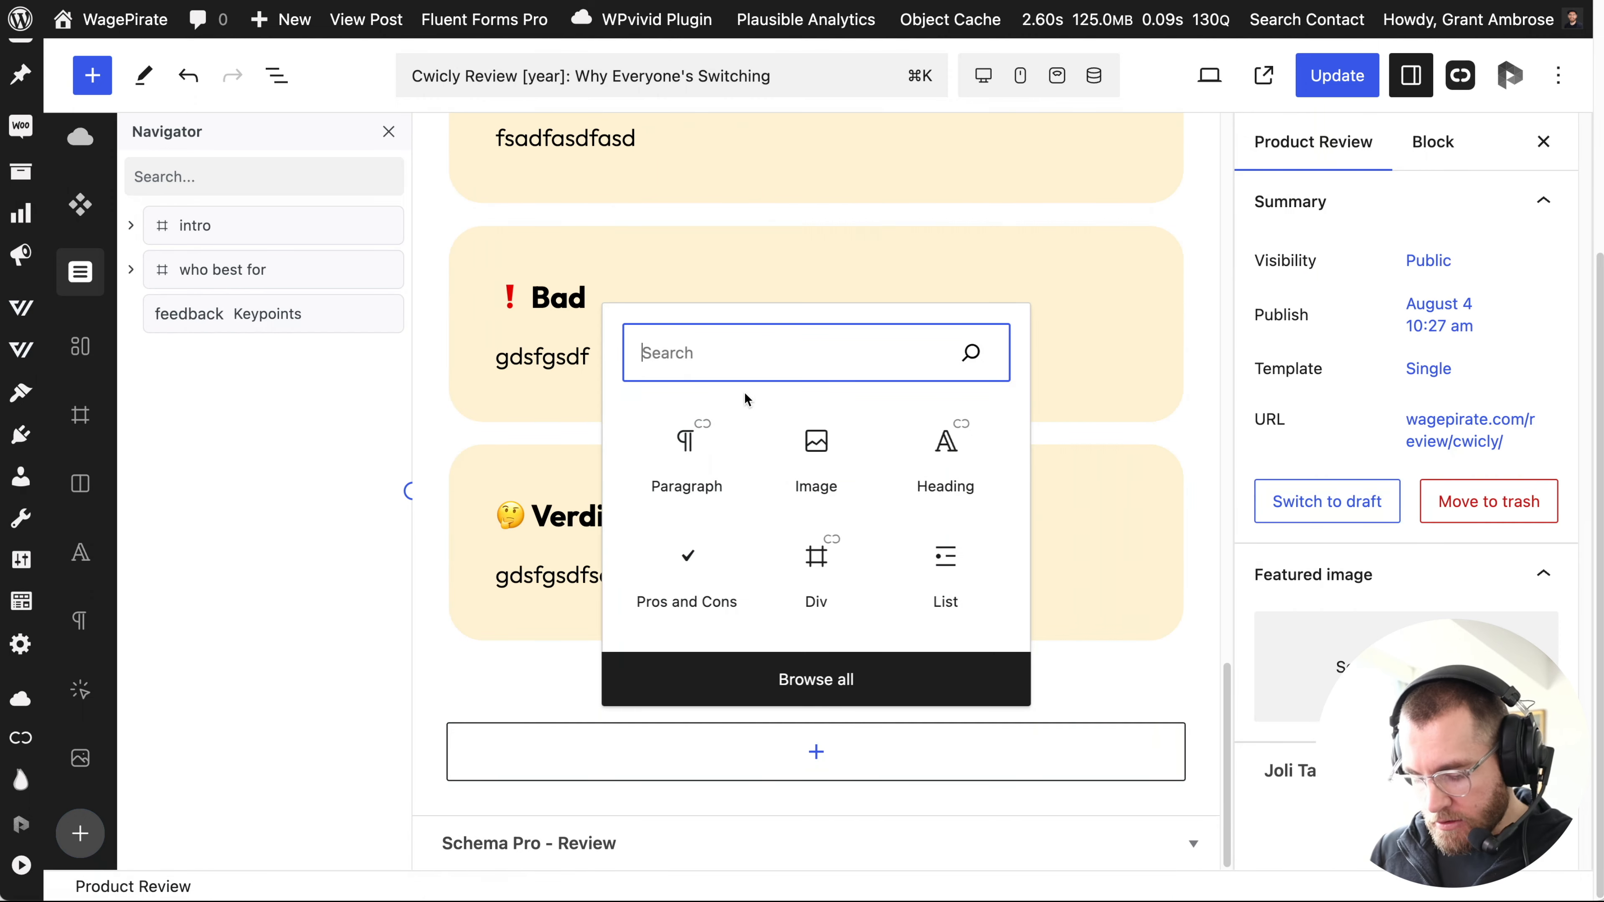
{"action": "type", "text": "/pros"}
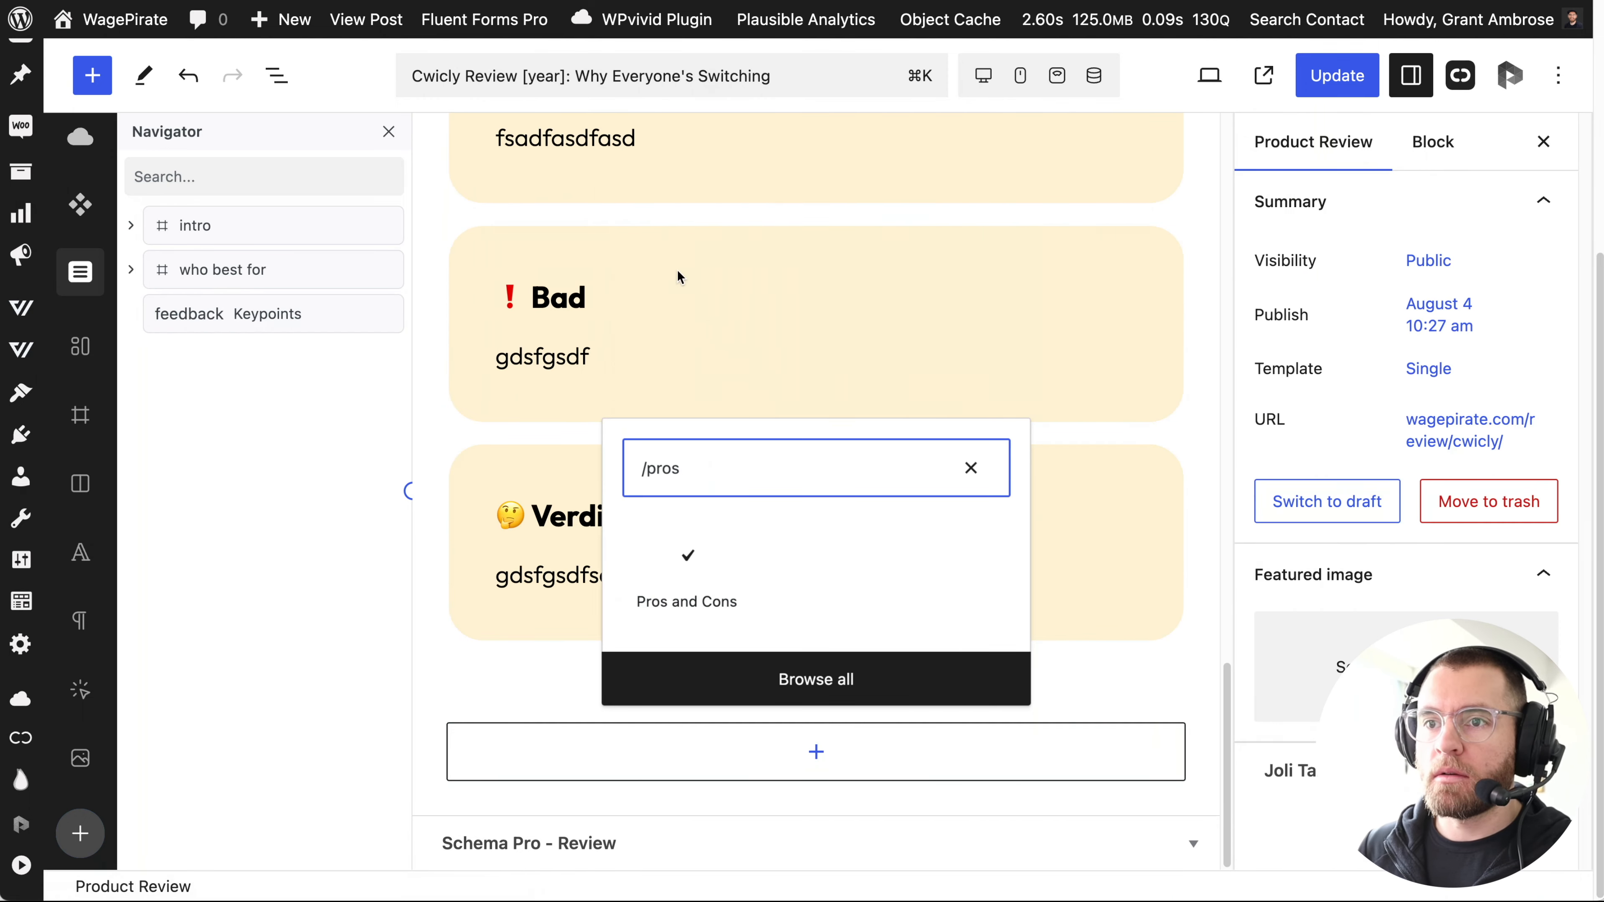
{"action": "left_click", "coordinate": [695, 594]}
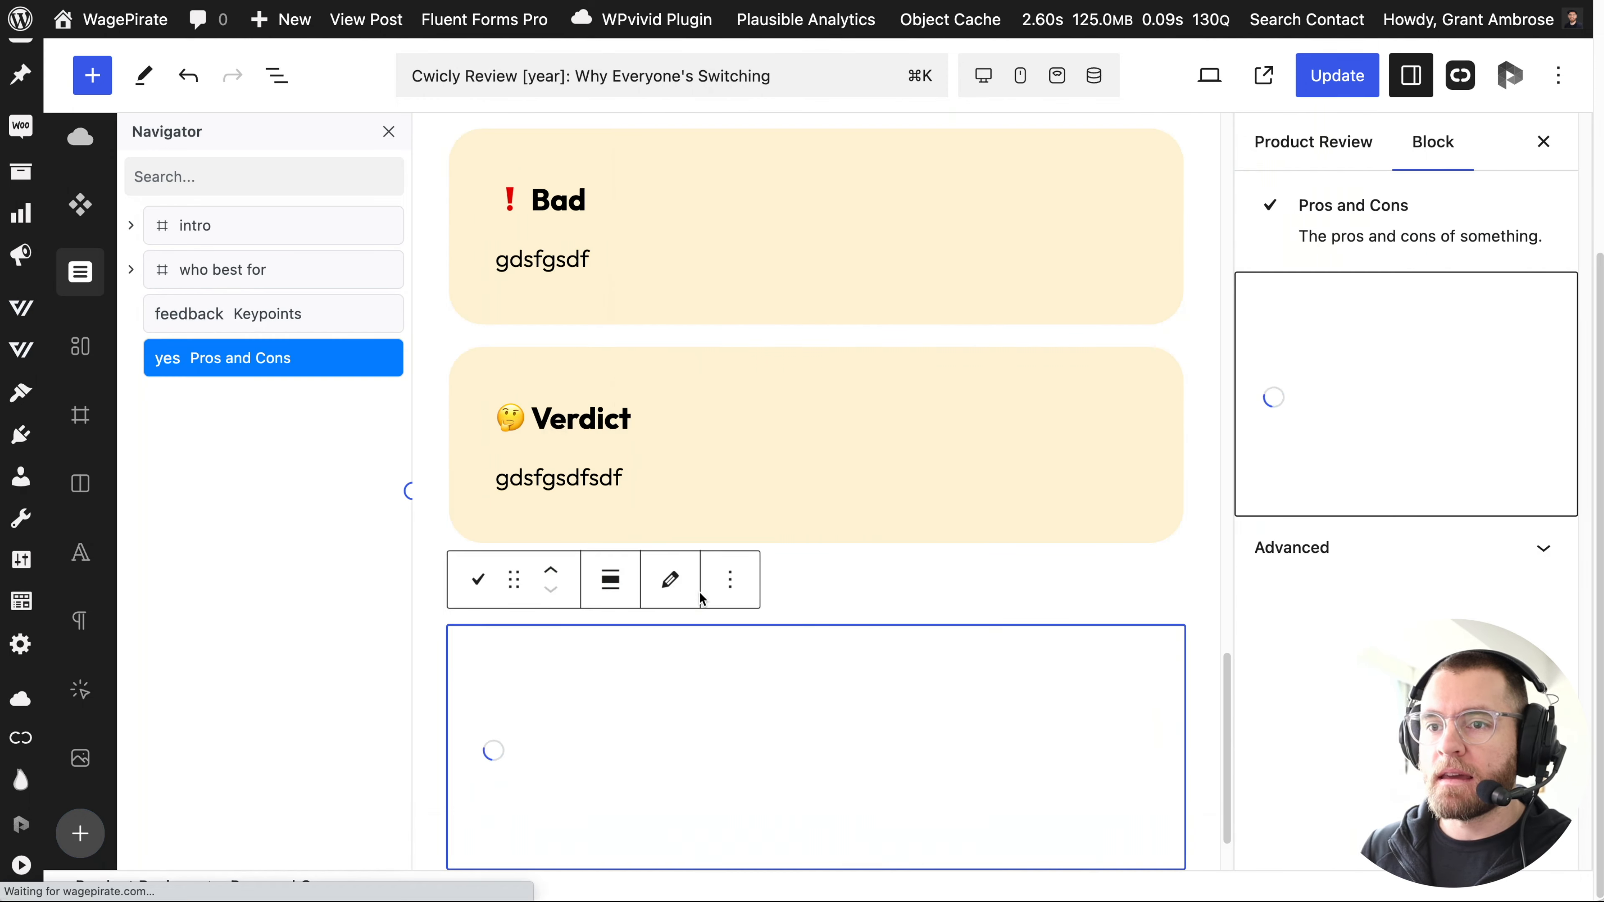
Show the Pros and Cons block's fields for editing and enter "fsadfsdgsd fgdsfg sdf" as its Intro.
{"action": "left_click", "coordinate": [669, 738]}
{"action": "scroll", "coordinate": [708, 659], "scroll_direction": "down", "scroll_amount": 6}
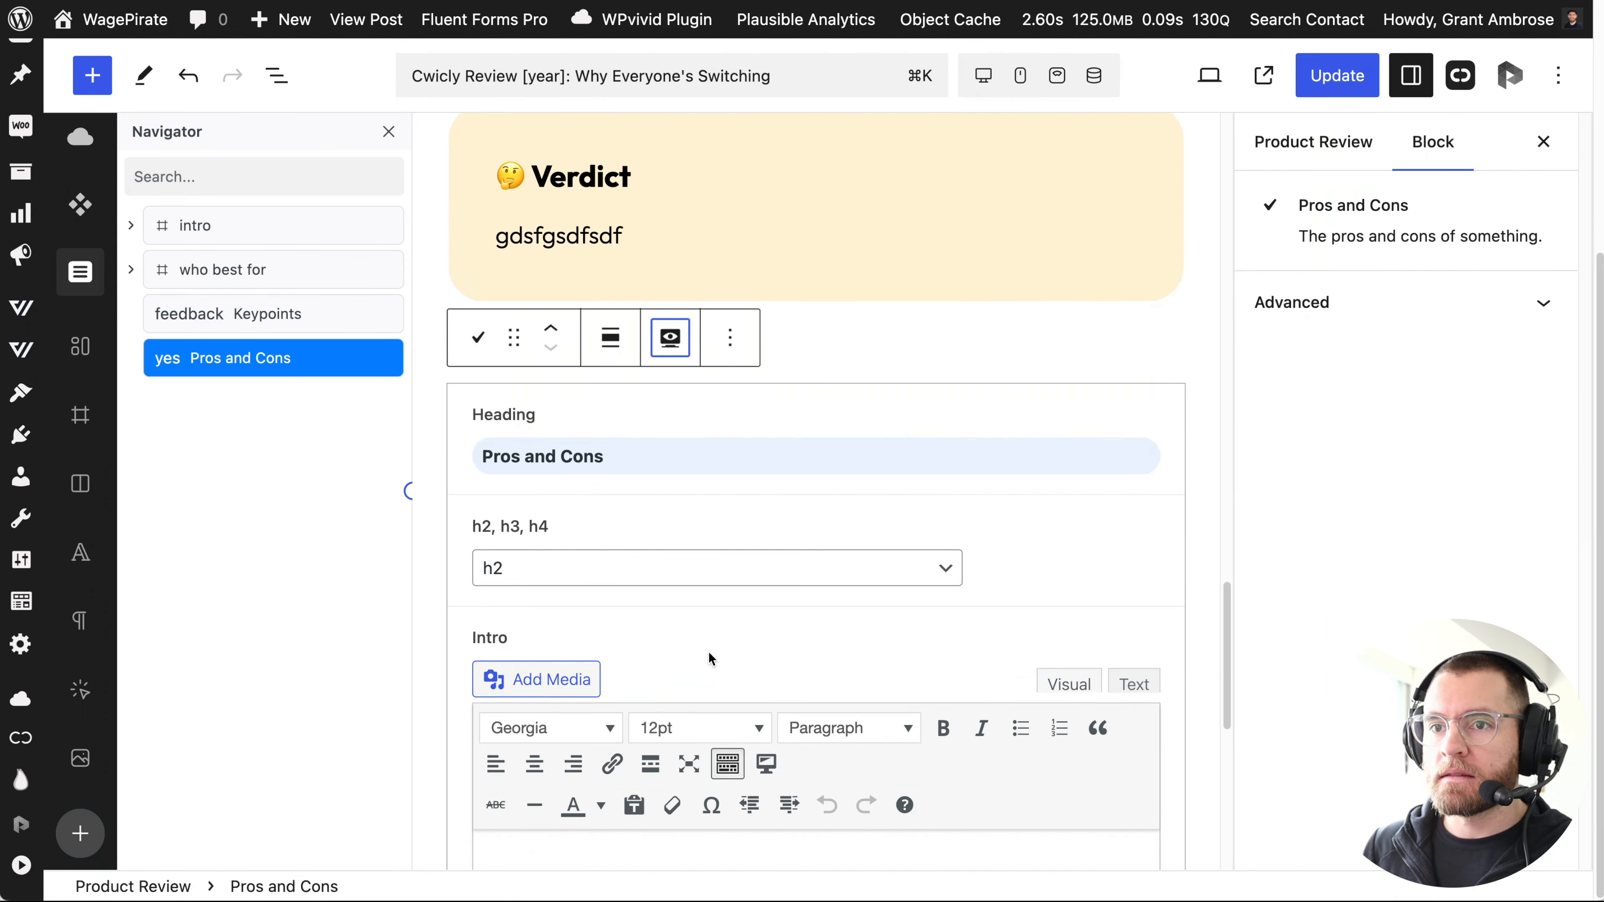
{"action": "scroll", "coordinate": [708, 659], "scroll_direction": "down", "scroll_amount": 5}
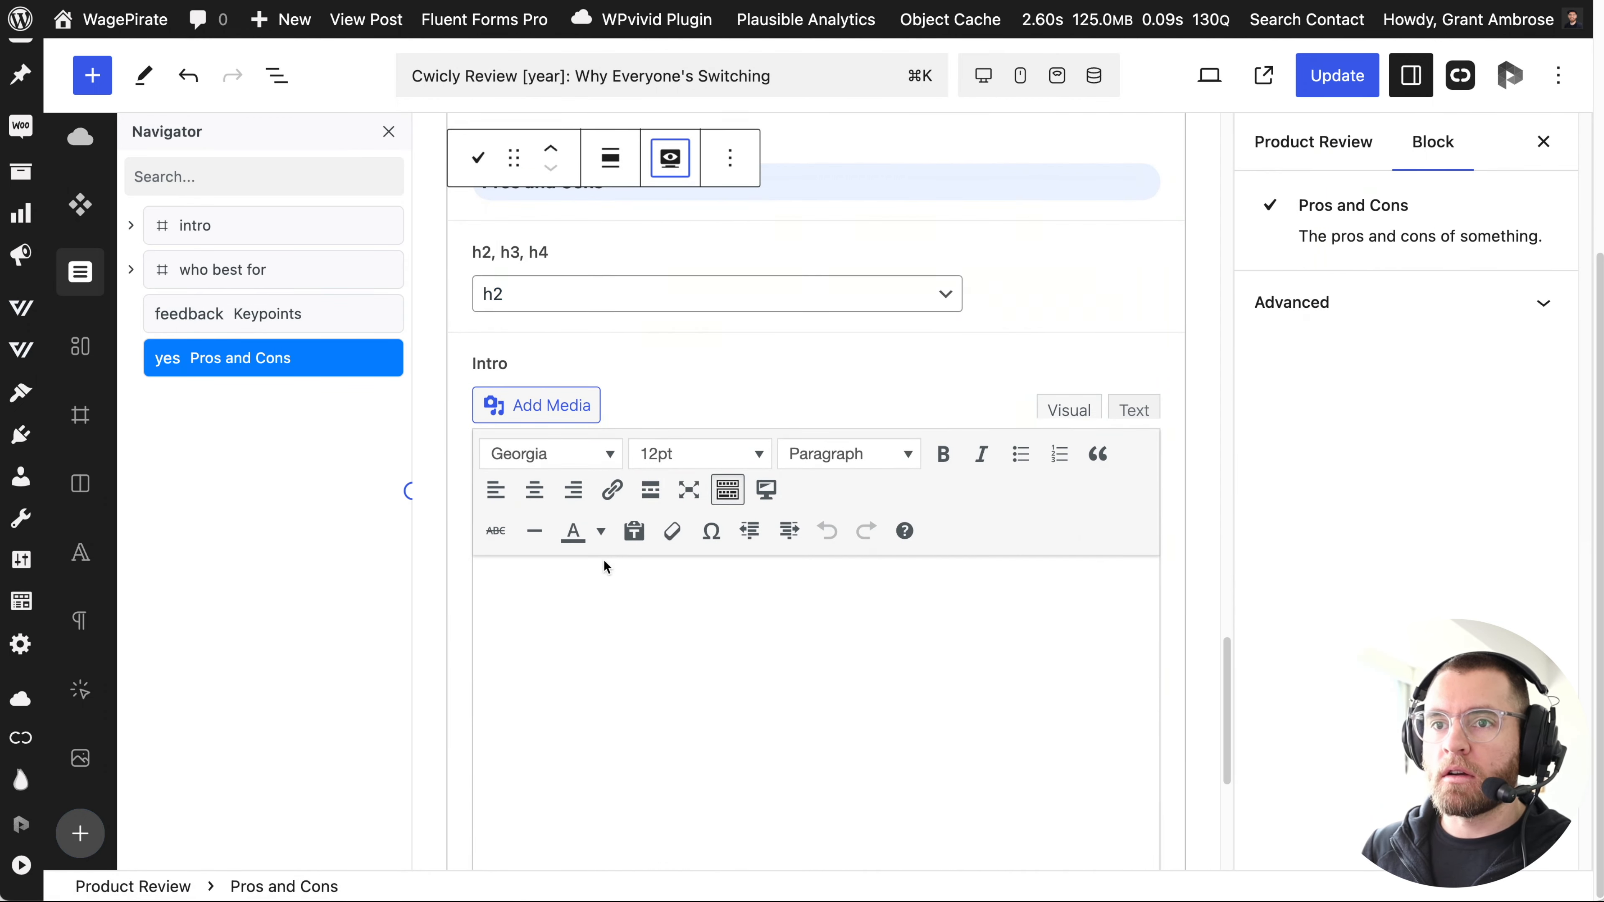
{"action": "left_click", "coordinate": [579, 678]}
{"action": "type", "text": "fsadfsdgsd fgdsfg sdf"}
Add a row to the Pros Repeater with the heading "pro 1" and the text "gdsfgdsfg".
{"action": "scroll", "coordinate": [765, 695], "scroll_direction": "down", "scroll_amount": 7}
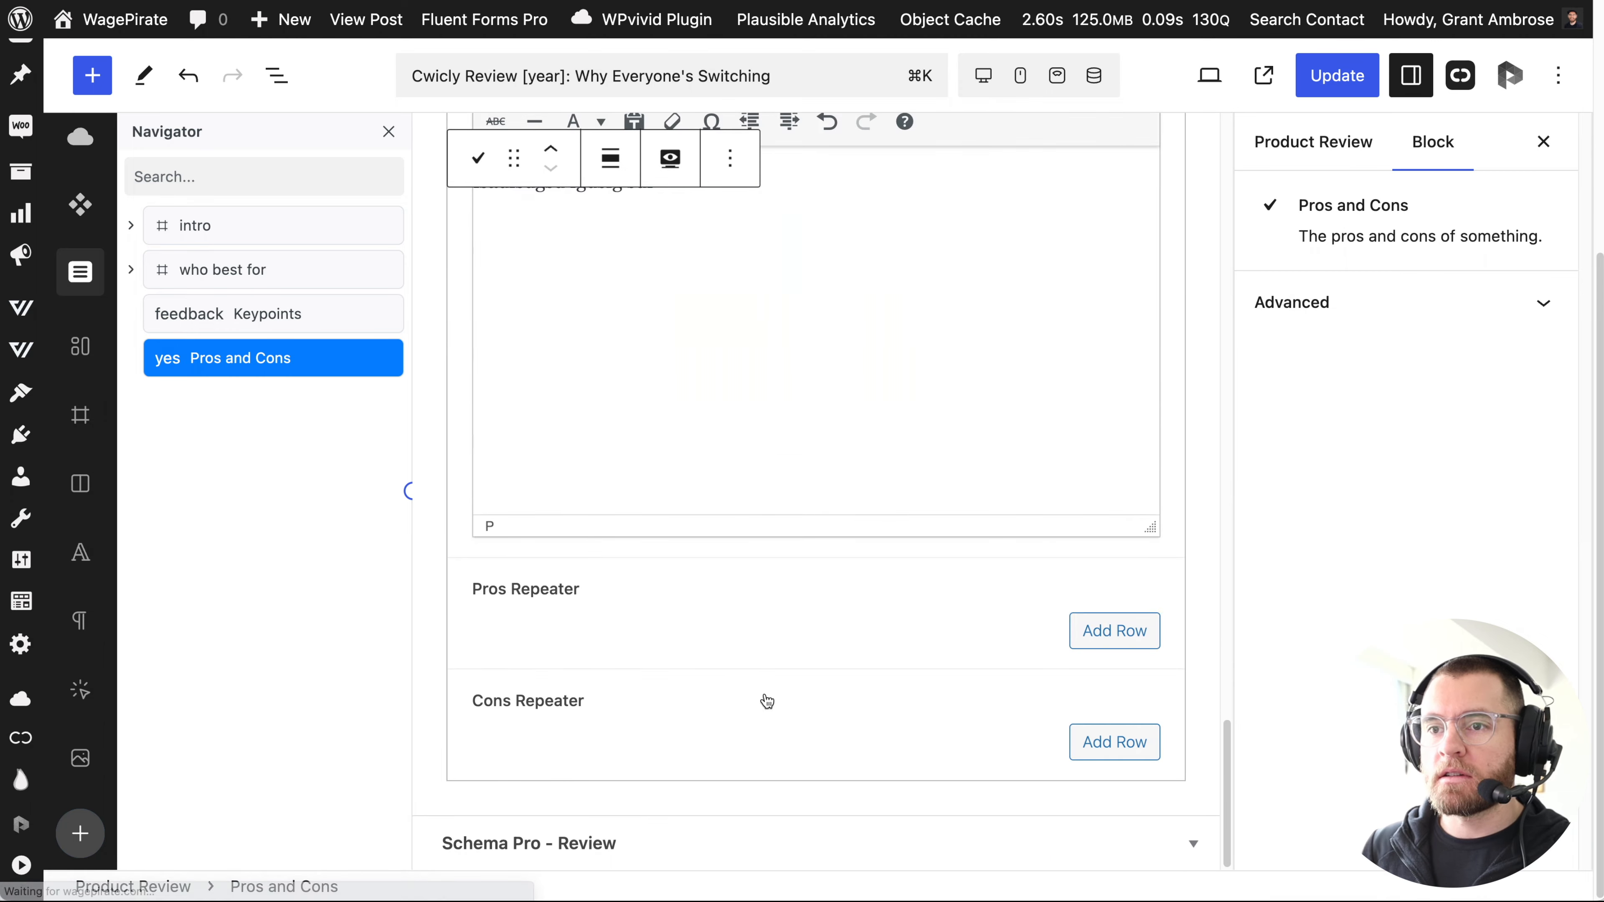
{"action": "left_click", "coordinate": [1116, 631]}
{"action": "scroll", "coordinate": [935, 643], "scroll_direction": "down", "scroll_amount": 2}
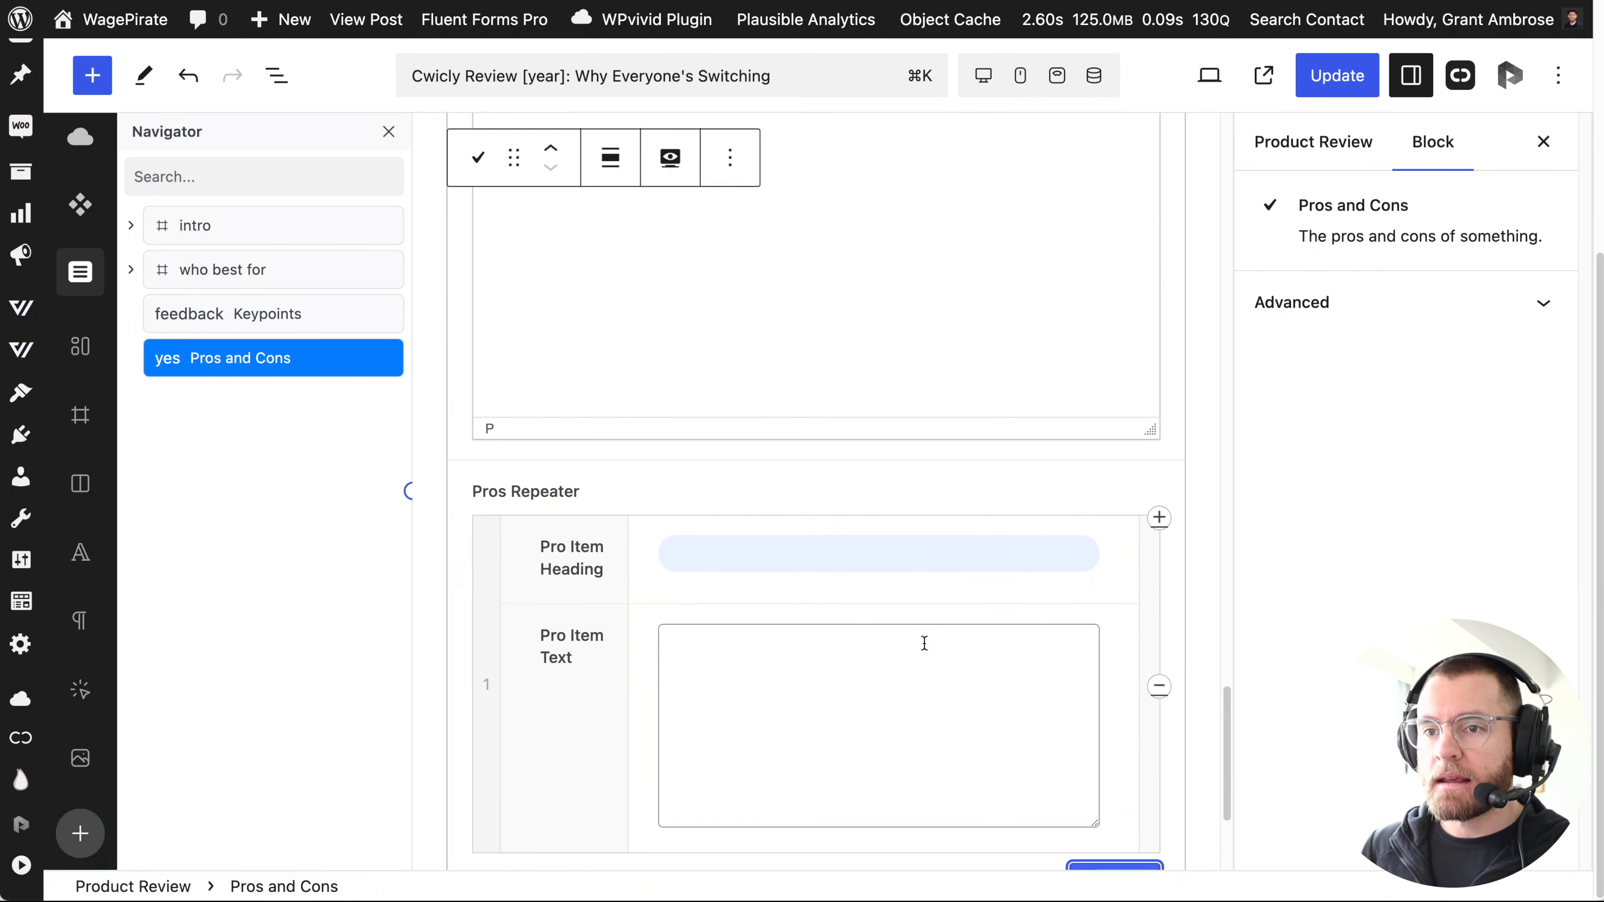
{"action": "scroll", "coordinate": [924, 643], "scroll_direction": "down", "scroll_amount": 4}
{"action": "left_click", "coordinate": [771, 302]}
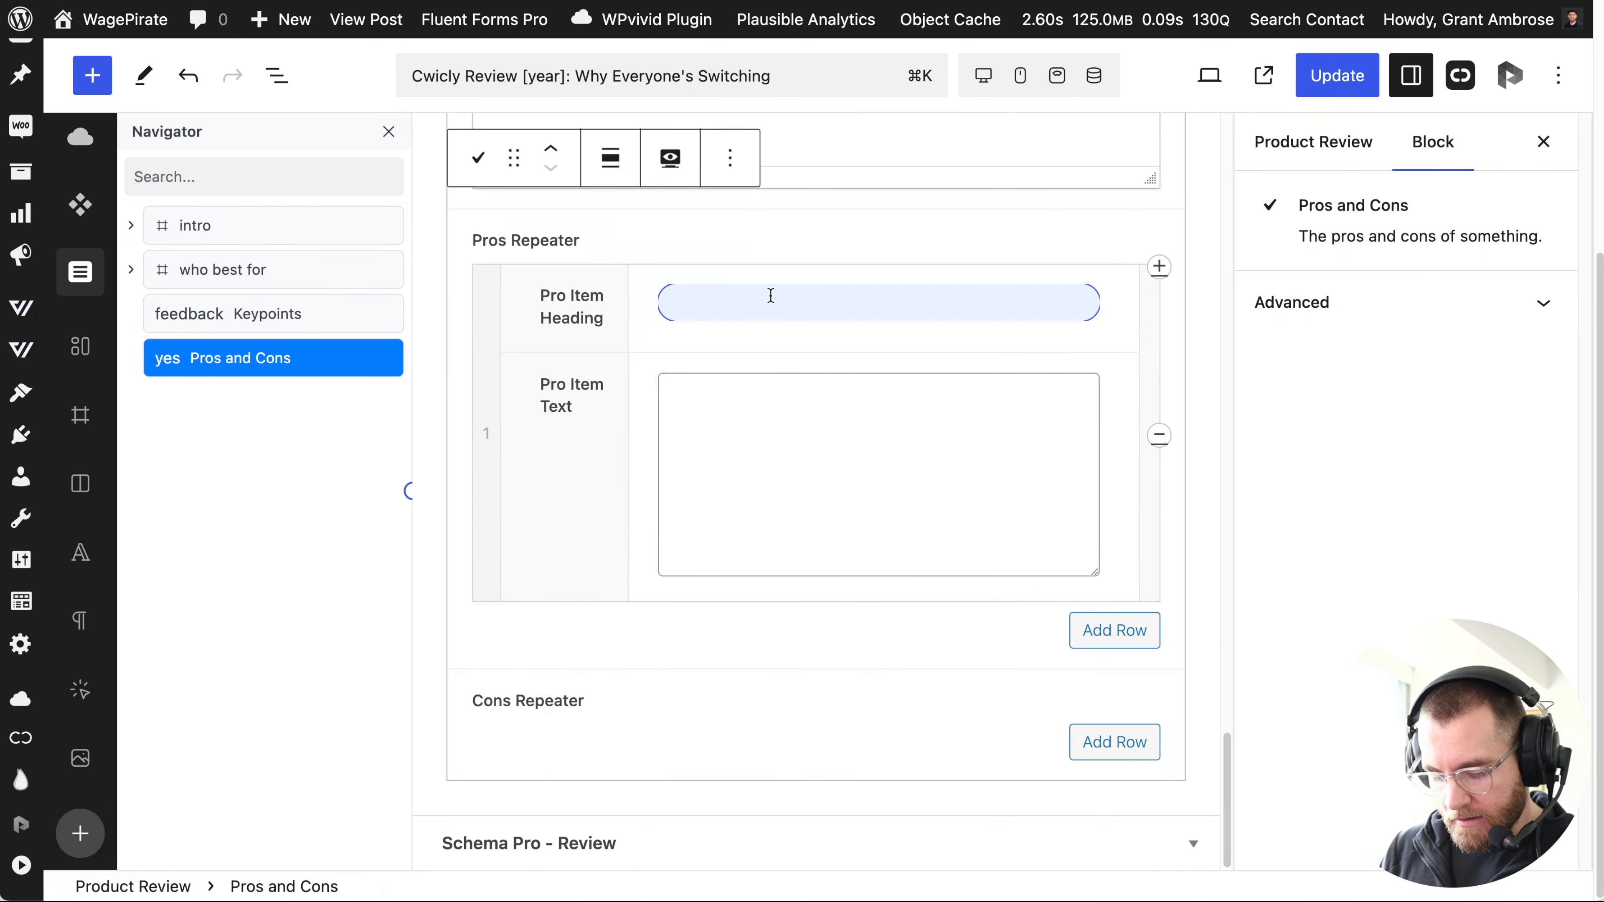
{"action": "type", "text": "pro 1"}
{"action": "left_click", "coordinate": [780, 387]}
{"action": "type", "text": "gdsfgdsfg"}
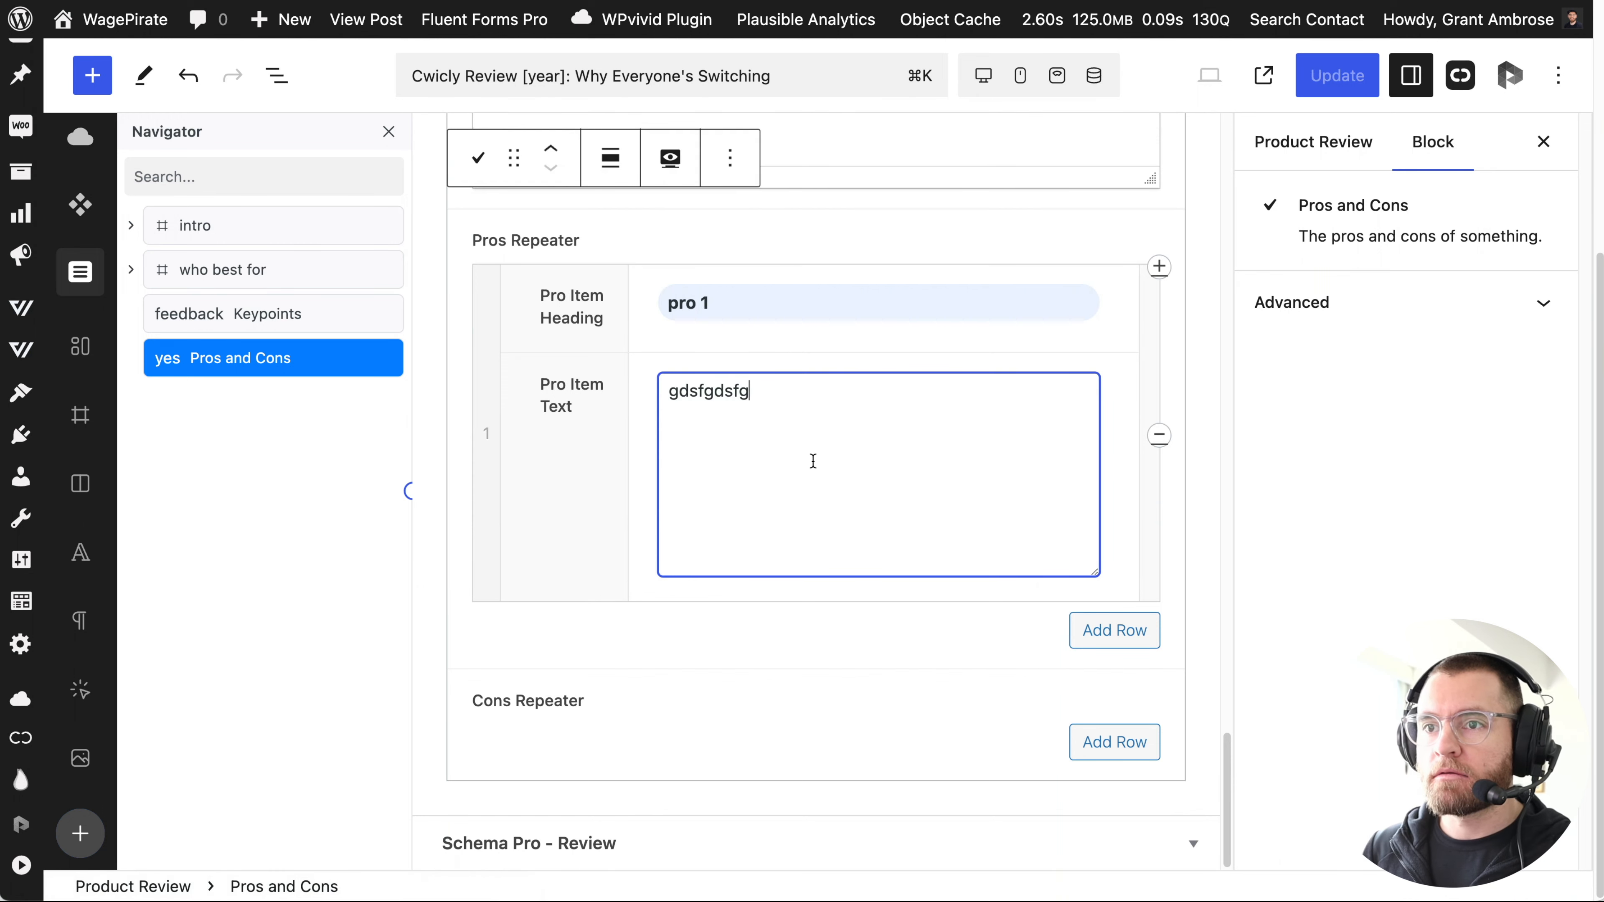
Complete the pro 1 text as "gdsfgdsfgsdfgsdfgdsfgsdf" and add a second Pros row with heading "pro 2" and text "gdfsgdsfgdsf".
{"action": "type", "text": "sdfgsdfgdsfgsdf"}
{"action": "left_click", "coordinate": [1124, 631]}
{"action": "left_click", "coordinate": [838, 634]}
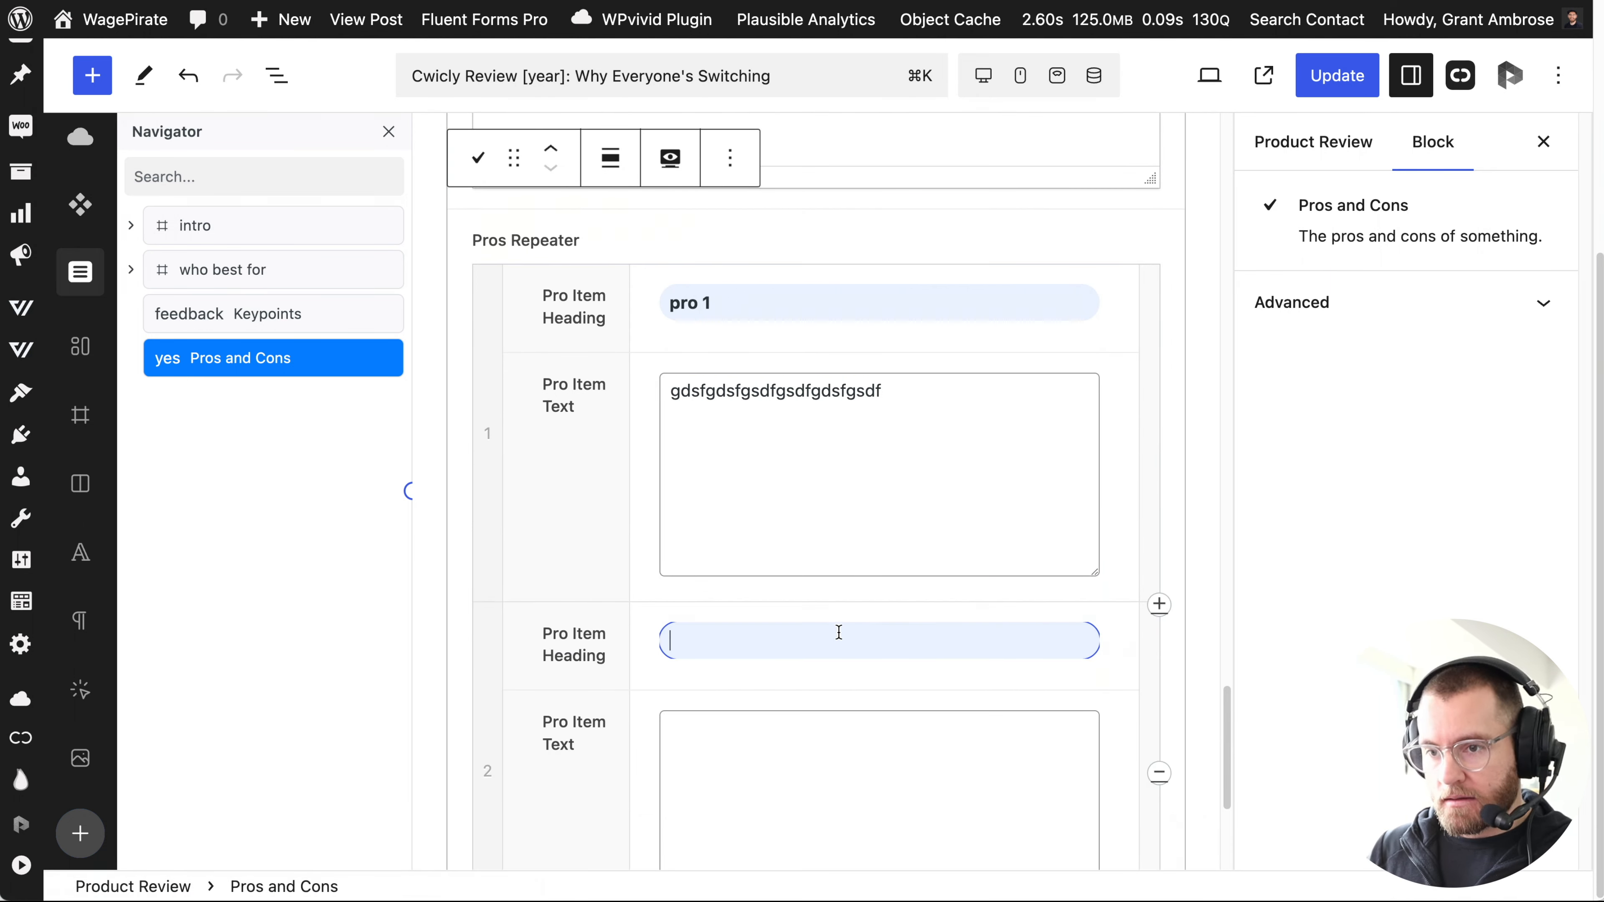
{"action": "type", "text": "pro 2"}
{"action": "scroll", "coordinate": [923, 654], "scroll_direction": "down", "scroll_amount": 4}
{"action": "left_click", "coordinate": [923, 654]}
{"action": "type", "text": "gdfsgdsfgdsf"}
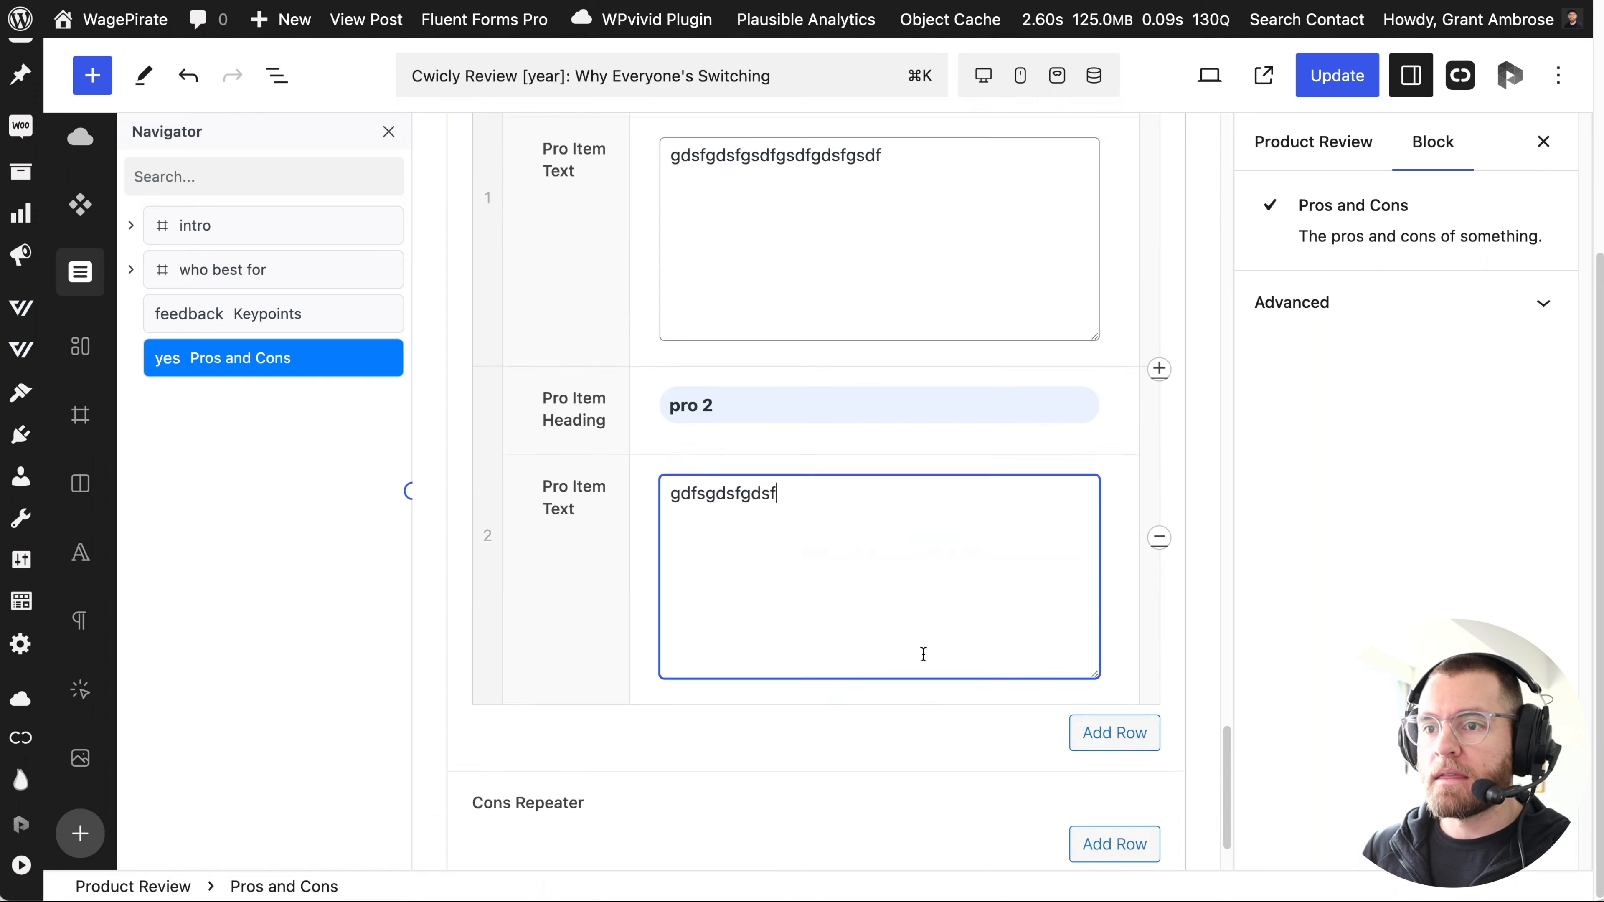
Add a row to the Cons Repeater with the heading "con 1" and the text "gsdfgdsfgsdfgsd".
{"action": "scroll", "coordinate": [924, 654], "scroll_direction": "down", "scroll_amount": 2}
{"action": "left_click", "coordinate": [1114, 742]}
{"action": "scroll", "coordinate": [945, 733], "scroll_direction": "down", "scroll_amount": 4}
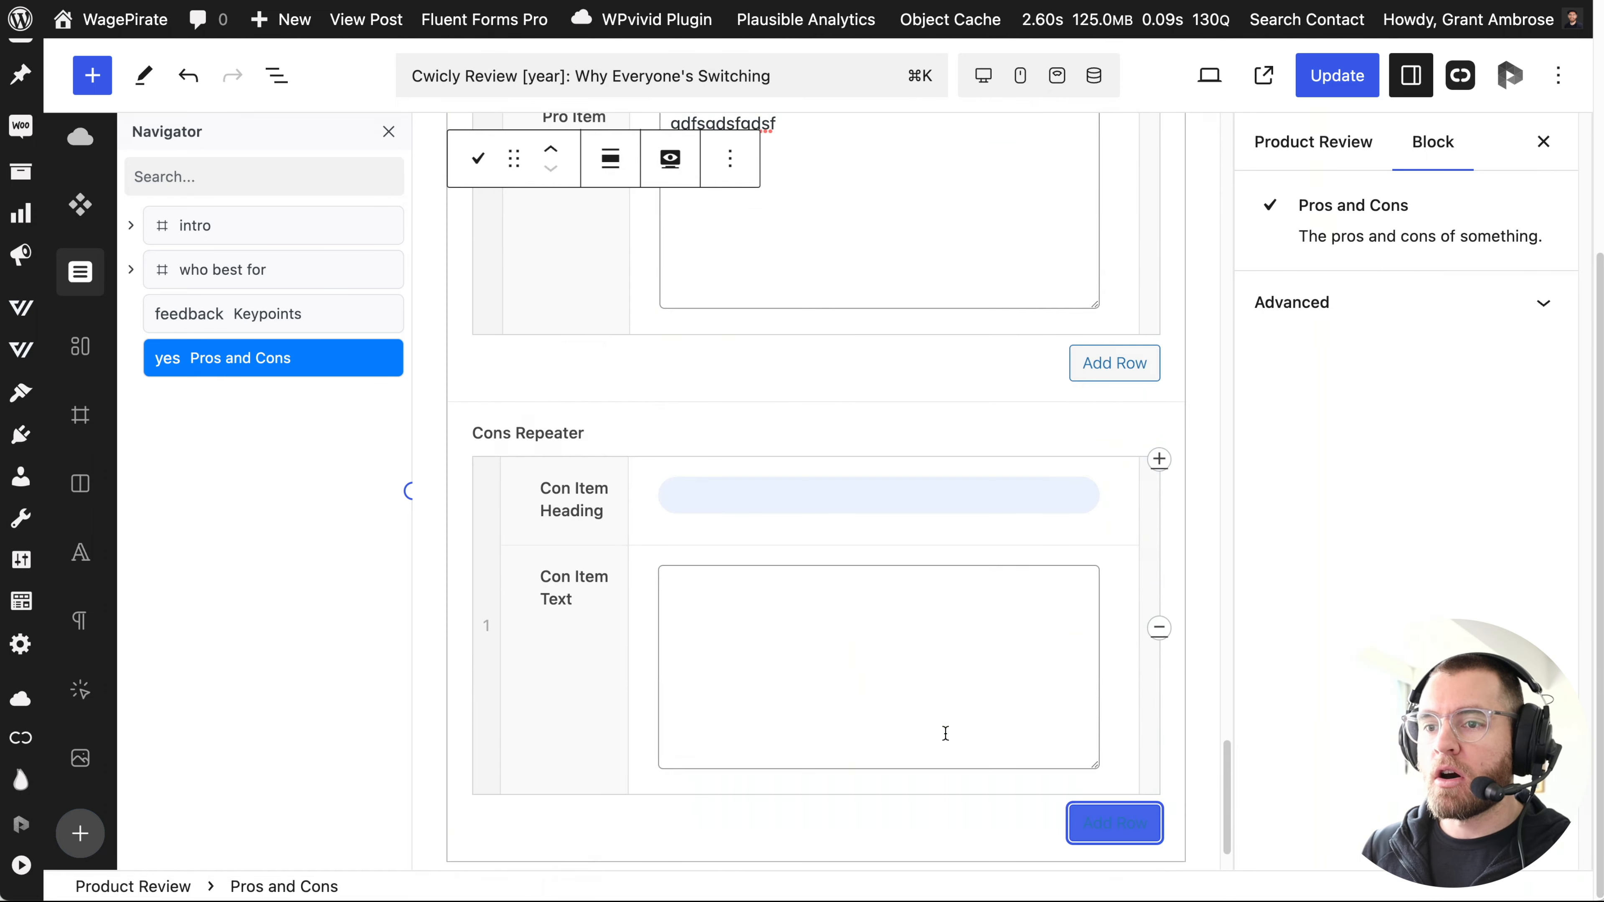
{"action": "left_click", "coordinate": [827, 496]}
{"action": "type", "text": "con 1"}
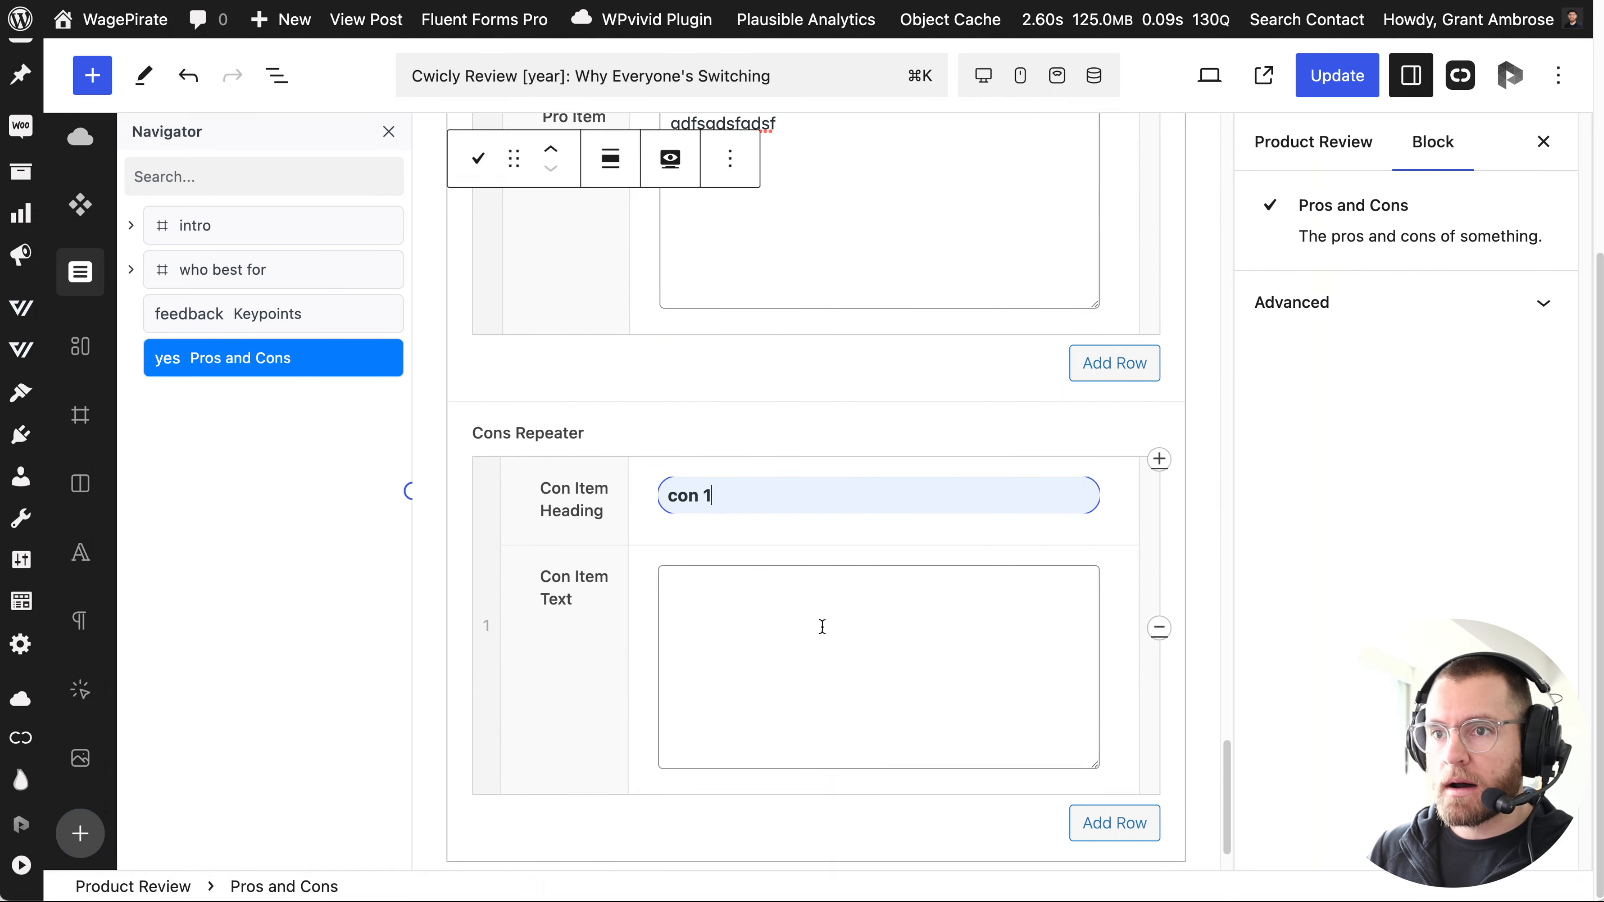
{"action": "left_click", "coordinate": [915, 630]}
{"action": "type", "text": "gsdfgdsfgsdfgsd"}
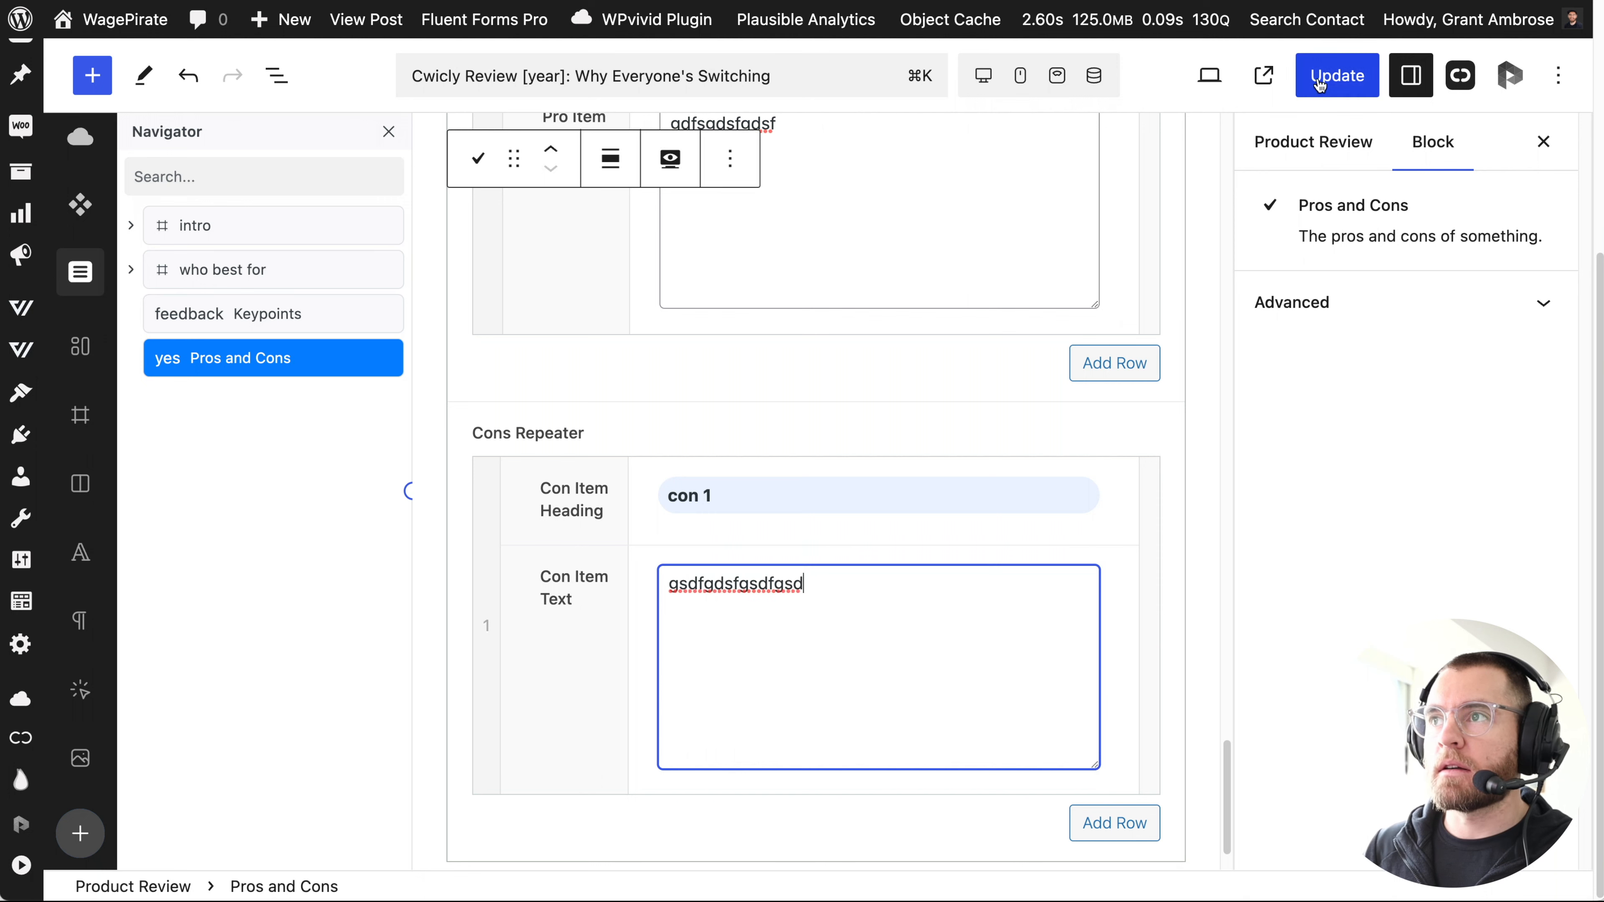
Update the post and reload the live page to check how the Pros and Cons section is rendered.
{"action": "left_click", "coordinate": [1333, 83]}
{"action": "key", "text": "super+r"}
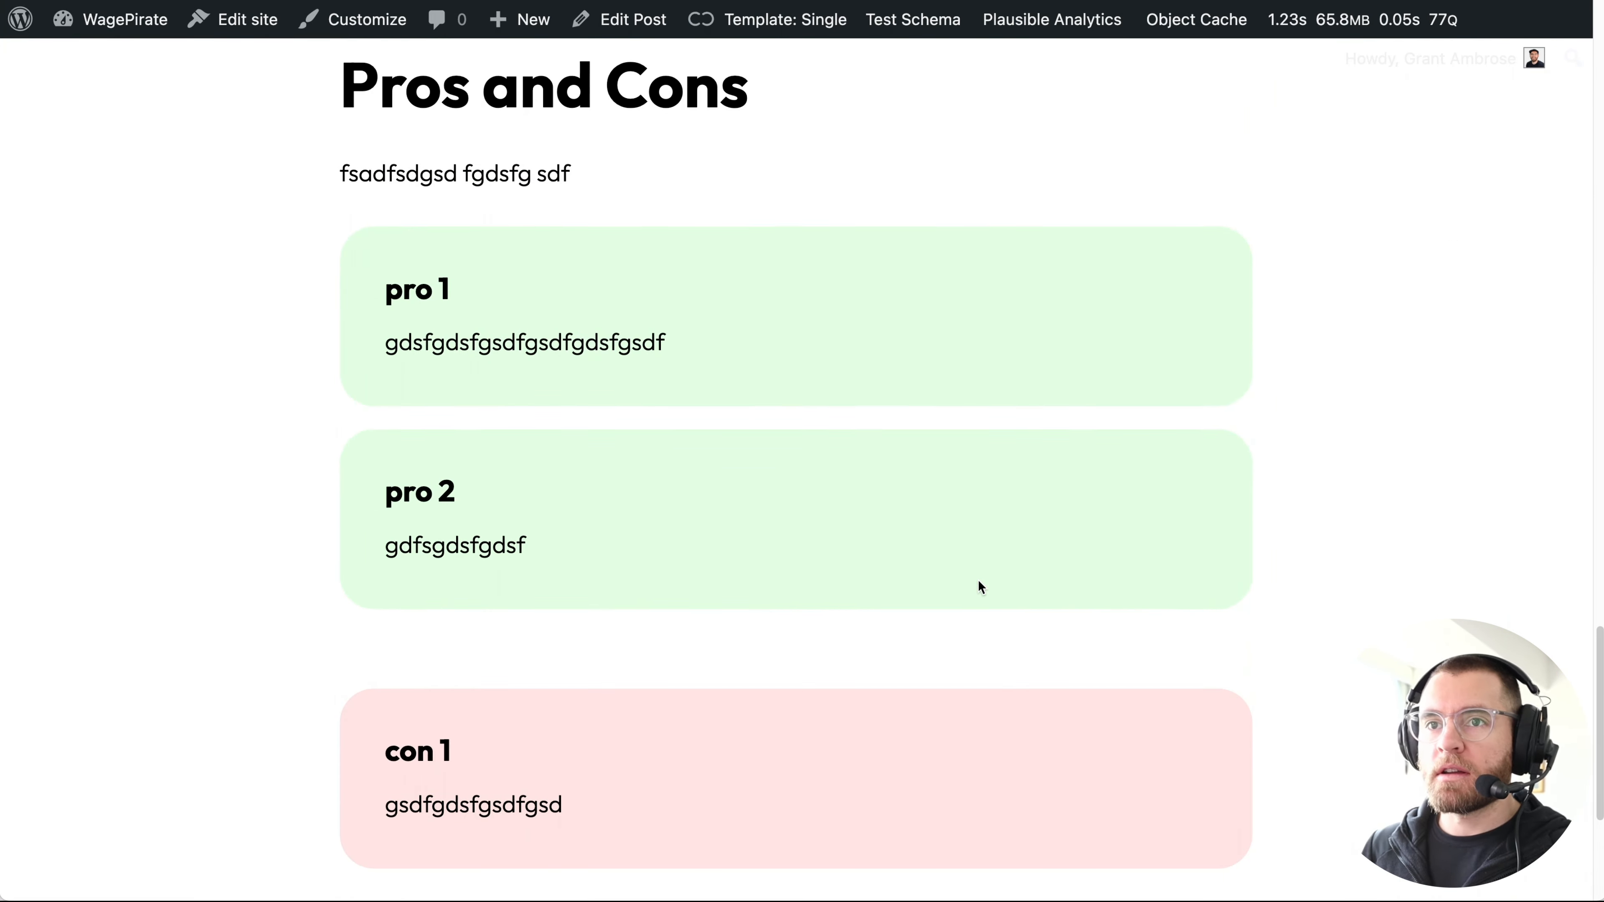
{"action": "scroll", "coordinate": [979, 586], "scroll_direction": "down", "scroll_amount": 3}
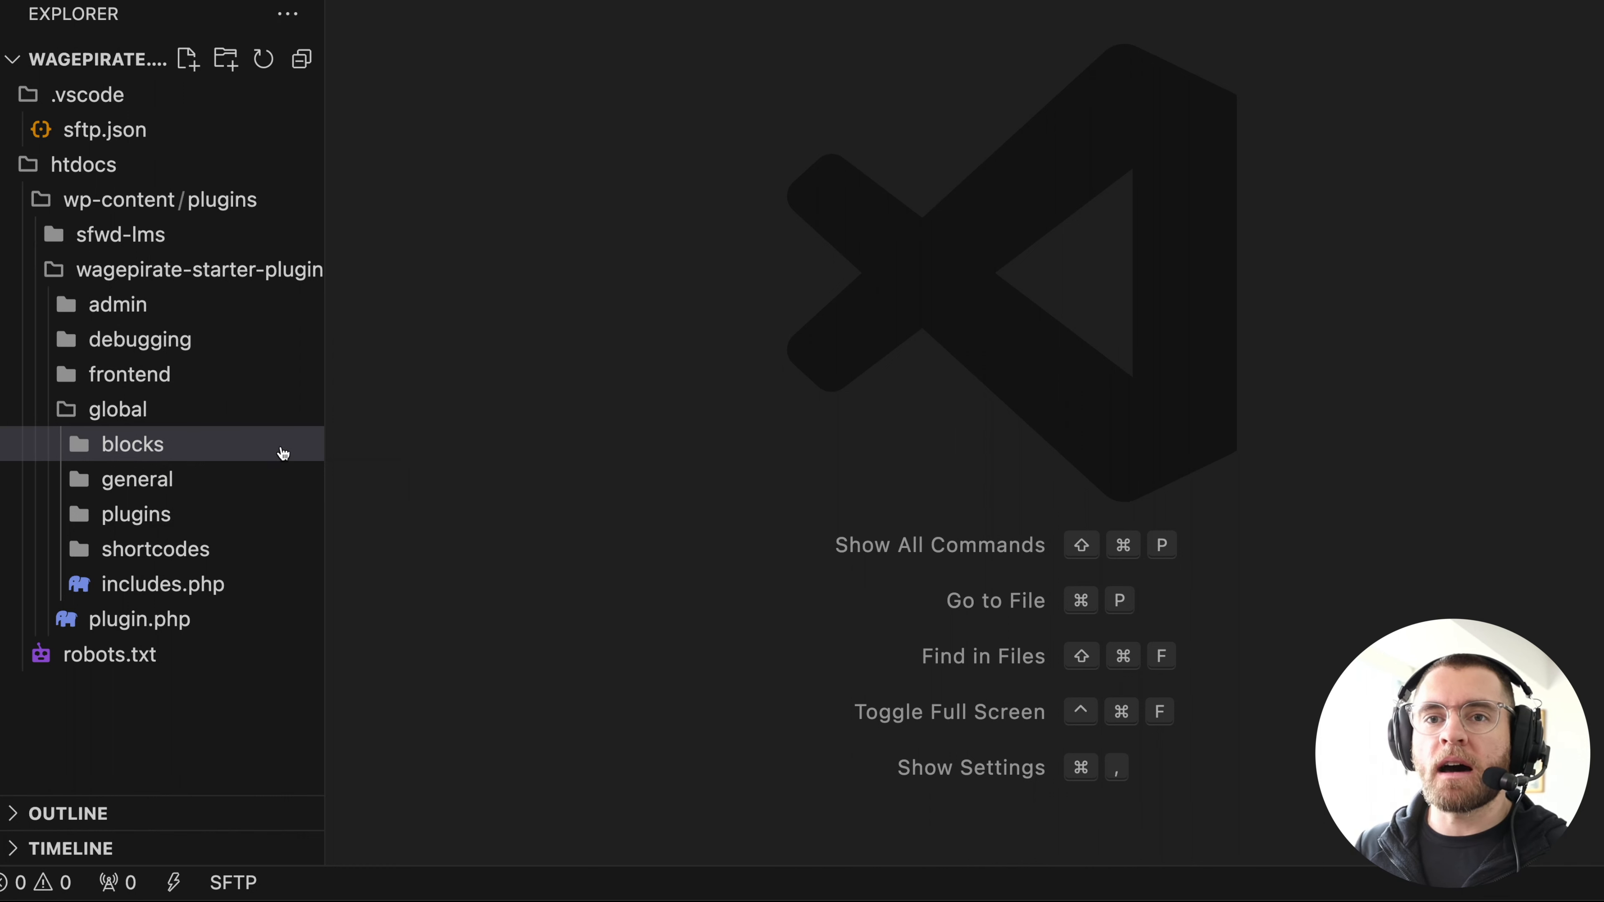
Switch to VS Code, open block.php from the plugin's blocks/keypoints folder, and examine its get_field variables and table markup.
{"action": "left_click", "coordinate": [168, 453]}
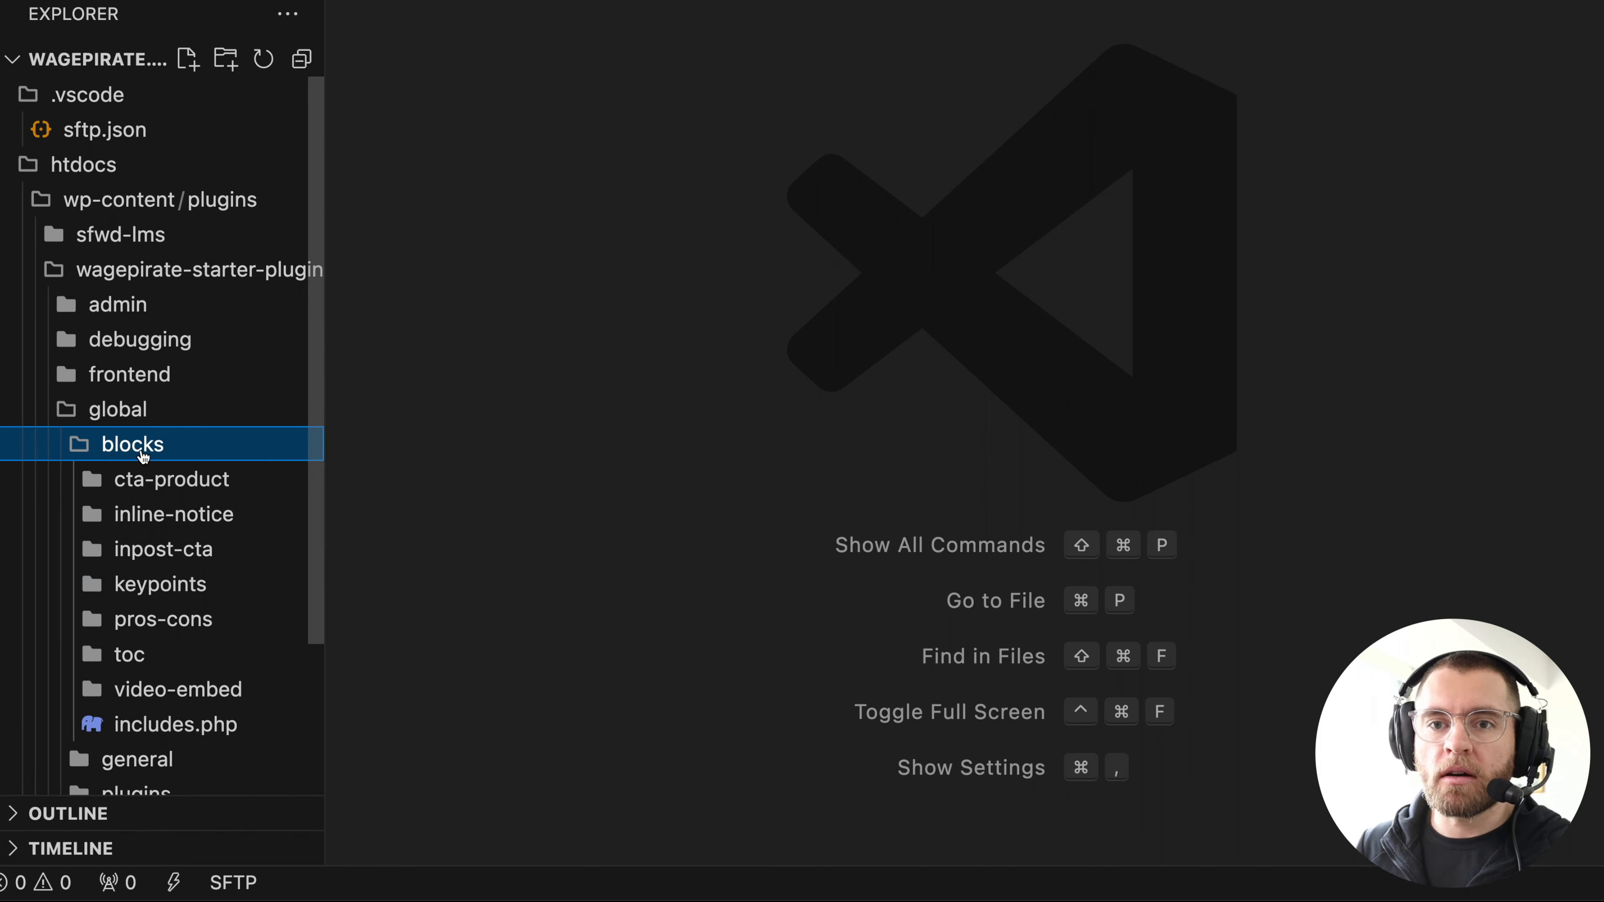
{"action": "left_click", "coordinate": [166, 584]}
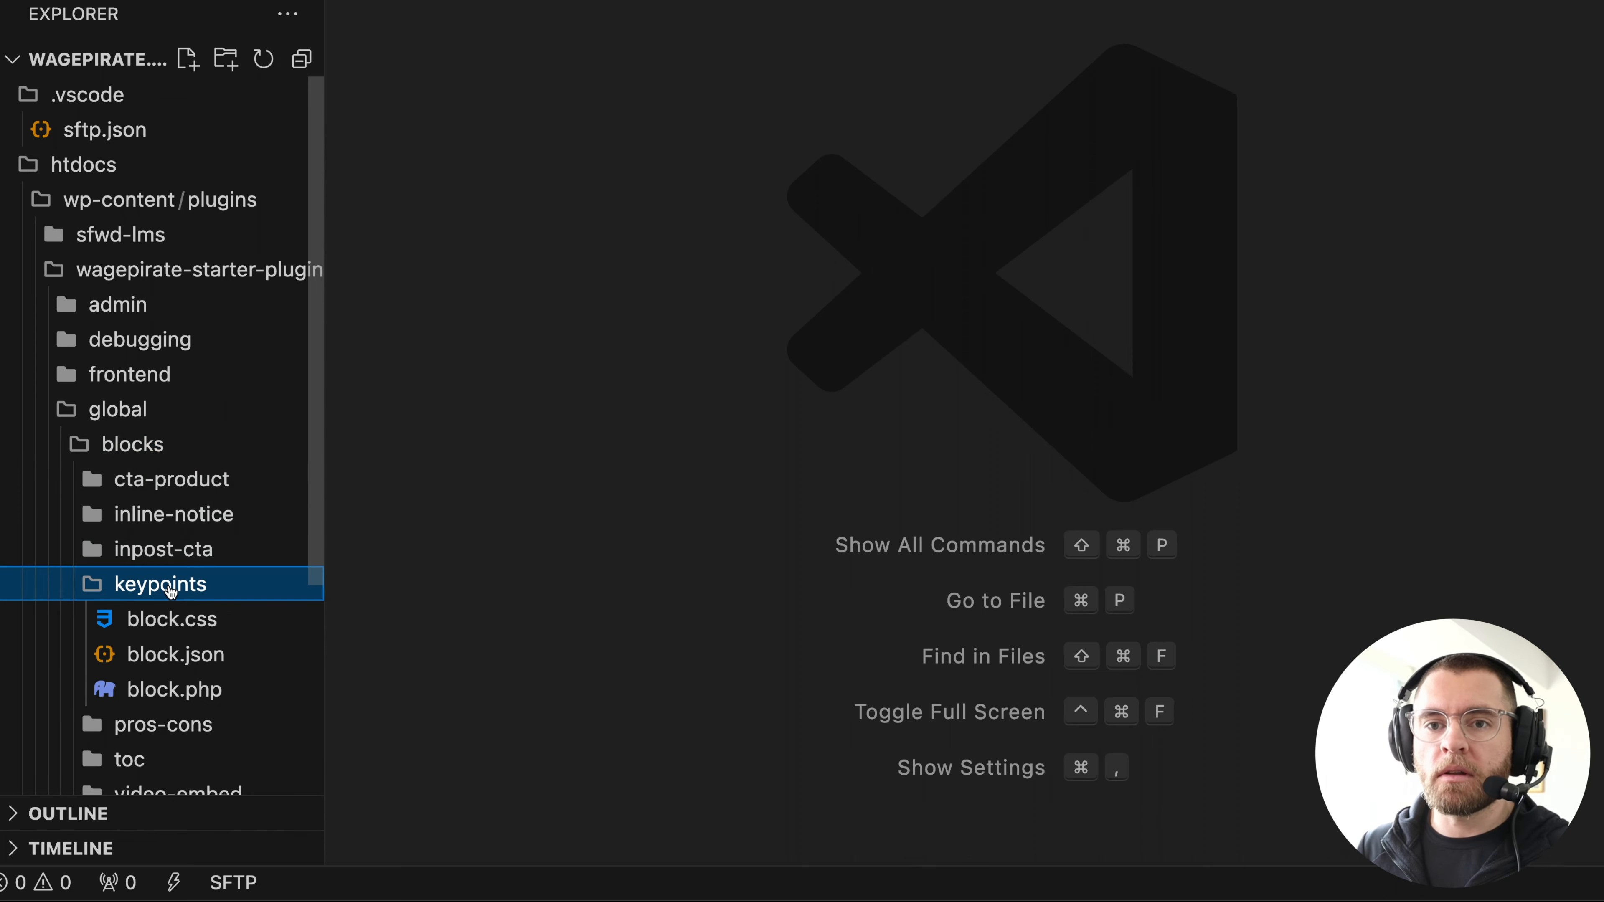
{"action": "left_click", "coordinate": [177, 693]}
{"action": "left_click", "coordinate": [670, 391]}
{"action": "scroll", "coordinate": [669, 260], "scroll_direction": "up", "scroll_amount": 3}
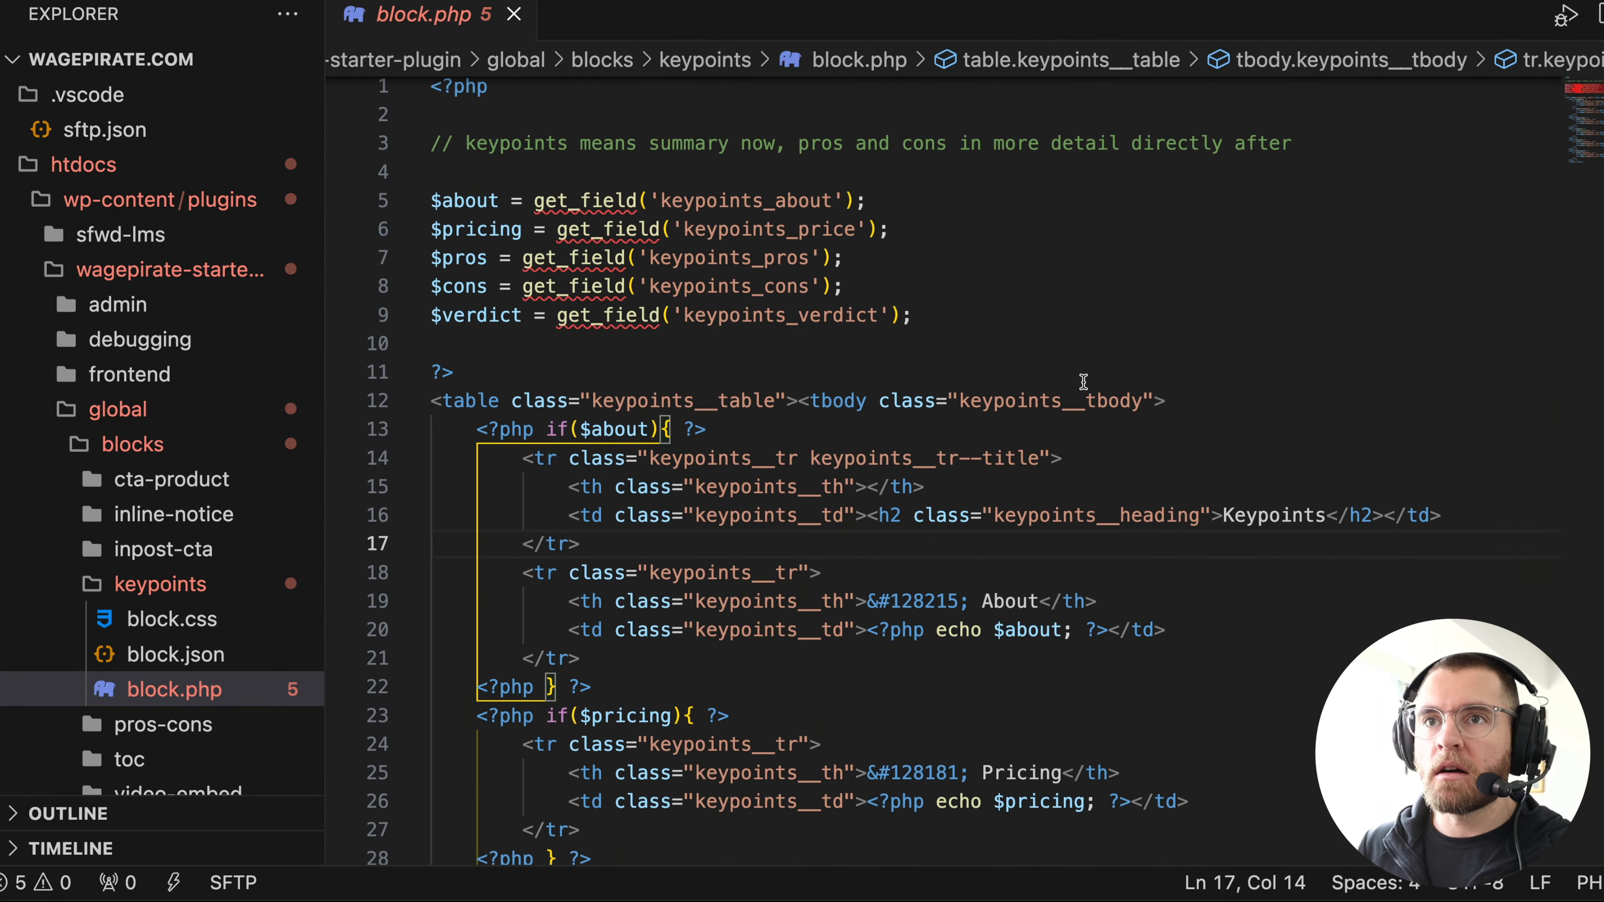
{"action": "left_click_drag", "start_coordinate": [571, 206], "coordinate": [889, 322]}
{"action": "left_click", "coordinate": [877, 349]}
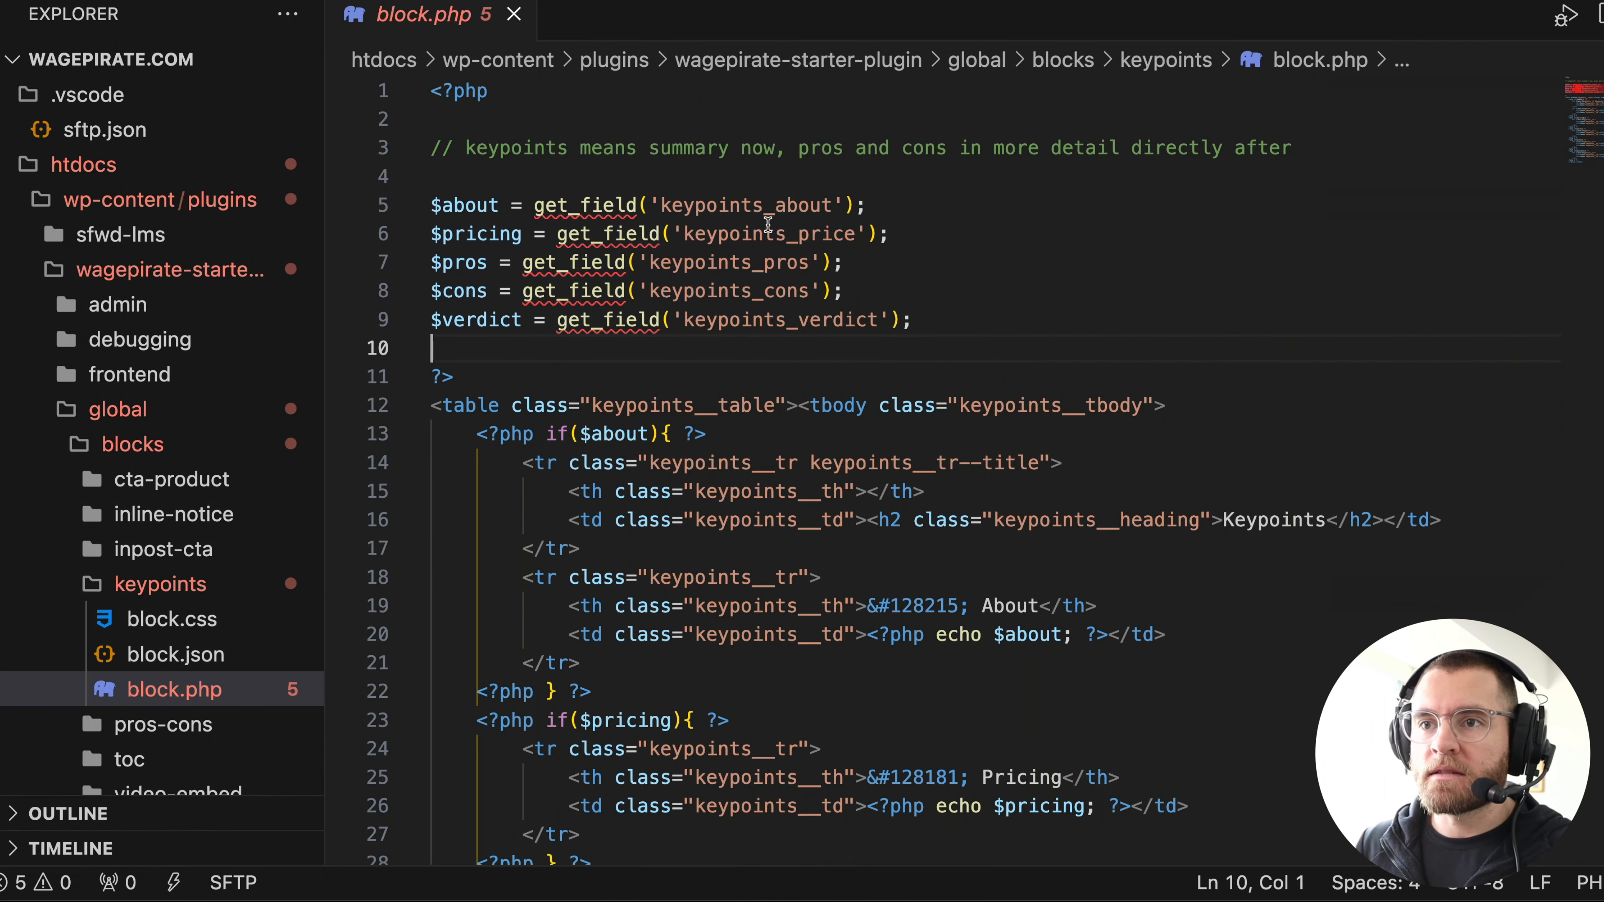
{"action": "scroll", "coordinate": [888, 351], "scroll_direction": "down", "scroll_amount": 3}
{"action": "scroll", "coordinate": [888, 351], "scroll_direction": "down", "scroll_amount": 5}
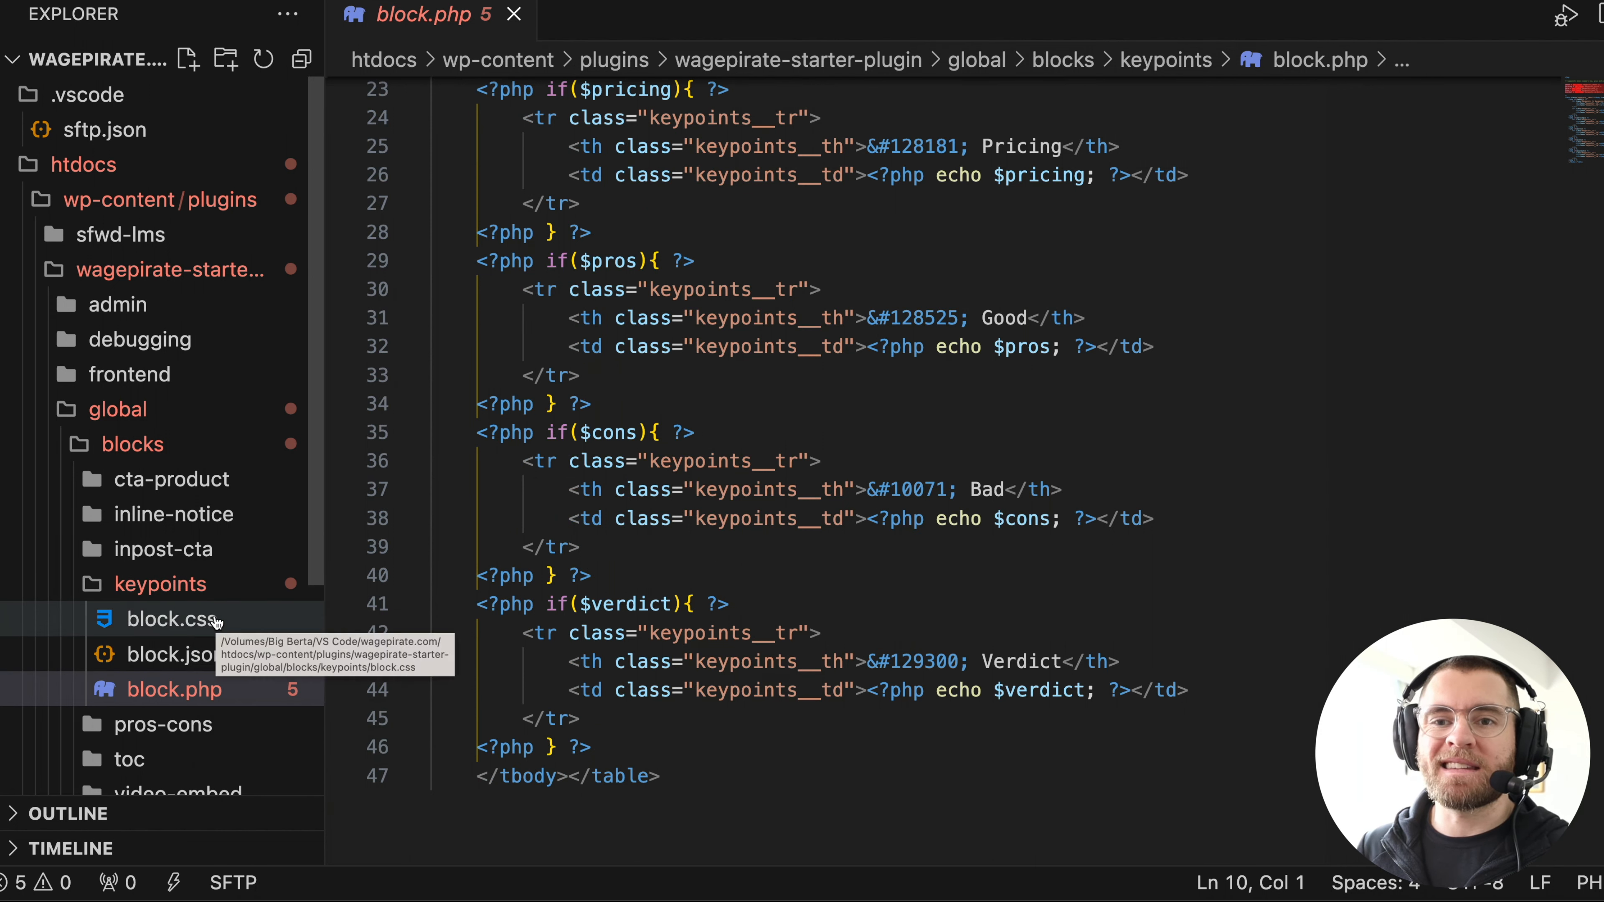
Review the Keypoints block's block.json settings and return to the start of its block.php template.
{"action": "left_click", "coordinate": [219, 645]}
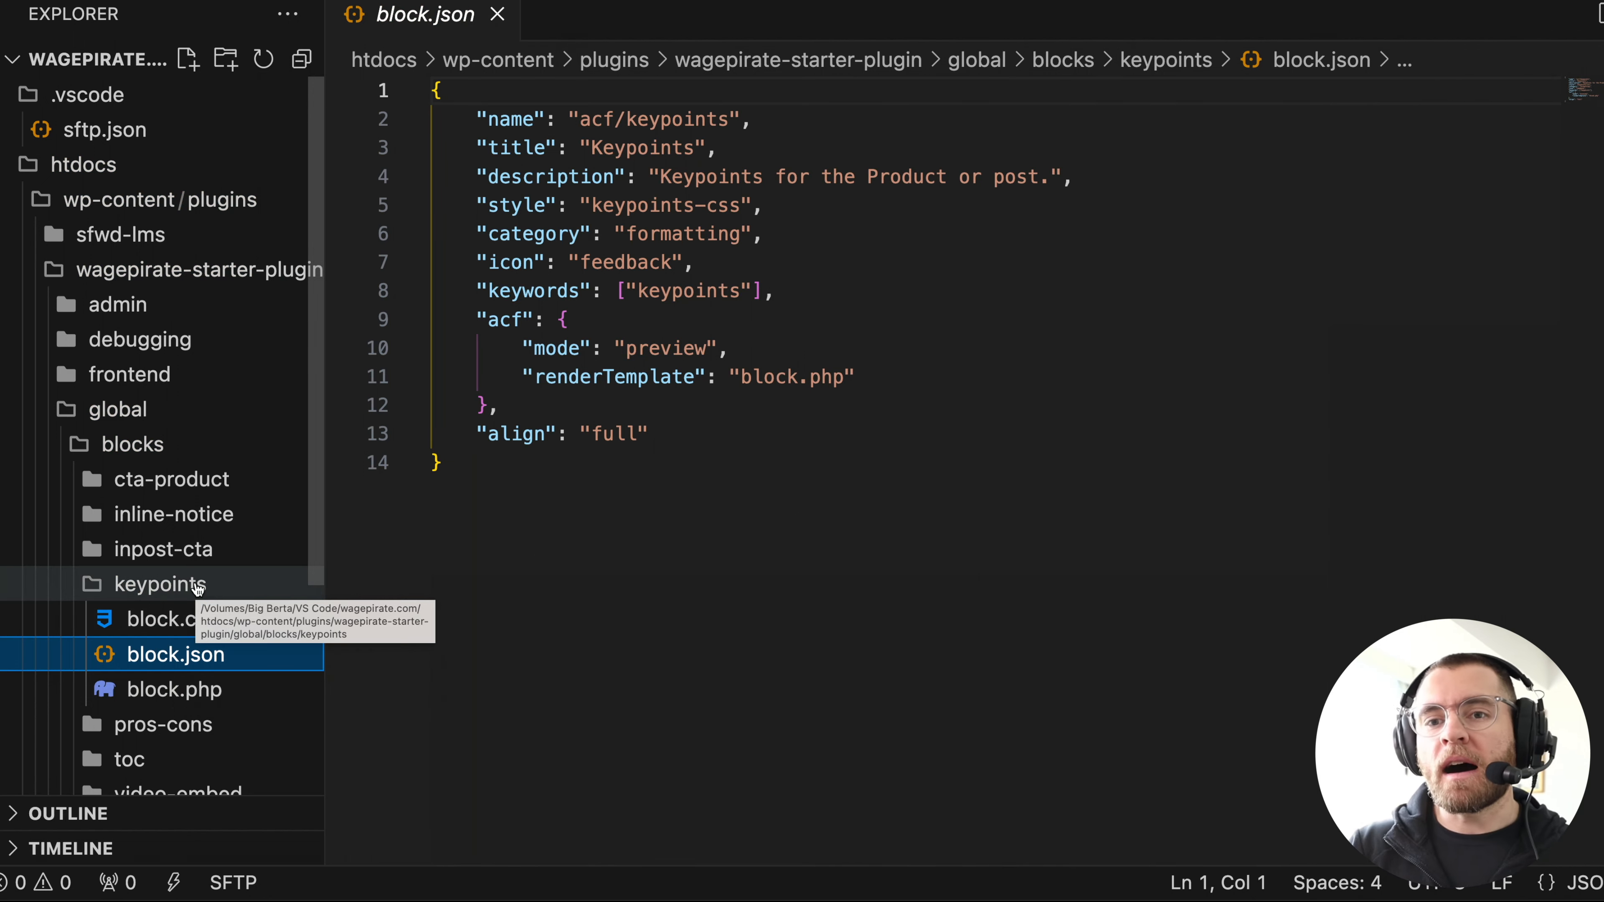
{"action": "left_click", "coordinate": [136, 689]}
{"action": "left_click", "coordinate": [774, 419]}
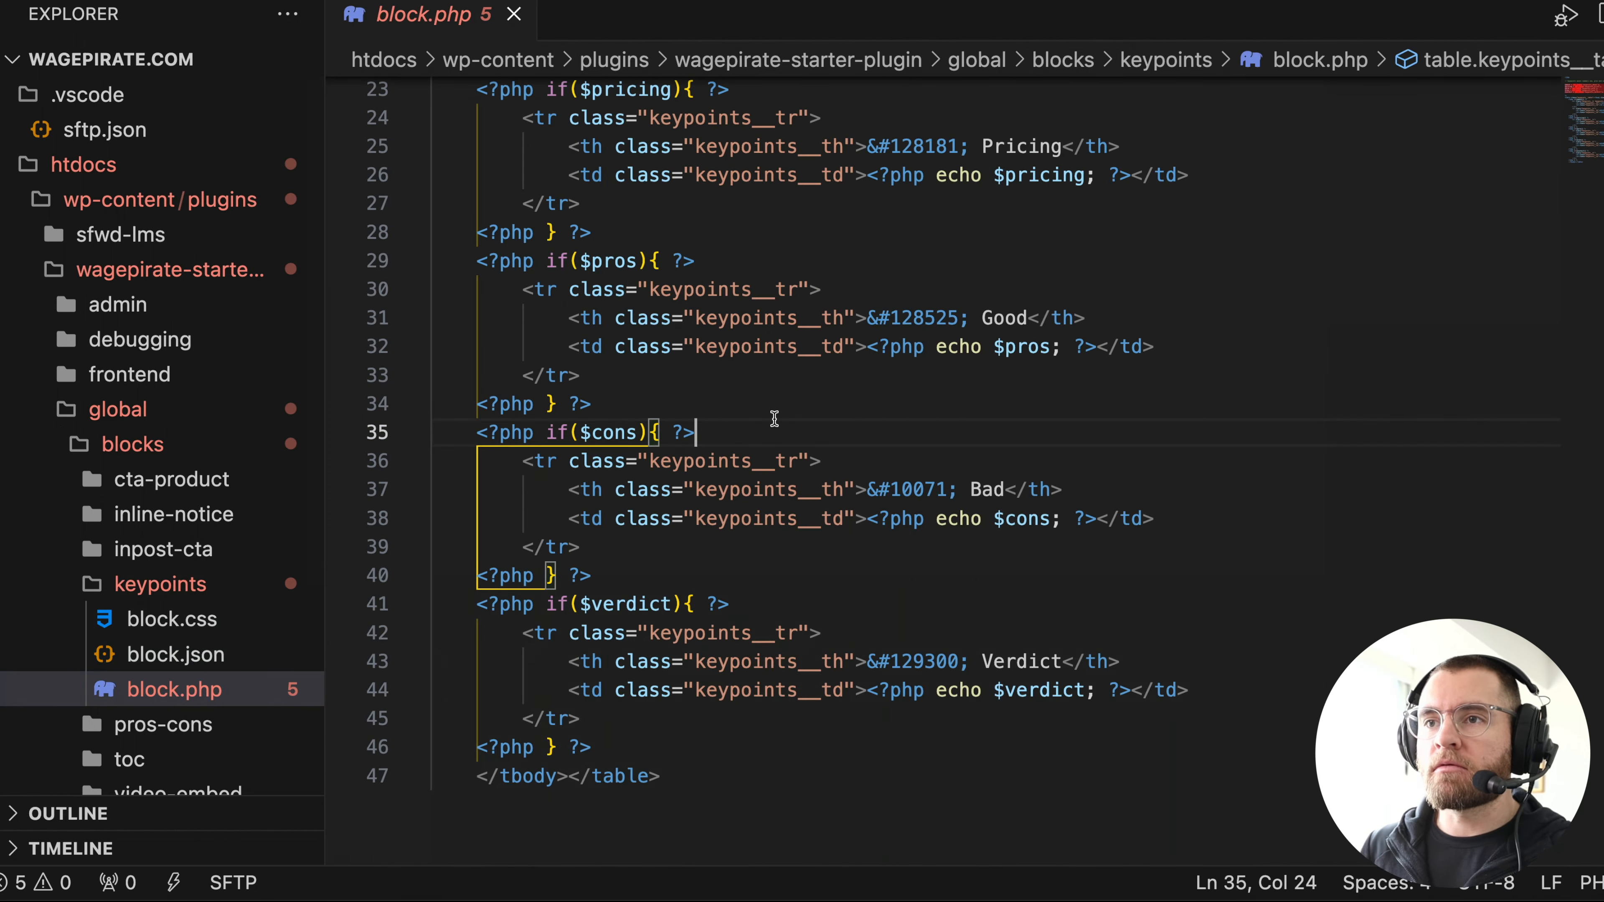
{"action": "scroll", "coordinate": [774, 419], "scroll_direction": "up", "scroll_amount": 8}
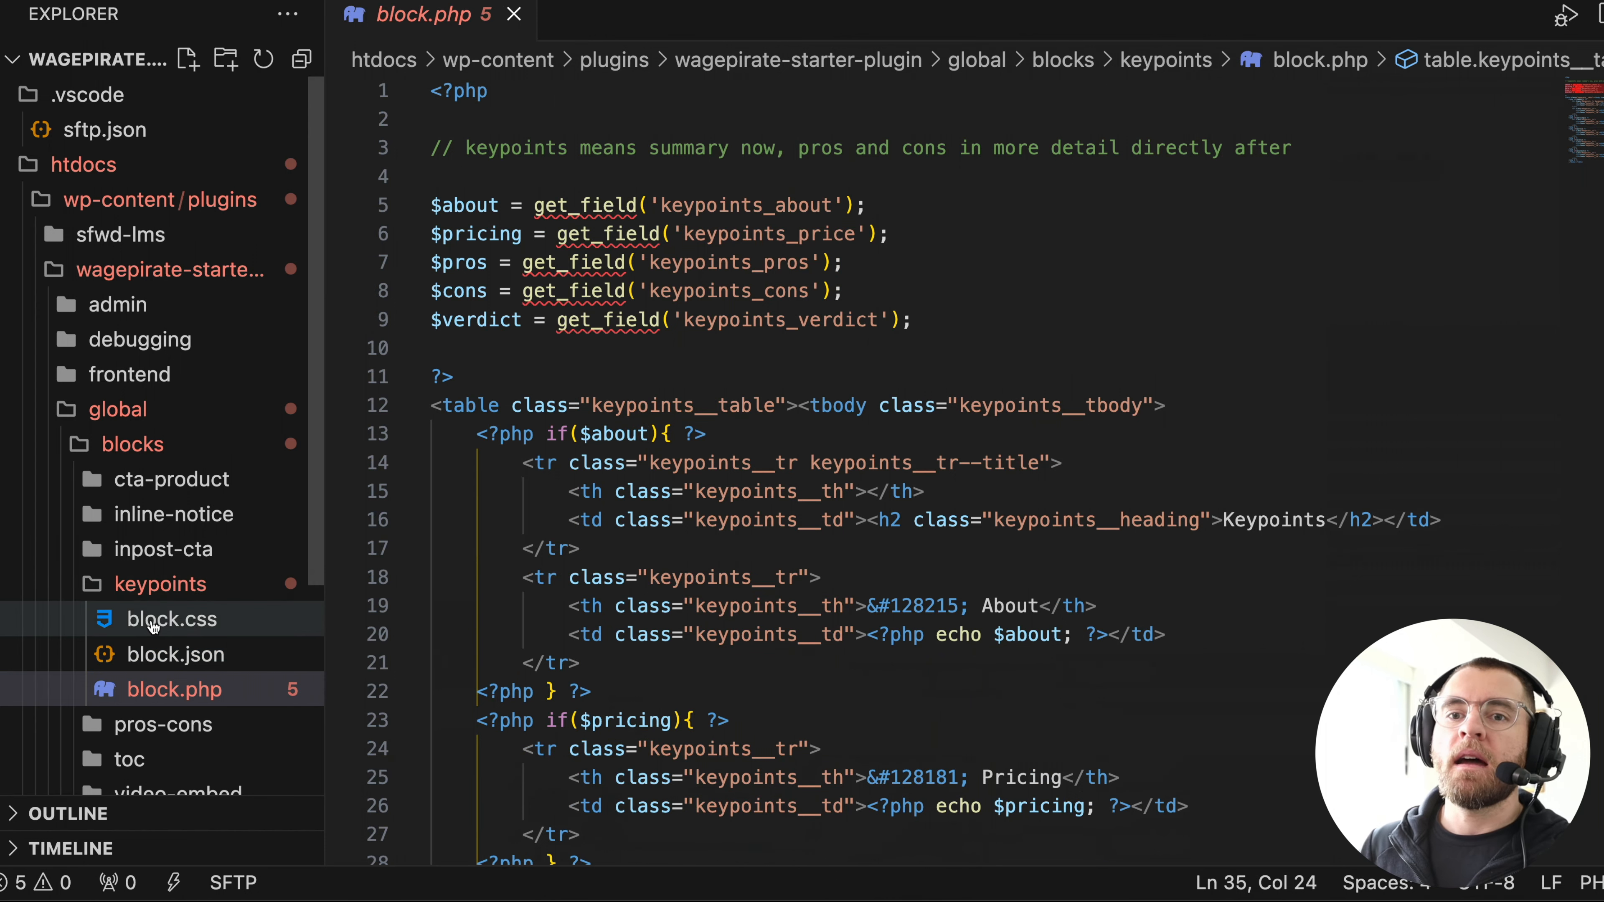
{"action": "left_click", "coordinate": [817, 546]}
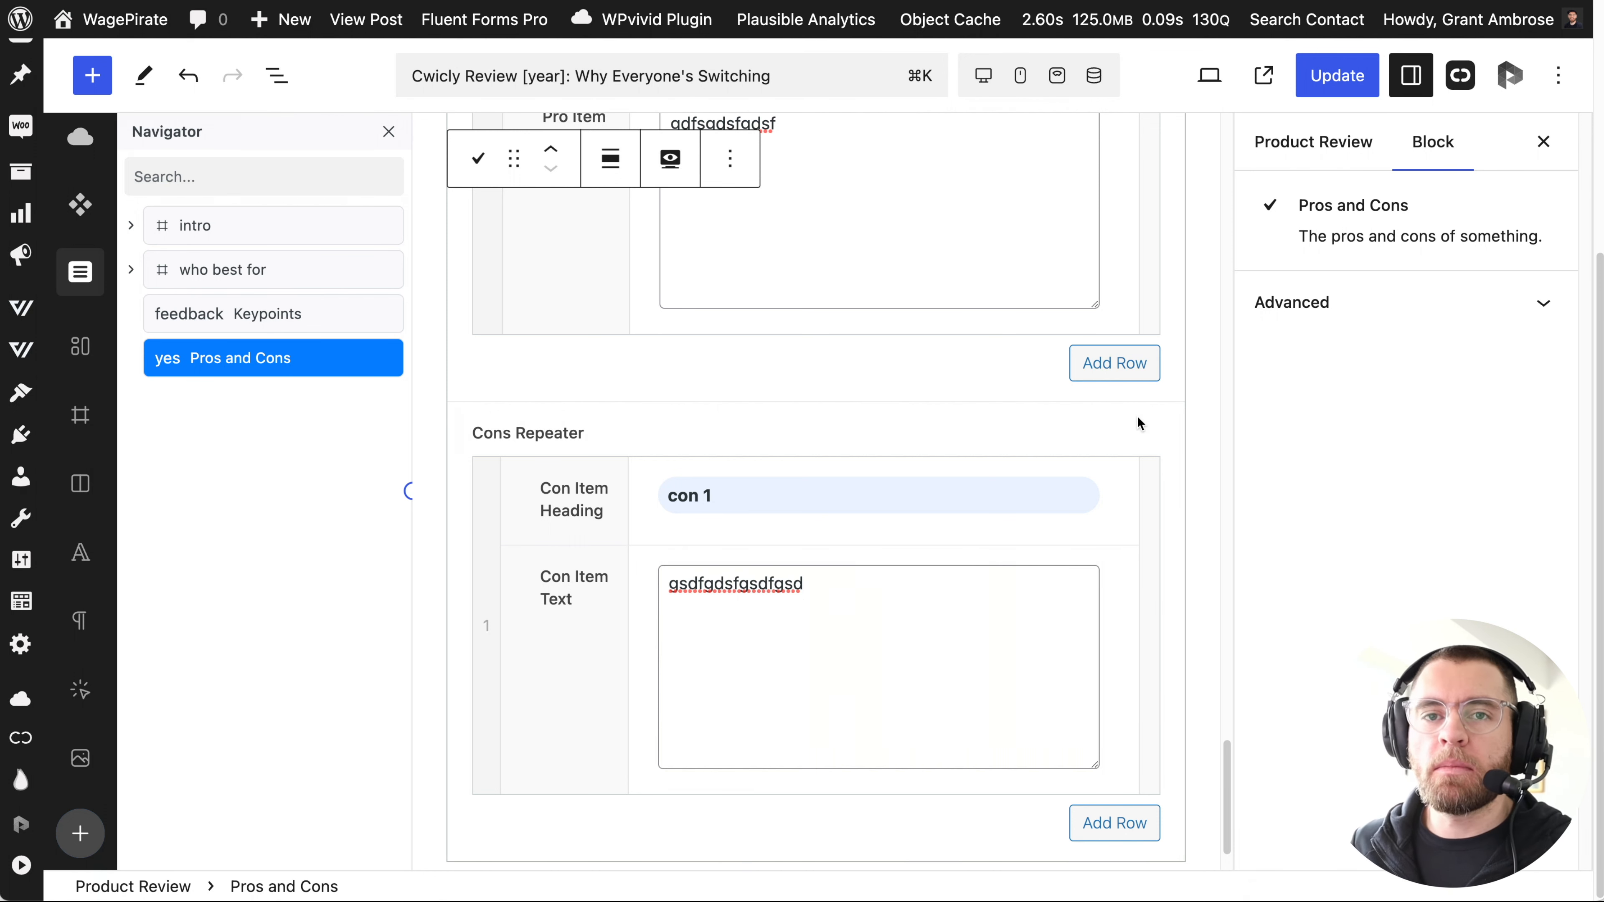
Switch back to the WordPress editor and remove the Pros and Cons and Keypoints blocks from the post.
{"action": "left_click", "coordinate": [1195, 428]}
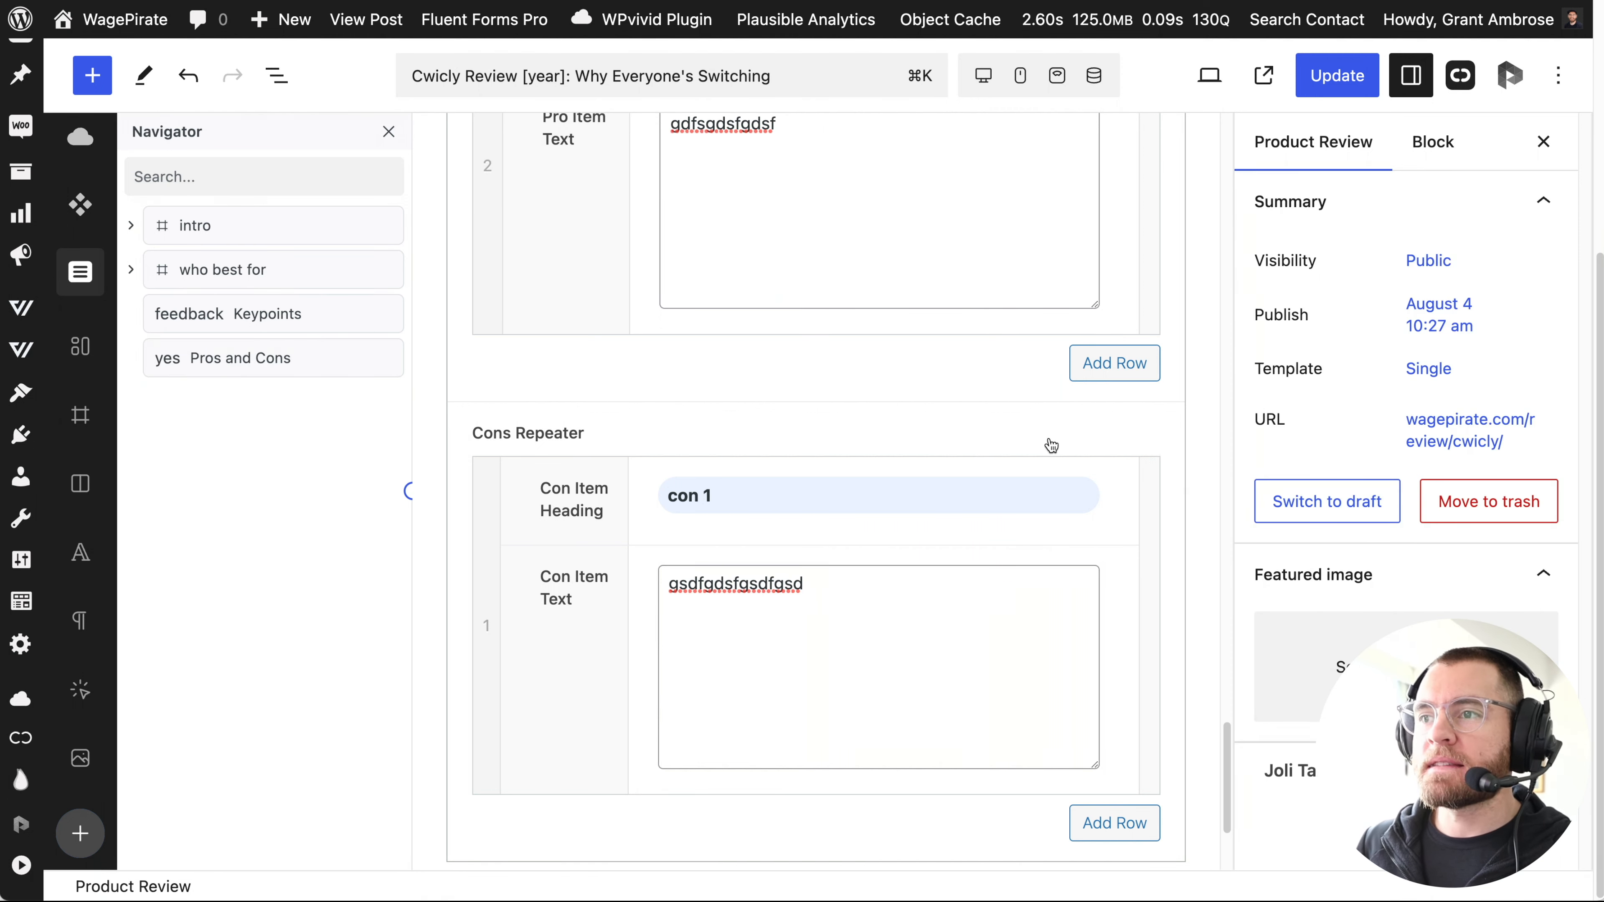
{"action": "left_click", "coordinate": [229, 359]}
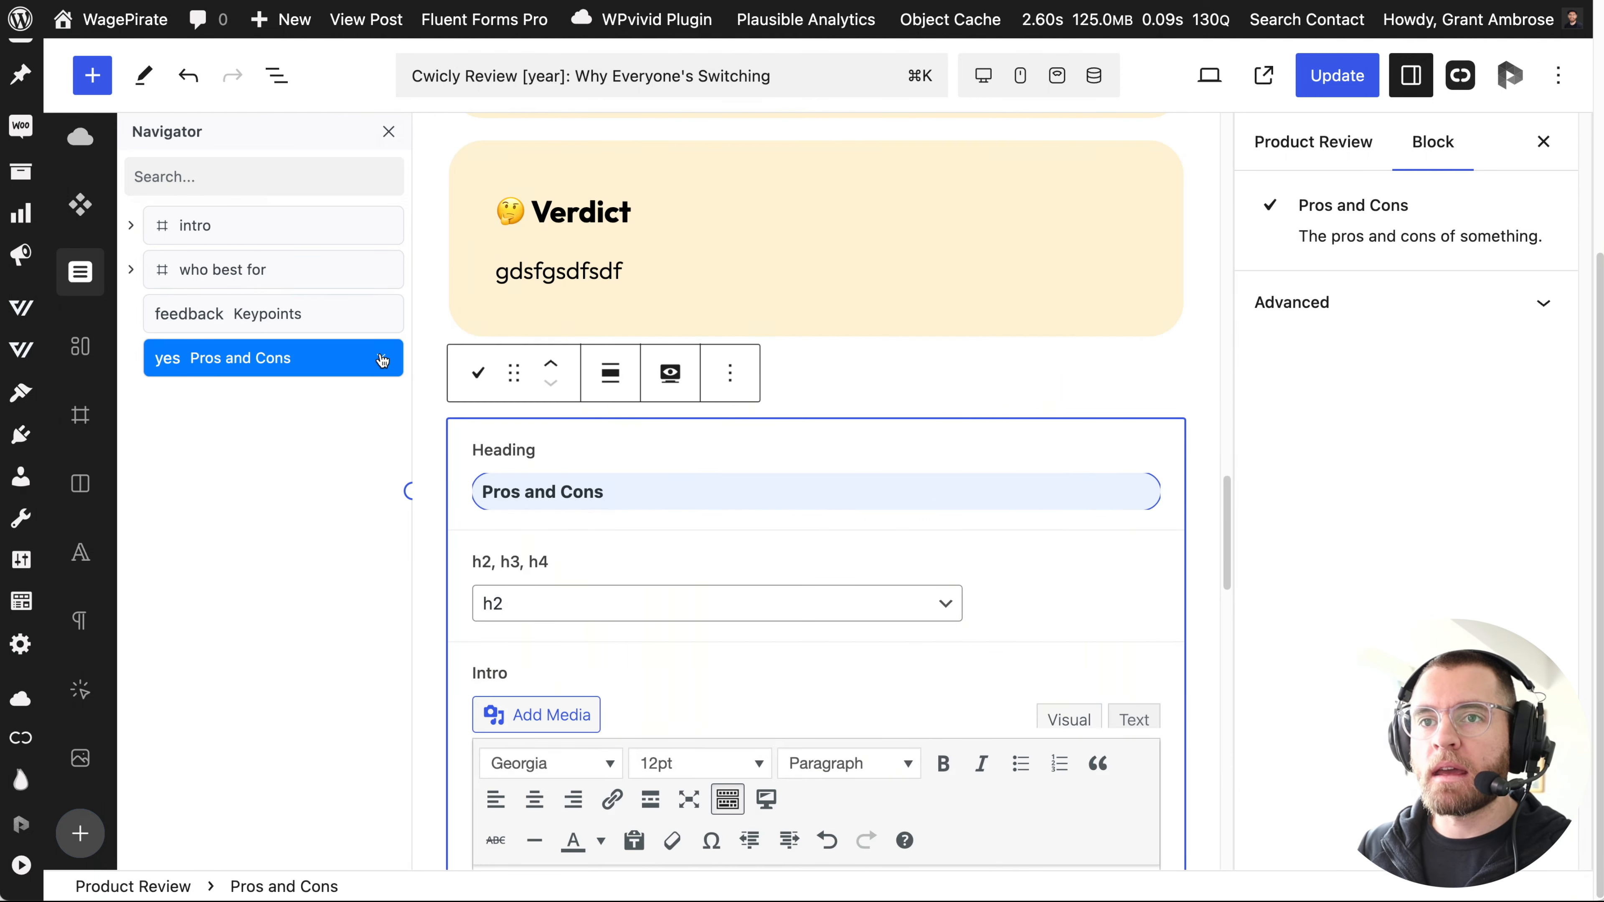
{"action": "left_click", "coordinate": [382, 359]}
{"action": "left_click", "coordinate": [381, 317]}
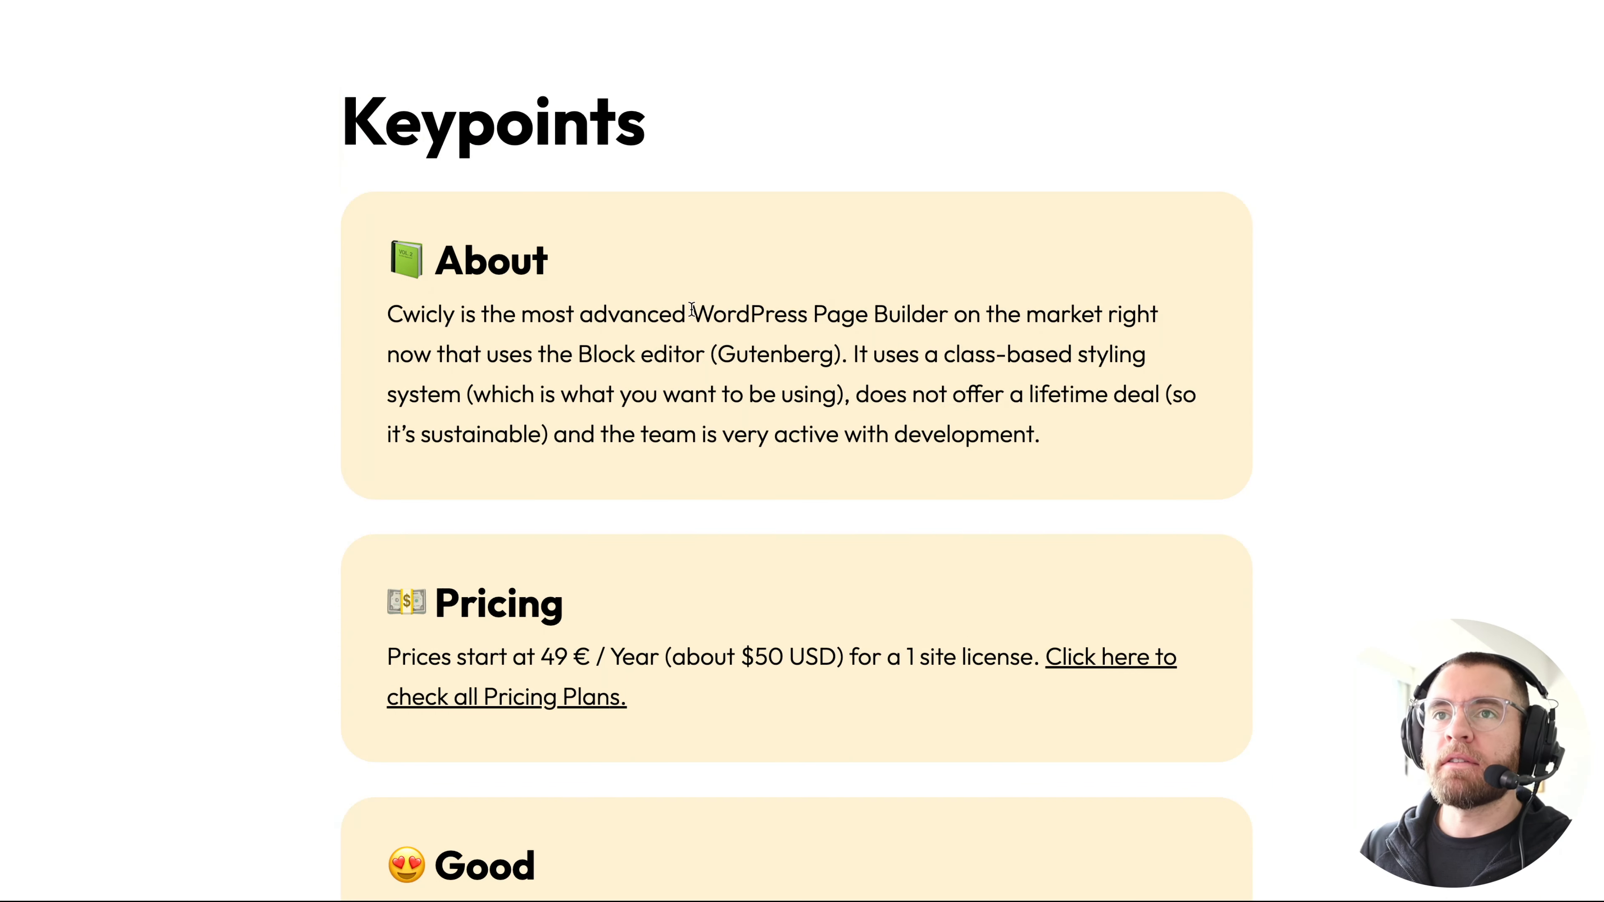
Examine the Keypoints heading and the About card's title and text on the live review page.
{"action": "left_click_drag", "start_coordinate": [385, 121], "coordinate": [547, 117]}
{"action": "left_click", "coordinate": [546, 117]}
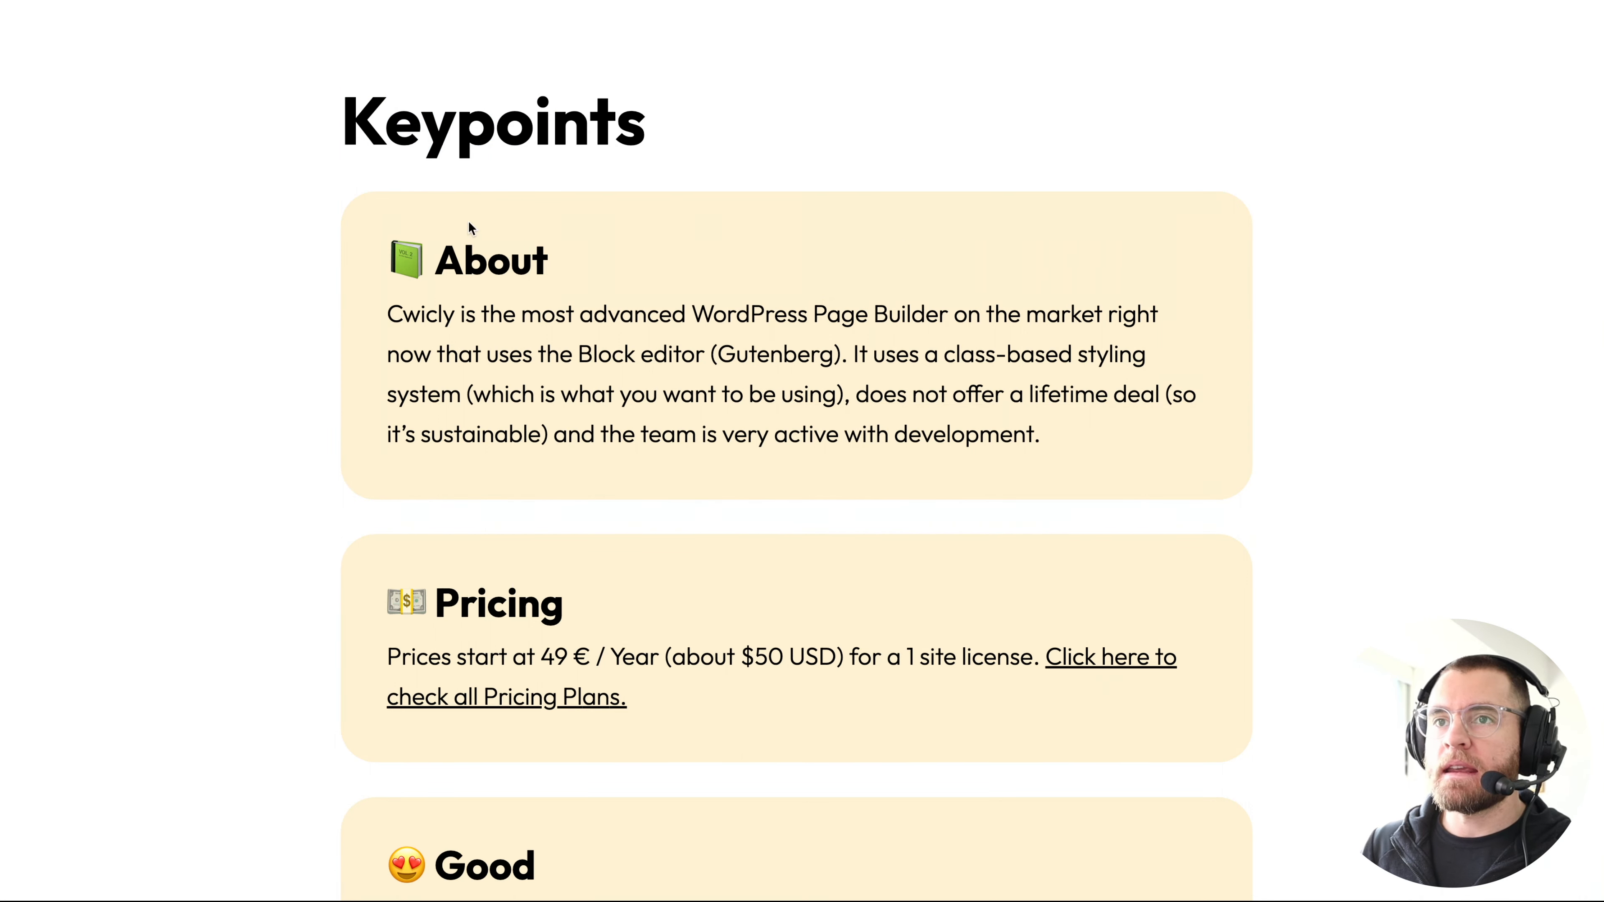
{"action": "left_click_drag", "start_coordinate": [424, 259], "coordinate": [538, 260]}
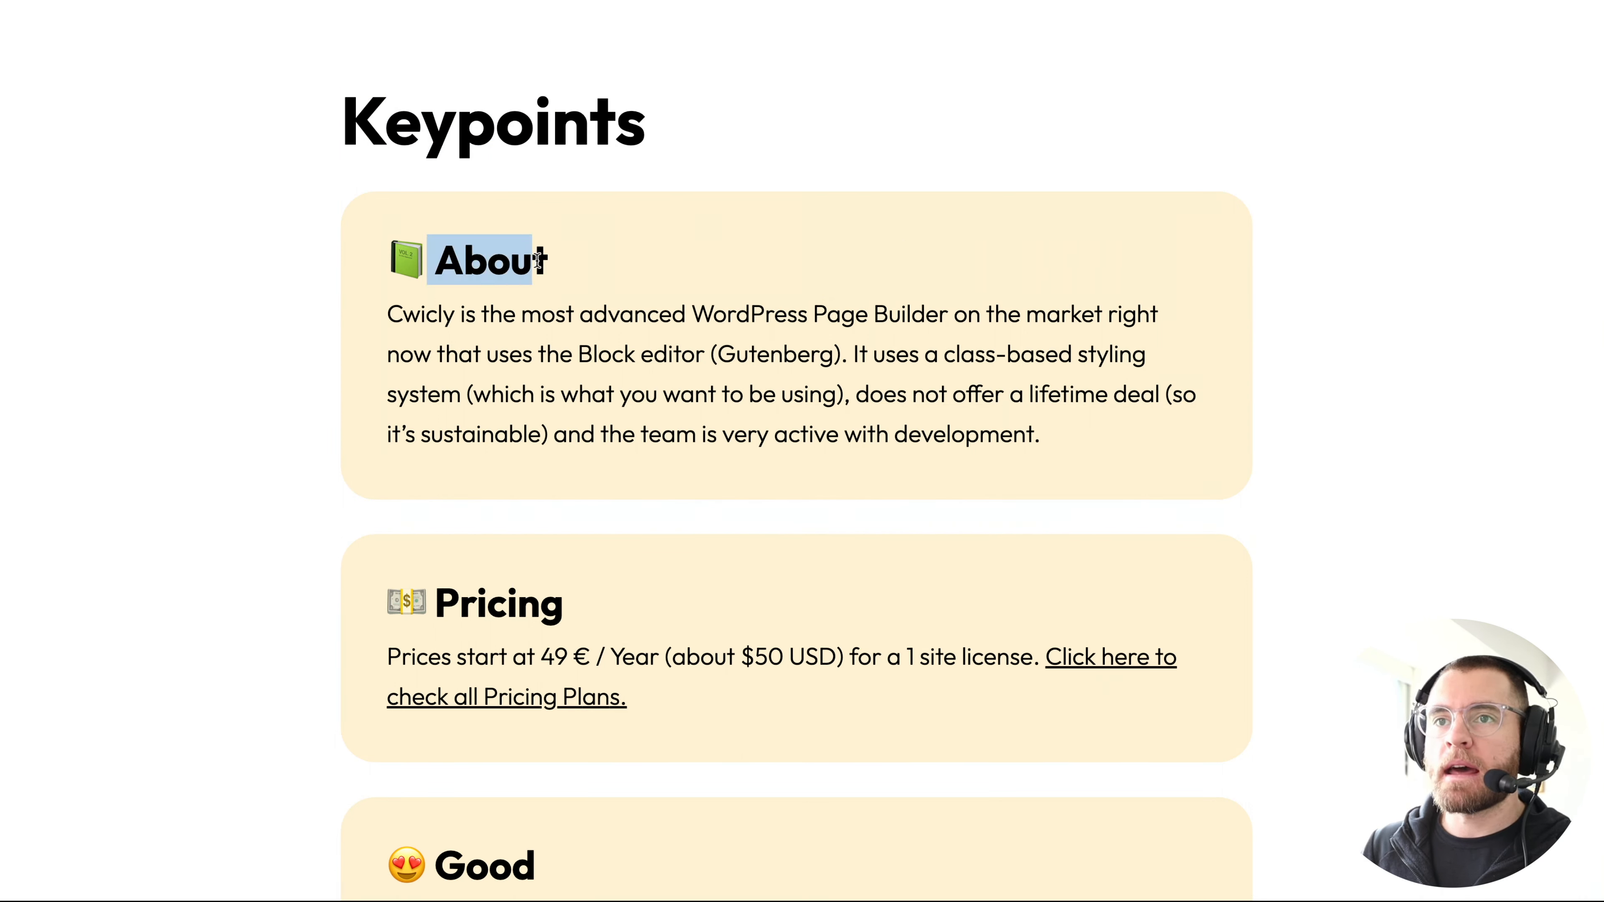
{"action": "left_click", "coordinate": [484, 315]}
Insert an empty Div block at the end of the review post, after the "who best for" section.
{"action": "scroll", "coordinate": [935, 422], "scroll_direction": "down", "scroll_amount": 10}
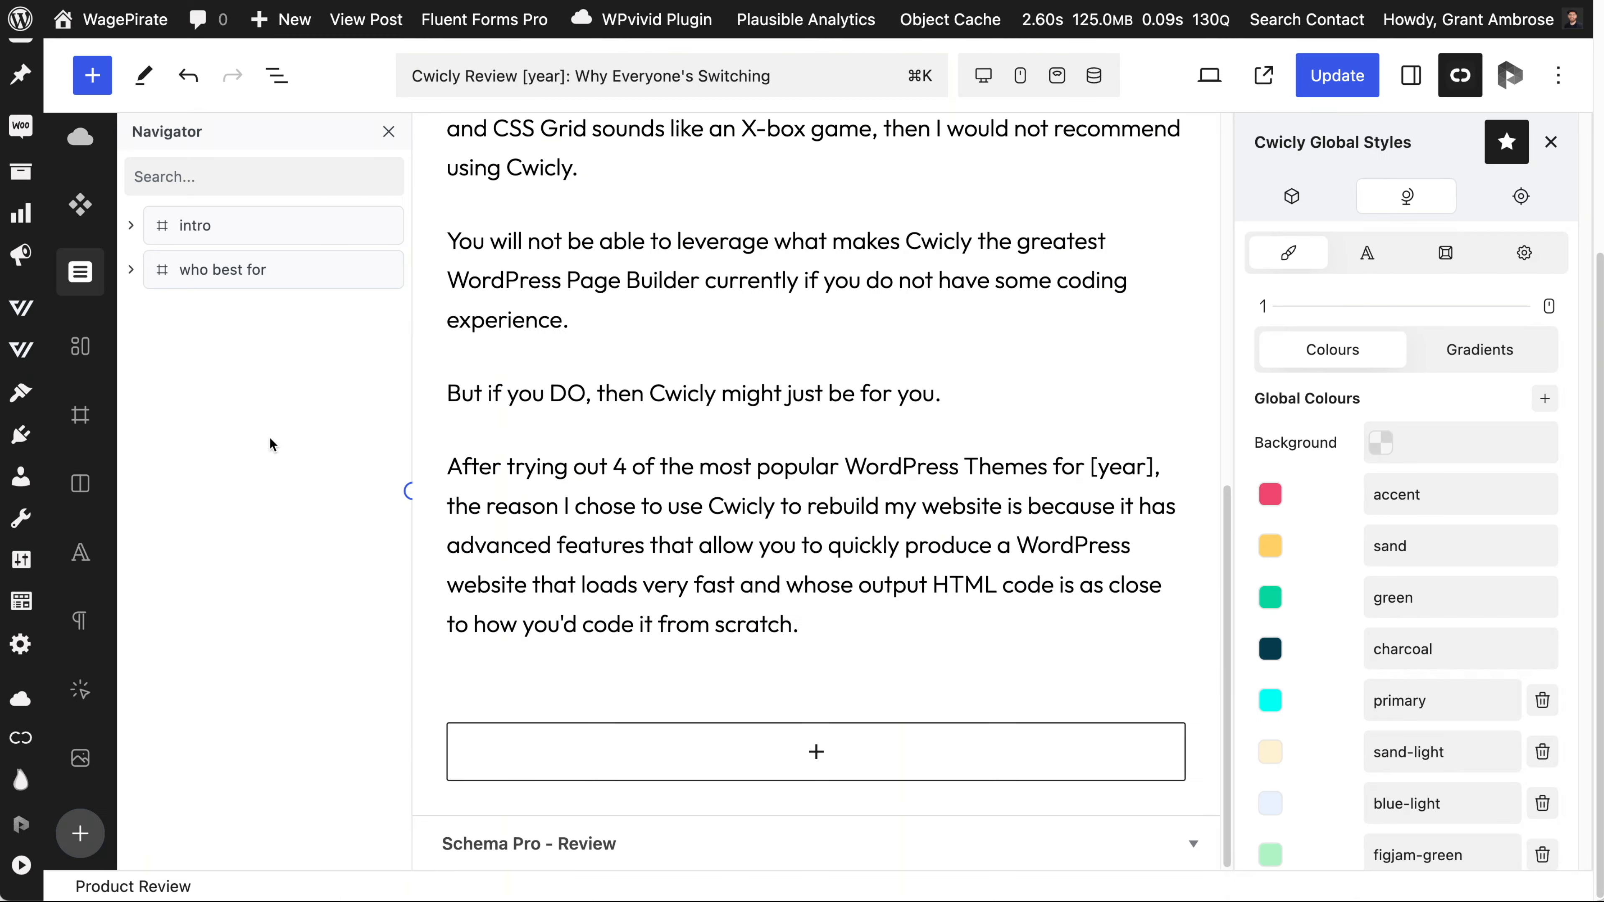
{"action": "left_click", "coordinate": [817, 755]}
{"action": "type", "text": "div"}
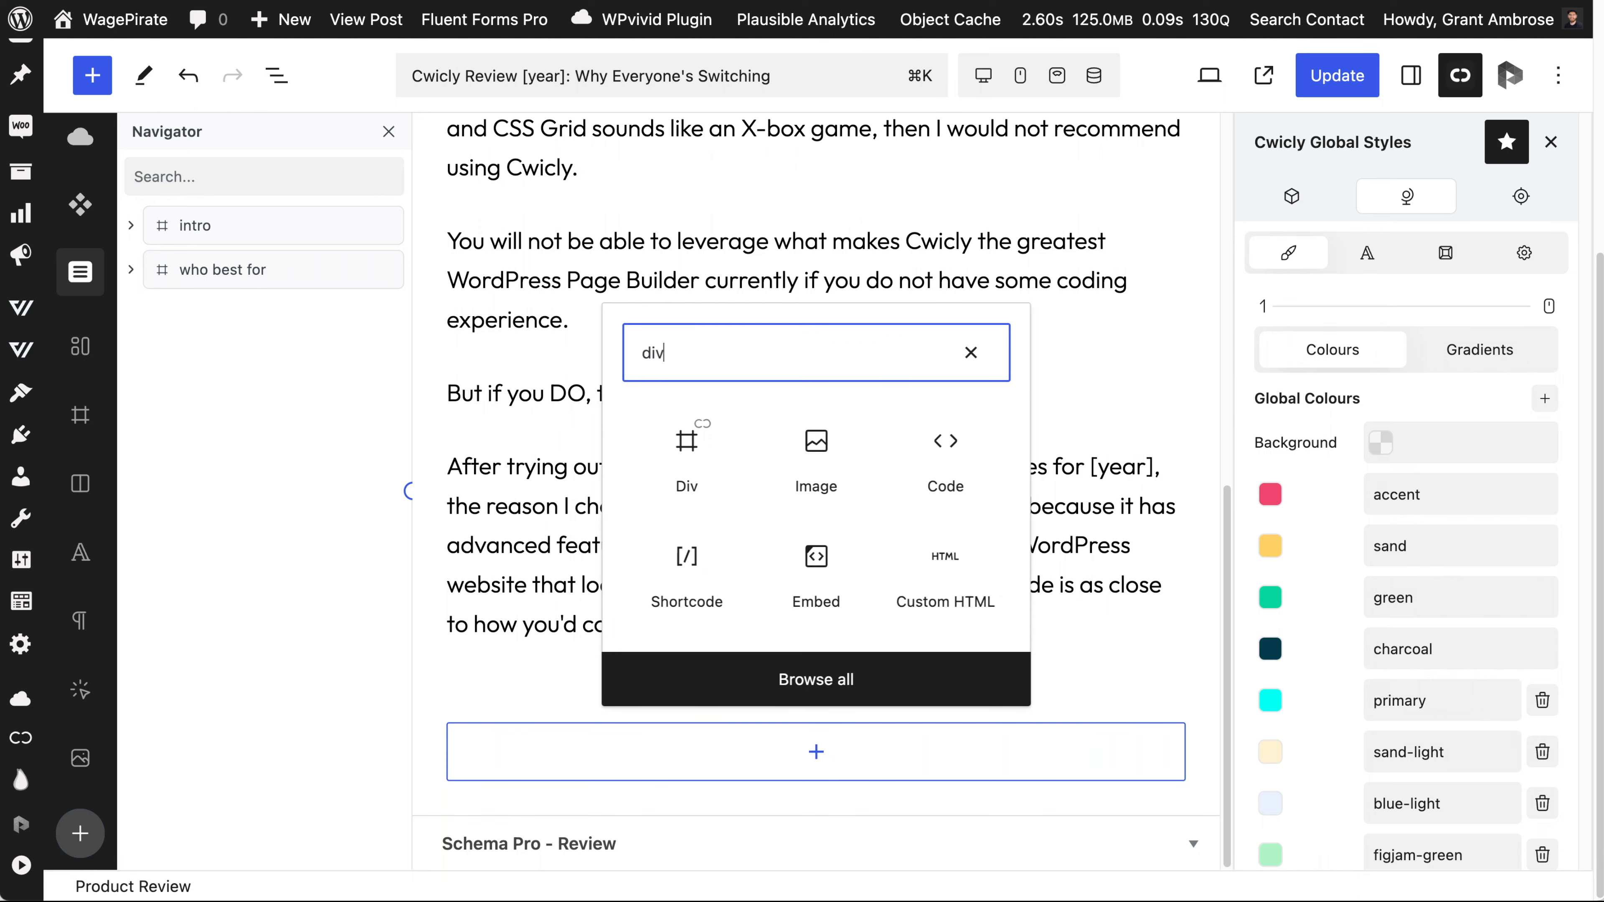
{"action": "left_click", "coordinate": [685, 452]}
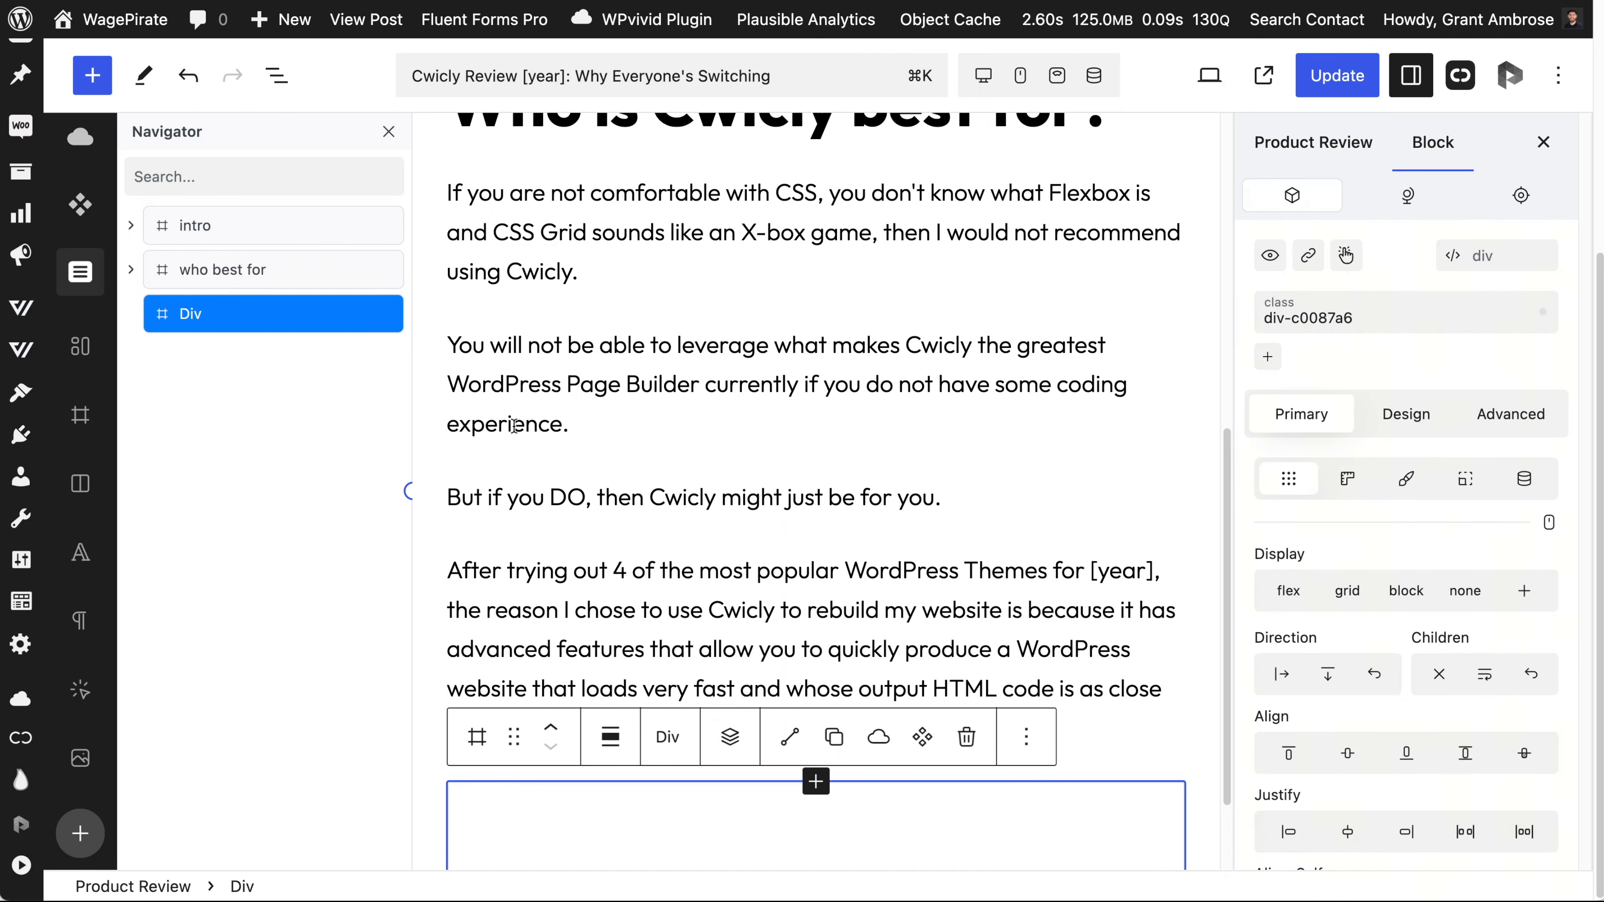
Insert a Heading block inside the new Div, enter "Keypoints" as its text, and set its tag to h2.
{"action": "right_click", "coordinate": [220, 326]}
{"action": "mouse_move", "coordinate": [325, 676]}
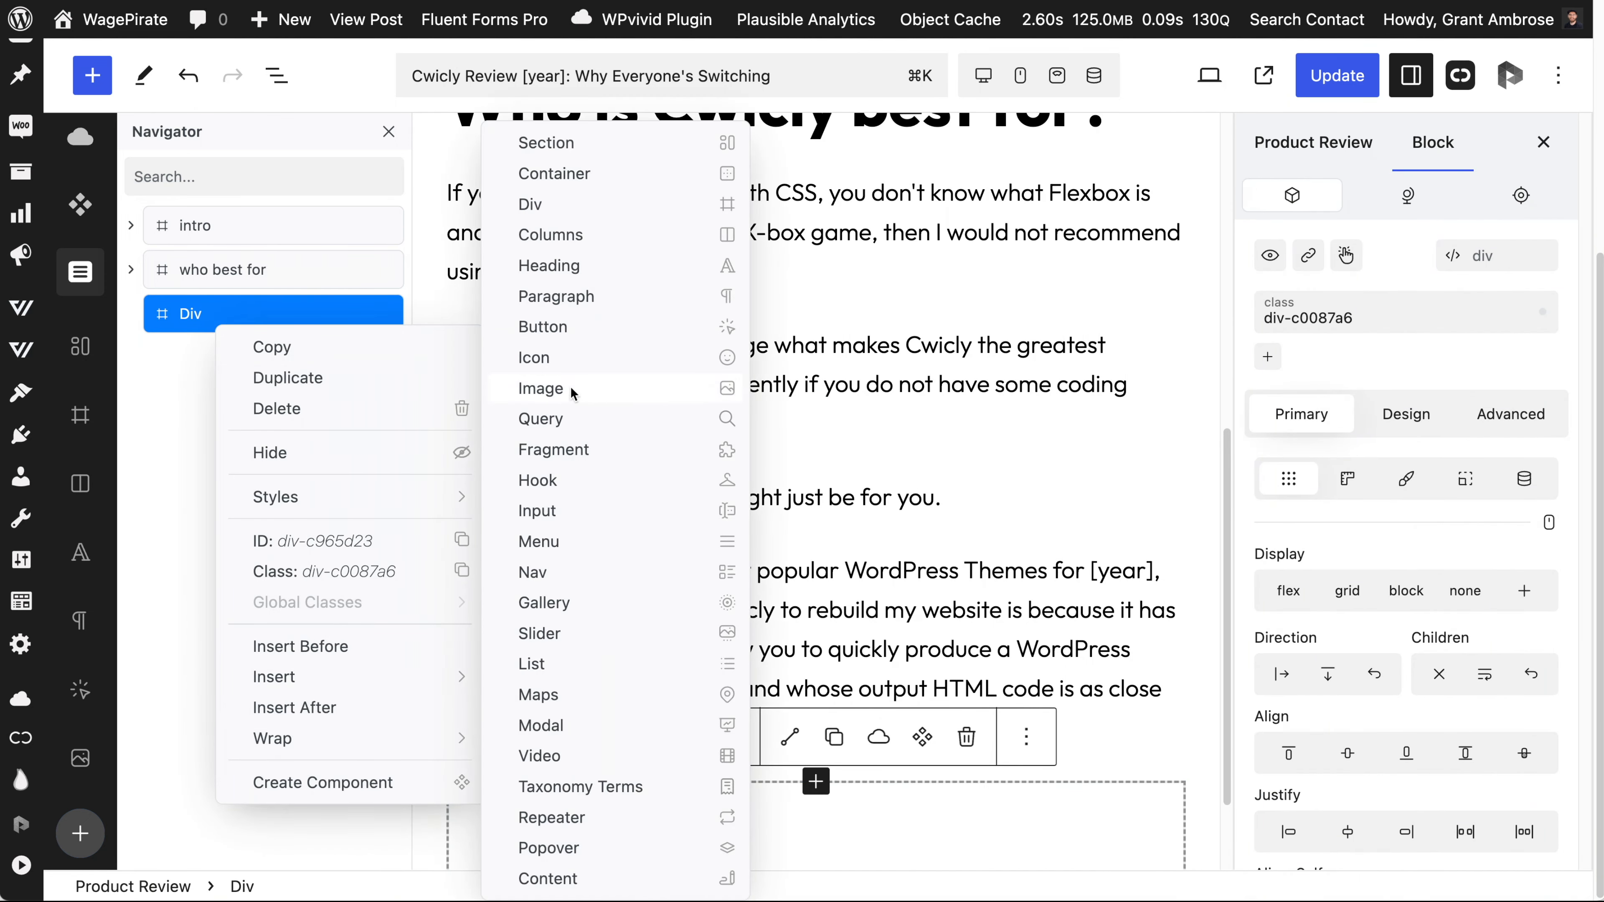
{"action": "left_click", "coordinate": [561, 272]}
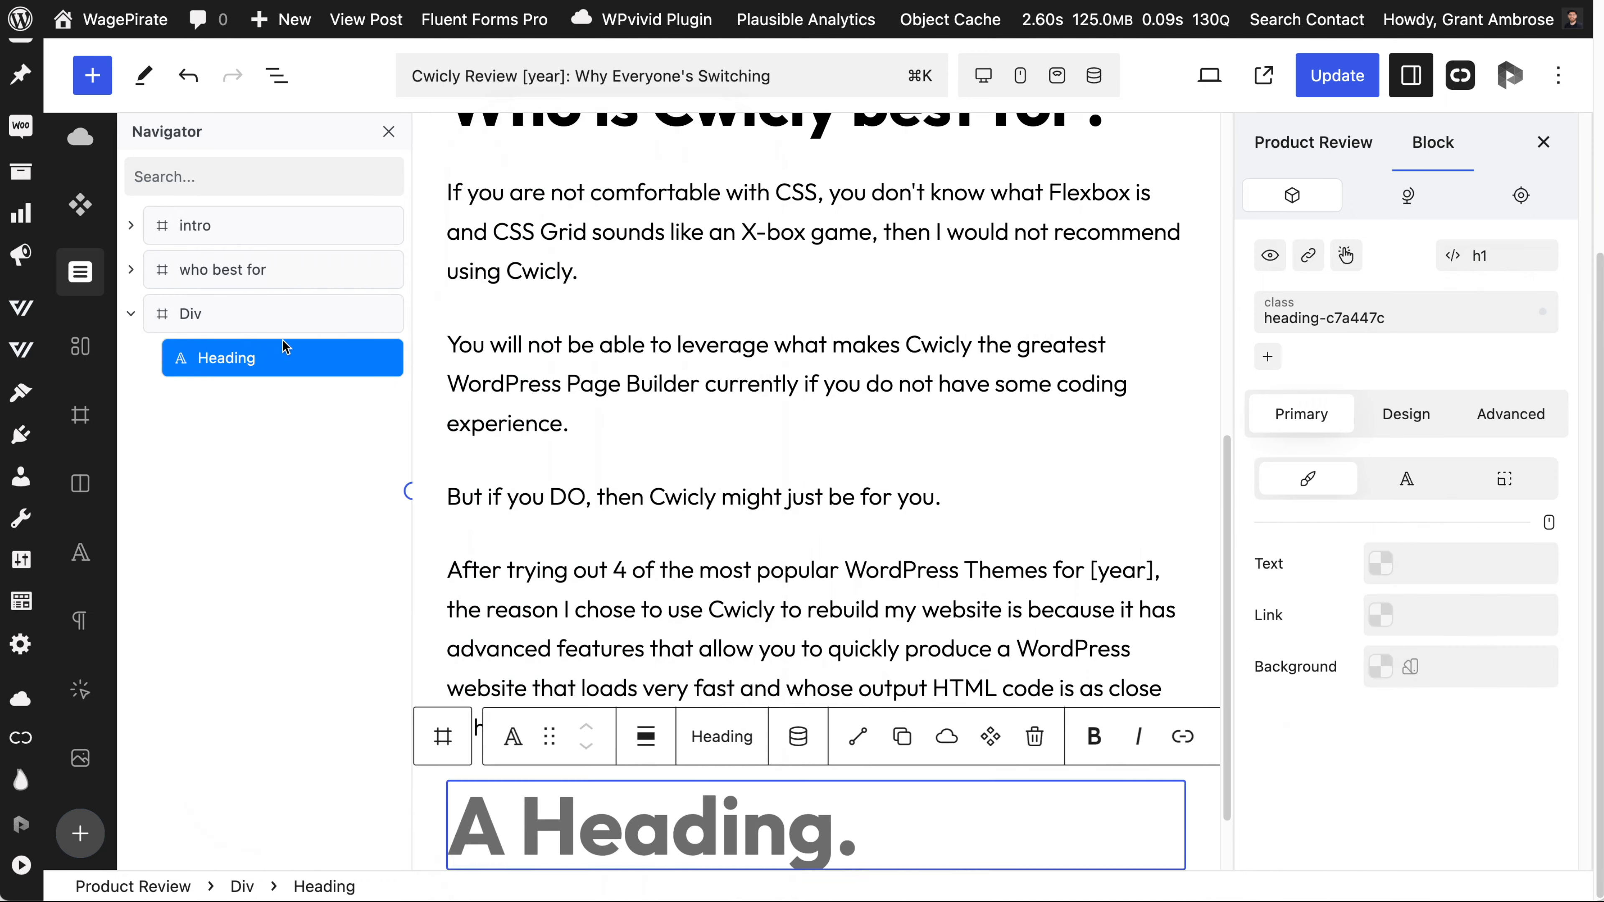
{"action": "type", "text": "Keypoints"}
{"action": "left_click", "coordinate": [1497, 256]}
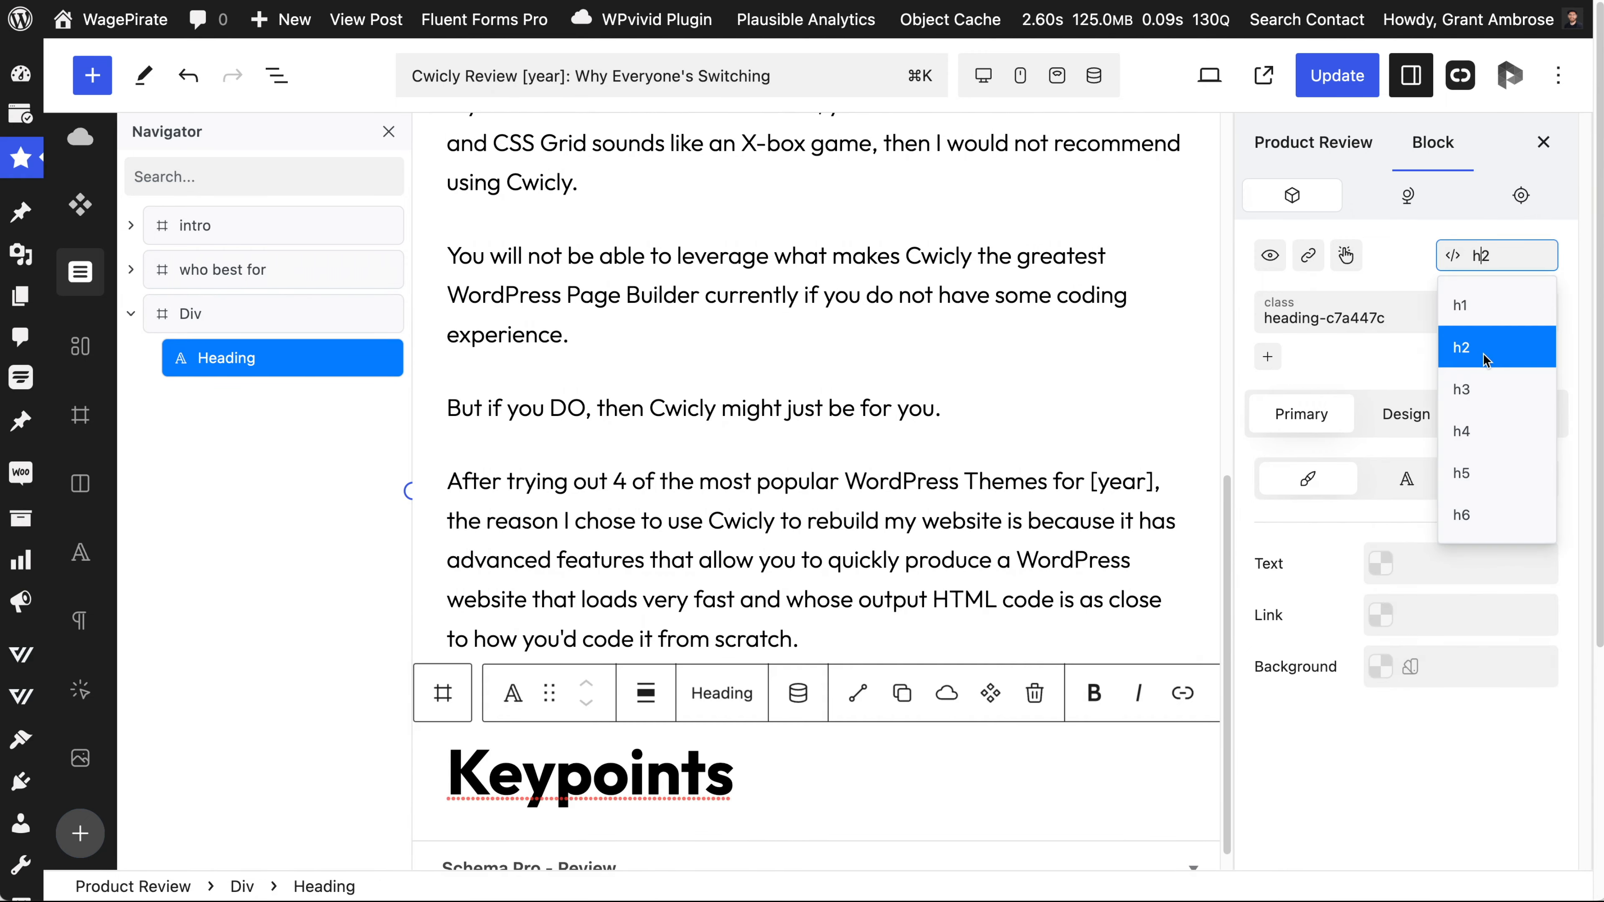
{"action": "left_click", "coordinate": [1480, 338]}
Add a nested Div below the Keypoints heading and rename it "about".
{"action": "left_click", "coordinate": [761, 772]}
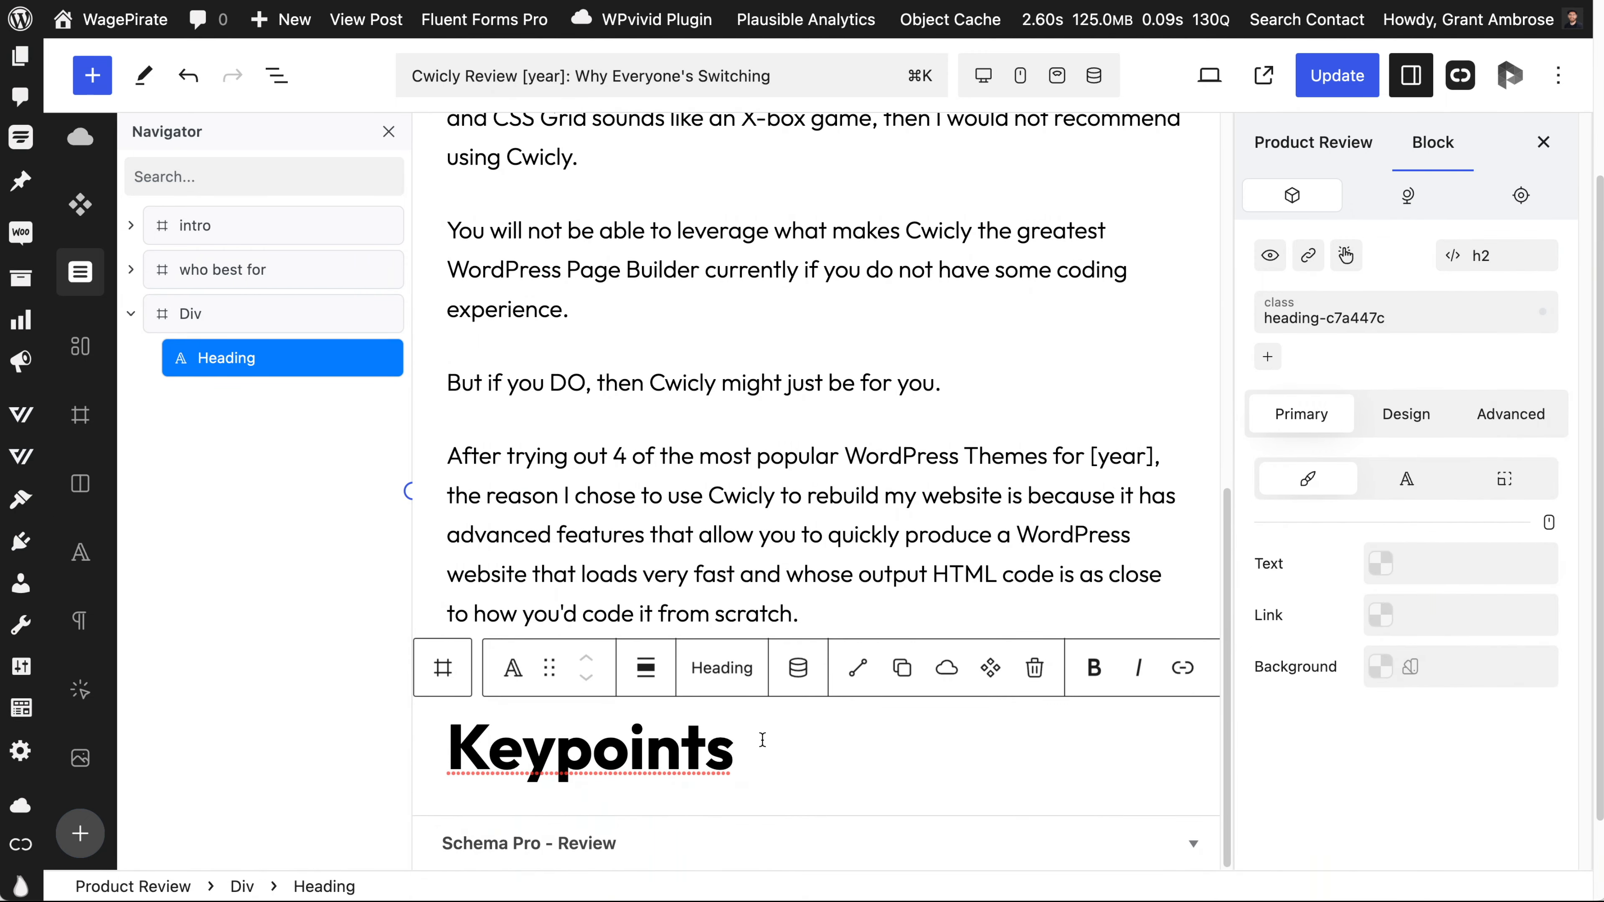
{"action": "left_click", "coordinate": [770, 794]}
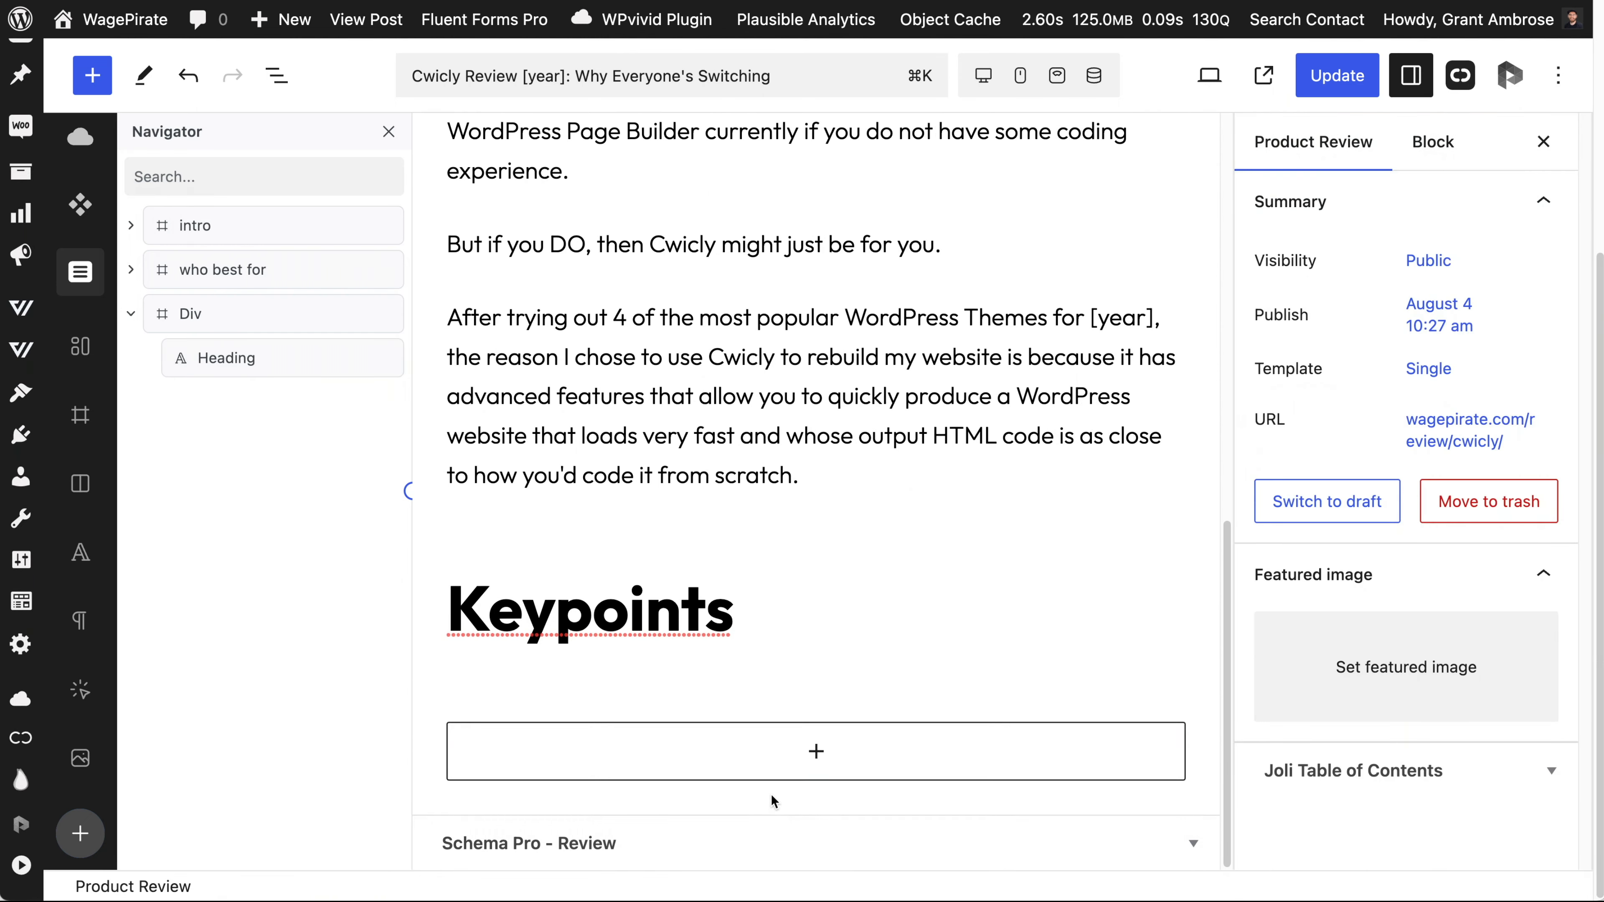
{"action": "left_click", "coordinate": [815, 749]}
{"action": "type", "text": "div"}
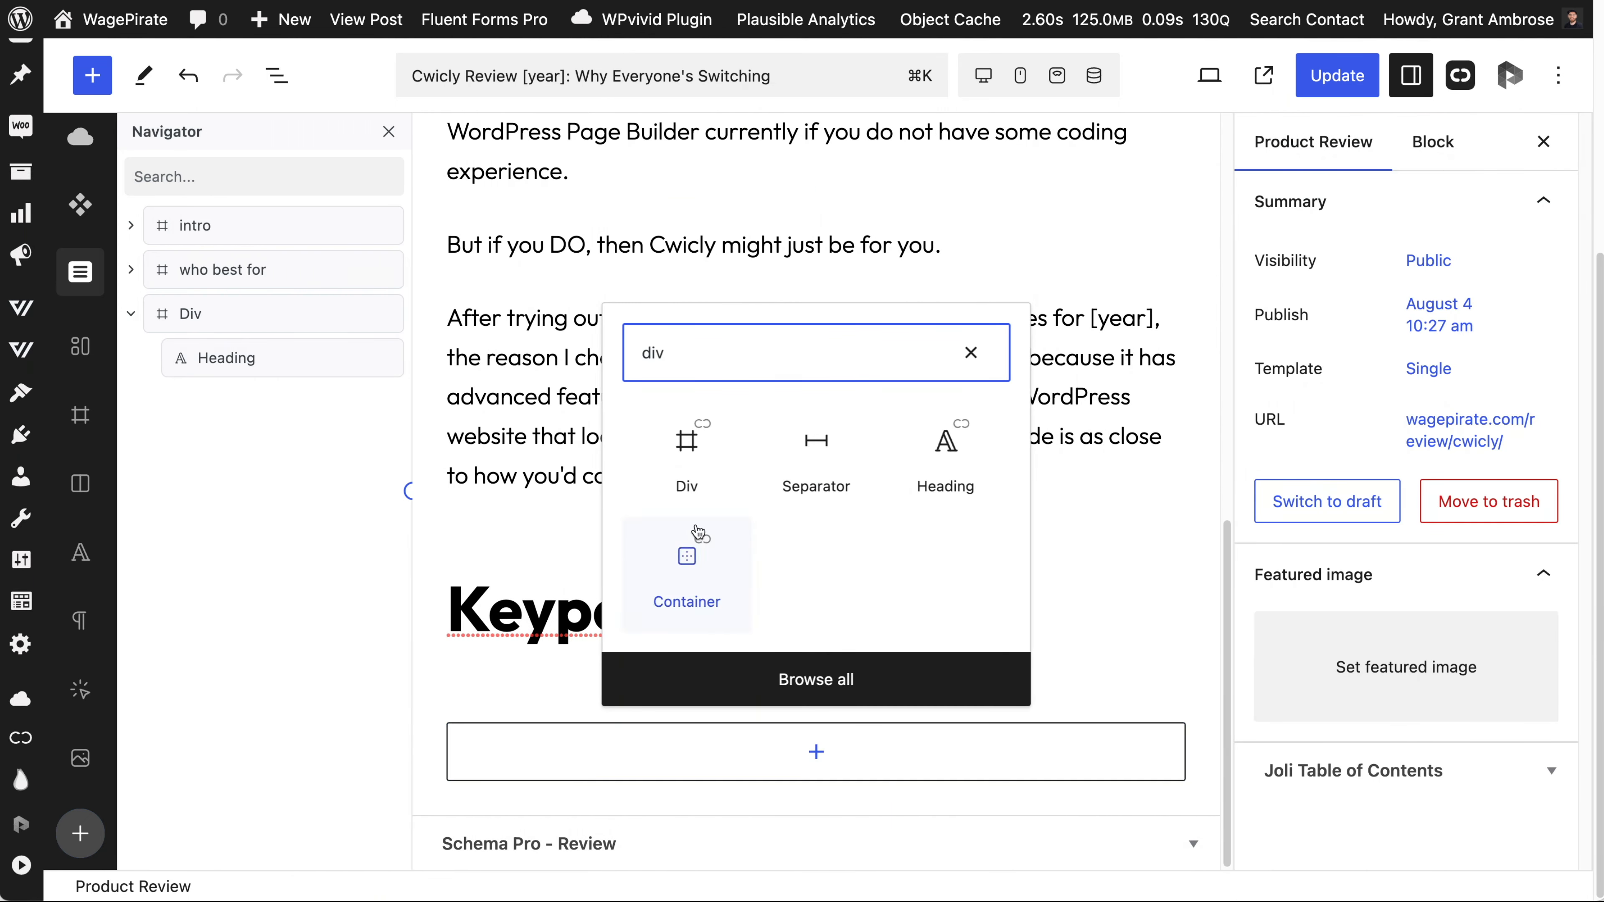
{"action": "left_click", "coordinate": [681, 469]}
{"action": "double_click", "coordinate": [209, 403]}
{"action": "type", "text": "about"}
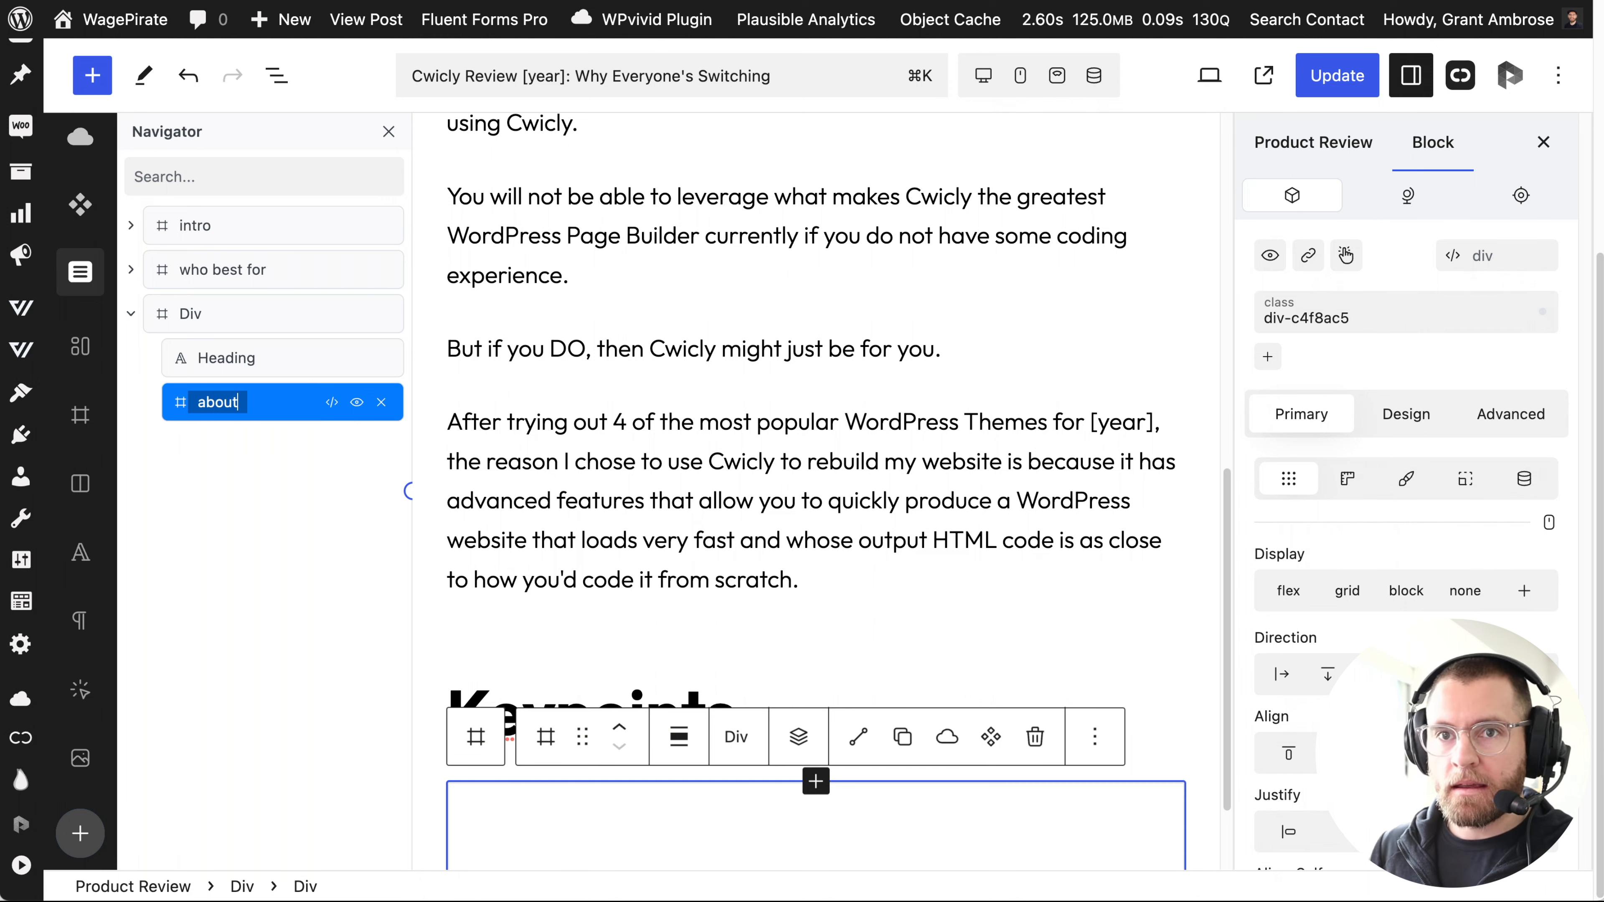
{"action": "left_click", "coordinate": [245, 478]}
Insert a Heading block inside the "about" Div and give it the live page's card title "📗 About".
{"action": "right_click", "coordinate": [255, 398]}
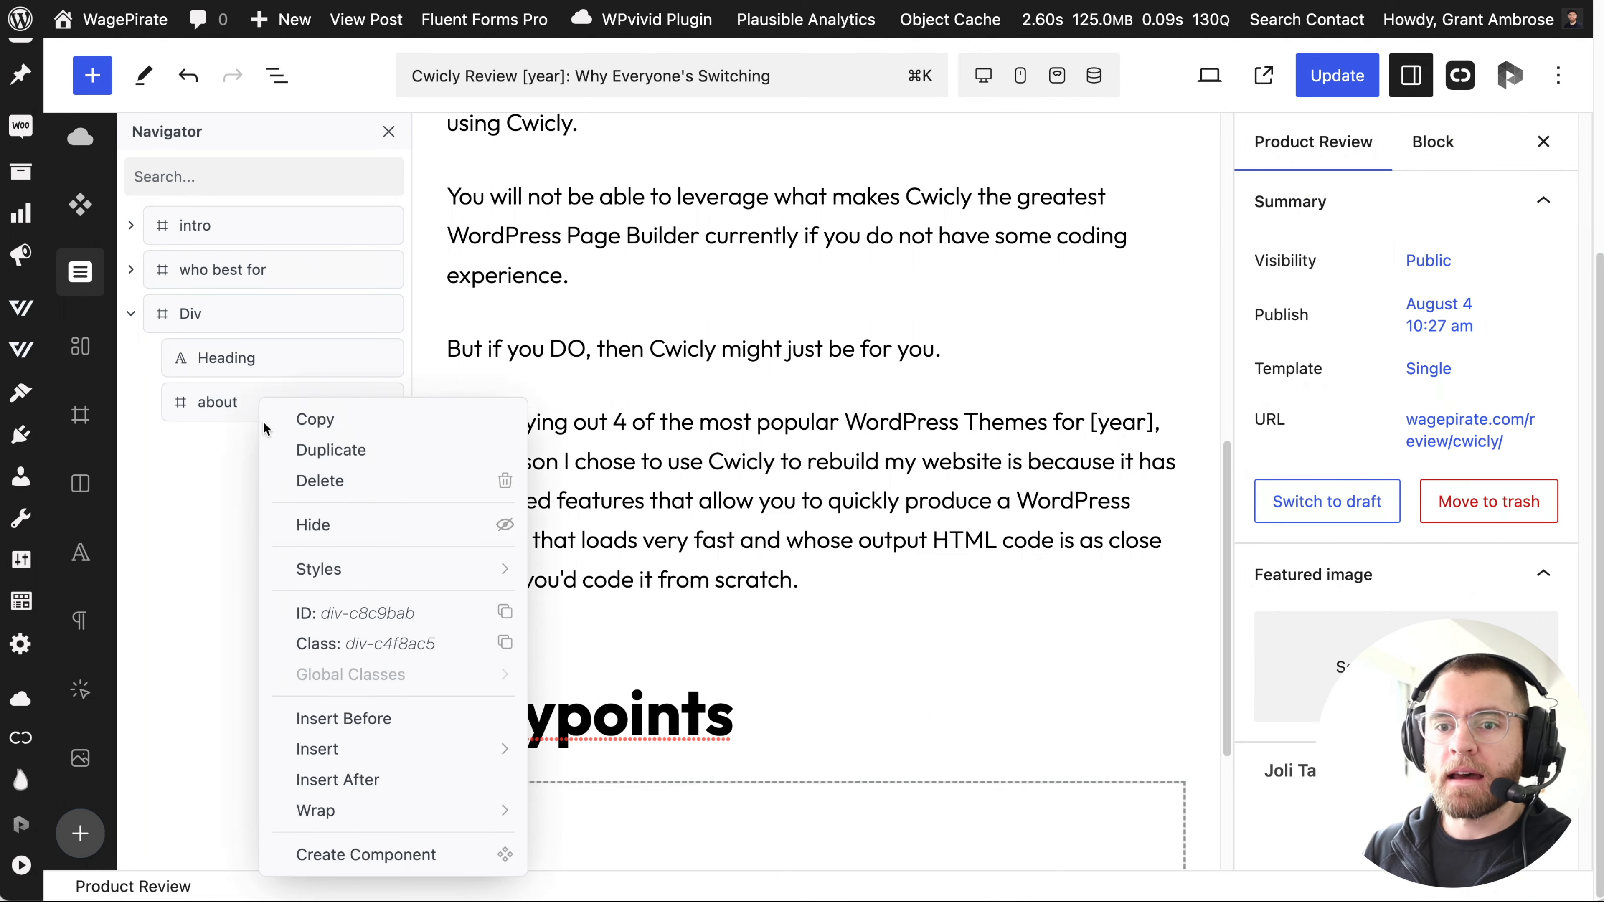
{"action": "mouse_move", "coordinate": [344, 751]}
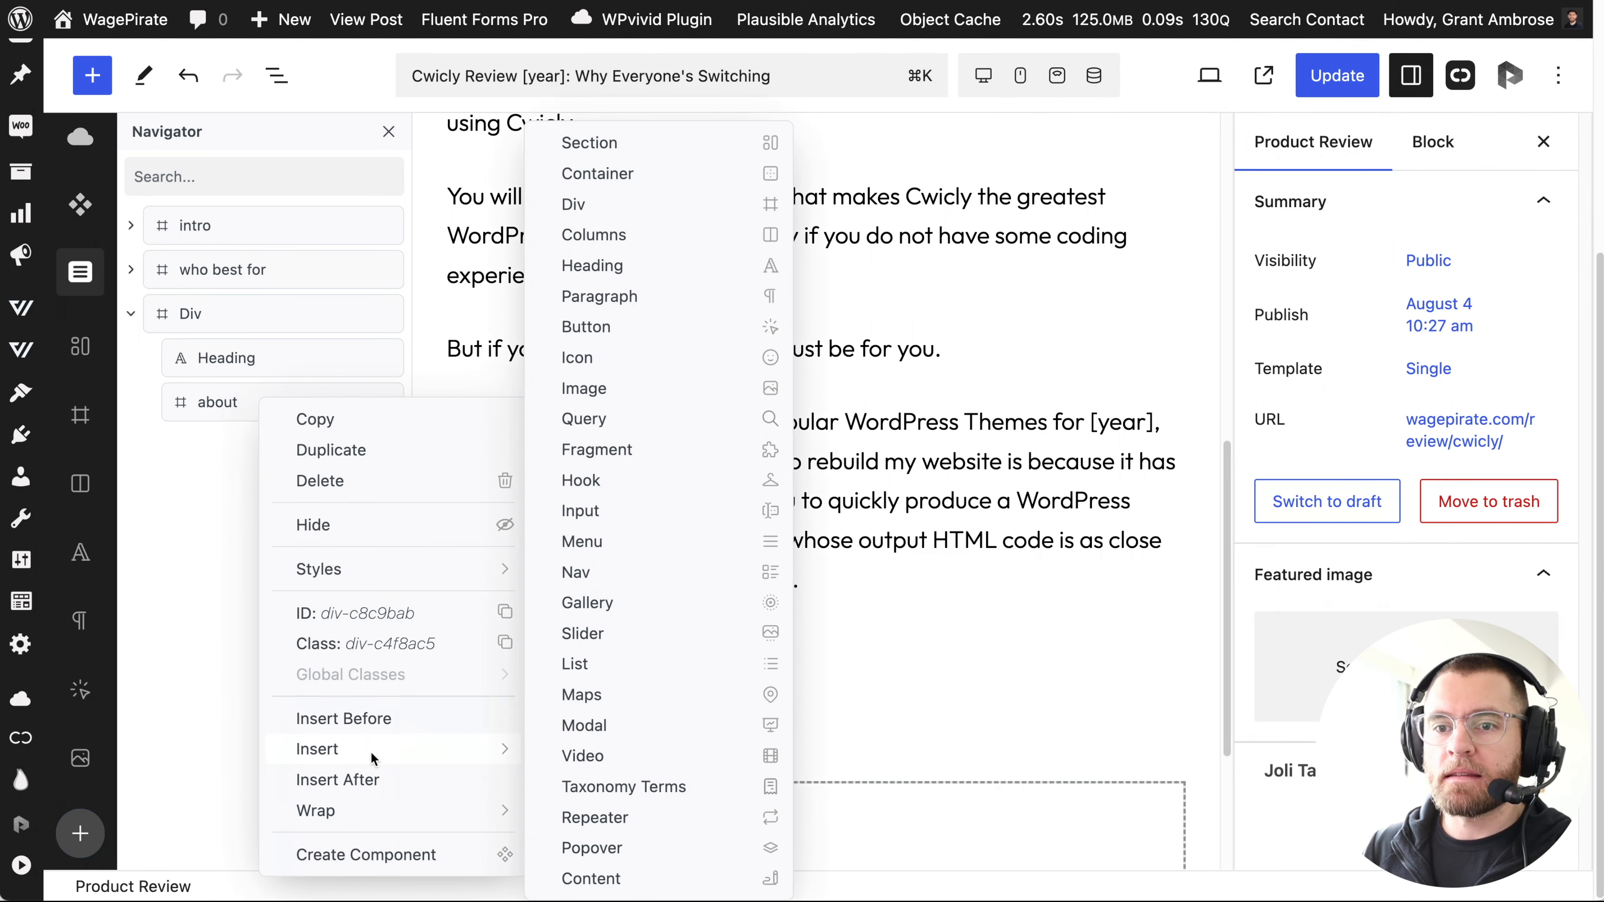
{"action": "left_click", "coordinate": [610, 267]}
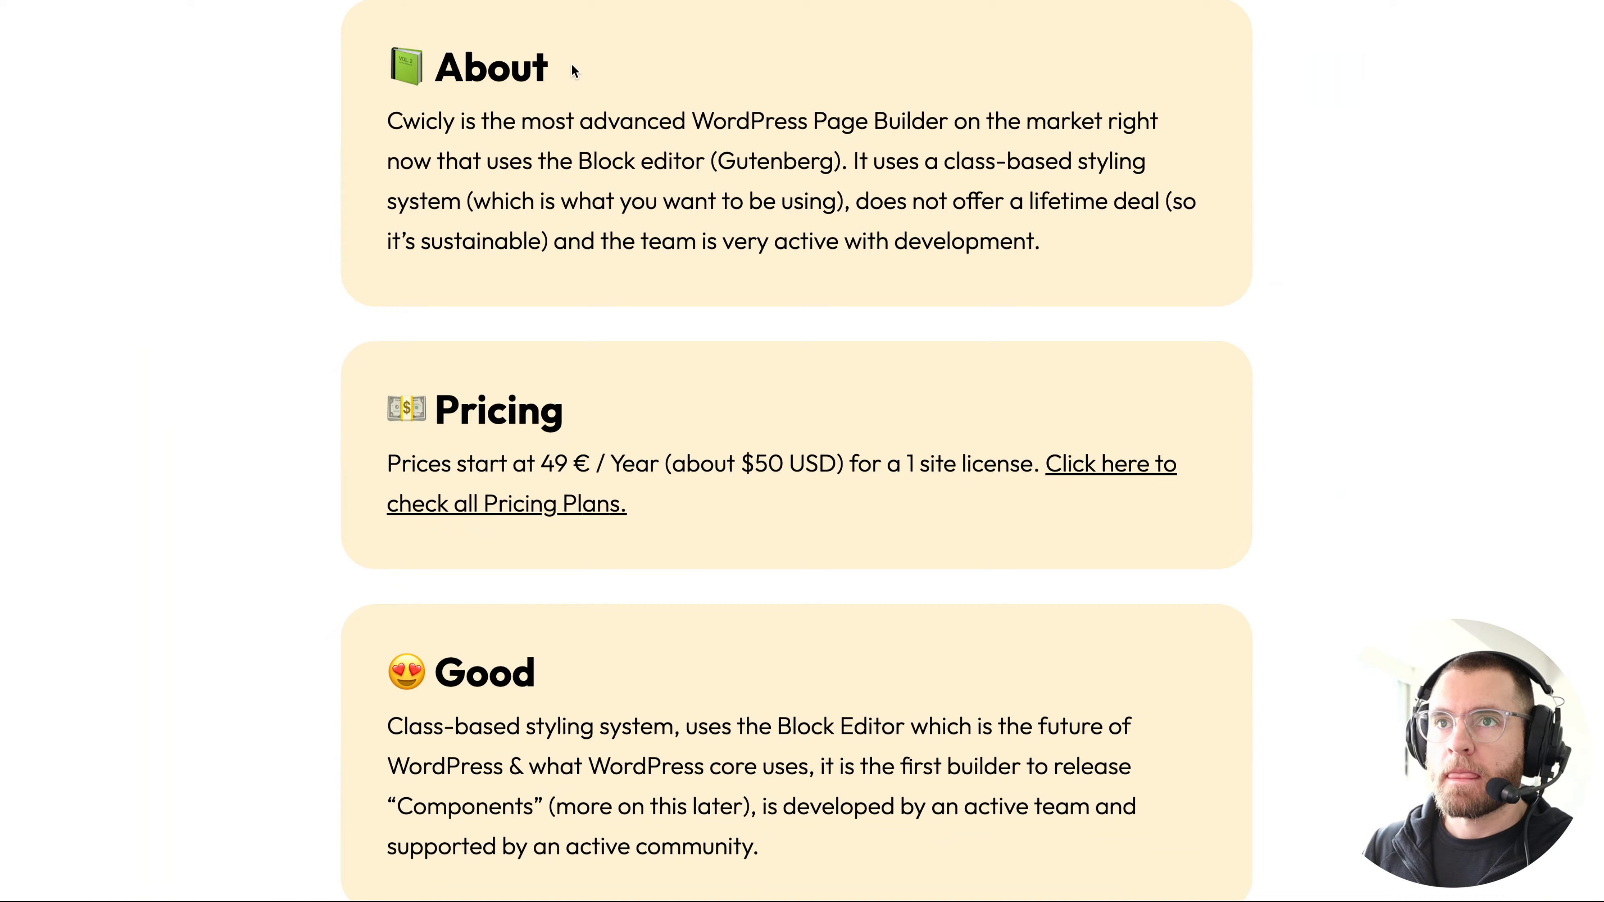
{"action": "left_click_drag", "start_coordinate": [571, 64], "coordinate": [392, 62]}
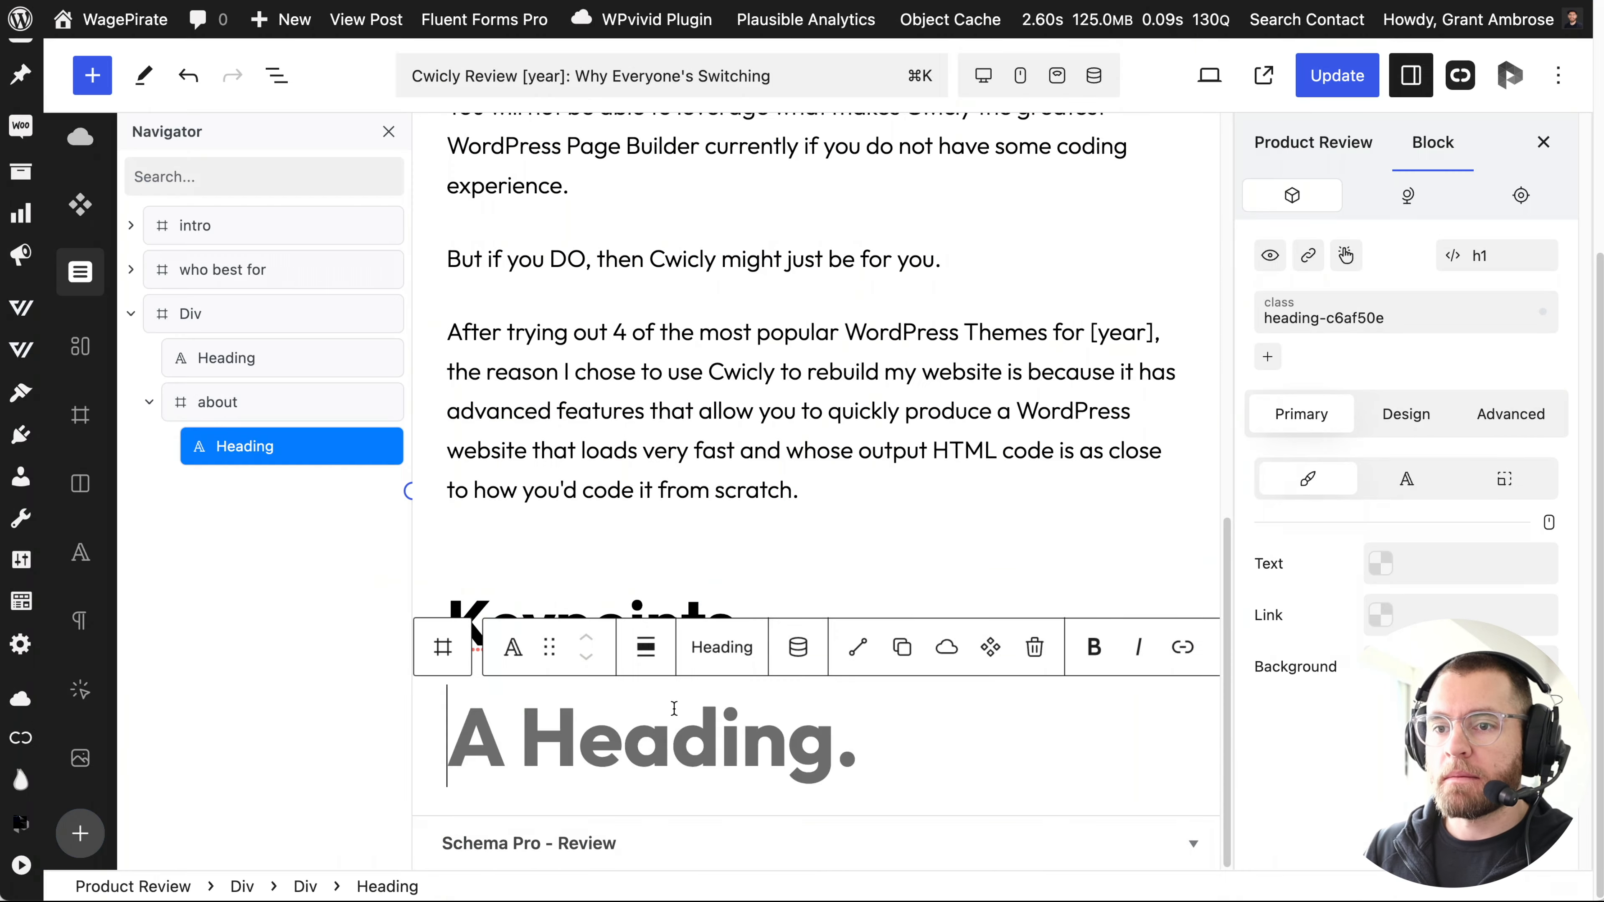
{"action": "type", "text": "📗 About"}
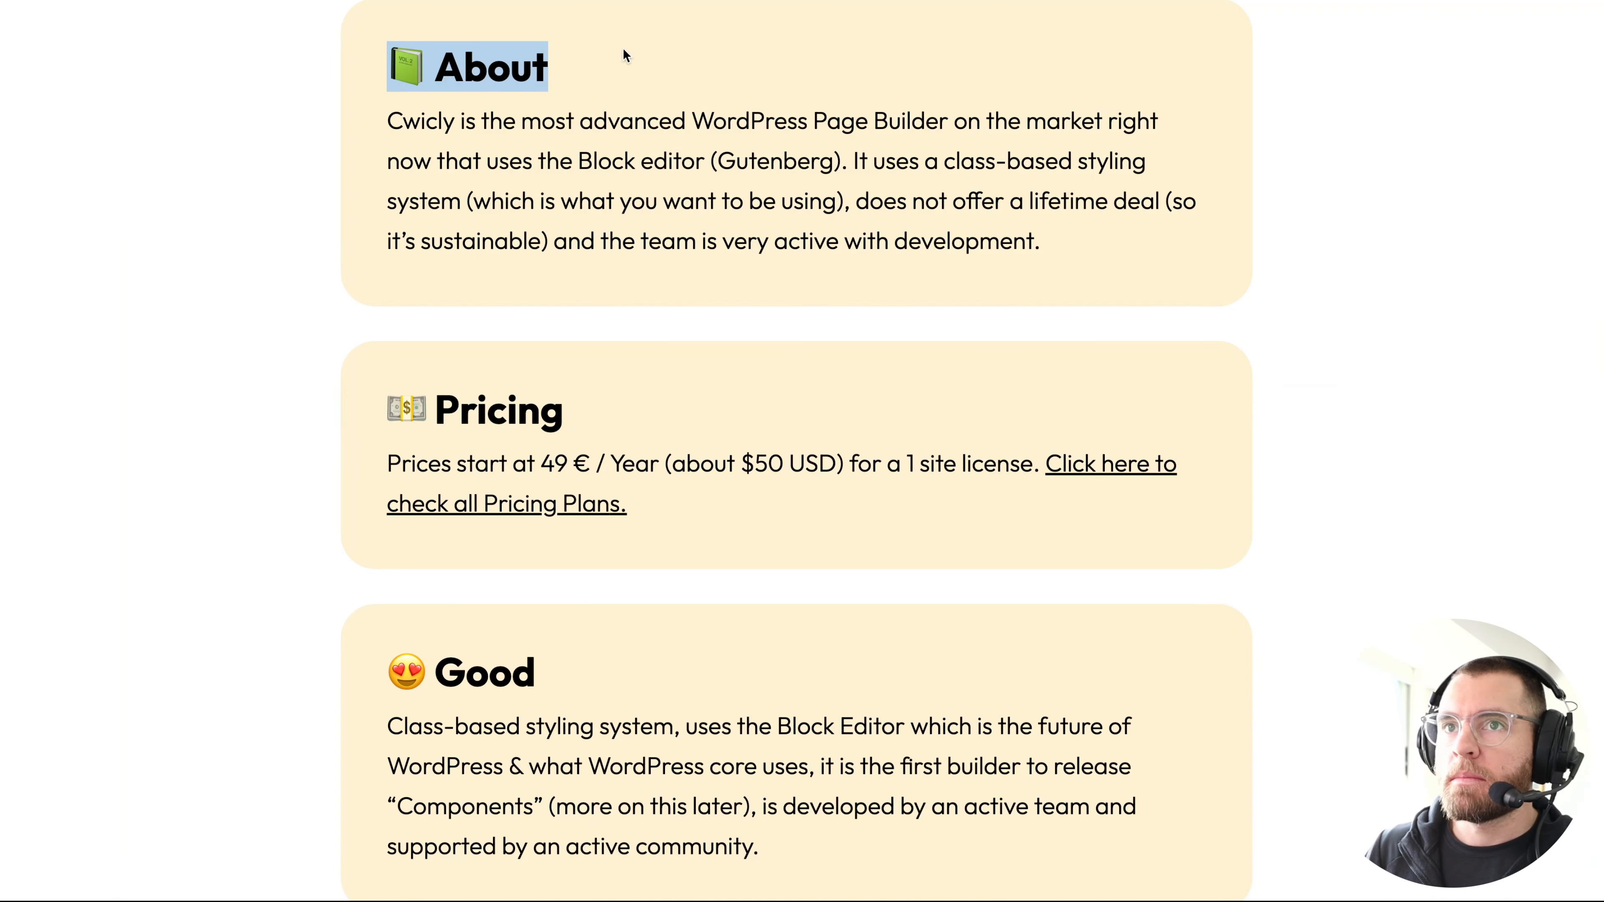
Add a Paragraph block below the About heading, inside the "about" Div, containing the About card's description copied from the live page.
{"action": "left_click_drag", "start_coordinate": [389, 120], "coordinate": [1192, 243]}
{"action": "key", "text": "ctrl+c"}
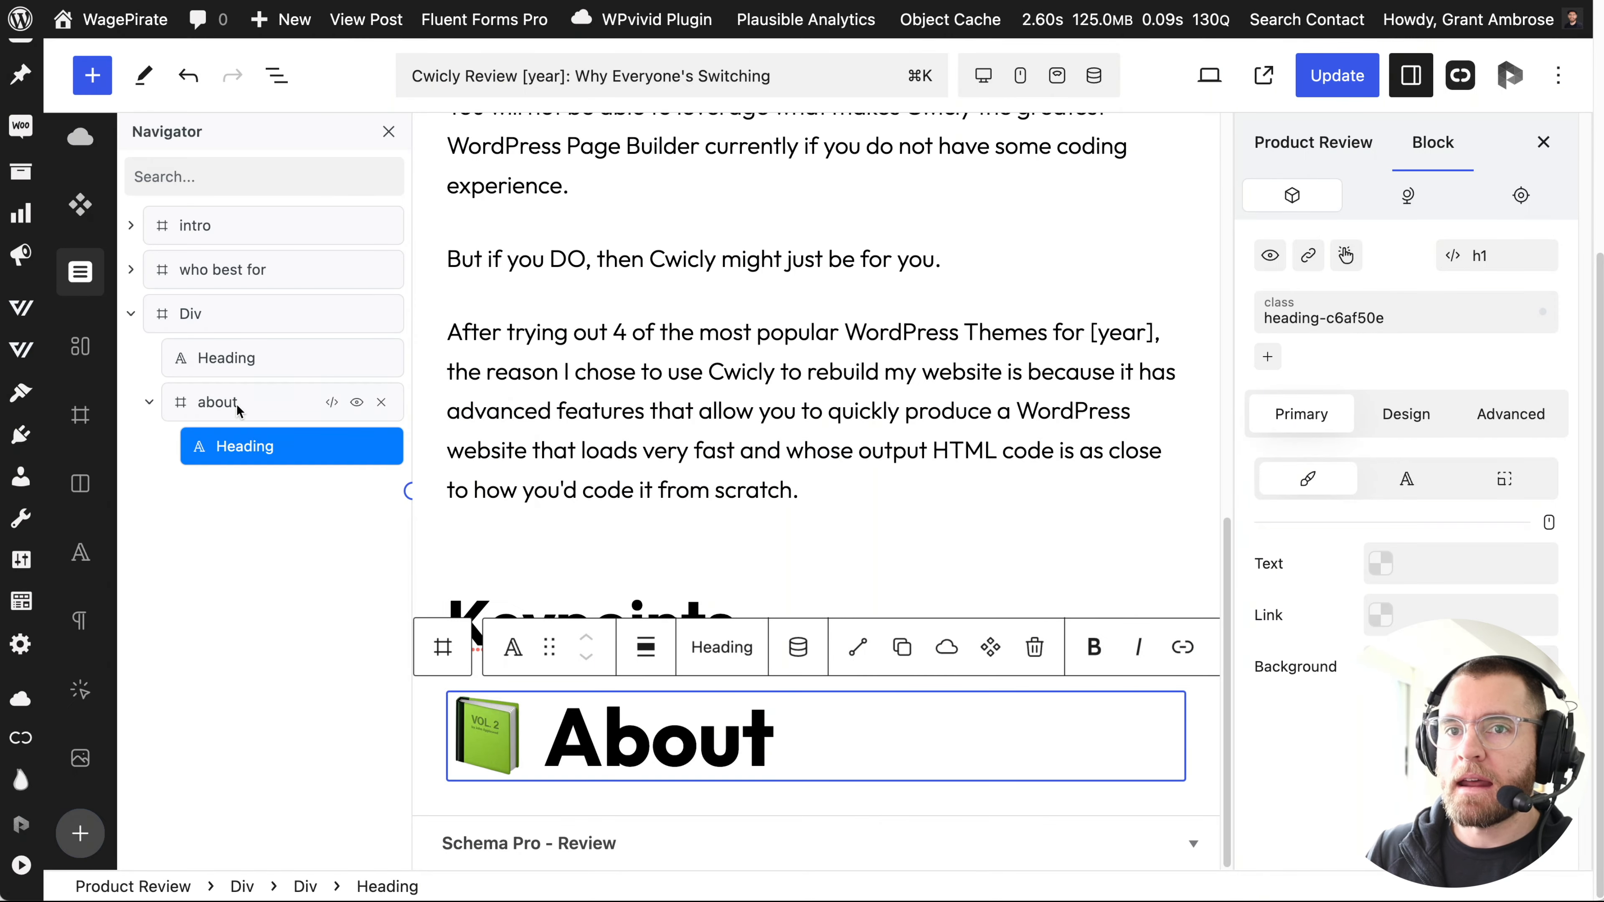
{"action": "right_click", "coordinate": [237, 404]}
{"action": "mouse_move", "coordinate": [381, 749]}
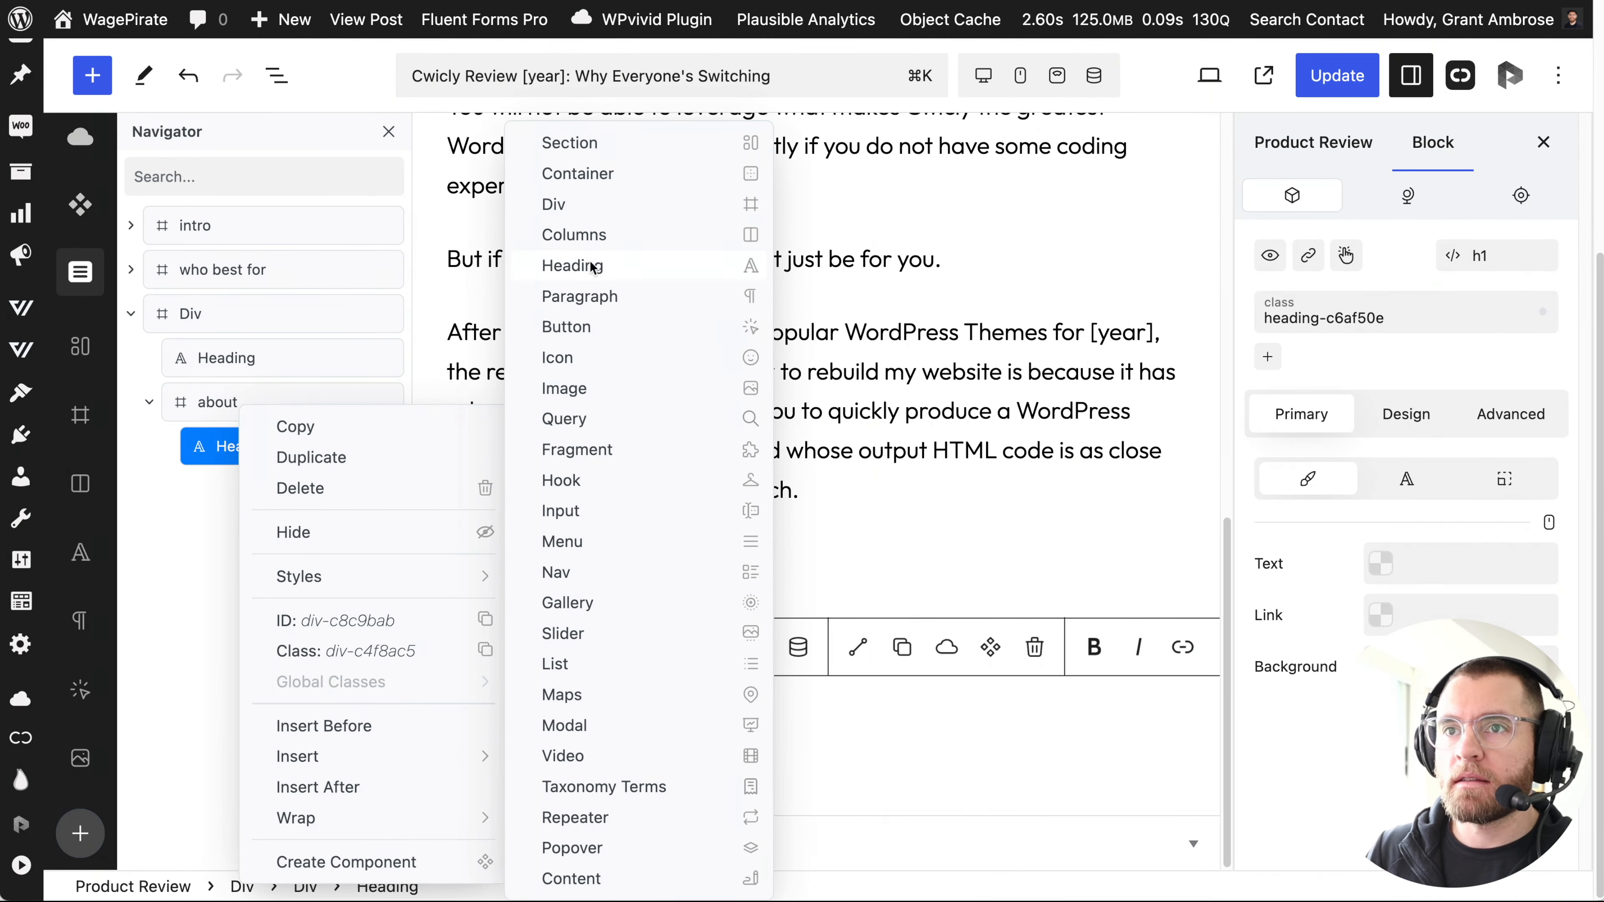
{"action": "left_click", "coordinate": [590, 292]}
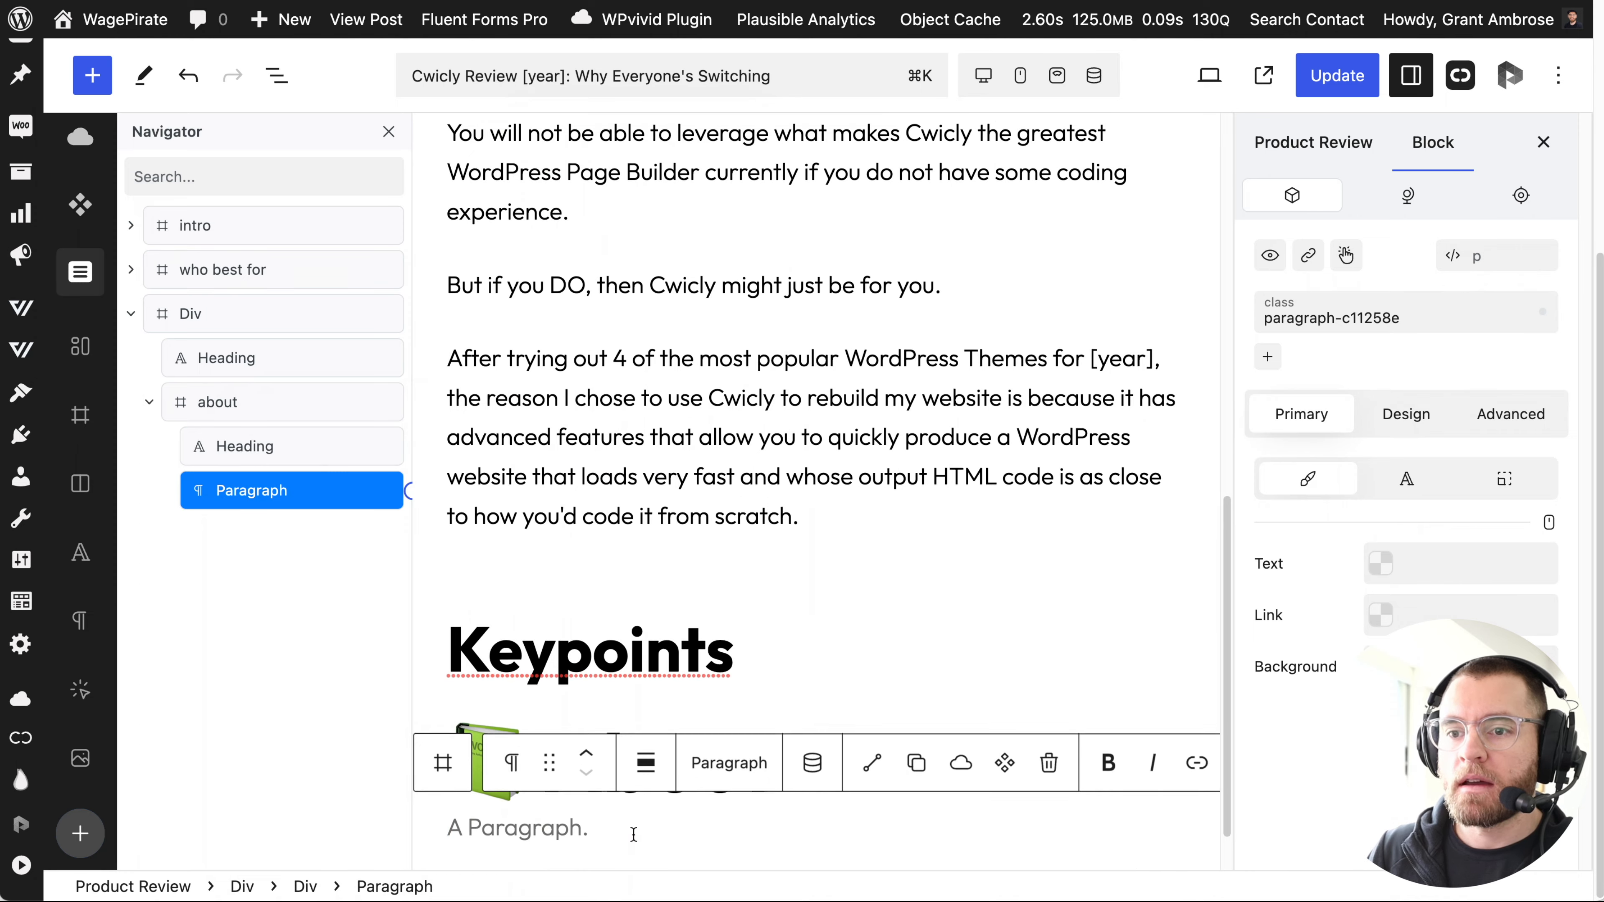
{"action": "key", "text": "ctrl+v"}
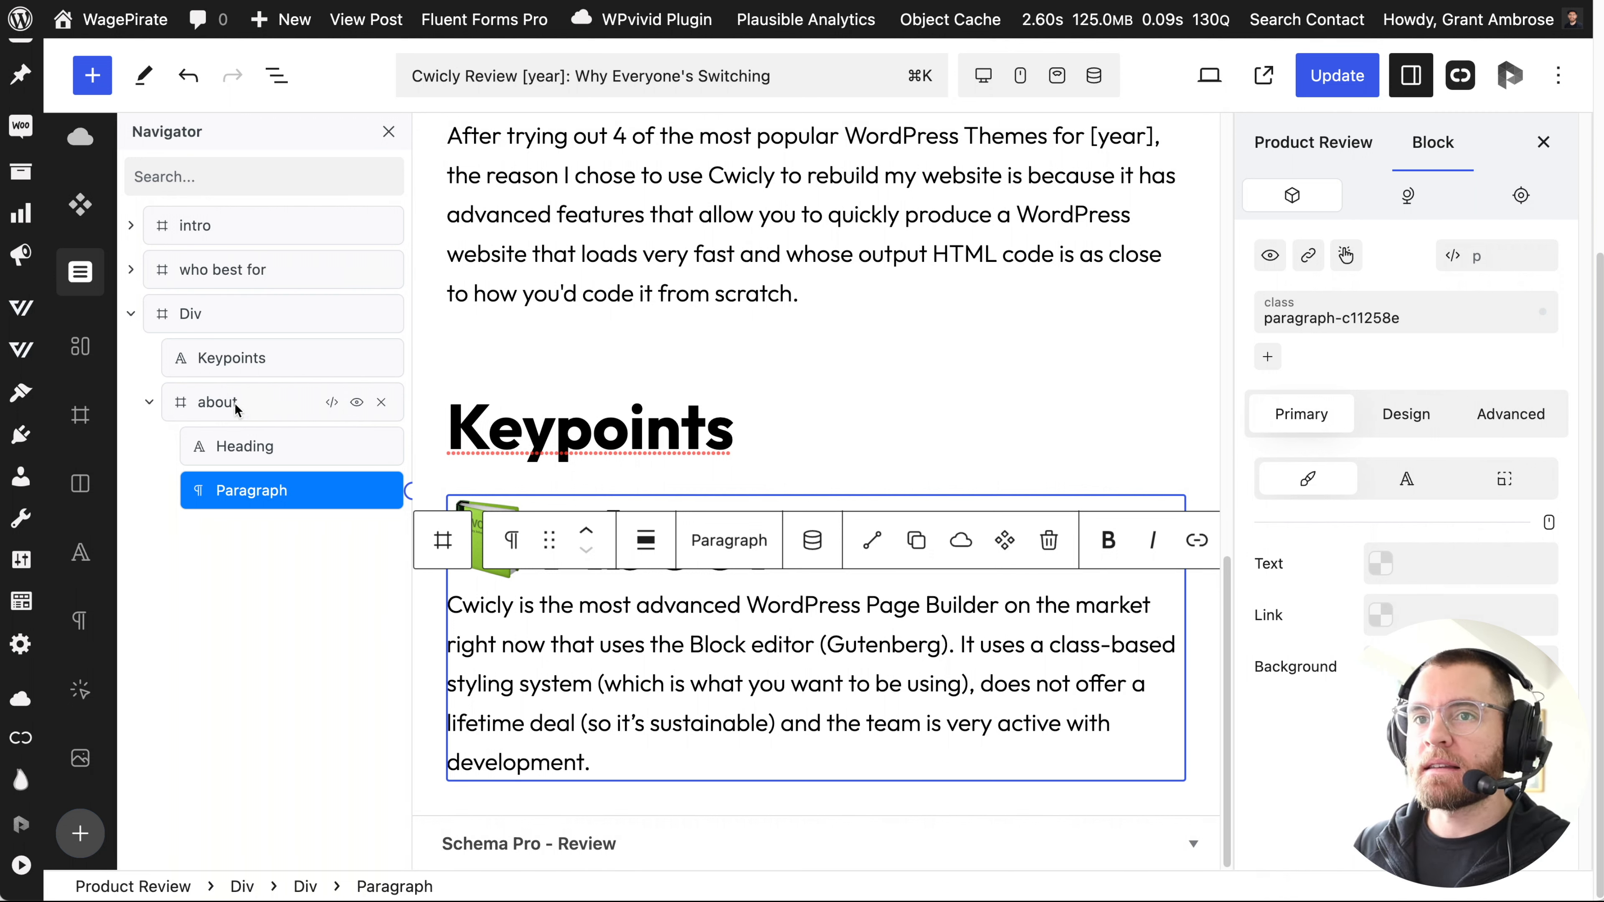
Rename the outer Div "keypoints" and create the global class keypoints on it.
{"action": "double_click", "coordinate": [191, 313]}
{"action": "type", "text": "keypoints"}
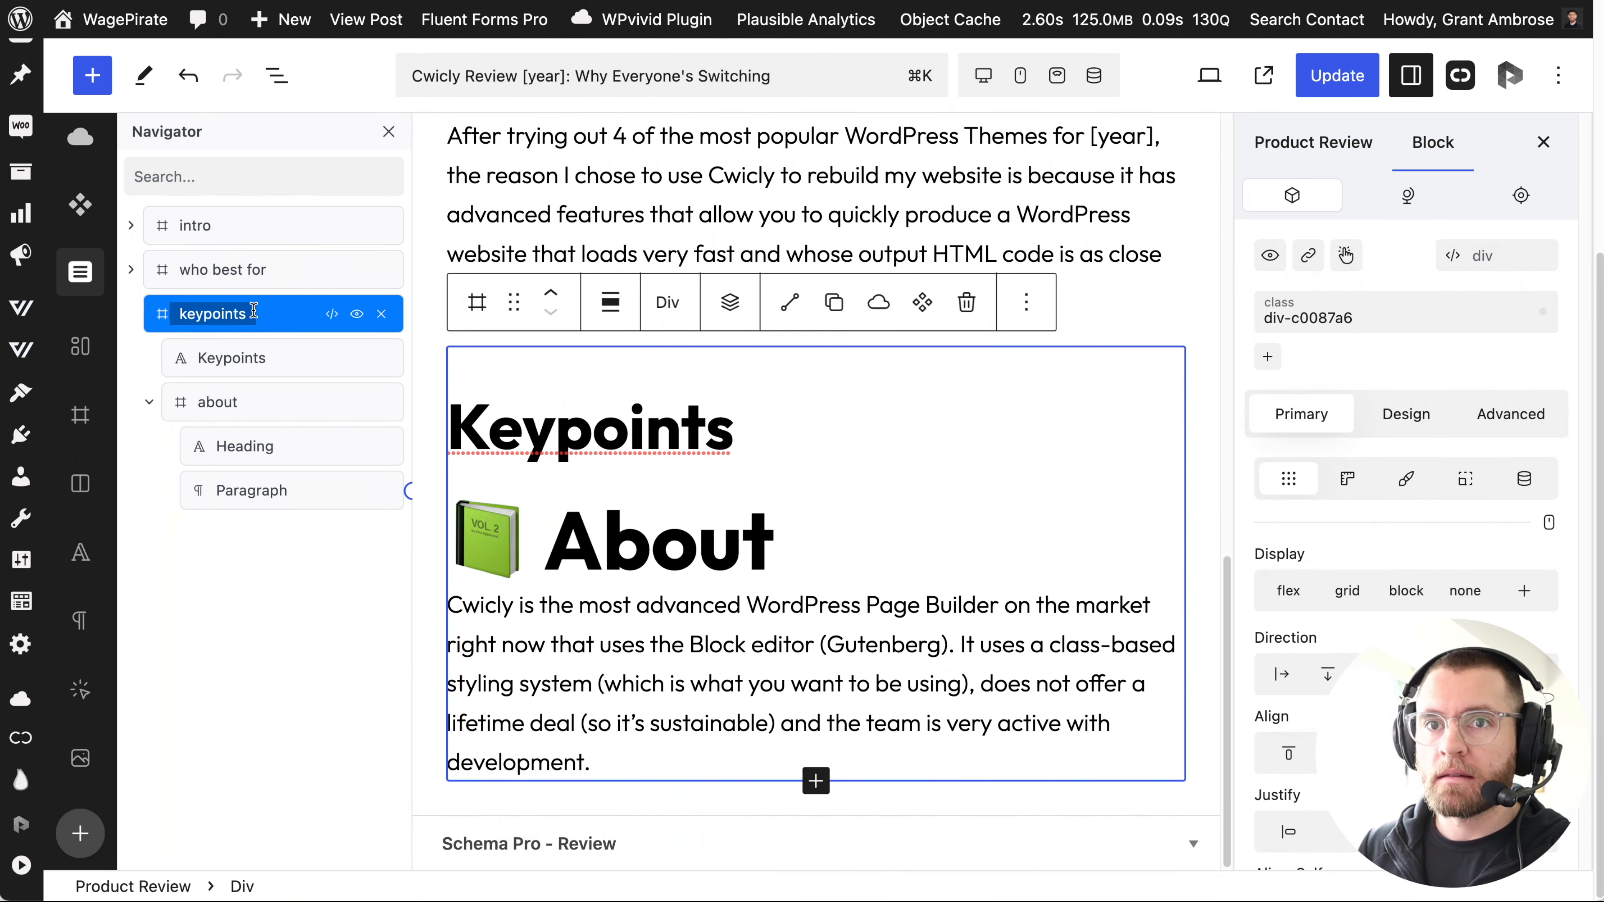
{"action": "key", "text": "Return"}
{"action": "left_click", "coordinate": [1268, 358]}
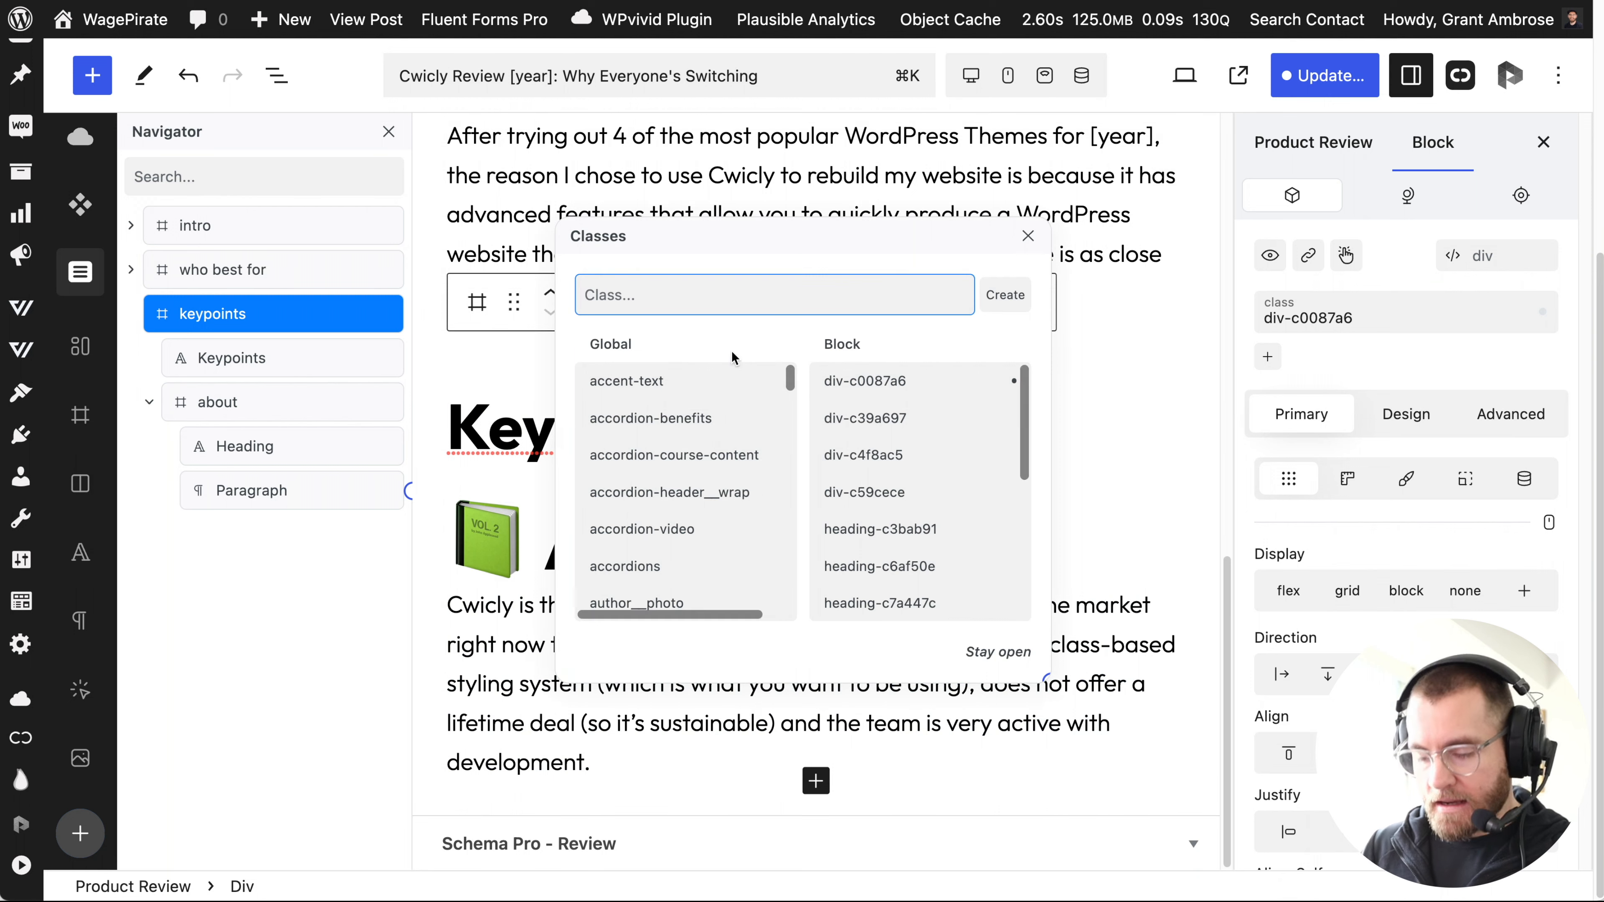
{"action": "type", "text": "key"}
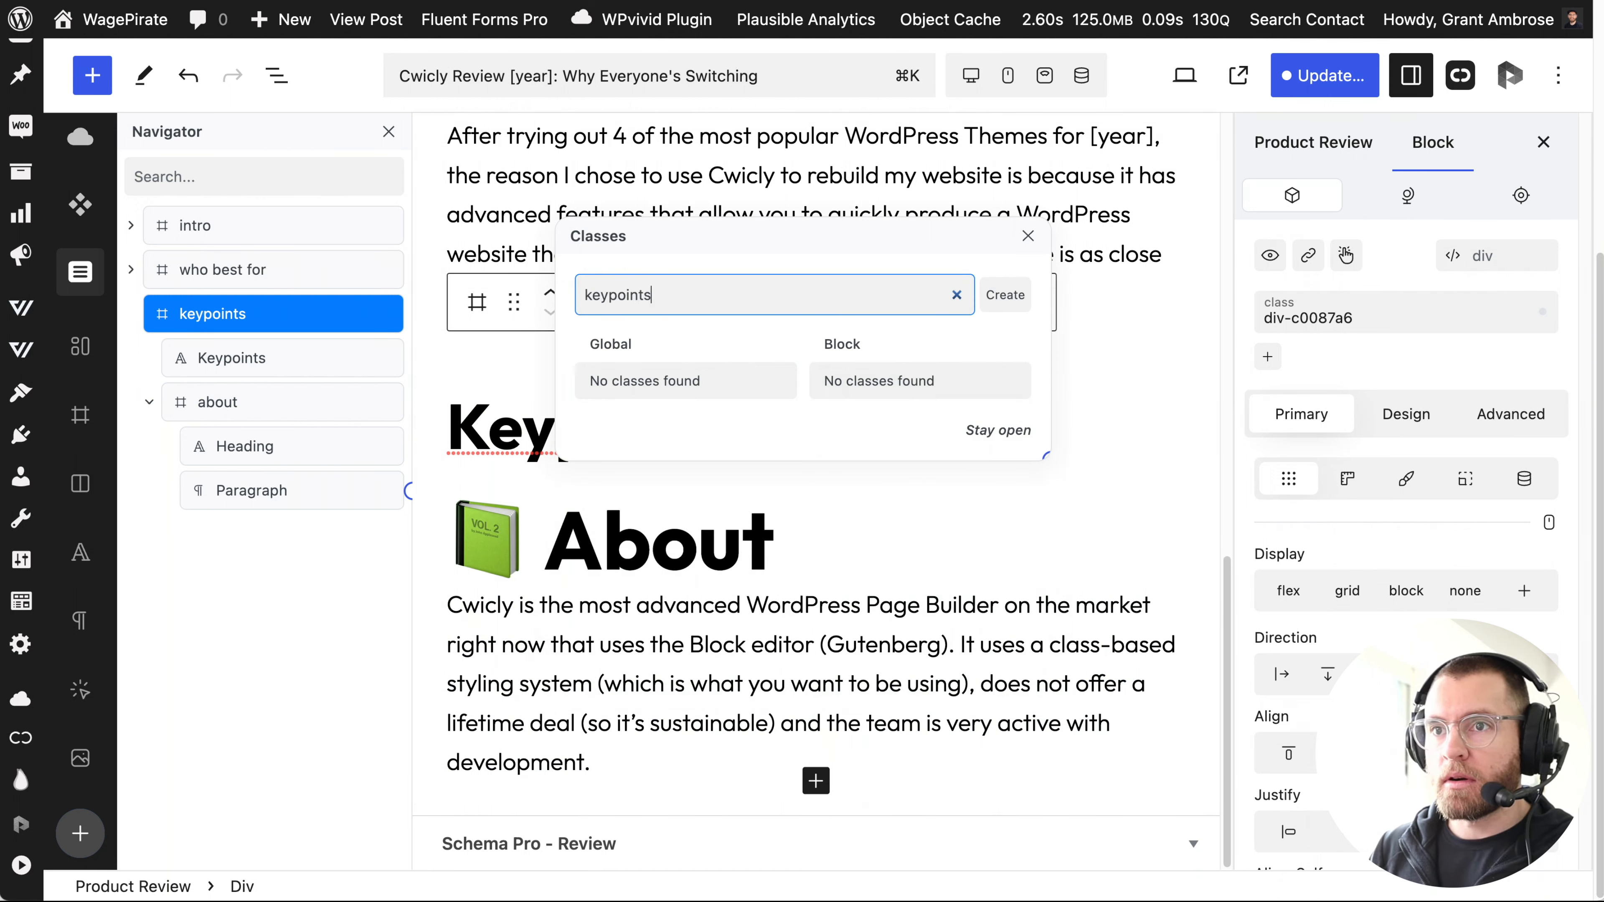
{"action": "type", "text": "points"}
{"action": "left_click", "coordinate": [1005, 295]}
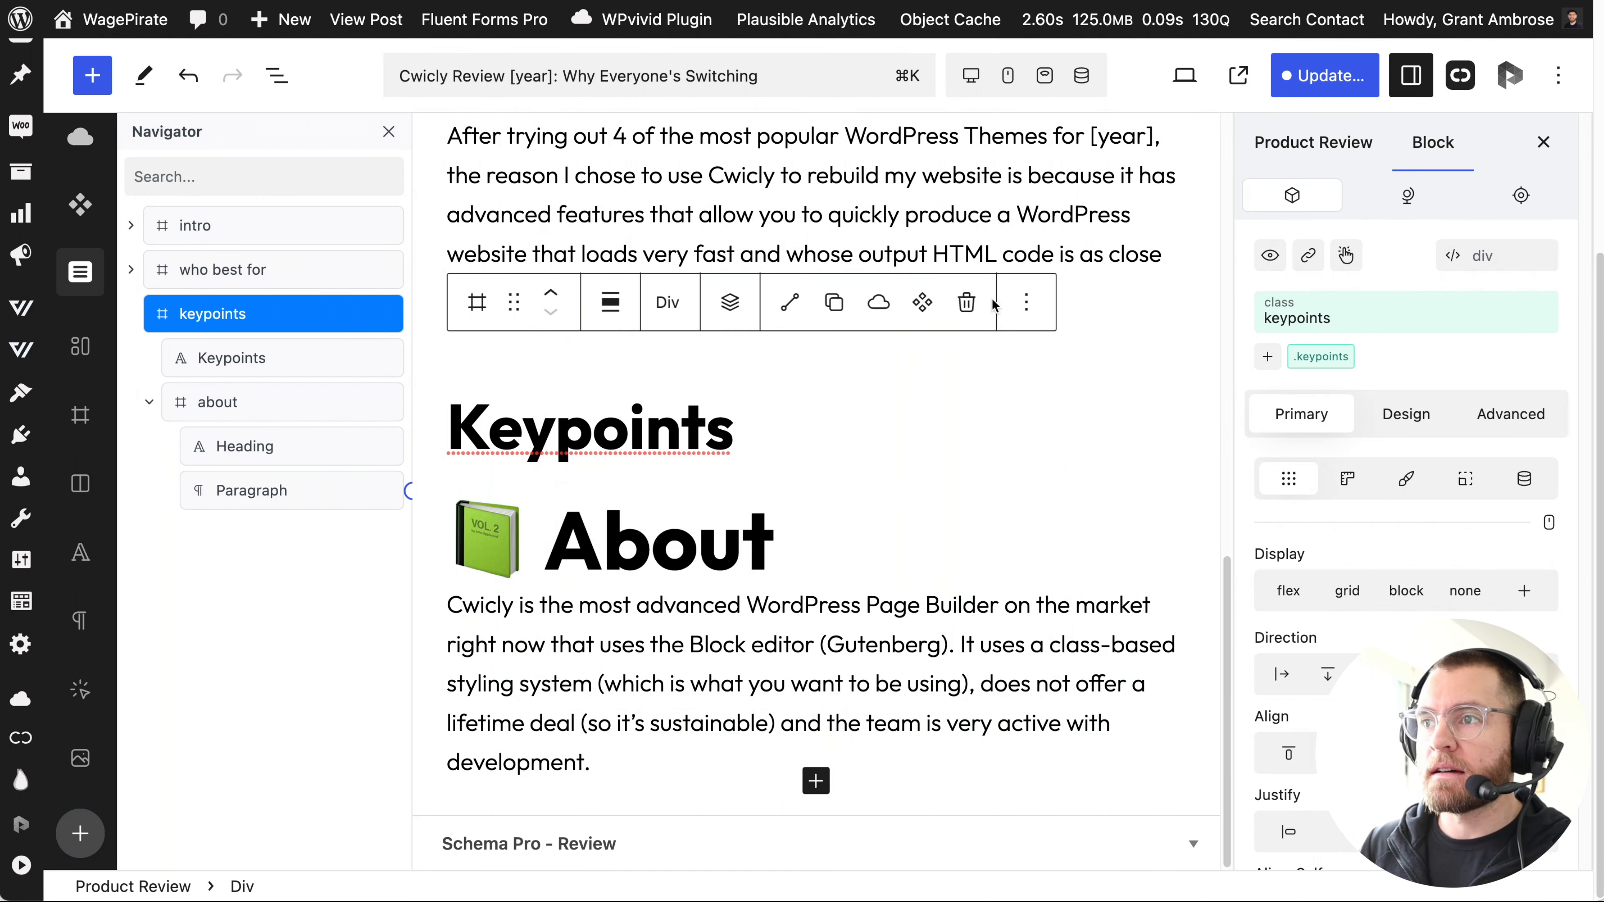
Create the class keypoints__main-heading on the Keypoints heading.
{"action": "left_click", "coordinate": [259, 366]}
{"action": "left_click", "coordinate": [1268, 357]}
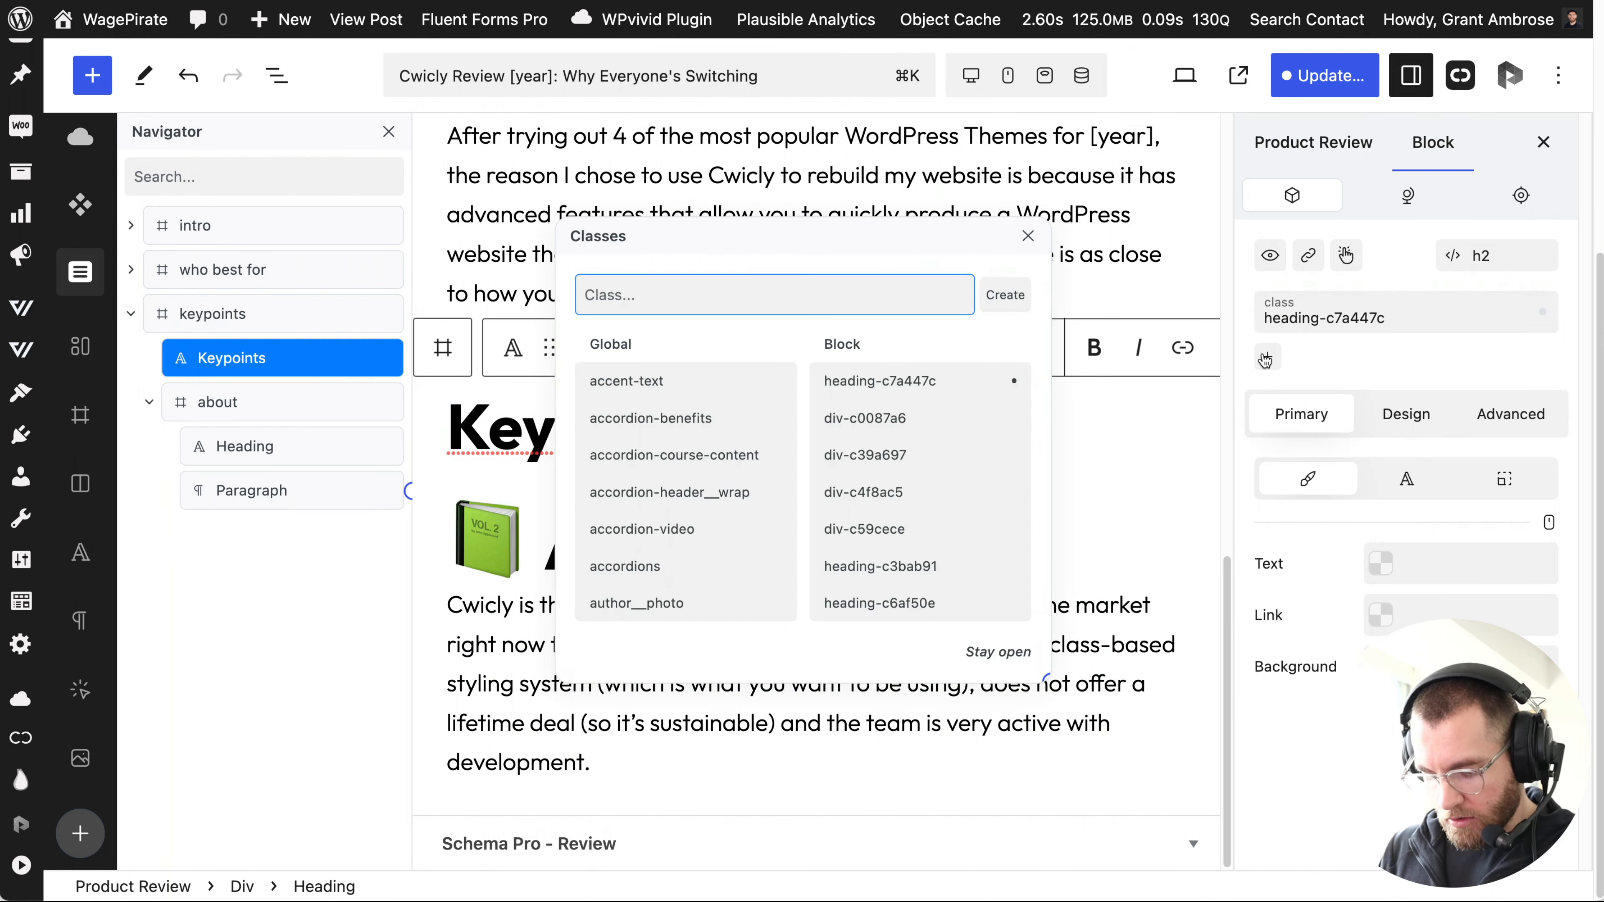
{"action": "type", "text": "keypoints__main-hea"}
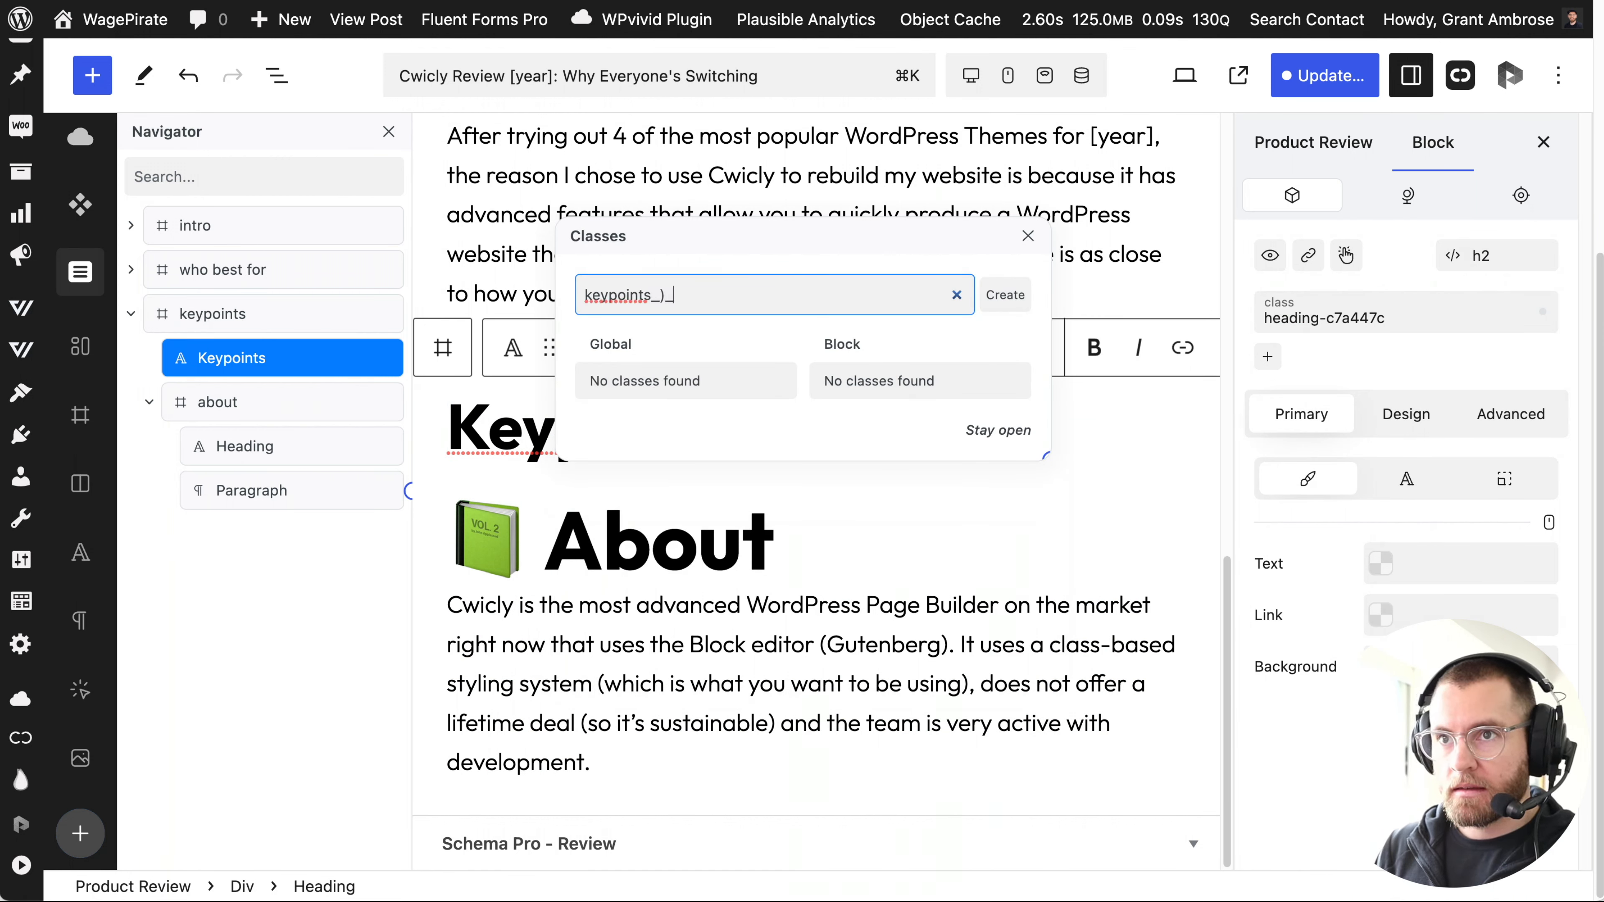
{"action": "type", "text": "dinga"}
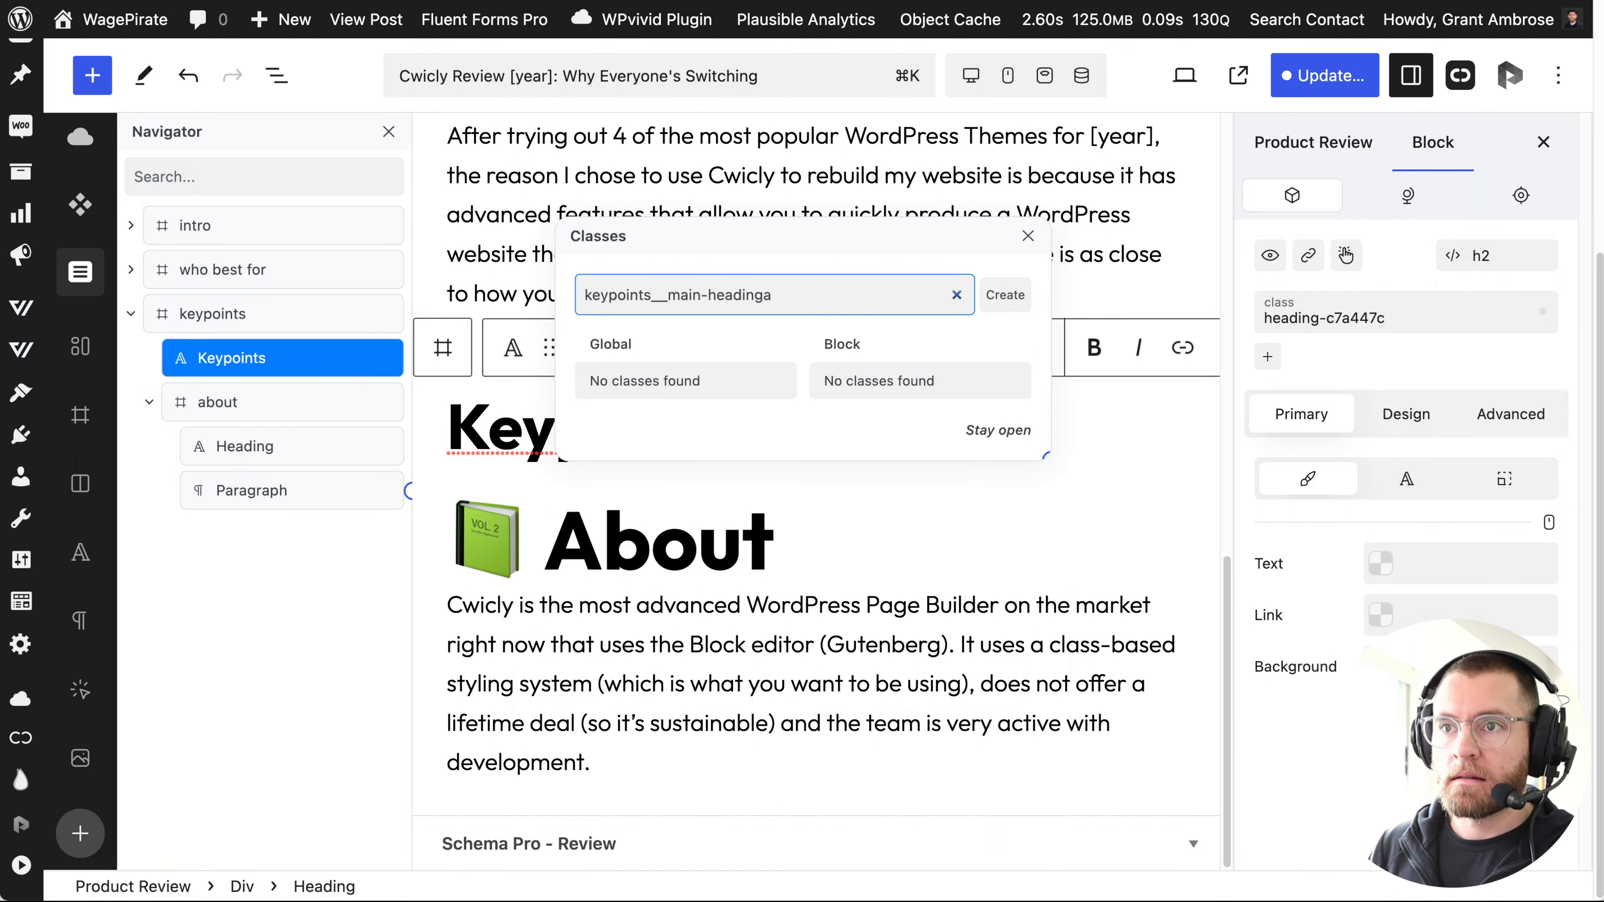
{"action": "key", "text": "BackSpace"}
{"action": "key", "text": "super+a"}
{"action": "key", "text": "Return"}
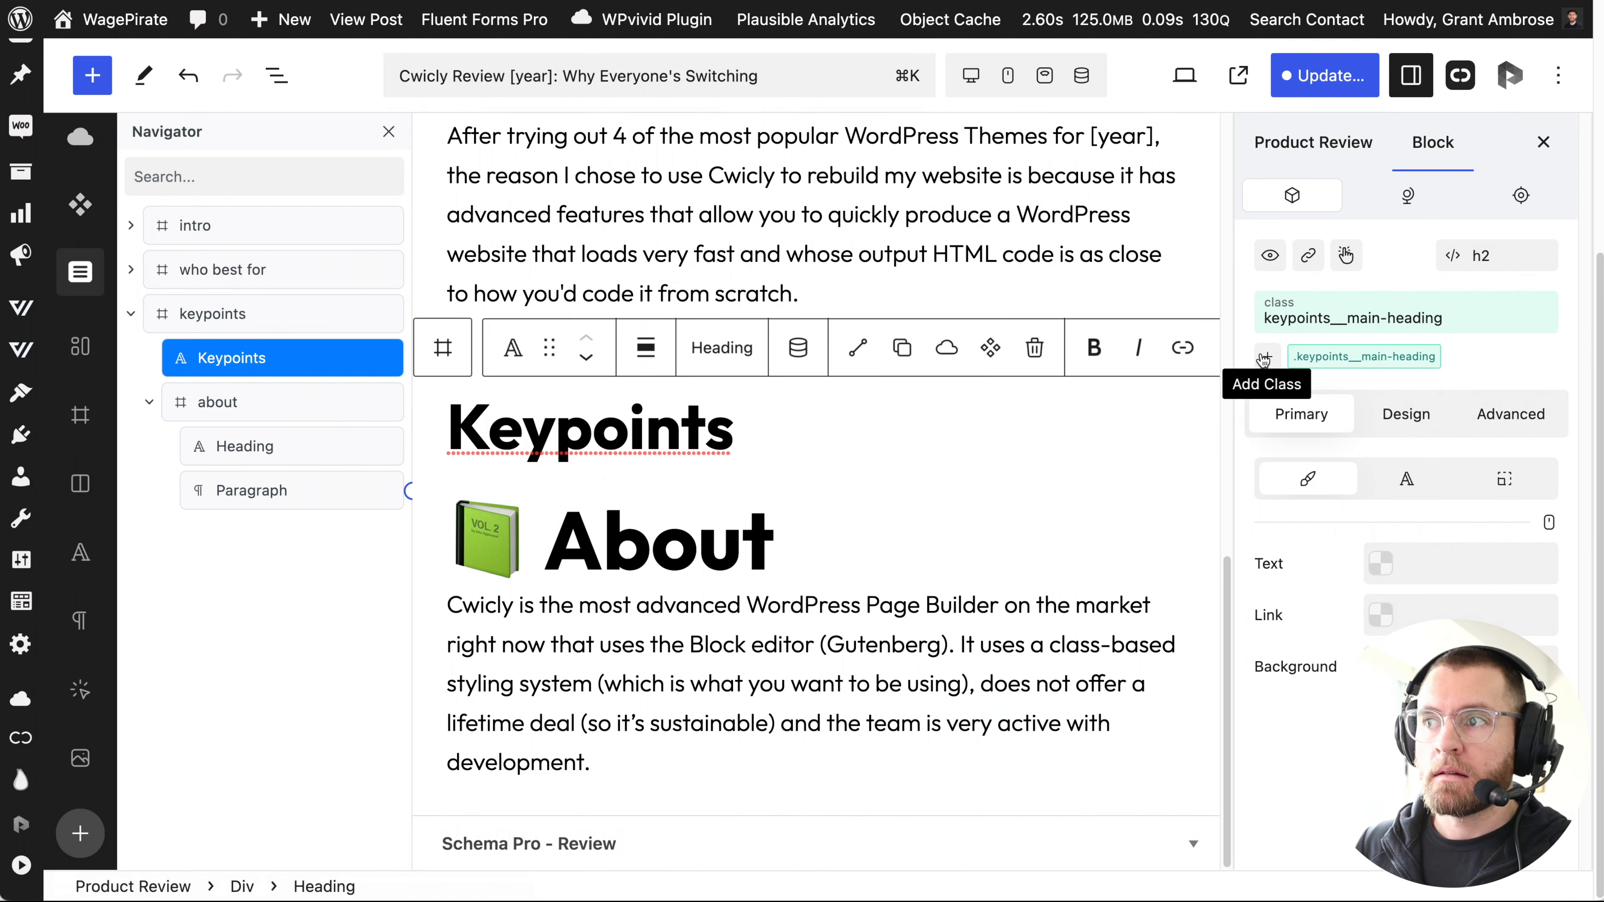
Create the class keypoints__point-wrap on the "about" Div.
{"action": "left_click", "coordinate": [218, 403]}
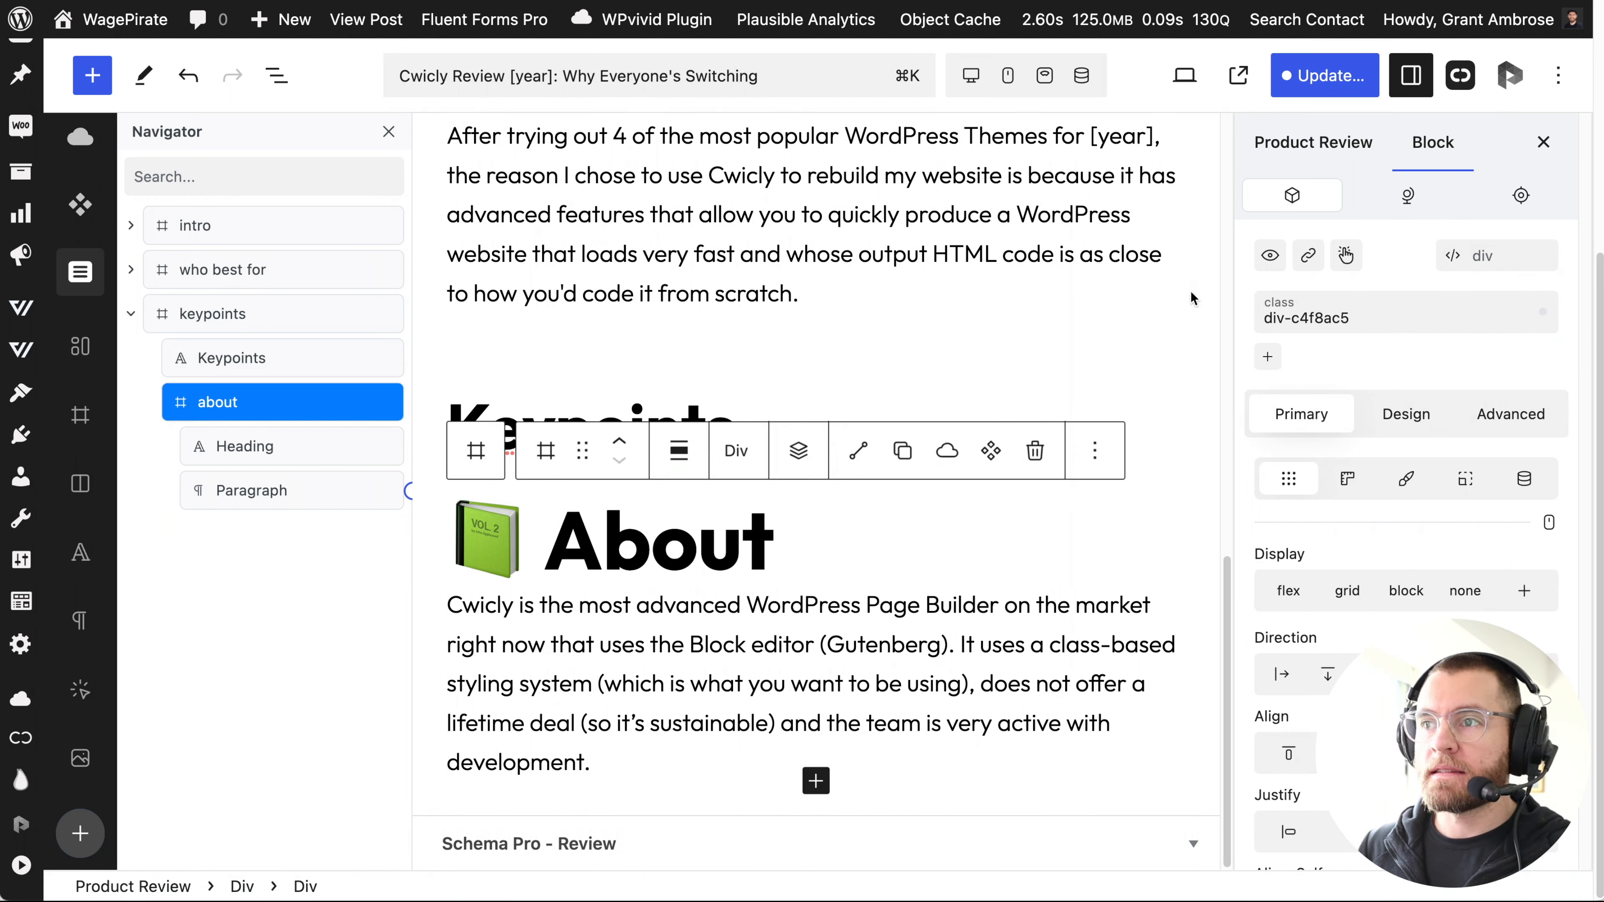
{"action": "left_click", "coordinate": [1255, 357]}
{"action": "type", "text": "key"}
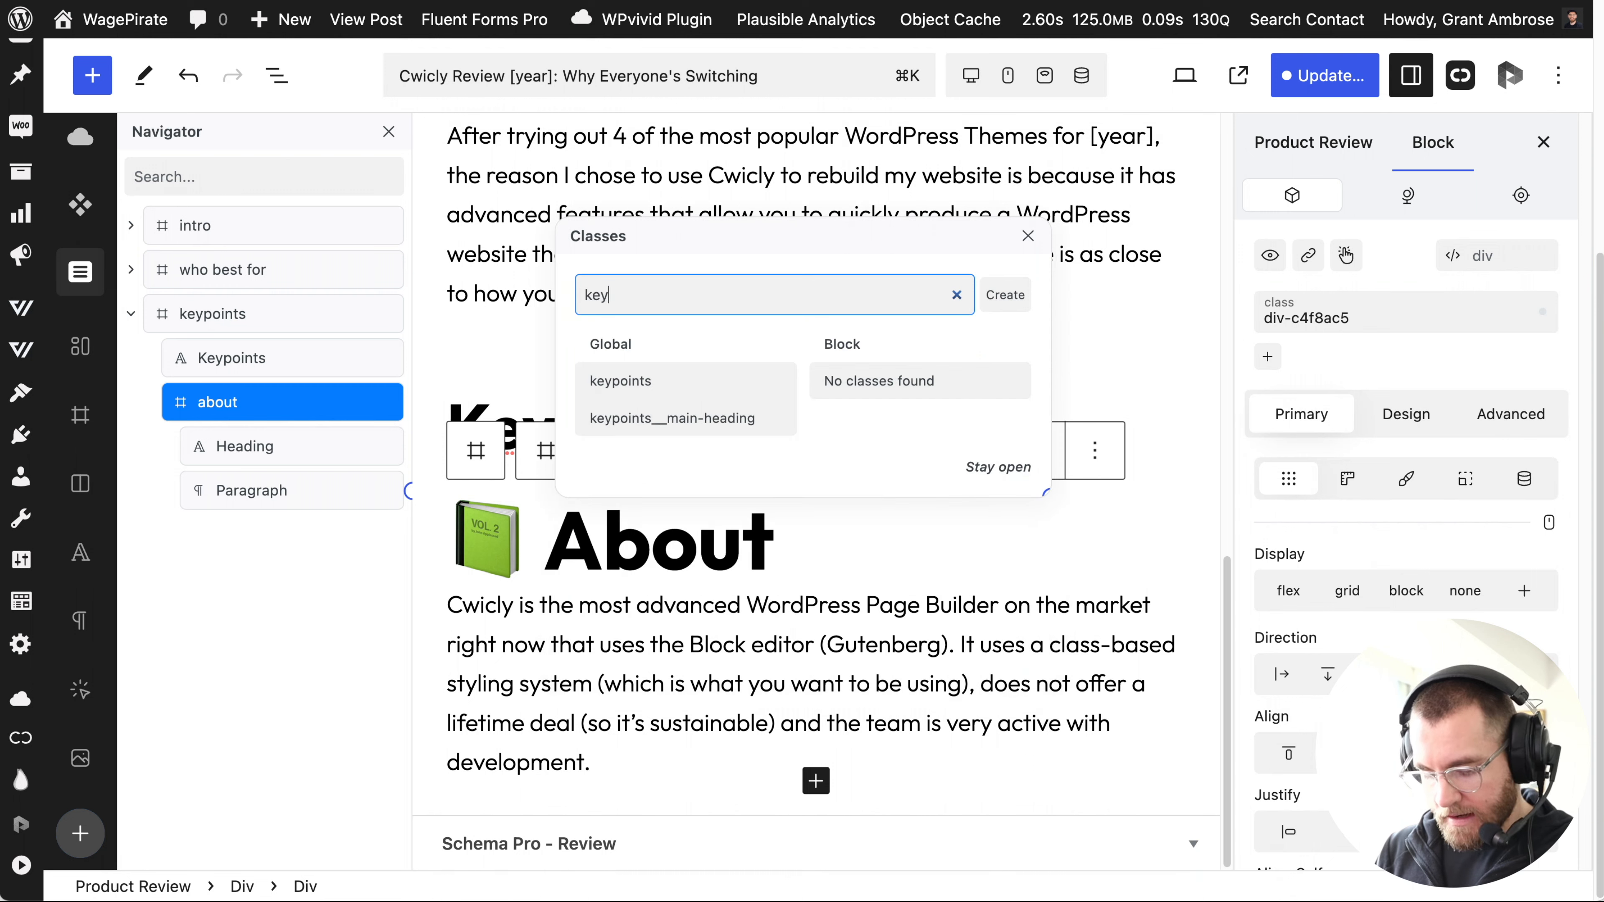
{"action": "type", "text": "points__point-wrap"}
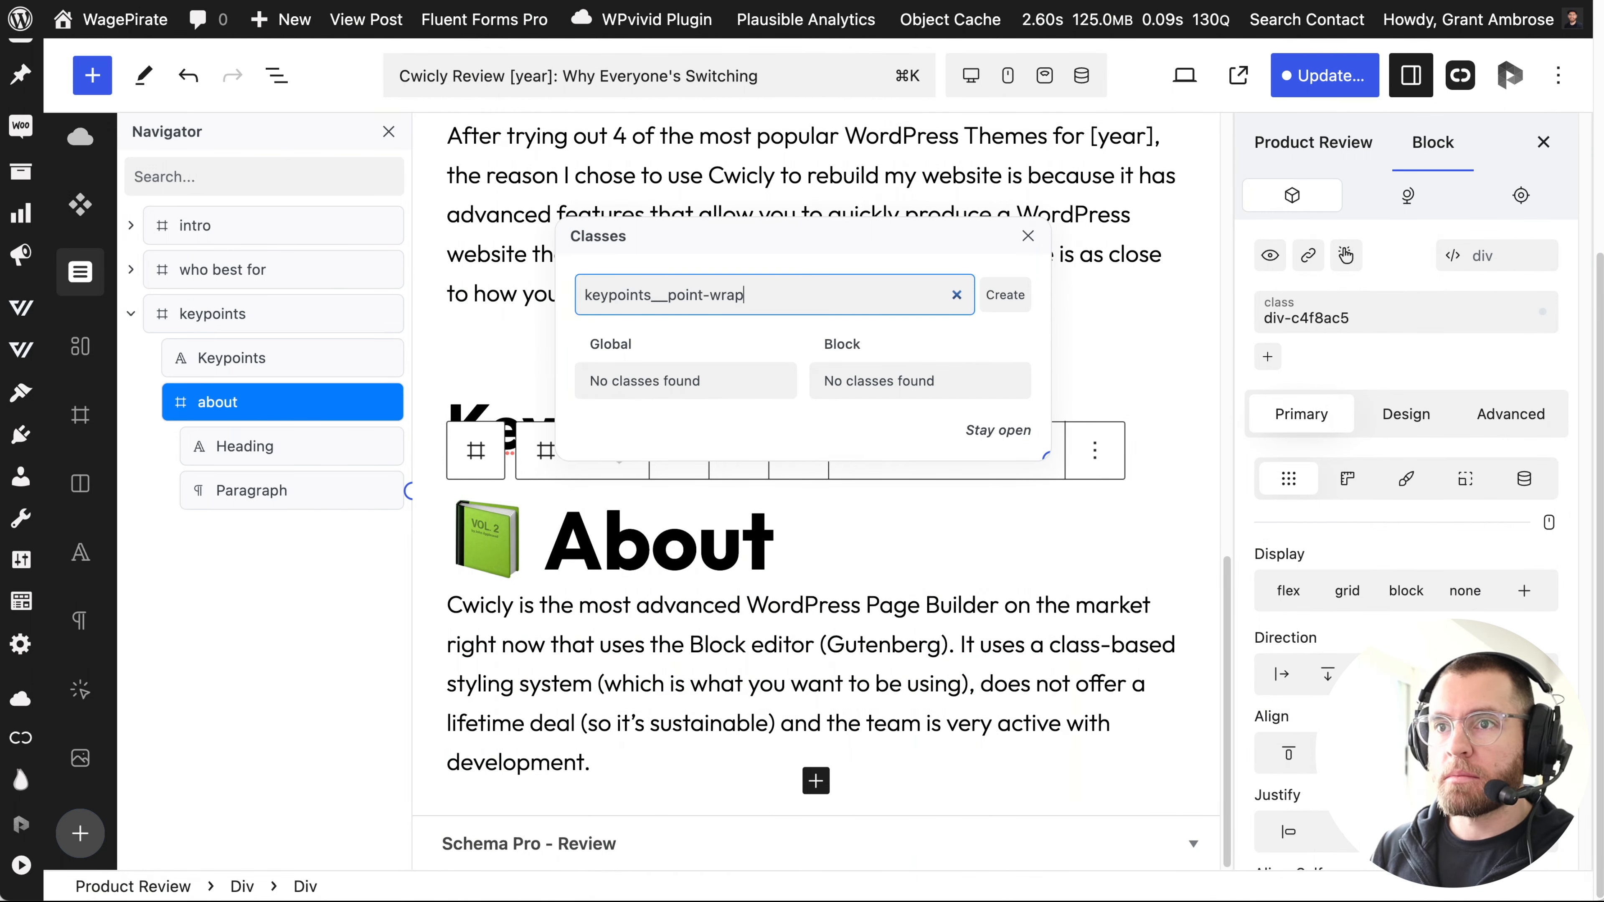
{"action": "key", "text": "Return"}
Create the class keypoints__point-heading on the heading inside the "about" Div.
{"action": "left_click", "coordinate": [249, 446]}
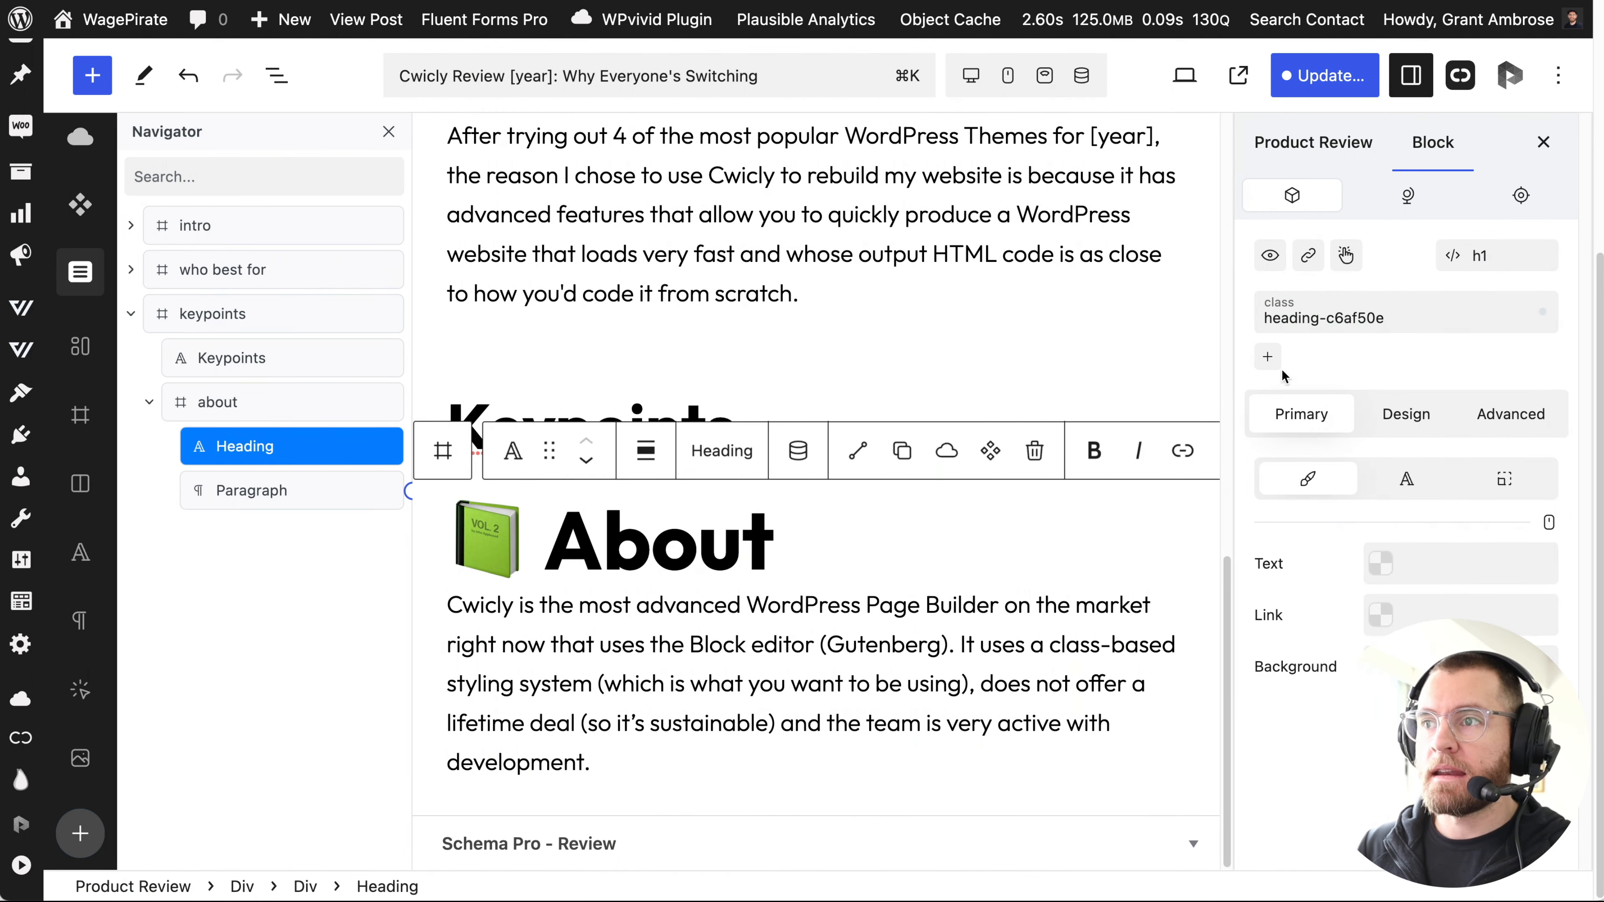
{"action": "left_click", "coordinate": [1269, 357]}
{"action": "type", "text": "keypoints__"}
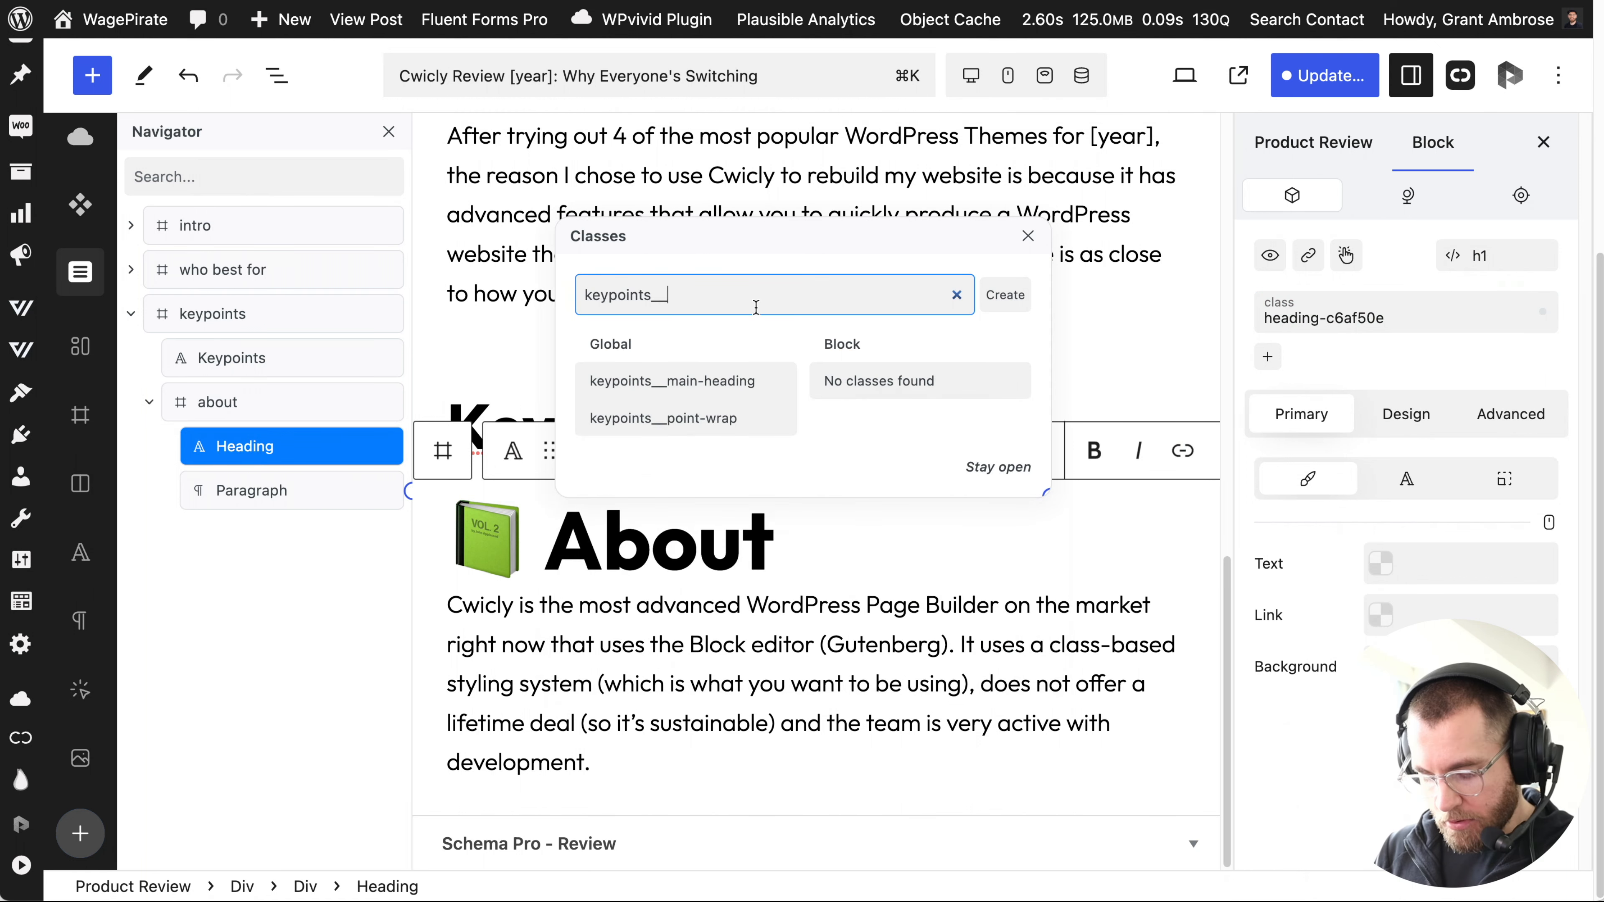
{"action": "type", "text": "point-heading"}
{"action": "key", "text": "Return"}
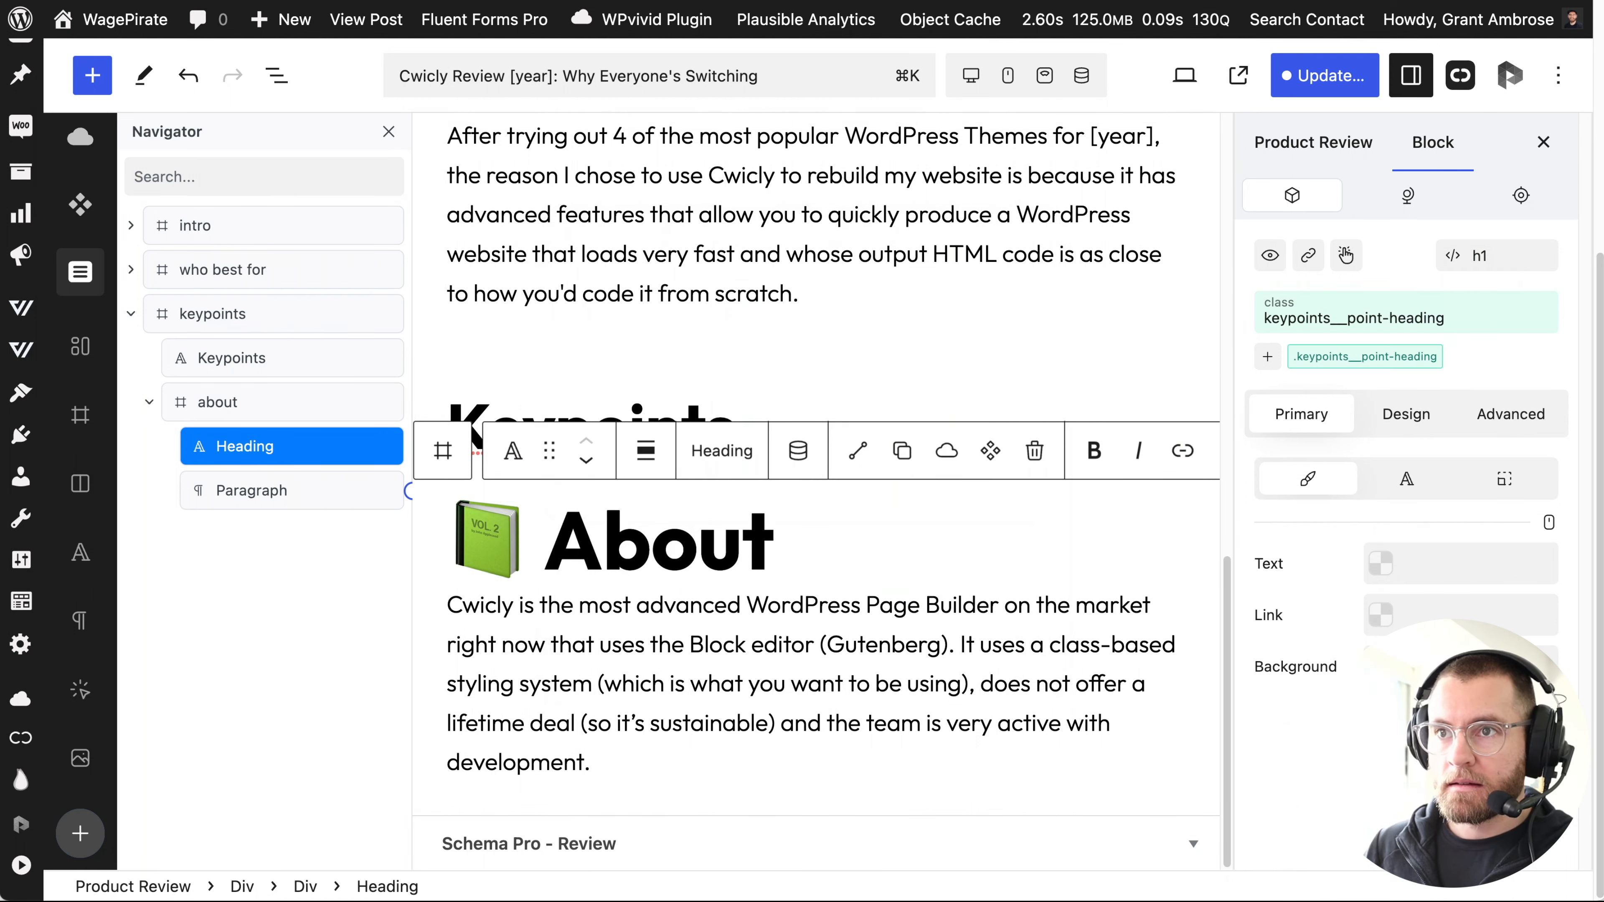
Create the class keypoints__point-text on the paragraph inside the "about" Div.
{"action": "left_click", "coordinate": [249, 491]}
{"action": "left_click", "coordinate": [1268, 359]}
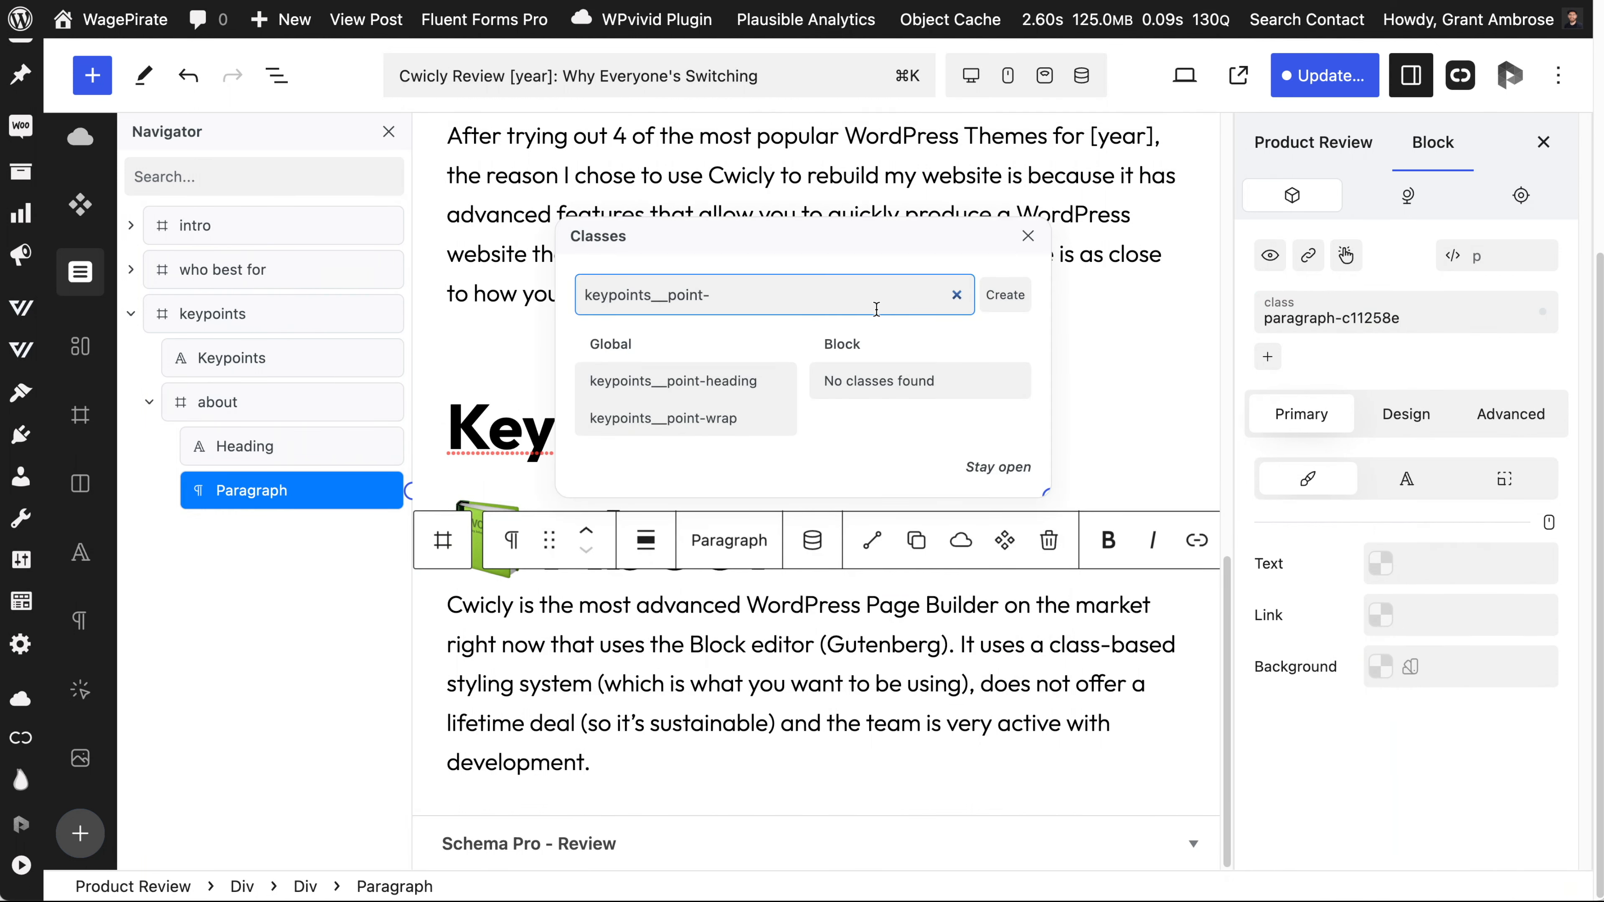
{"action": "type", "text": "text"}
{"action": "key", "text": "Return"}
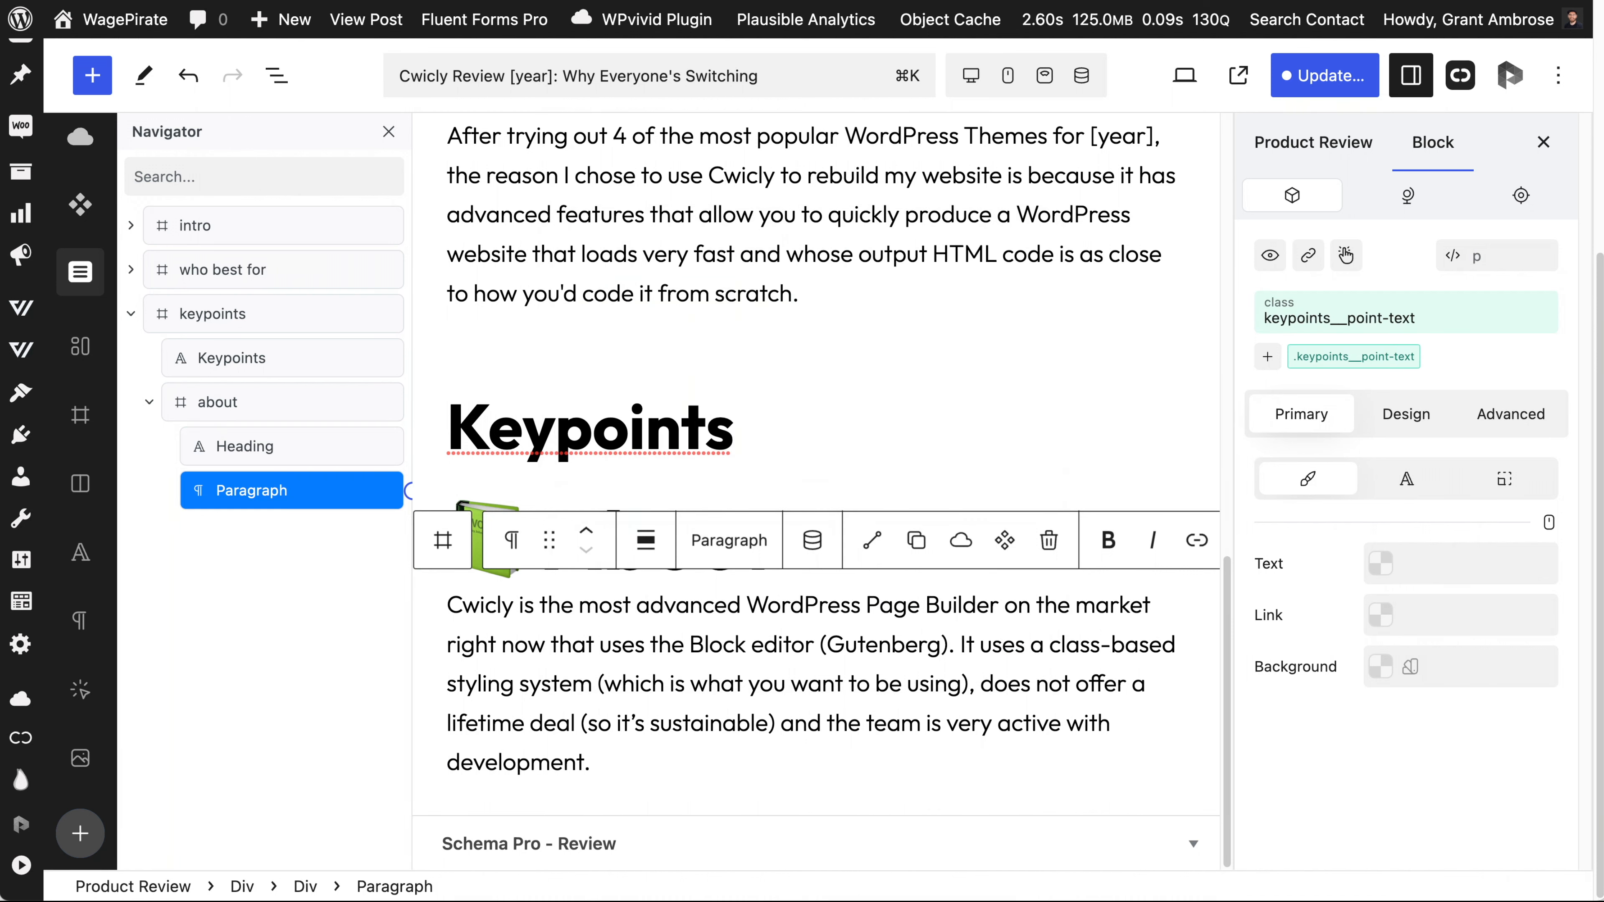
Set the background of the "about" Div's keypoints__point-wrap class to the pale cream global colour, var(--cc-color-6).
{"action": "left_click", "coordinate": [245, 400]}
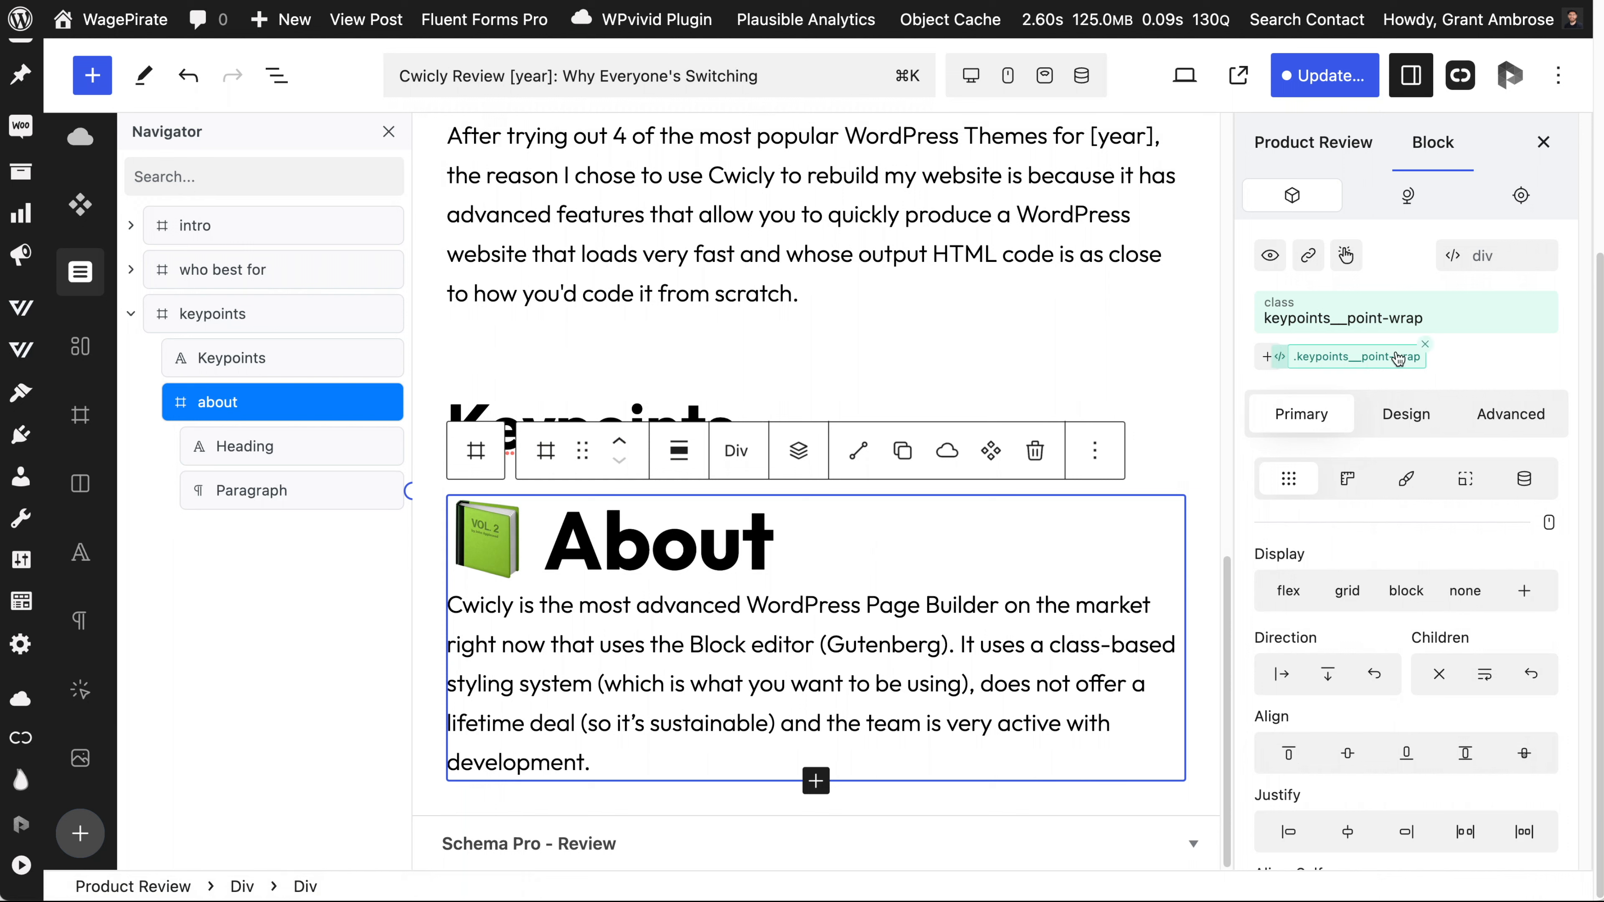
{"action": "left_click", "coordinate": [1419, 417]}
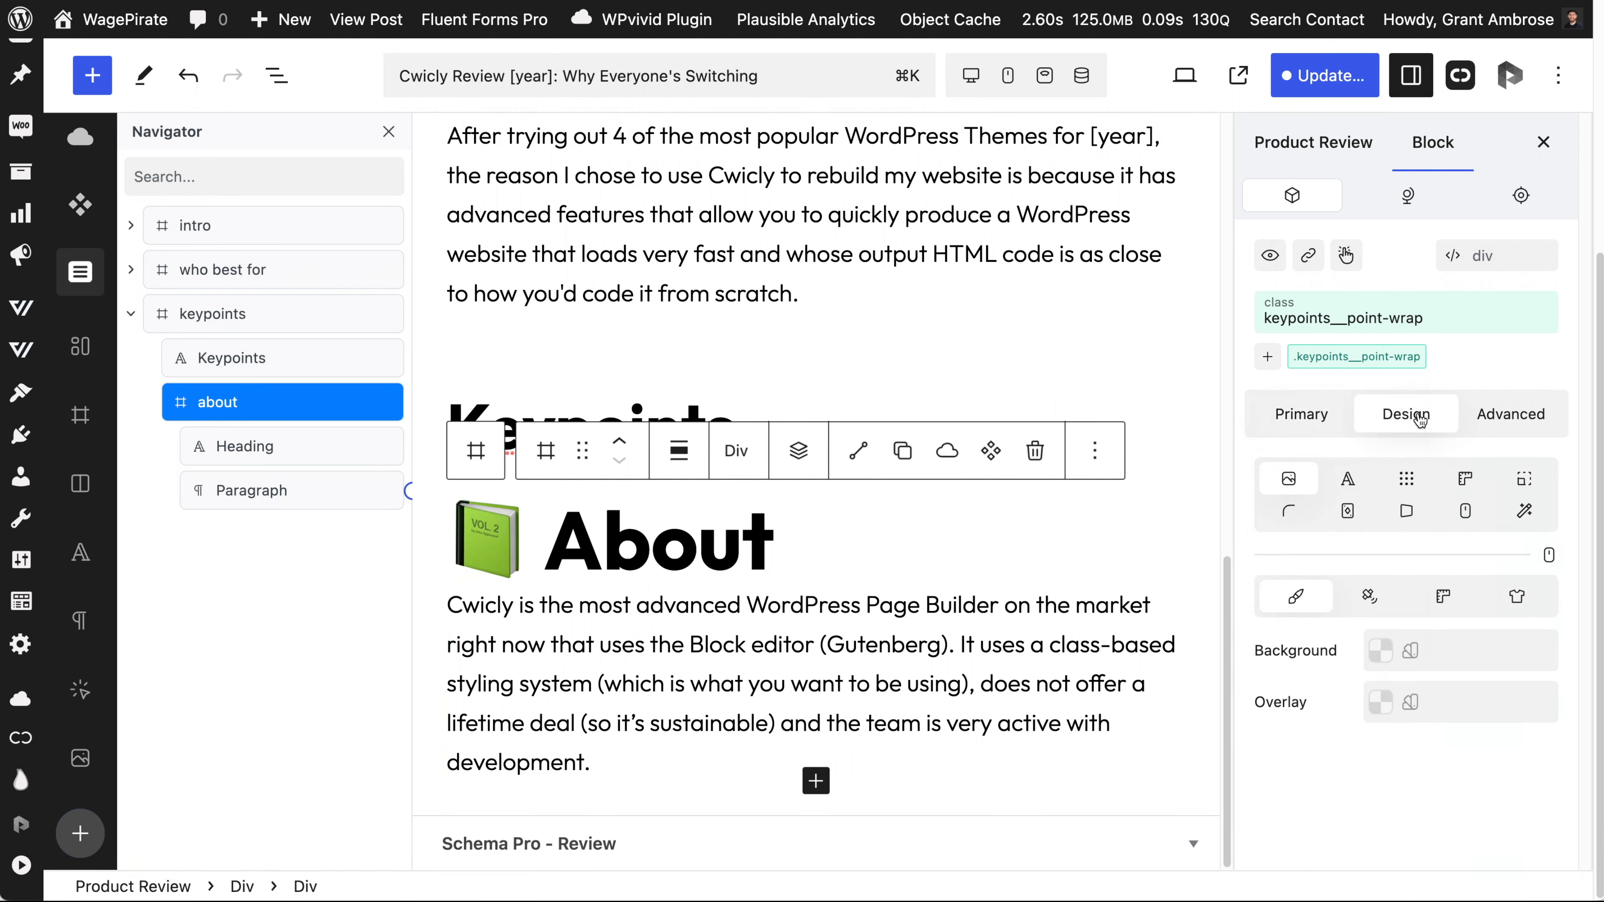
{"action": "left_click", "coordinate": [1381, 650]}
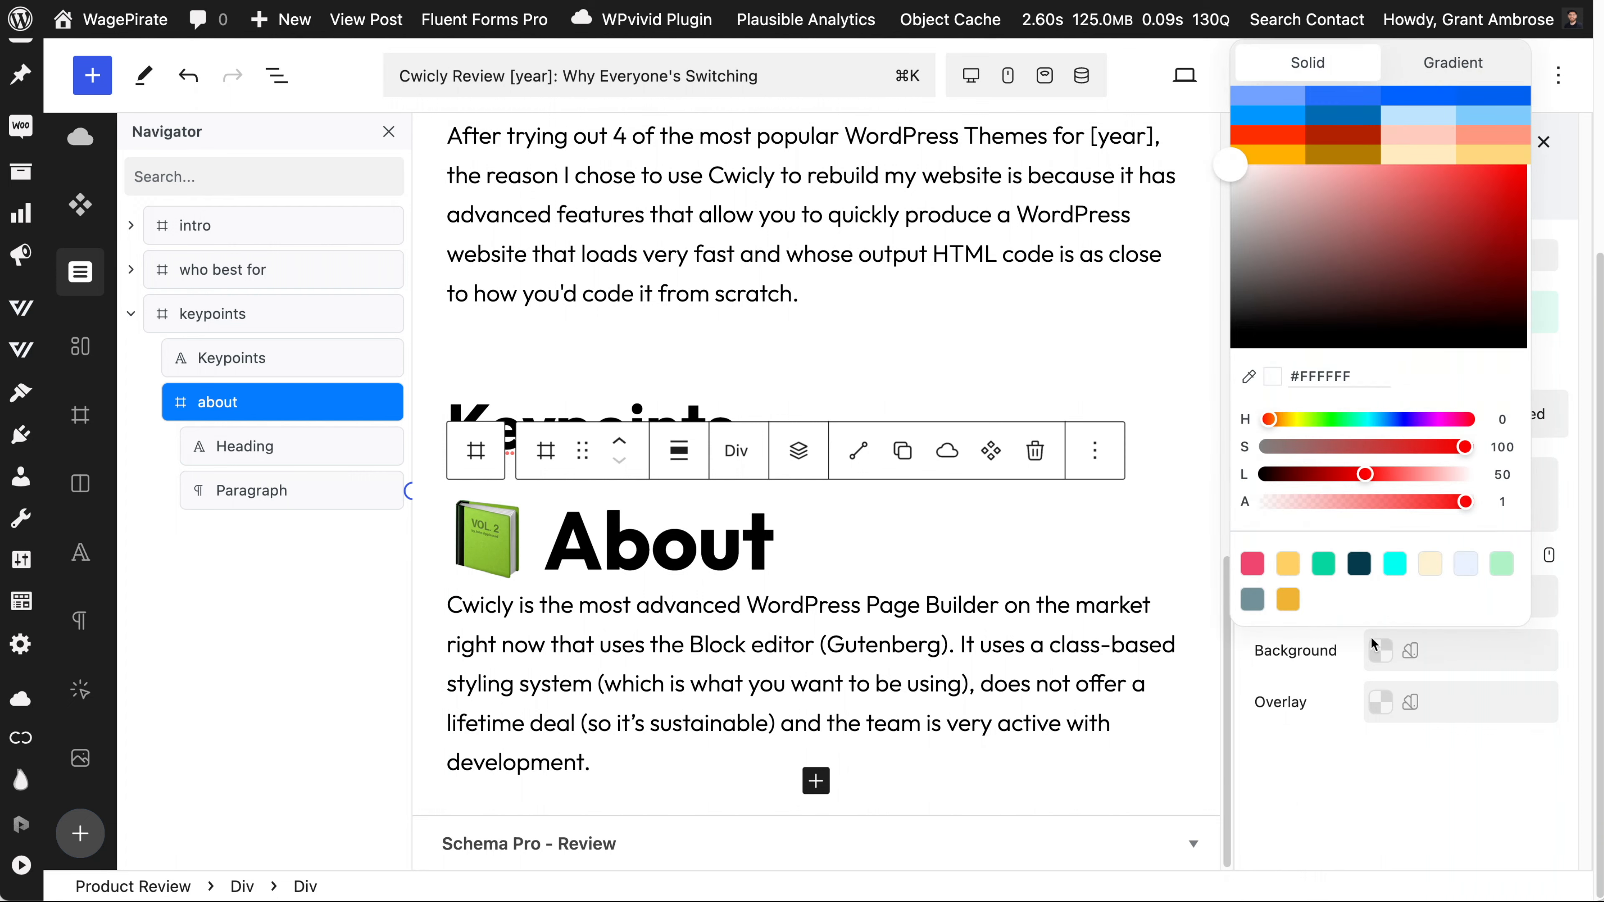
{"action": "left_click", "coordinate": [1428, 567]}
{"action": "left_click", "coordinate": [1420, 737]}
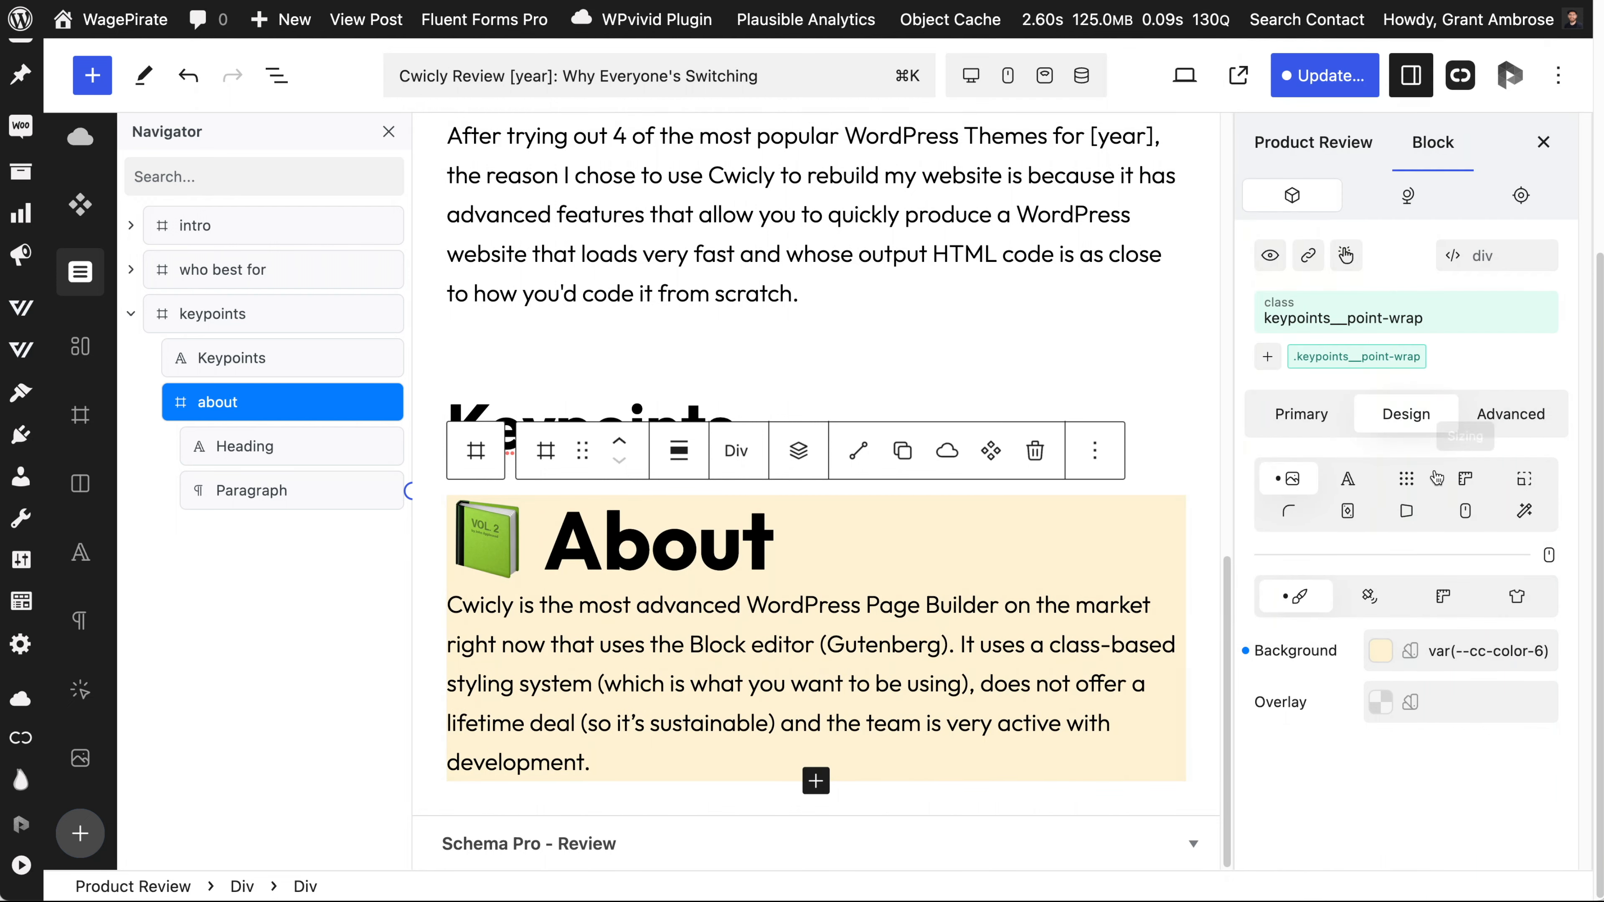
Set the padding of the keypoints__point-wrap class to var(--size-l) on all four sides.
{"action": "left_click", "coordinate": [1524, 478]}
{"action": "scroll", "coordinate": [1406, 655], "scroll_direction": "down", "scroll_amount": 2}
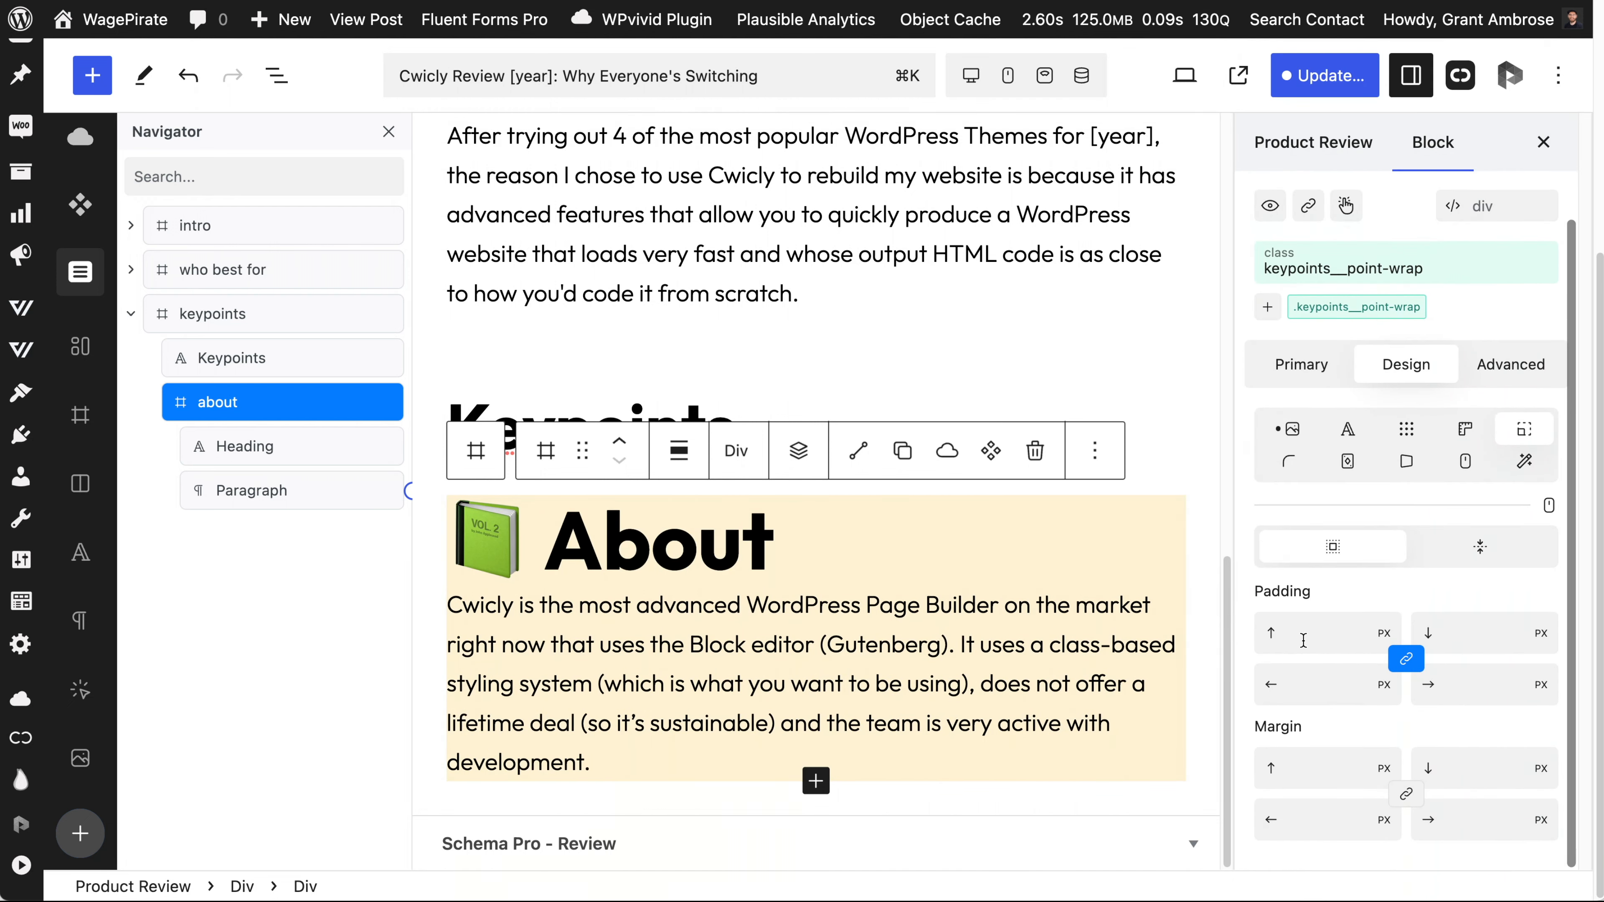
{"action": "left_click", "coordinate": [1303, 640]}
{"action": "type", "text": "var("}
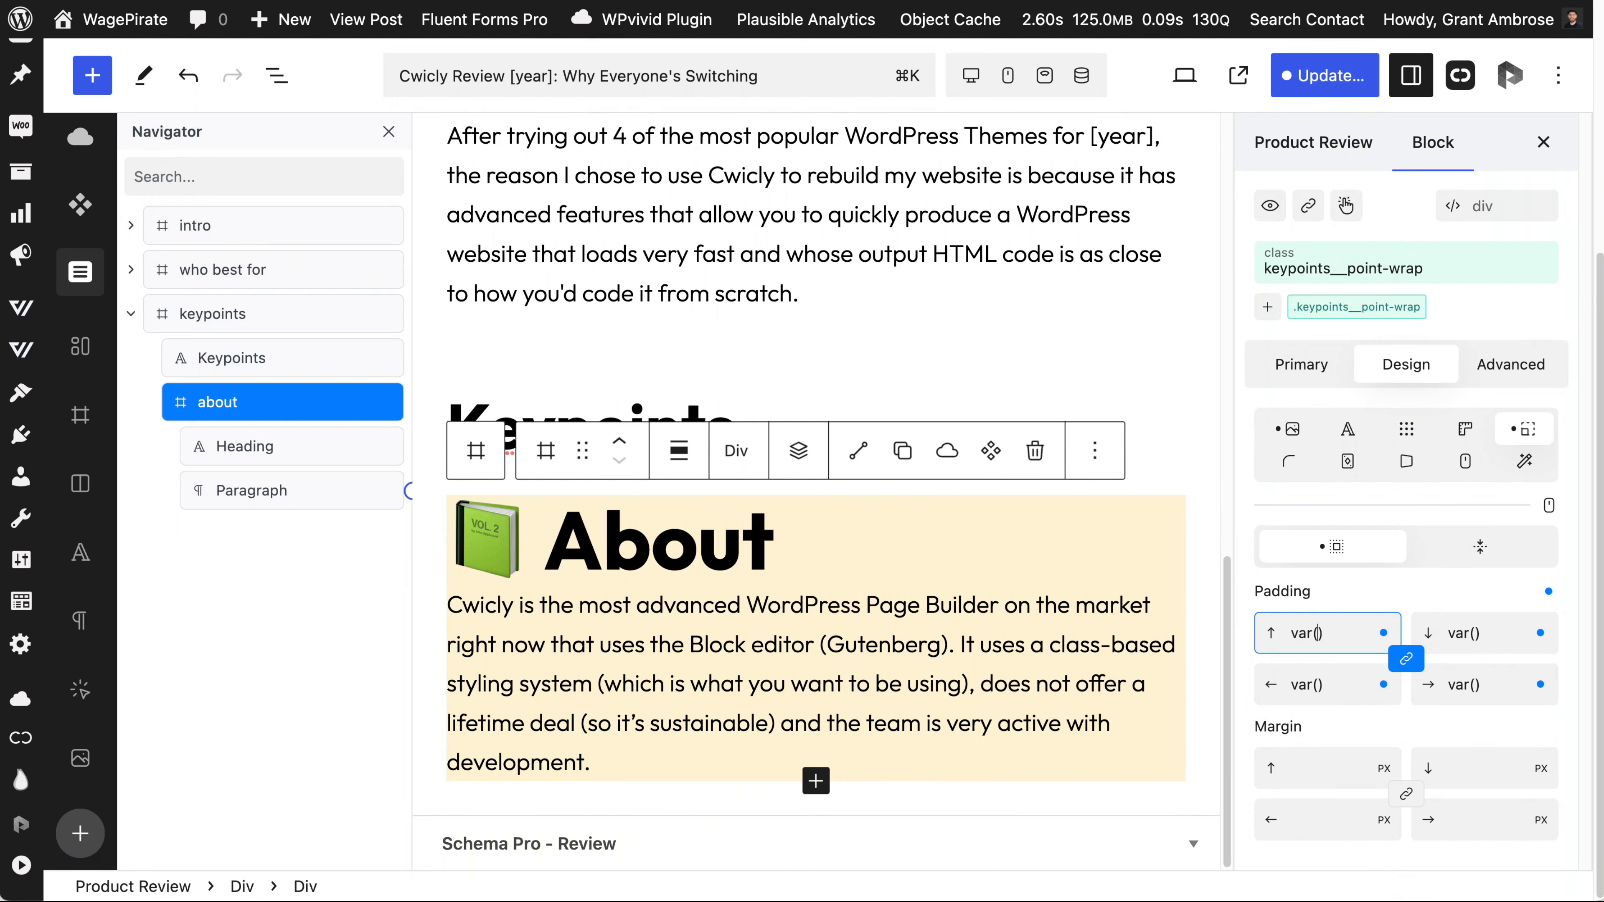
{"action": "type", "text": "--size-l"}
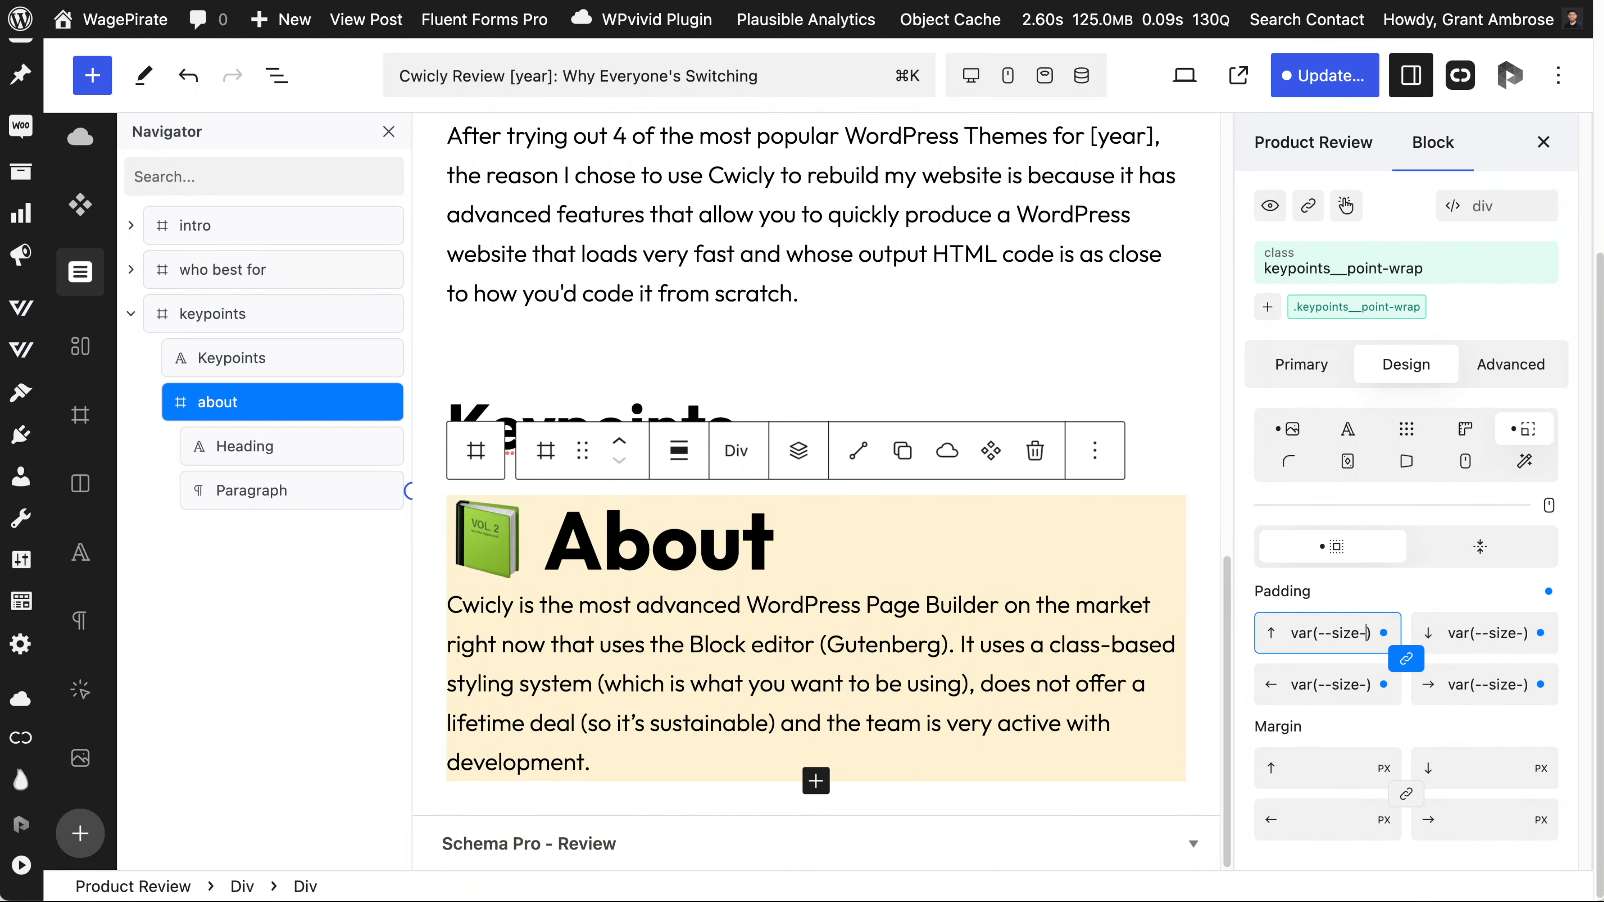
{"action": "scroll", "coordinate": [1069, 666], "scroll_direction": "down", "scroll_amount": 2}
Set the border radius of the keypoints__point-wrap class to var(--size-m) on all four corners.
{"action": "left_click", "coordinate": [1288, 461]}
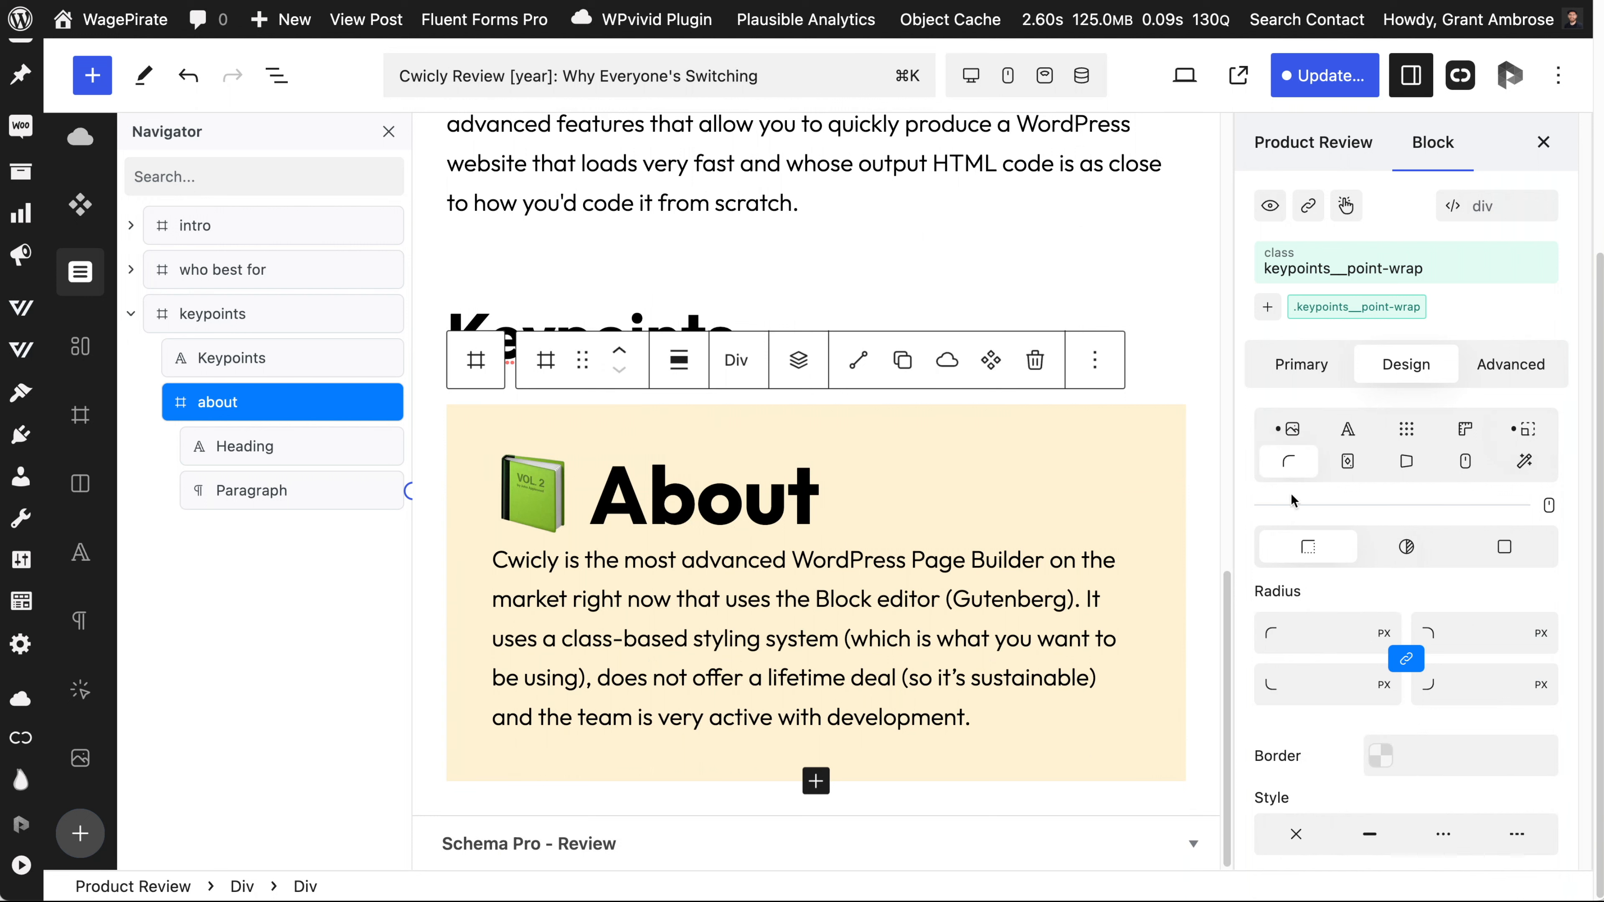
{"action": "left_click", "coordinate": [1303, 638]}
{"action": "type", "text": "var(--size-m"}
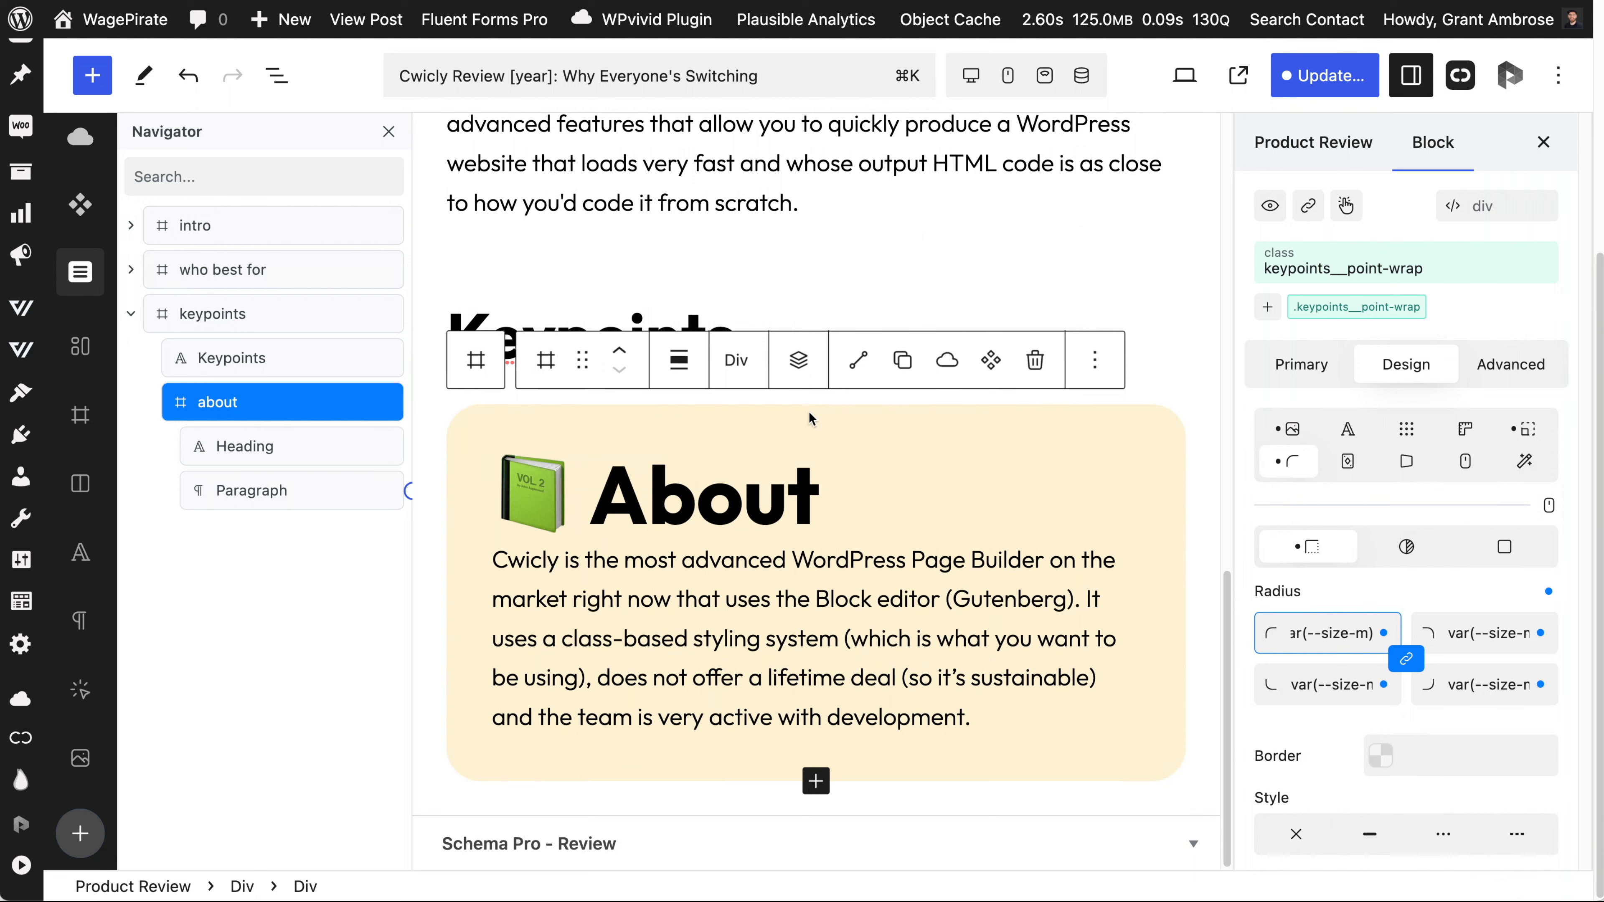
Make the keypoints__point-wrap class a vertical flex container with a row gap of var(--size-xs).
{"action": "left_click", "coordinate": [1407, 429]}
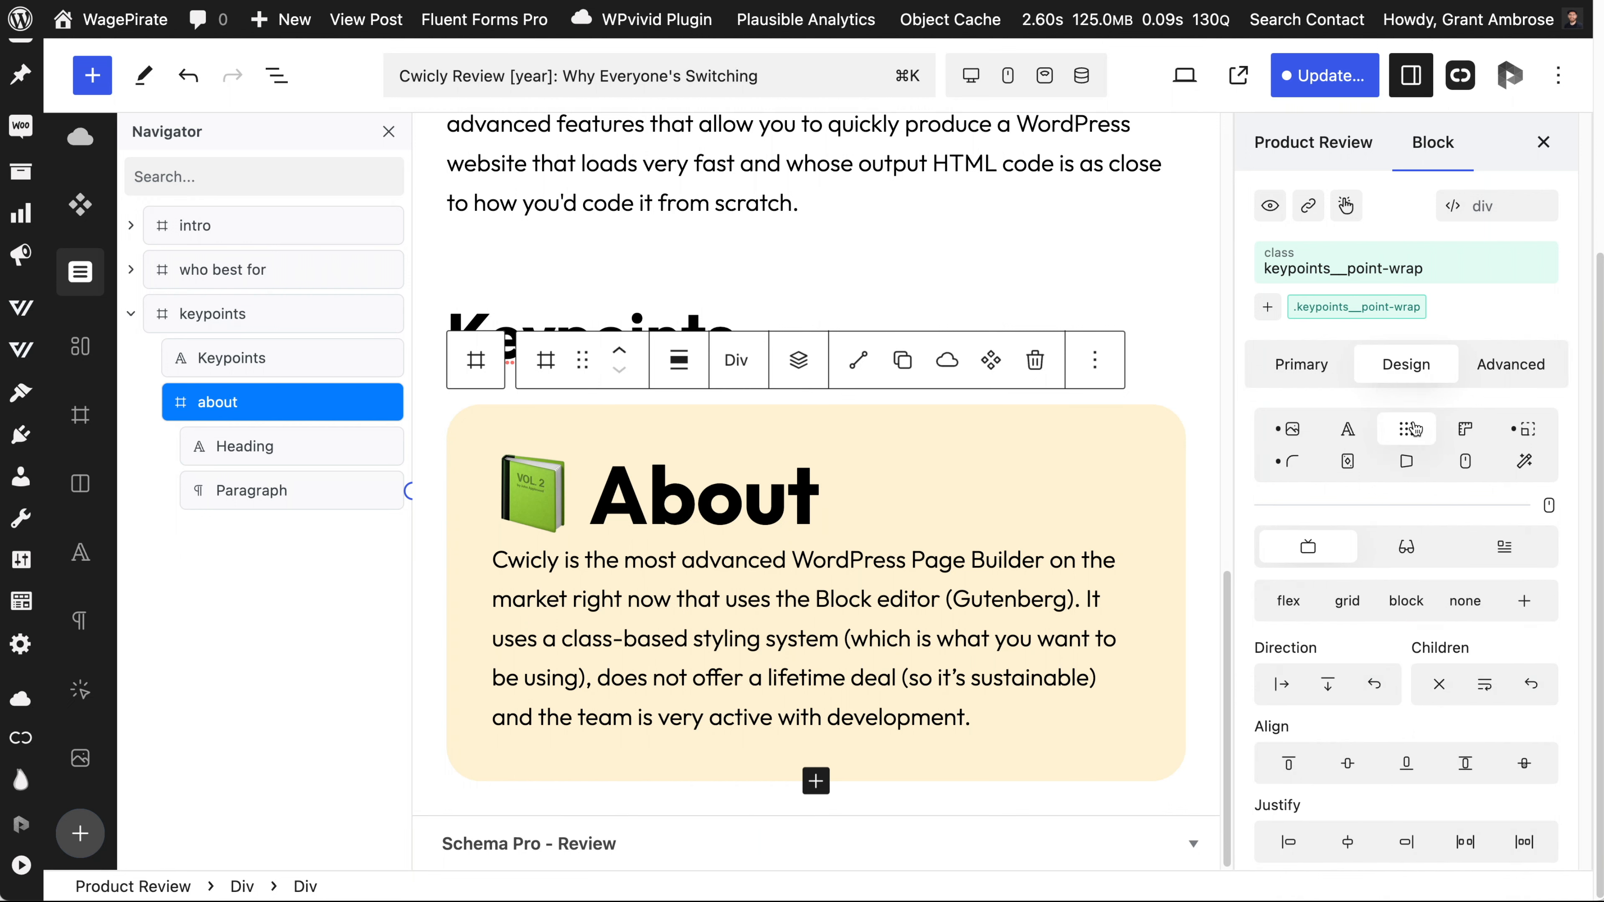
{"action": "left_click", "coordinate": [1288, 601]}
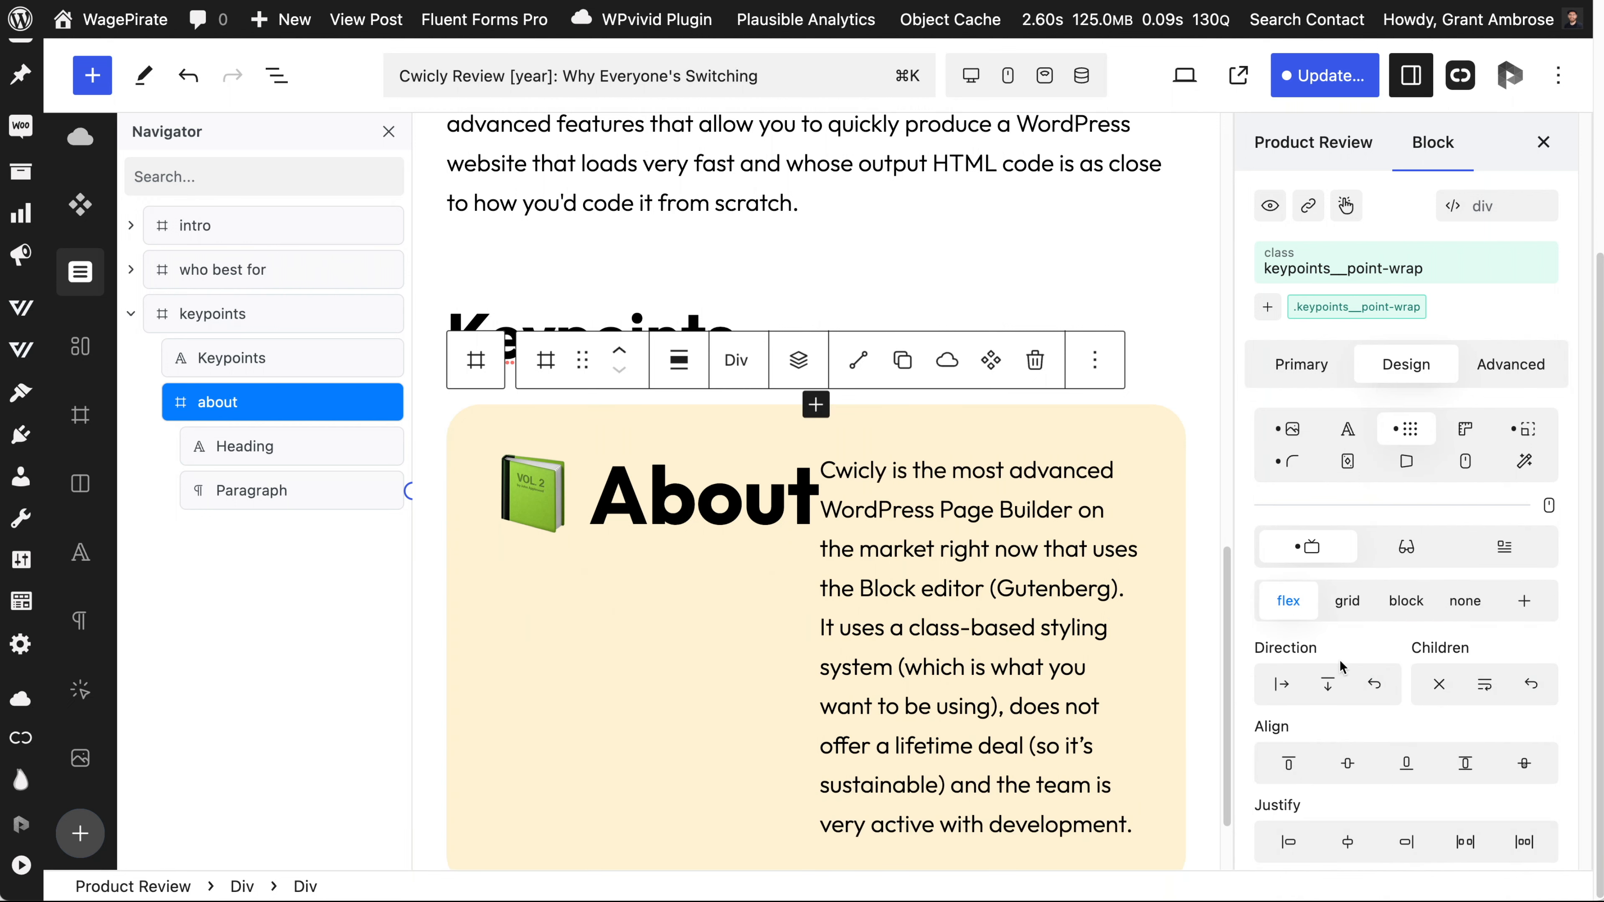
{"action": "left_click", "coordinate": [1334, 682]}
{"action": "scroll", "coordinate": [1329, 695], "scroll_direction": "down", "scroll_amount": 4}
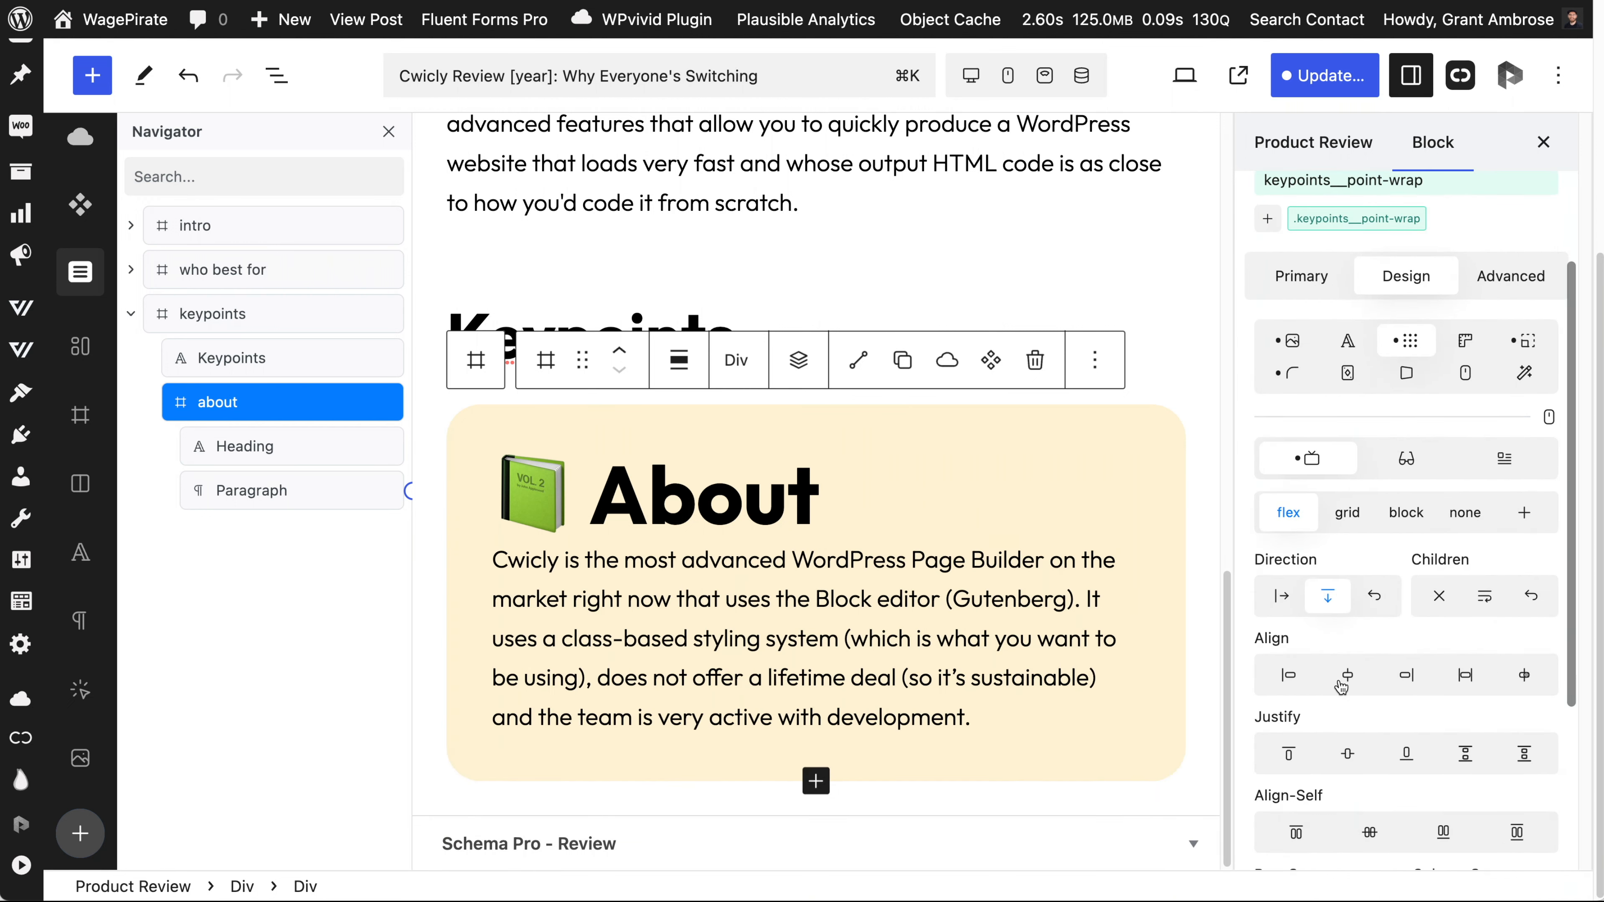
{"action": "left_click", "coordinate": [1326, 723]}
{"action": "type", "text": "var()"}
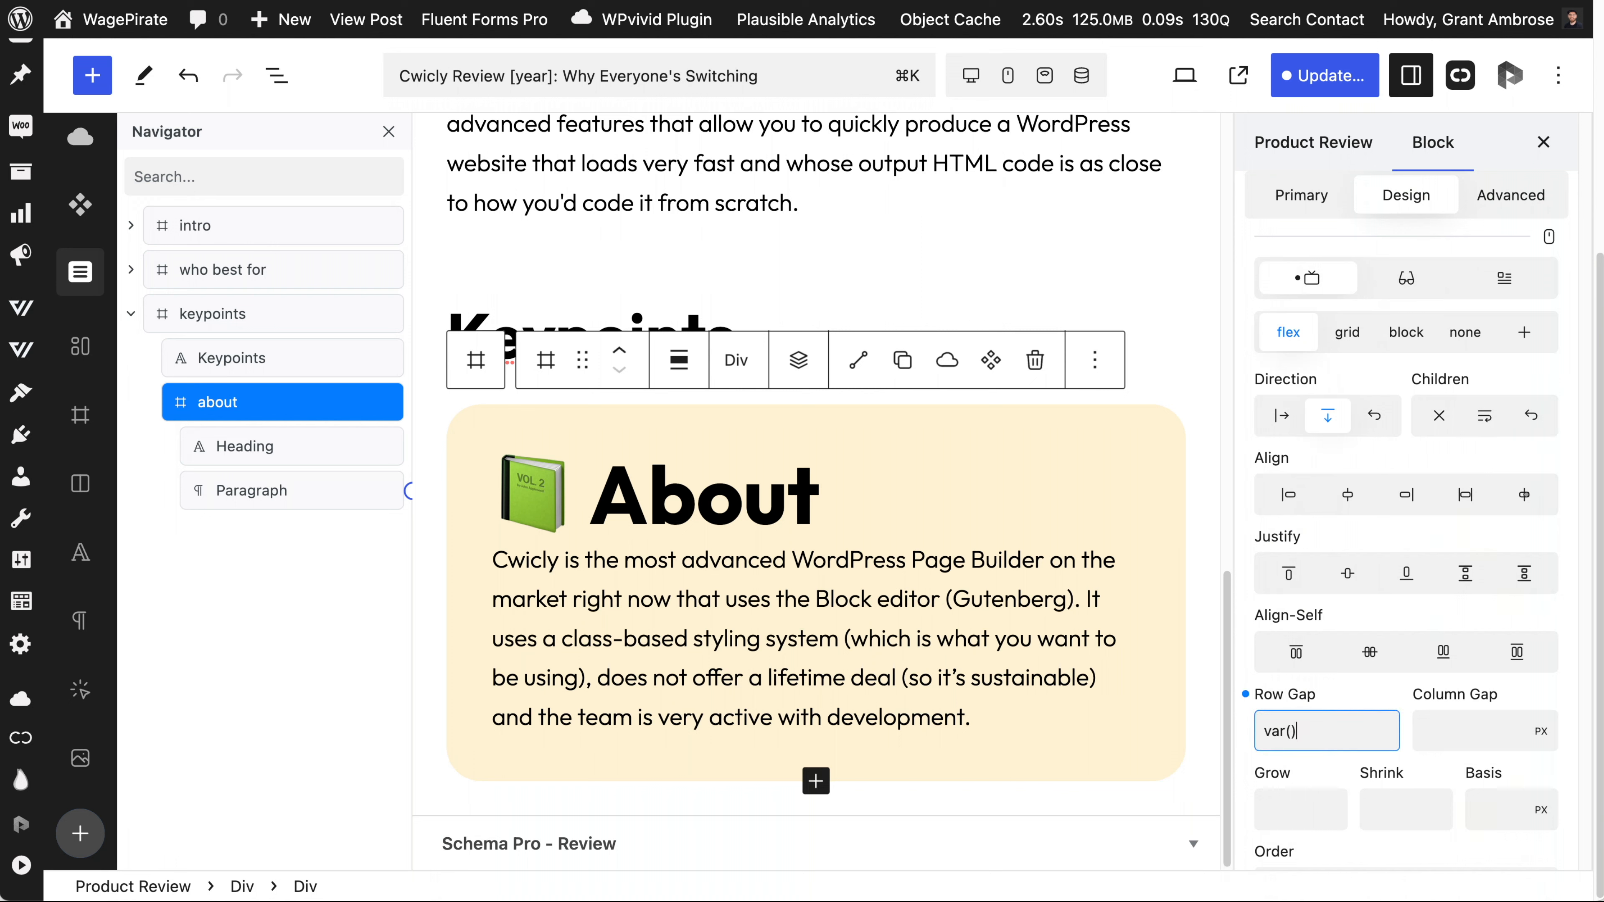
{"action": "type", "text": "--size-xs"}
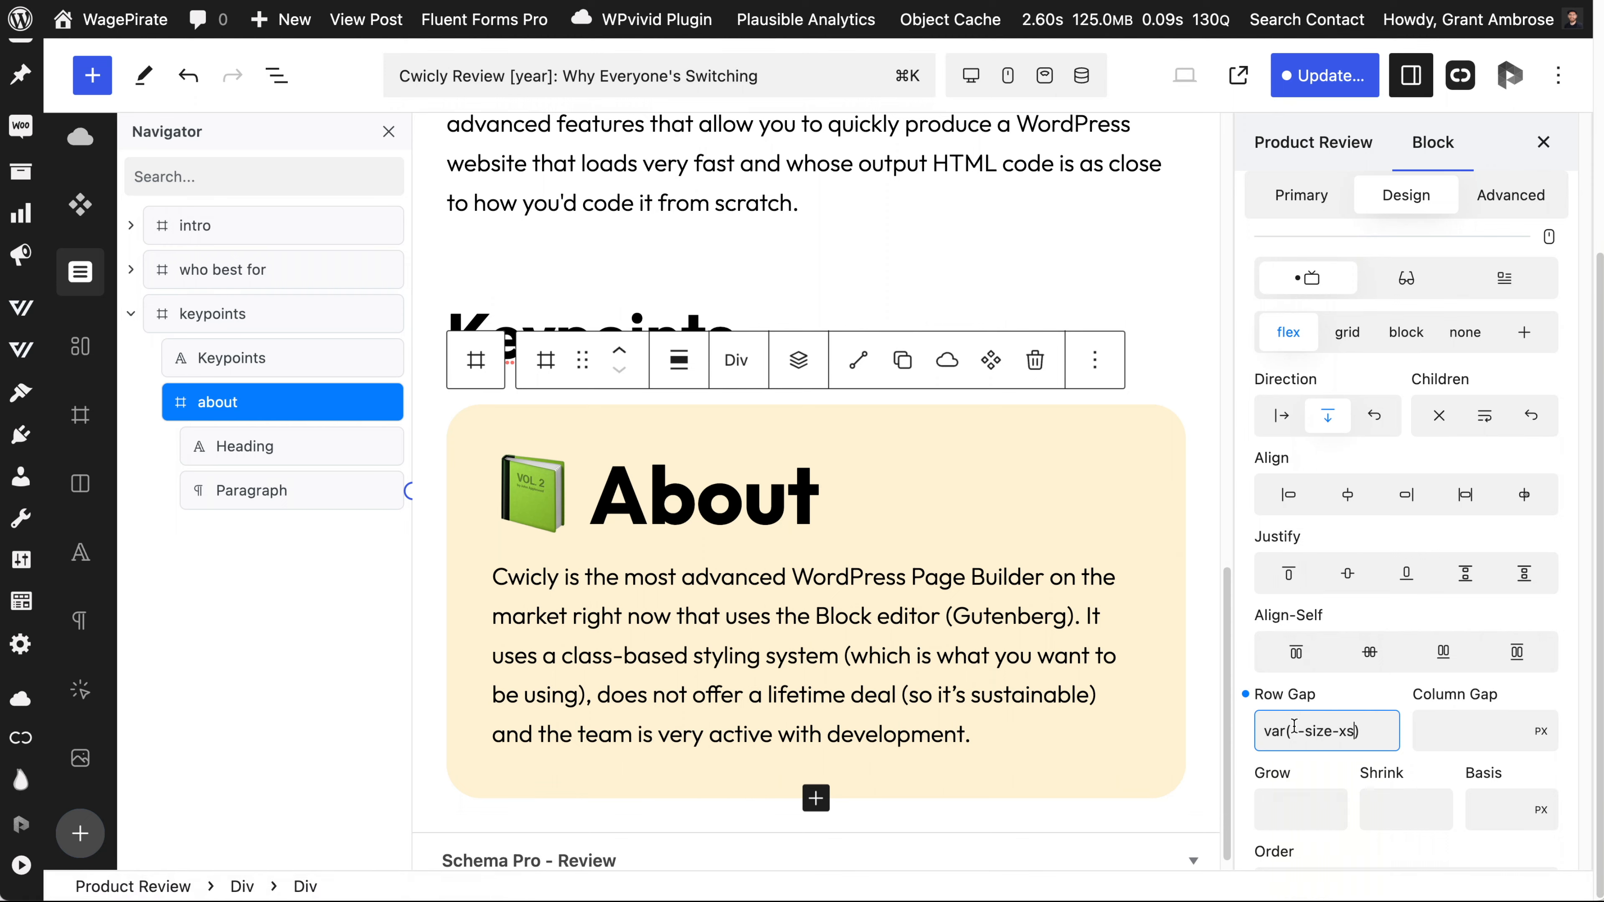
Change the HTML tag of the heading inside the "about" Div to h3.
{"action": "left_click", "coordinate": [273, 449]}
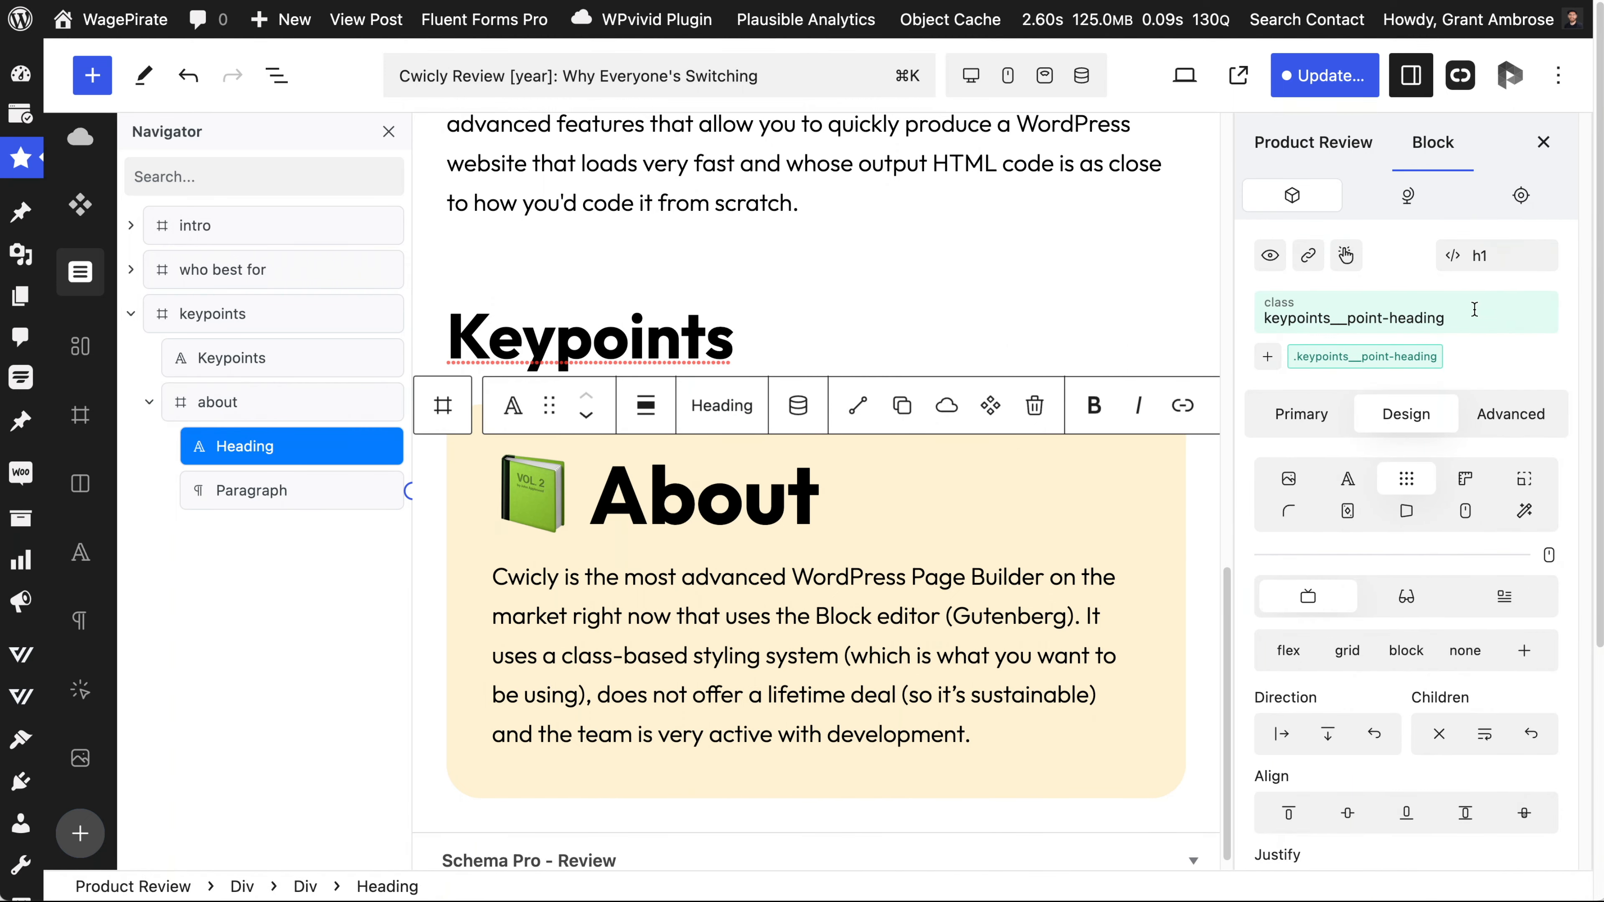
{"action": "left_click", "coordinate": [1487, 255]}
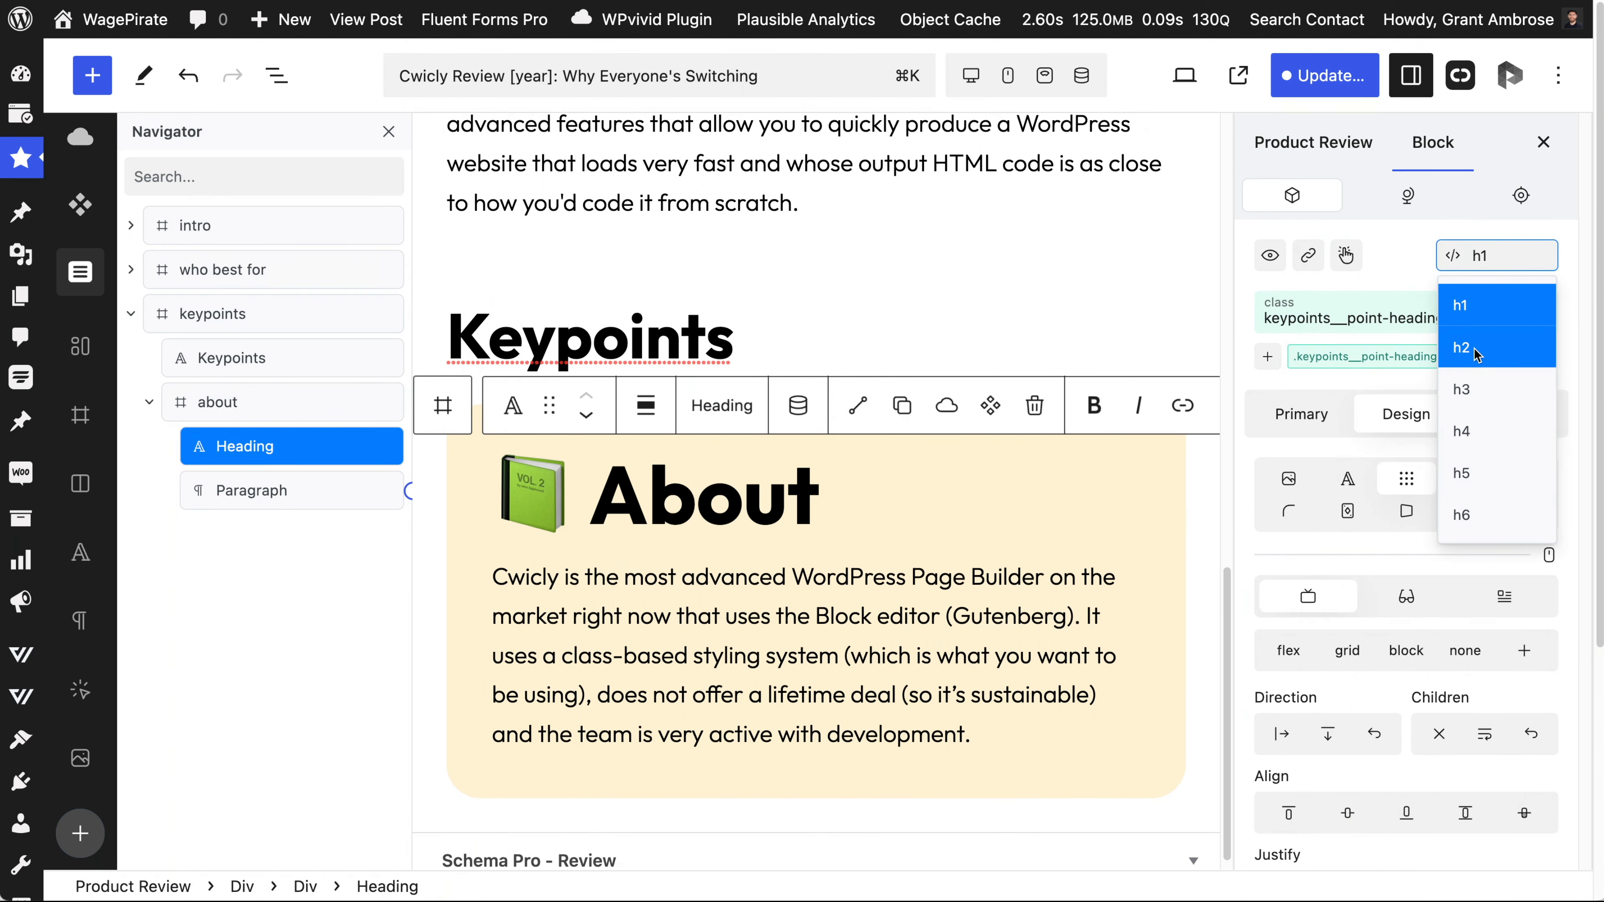
{"action": "left_click", "coordinate": [1477, 383]}
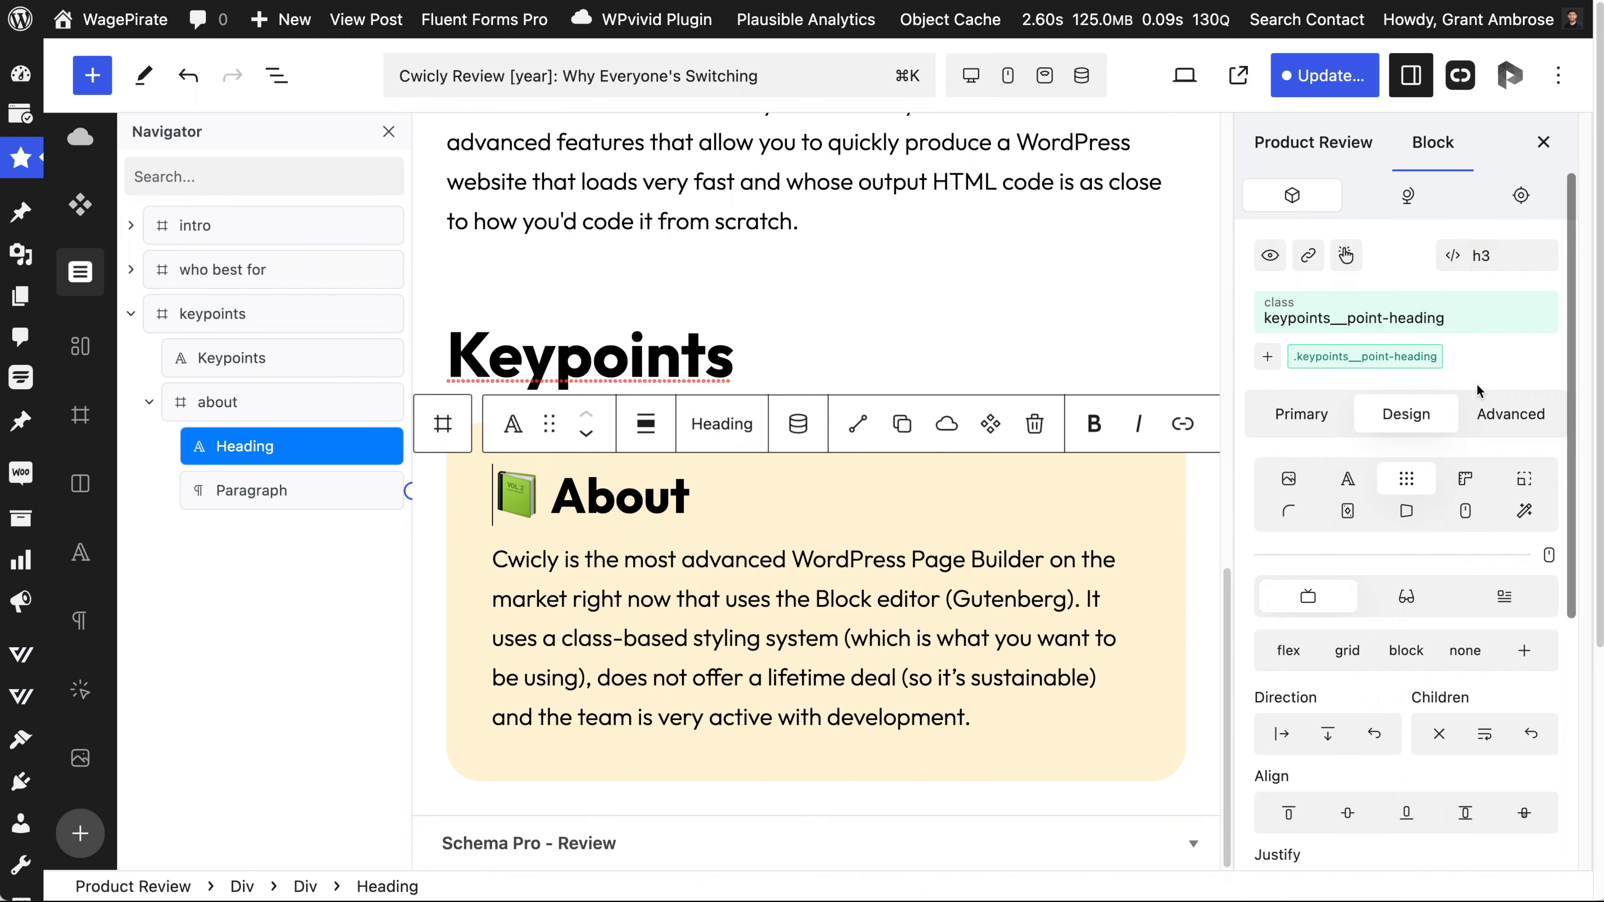
Set the font size of the keypoints__point-heading class to var(--h4-fontsize) and save the post along with its global classes.
{"action": "left_click", "coordinate": [1349, 480]}
{"action": "scroll", "coordinate": [1400, 664], "scroll_direction": "down", "scroll_amount": 3}
{"action": "left_click", "coordinate": [1392, 654]}
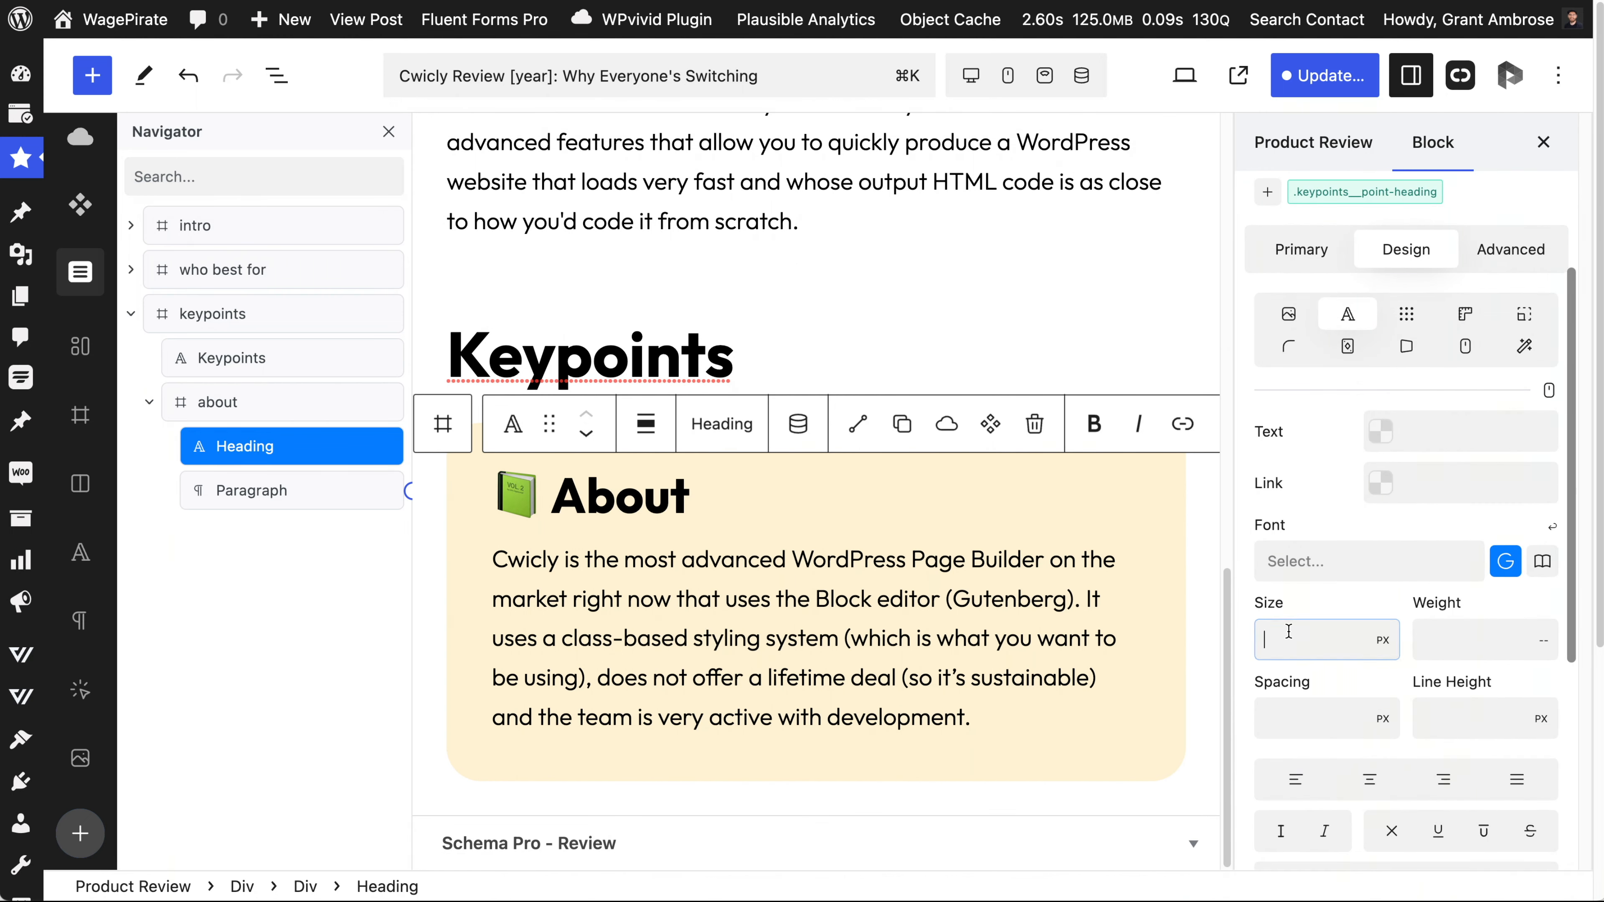
{"action": "type", "text": "var()"}
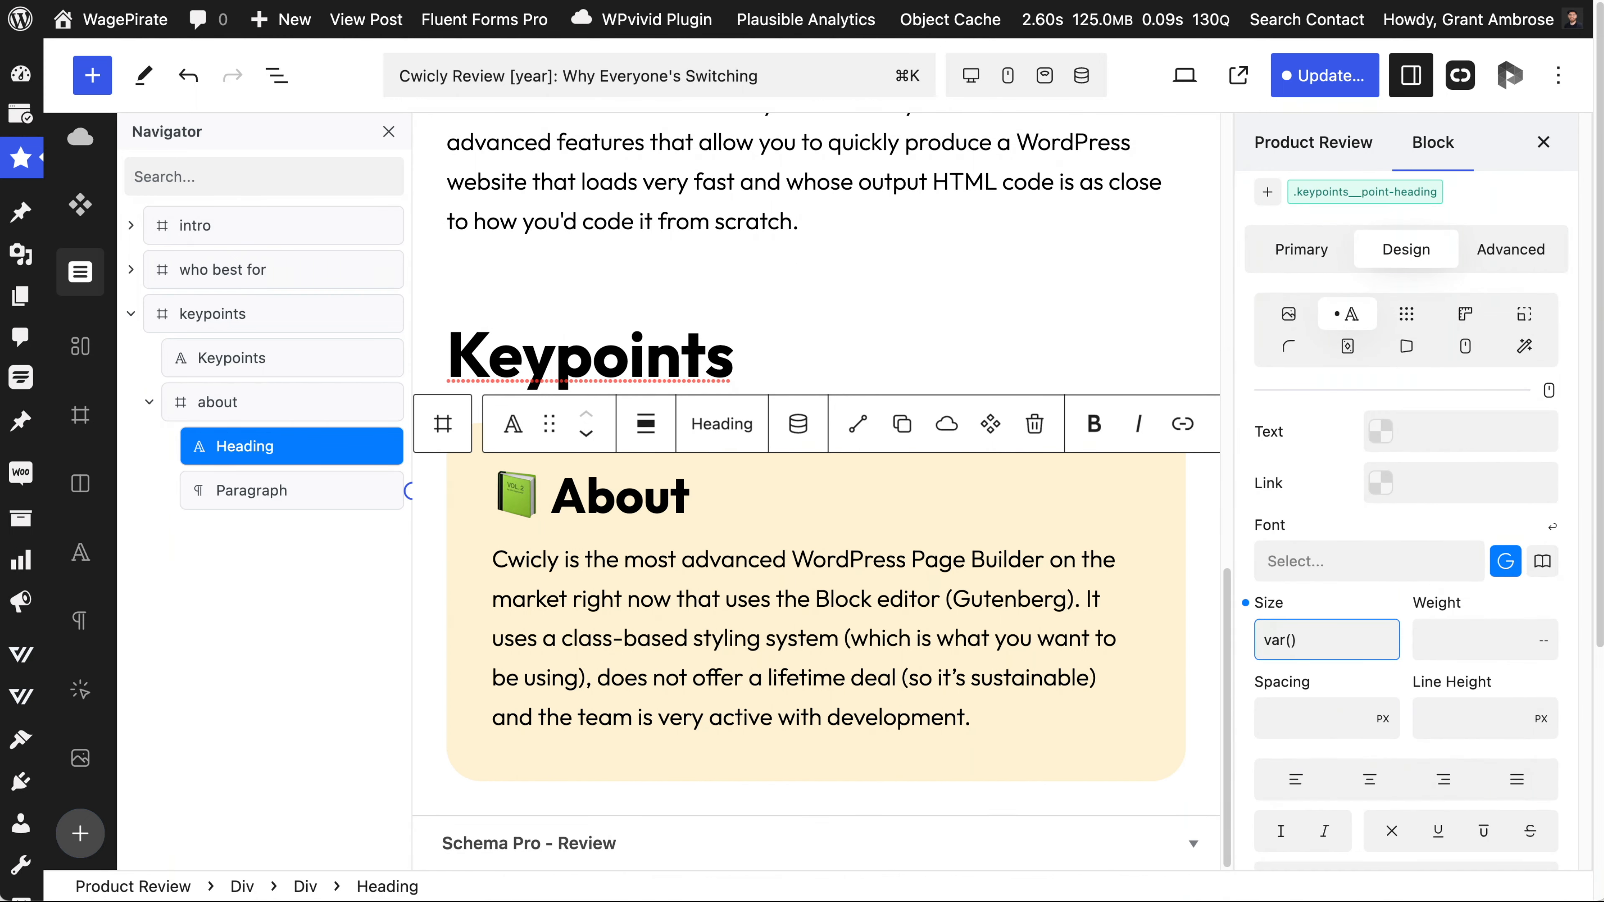
{"action": "type", "text": "--h4-fontsize"}
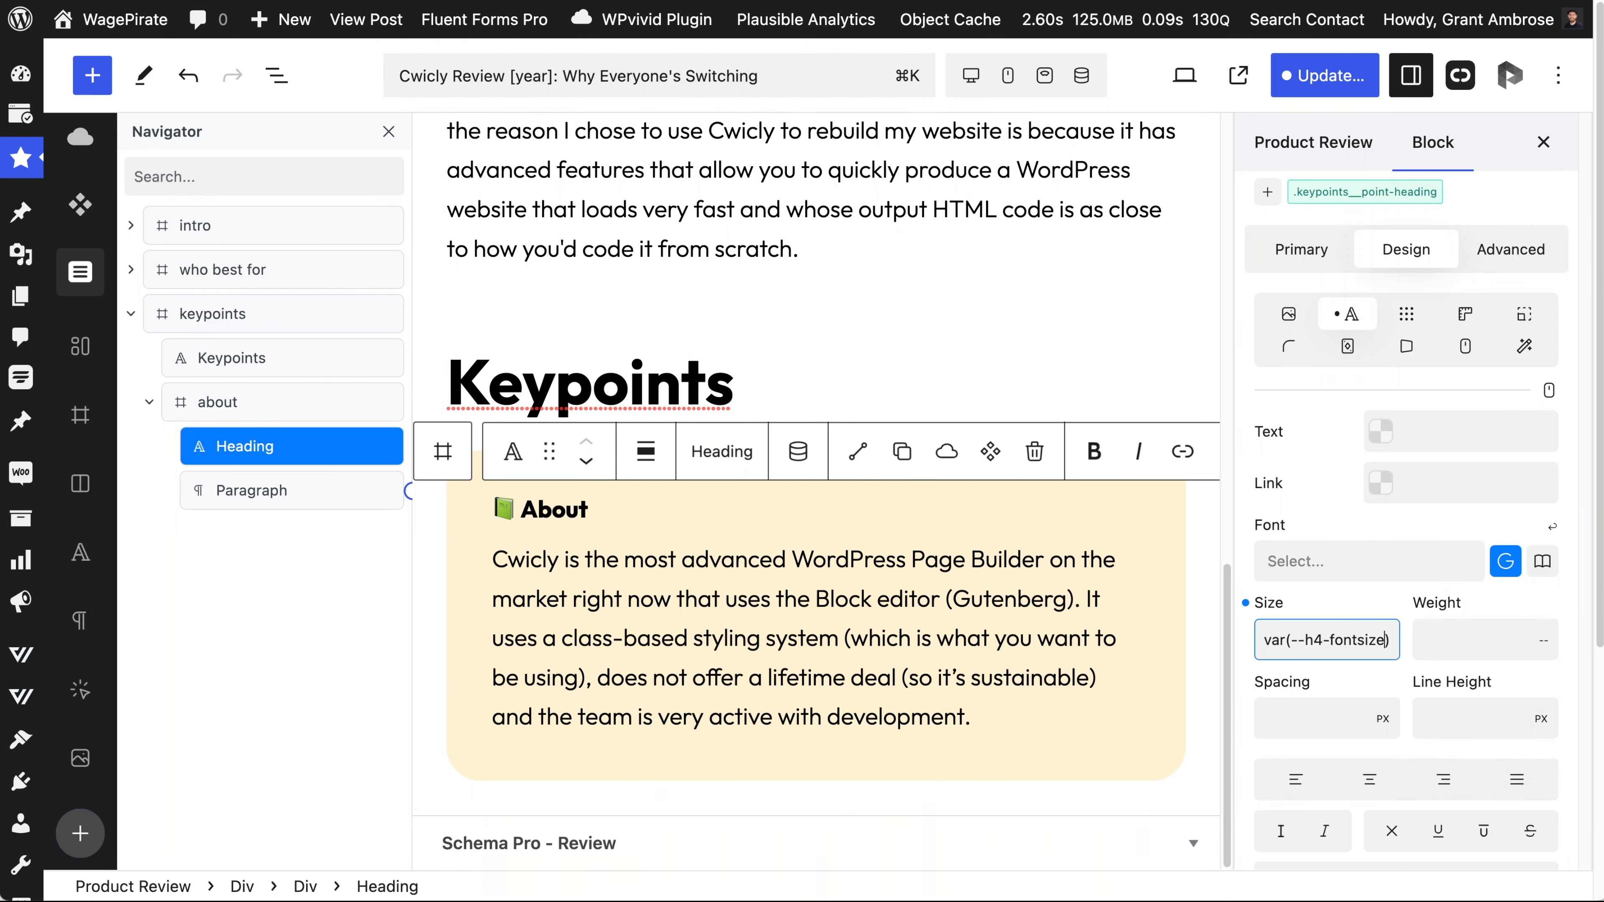
{"action": "left_click", "coordinate": [1321, 79]}
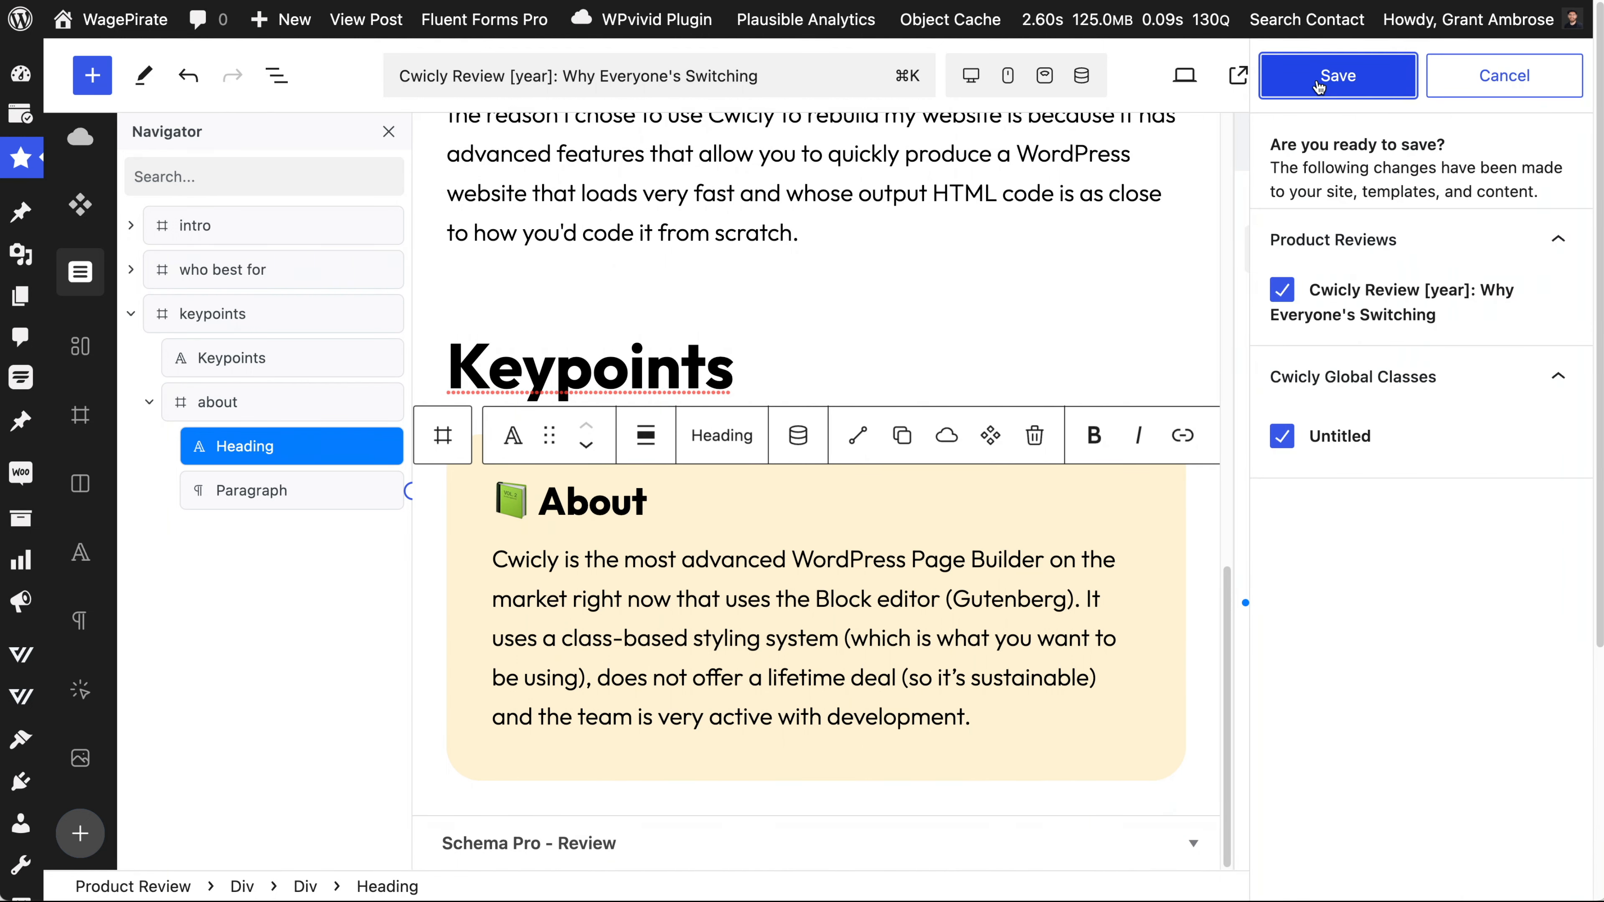
{"action": "left_click", "coordinate": [1321, 82]}
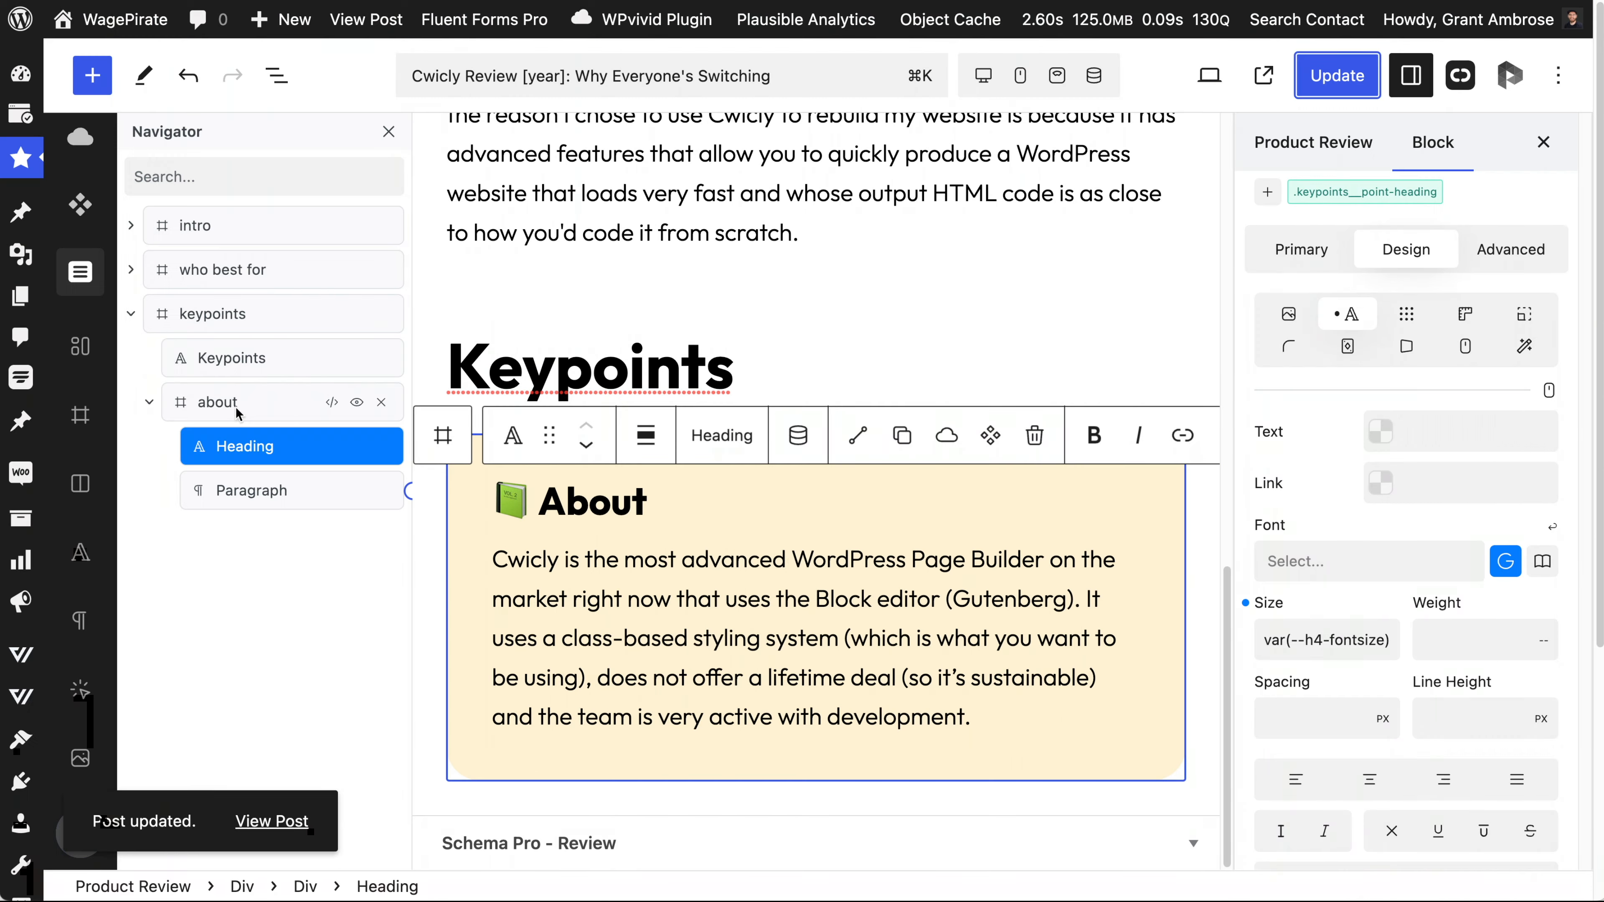
Create a duplicate of the "about" Div named "pricing" with the heading "💵 Pricing".
{"action": "left_click", "coordinate": [236, 405]}
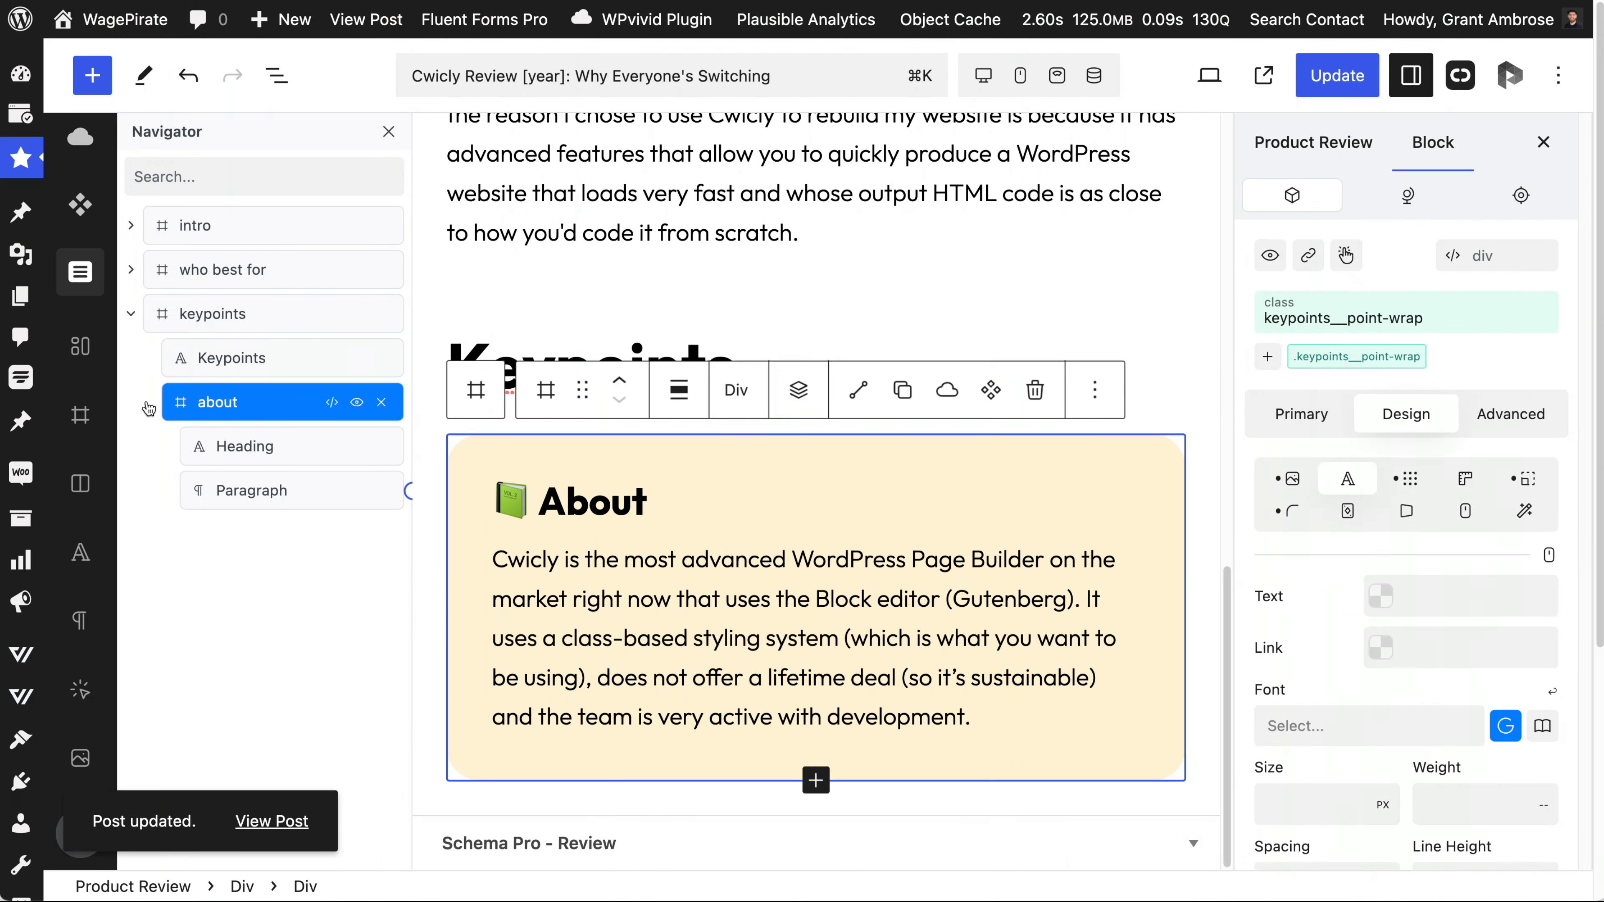
{"action": "left_click", "coordinate": [156, 404]}
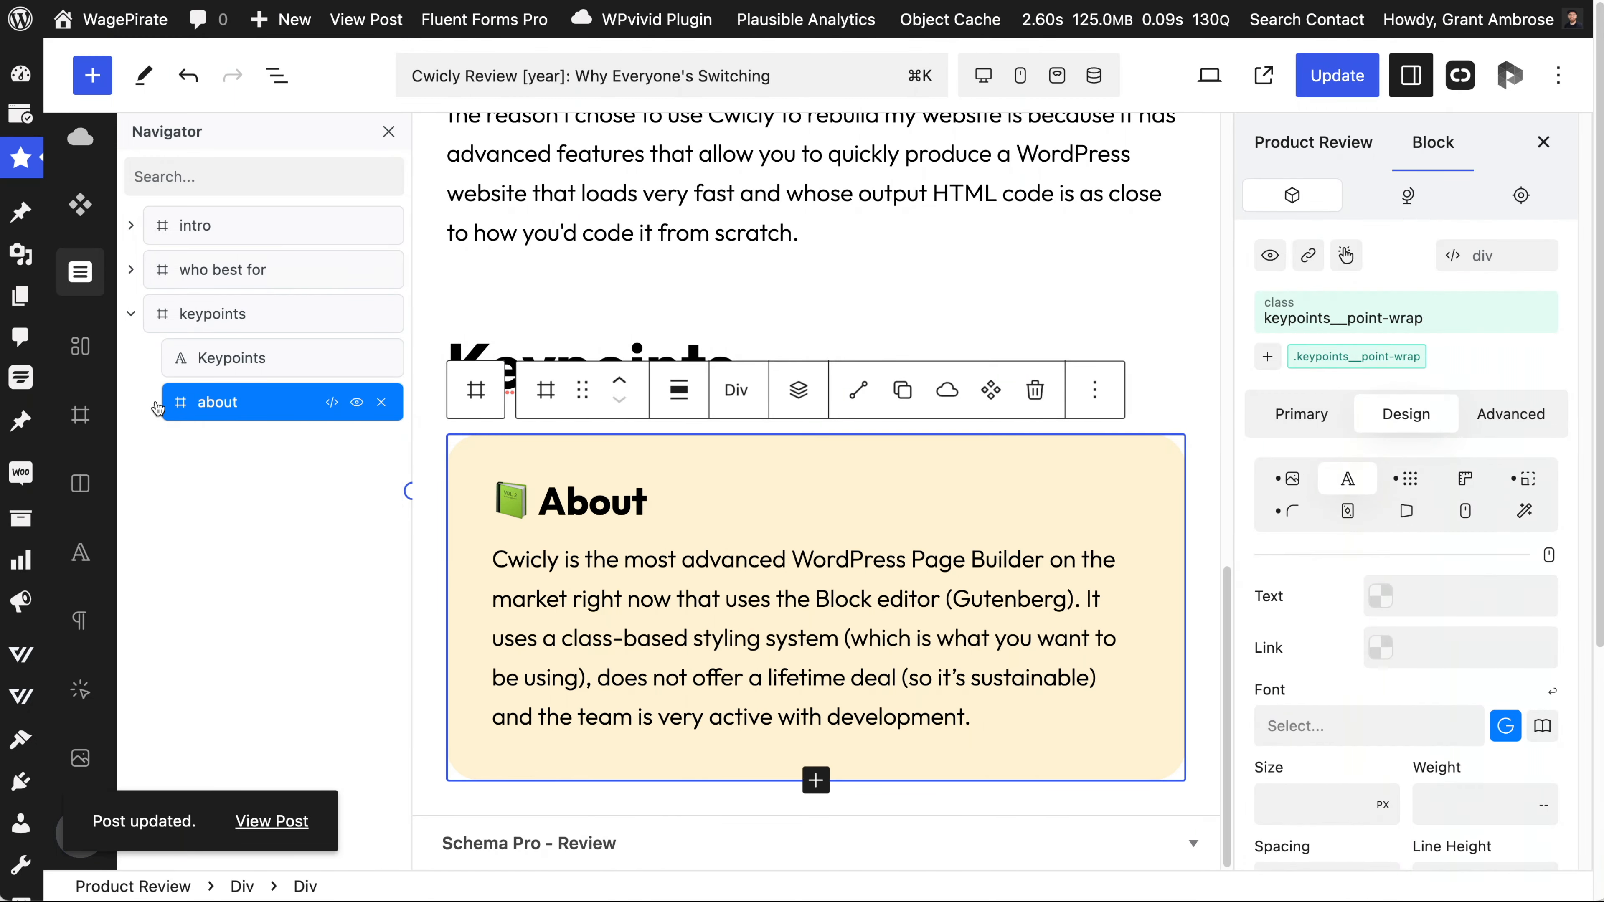
{"action": "right_click", "coordinate": [270, 410]}
{"action": "left_click", "coordinate": [319, 459]}
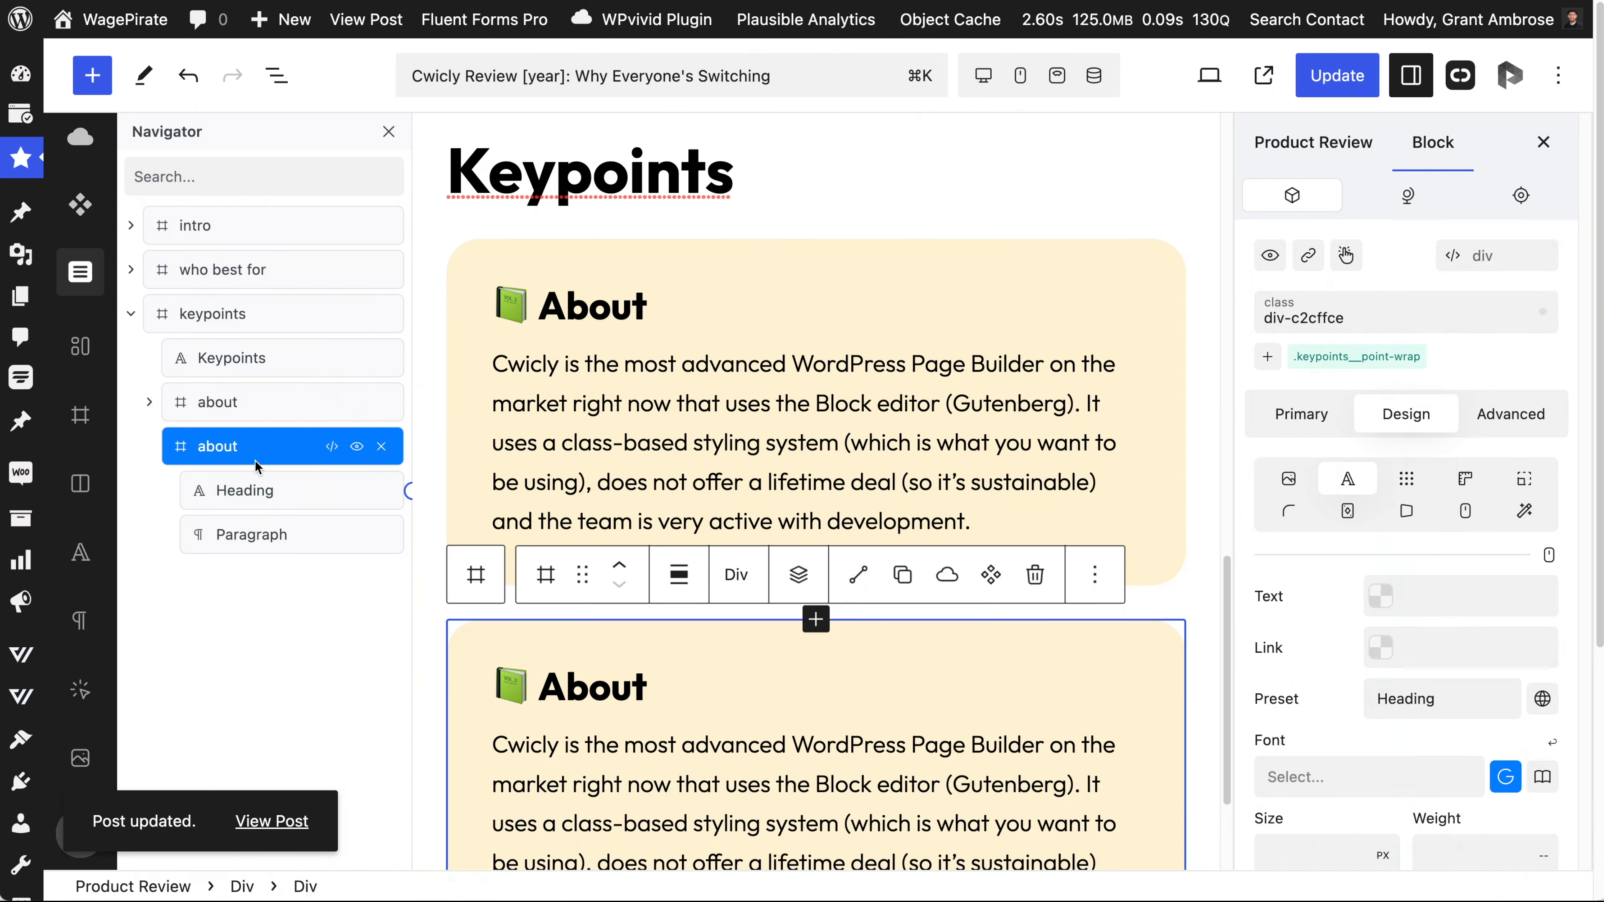
{"action": "double_click", "coordinate": [218, 450]}
{"action": "type", "text": "pricing"}
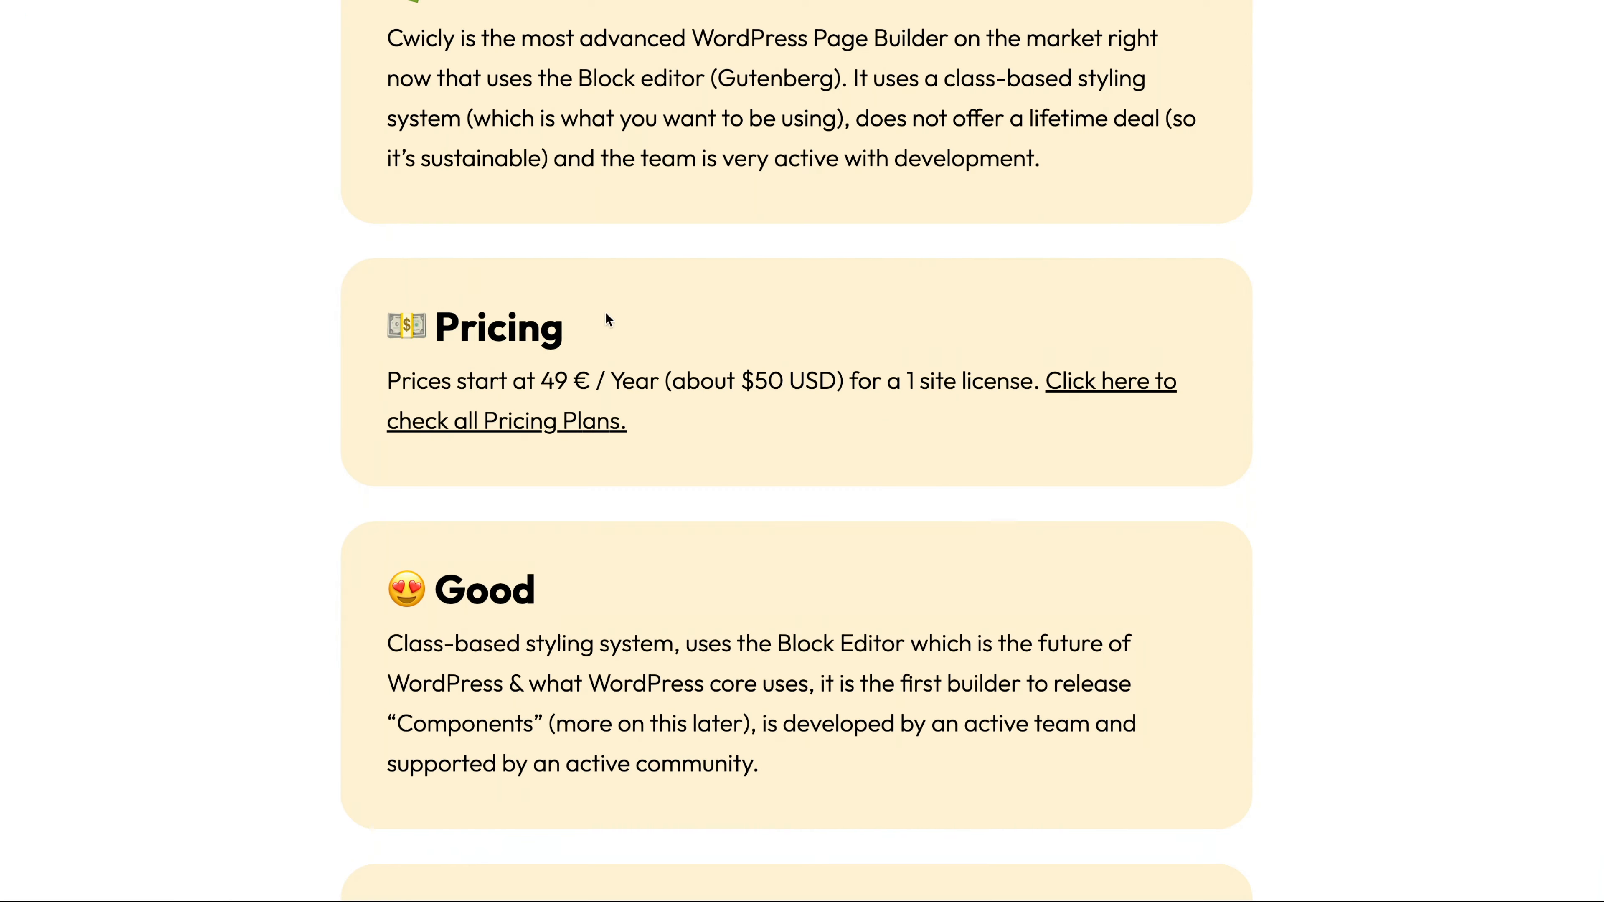
{"action": "left_click_drag", "start_coordinate": [583, 341], "coordinate": [392, 323]}
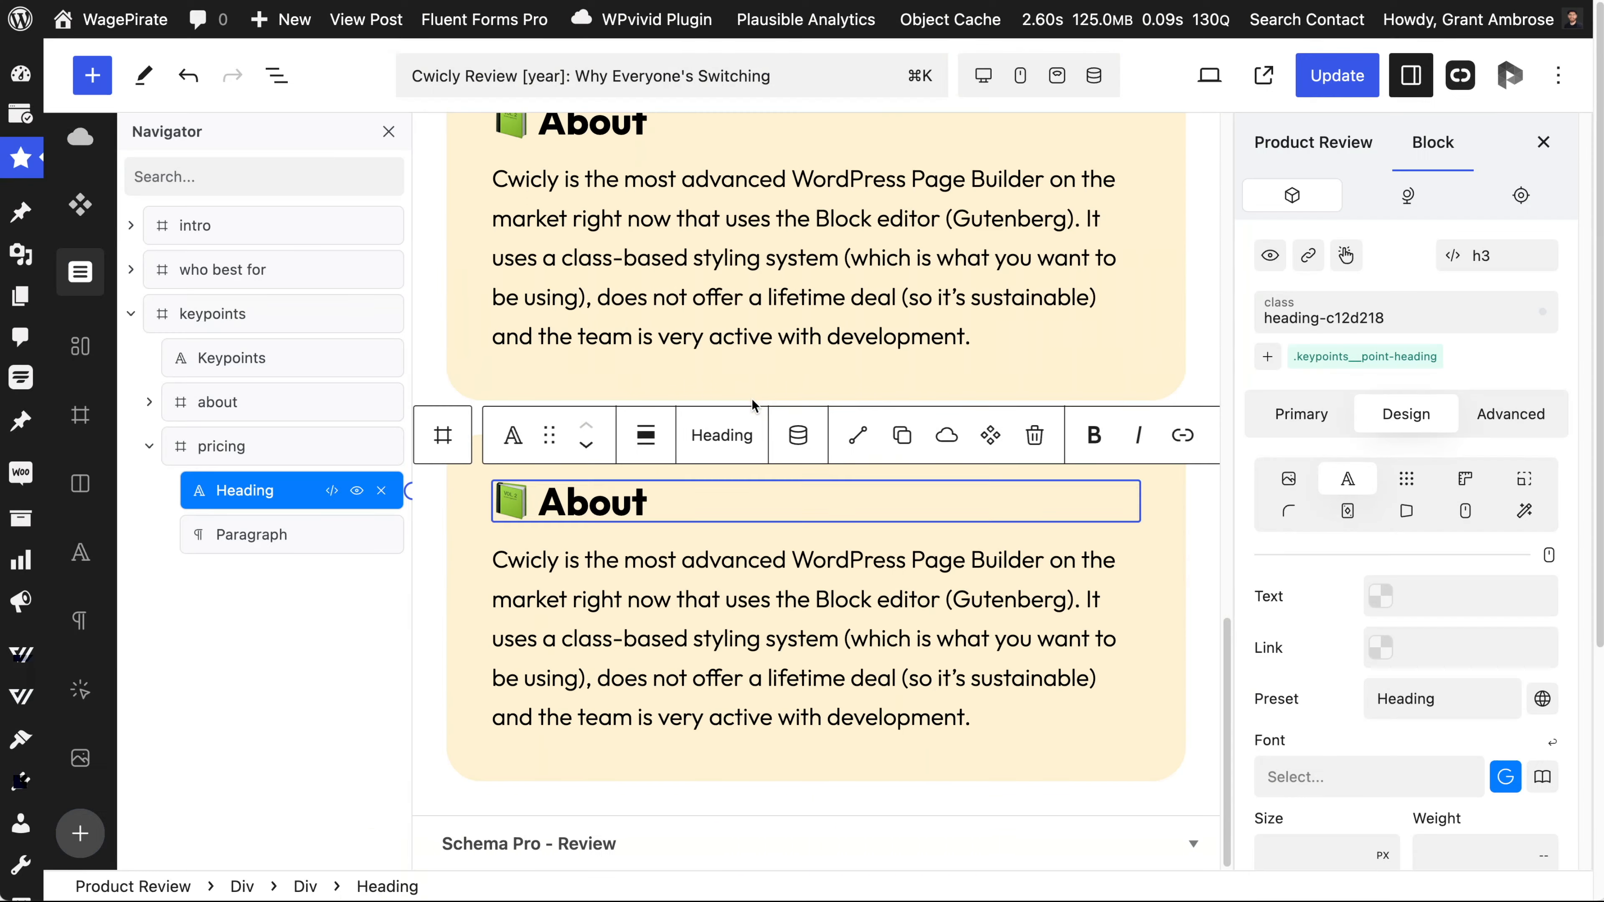
{"action": "type", "text": "💵 Pricing"}
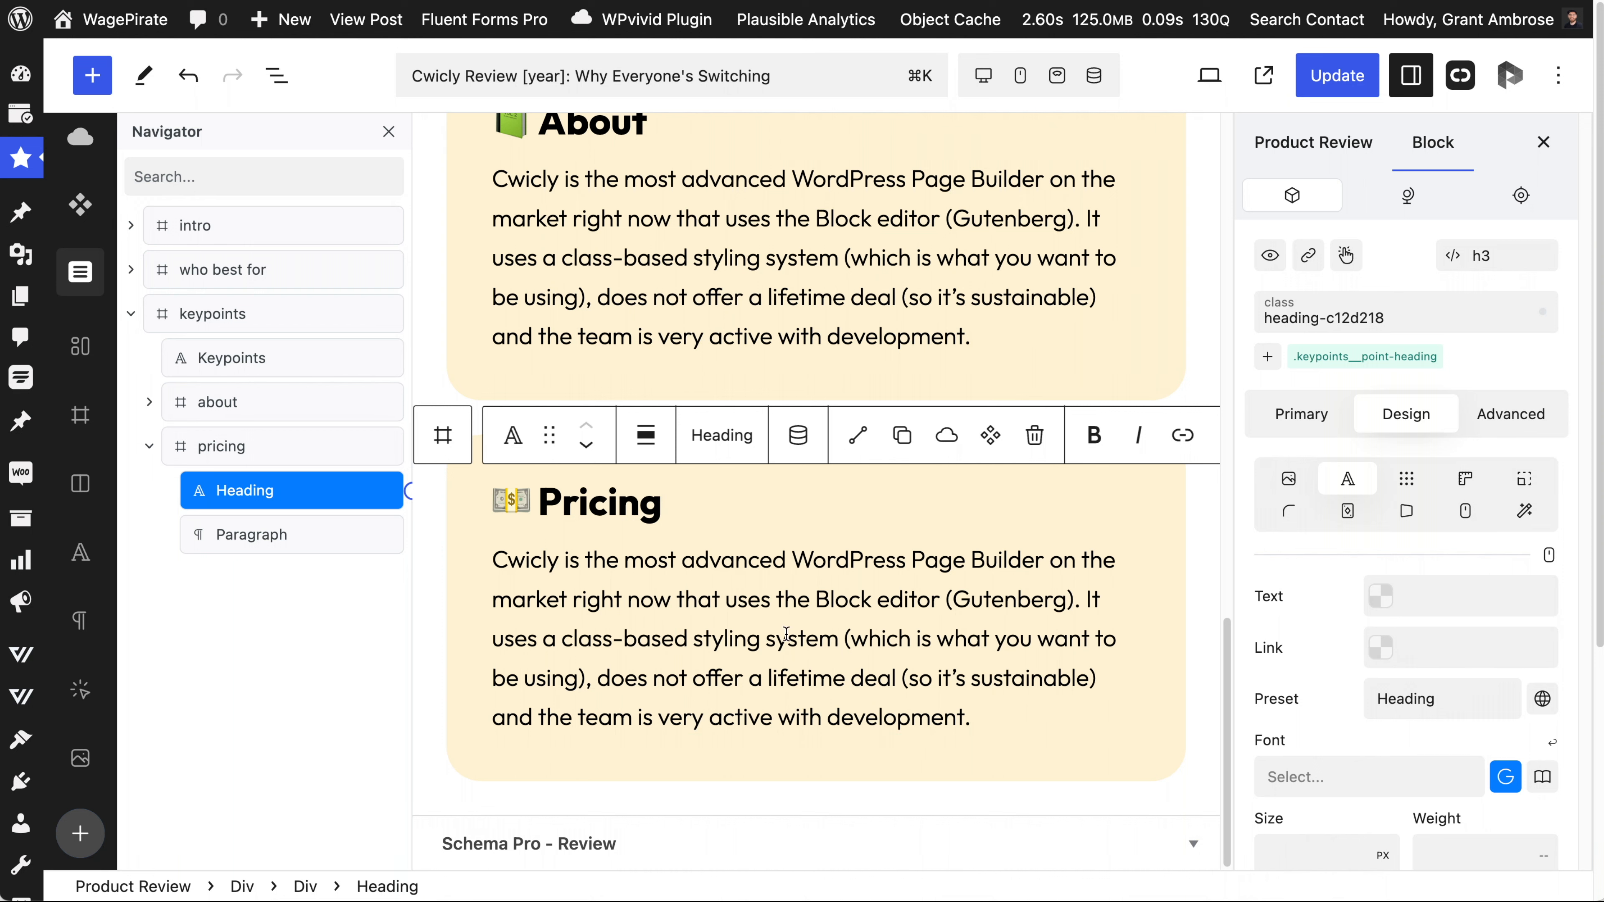
Create a duplicate of the "pricing" Div named "good" with the heading "😍 Good".
{"action": "left_click", "coordinate": [149, 446]}
{"action": "right_click", "coordinate": [261, 448]}
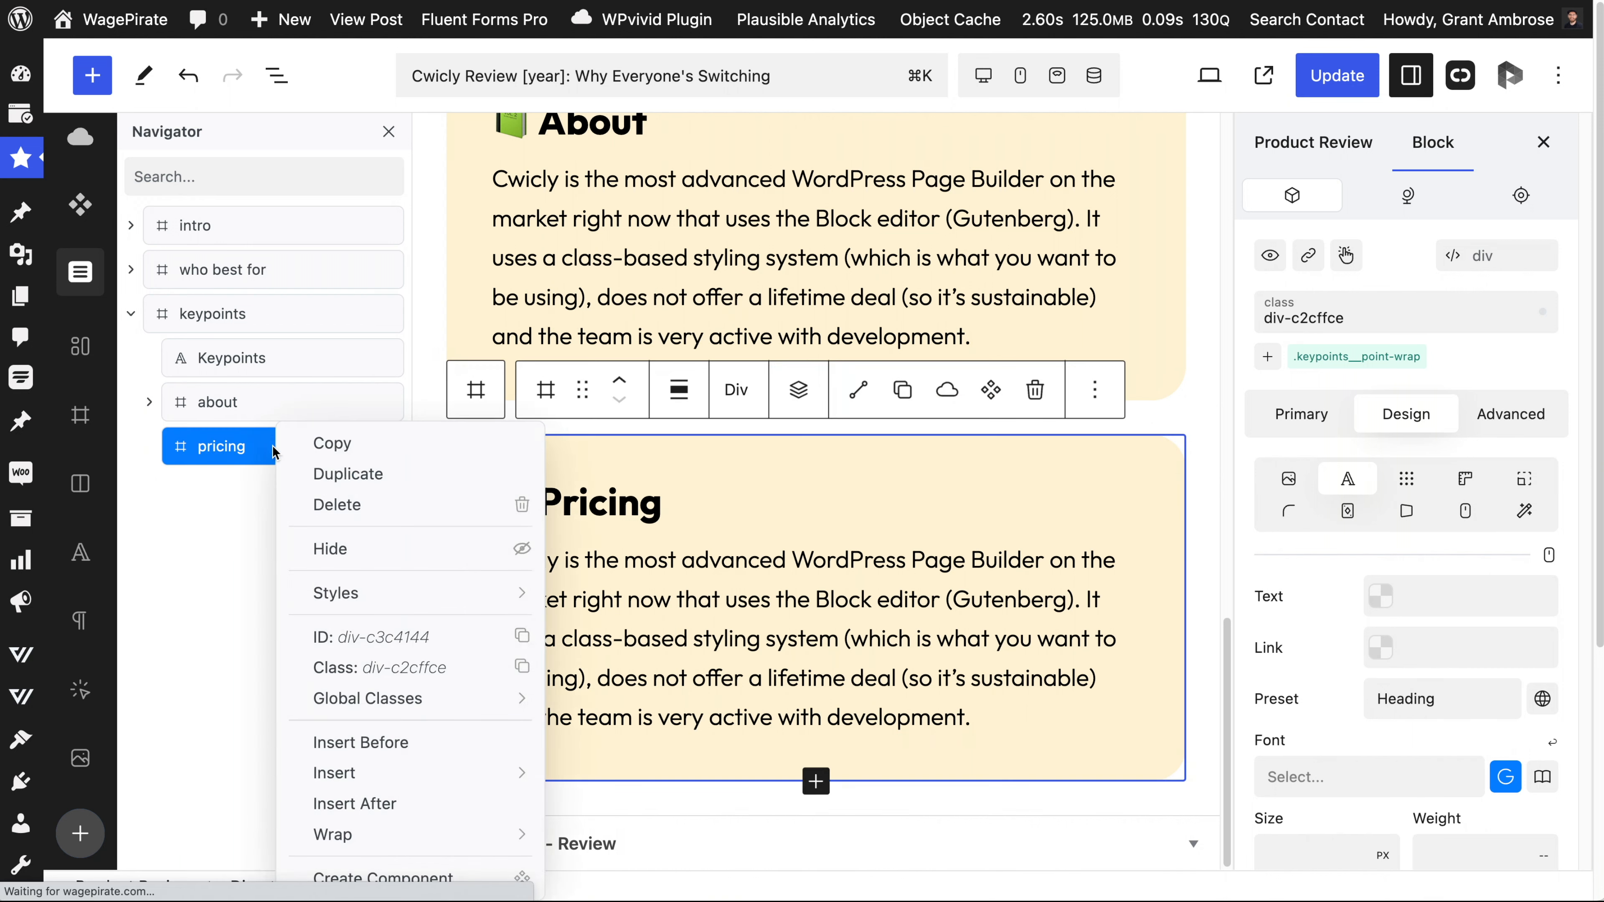
{"action": "left_click", "coordinate": [315, 473]}
{"action": "double_click", "coordinate": [246, 491]}
{"action": "type", "text": "goo"}
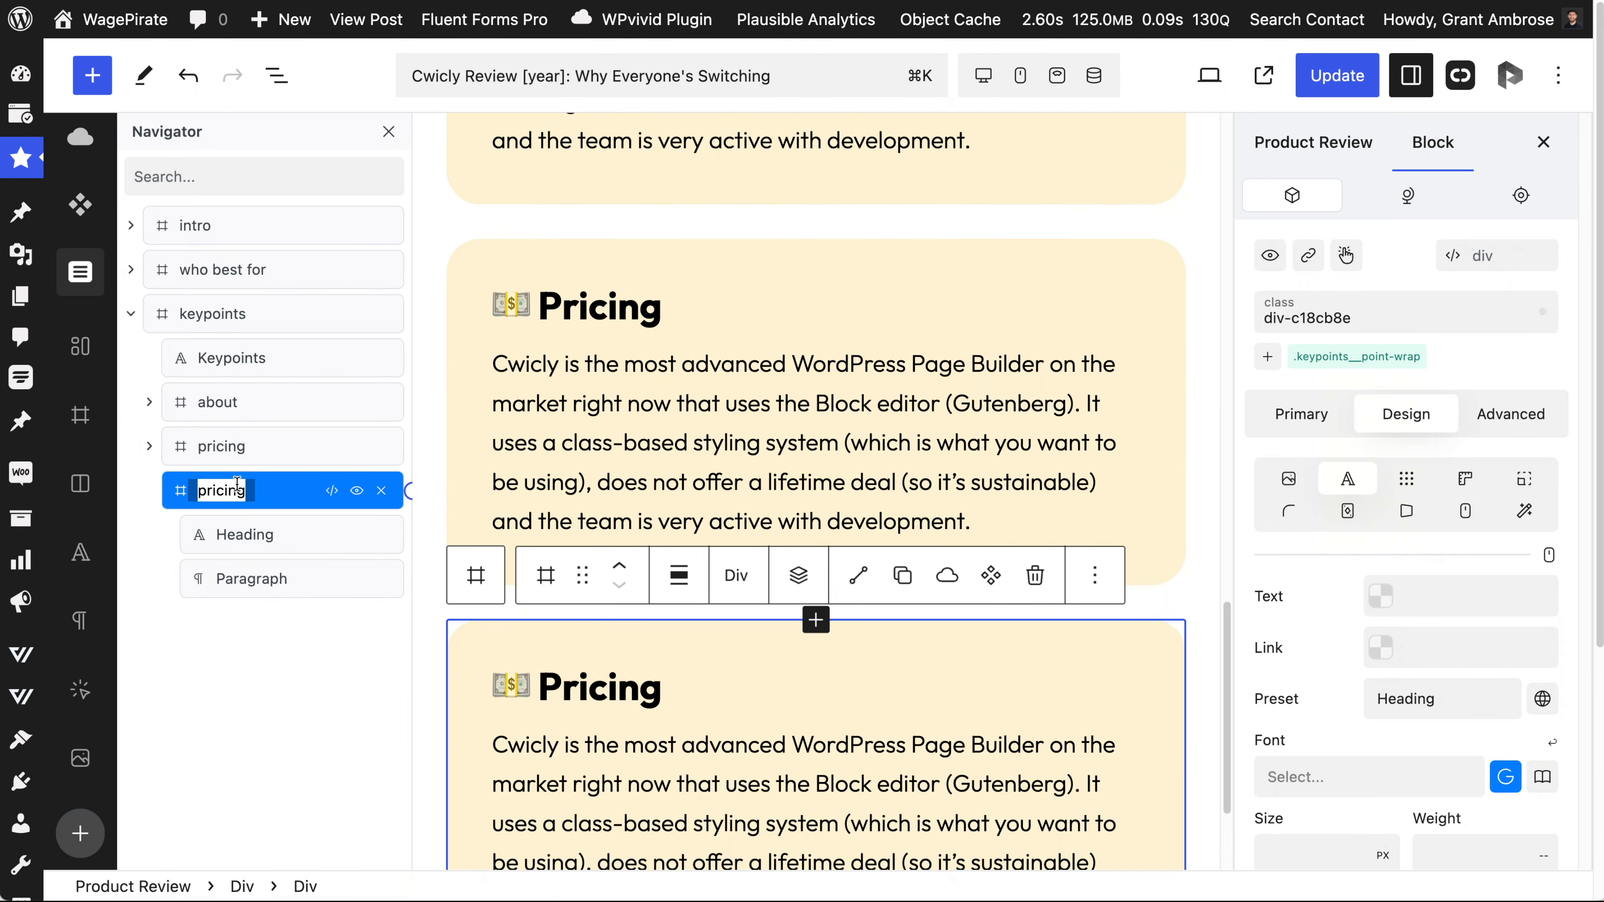
{"action": "type", "text": "d"}
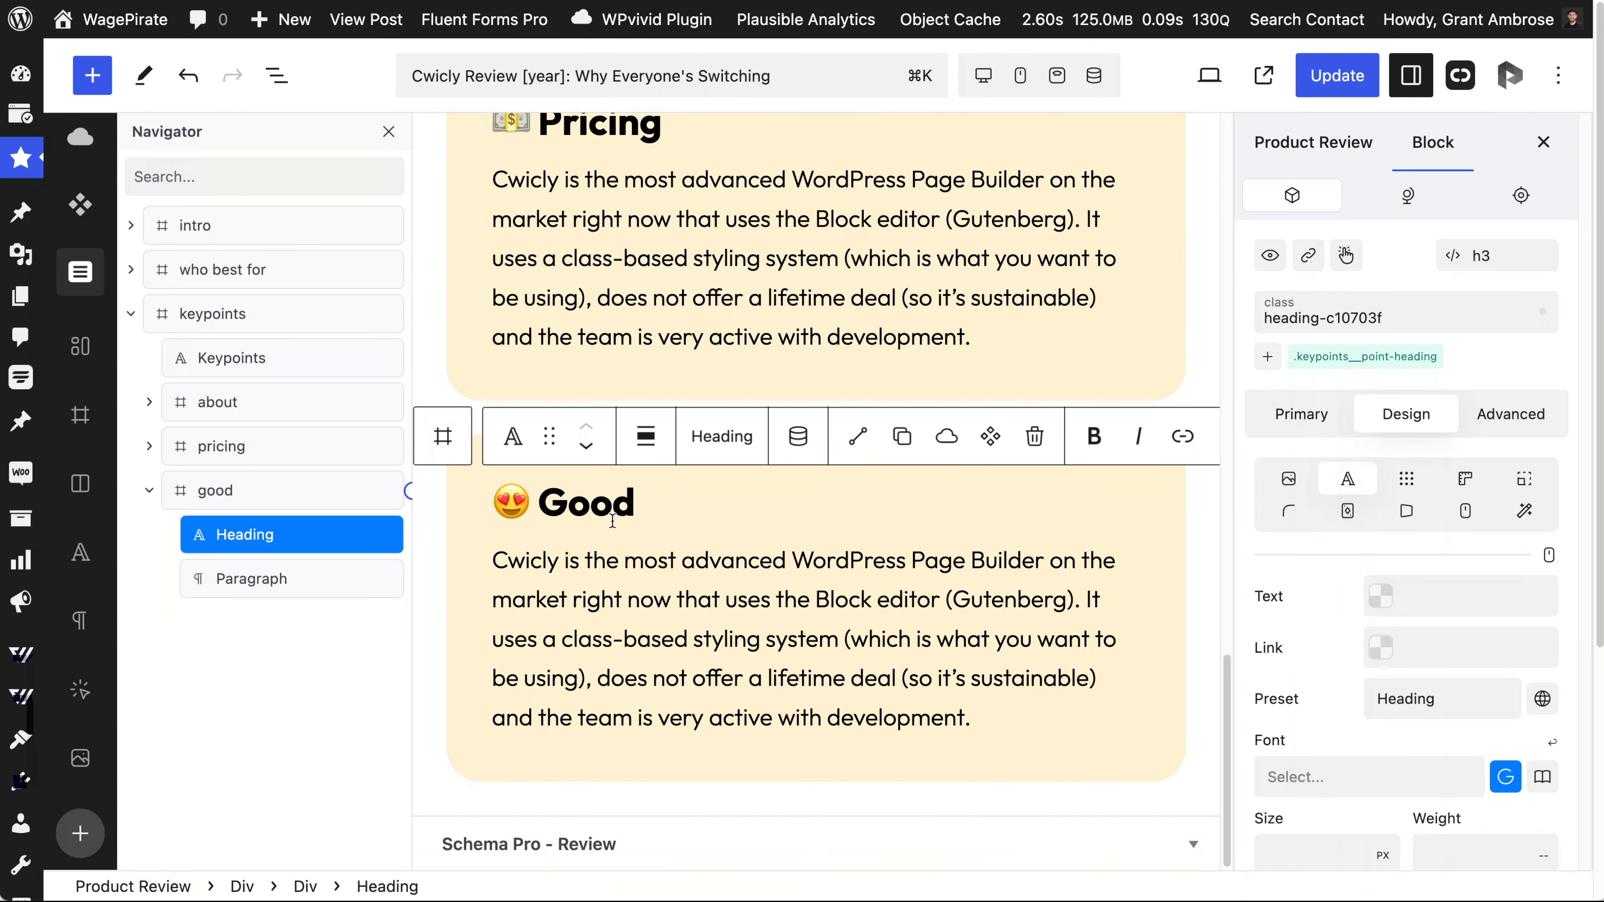
Create a duplicate of the "good" Div named "bad" with the heading "❗ Bad".
{"action": "left_click", "coordinate": [259, 491]}
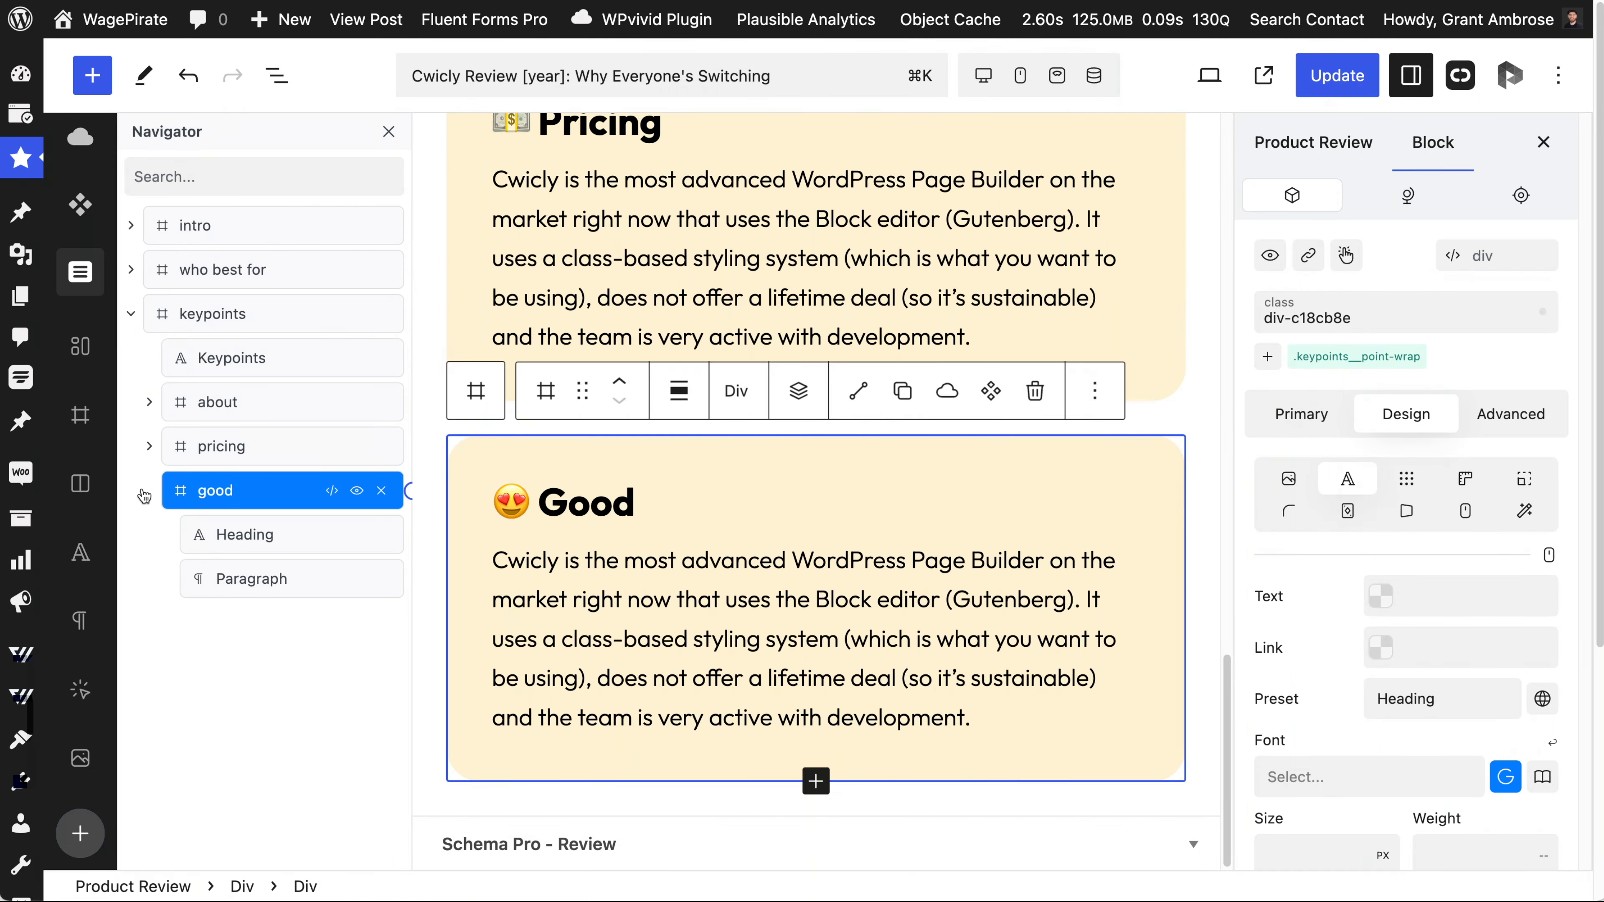
{"action": "right_click", "coordinate": [264, 490]}
{"action": "left_click", "coordinate": [325, 483]}
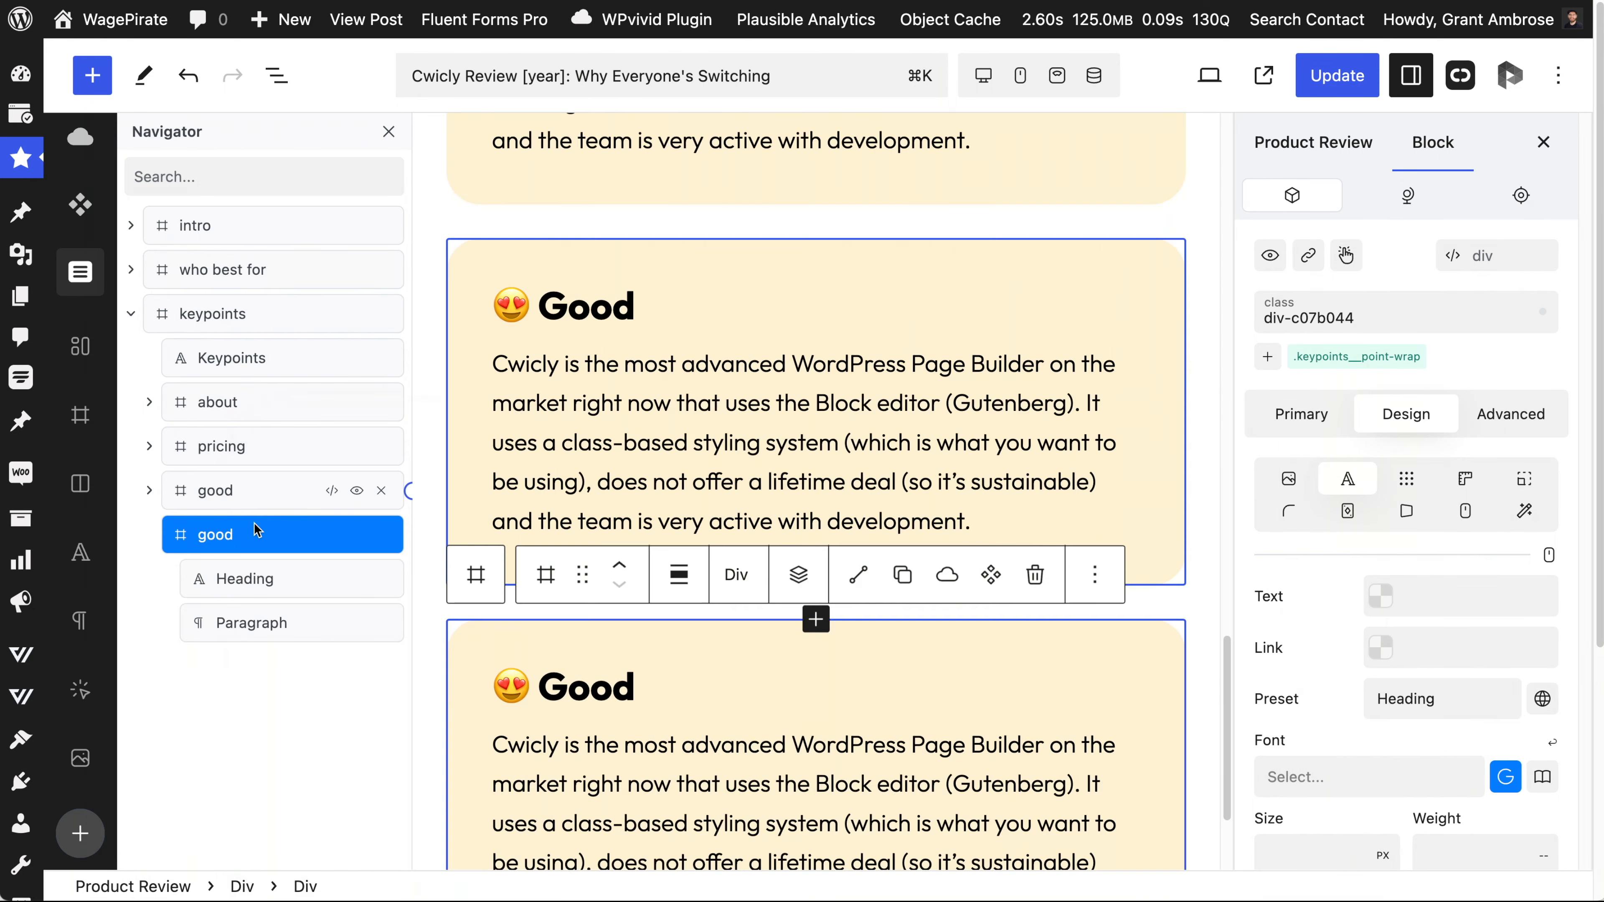
{"action": "double_click", "coordinate": [251, 534]}
{"action": "type", "text": "bad"}
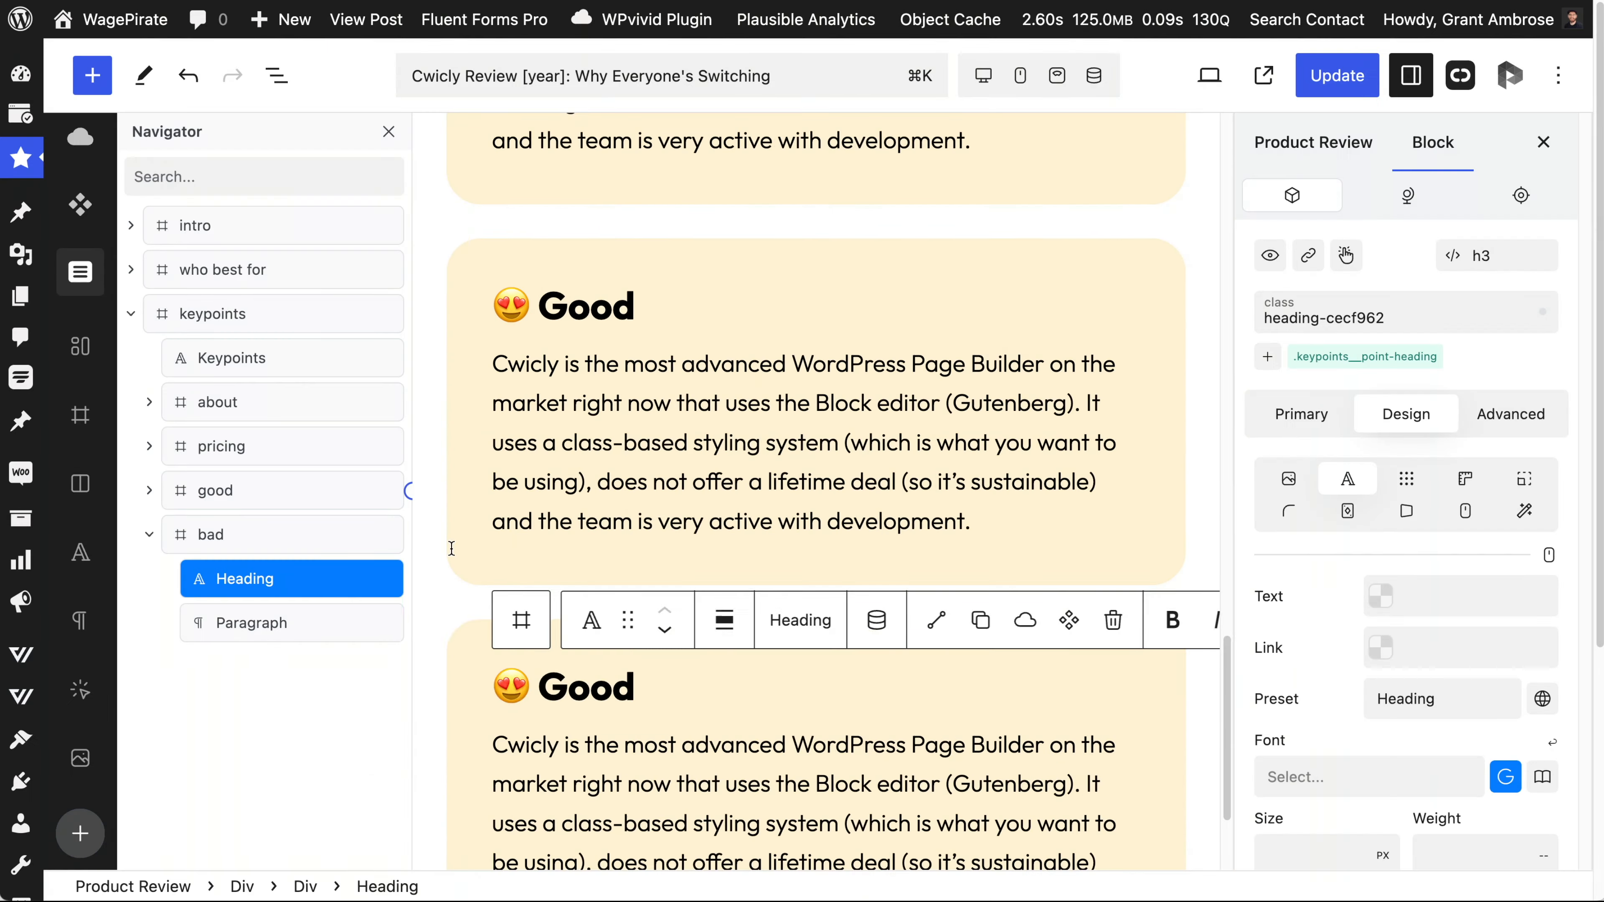
{"action": "type", "text": "❗ Bad"}
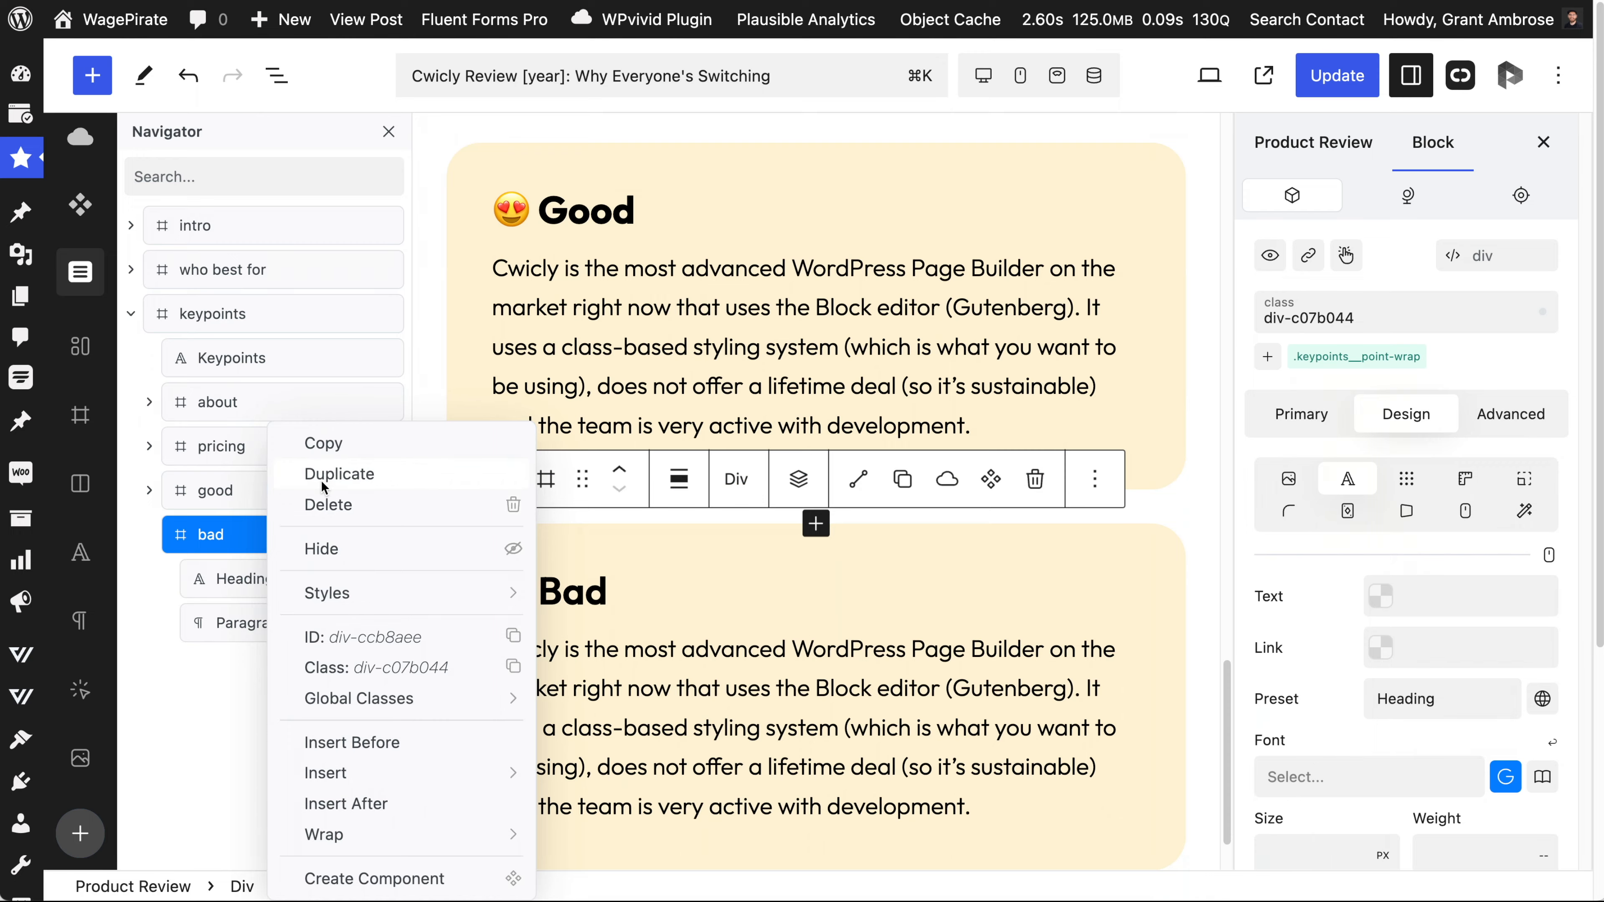
Create a duplicate of the "bad" Div named "verdict" with the heading "🤔 Verdict".
{"action": "left_click", "coordinate": [330, 475]}
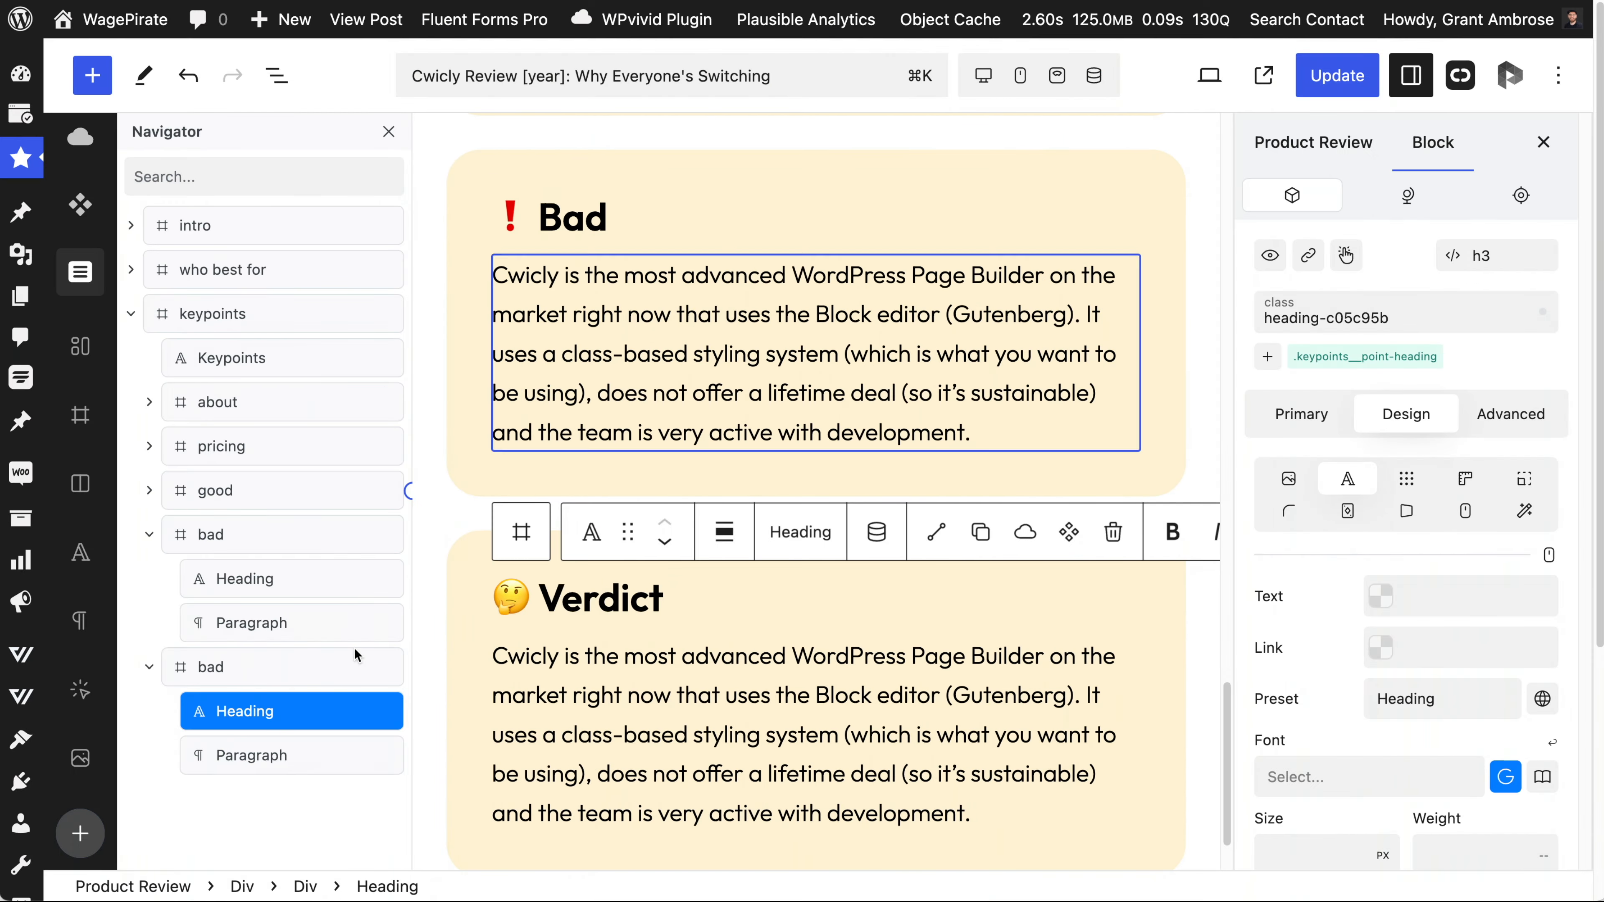
{"action": "double_click", "coordinate": [210, 666]}
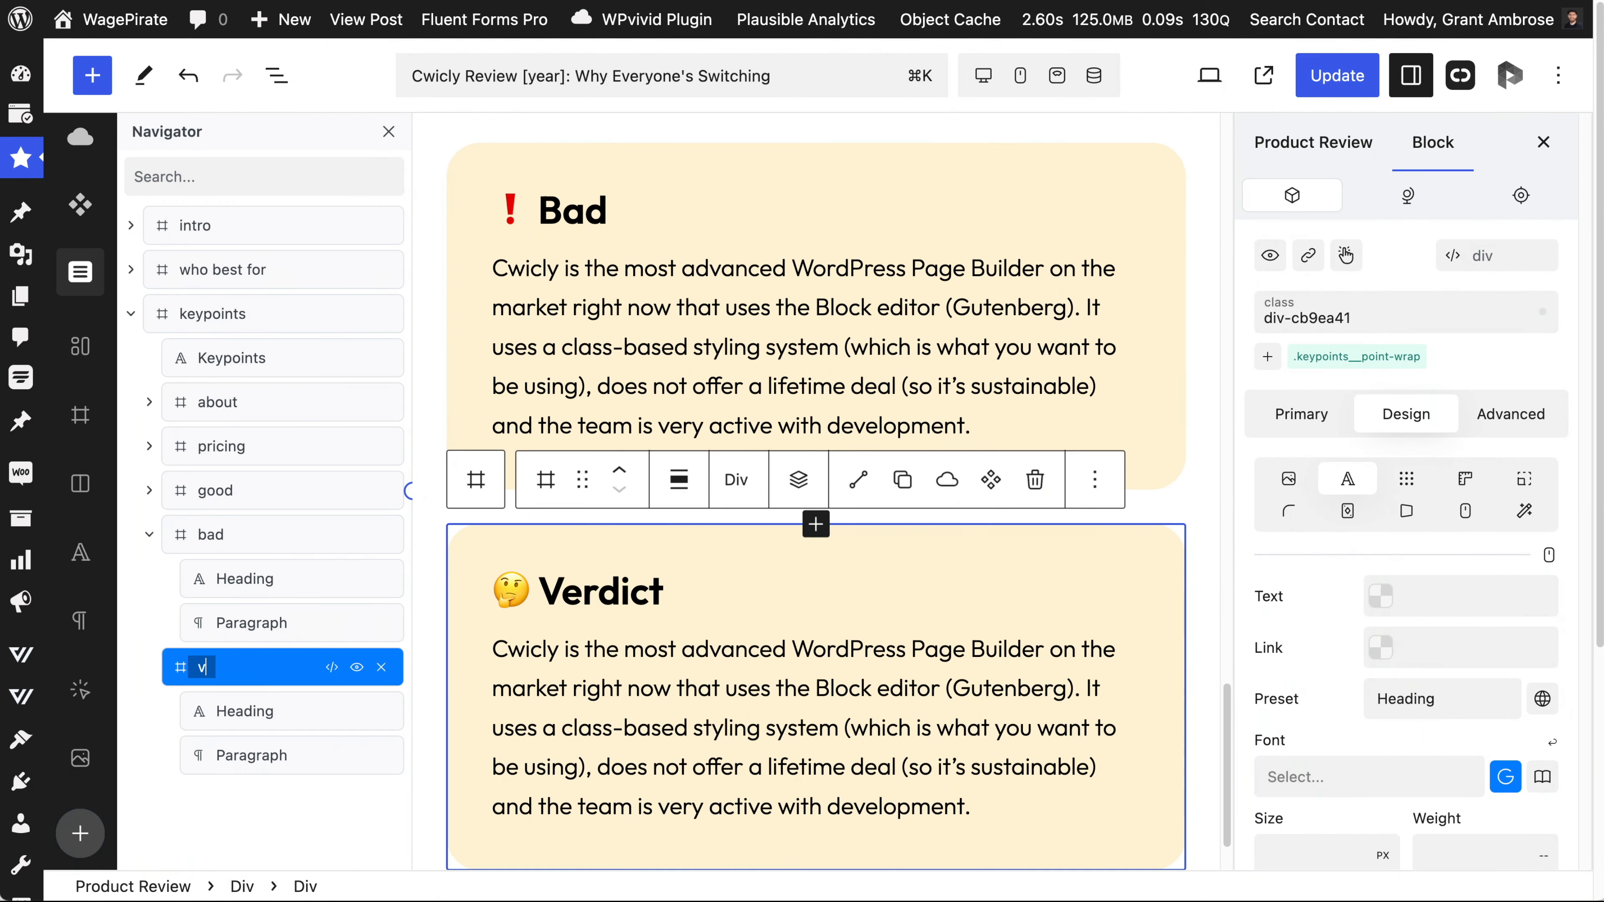
{"action": "type", "text": "verdict"}
{"action": "key", "text": "Return"}
Update the post and review the Keypoints boxes from About to Verdict on the live page.
{"action": "left_click", "coordinate": [252, 755]}
{"action": "left_click", "coordinate": [1337, 76]}
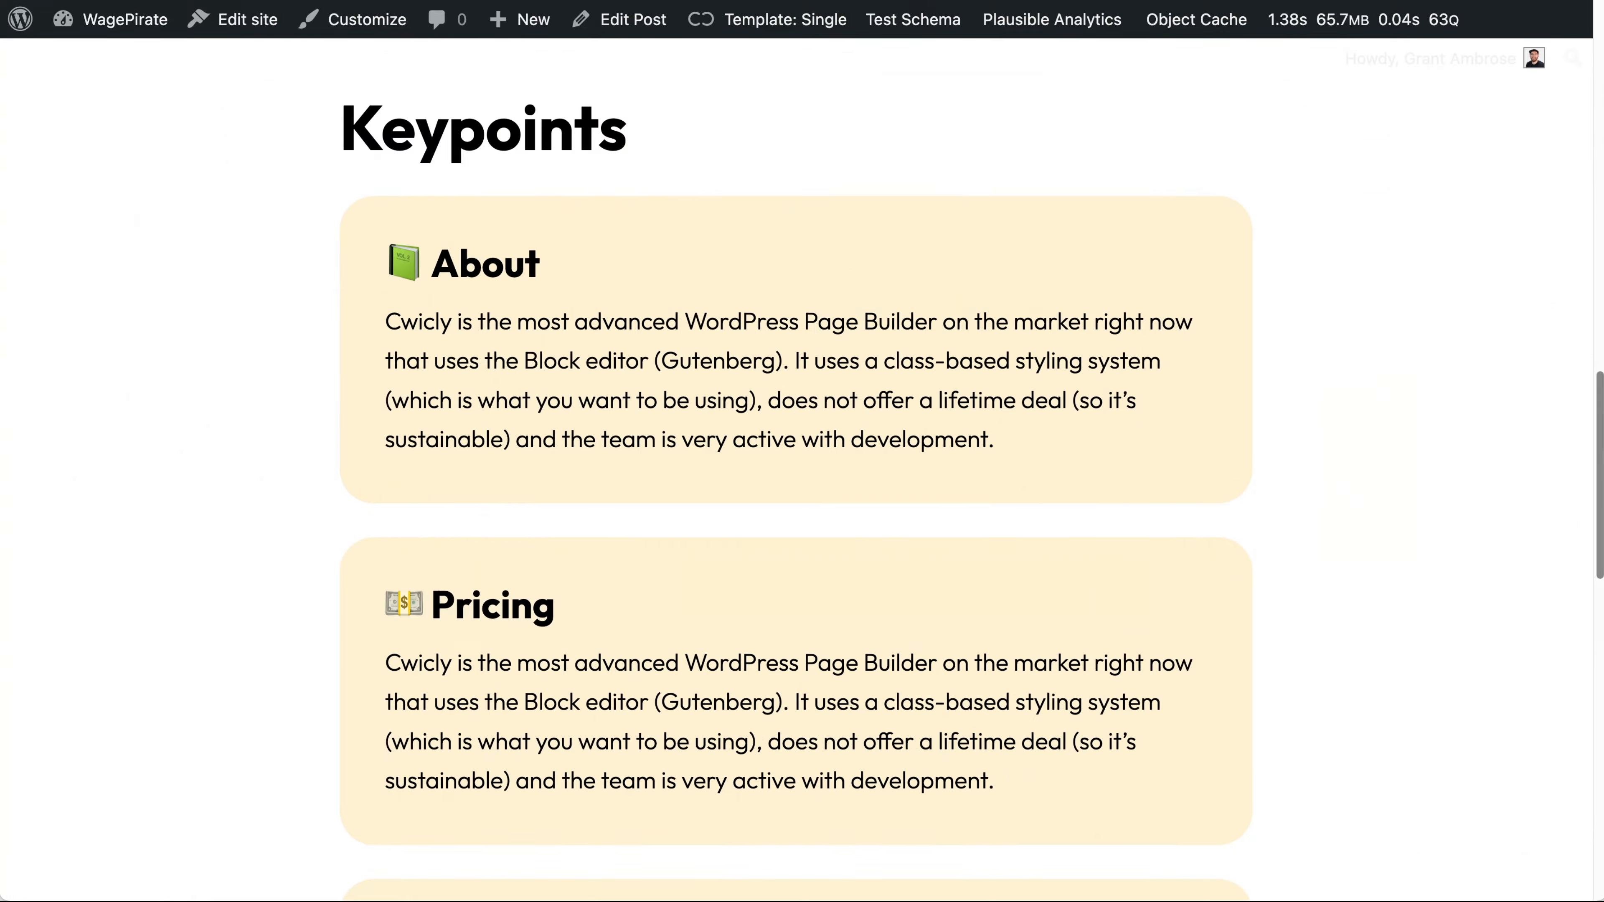
{"action": "scroll", "coordinate": [796, 468], "scroll_direction": "down", "scroll_amount": 1}
{"action": "scroll", "coordinate": [796, 467], "scroll_direction": "down", "scroll_amount": 8}
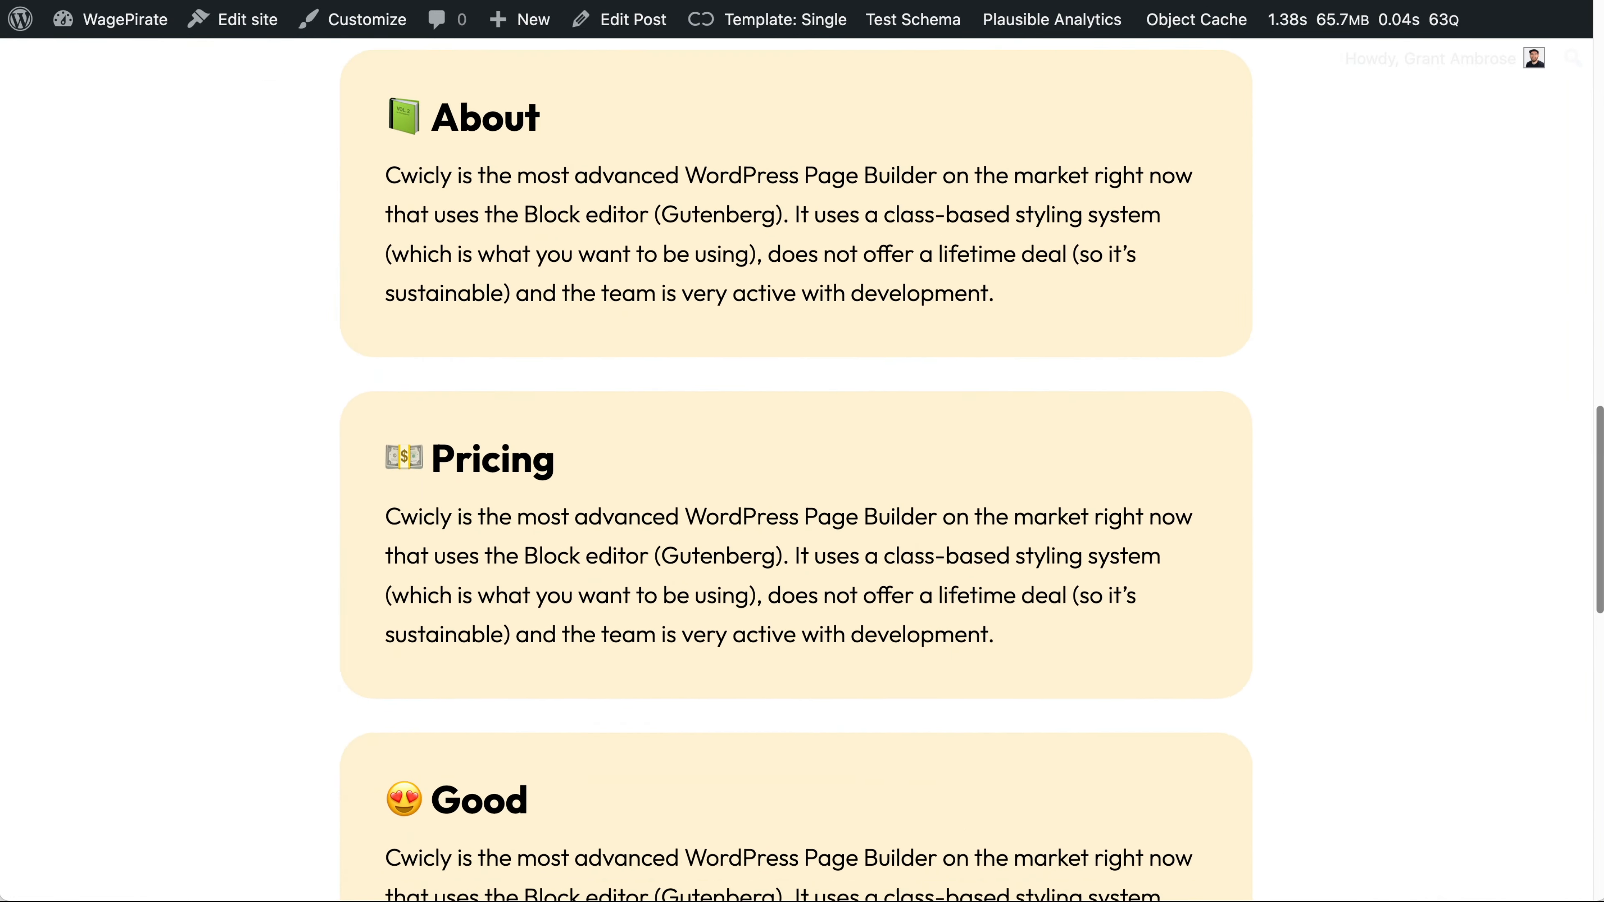
{"action": "scroll", "coordinate": [795, 468], "scroll_direction": "down", "scroll_amount": 8}
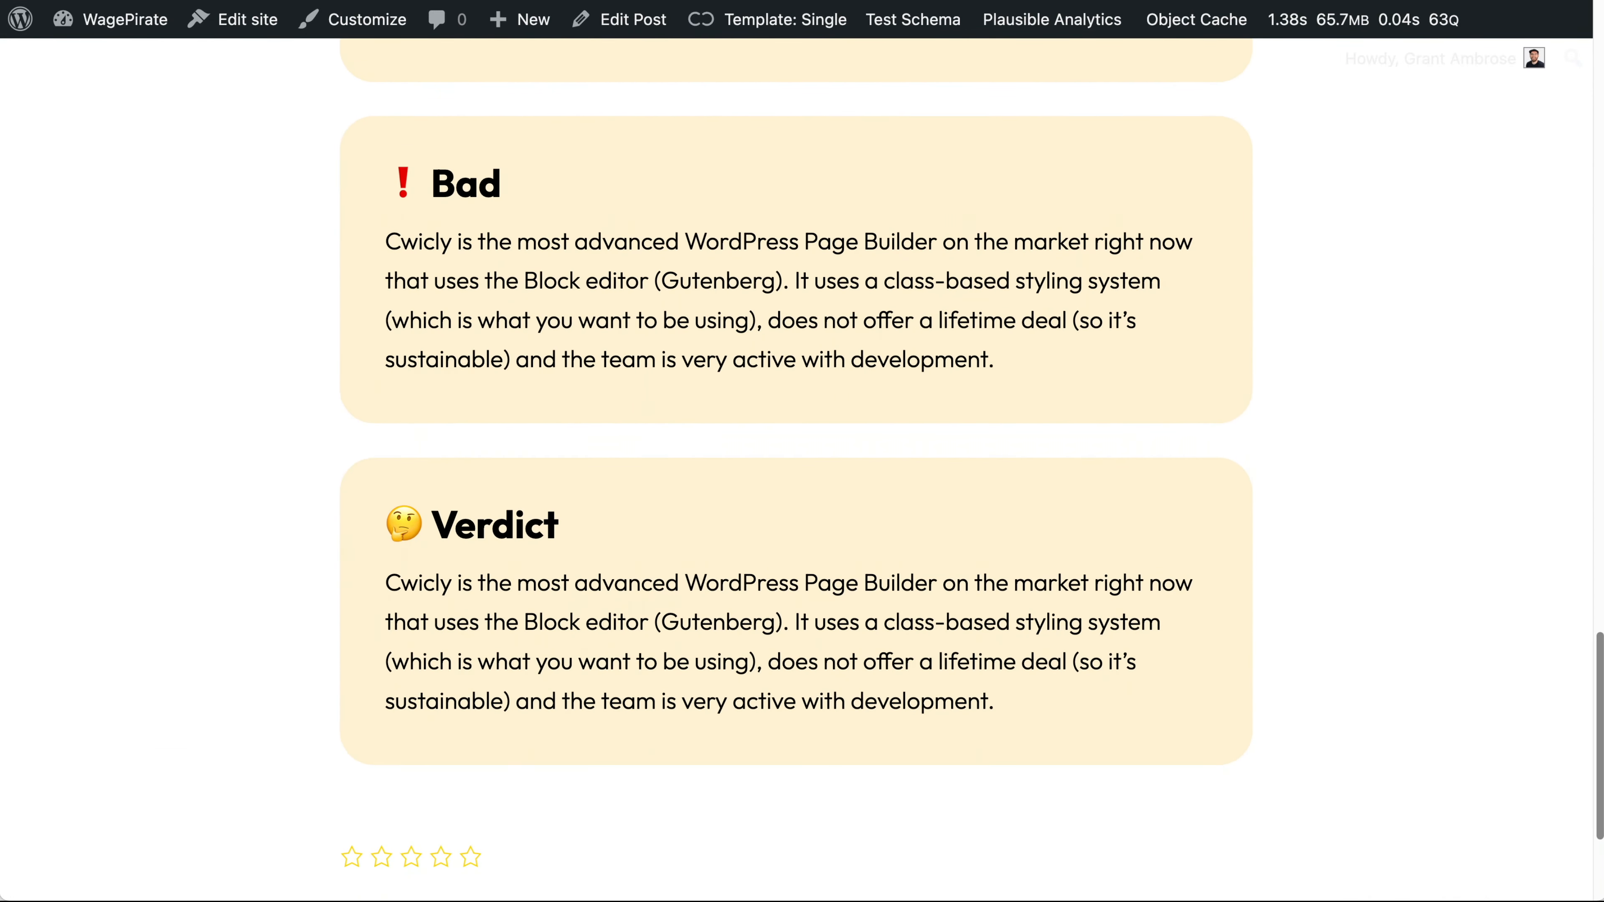
{"action": "scroll", "coordinate": [796, 468], "scroll_direction": "up", "scroll_amount": 5}
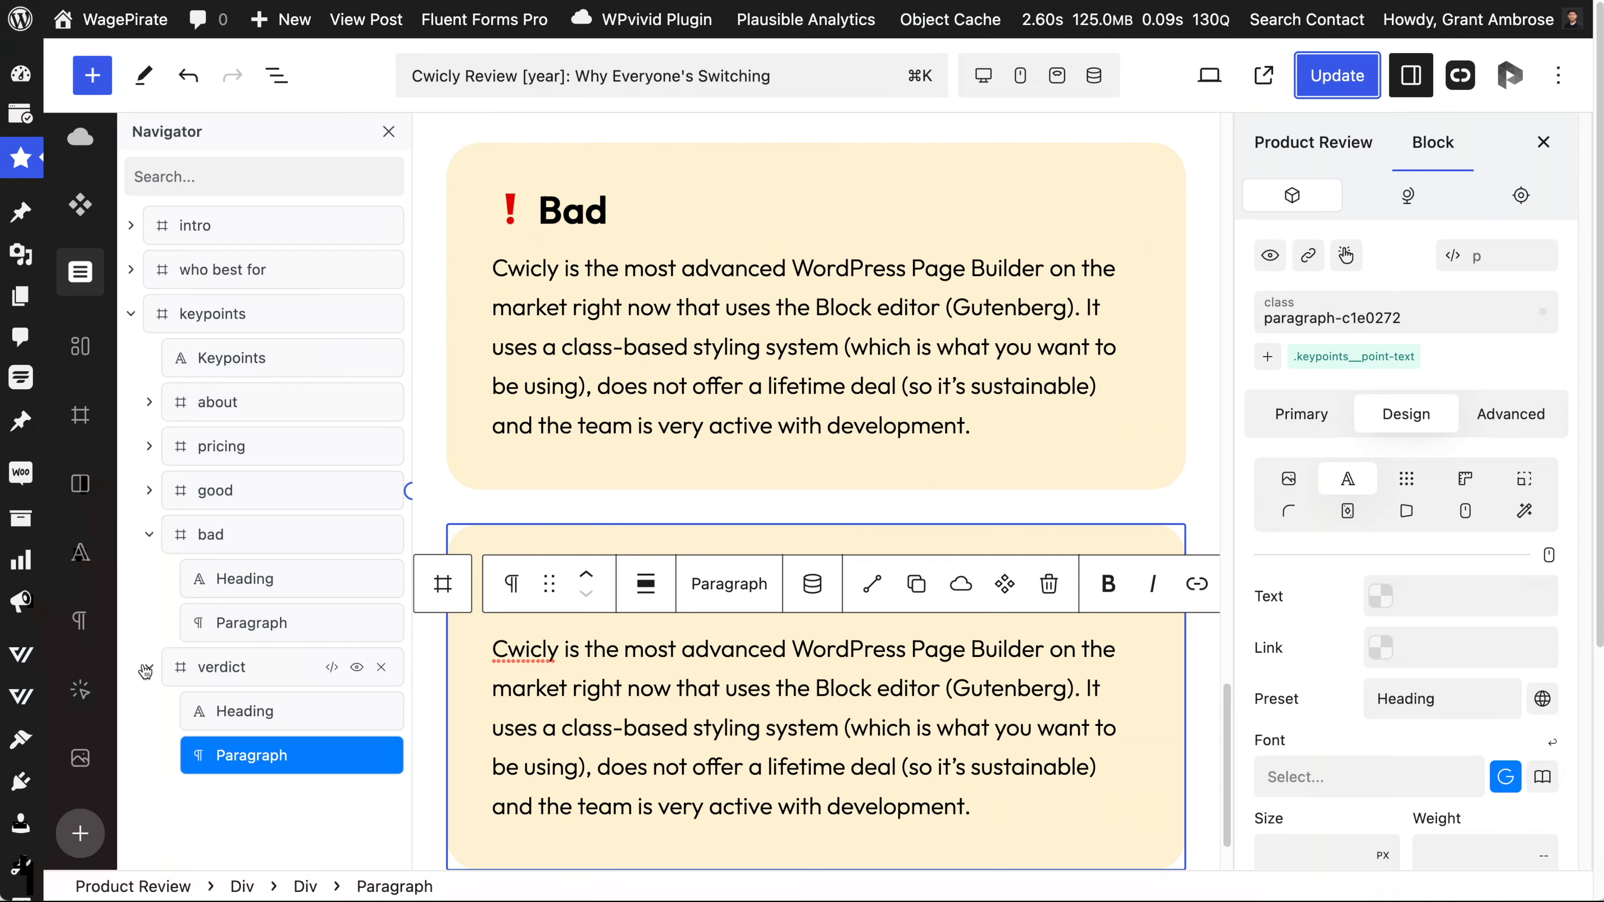
Collapse the "verdict" and "bad" Divs in the block structure and select the parent "keypoints" Div.
{"action": "left_click", "coordinate": [149, 667]}
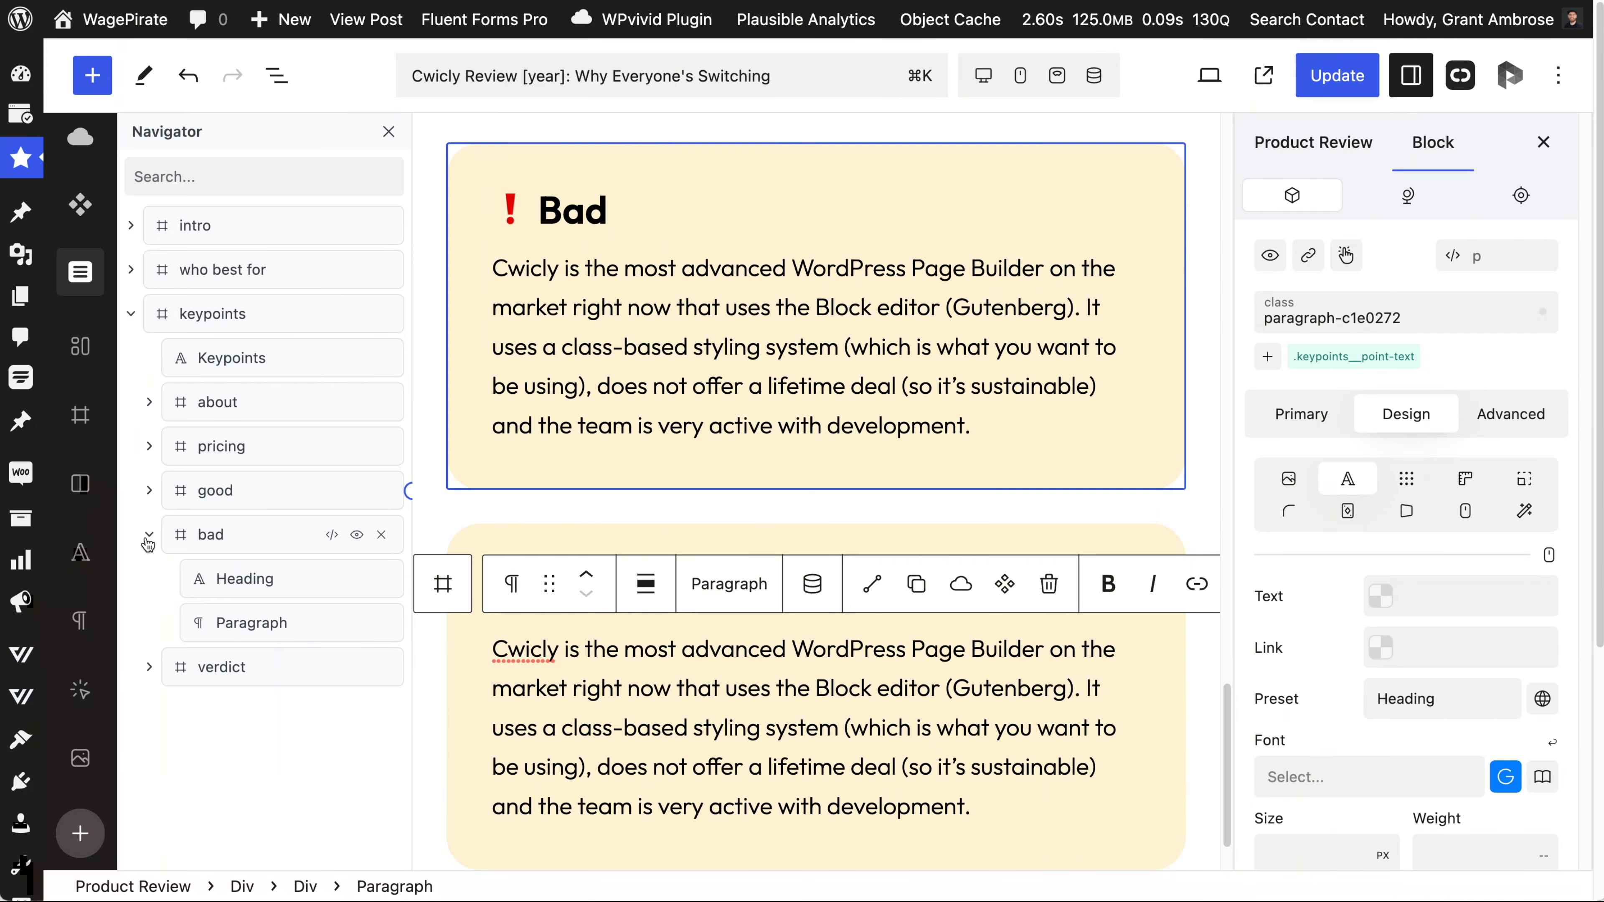
{"action": "left_click", "coordinate": [149, 538]}
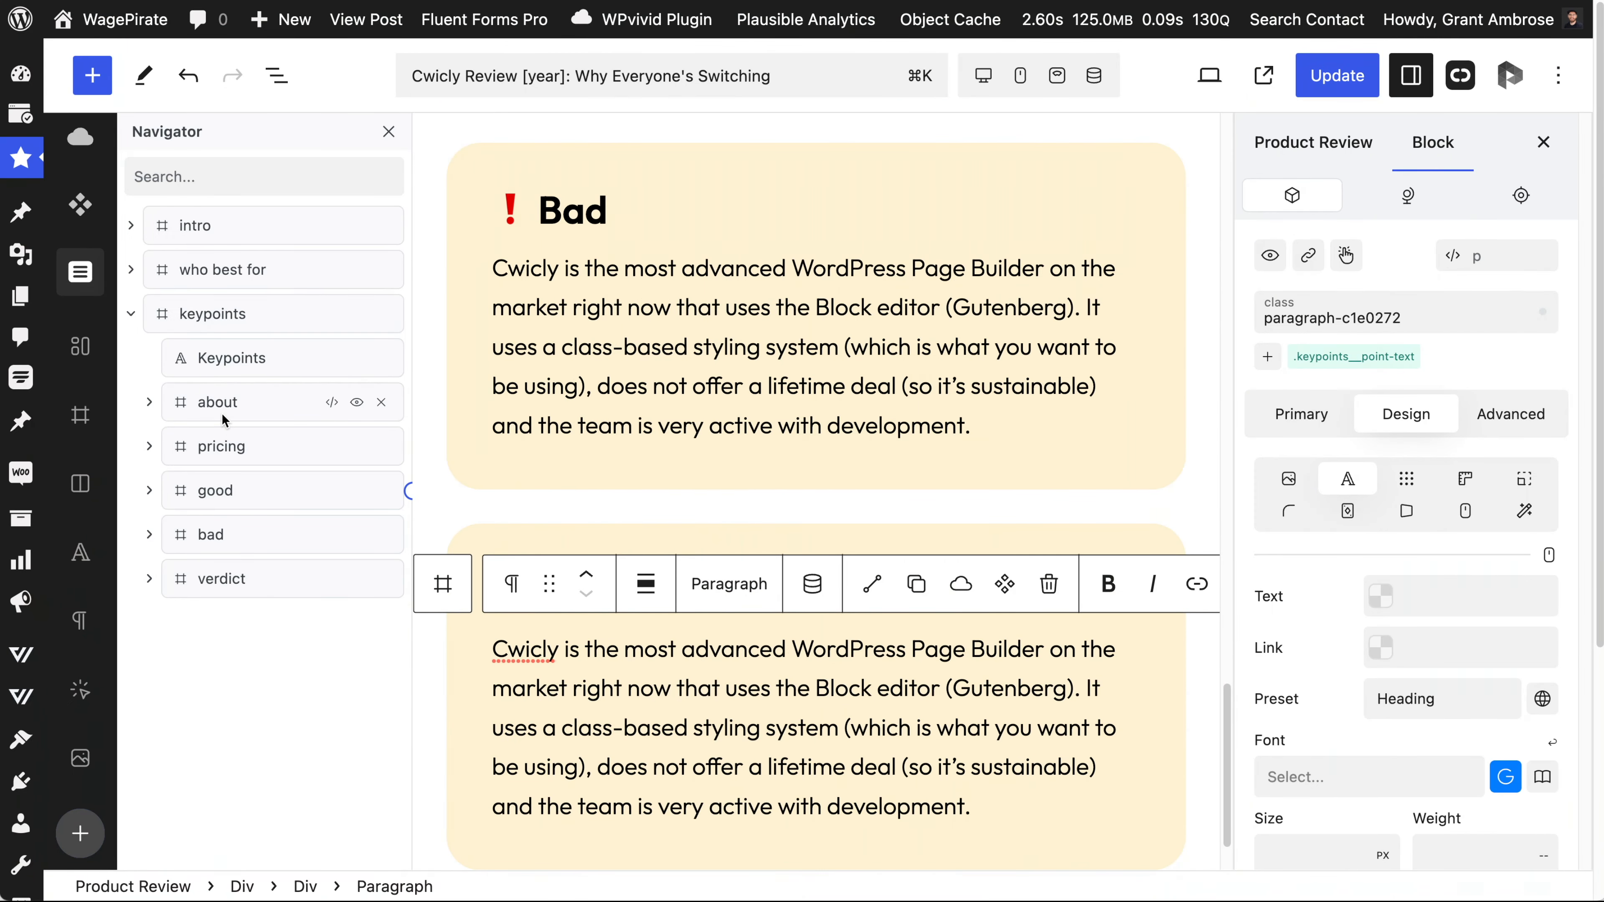
{"action": "left_click", "coordinate": [275, 315]}
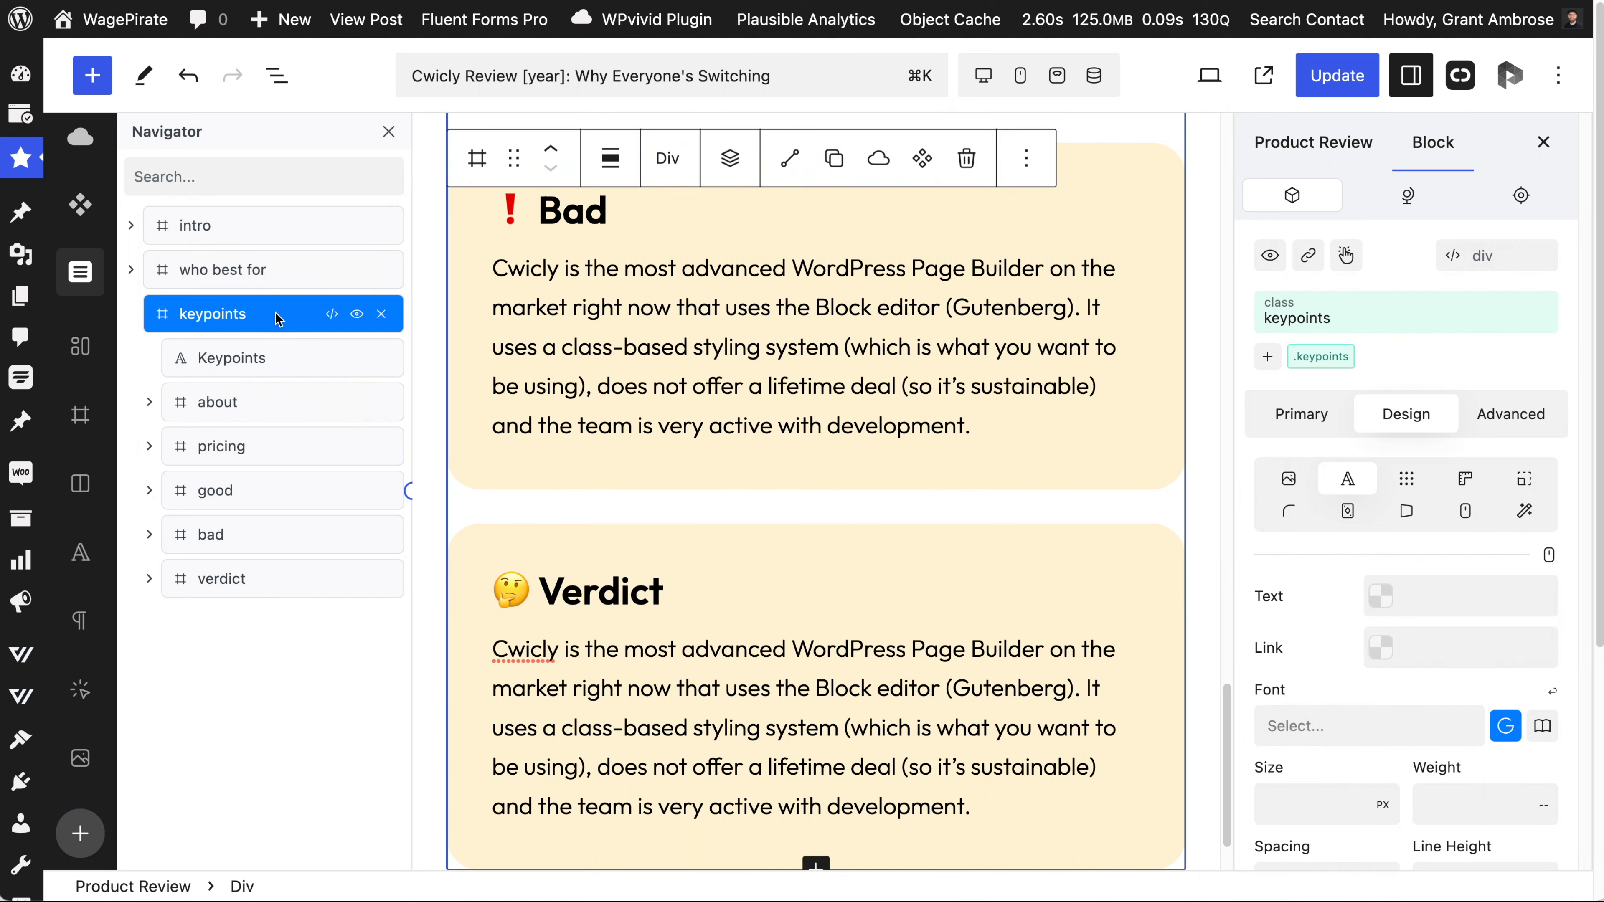
Create a component named "Keypoints" from the "keypoints" Div and deselect it.
{"action": "right_click", "coordinate": [275, 316]}
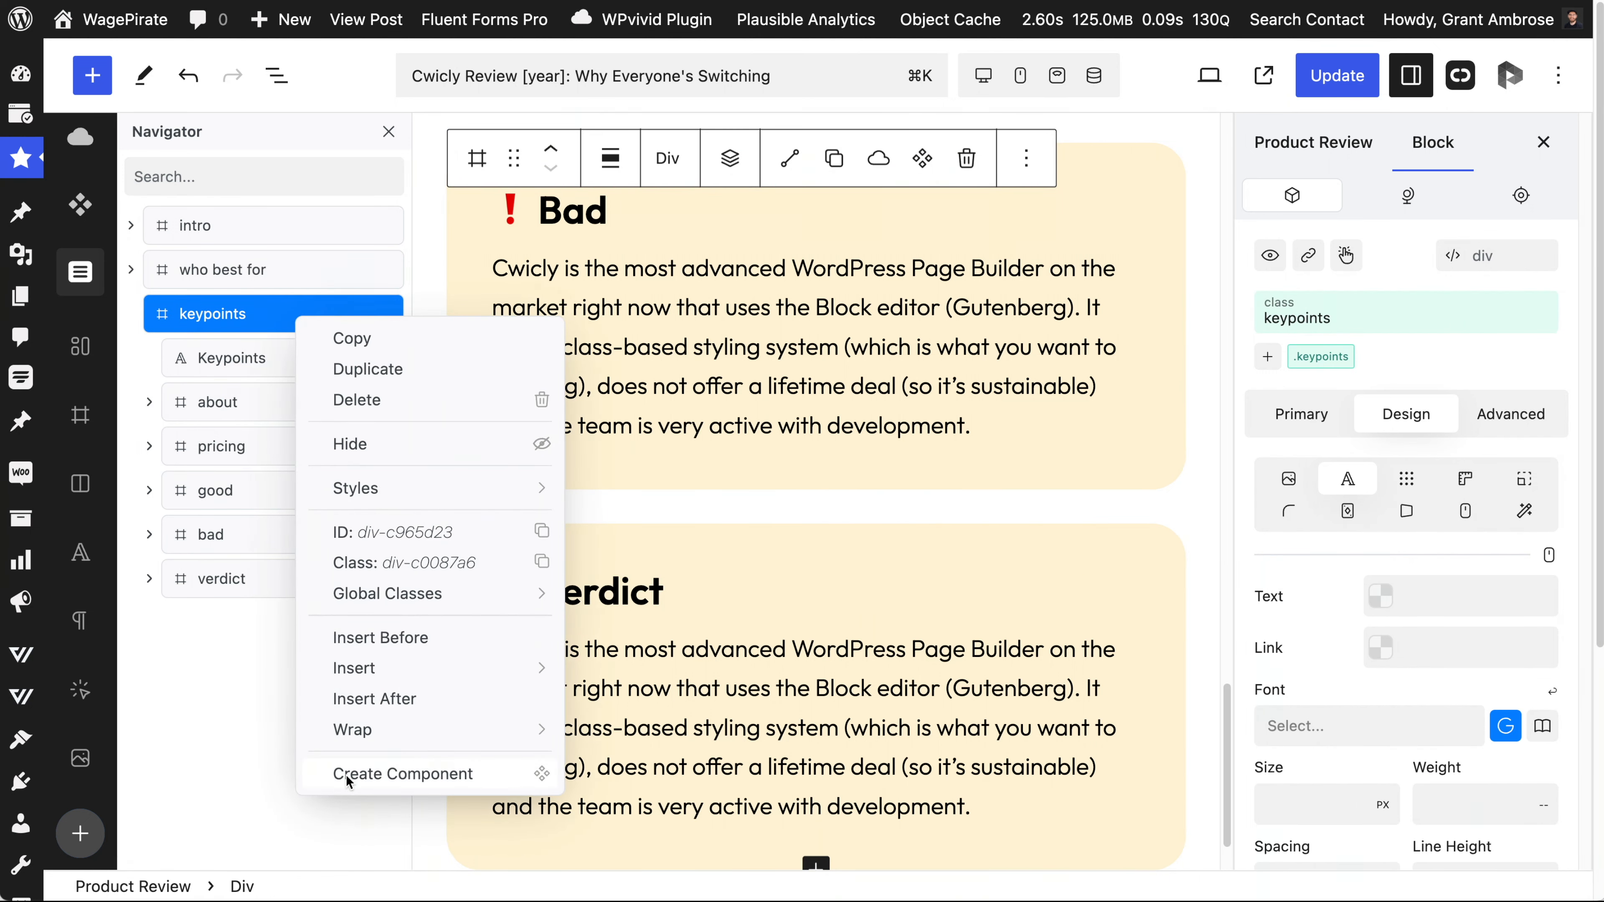
{"action": "left_click", "coordinate": [444, 779]}
{"action": "type", "text": "K"}
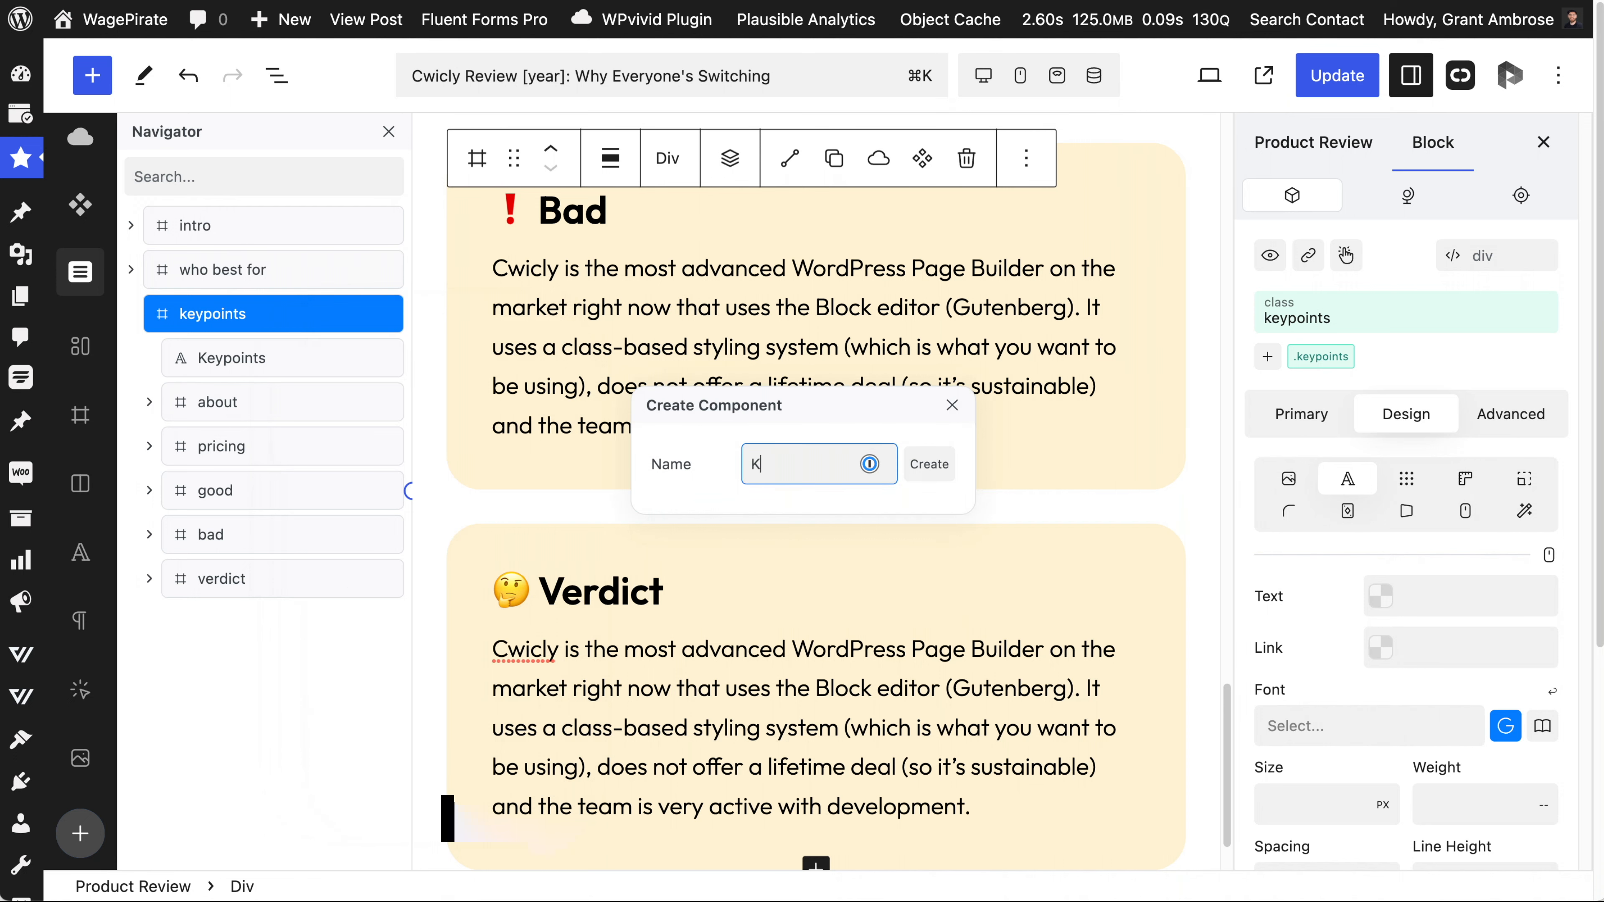
{"action": "type", "text": "eypoints"}
{"action": "left_click", "coordinate": [924, 475]}
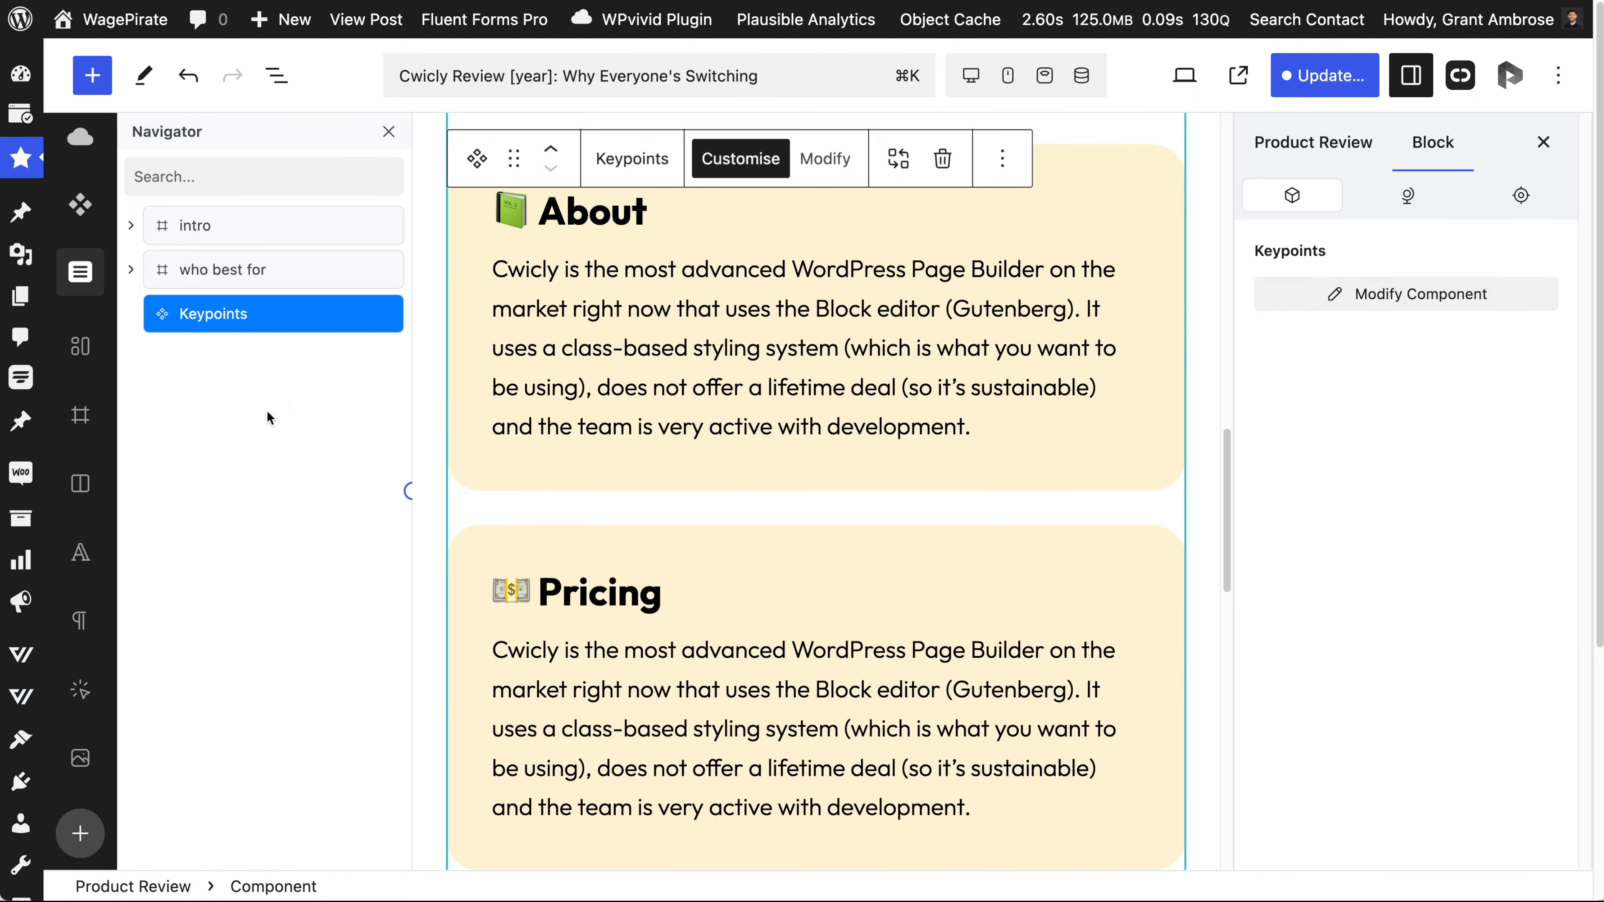
{"action": "left_click", "coordinate": [267, 410]}
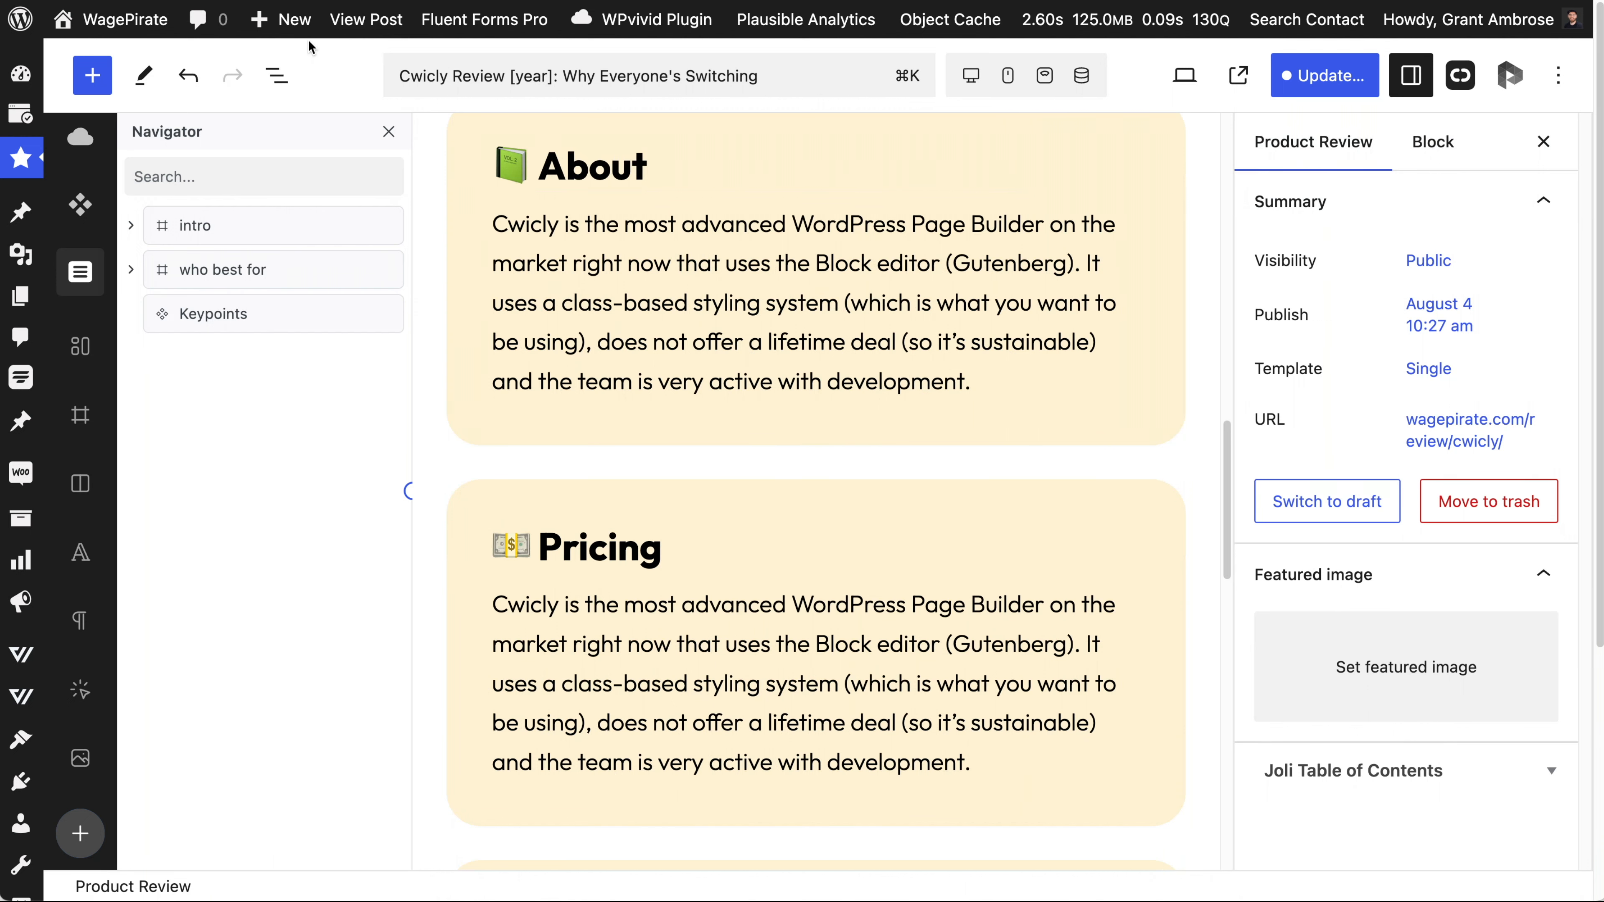
Create a new post titled "test components" and publish it with private visibility.
{"action": "mouse_move", "coordinate": [288, 25]}
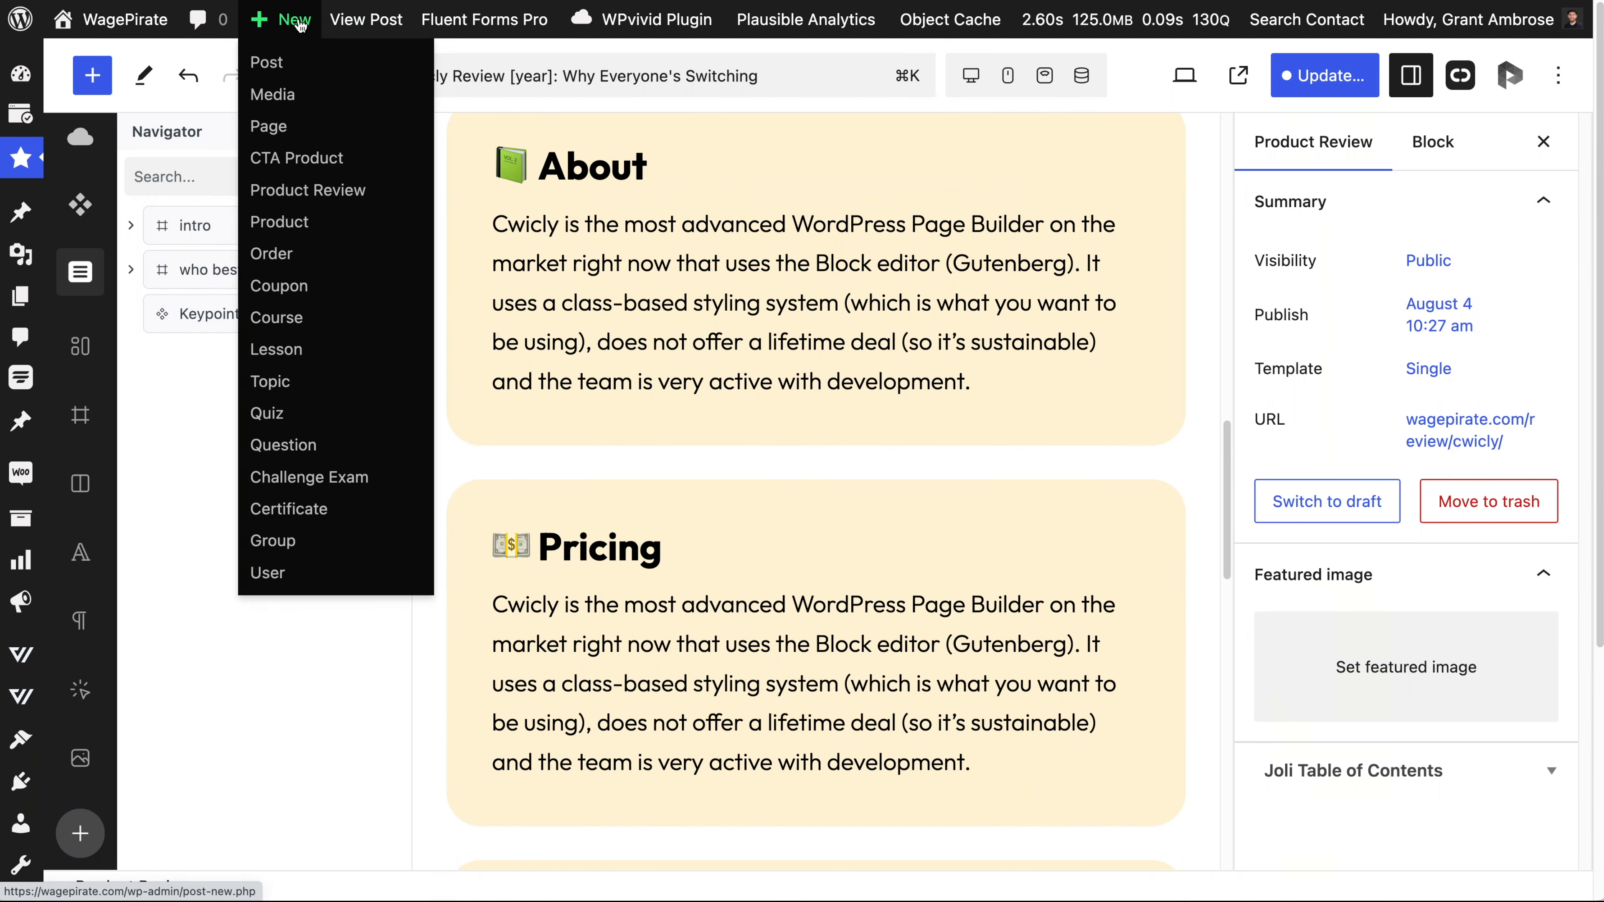
{"action": "left_click", "coordinate": [293, 65]}
{"action": "type", "text": "t"}
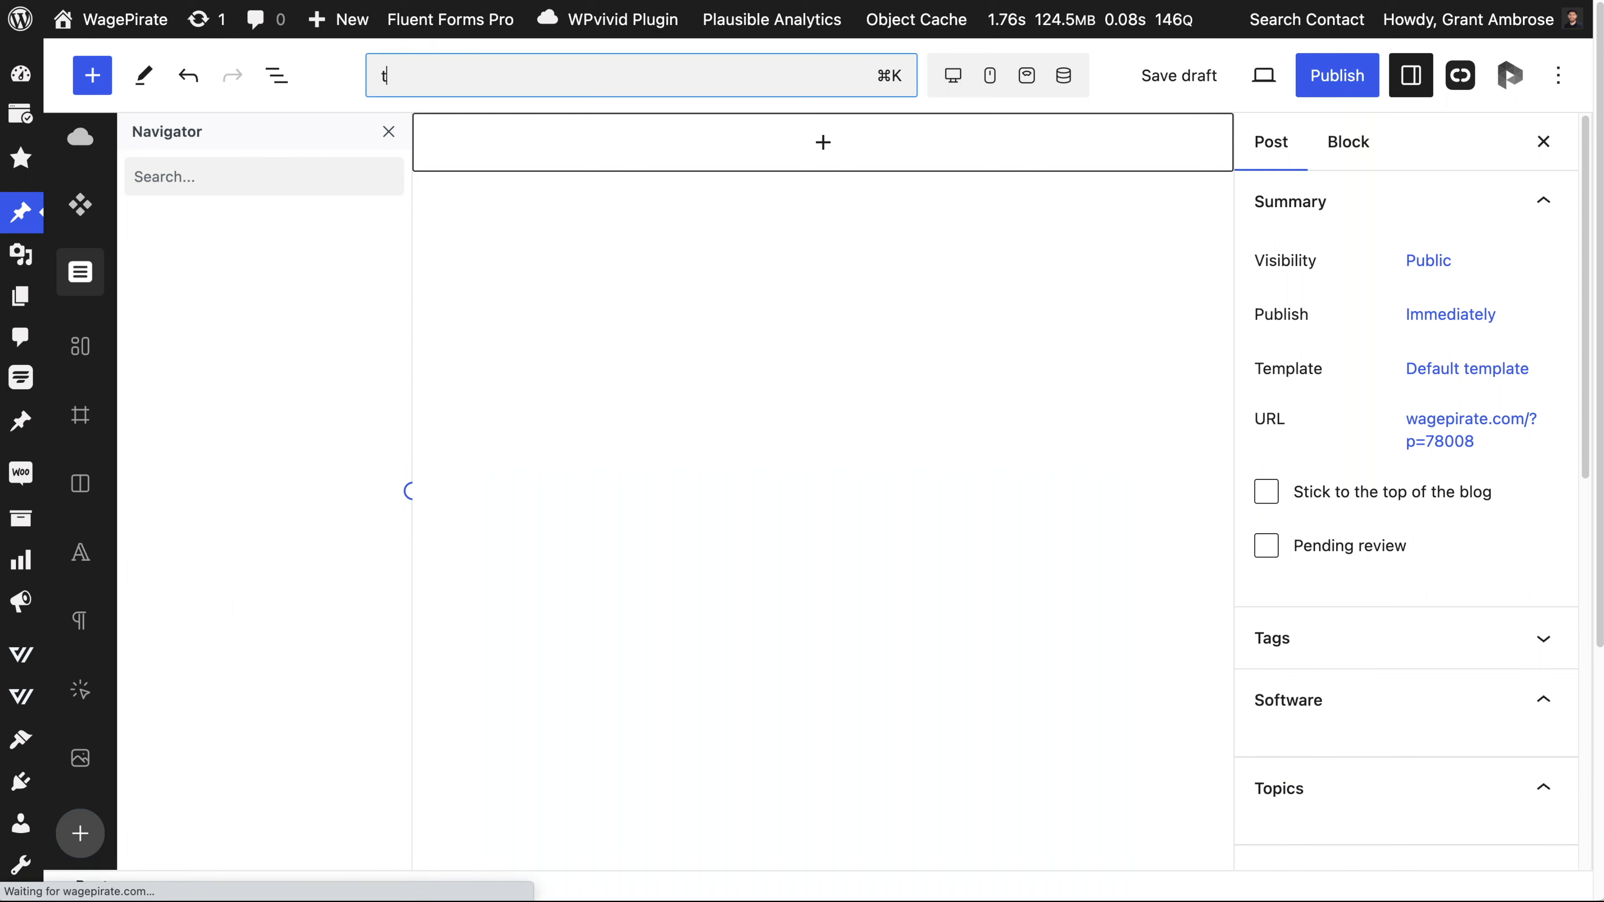
{"action": "type", "text": "est components"}
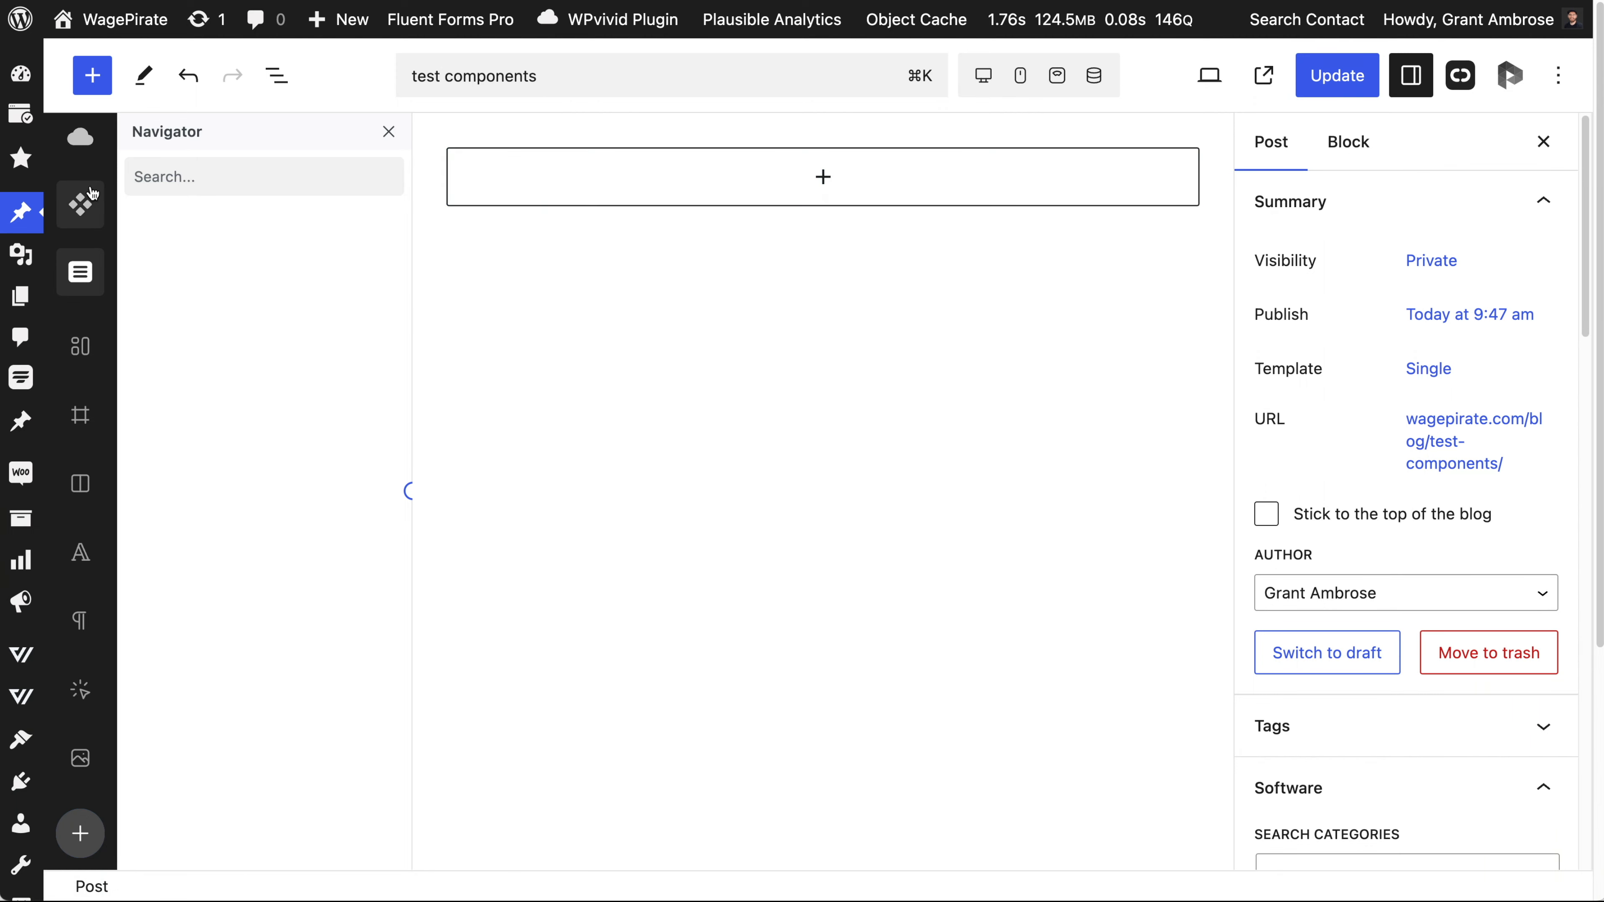
Insert the Keypoints component into the test components post and save the post.
{"action": "left_click", "coordinate": [82, 204]}
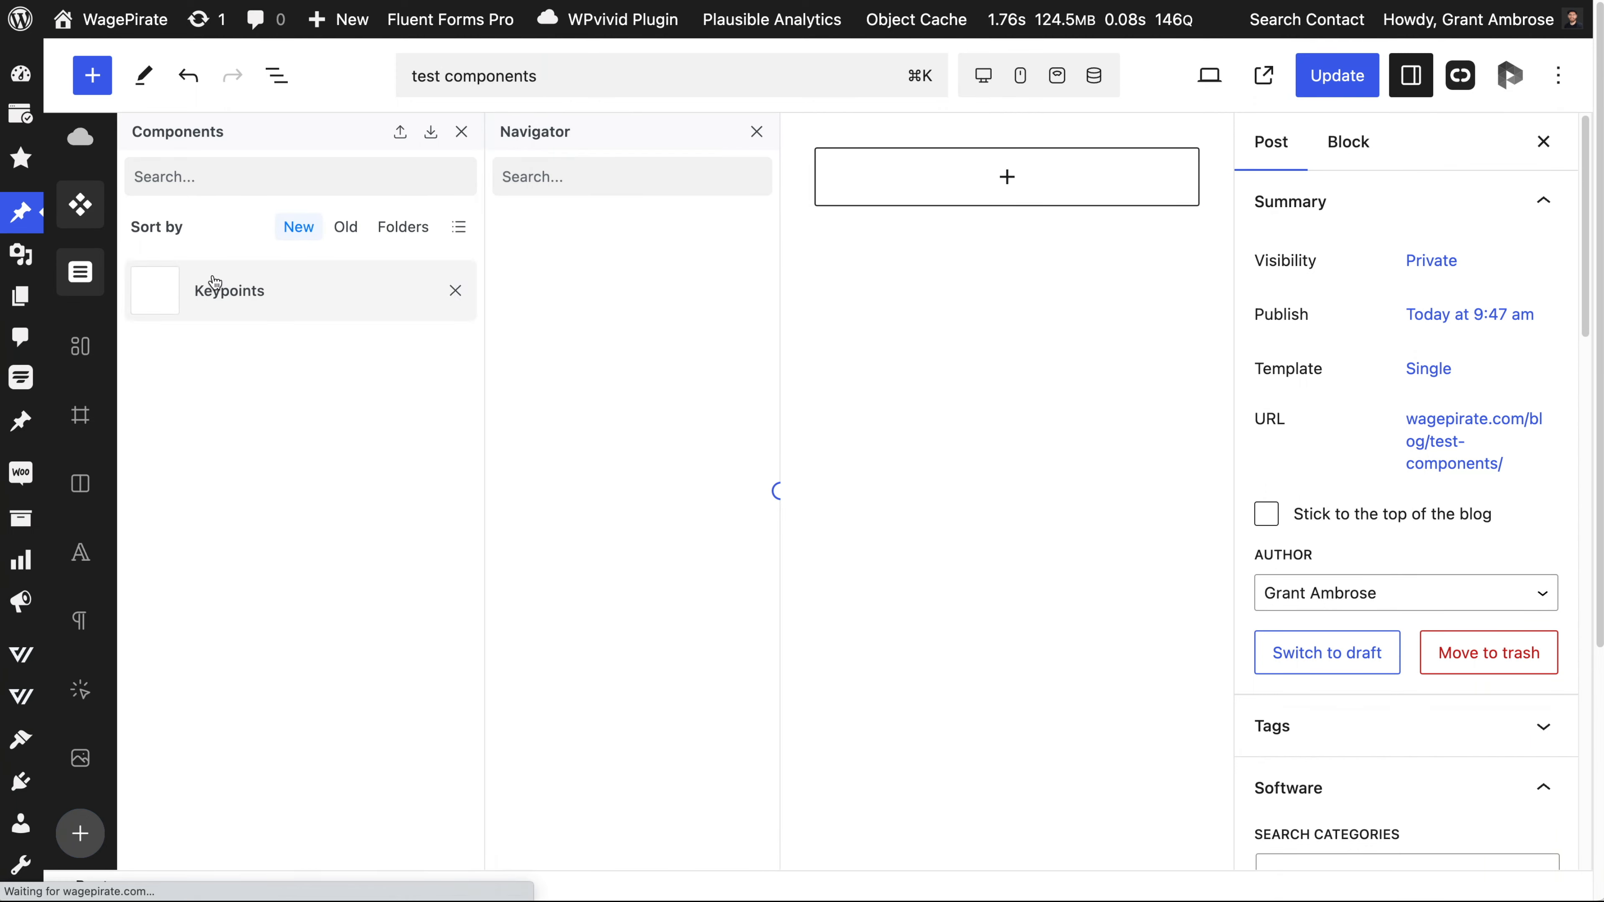
{"action": "left_click", "coordinate": [241, 292]}
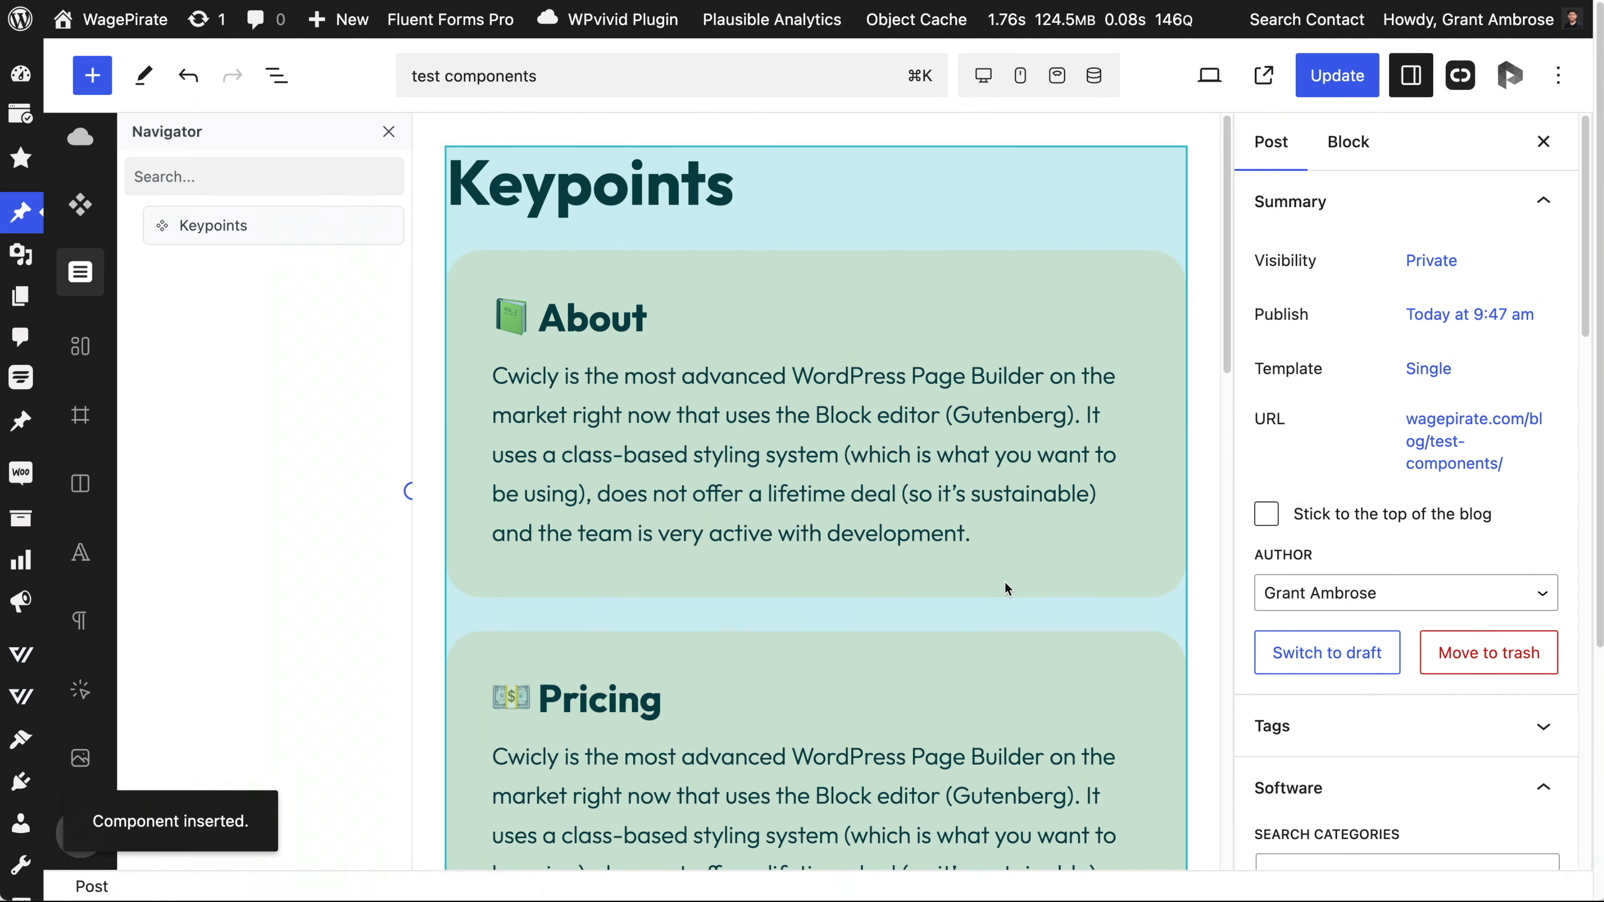
{"action": "key", "text": "super+s"}
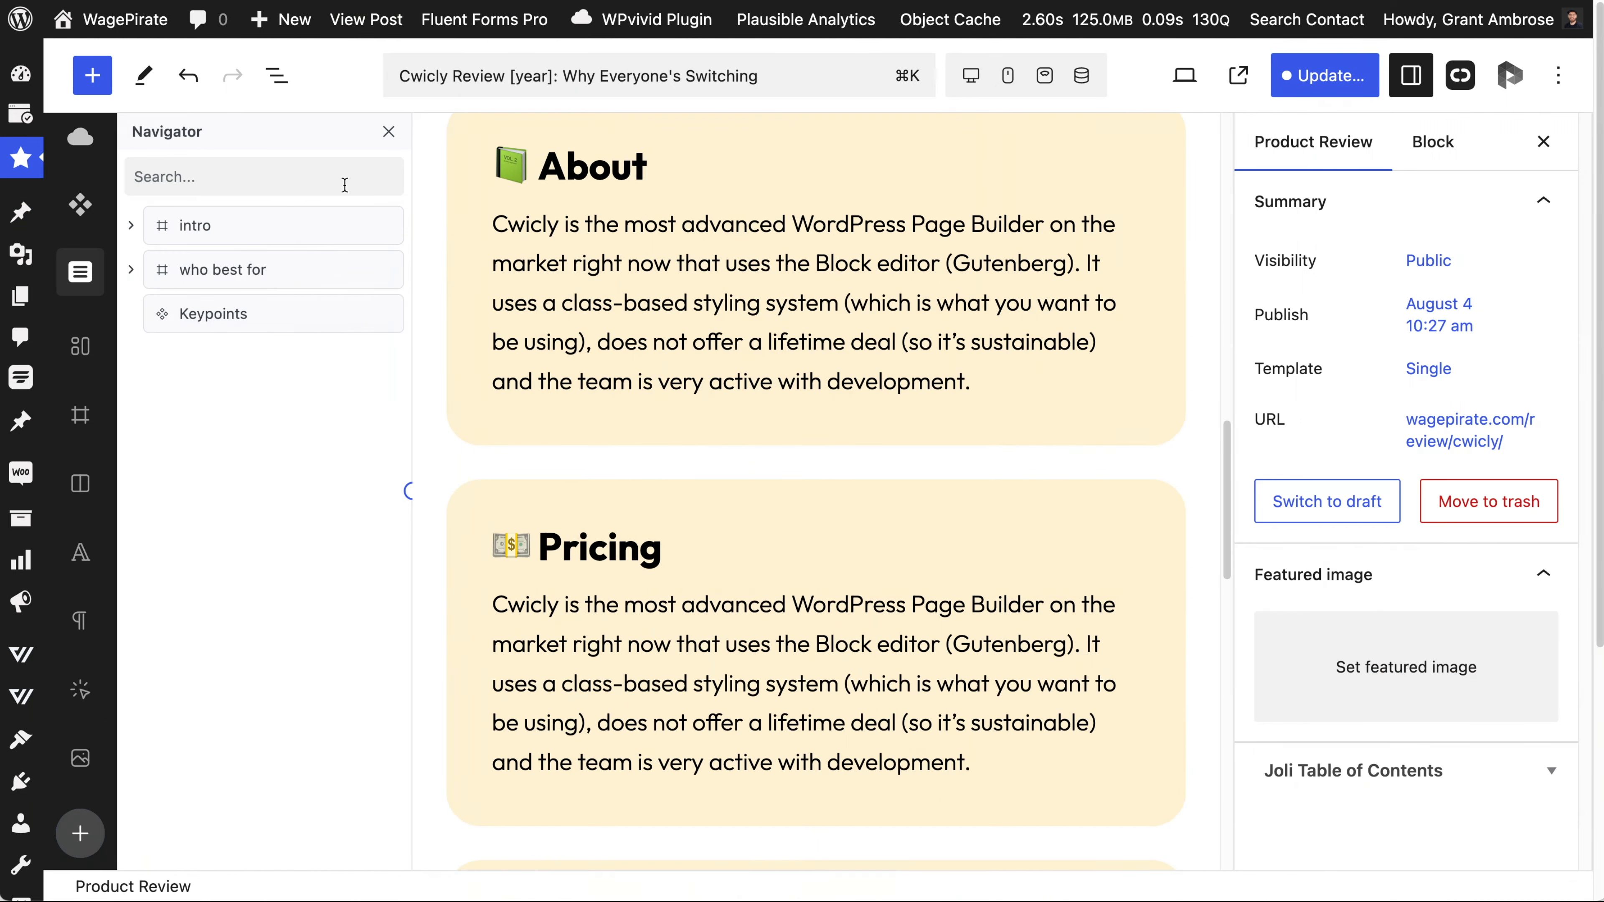
In the Cwicly Review post, replace the Keypoints component's About paragraph with "This is the new introduction" and update the post.
{"action": "left_click", "coordinate": [309, 321]}
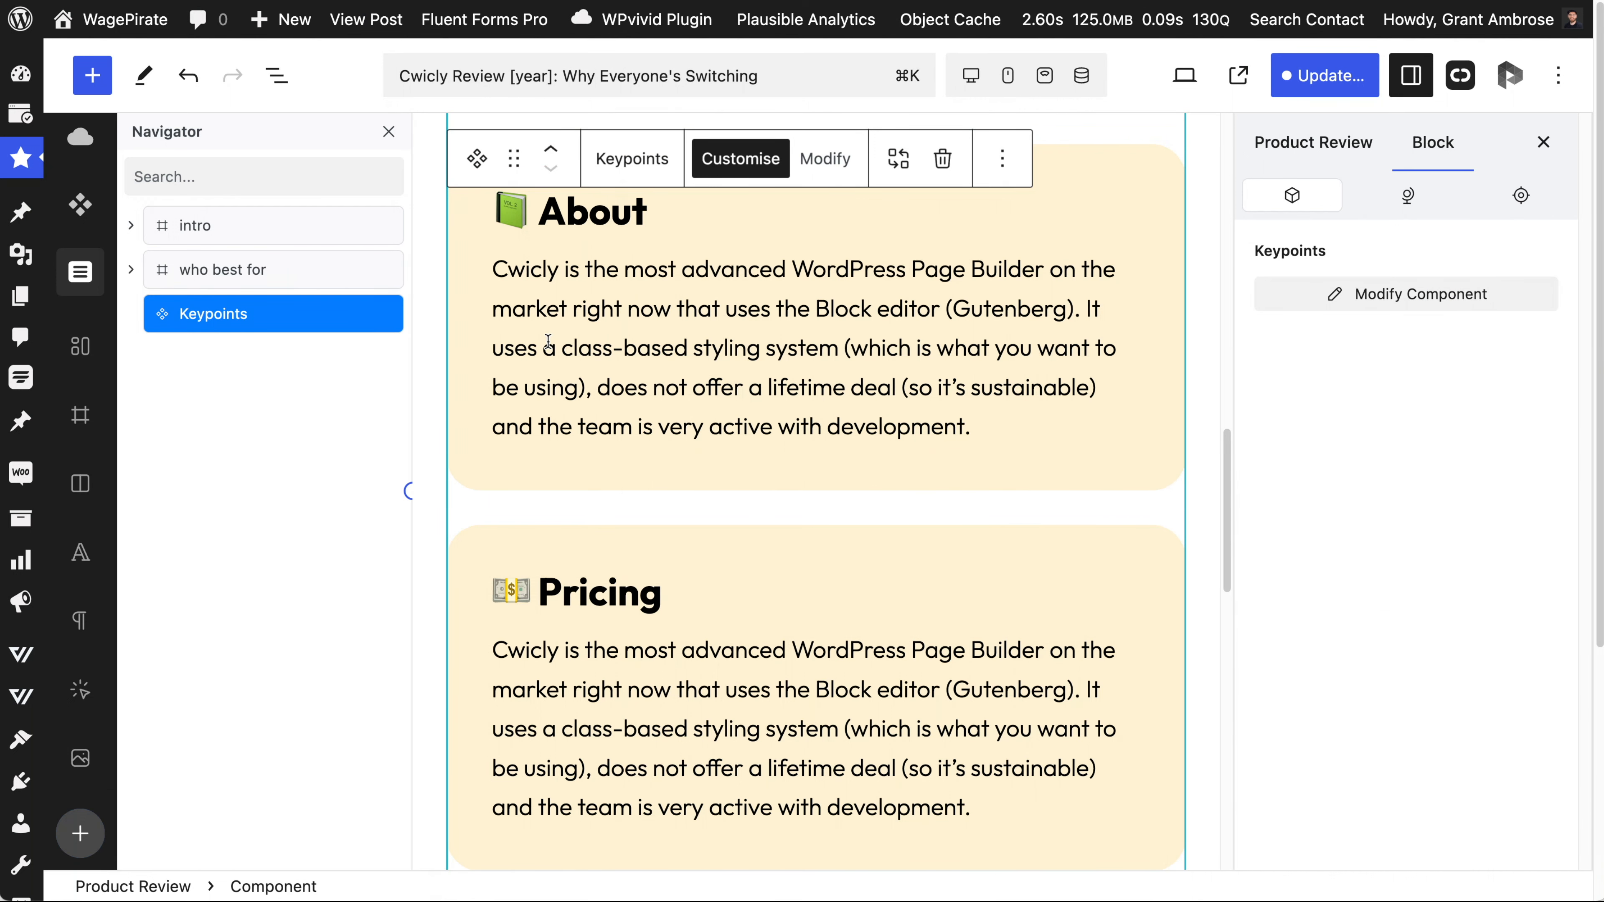
{"action": "left_click", "coordinate": [834, 329]}
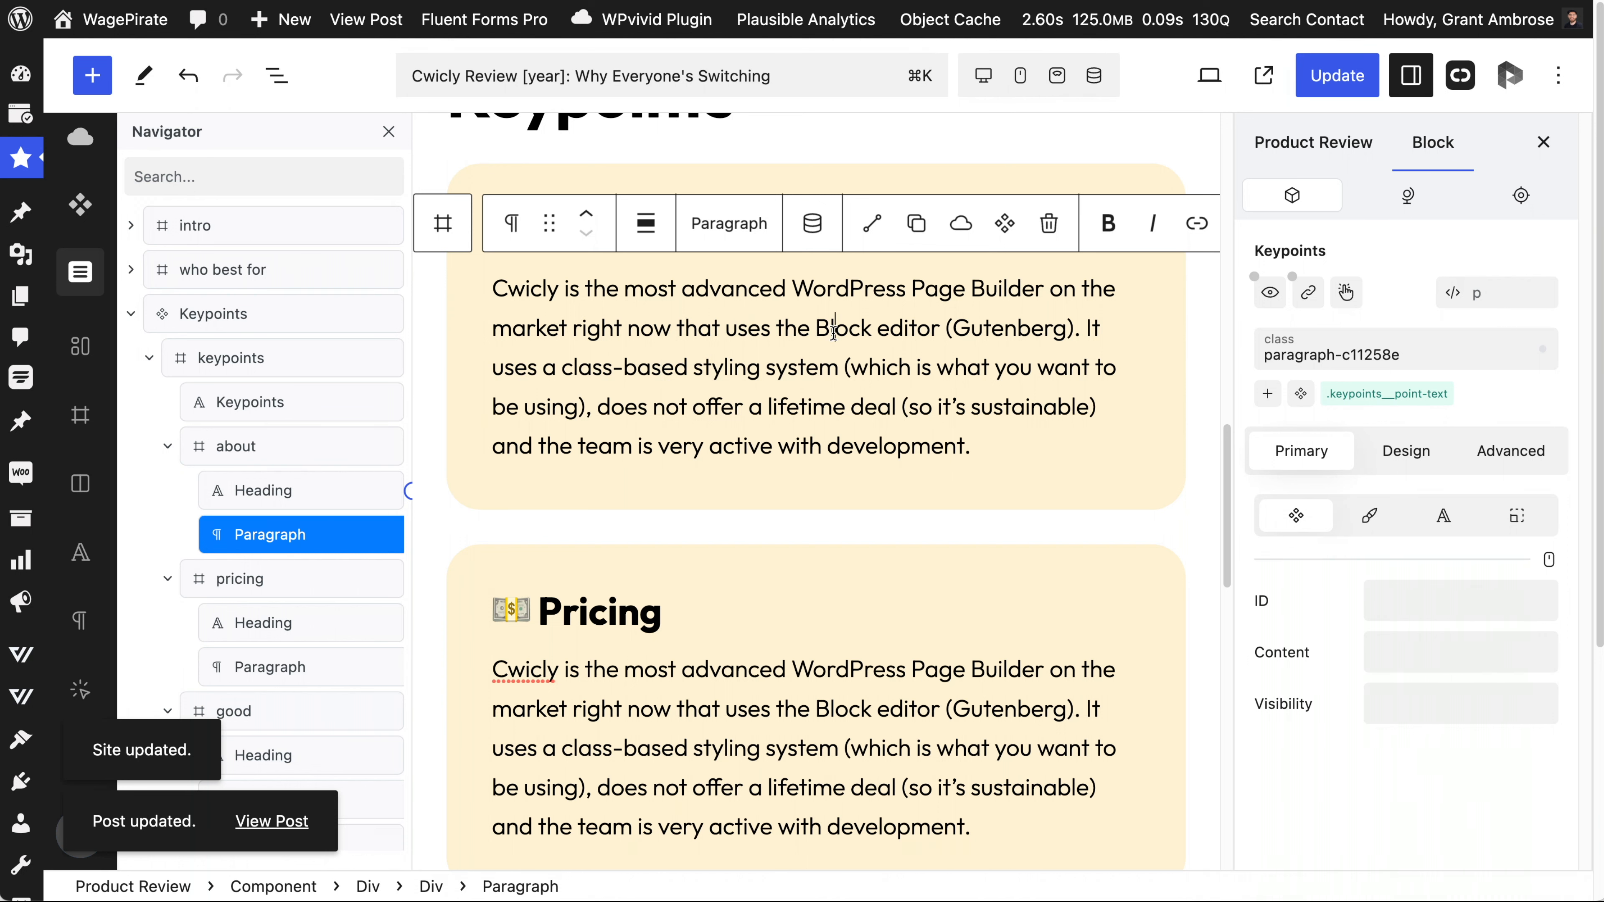
{"action": "triple_click", "coordinate": [834, 328]}
{"action": "type", "text": "This is th"}
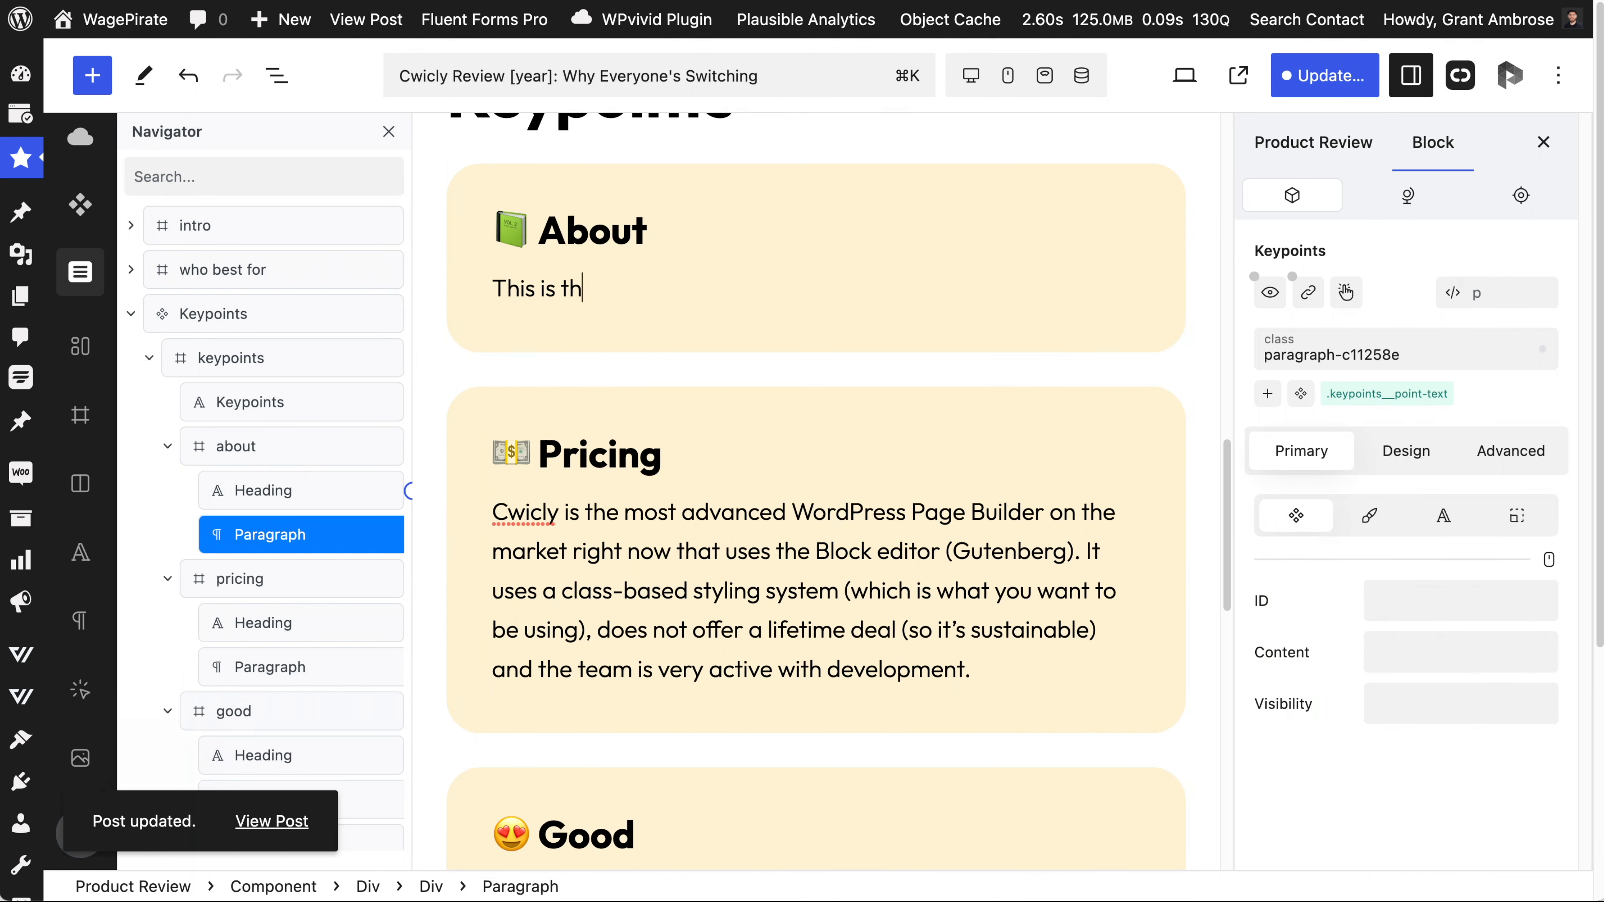
{"action": "type", "text": "e new introduction"}
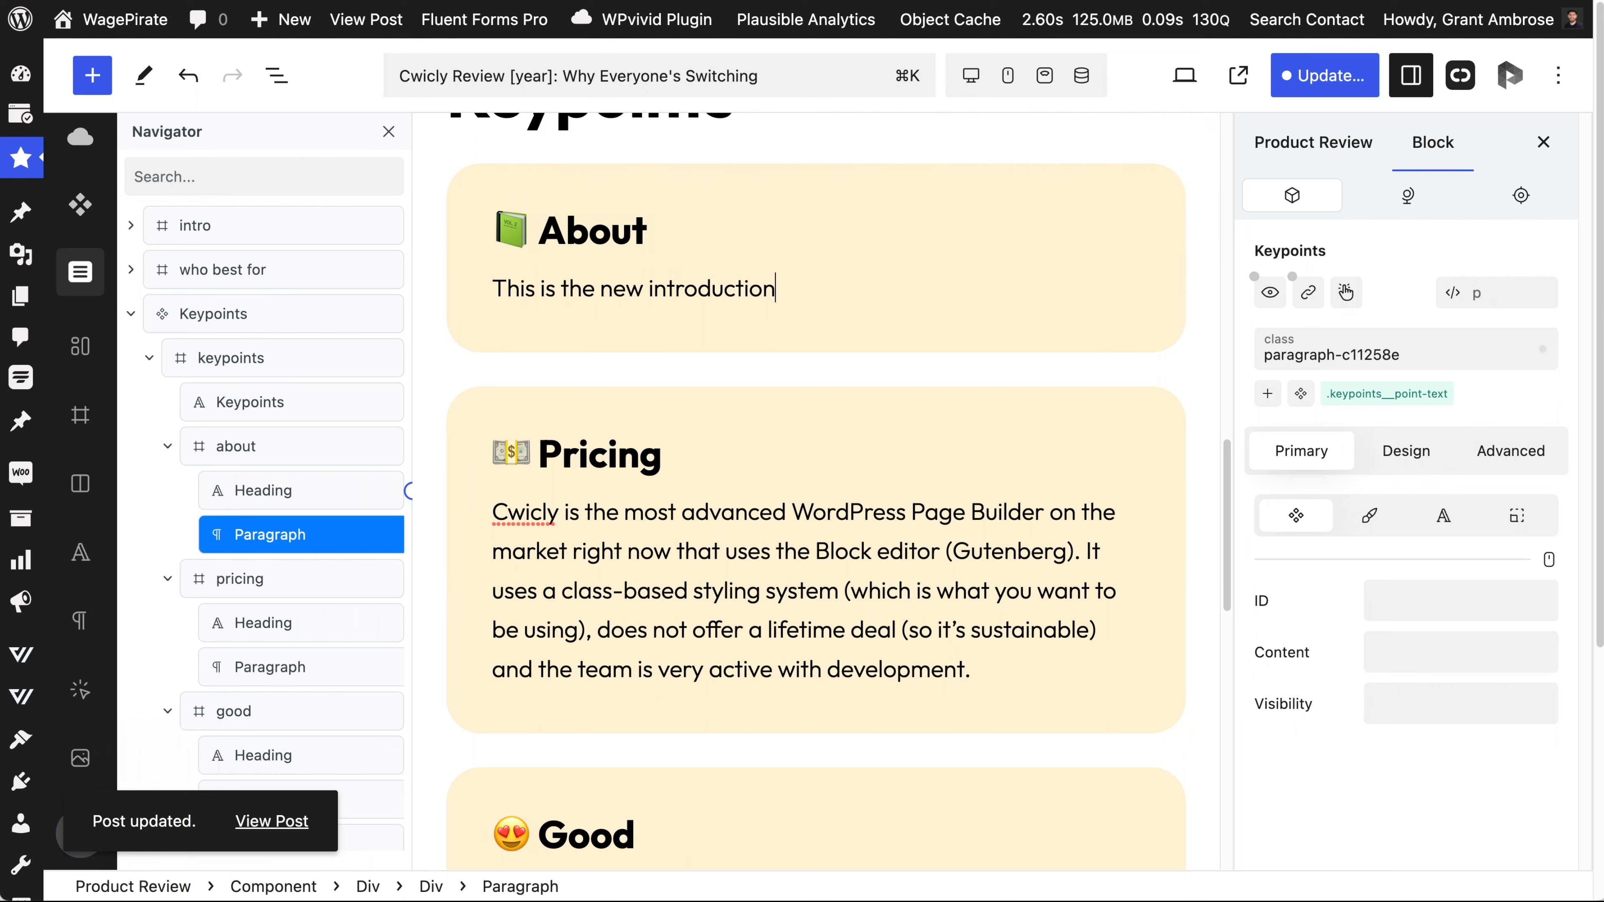
{"action": "left_click", "coordinate": [267, 314]}
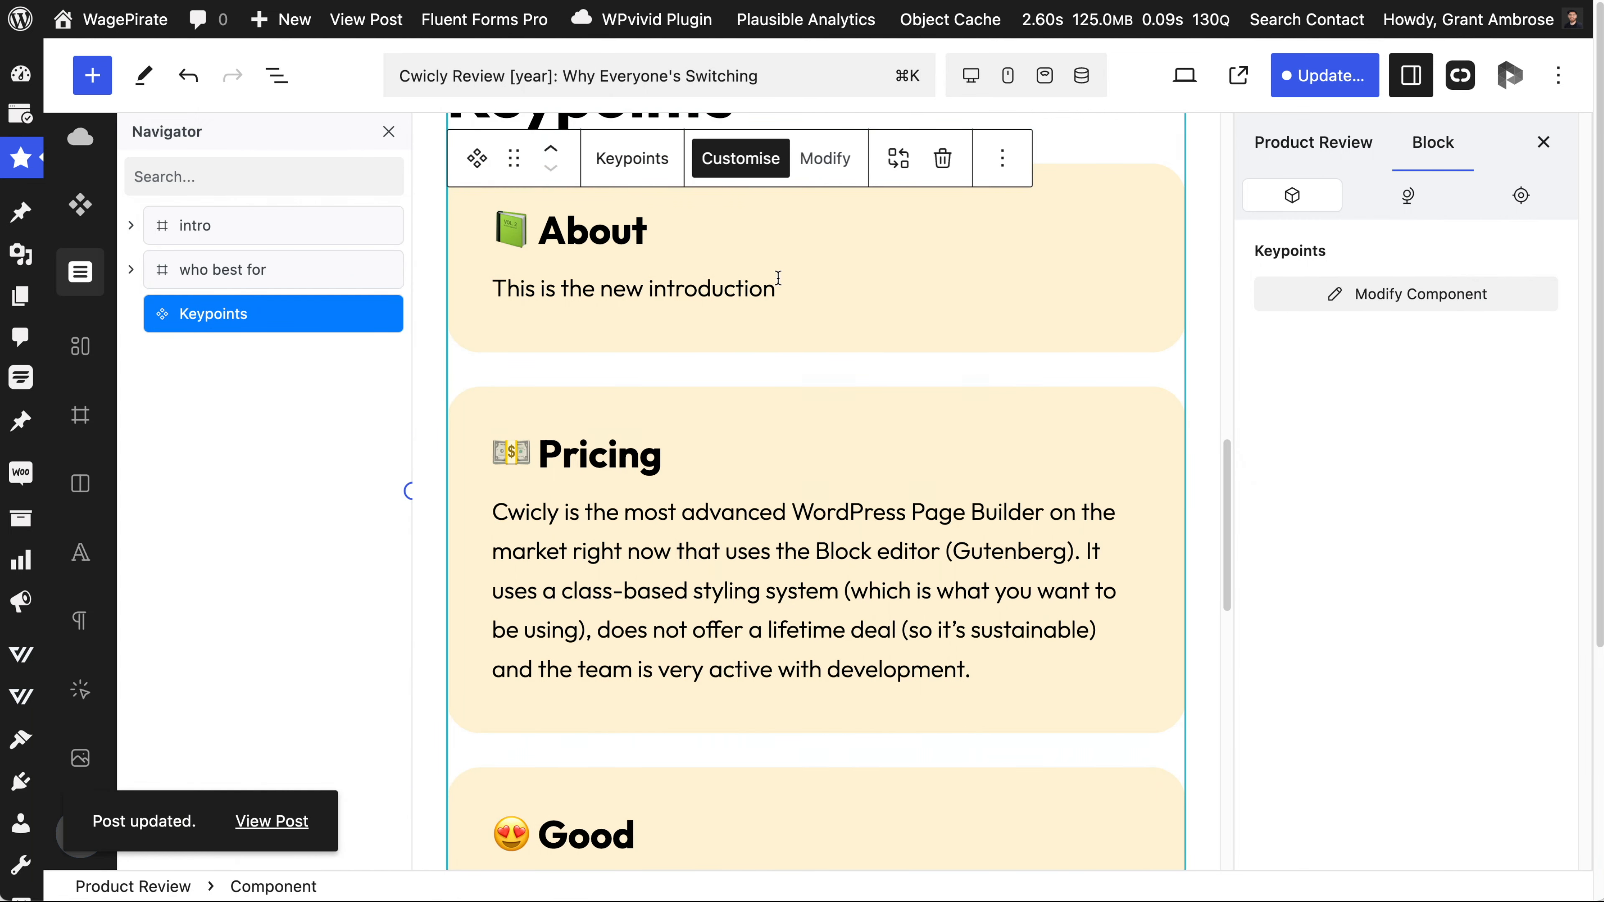
{"action": "left_click", "coordinate": [1325, 76]}
{"action": "left_click", "coordinate": [1337, 76]}
Switch to the live test components page and reload it to check the About text in its Keypoints component.
{"action": "key", "text": "ctrl+Tab"}
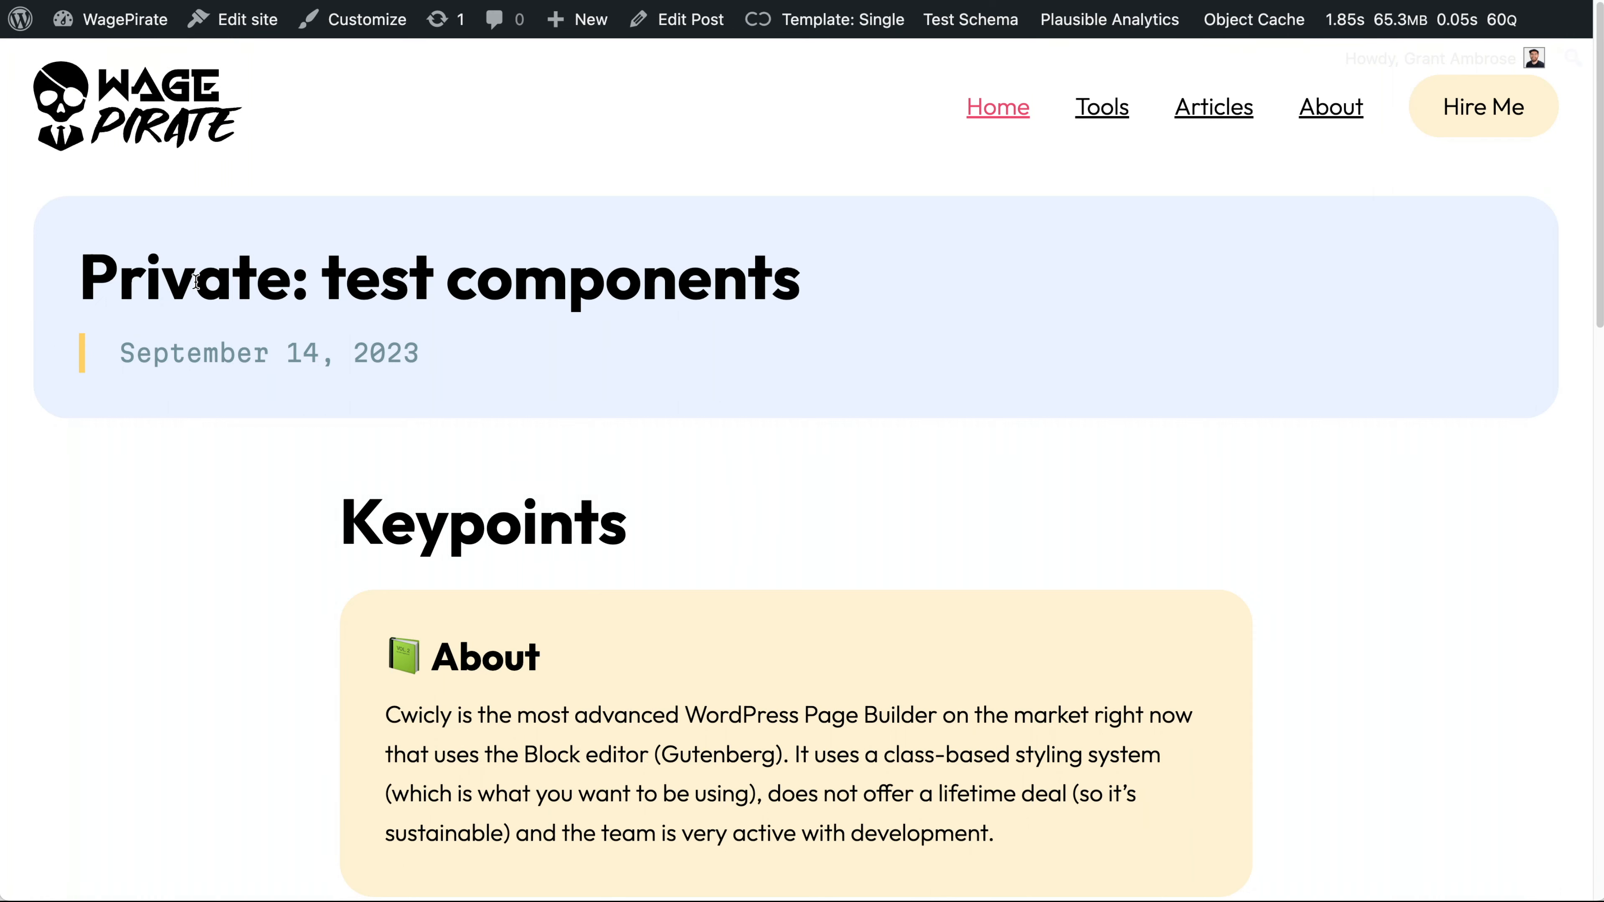
{"action": "left_click_drag", "start_coordinate": [914, 283], "coordinate": [341, 283]}
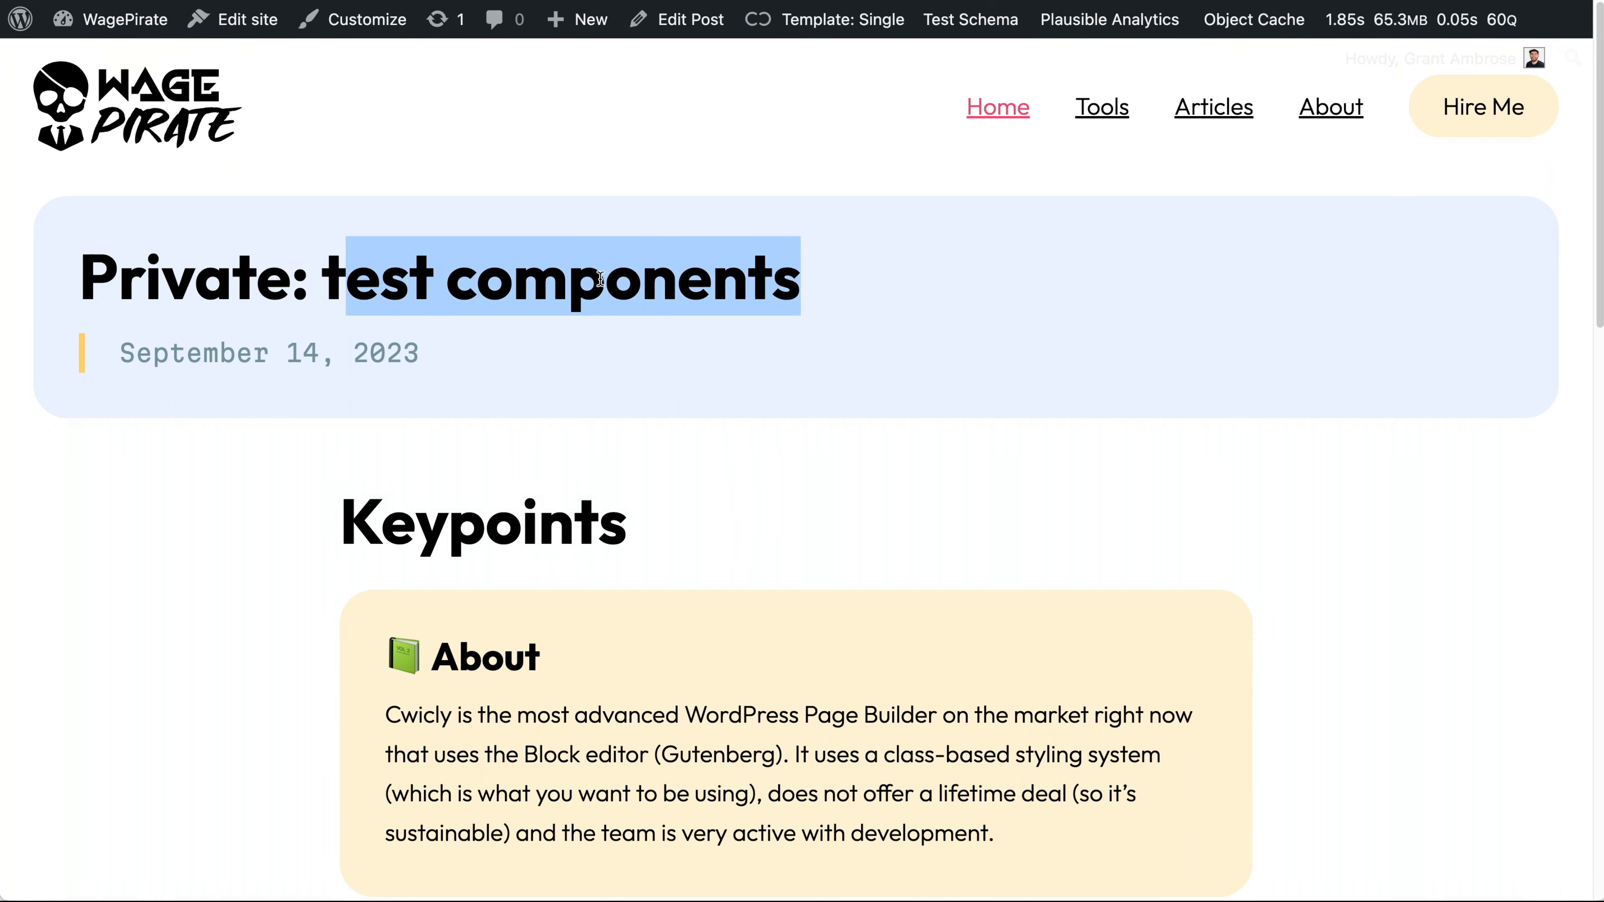
{"action": "left_click", "coordinate": [1049, 498]}
{"action": "scroll", "coordinate": [1049, 497], "scroll_direction": "down", "scroll_amount": 5}
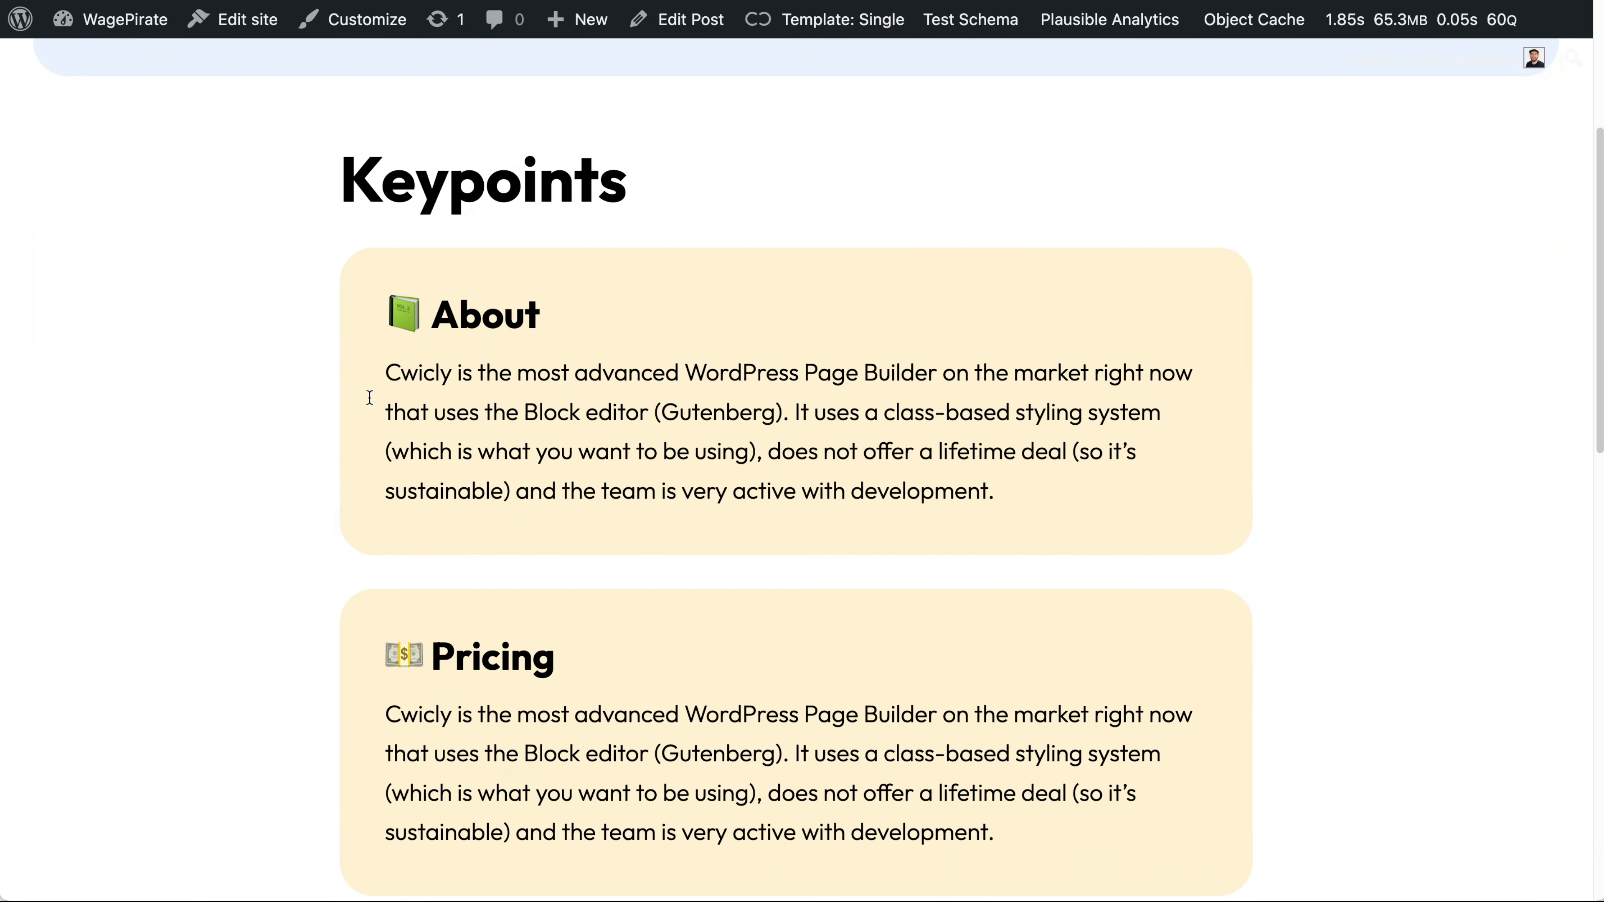
{"action": "key", "text": "super+r"}
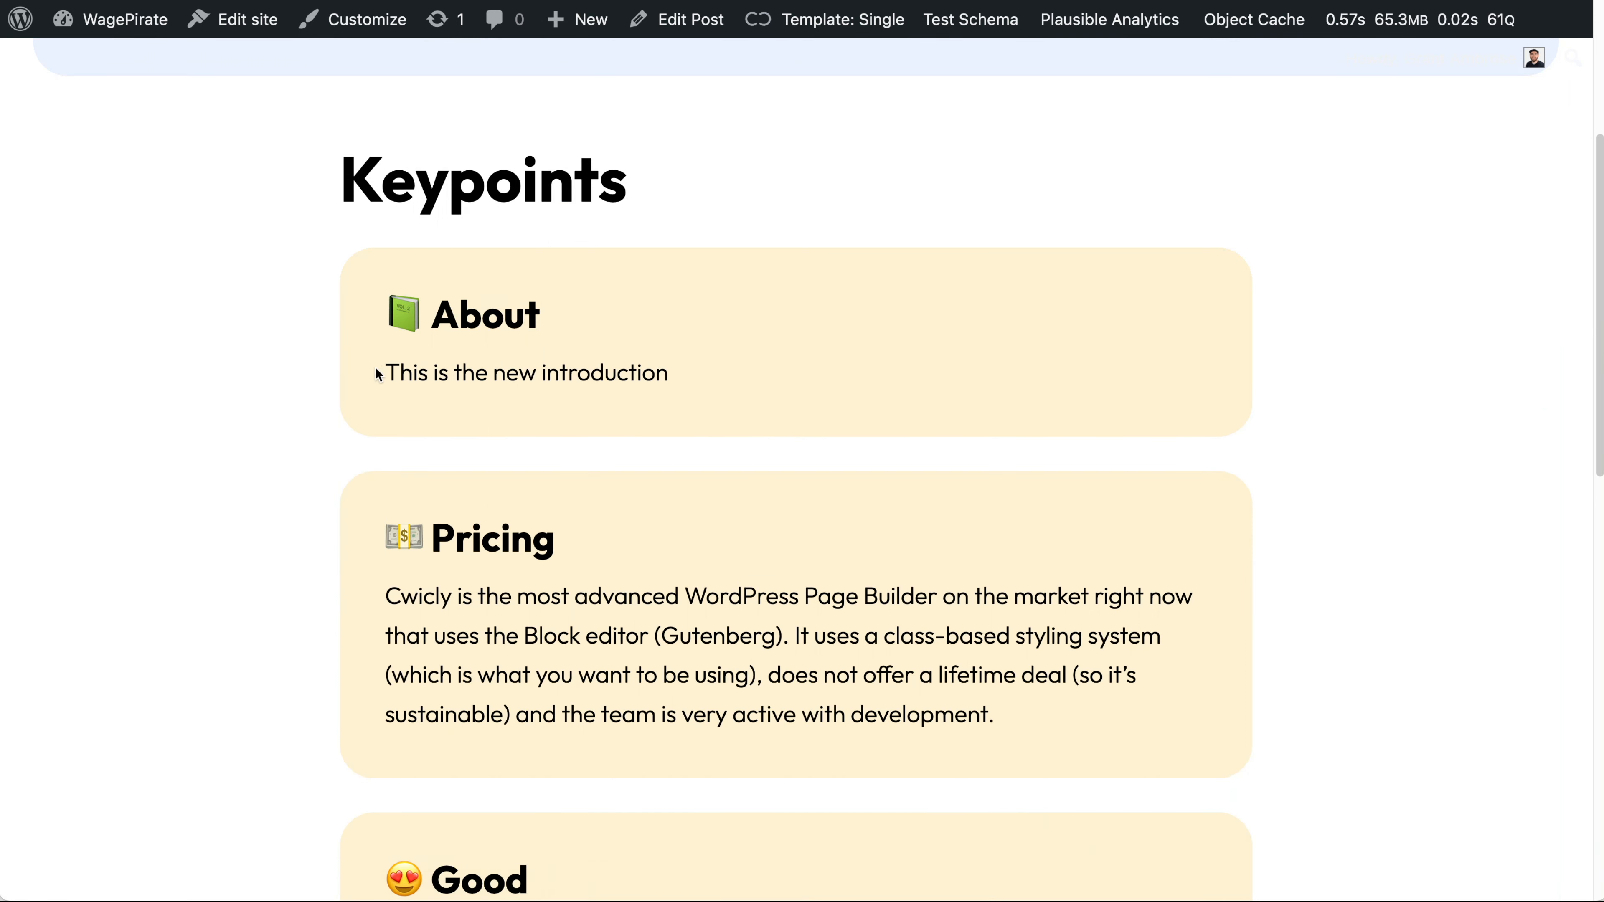
{"action": "left_click_drag", "start_coordinate": [379, 365], "coordinate": [723, 373]}
{"action": "left_click", "coordinate": [1033, 355]}
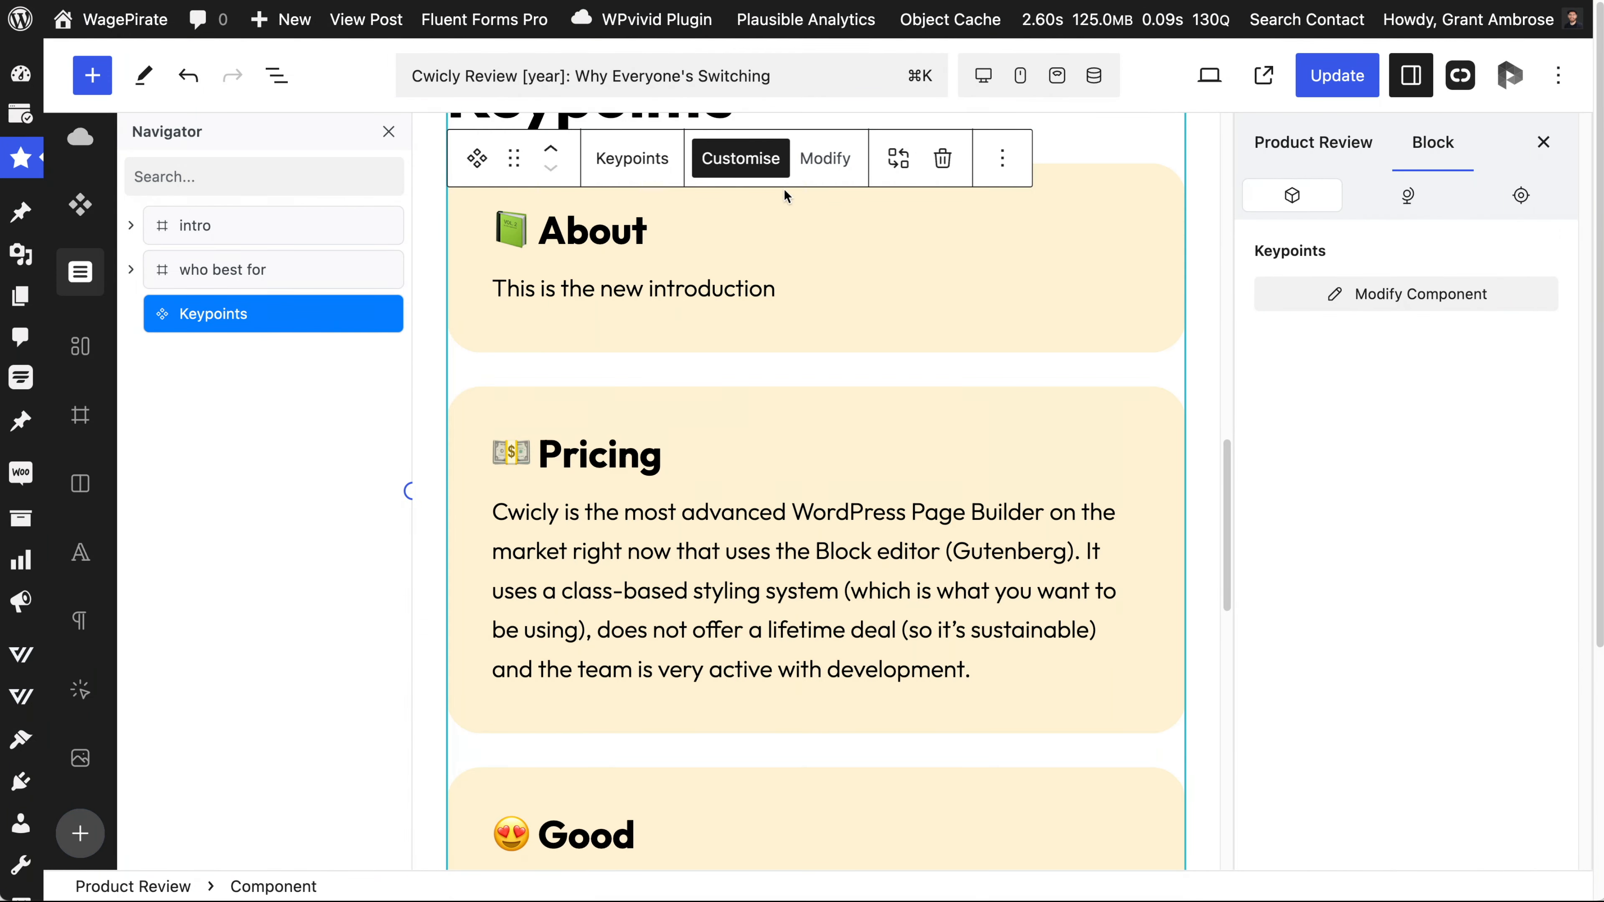
Open the Keypoints component of the Cwicly Review post for modification and clear its About paragraph text.
{"action": "left_click", "coordinate": [815, 159]}
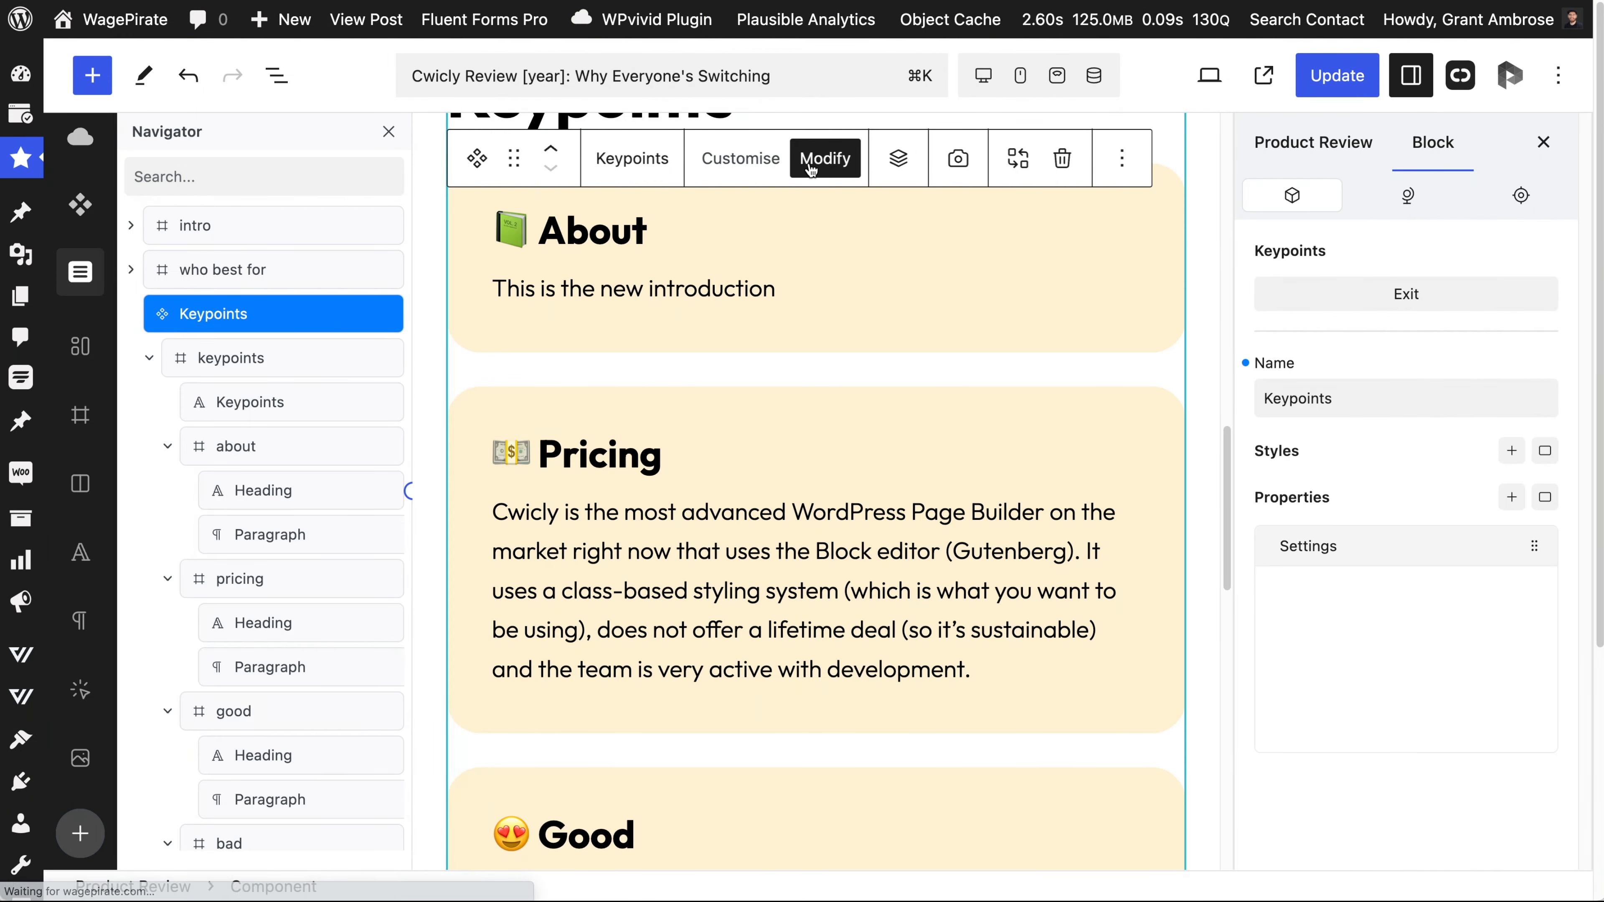
{"action": "left_click", "coordinate": [251, 533]}
{"action": "scroll", "coordinate": [691, 511], "scroll_direction": "up", "scroll_amount": 2}
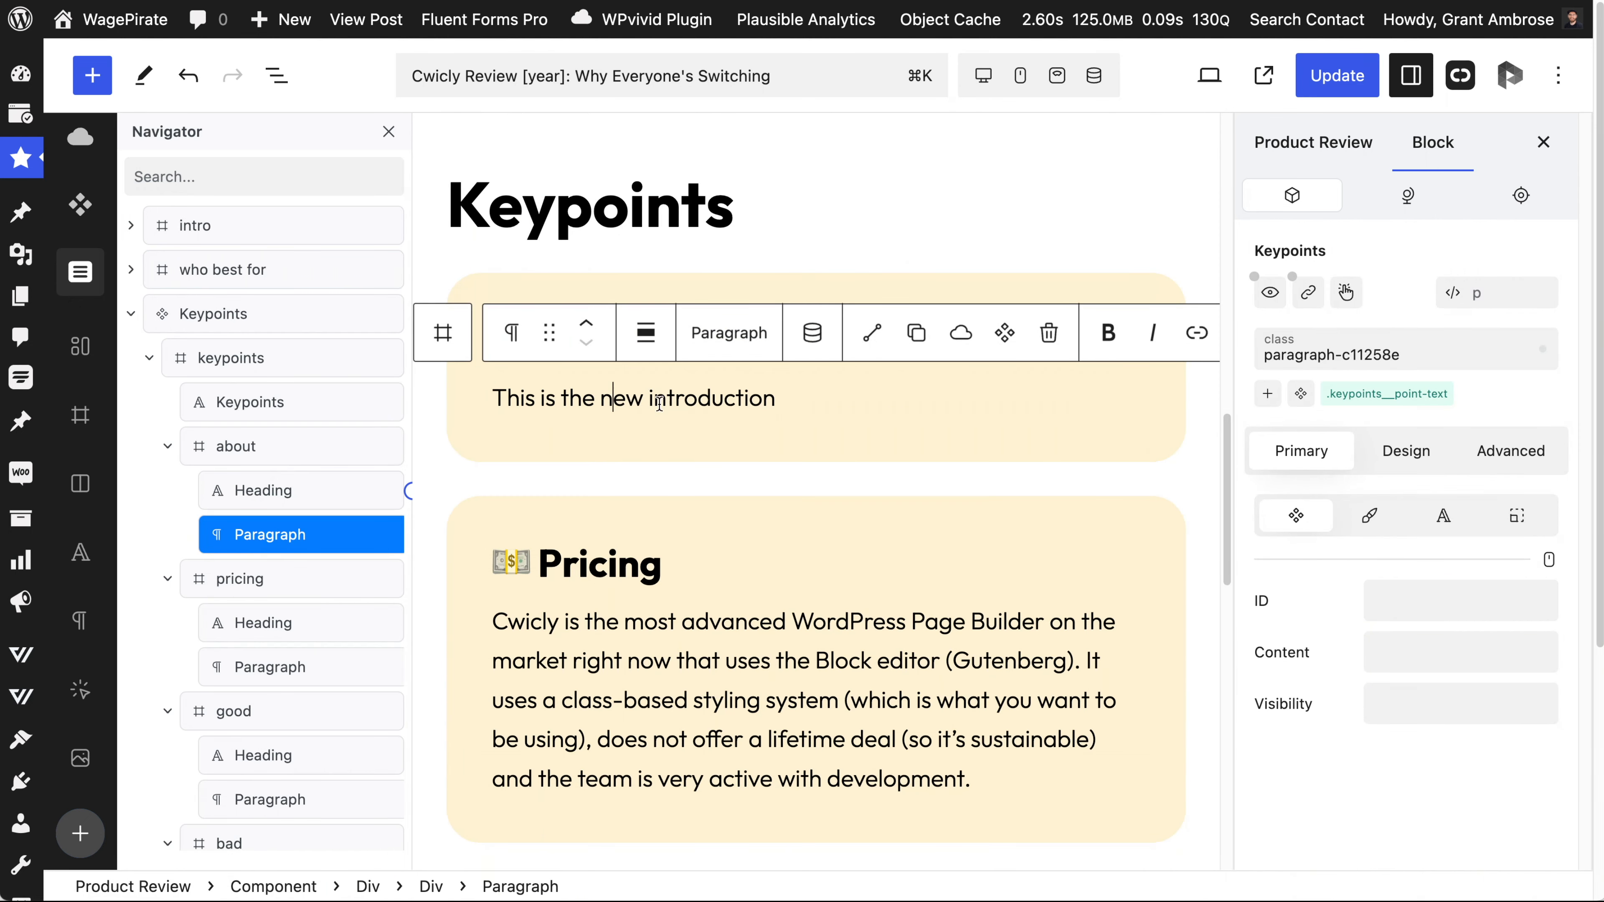
{"action": "triple_click", "coordinate": [723, 402]}
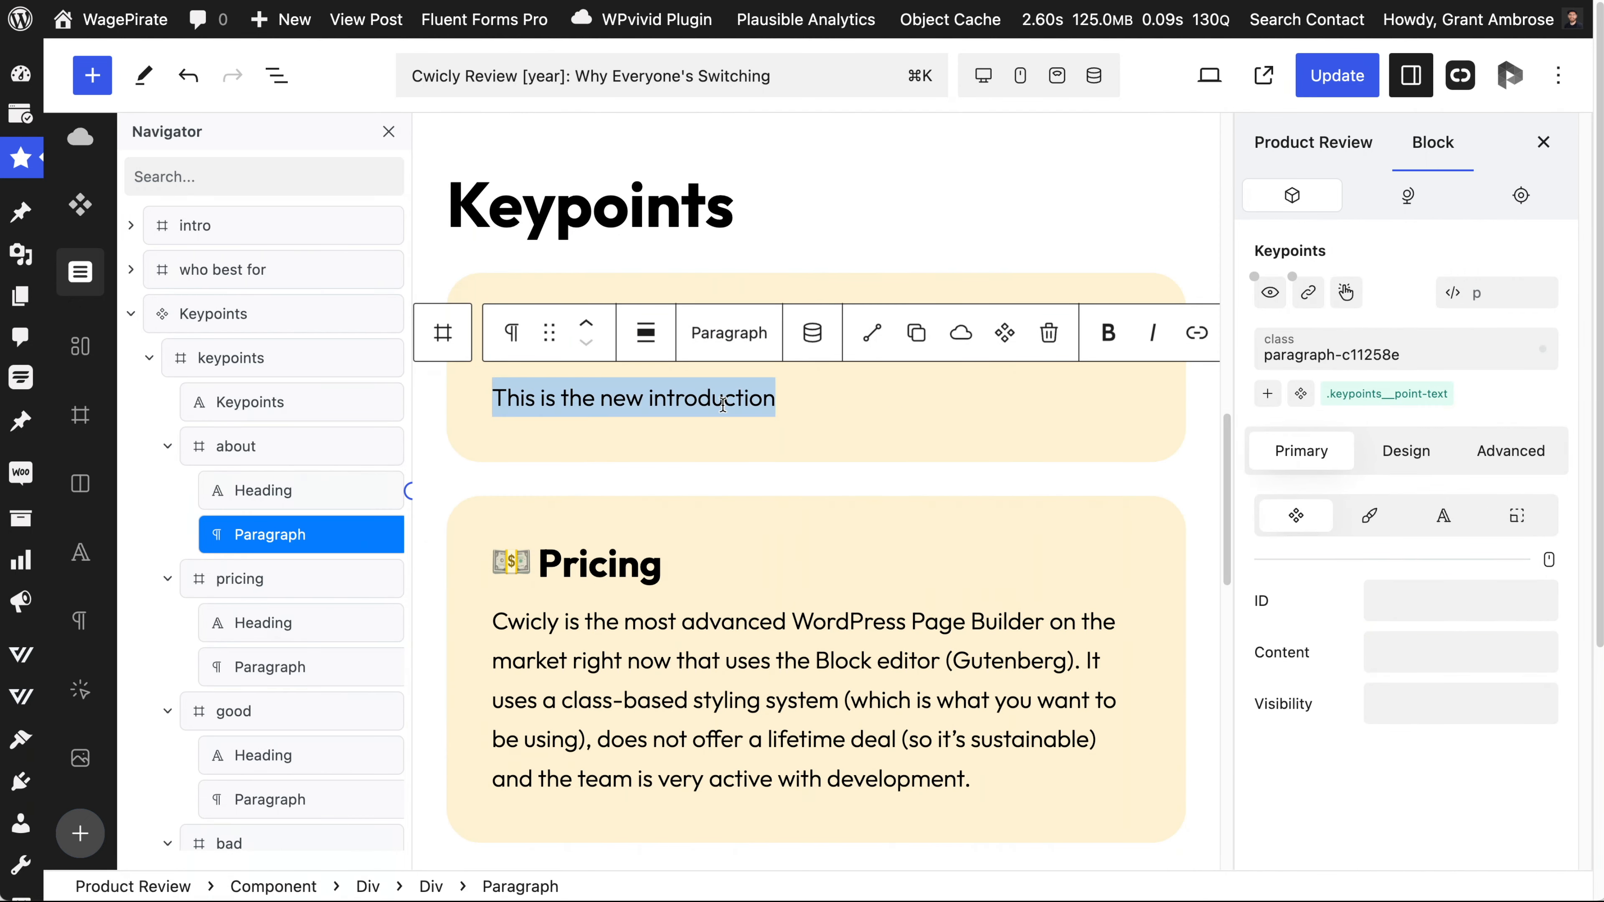
{"action": "key", "text": "BackSpace"}
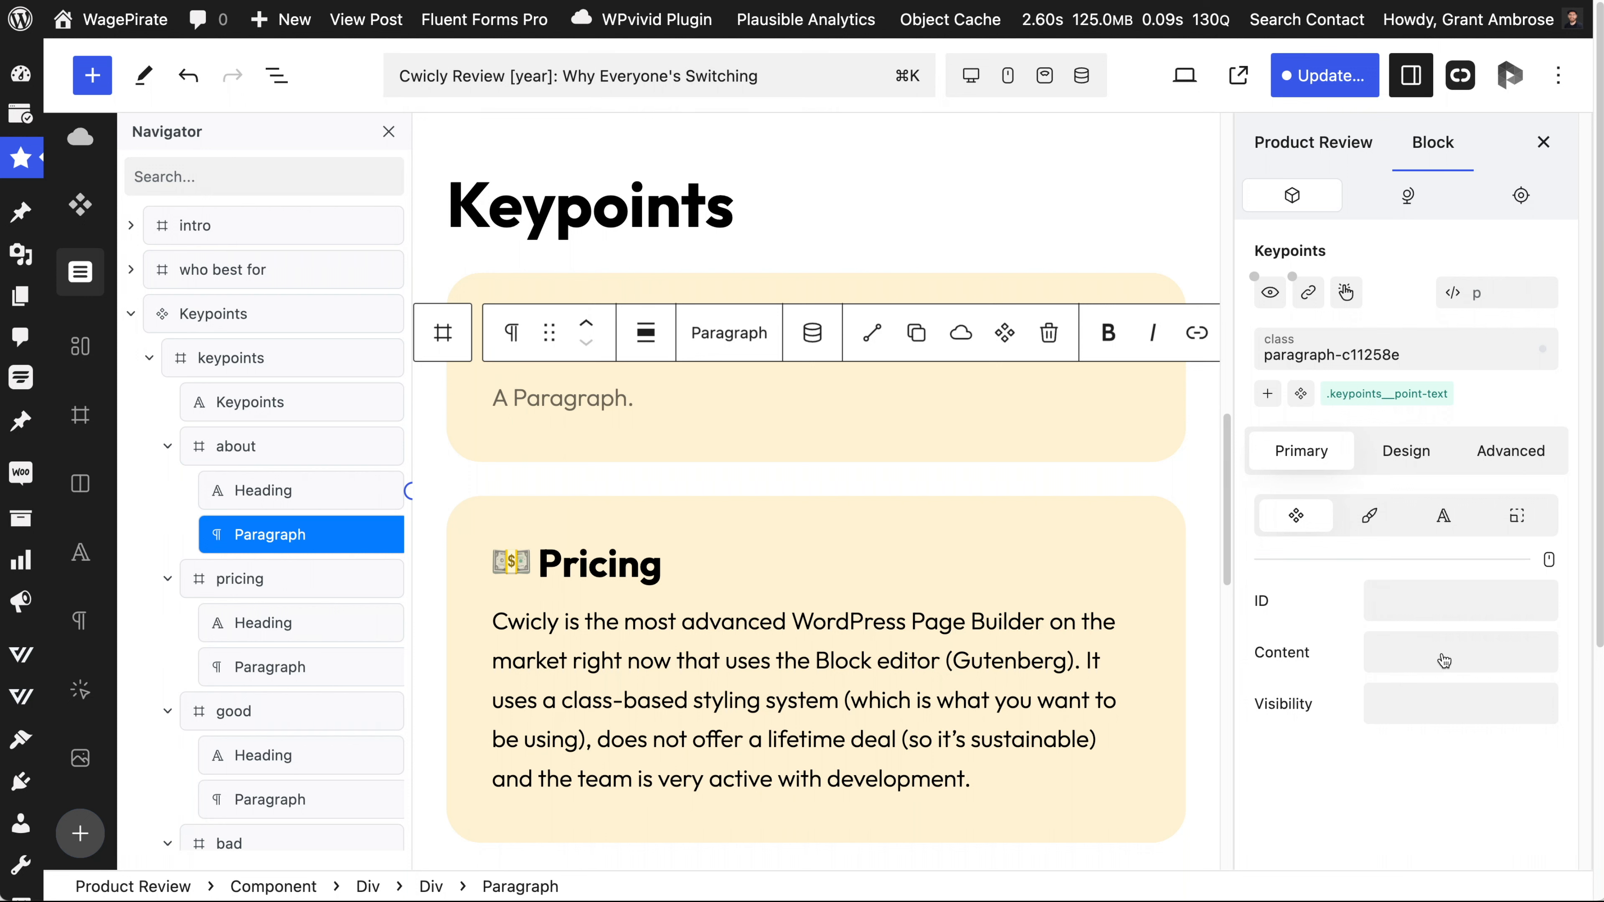
Add a Rich Text component property named "About Text" and connect it to the About paragraph's content.
{"action": "left_click", "coordinate": [1475, 654]}
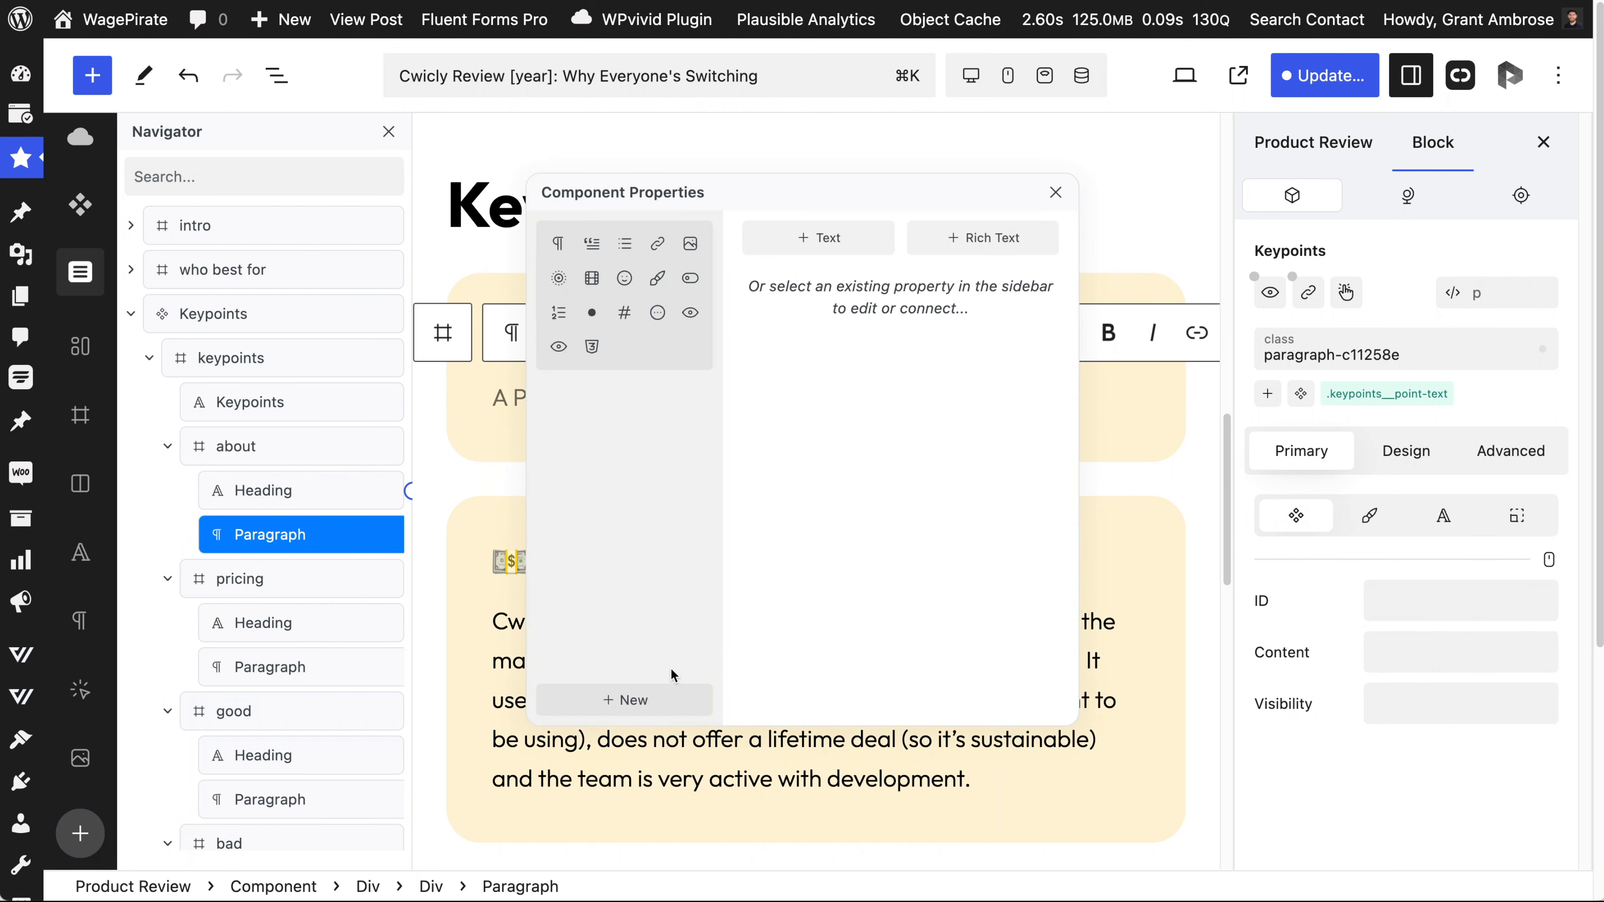
{"action": "left_click", "coordinate": [626, 700]}
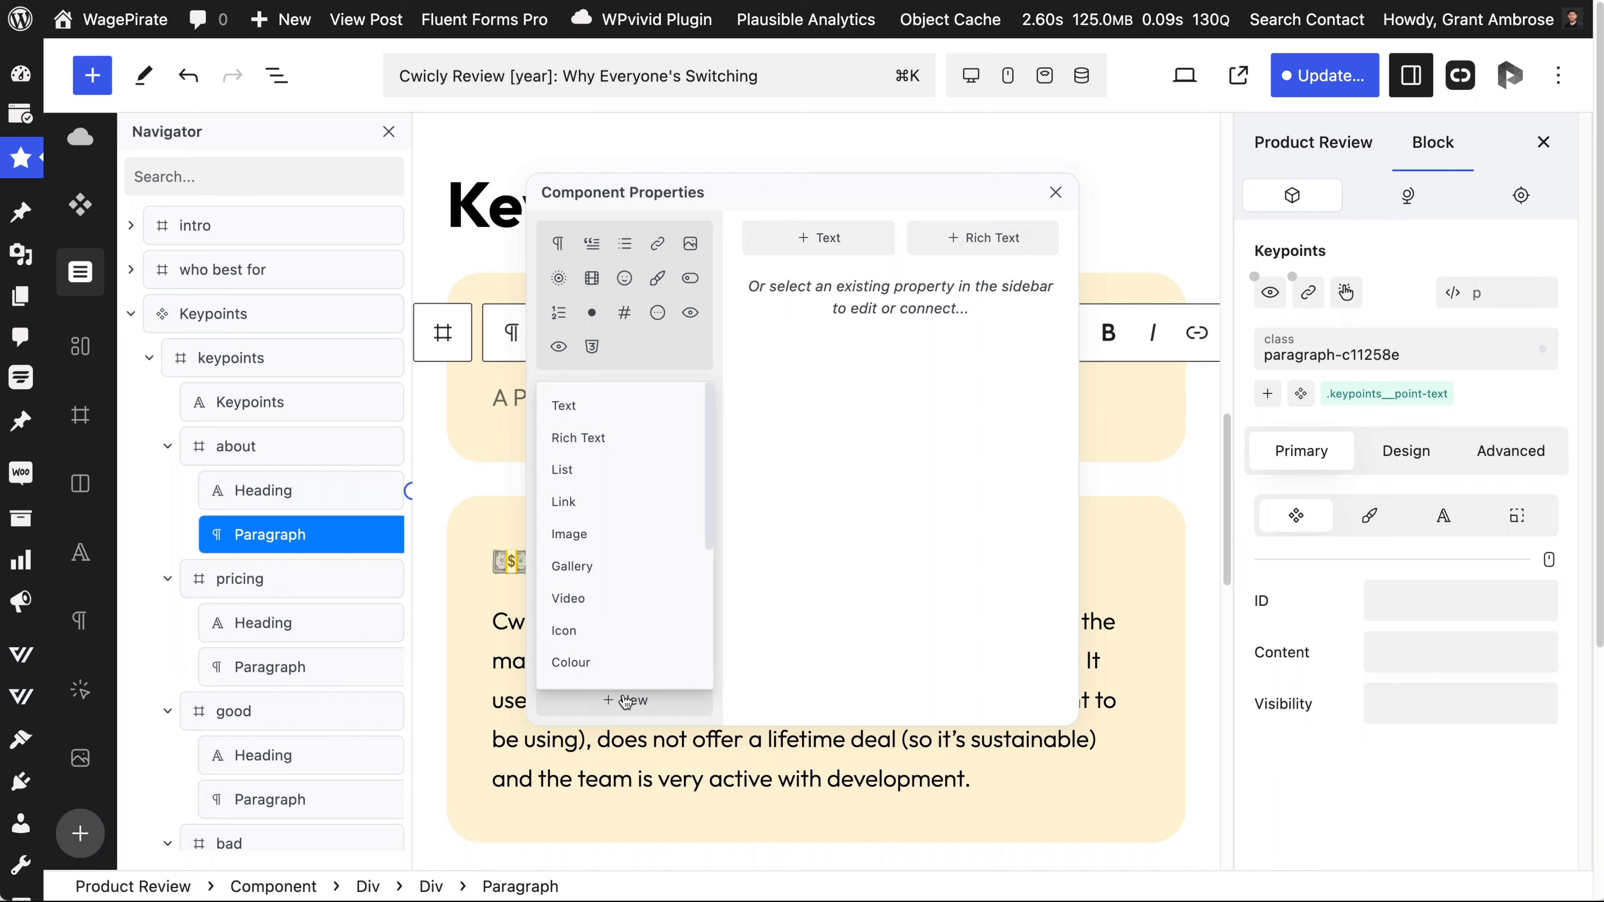
{"action": "left_click", "coordinate": [587, 438]}
{"action": "left_click", "coordinate": [752, 316]}
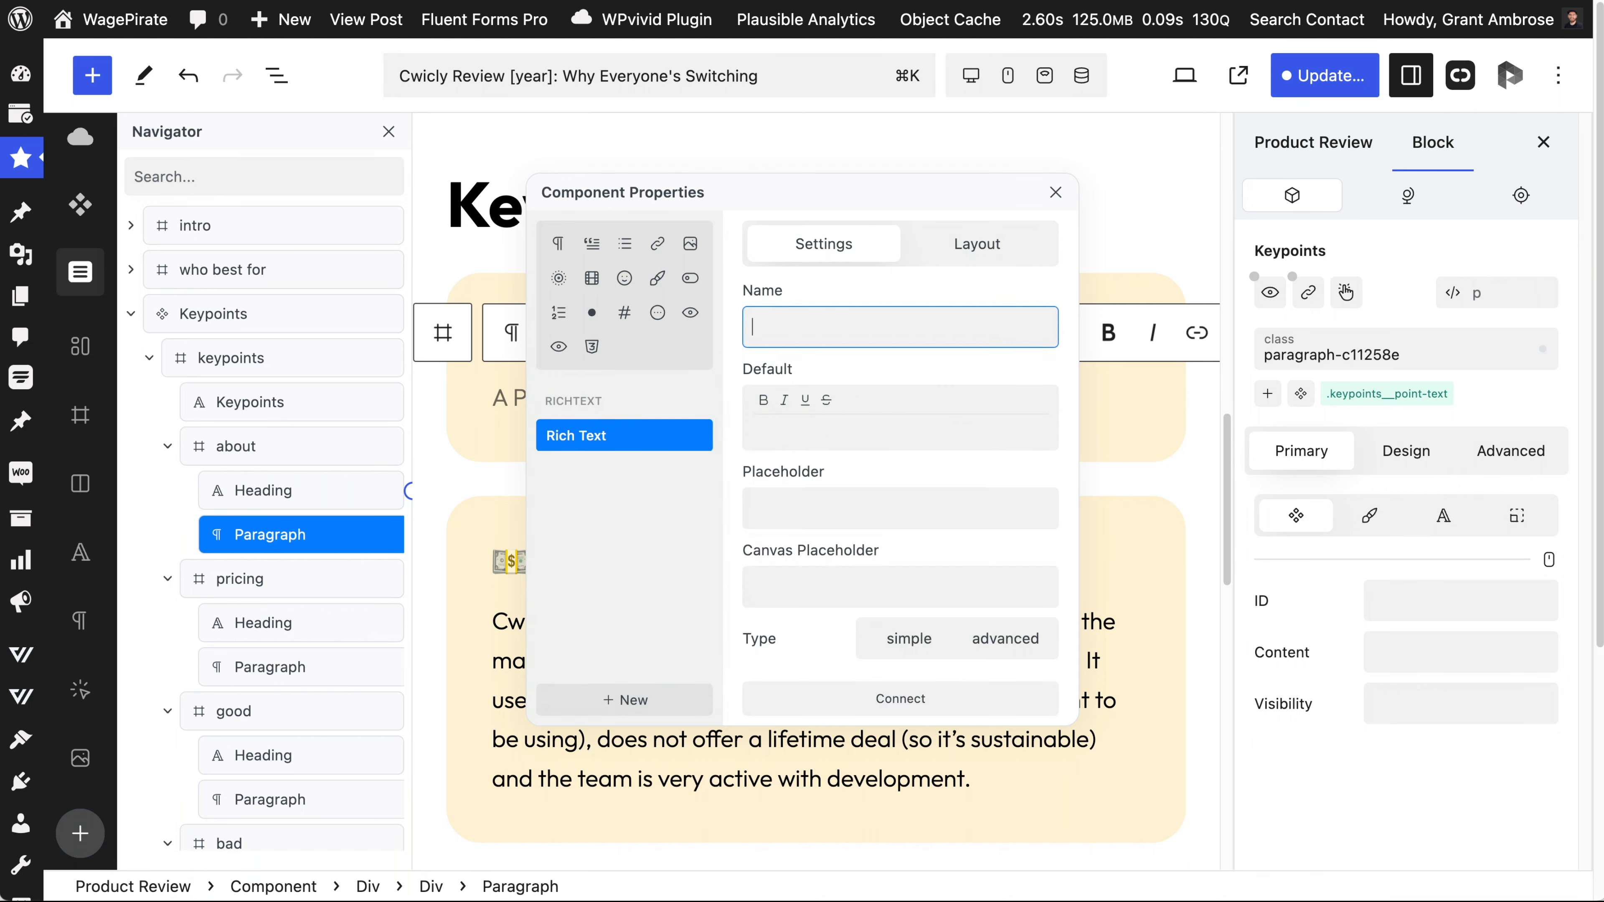
{"action": "type", "text": "About Text"}
{"action": "left_click", "coordinate": [929, 700]}
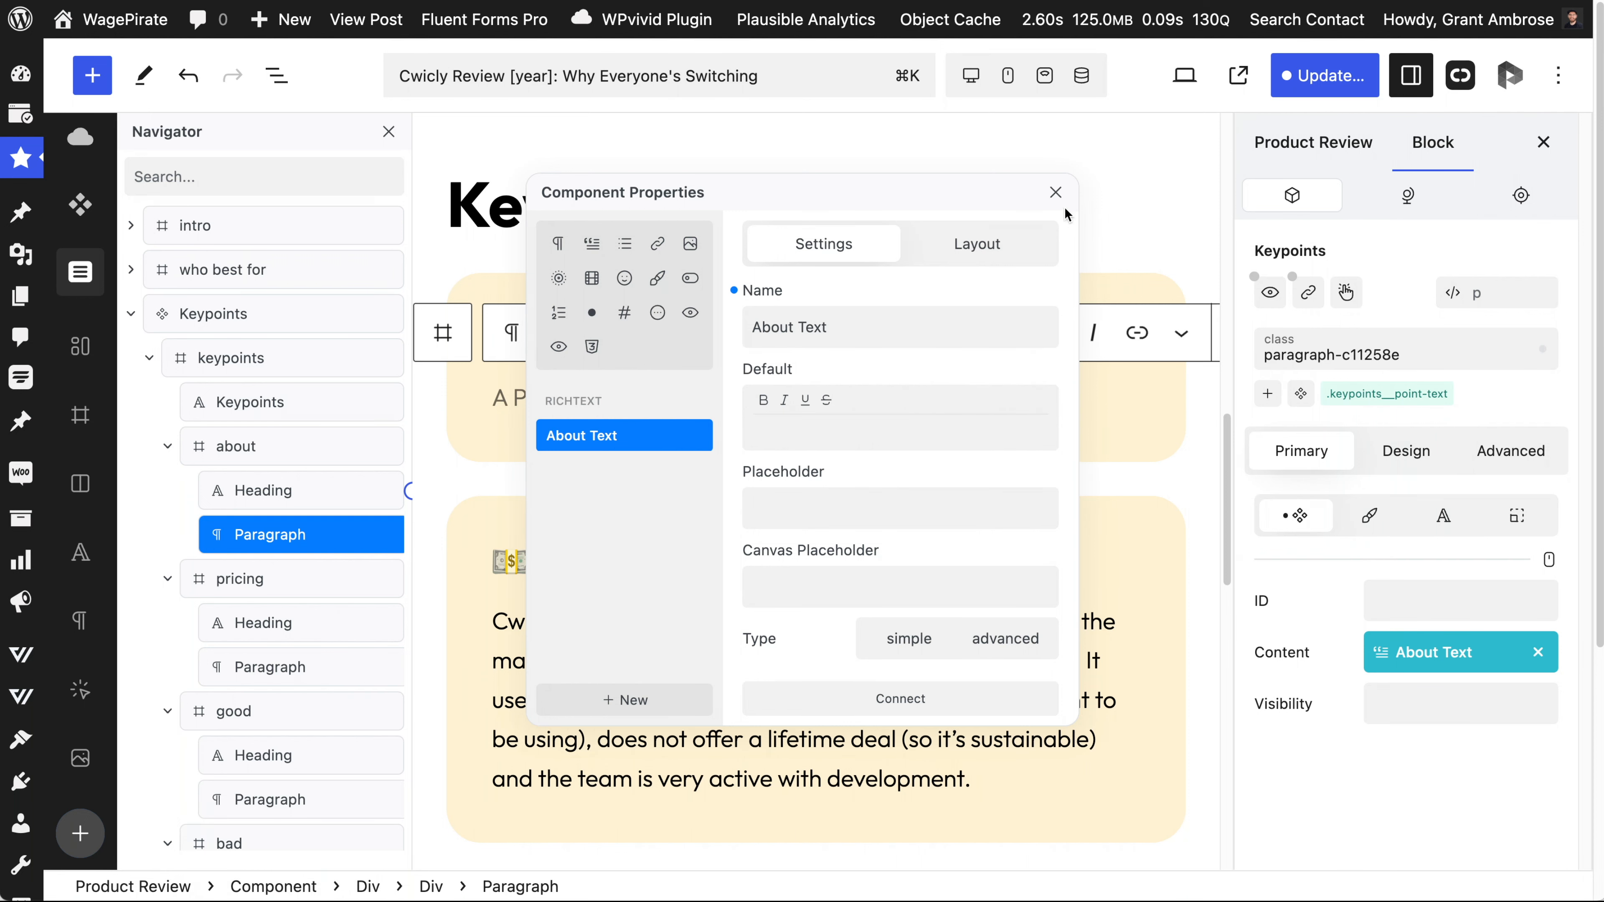
{"action": "left_click", "coordinate": [1055, 192]}
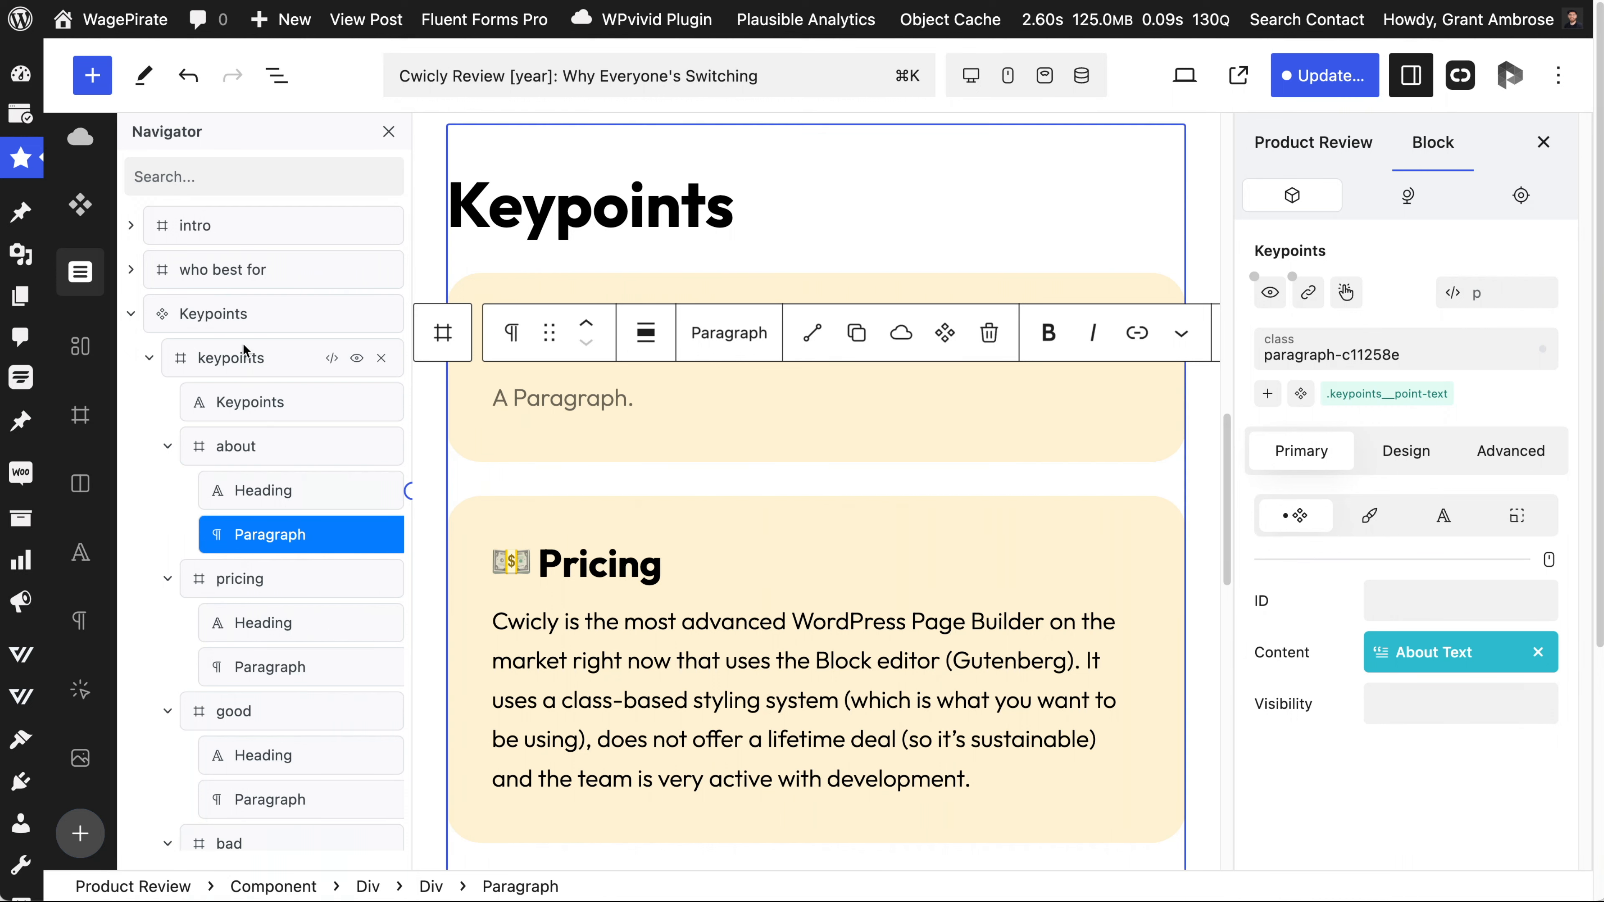
Try the Keypoints component's About Text setting with the sample text "fdsfads" and clear it.
{"action": "left_click", "coordinate": [217, 312]}
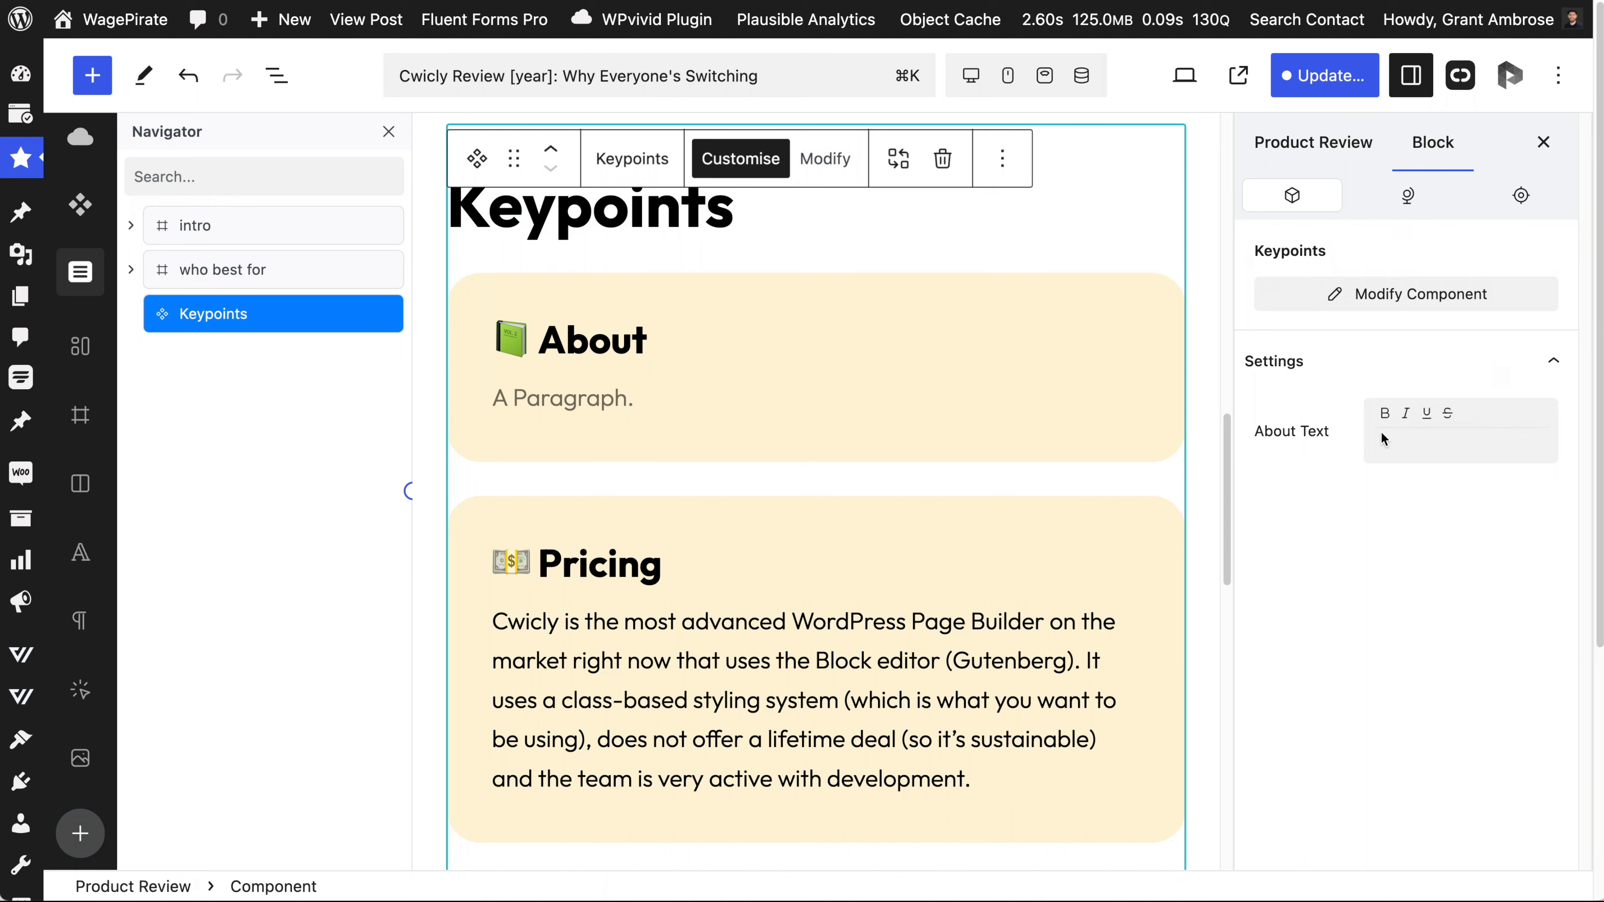
{"action": "left_click", "coordinate": [1394, 442]}
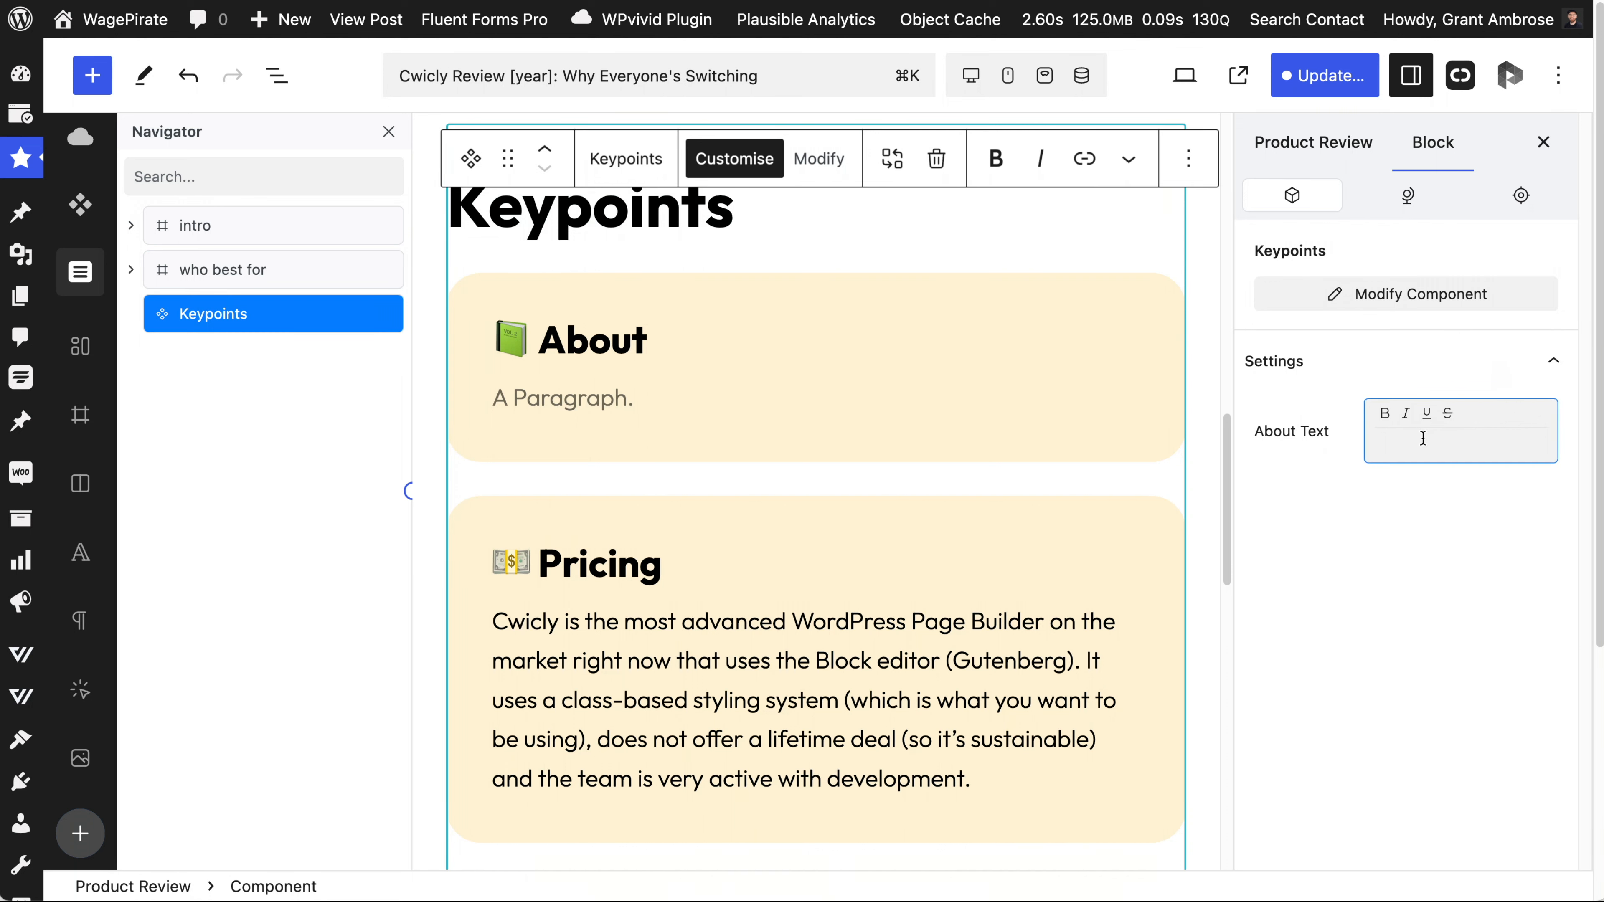
{"action": "type", "text": "fdsfads"}
{"action": "key", "text": "super+a"}
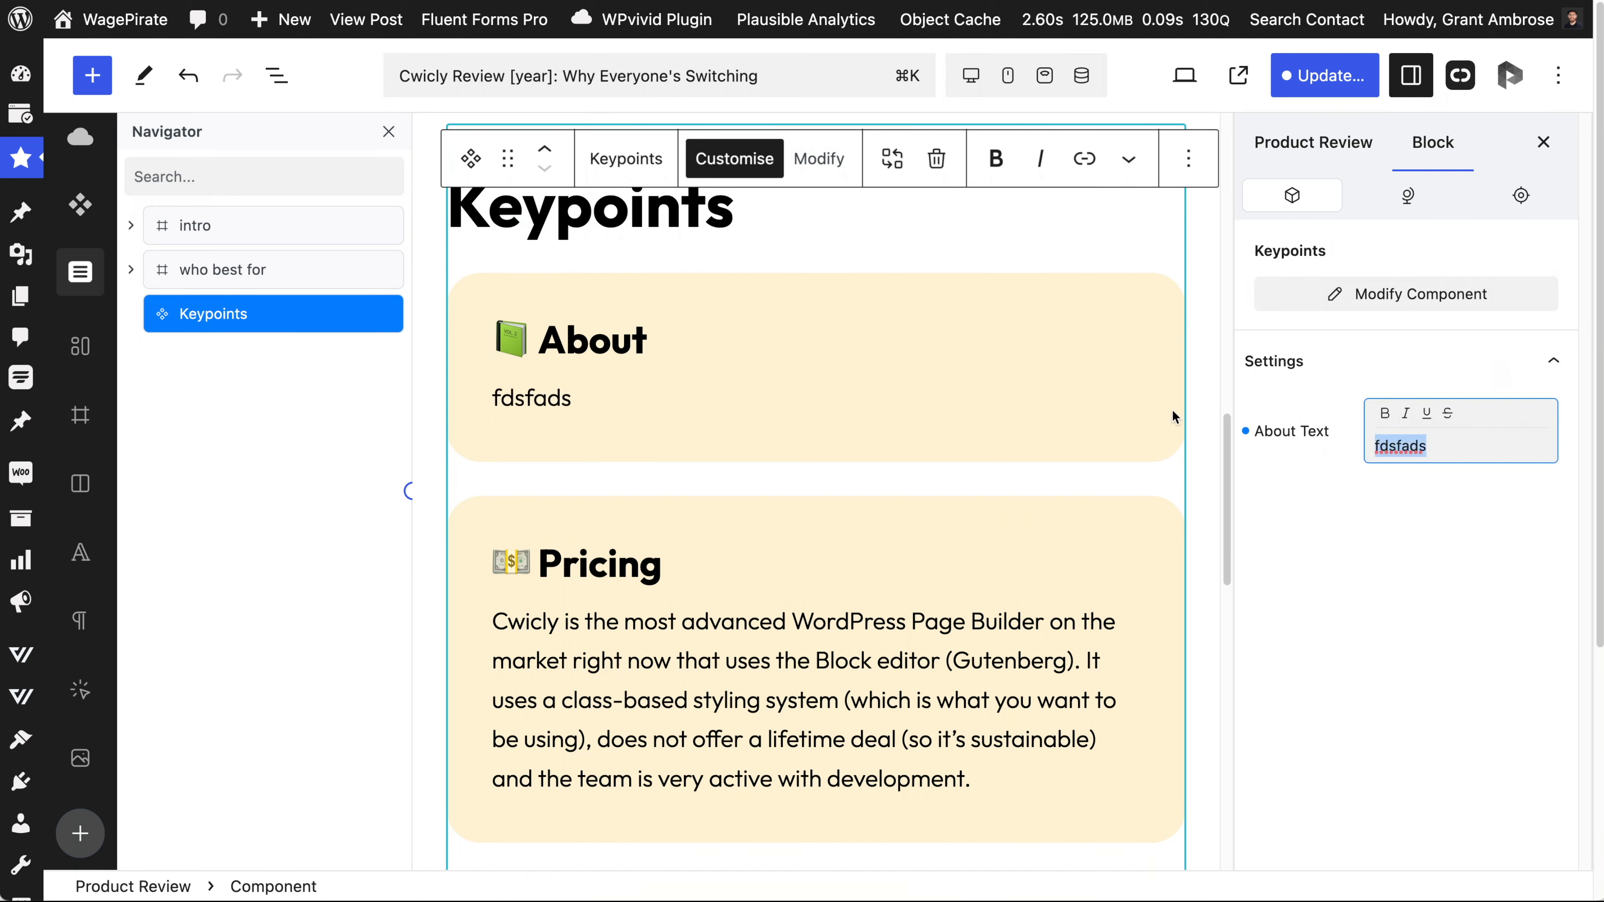
{"action": "key", "text": "BackSpace"}
Set the Cwicly Review post's About text to "This is my intro for the Keypoints component on my Cwicly Review." and save the post and component.
{"action": "left_click", "coordinate": [576, 401]}
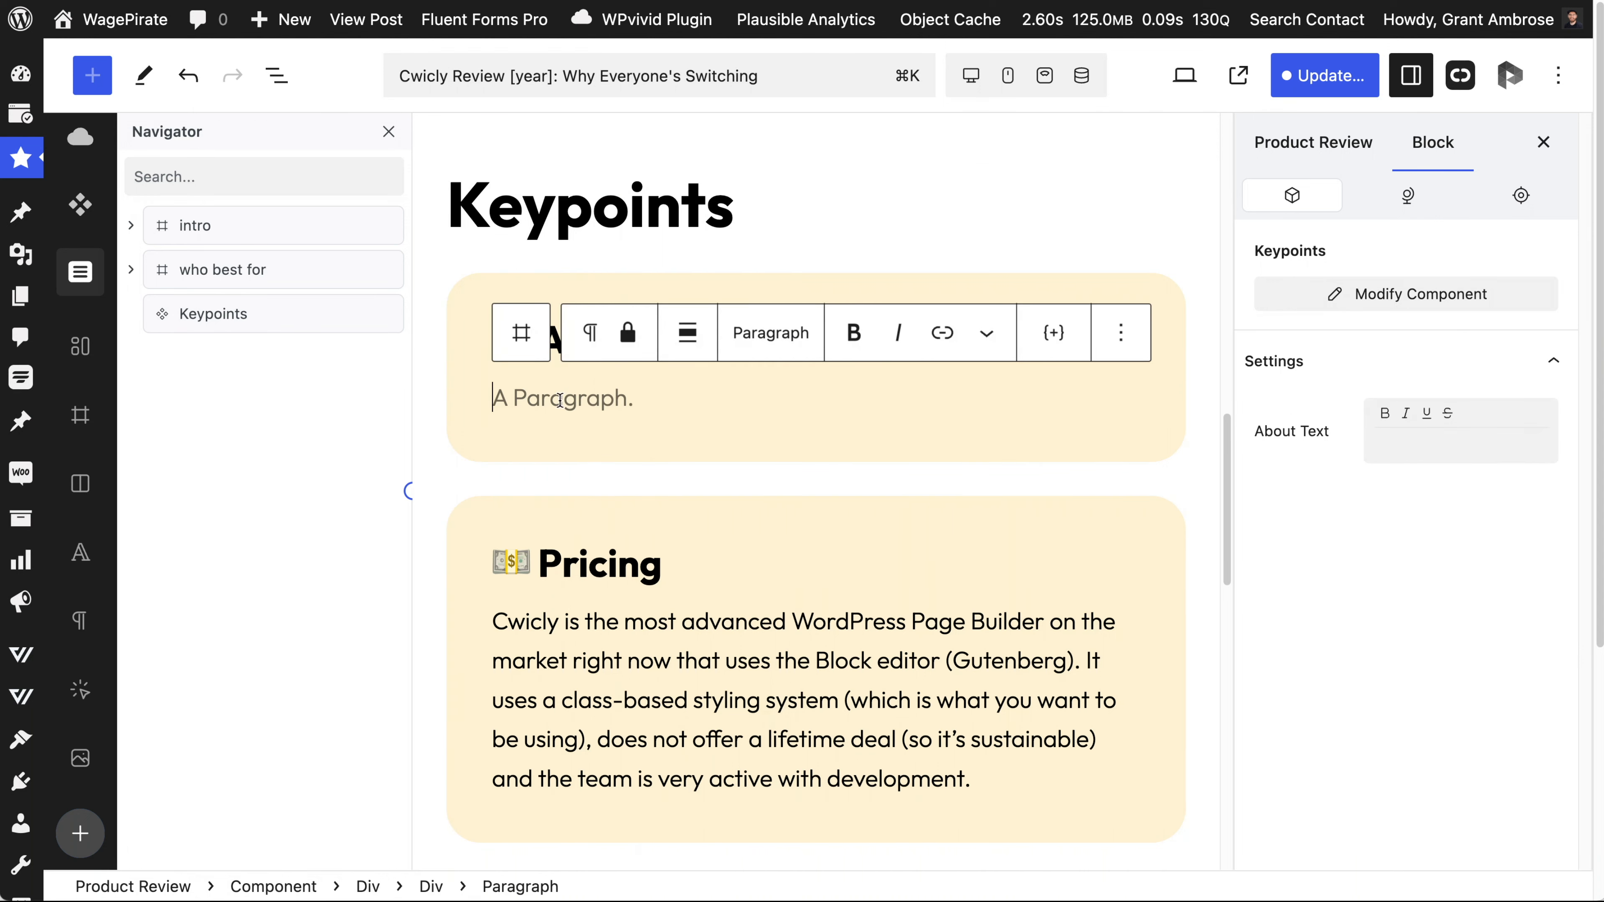
{"action": "type", "text": "This"}
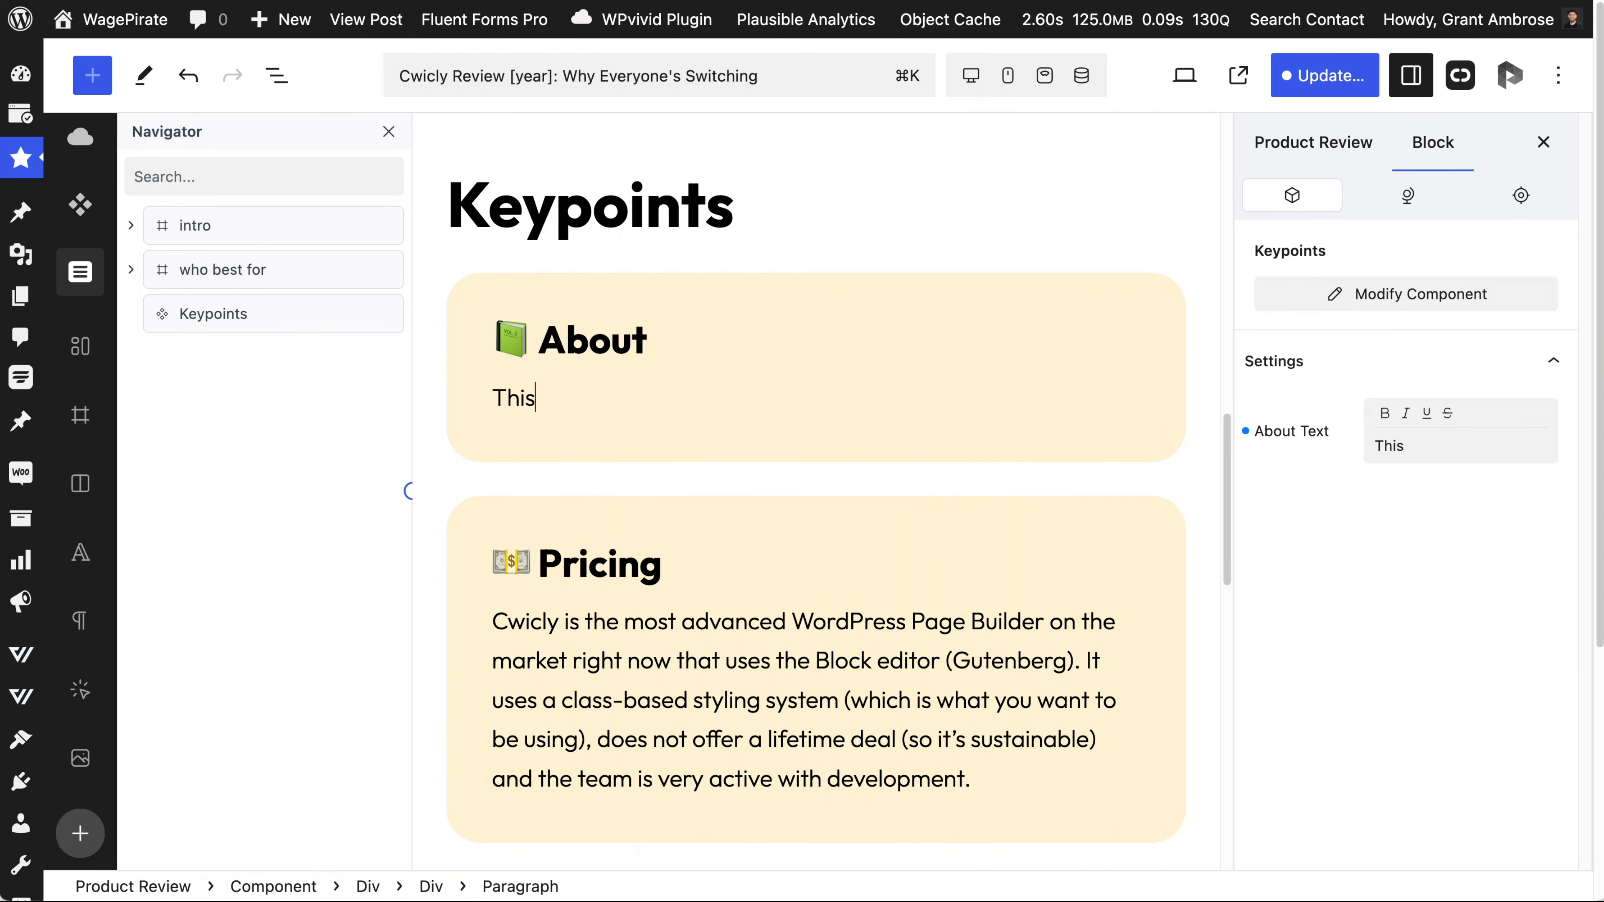
{"action": "type", "text": " is my intro f"}
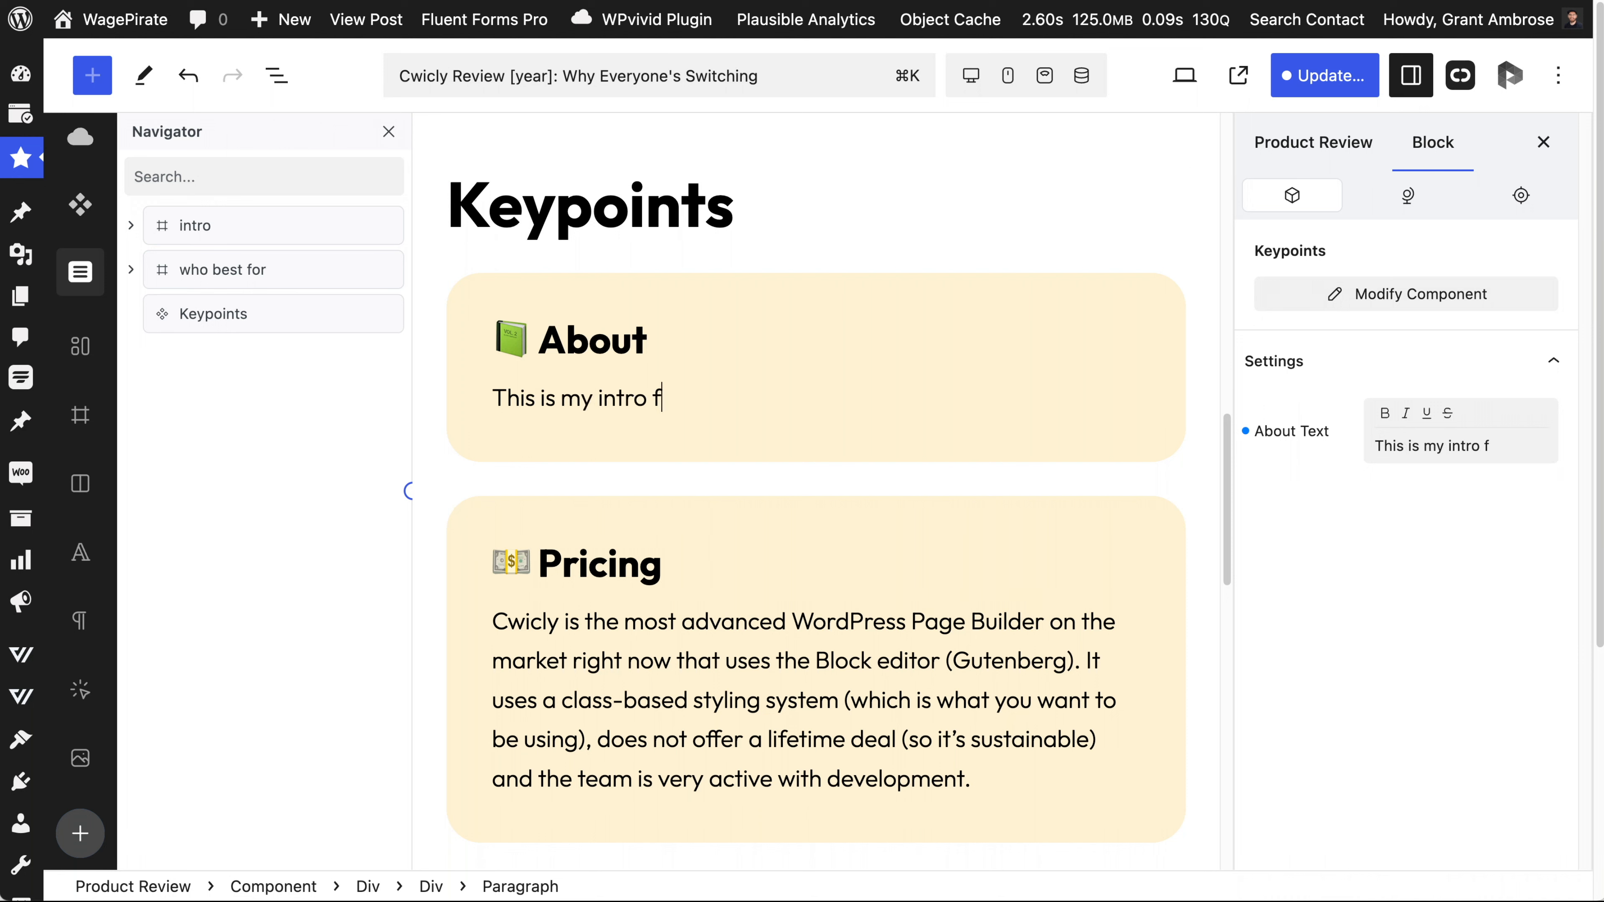
{"action": "type", "text": "or the Keypoints comp"}
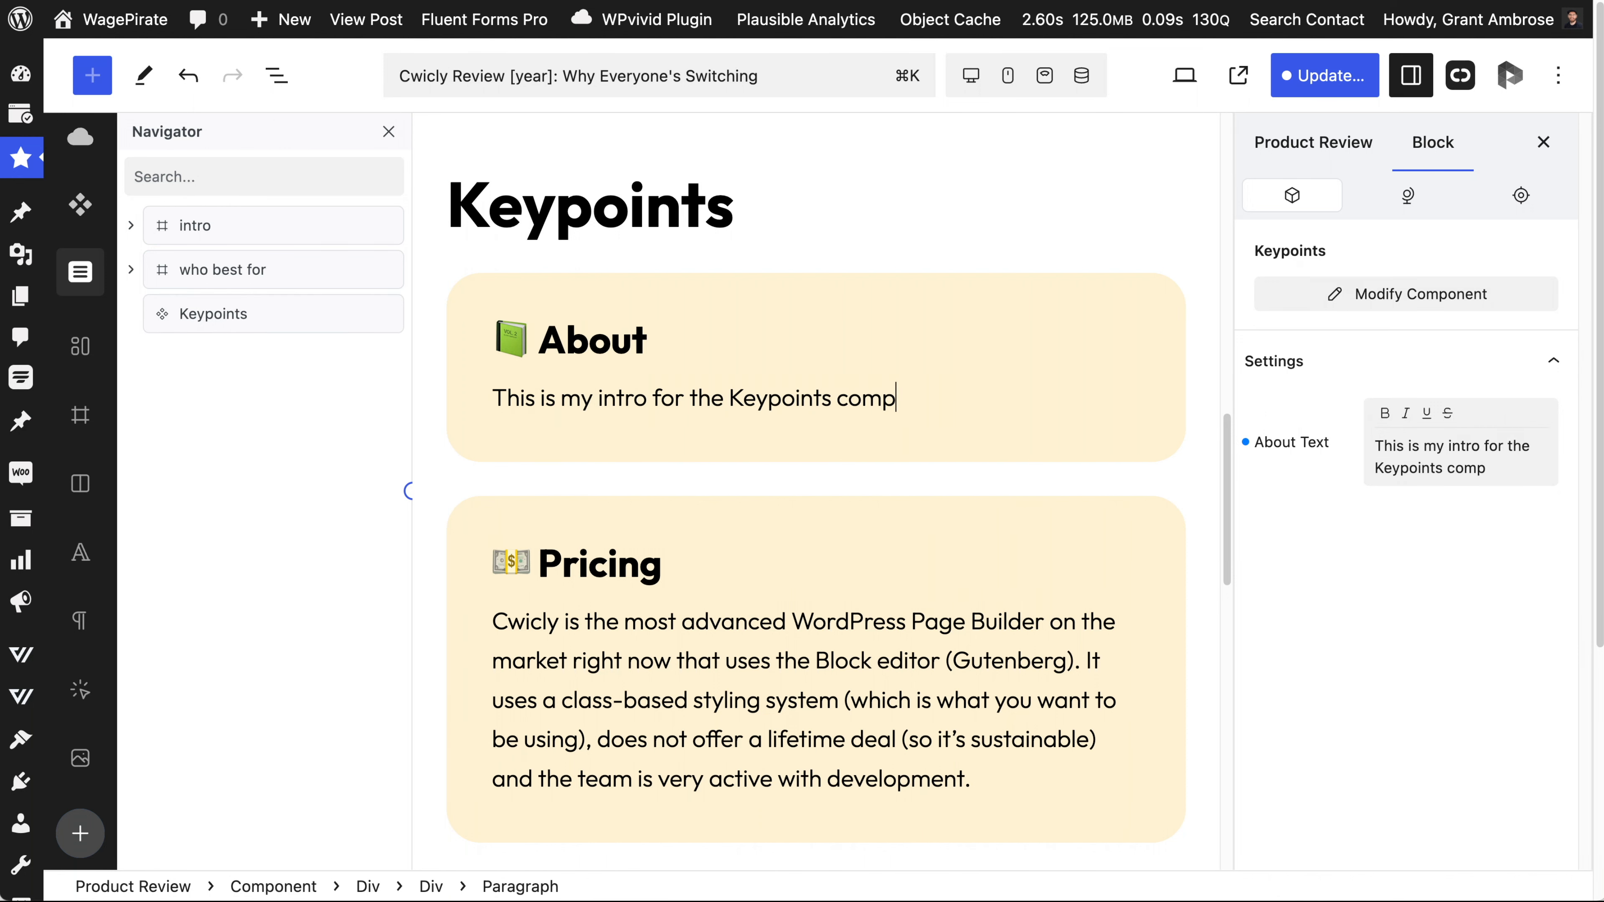
{"action": "type", "text": "onent on my Cwicly Review."}
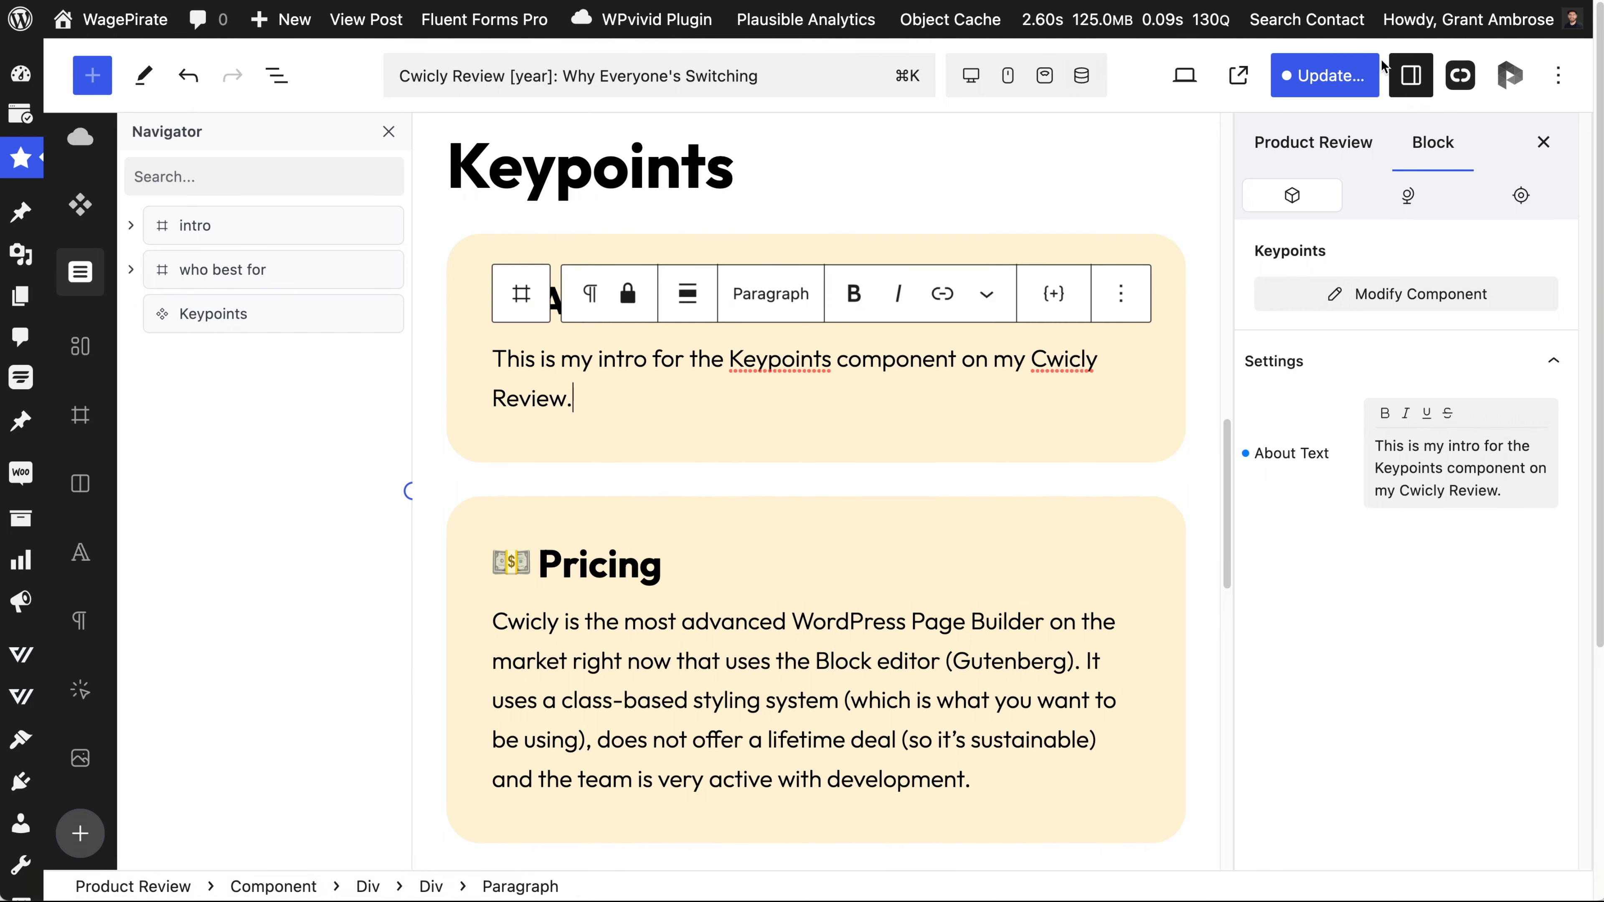
{"action": "left_click", "coordinate": [1364, 74]}
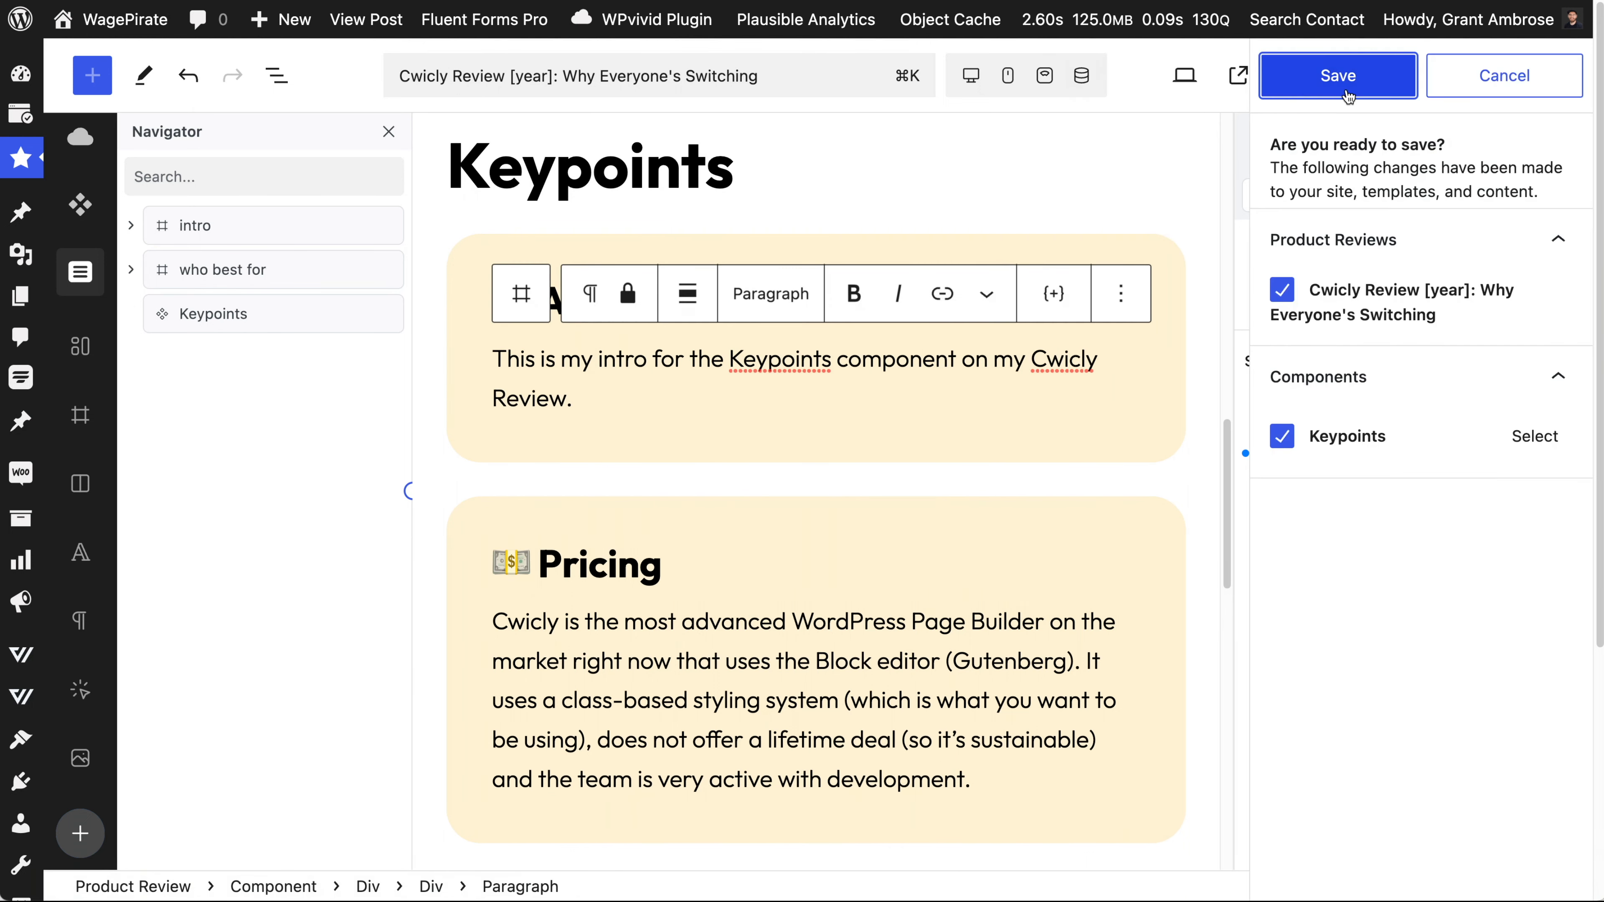
{"action": "left_click", "coordinate": [1346, 82]}
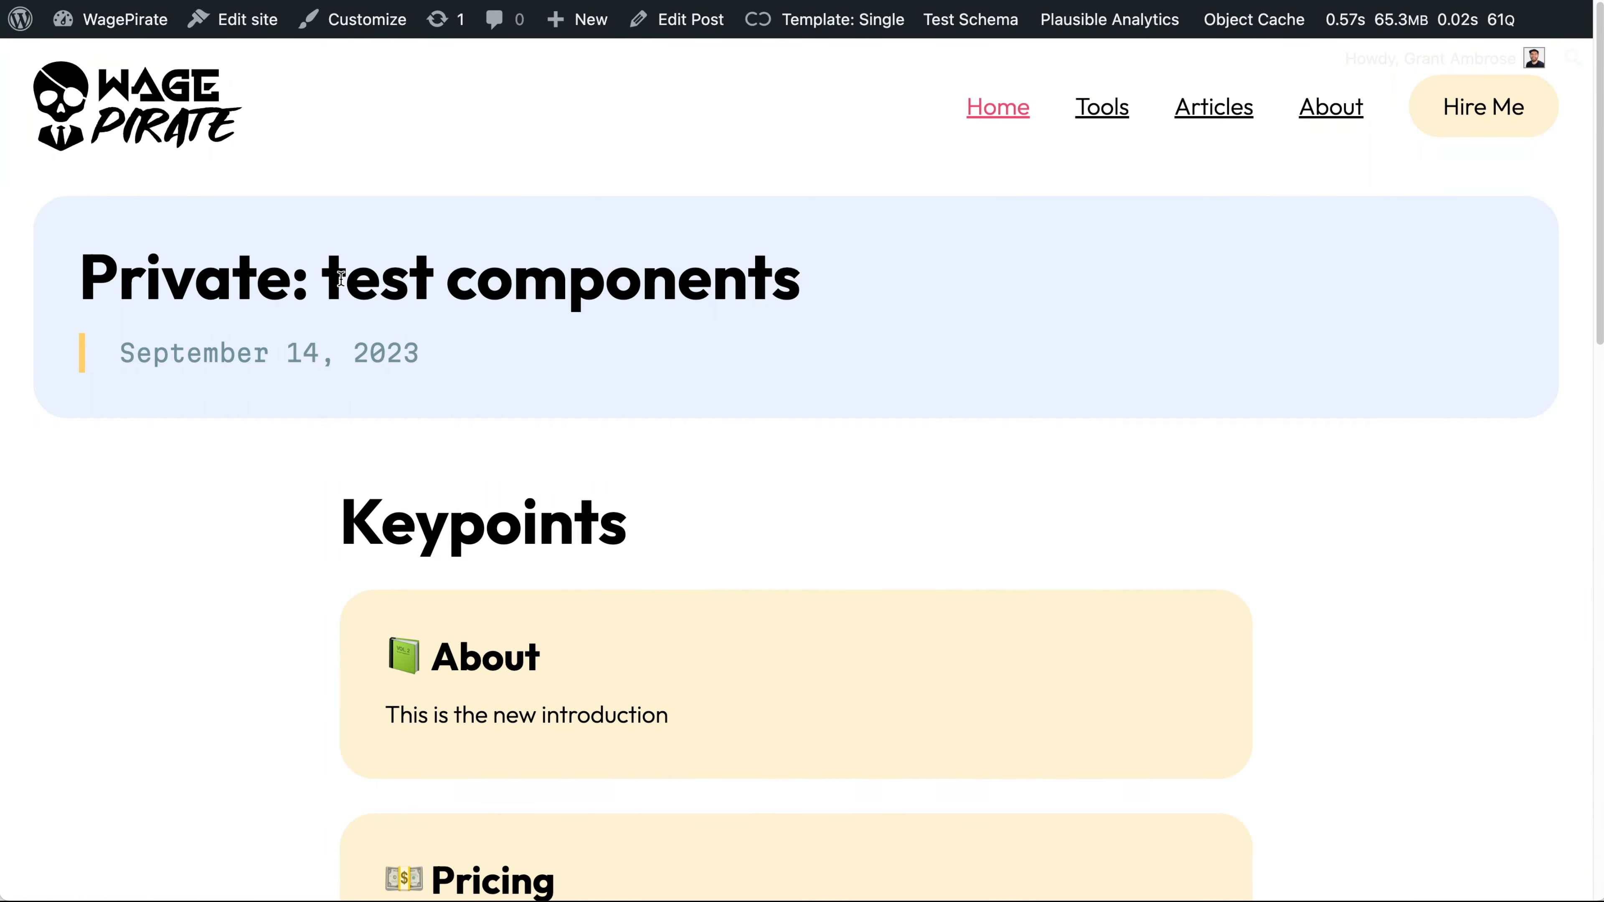
Check the About text on the live test components page and reload the page.
{"action": "left_click_drag", "start_coordinate": [341, 280], "coordinate": [699, 302]}
{"action": "left_click", "coordinate": [774, 562]}
{"action": "scroll", "coordinate": [774, 562], "scroll_direction": "down", "scroll_amount": 1}
{"action": "left_click_drag", "start_coordinate": [387, 682], "coordinate": [581, 692]}
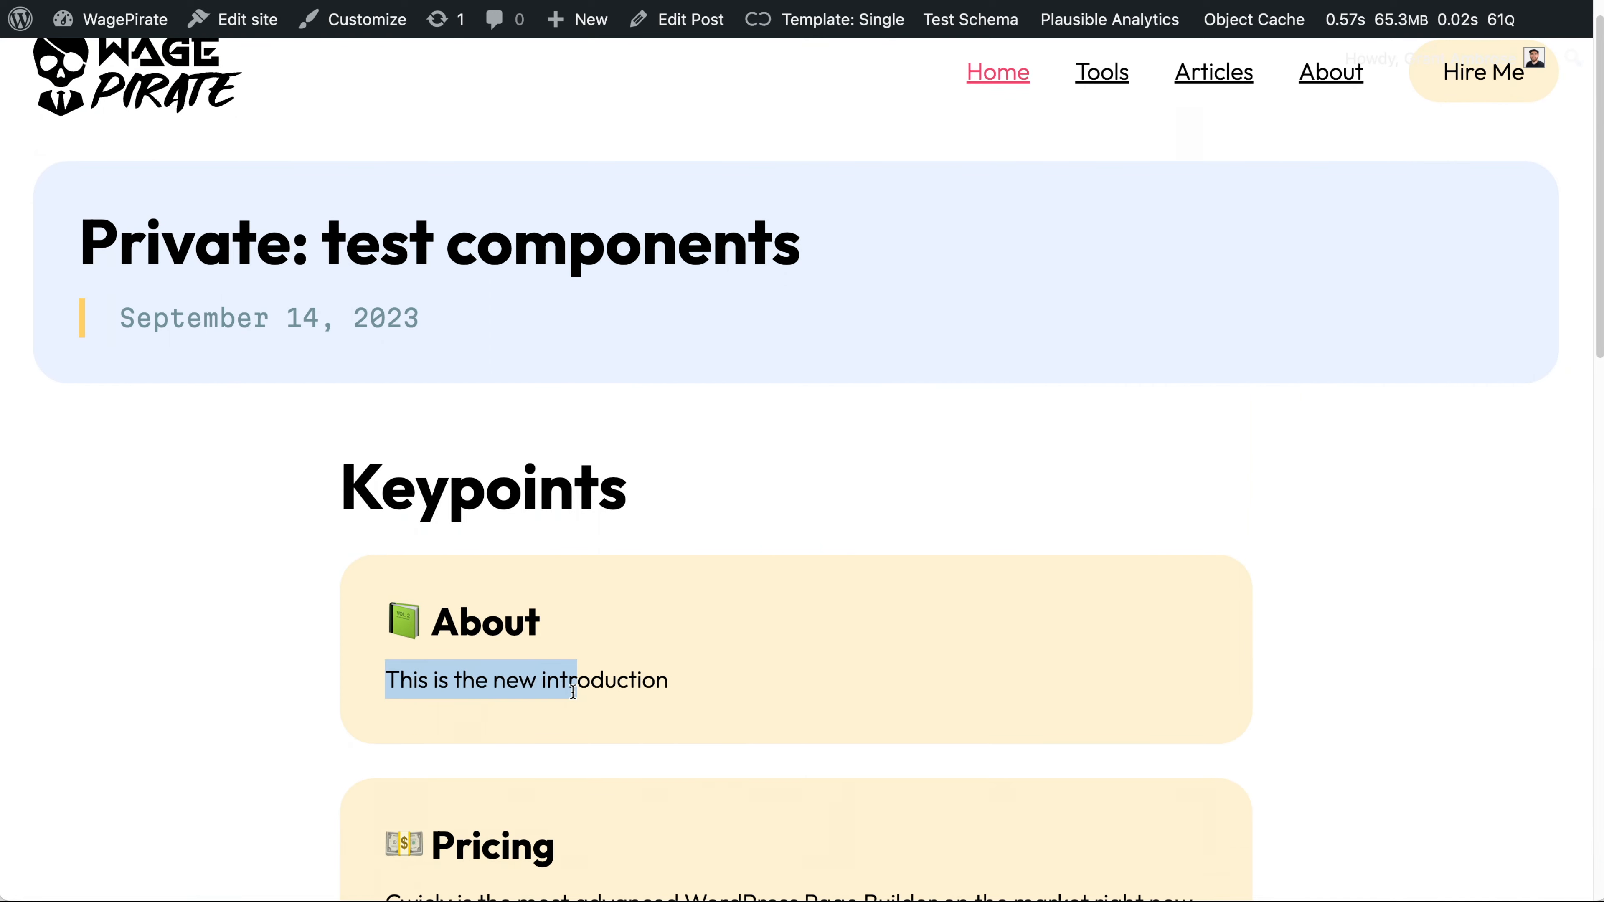
{"action": "key", "text": "super+r"}
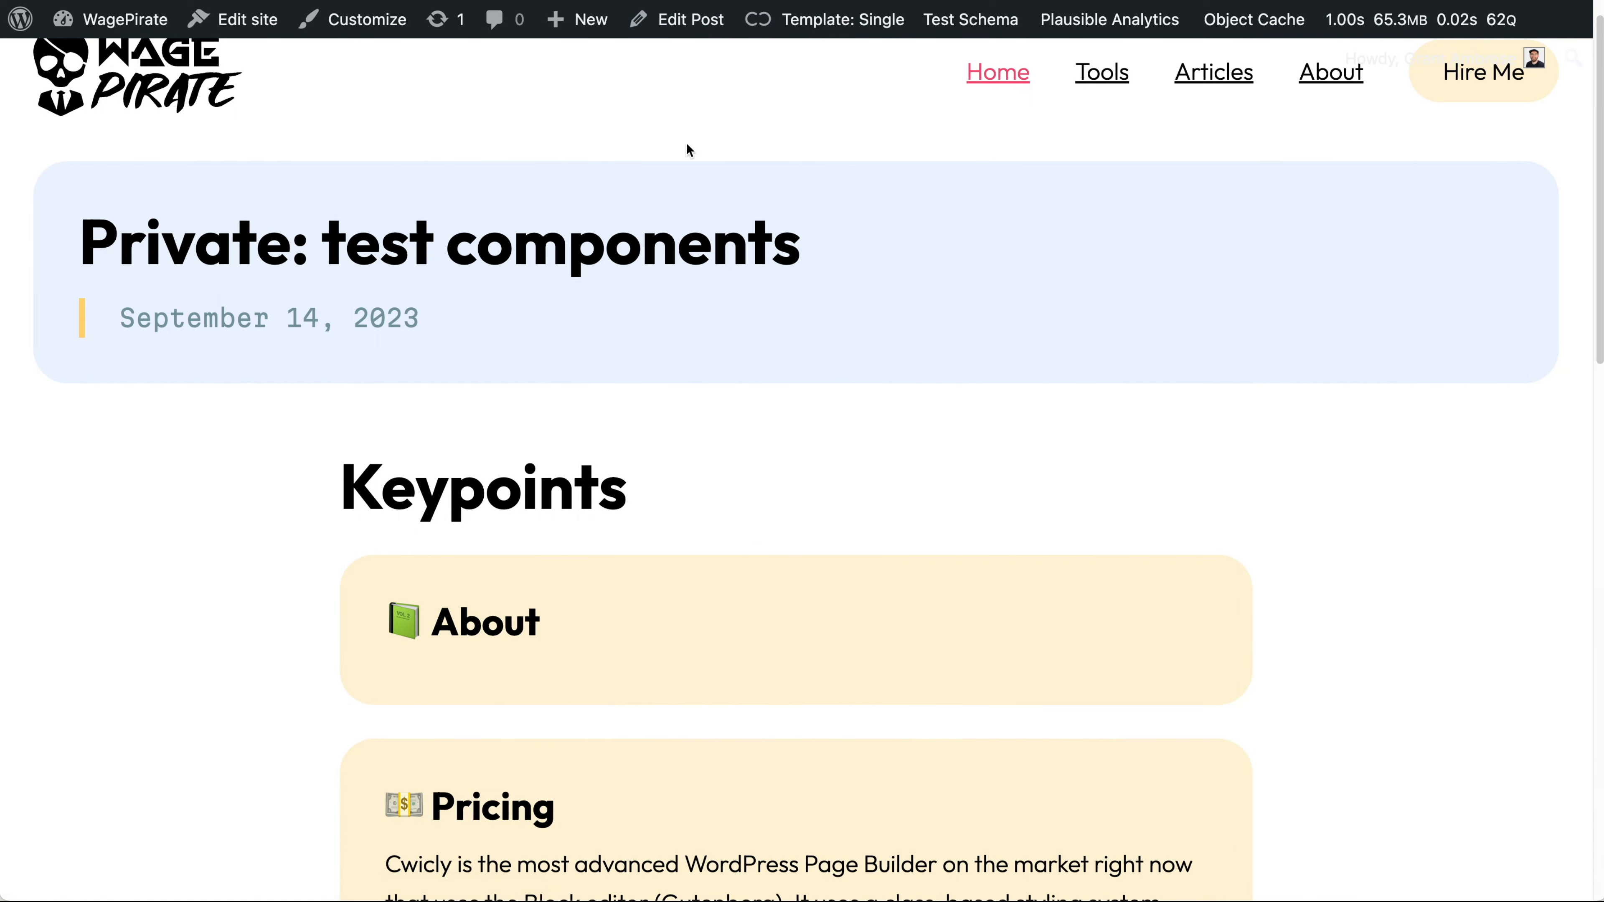
Open the test components post for editing, set its About text to "This is the about for the test post." and update it.
{"action": "left_click", "coordinate": [693, 28]}
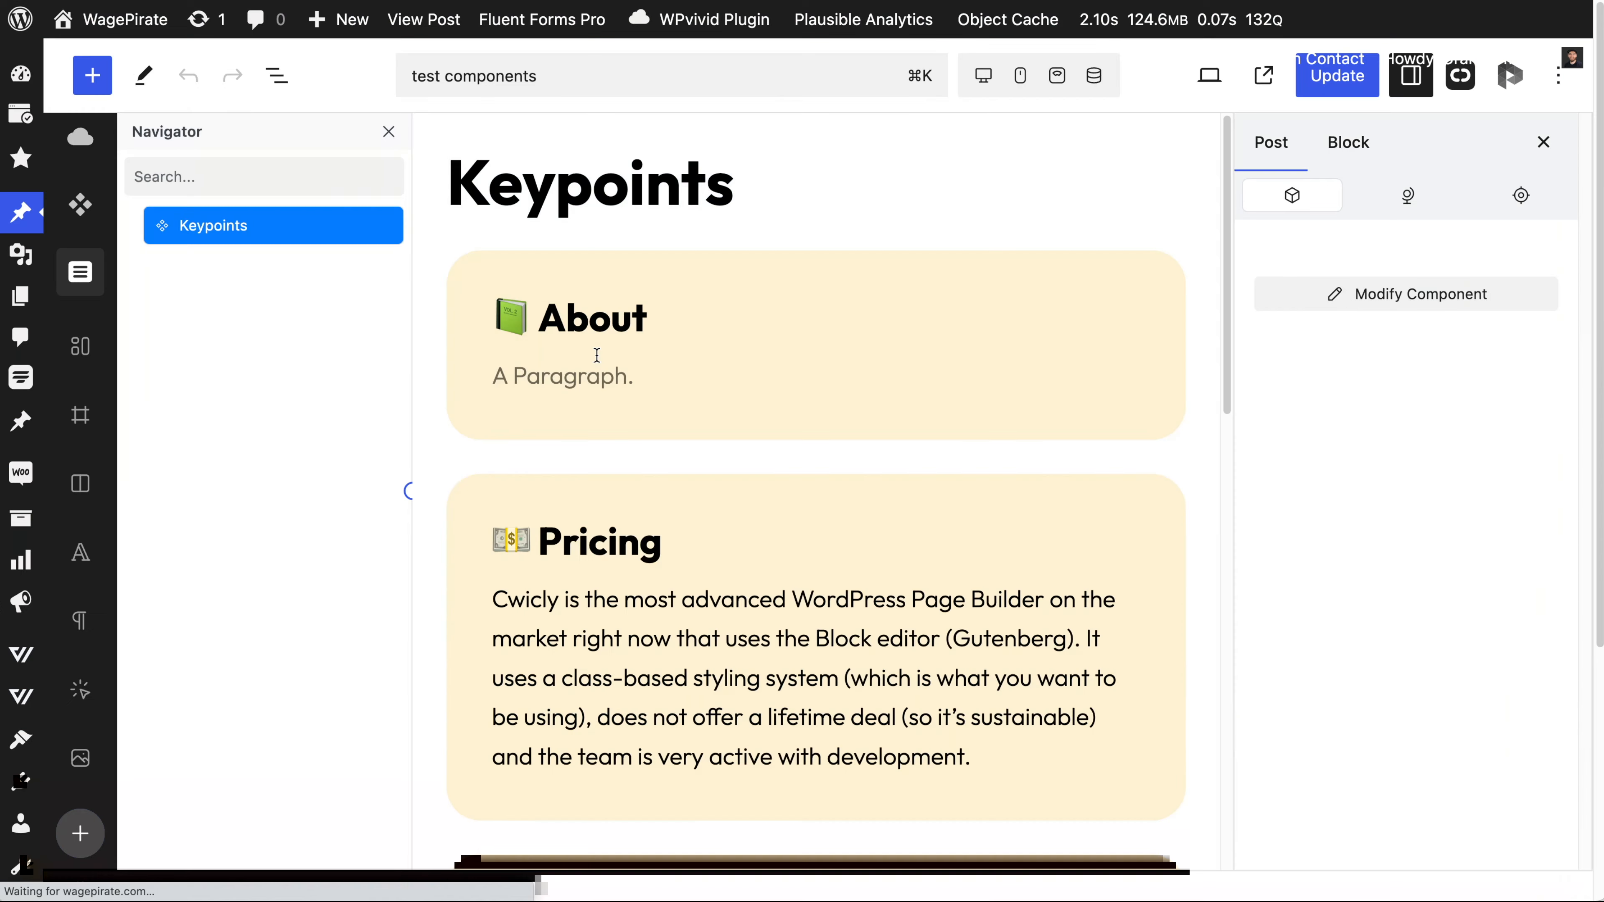
{"action": "left_click", "coordinate": [582, 410]}
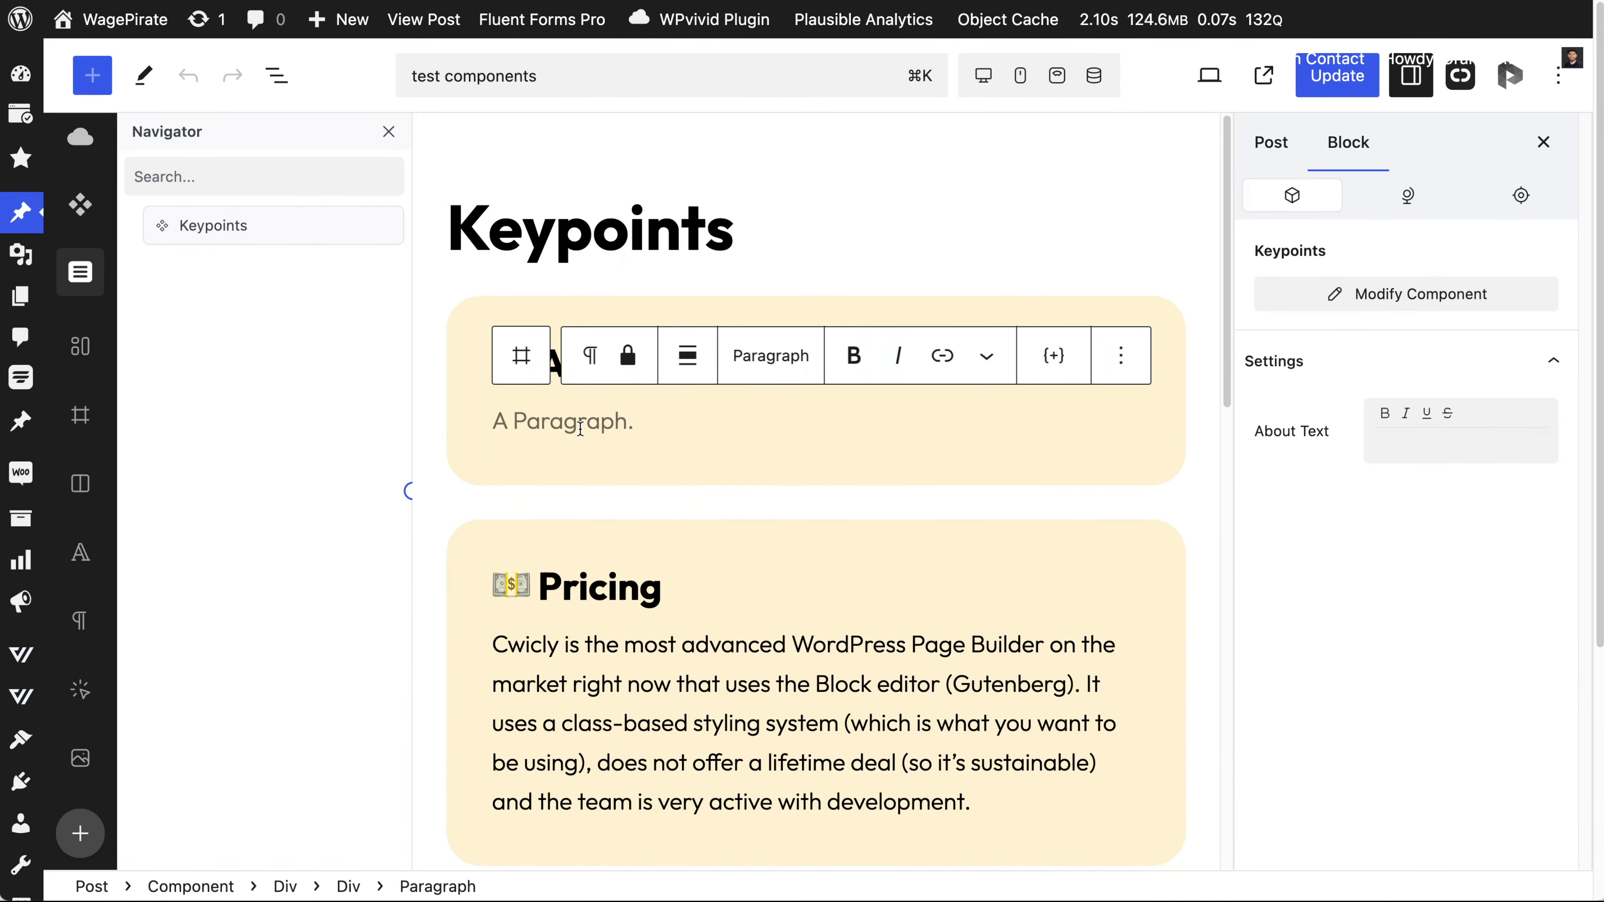
{"action": "type", "text": "This is the about f"}
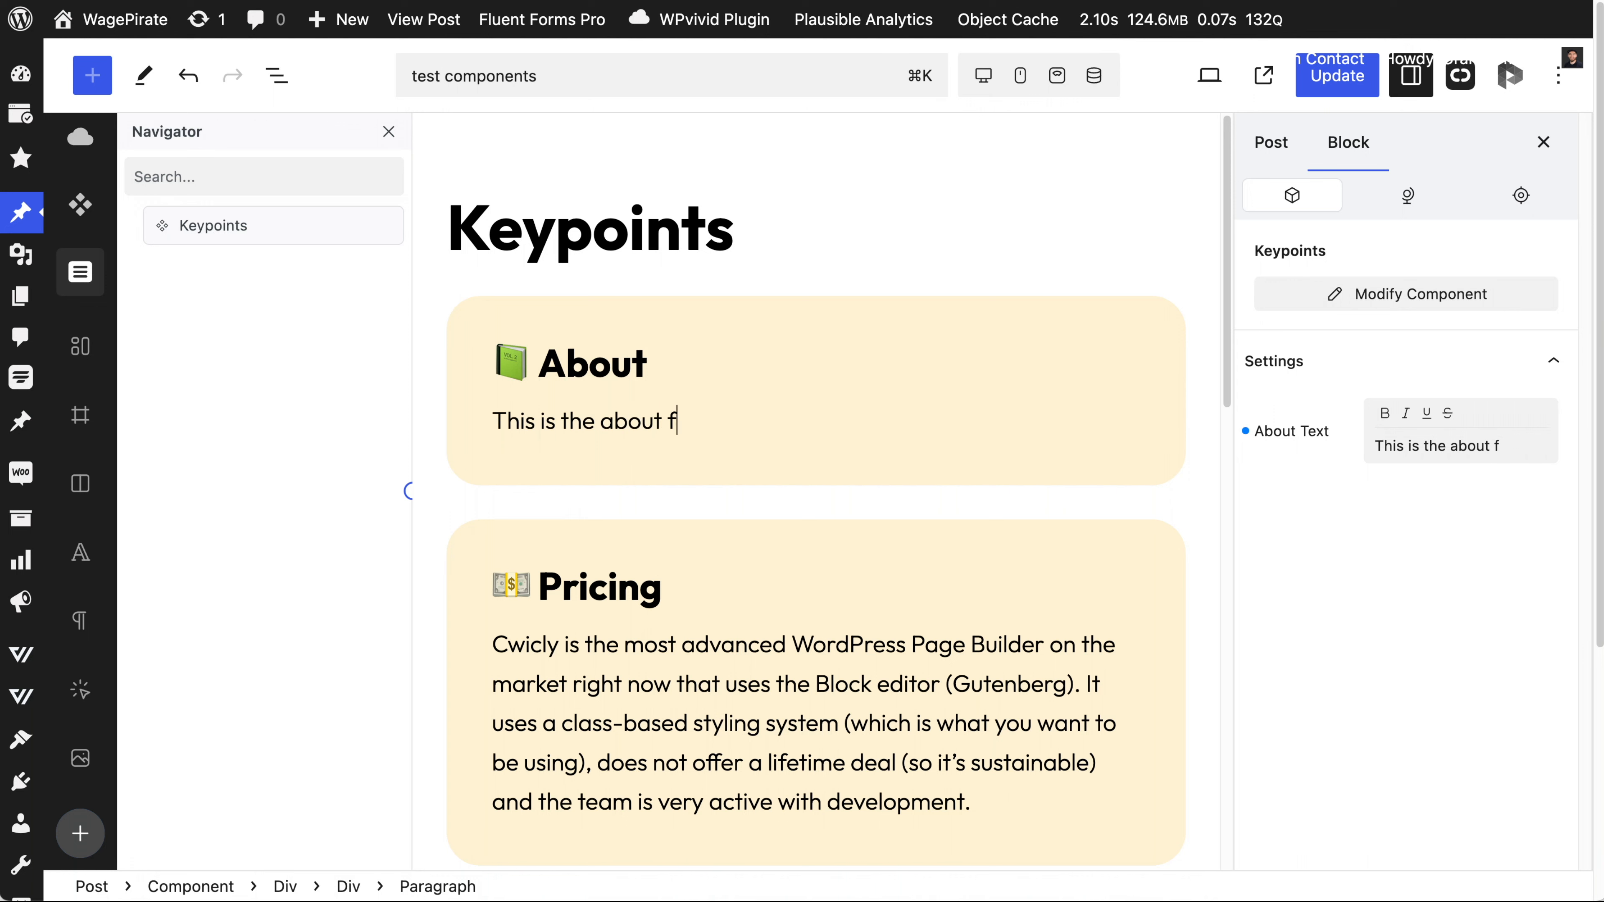
{"action": "type", "text": "or the test post."}
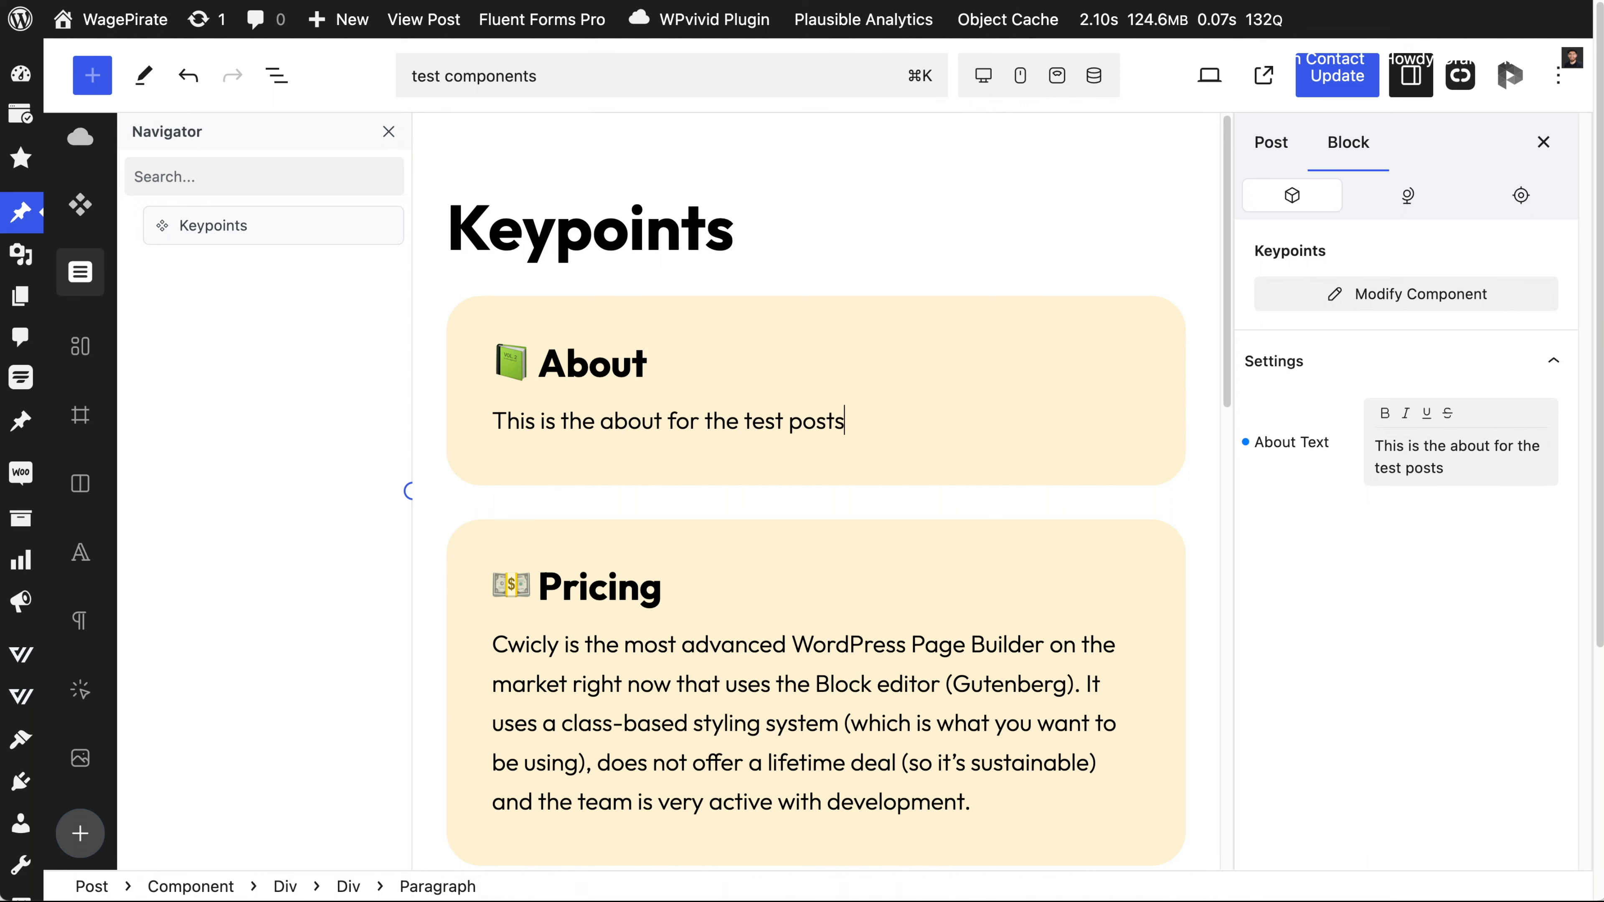
{"action": "left_click", "coordinate": [1324, 102]}
Reload the live test components page and compare its About text with the one on the live Cwicly Review page.
{"action": "key", "text": "ctrl+Tab"}
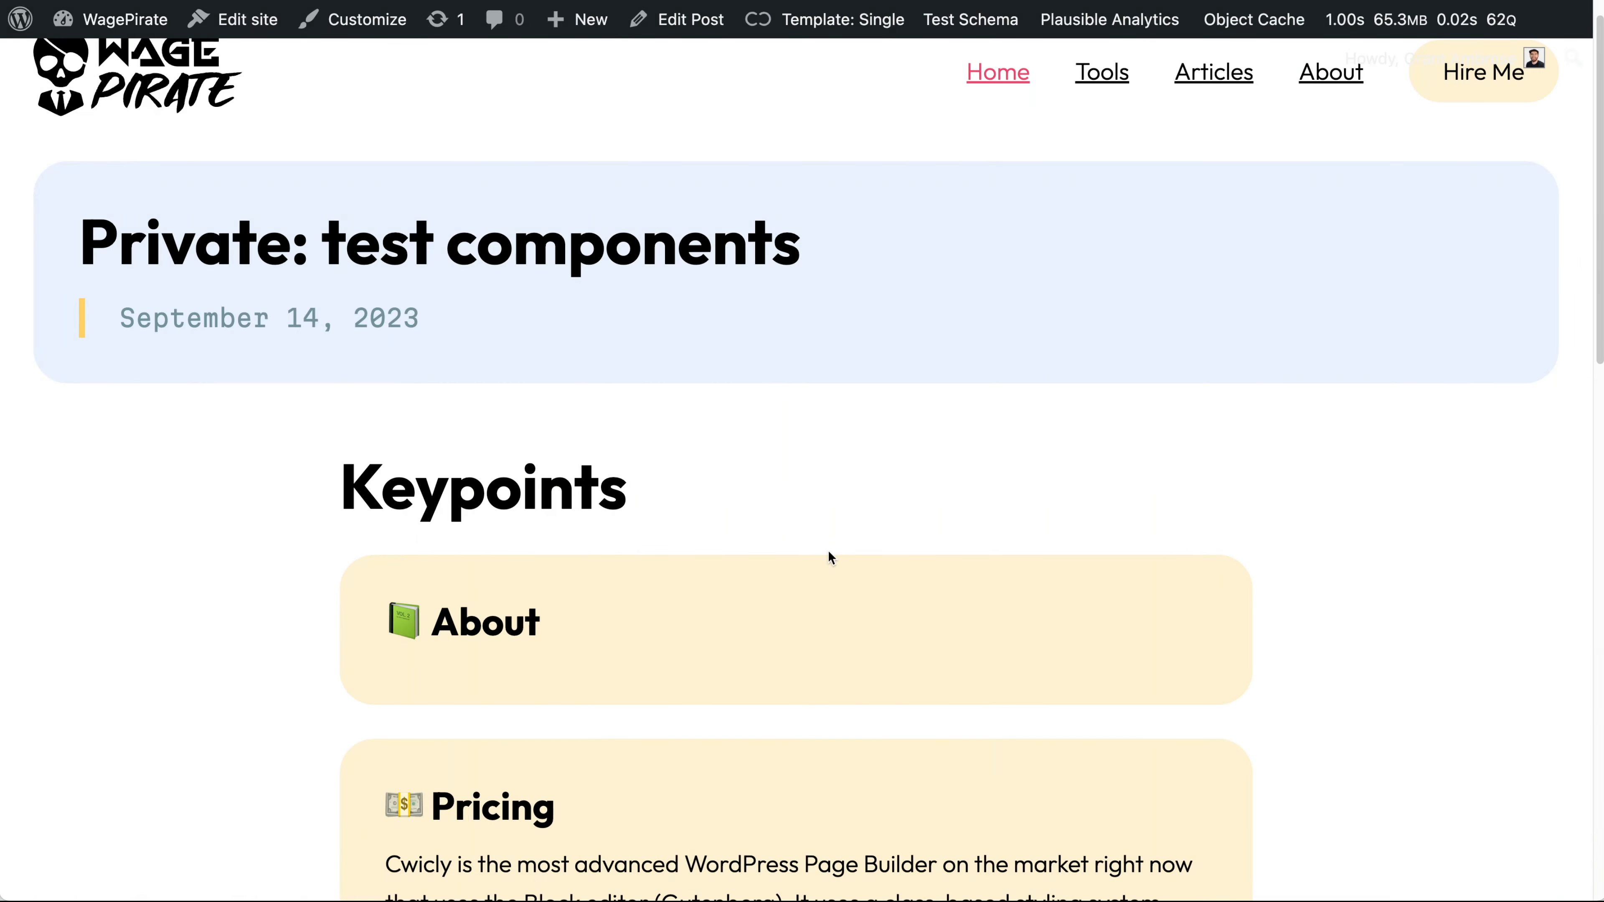
{"action": "key", "text": "super+r"}
{"action": "scroll", "coordinate": [746, 607], "scroll_direction": "down", "scroll_amount": 5}
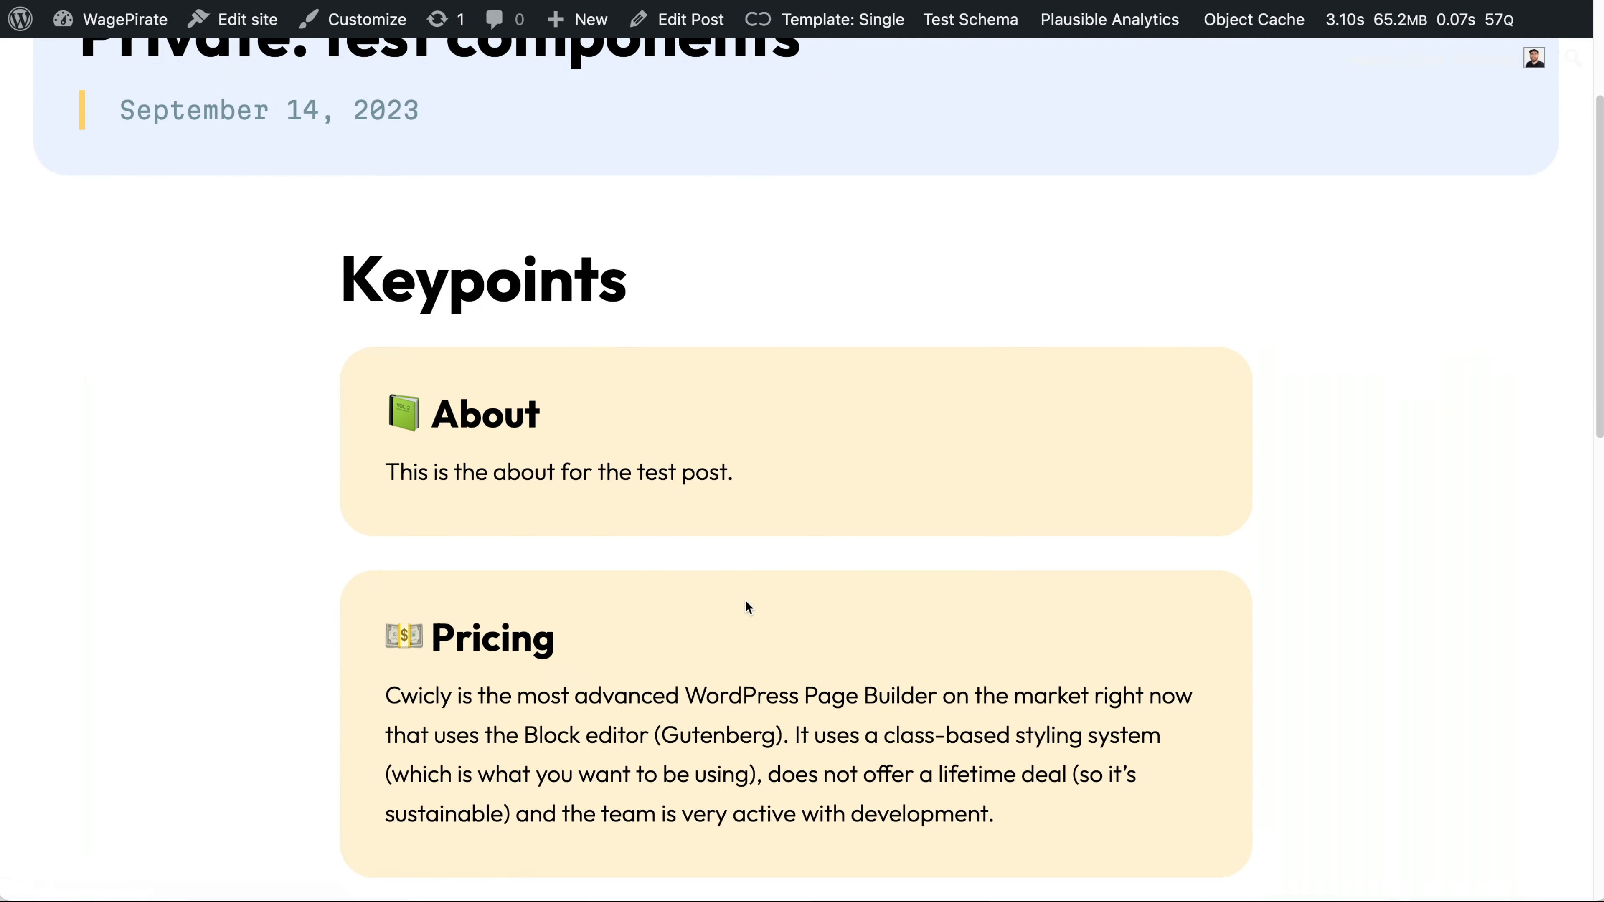
{"action": "left_click_drag", "start_coordinate": [514, 379], "coordinate": [744, 376]}
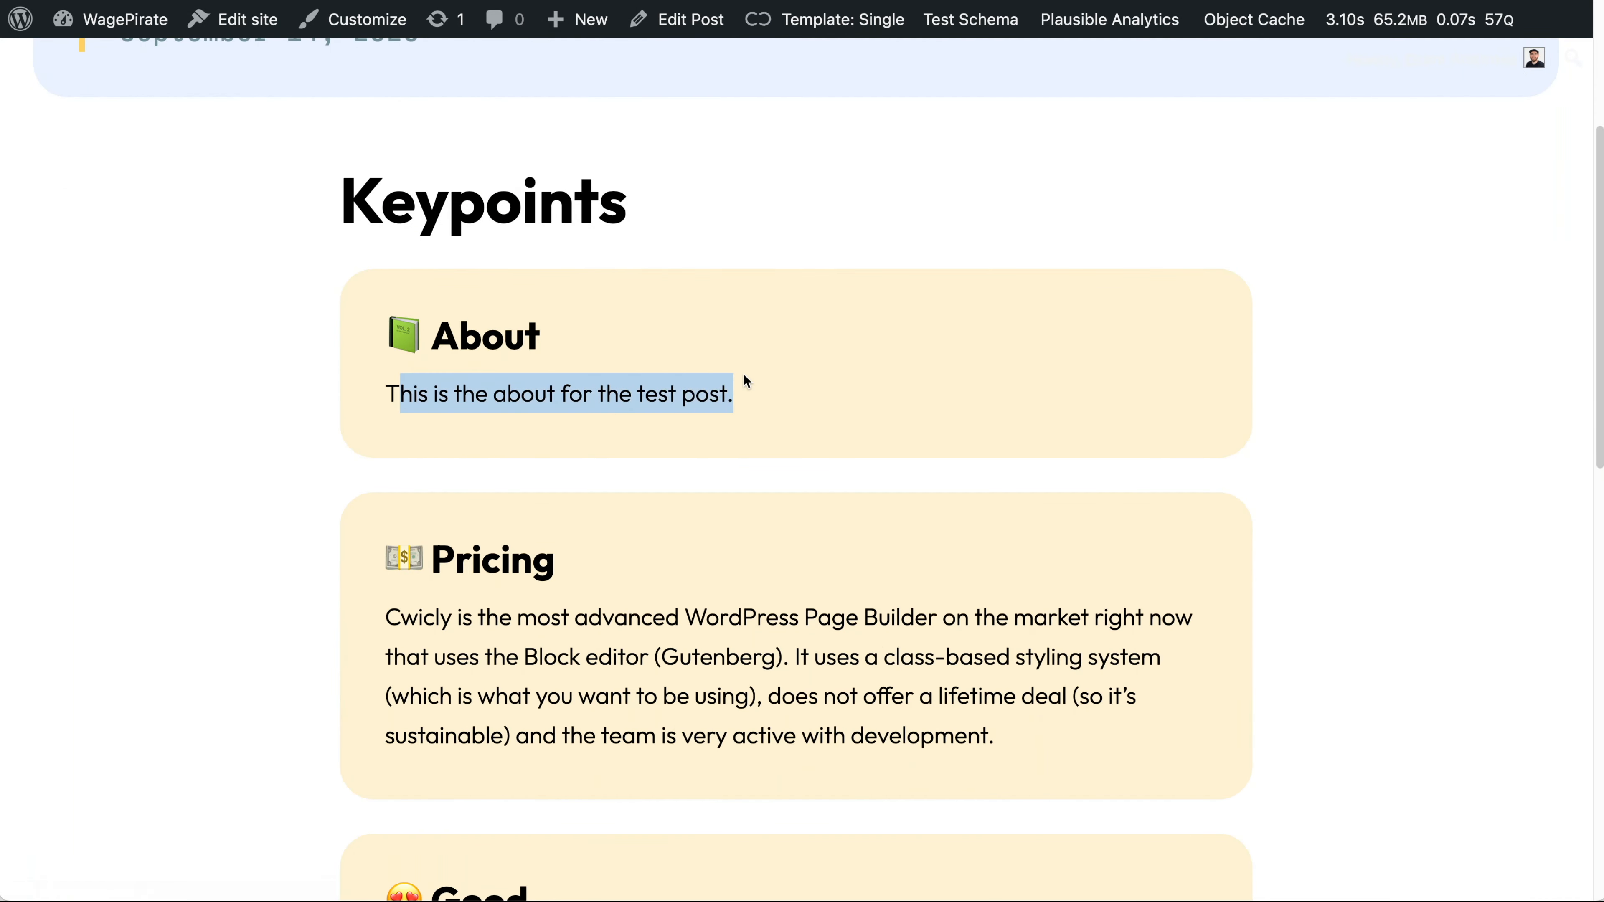
{"action": "left_click", "coordinate": [745, 376]}
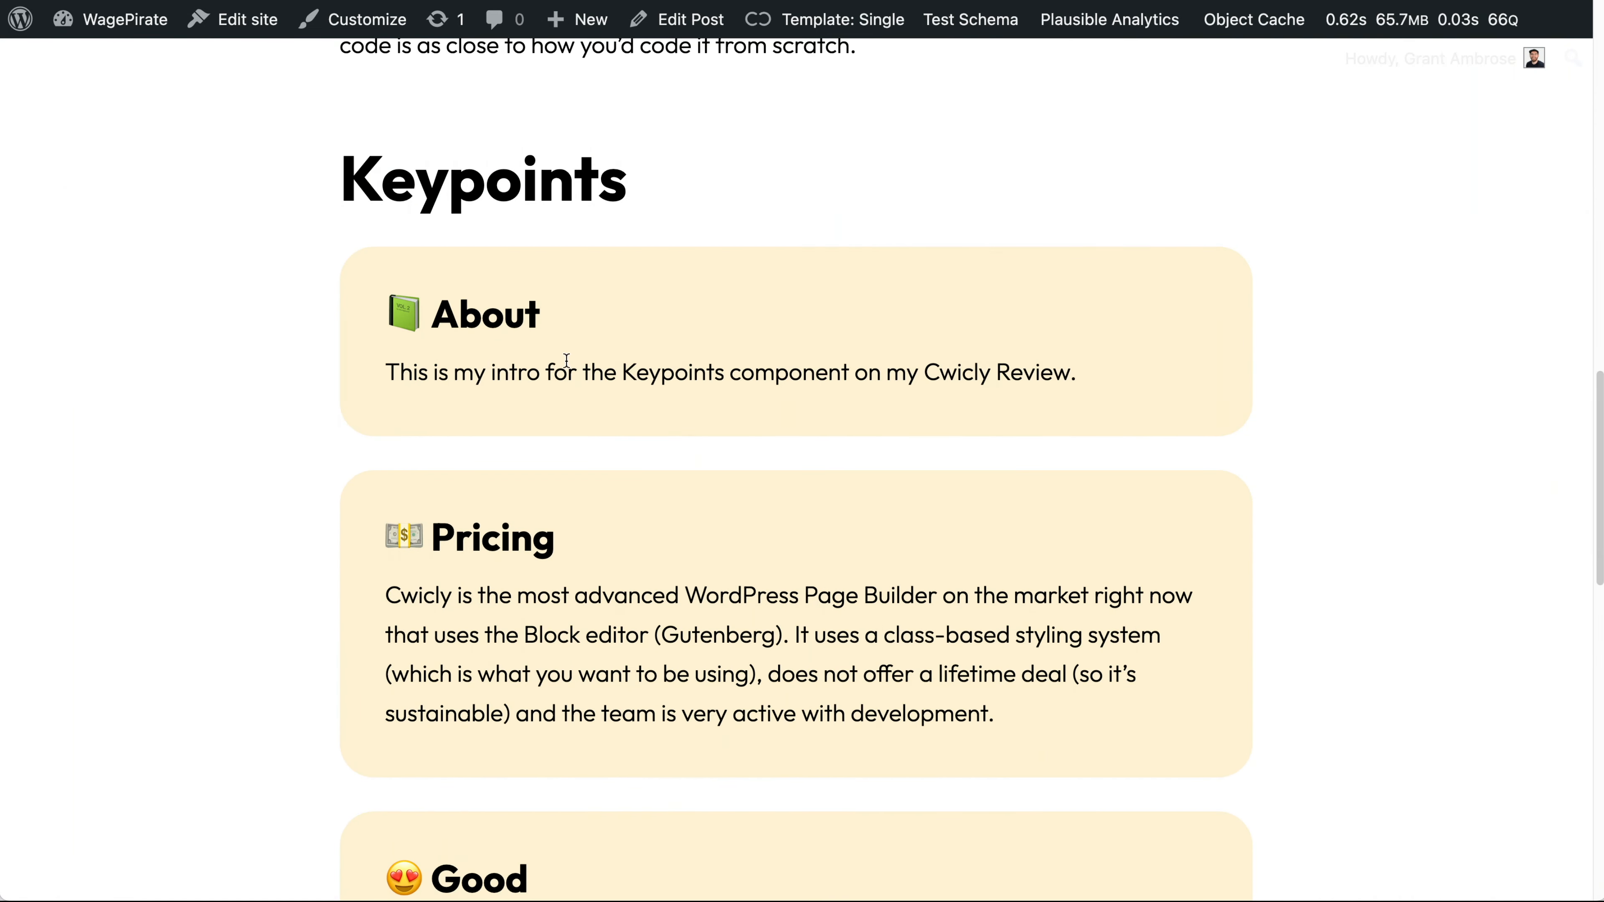
{"action": "left_click_drag", "start_coordinate": [816, 378], "coordinate": [1095, 391]}
{"action": "left_click", "coordinate": [1119, 394]}
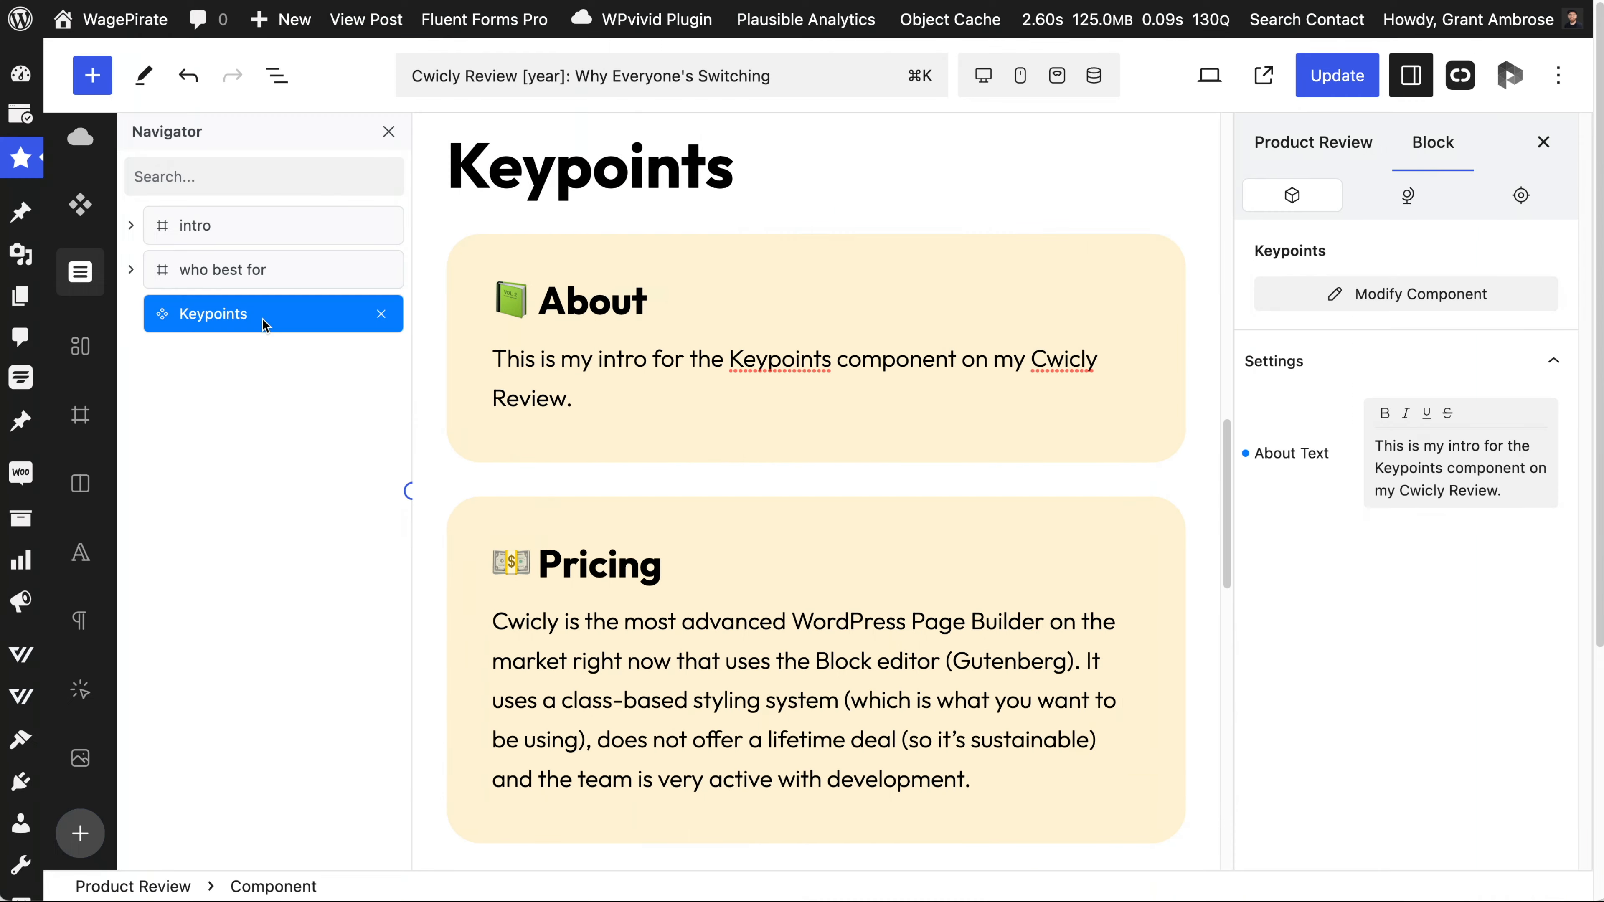
Modify the Keypoints component in the Cwicly Review post by giving its about div a light green background, and save the component.
{"action": "left_click", "coordinate": [262, 319]}
{"action": "left_click", "coordinate": [824, 162]}
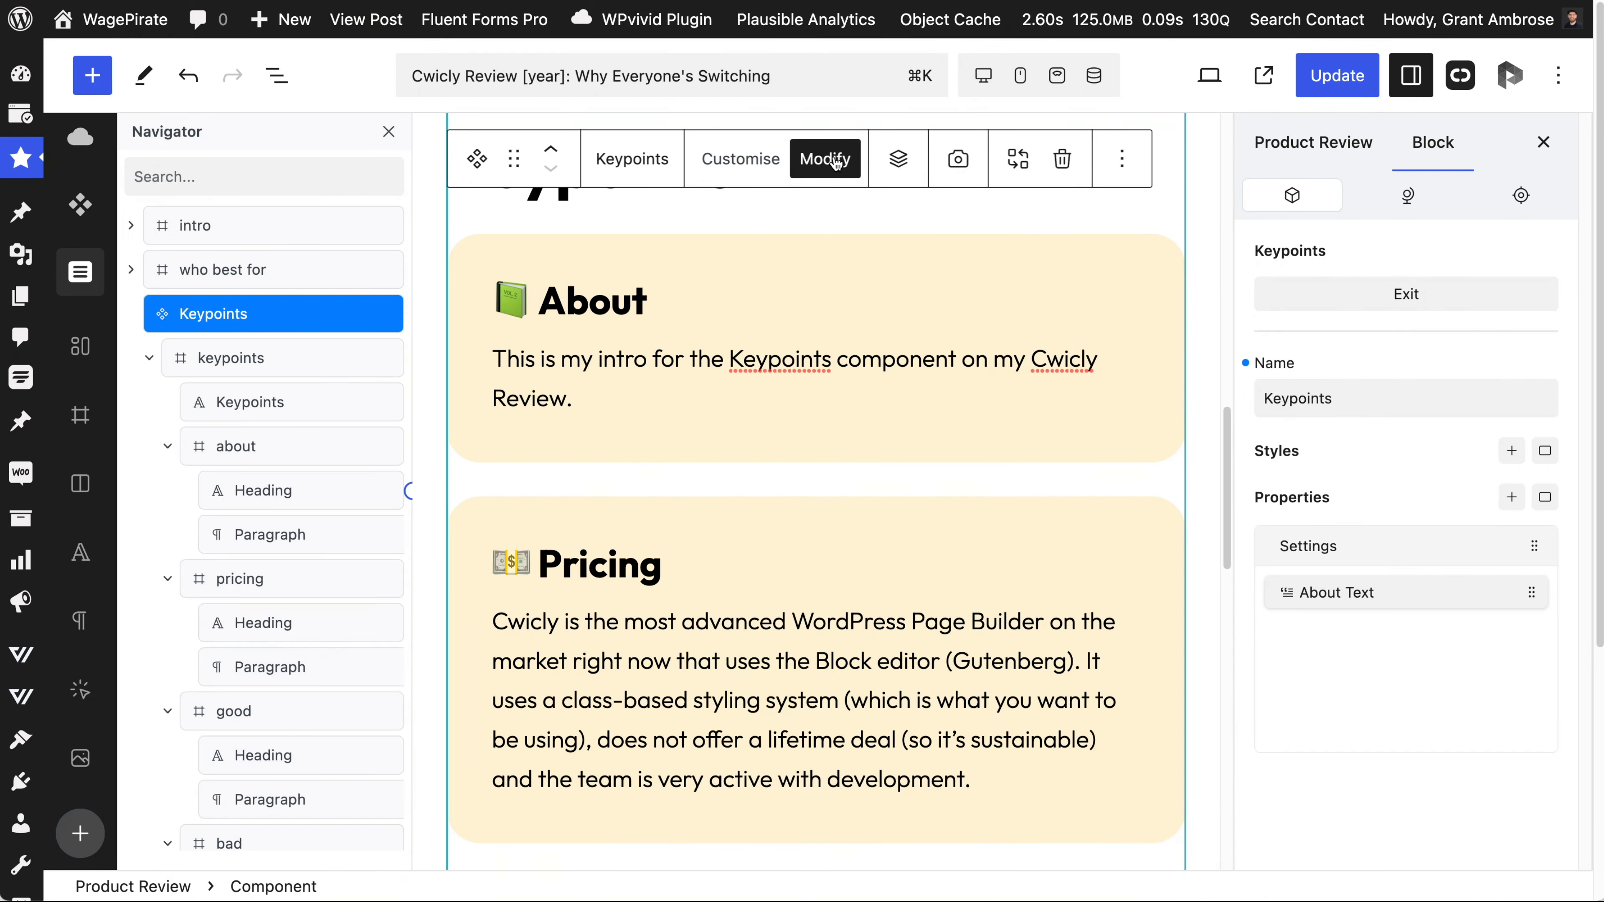
{"action": "left_click", "coordinate": [242, 442]}
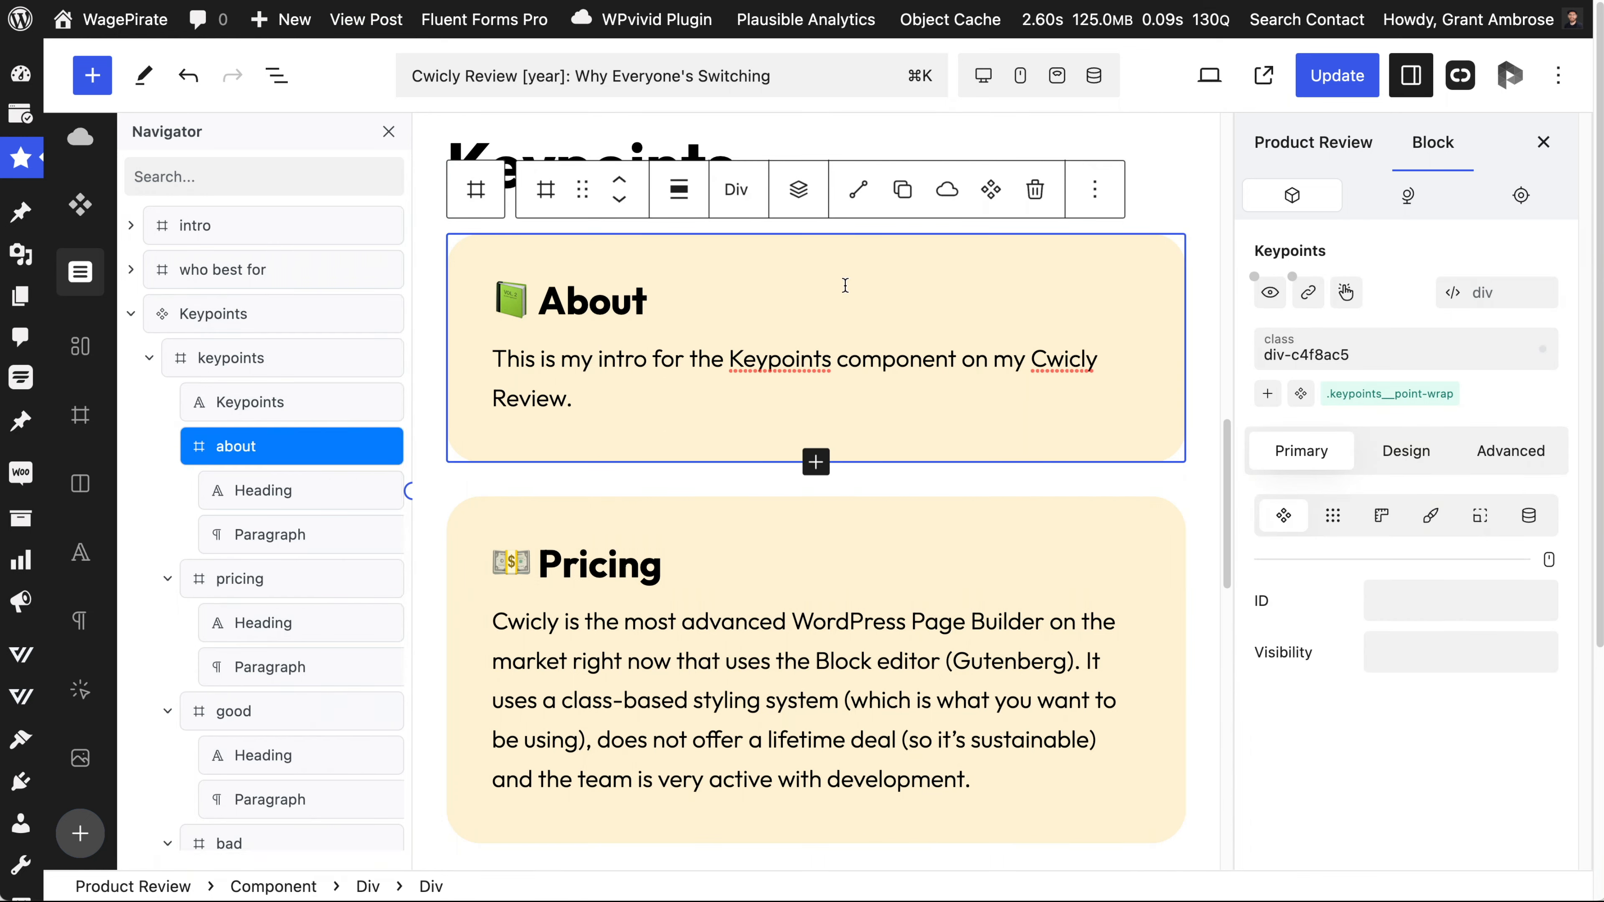
{"action": "left_click", "coordinate": [1415, 453]}
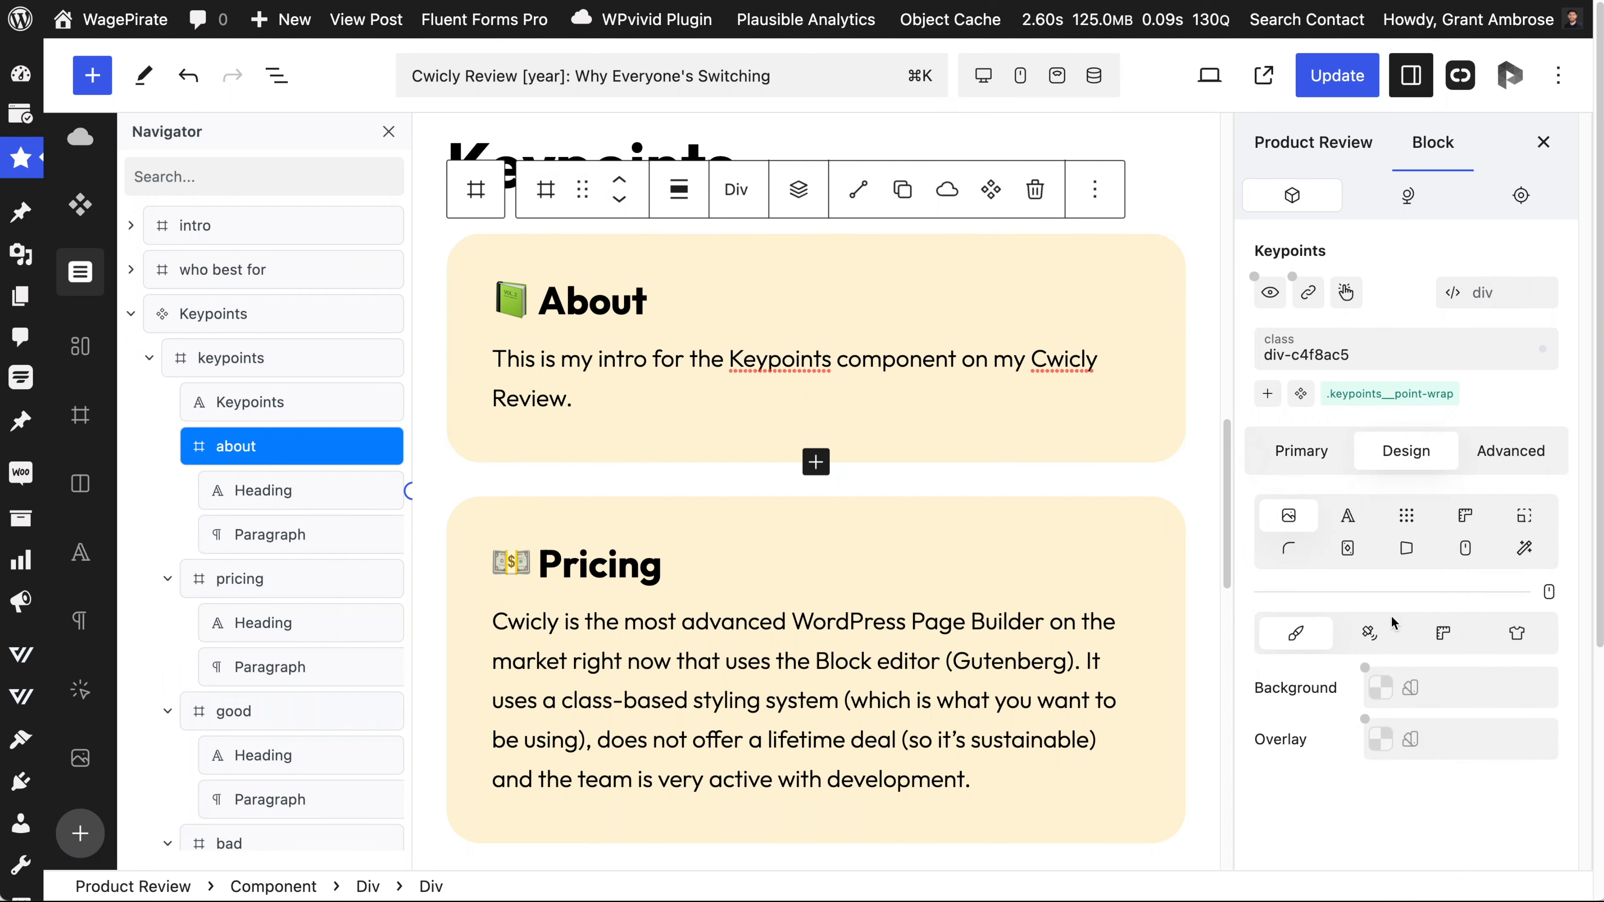
{"action": "left_click", "coordinate": [1381, 689]}
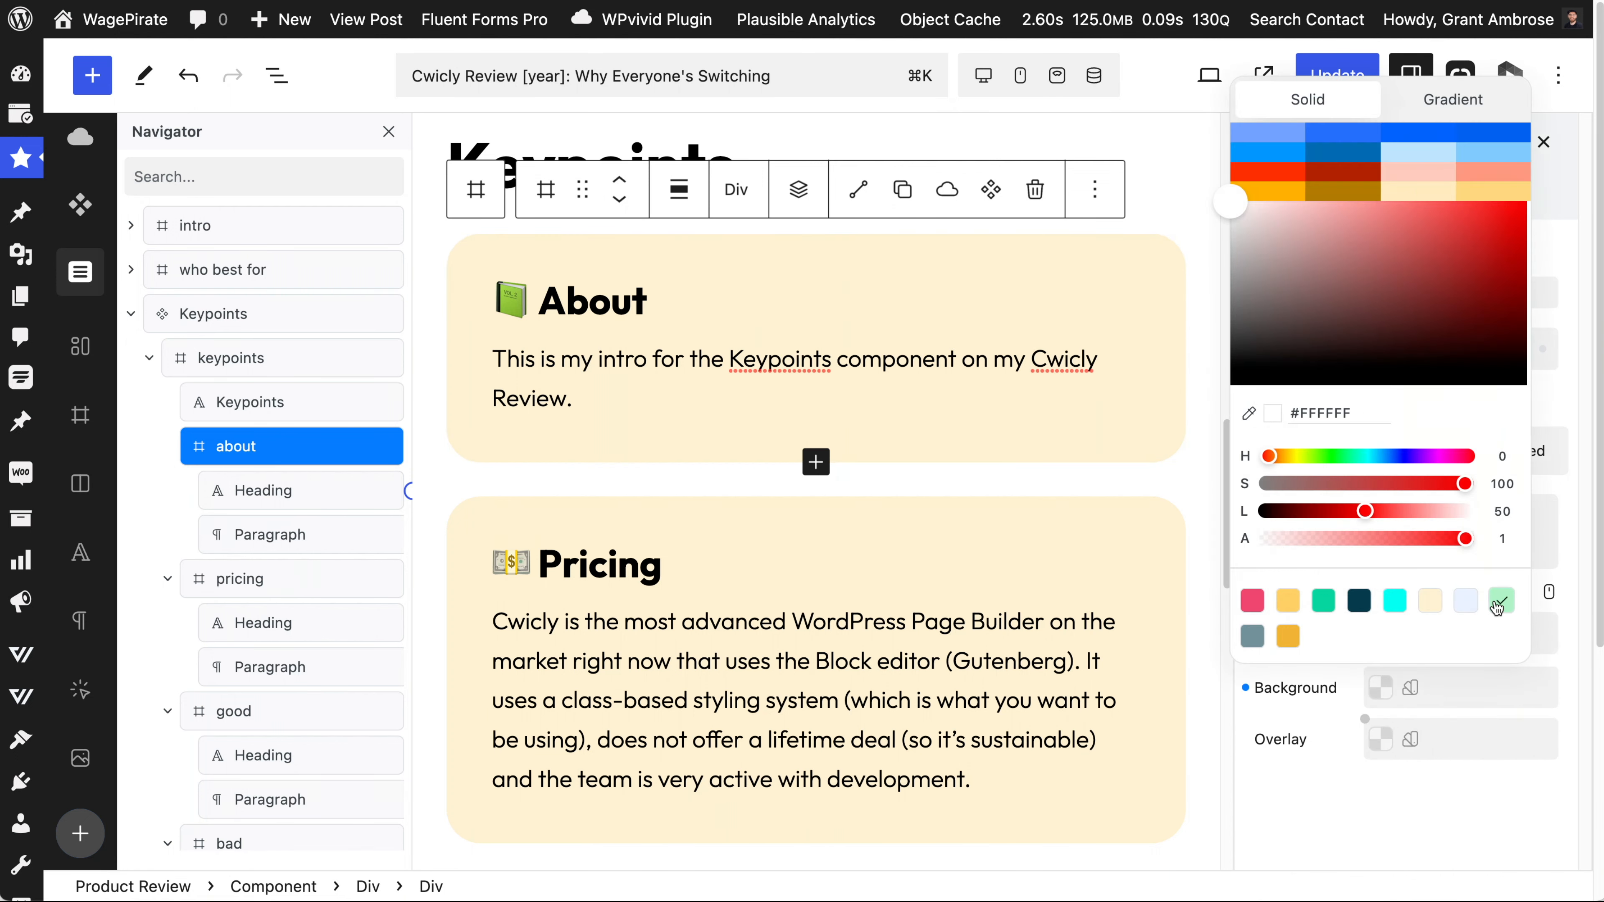
{"action": "left_click", "coordinate": [1502, 601]}
{"action": "left_click", "coordinate": [1345, 74]}
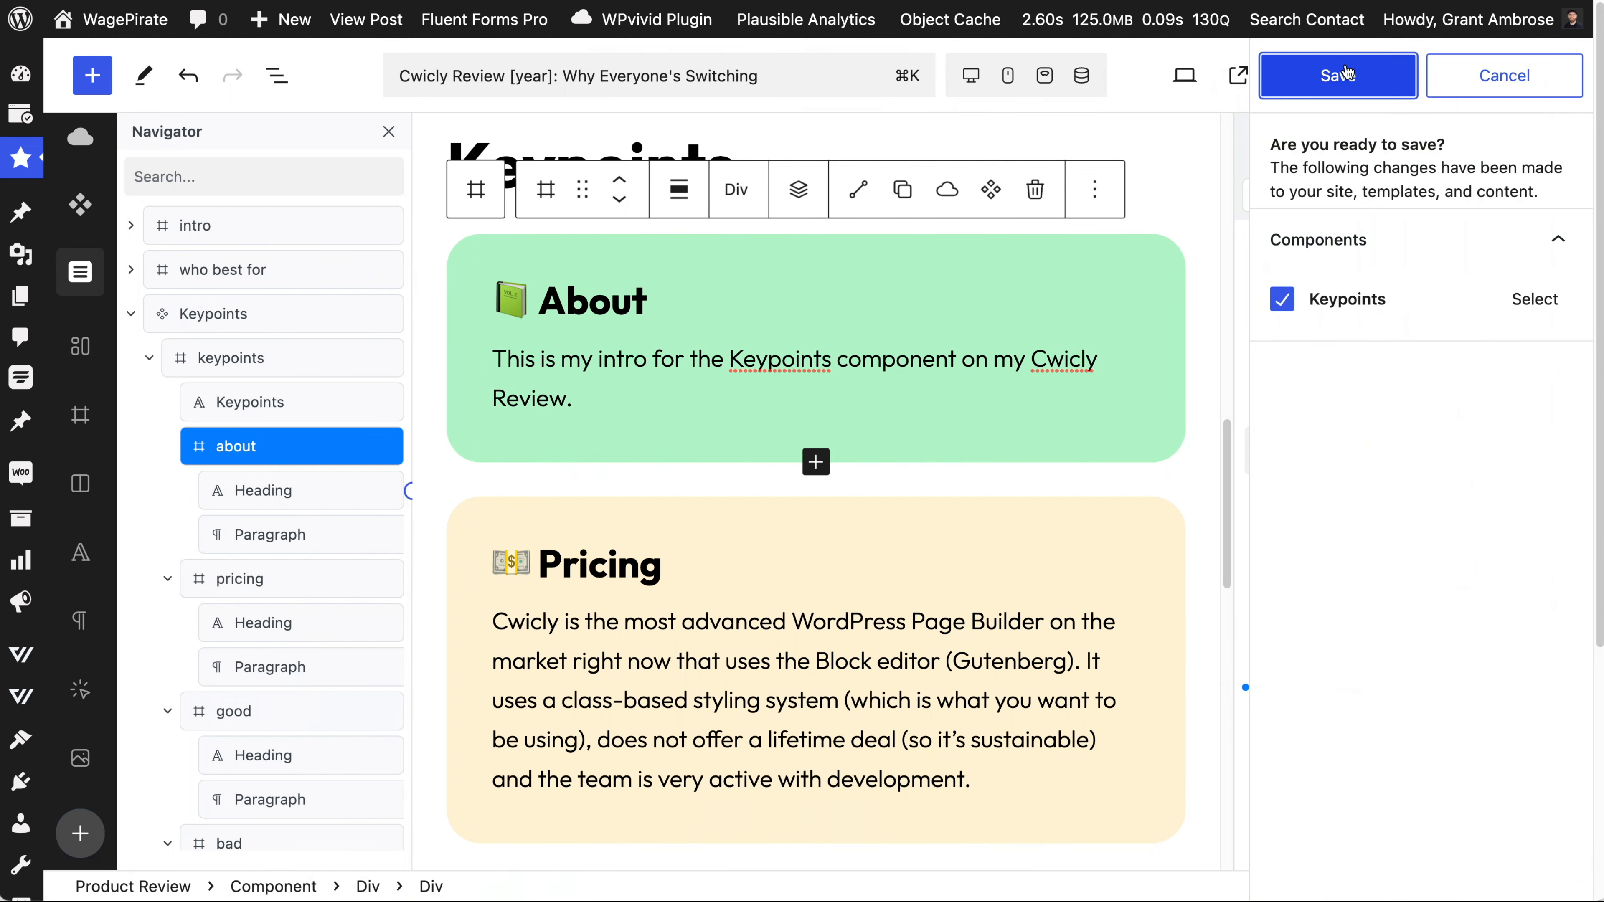
{"action": "left_click", "coordinate": [1345, 74]}
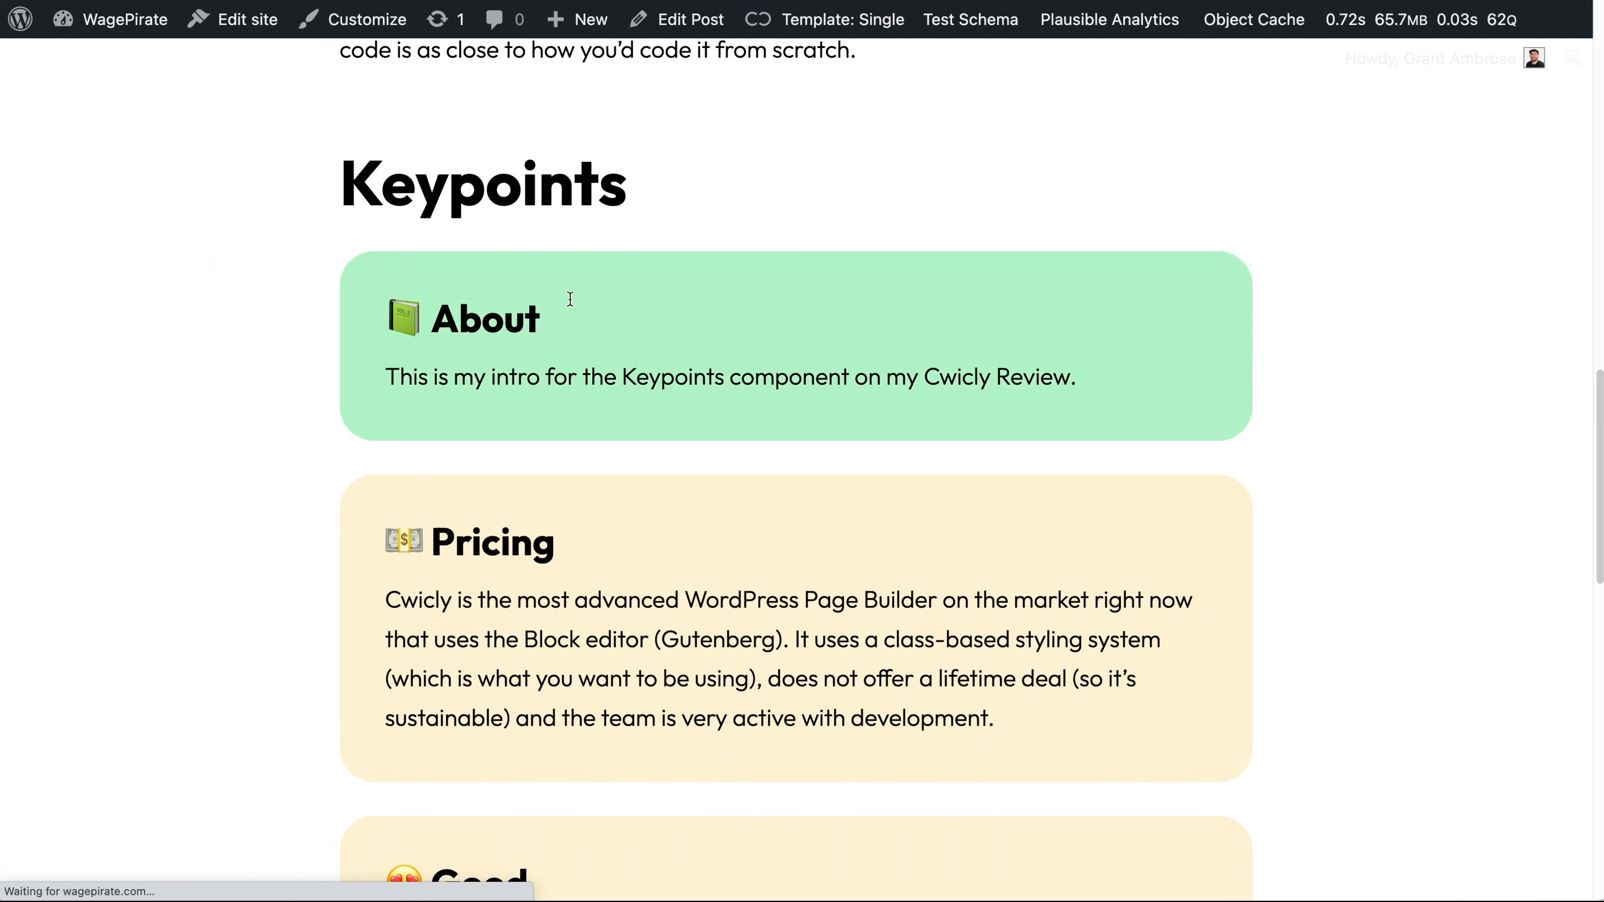
Compare the About box's background and text on the live Cwicly Review and test components pages.
{"action": "left_click_drag", "start_coordinate": [419, 372], "coordinate": [1023, 375]}
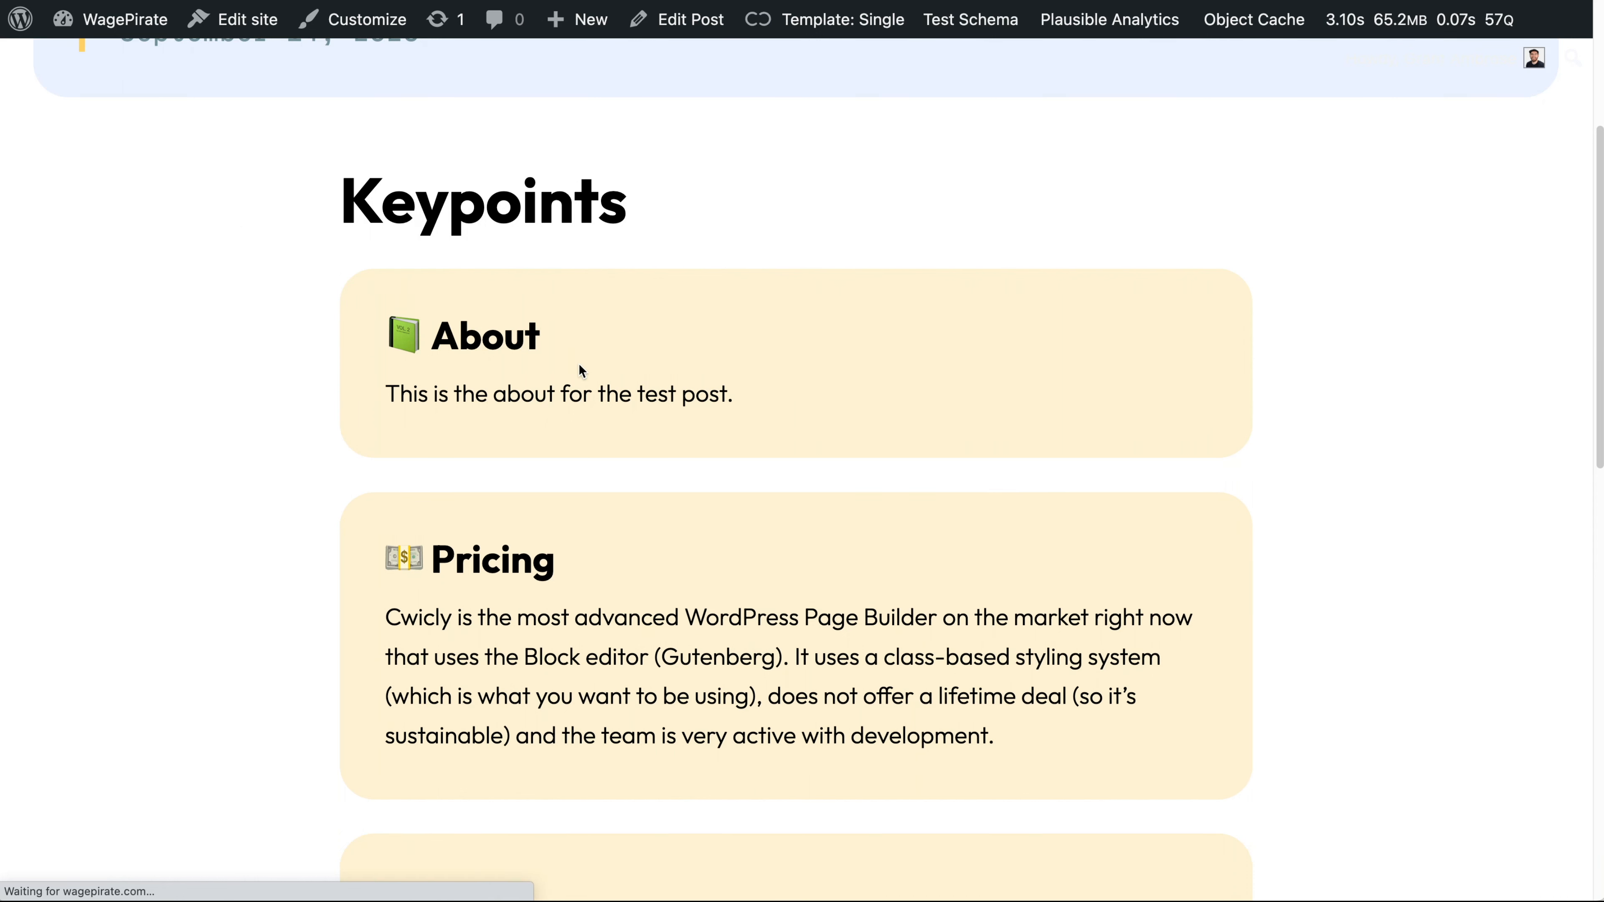
{"action": "left_click_drag", "start_coordinate": [388, 398], "coordinate": [735, 399]}
{"action": "left_click", "coordinate": [1300, 328]}
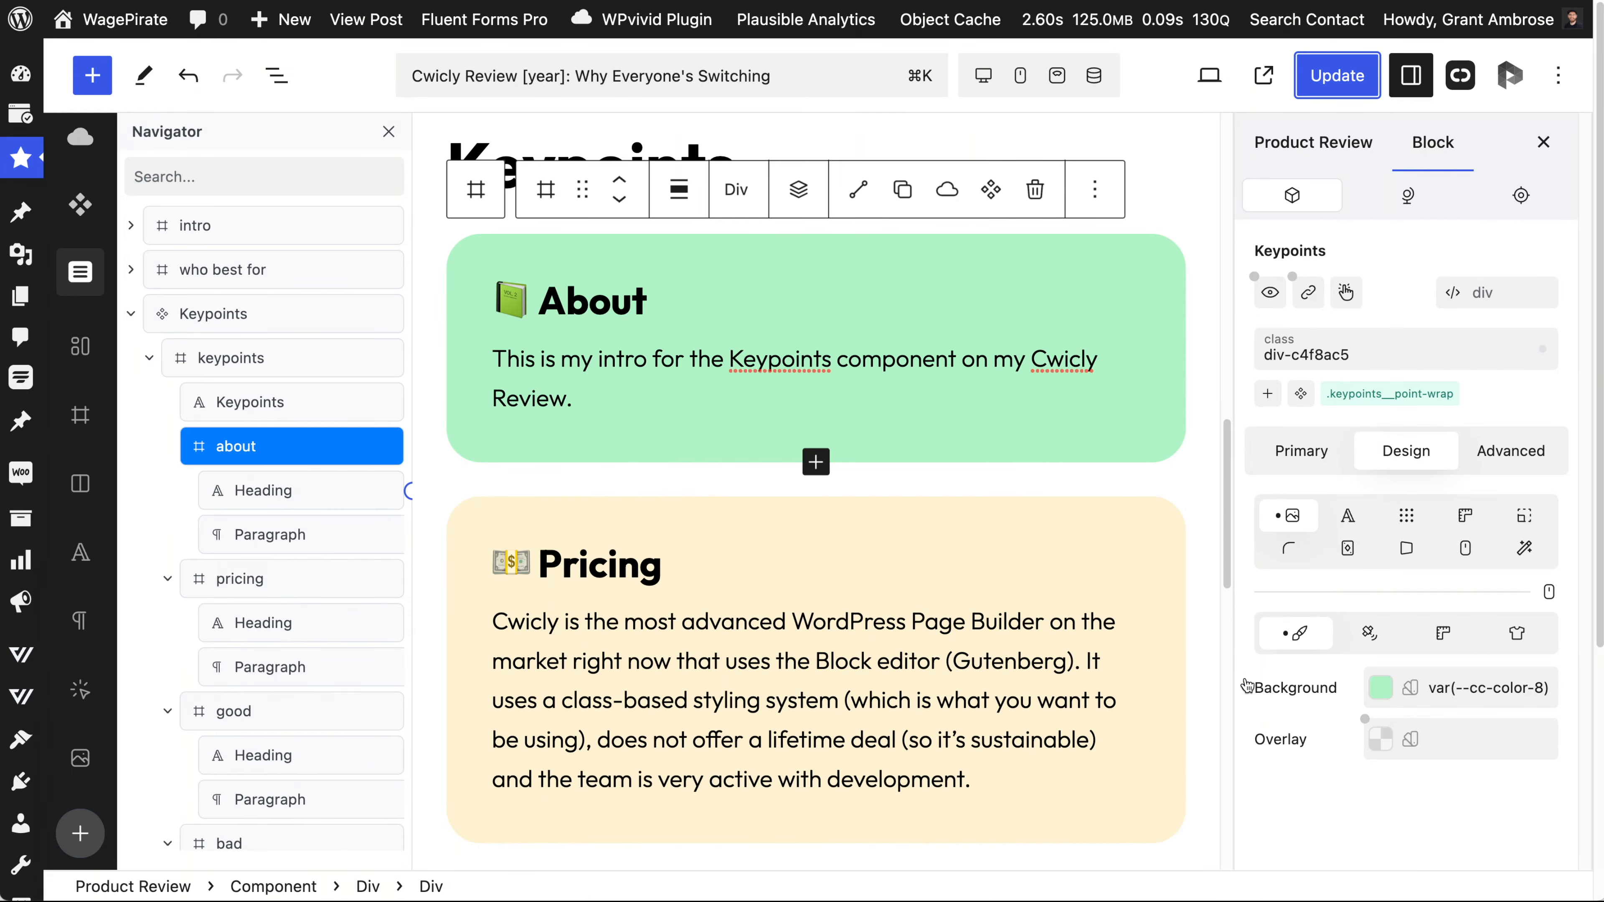
Clear the background colour of the about div in the Keypoints component.
{"action": "left_click", "coordinate": [1245, 686]}
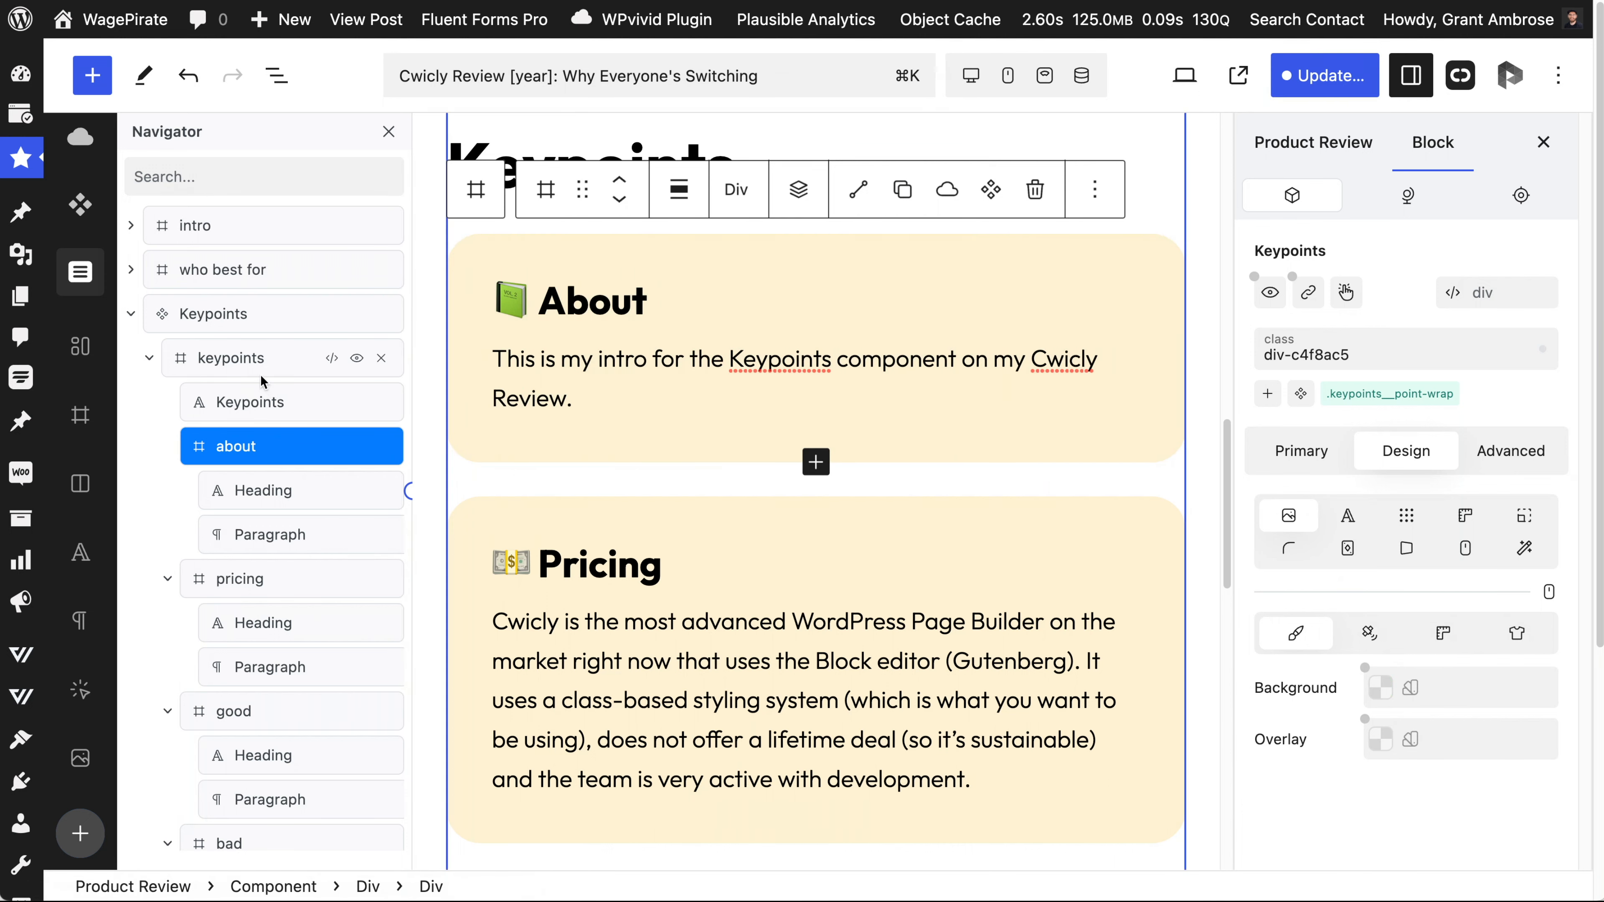
{"action": "left_click", "coordinate": [668, 366]}
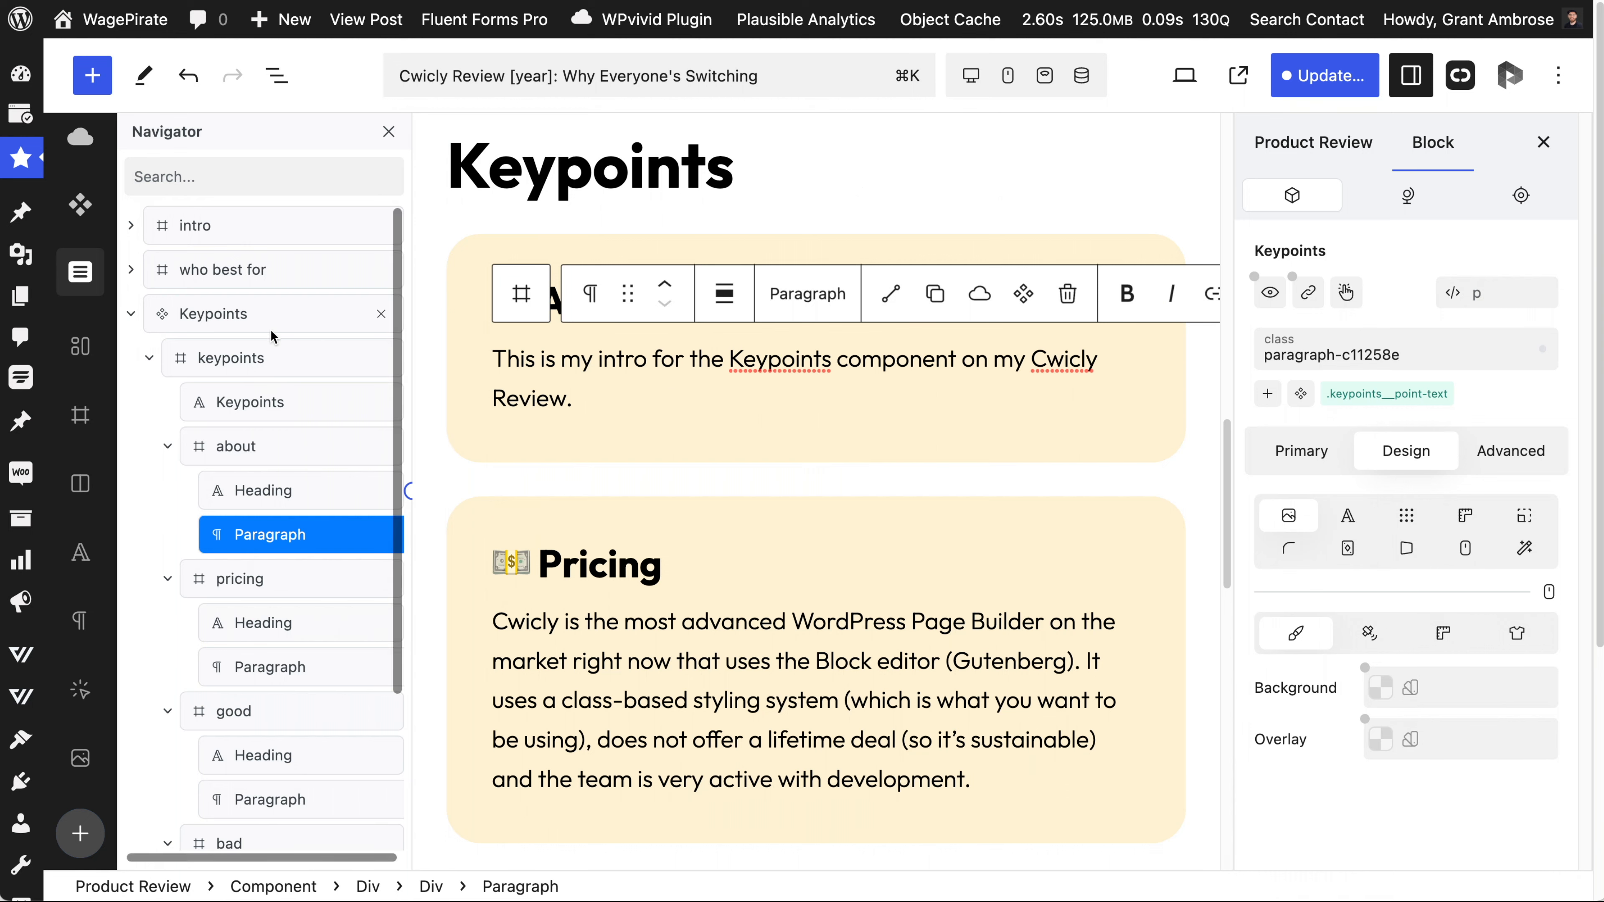
Clear the text of the Pricing paragraph in the Keypoints component.
{"action": "scroll", "coordinate": [694, 607], "scroll_direction": "down", "scroll_amount": 2}
{"action": "left_click", "coordinate": [696, 615]}
{"action": "key", "text": "ctrl+a"}
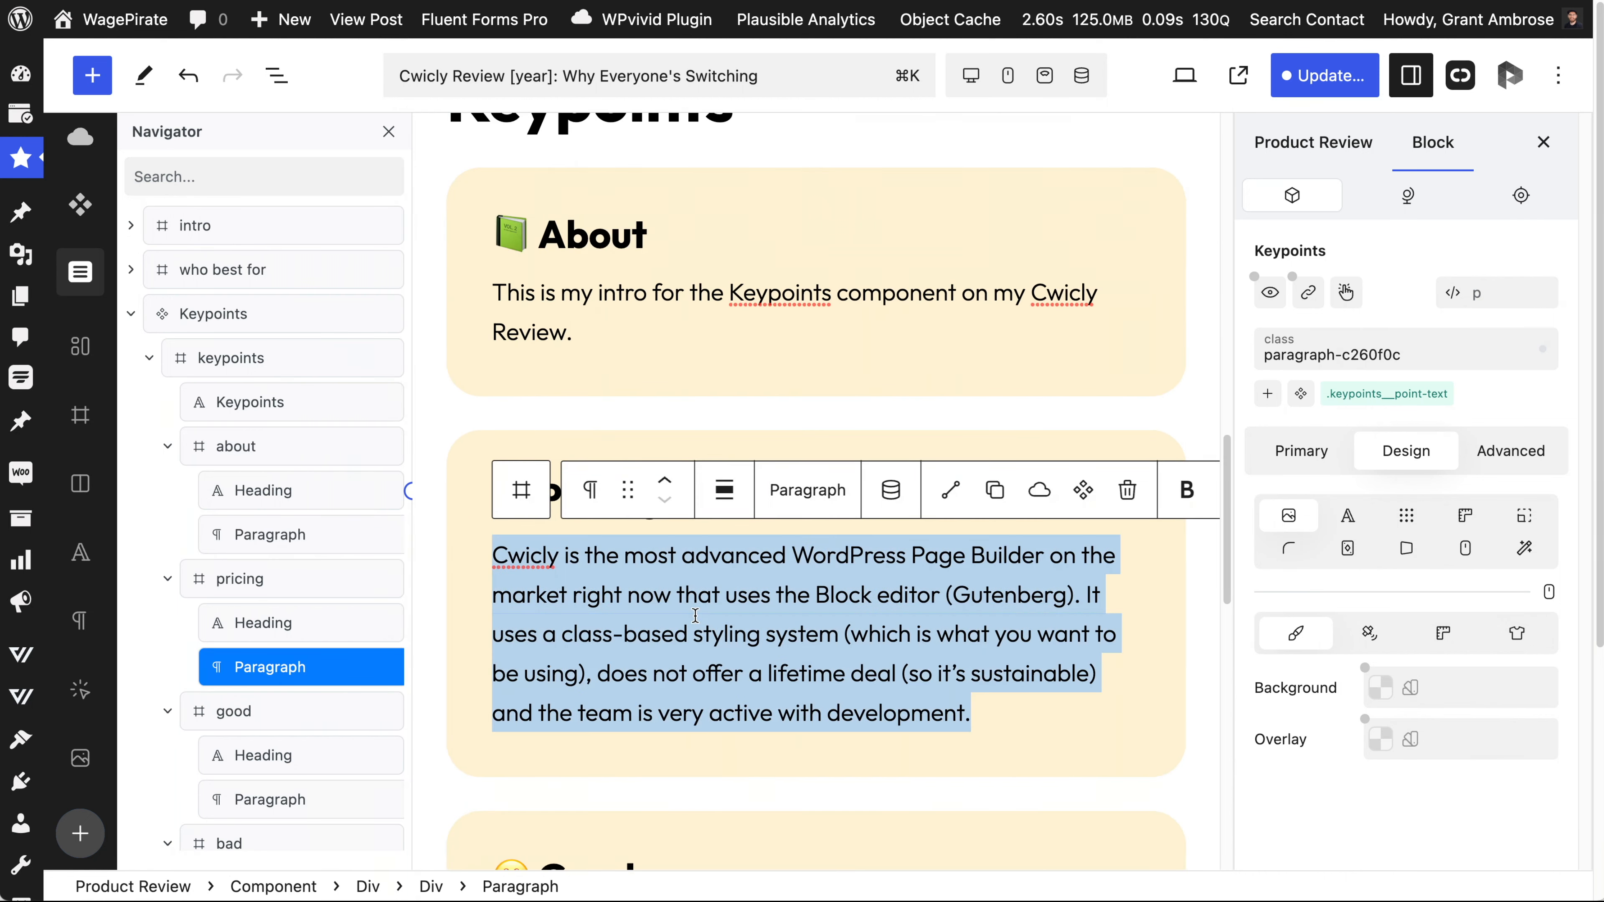
{"action": "key", "text": "BackSpace"}
Add a Rich Text component property named "Pricing Text" and connect it to the Pricing paragraph's content.
{"action": "left_click", "coordinate": [1319, 449]}
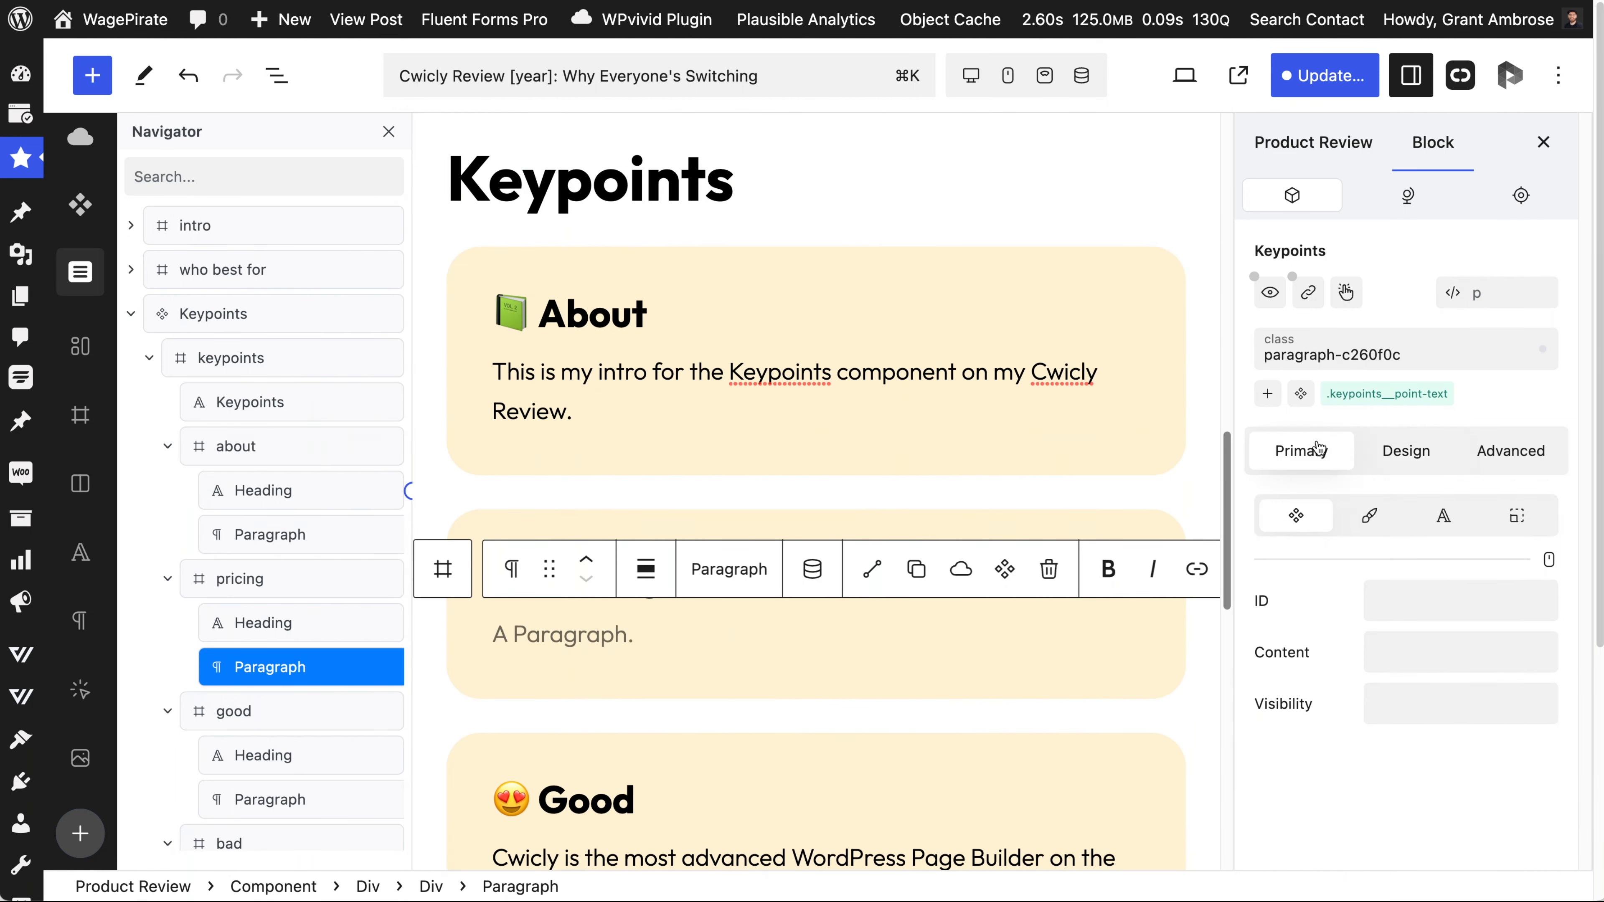
{"action": "left_click", "coordinate": [1409, 661]}
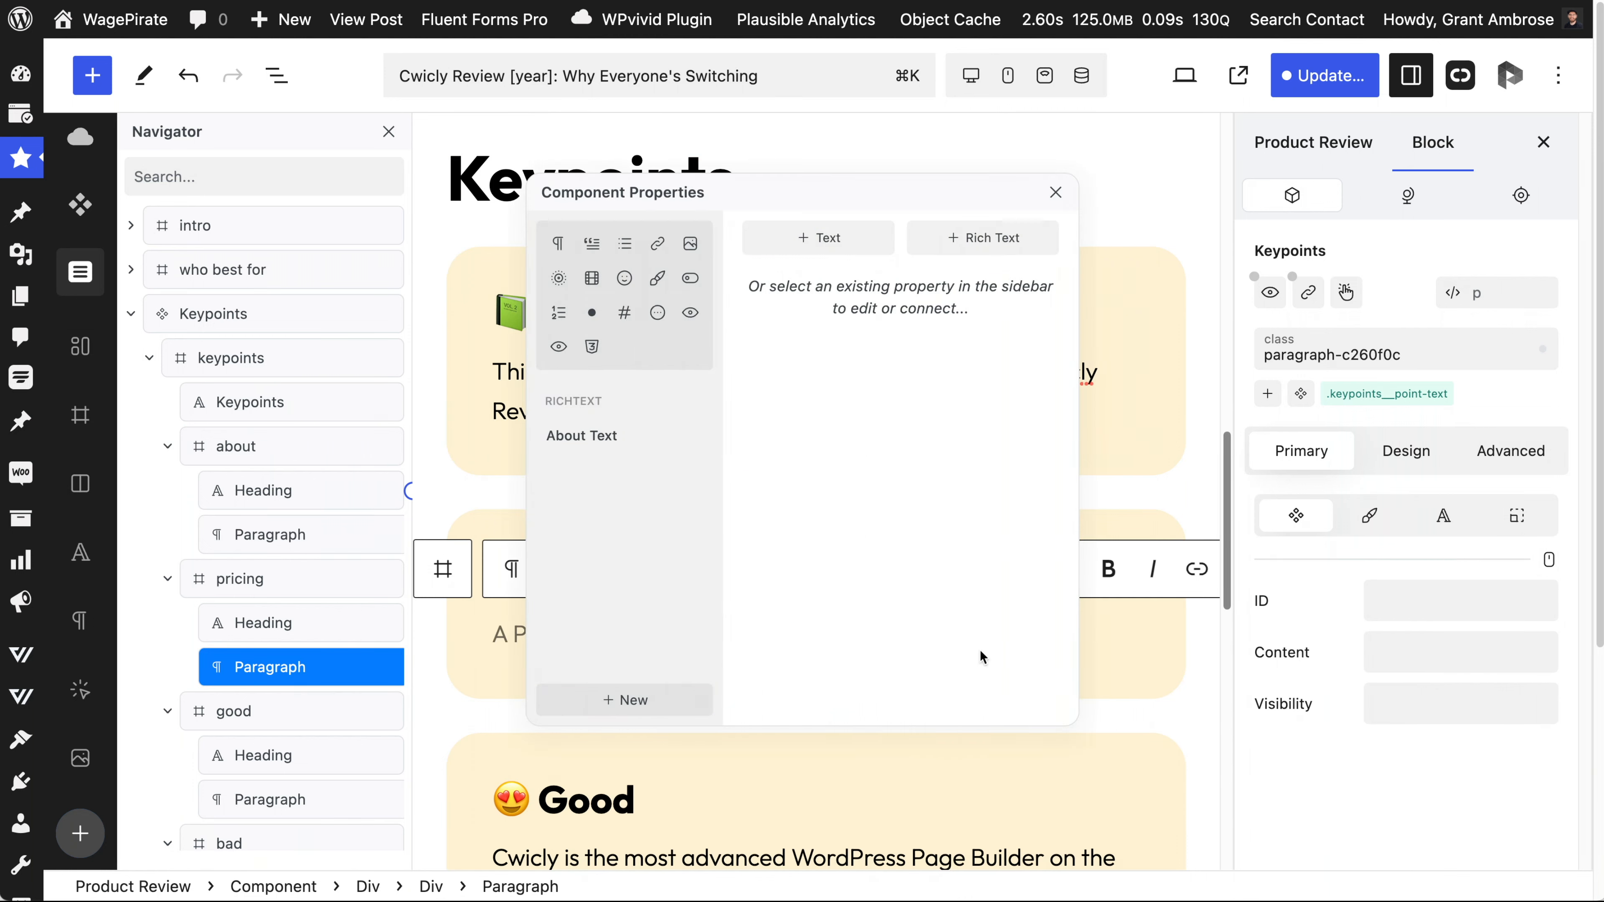
{"action": "left_click", "coordinate": [629, 701]}
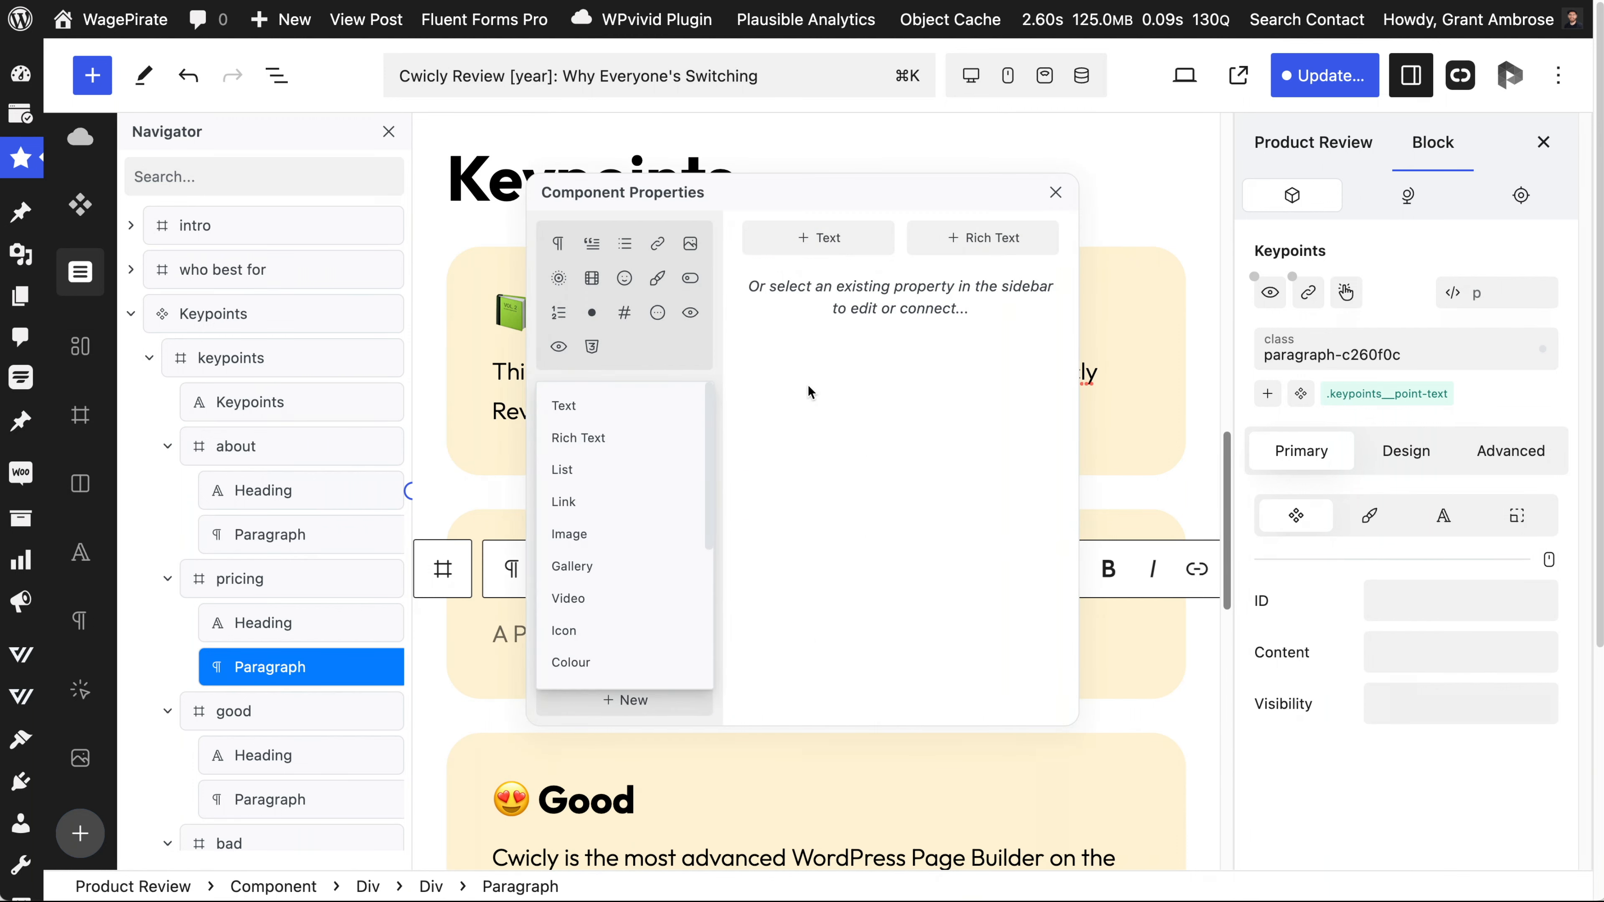
{"action": "left_click", "coordinate": [611, 438]}
{"action": "left_click", "coordinate": [826, 330]}
{"action": "type", "text": "Pricing Text"}
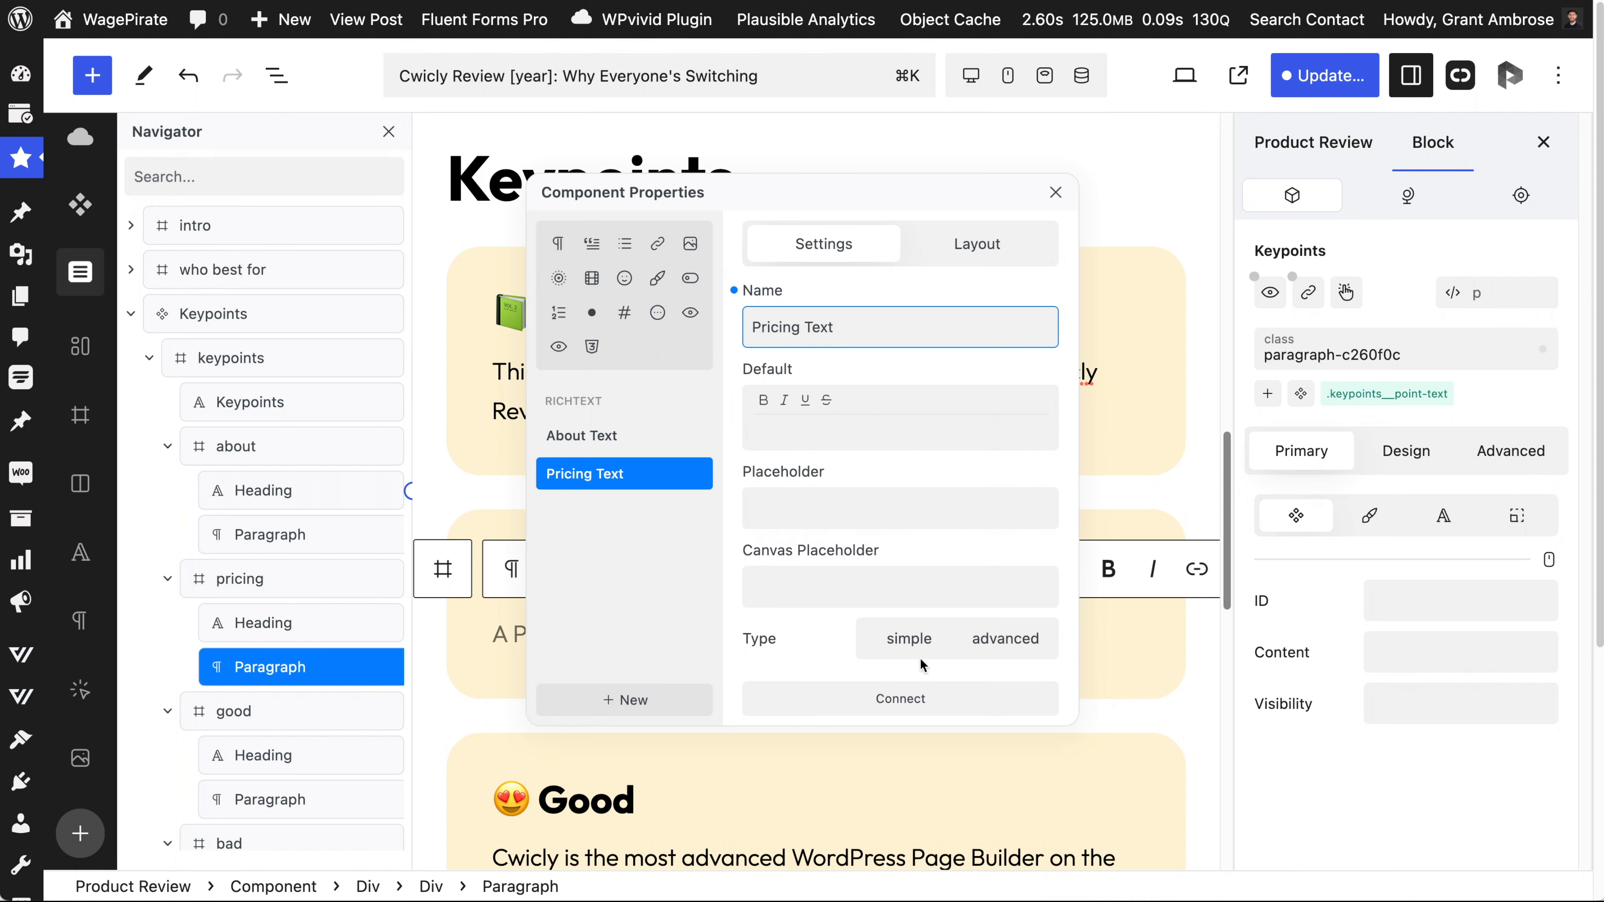
{"action": "left_click", "coordinate": [925, 697]}
Clear the text of the Good paragraph in the Keypoints component.
{"action": "scroll", "coordinate": [325, 717], "scroll_direction": "down", "scroll_amount": 1}
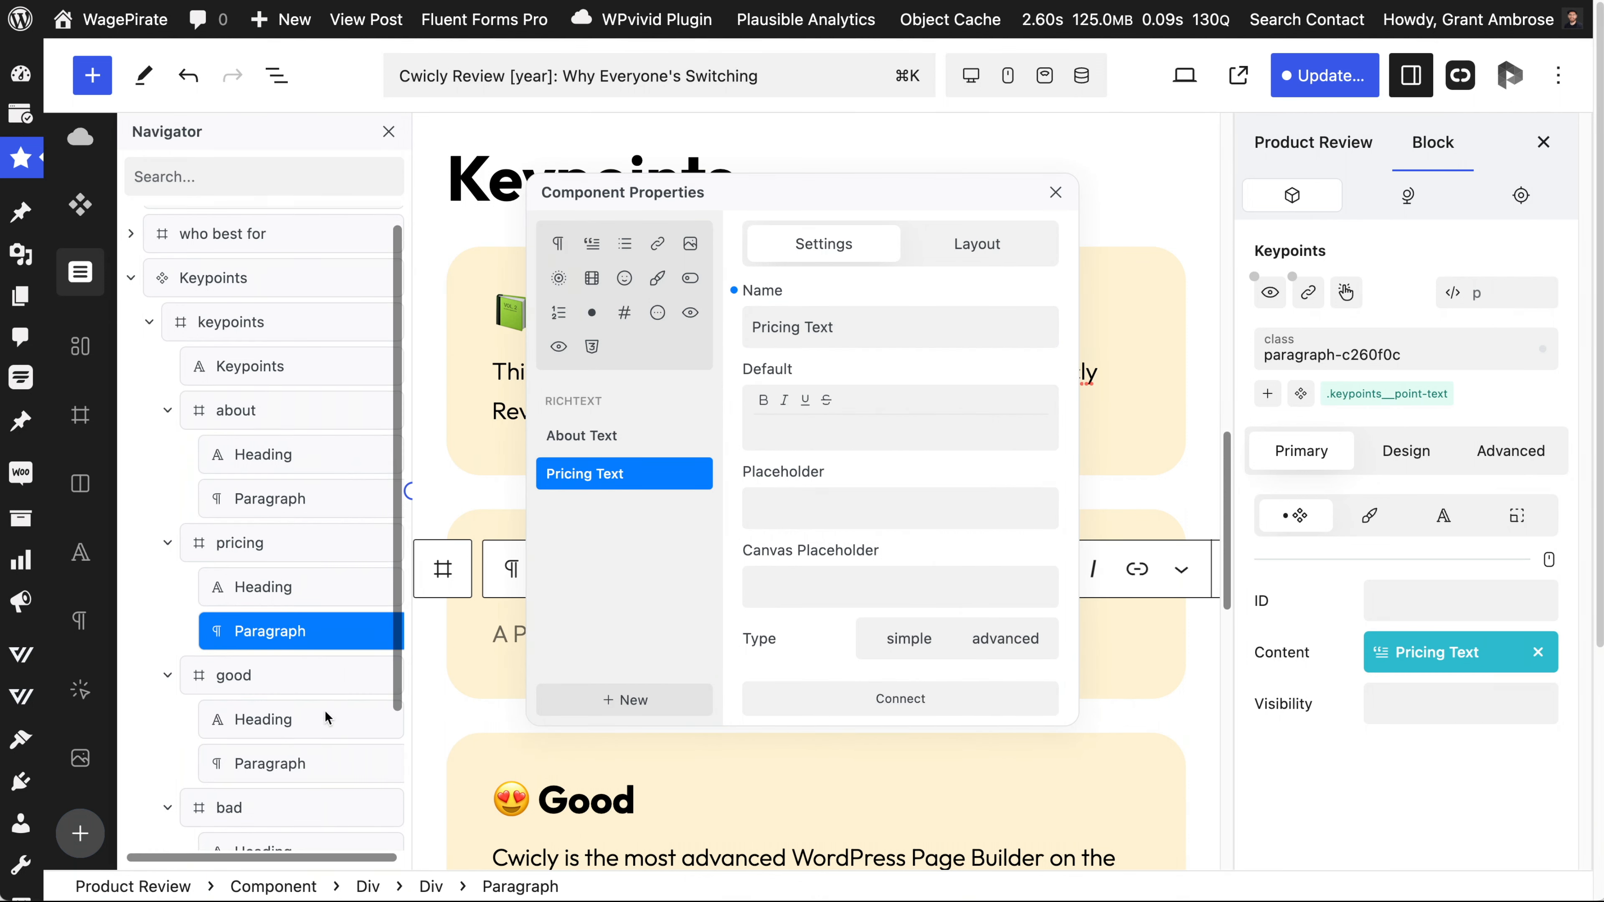
{"action": "left_click", "coordinate": [268, 764]}
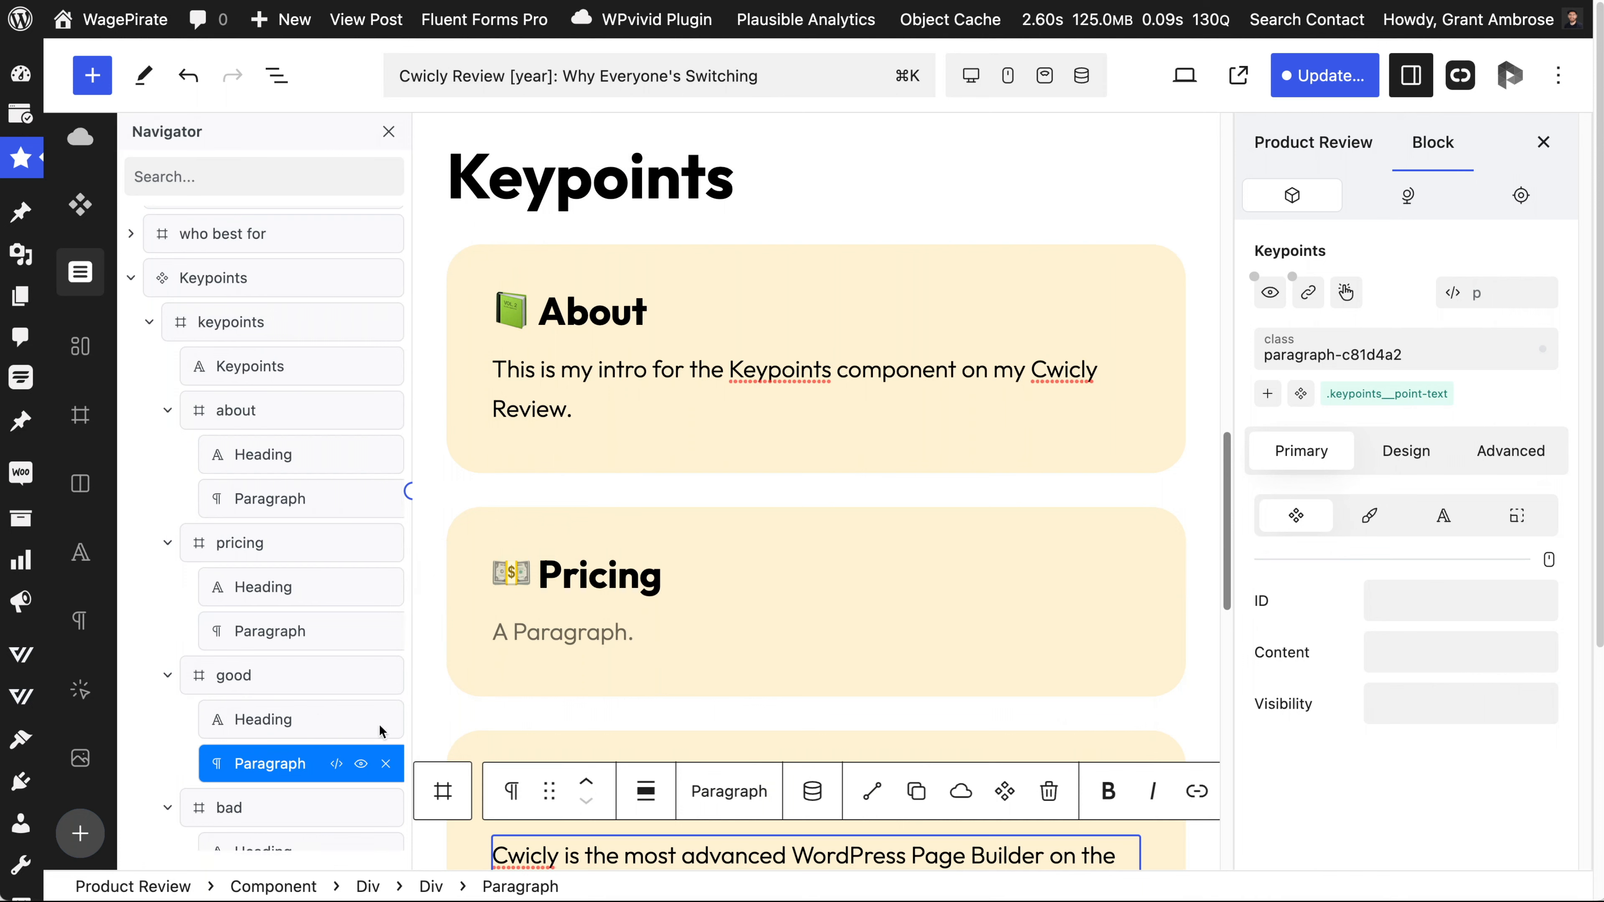
{"action": "scroll", "coordinate": [629, 562], "scroll_direction": "down", "scroll_amount": 5}
{"action": "key", "text": "super+a"}
{"action": "key", "text": "BackSpace"}
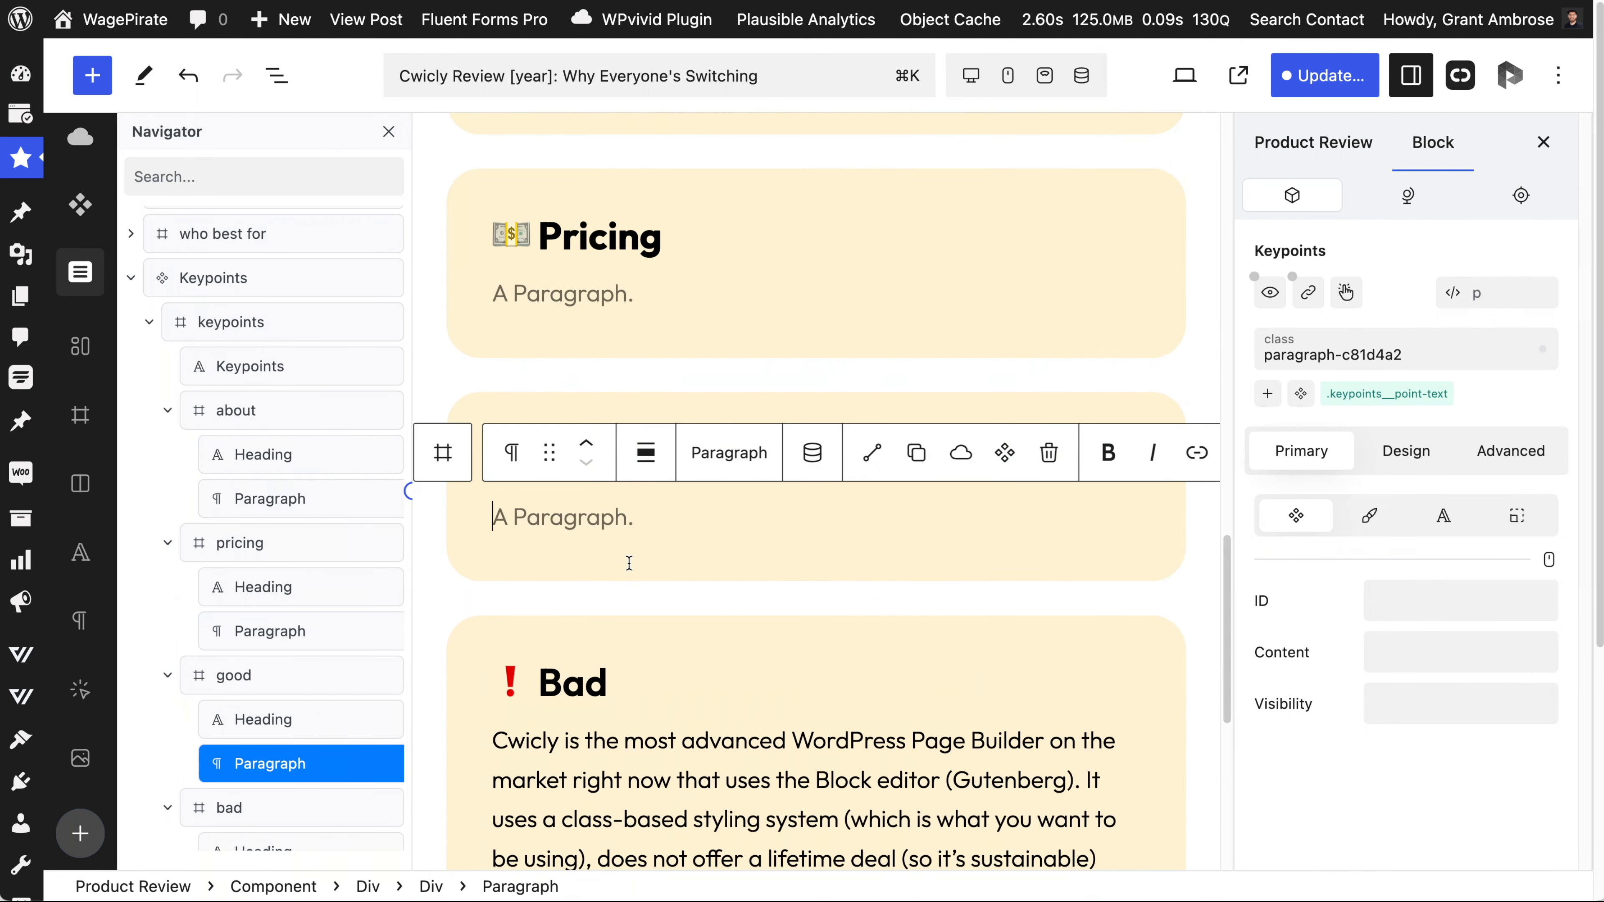
Connect the Good paragraph's content to a new Rich Text component property named "Good Text", and return to customising the Keypoints component.
{"action": "left_click", "coordinate": [1413, 651]}
{"action": "left_click", "coordinate": [628, 700]}
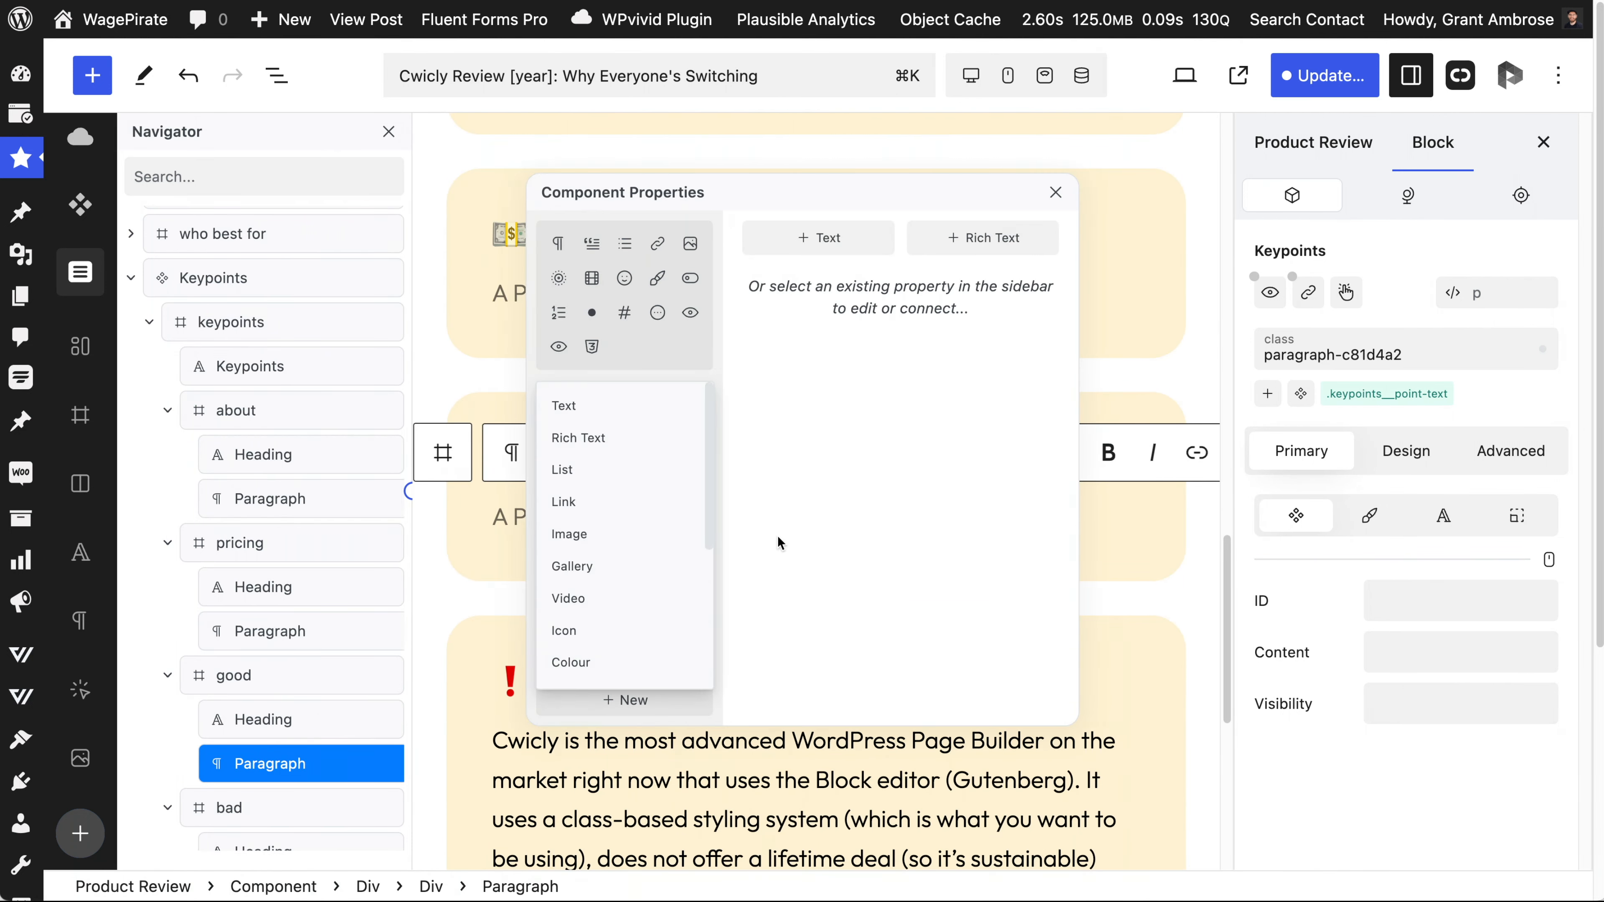
{"action": "left_click", "coordinate": [578, 437]}
{"action": "type", "text": "Go"}
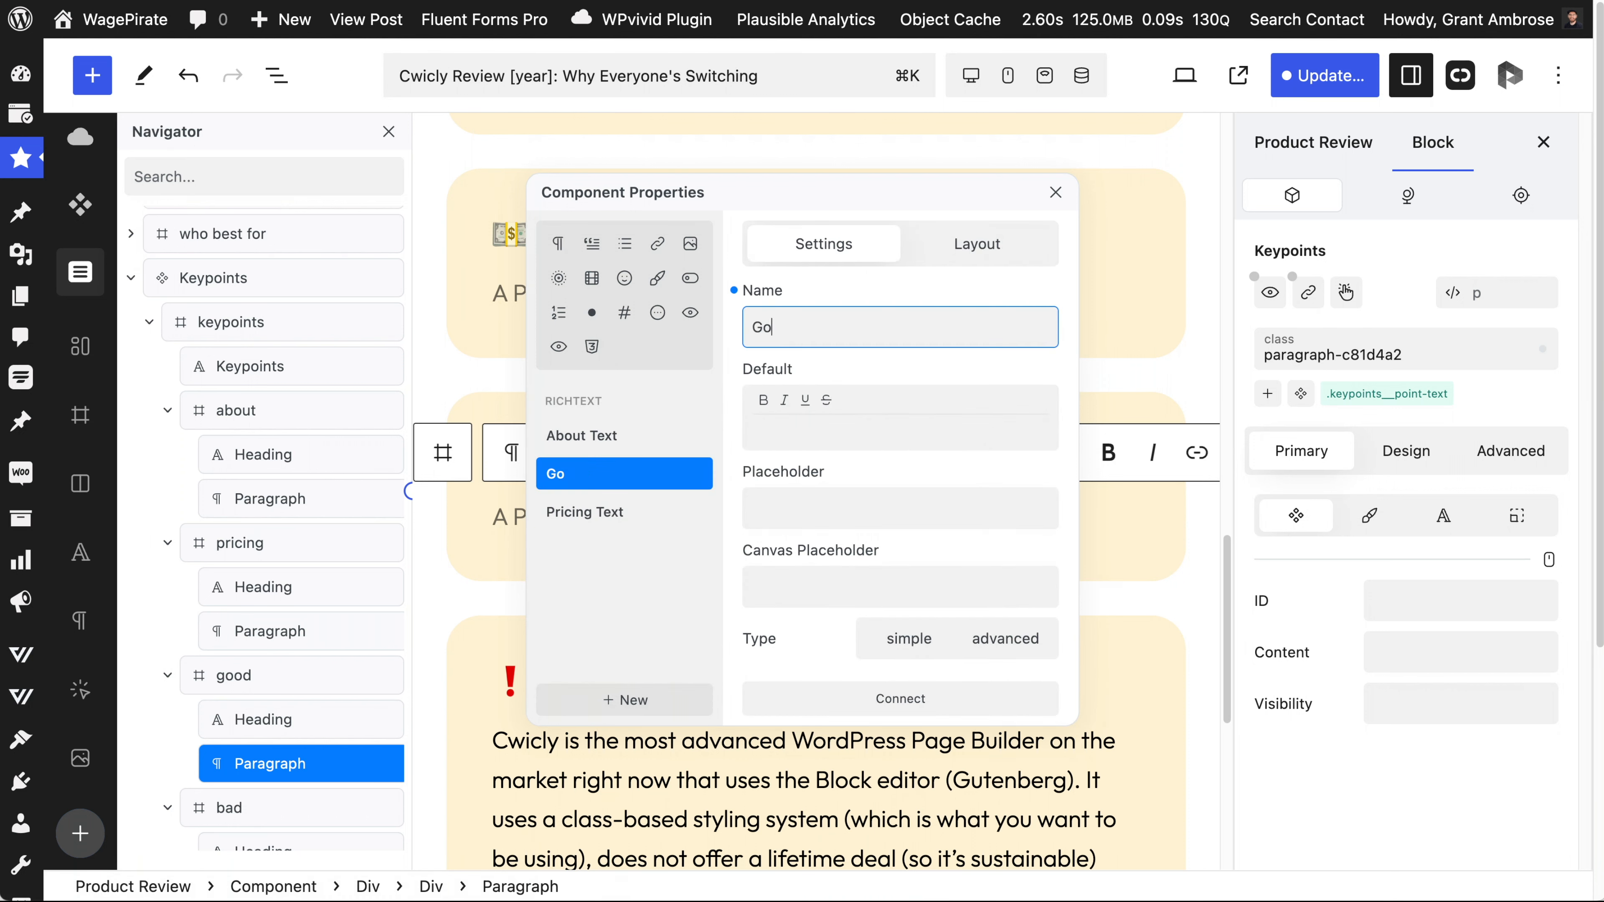
{"action": "type", "text": "od Text"}
{"action": "left_click", "coordinate": [919, 699]}
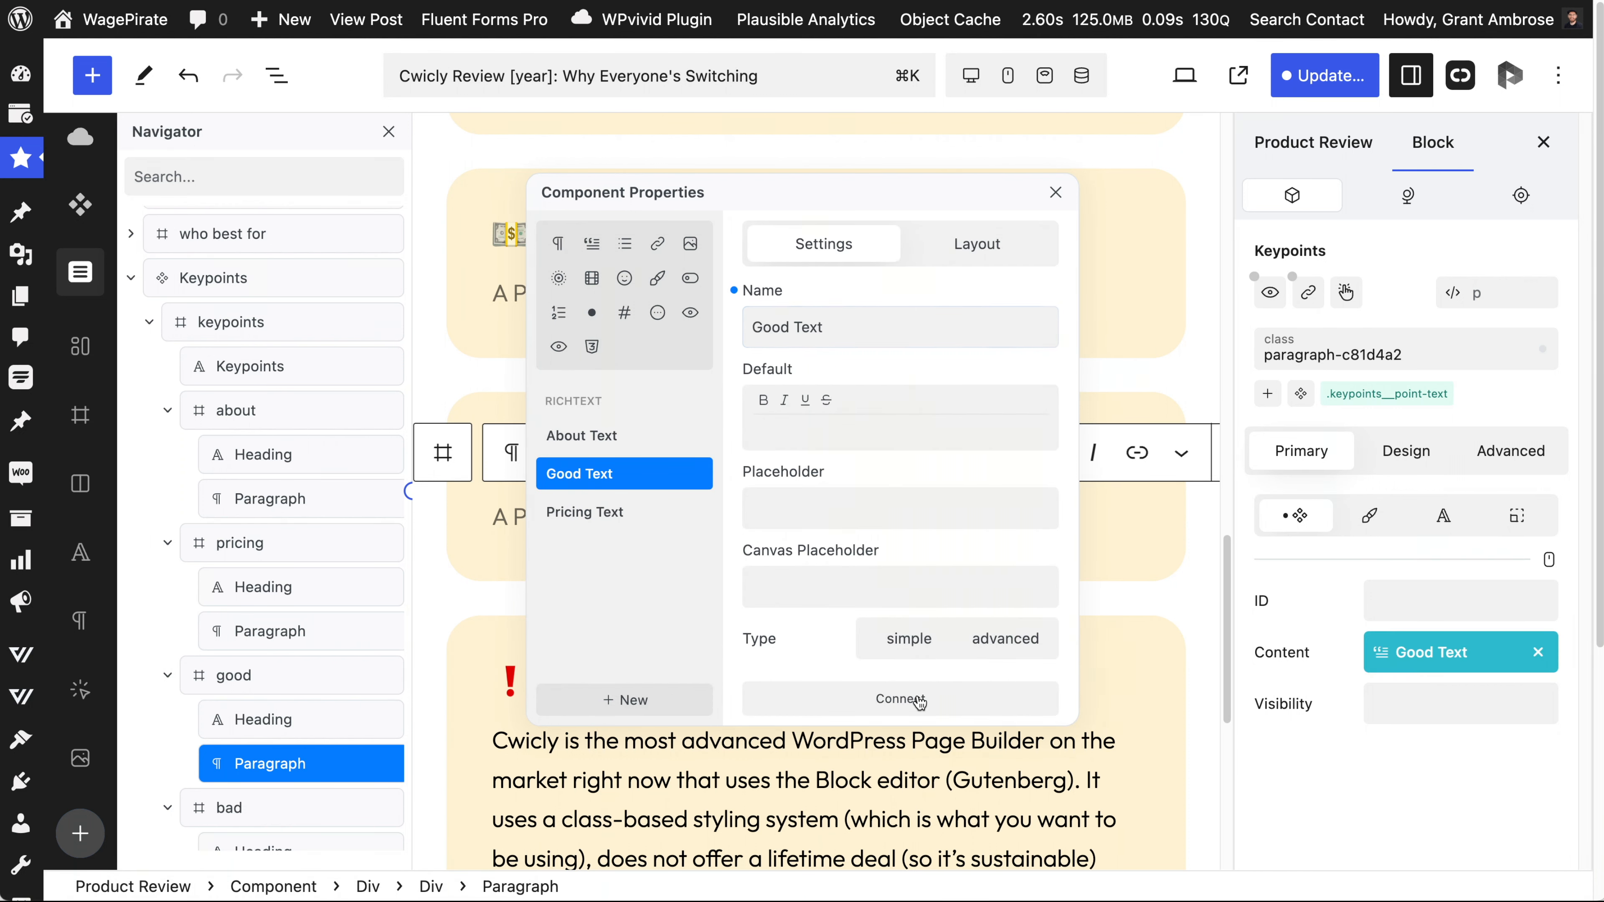
{"action": "left_click", "coordinate": [1056, 192]}
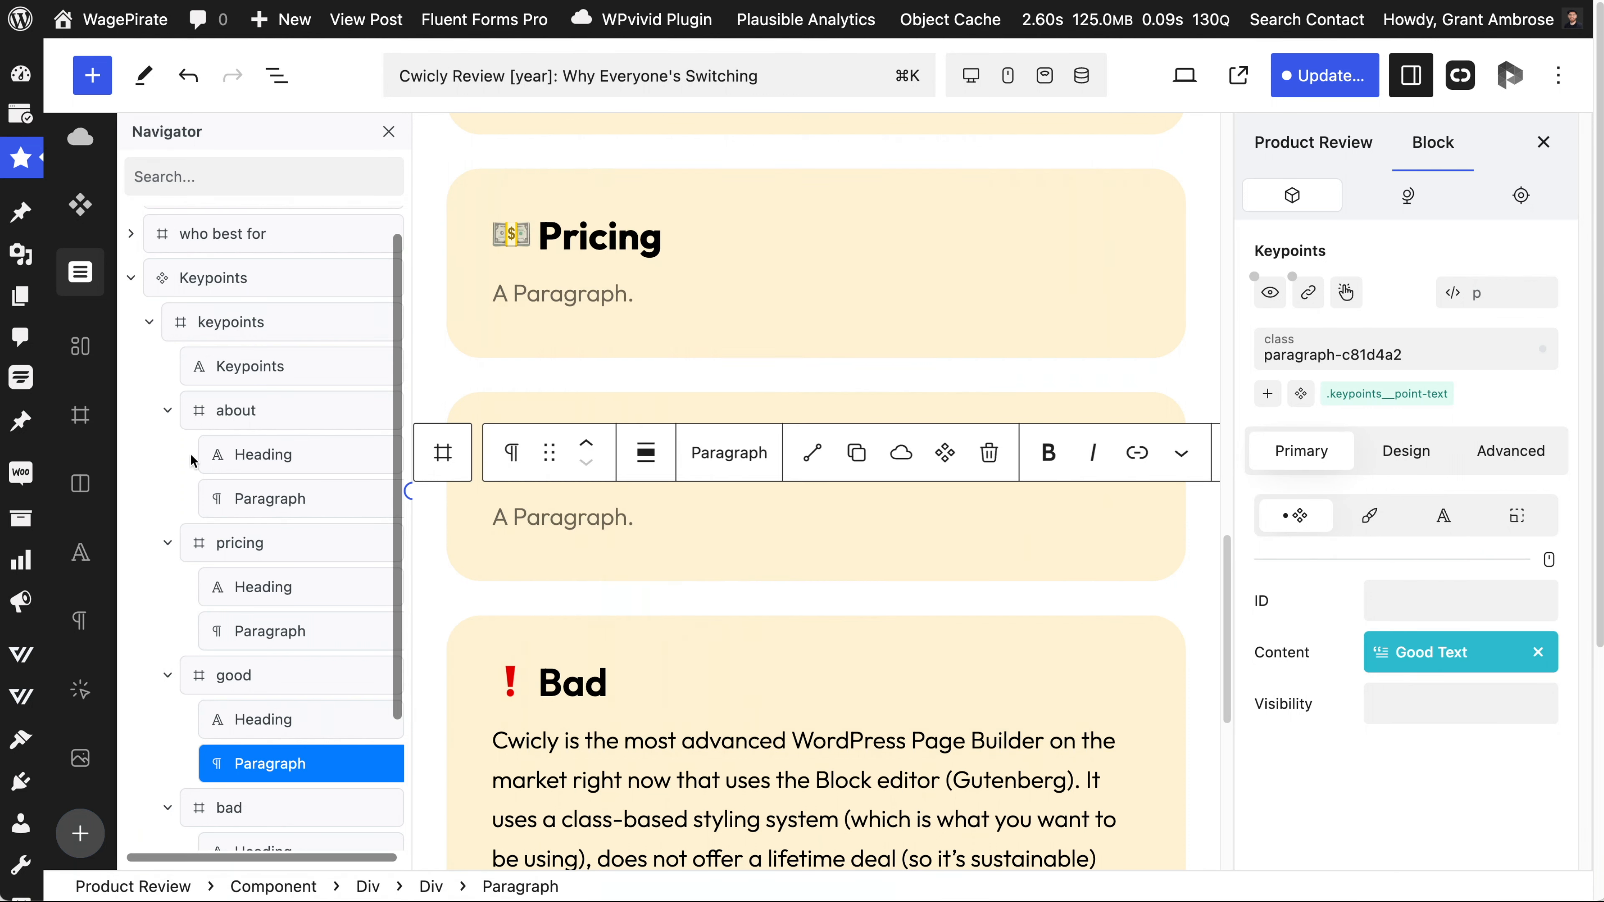
{"action": "left_click", "coordinate": [215, 280]}
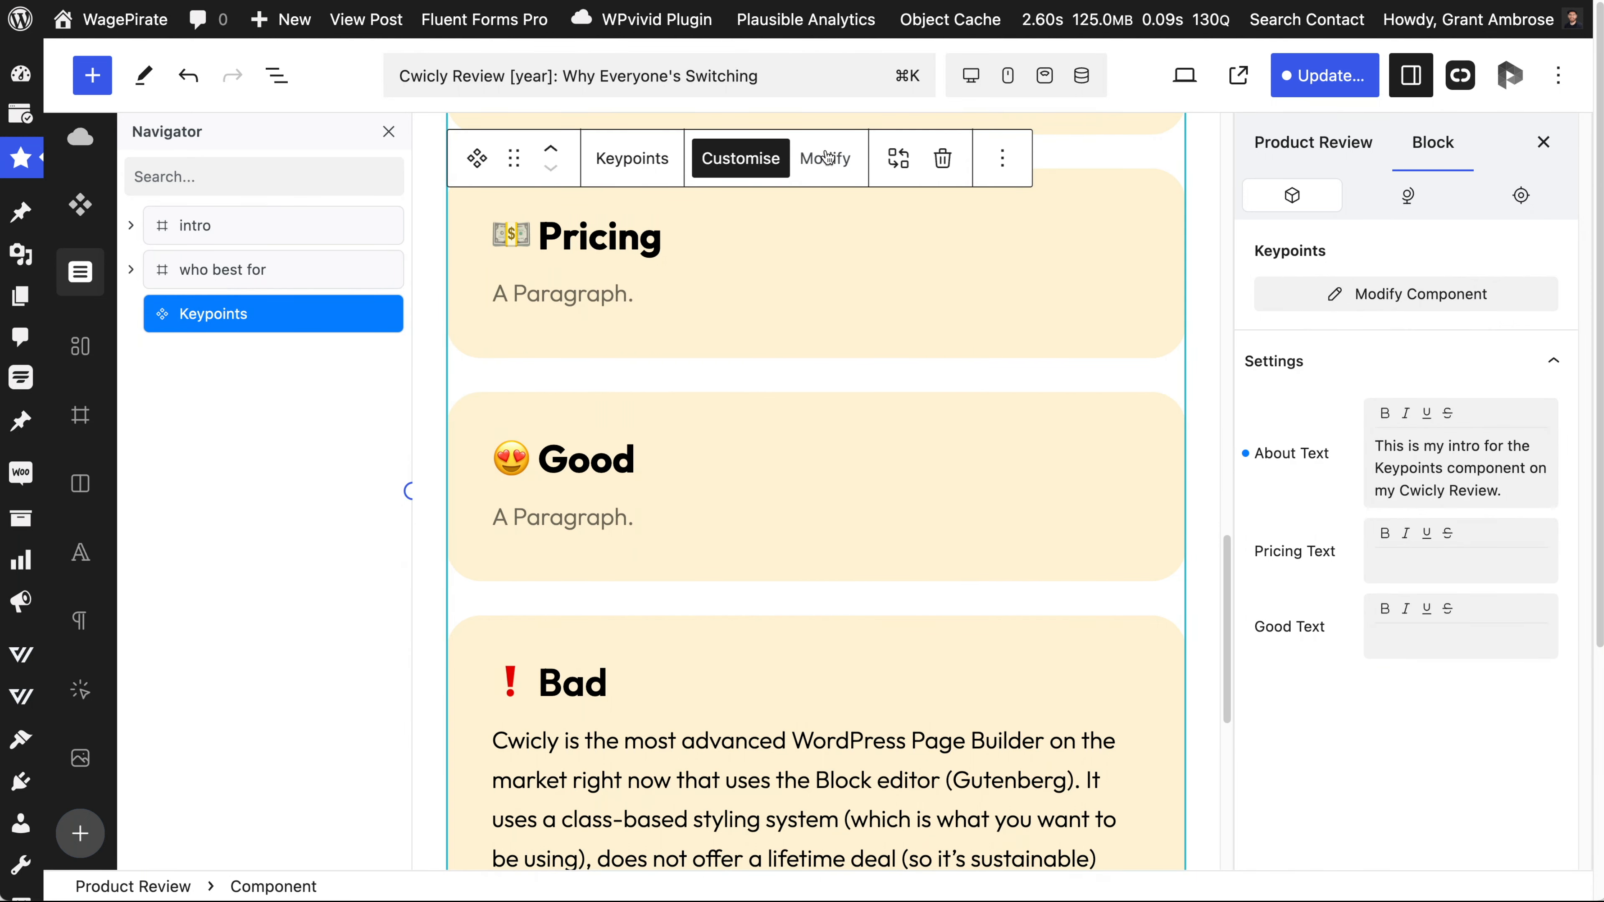
Enter modify mode for the Keypoints component and add a rich text property named "Bad Text".
{"action": "left_click", "coordinate": [826, 158]}
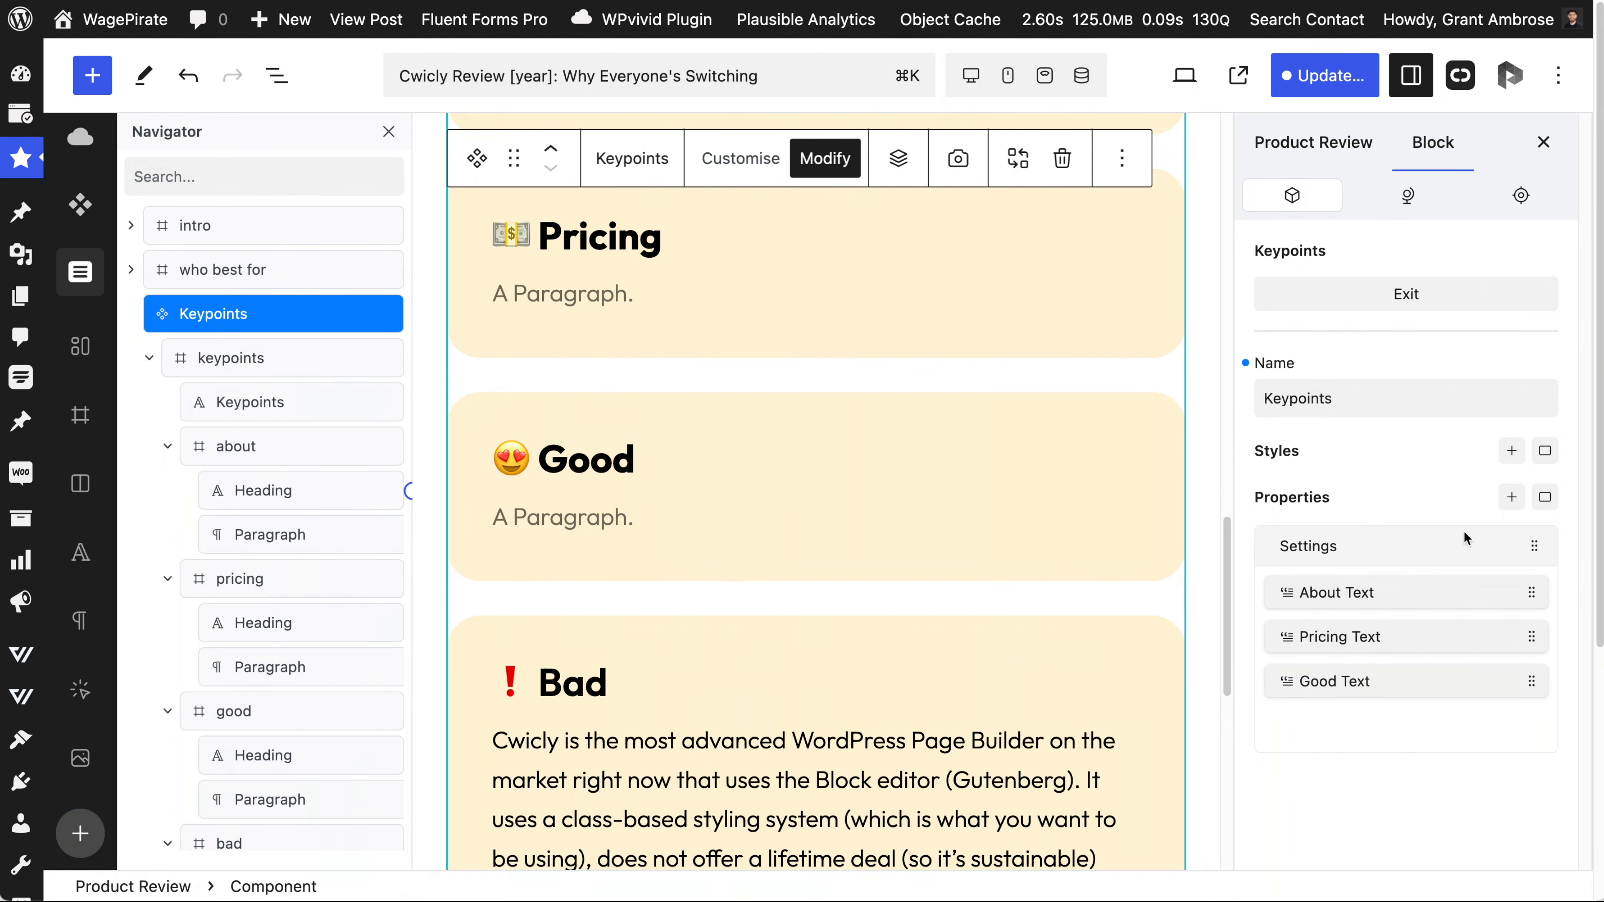
{"action": "left_click", "coordinate": [1512, 498]}
{"action": "left_click", "coordinate": [1453, 564]}
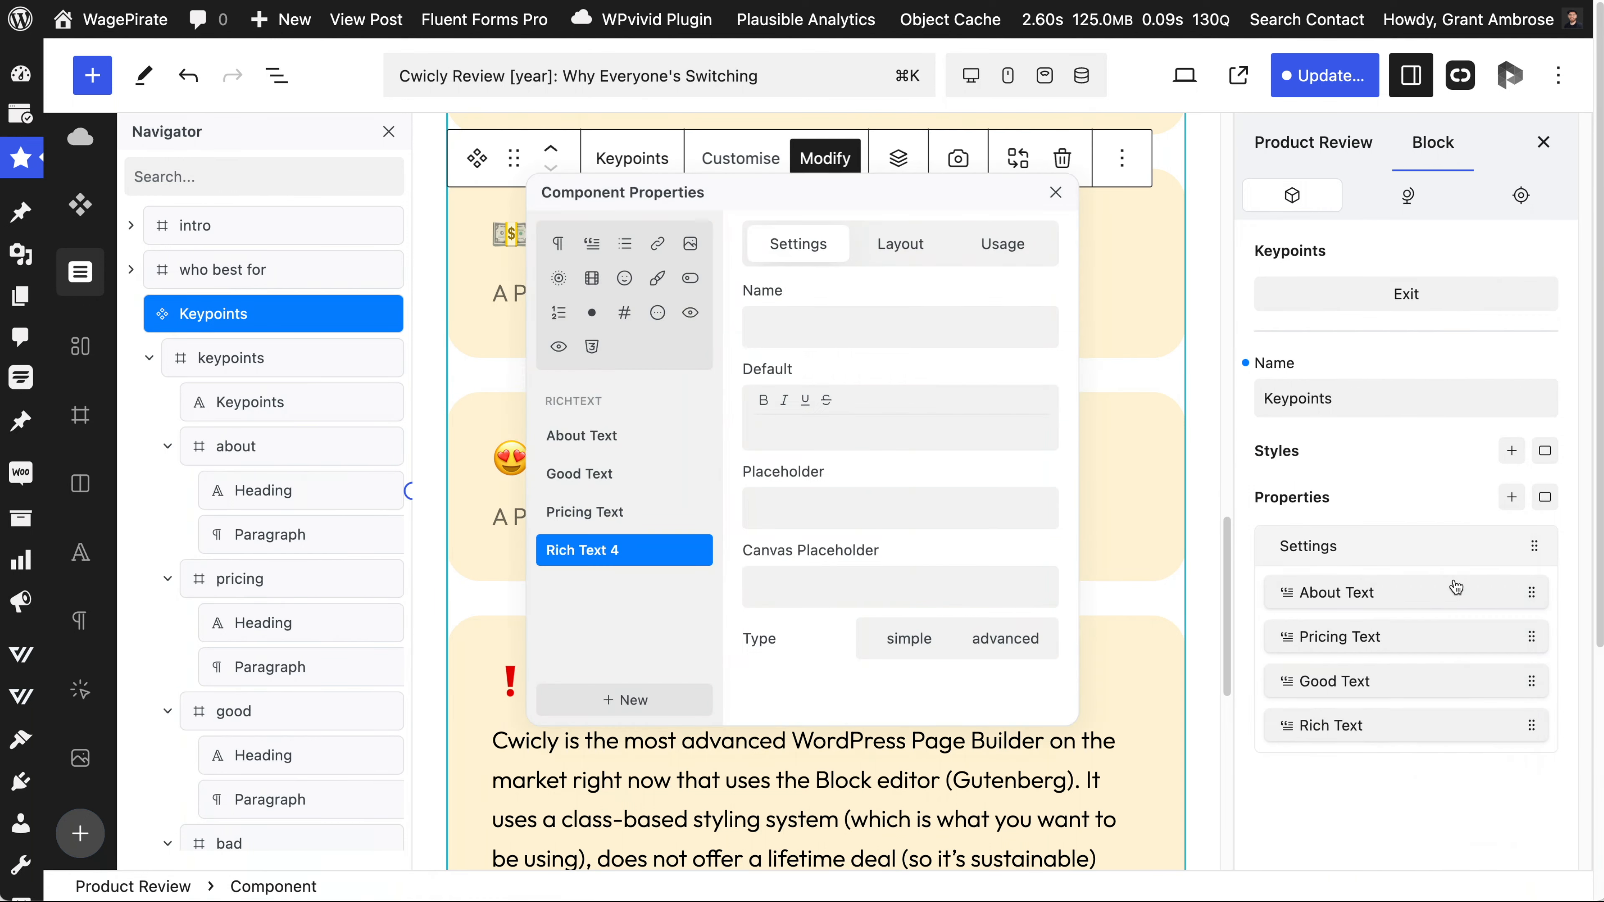
{"action": "left_click", "coordinate": [840, 333]}
{"action": "type", "text": "Bad Text"}
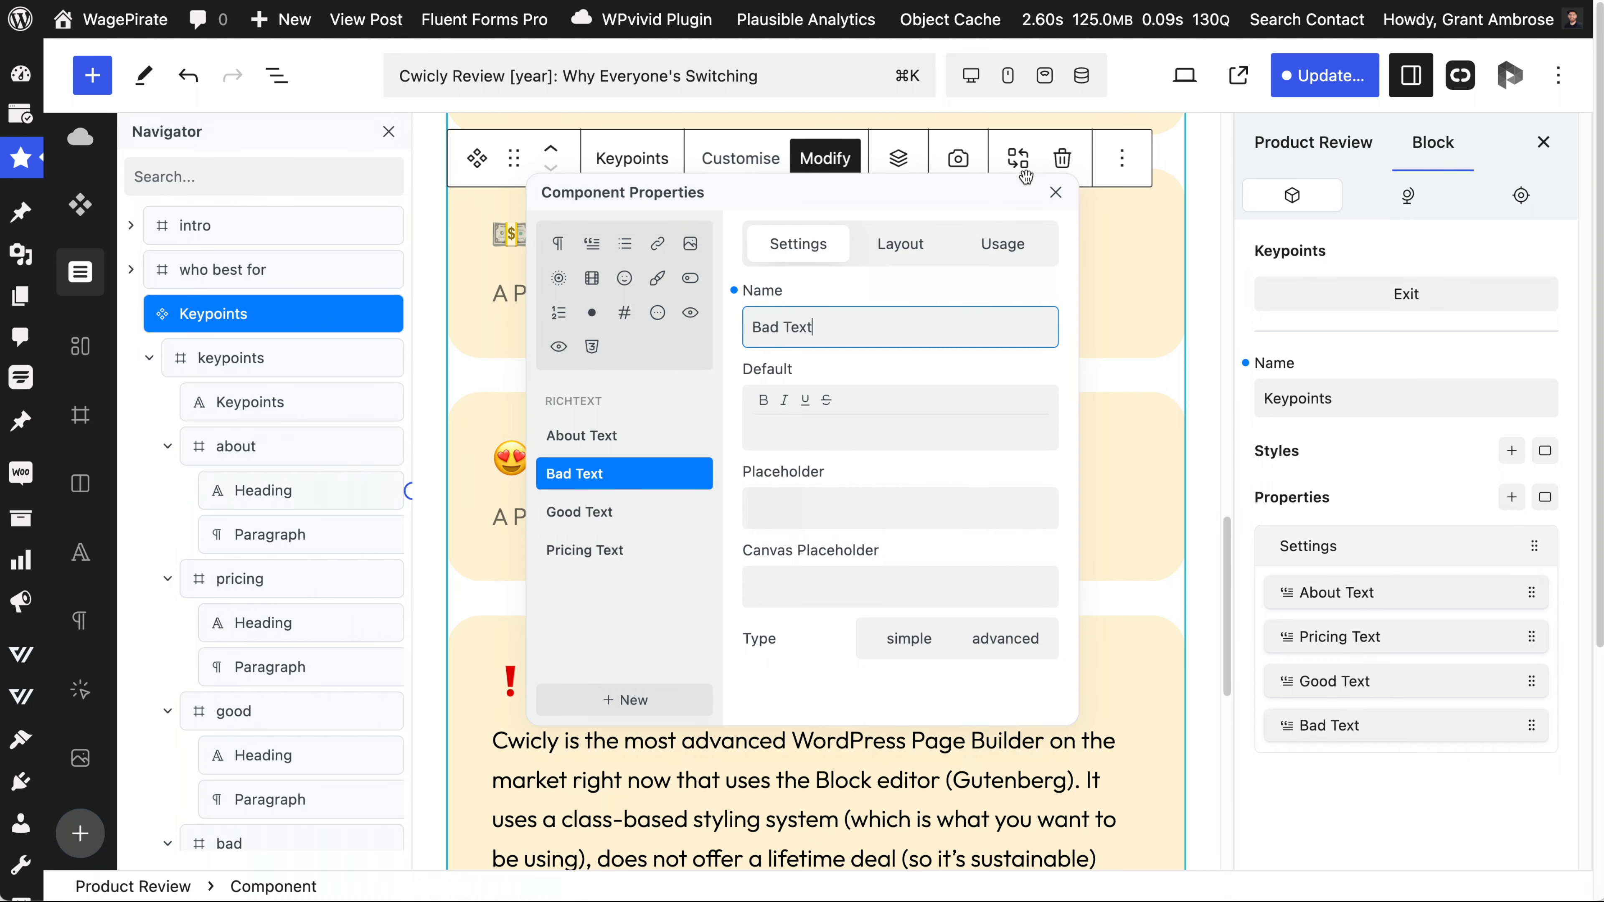
{"action": "left_click", "coordinate": [1055, 193]}
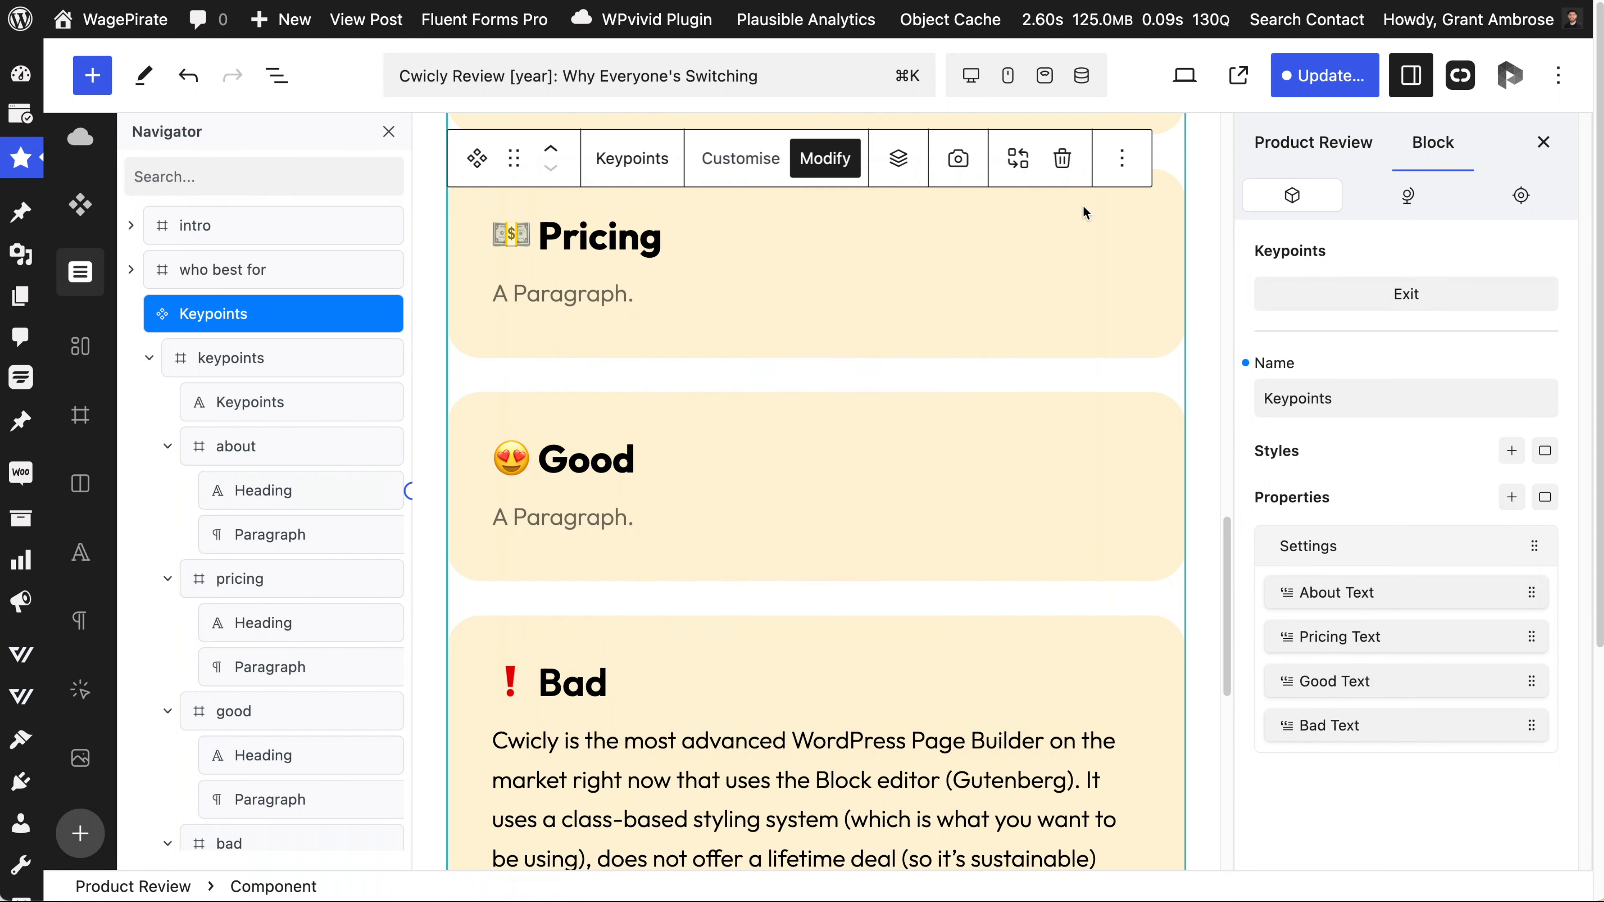
Clear the paragraph under the Bad heading and connect its content to the Bad Text property.
{"action": "scroll", "coordinate": [591, 669], "scroll_direction": "down", "scroll_amount": 5}
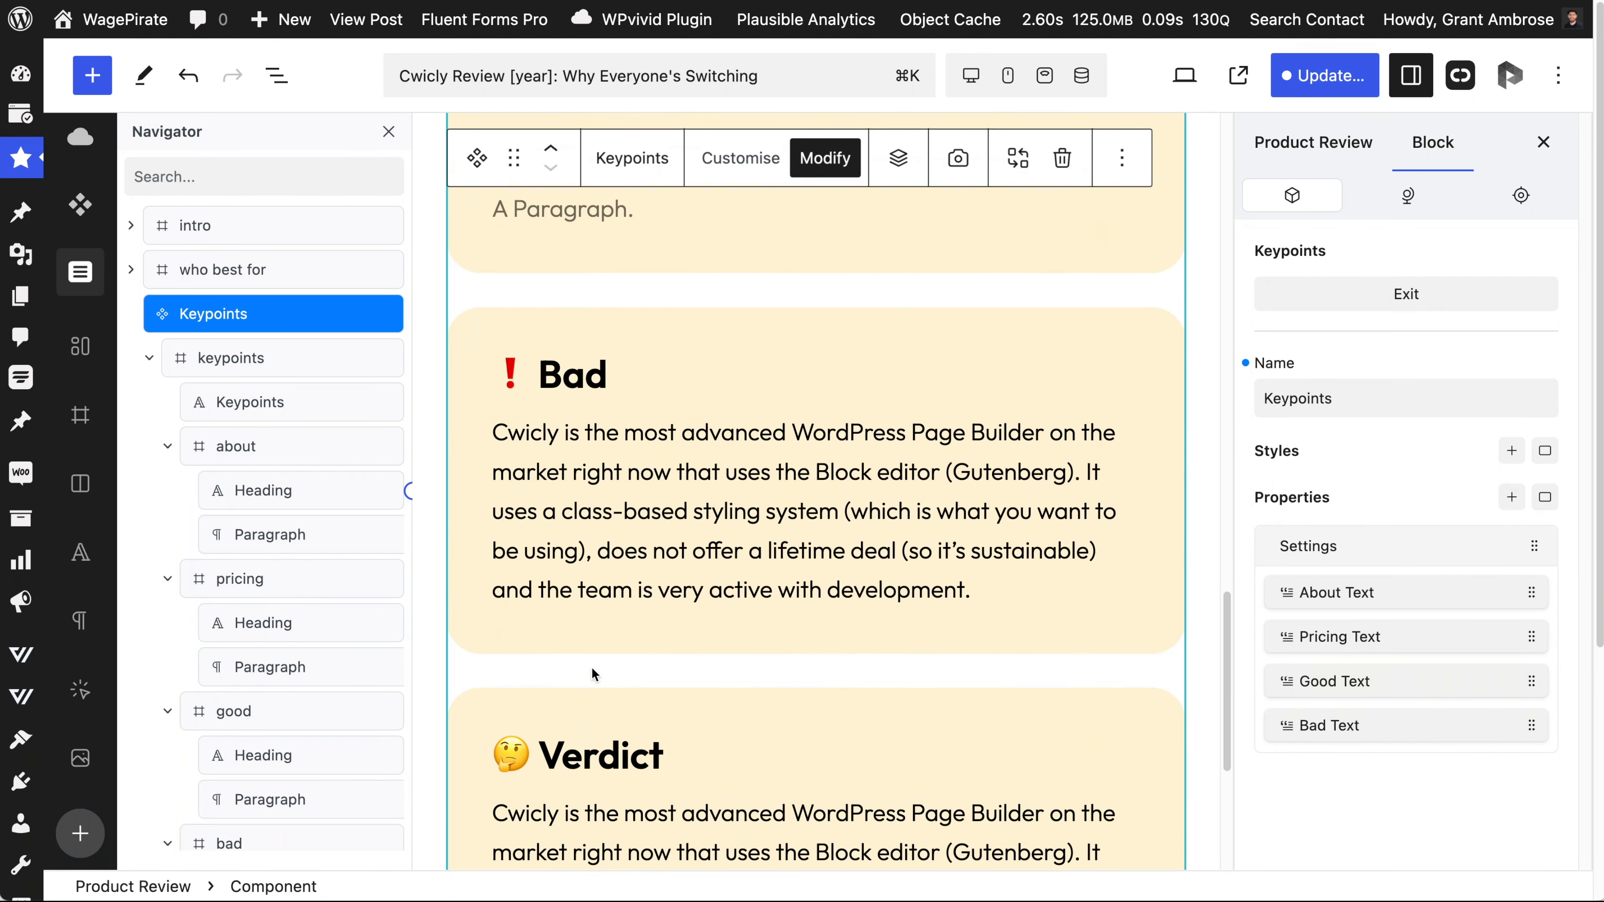
{"action": "left_click", "coordinate": [651, 524]}
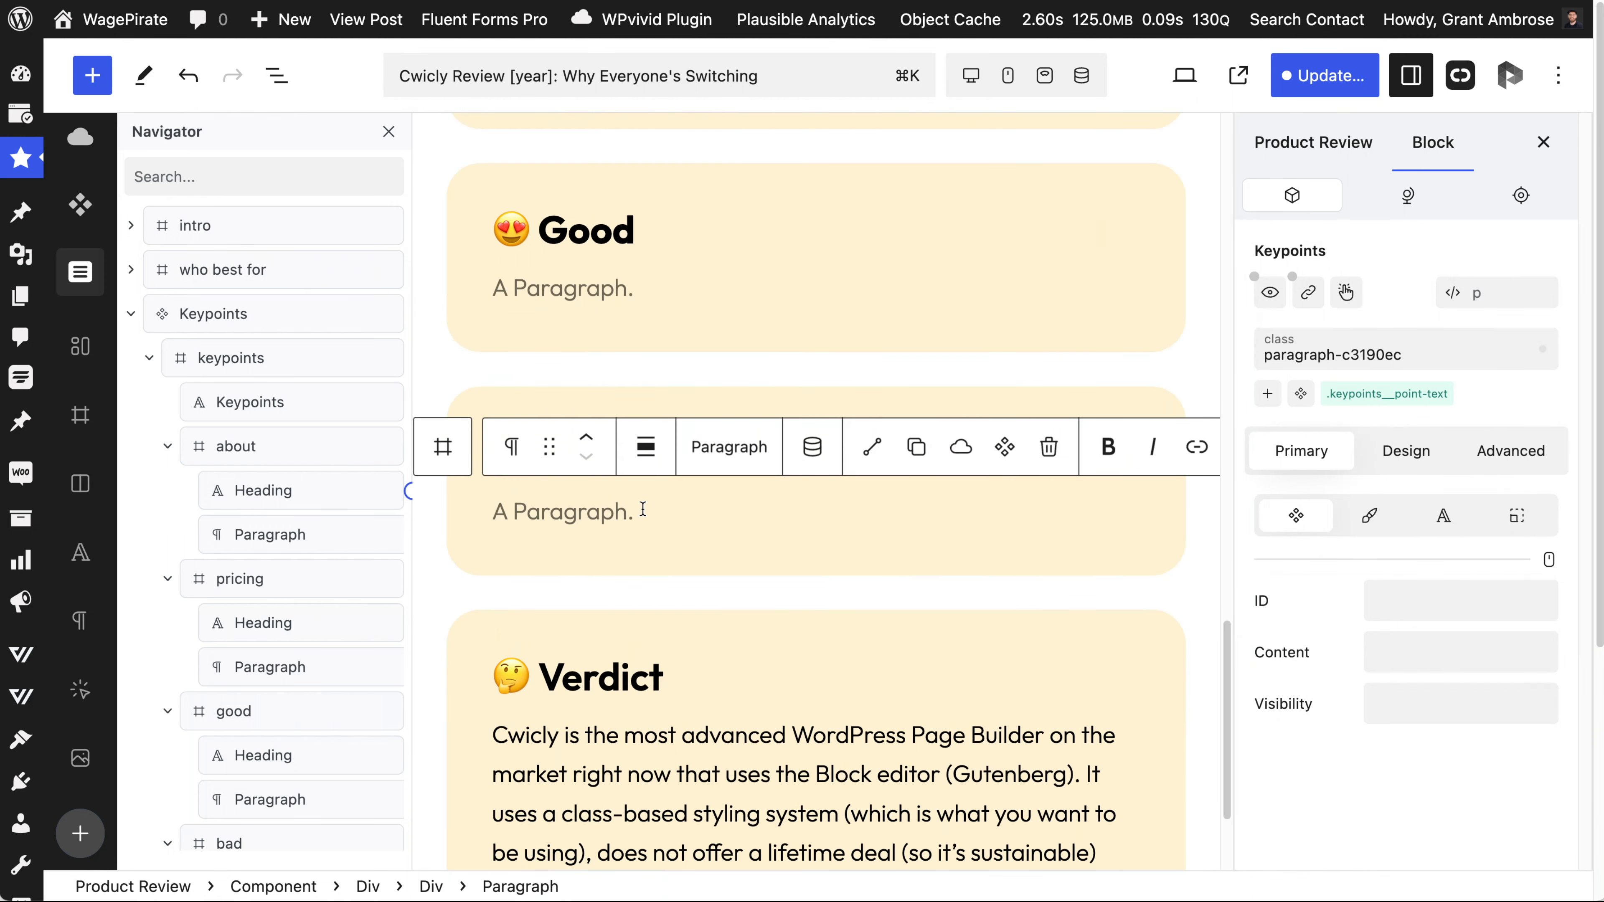
{"action": "left_click", "coordinate": [1403, 658]}
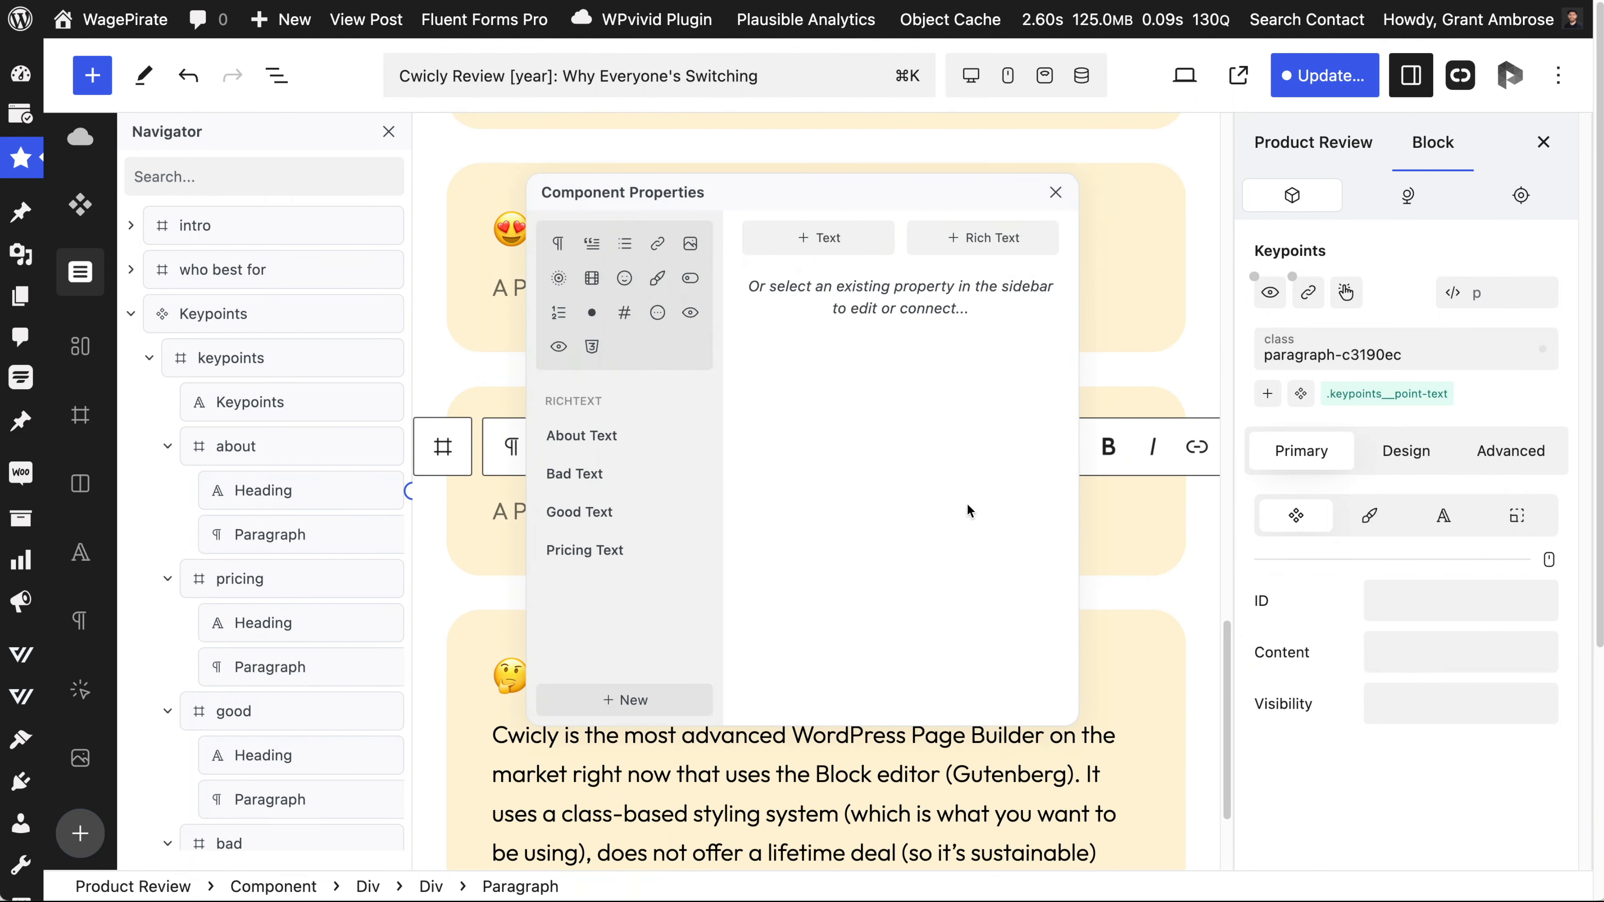
{"action": "left_click", "coordinate": [569, 475]}
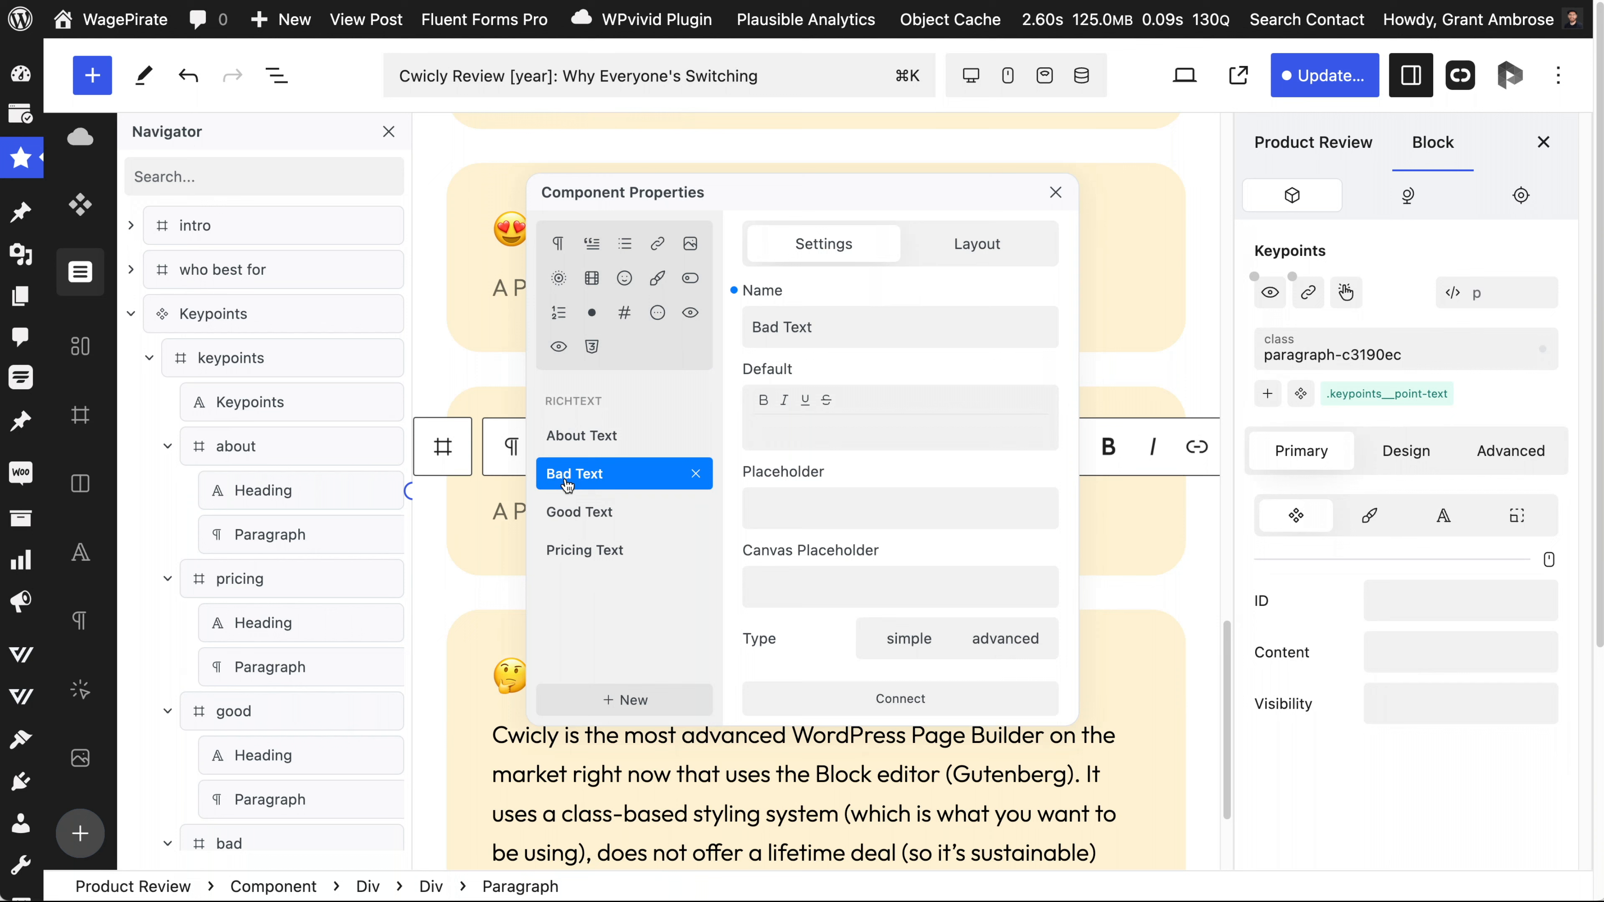
{"action": "left_click", "coordinate": [918, 698]}
{"action": "left_click", "coordinate": [1056, 192]}
Delete all the body text in the paragraph under the Verdict heading.
{"action": "scroll", "coordinate": [884, 618], "scroll_direction": "down", "scroll_amount": 3}
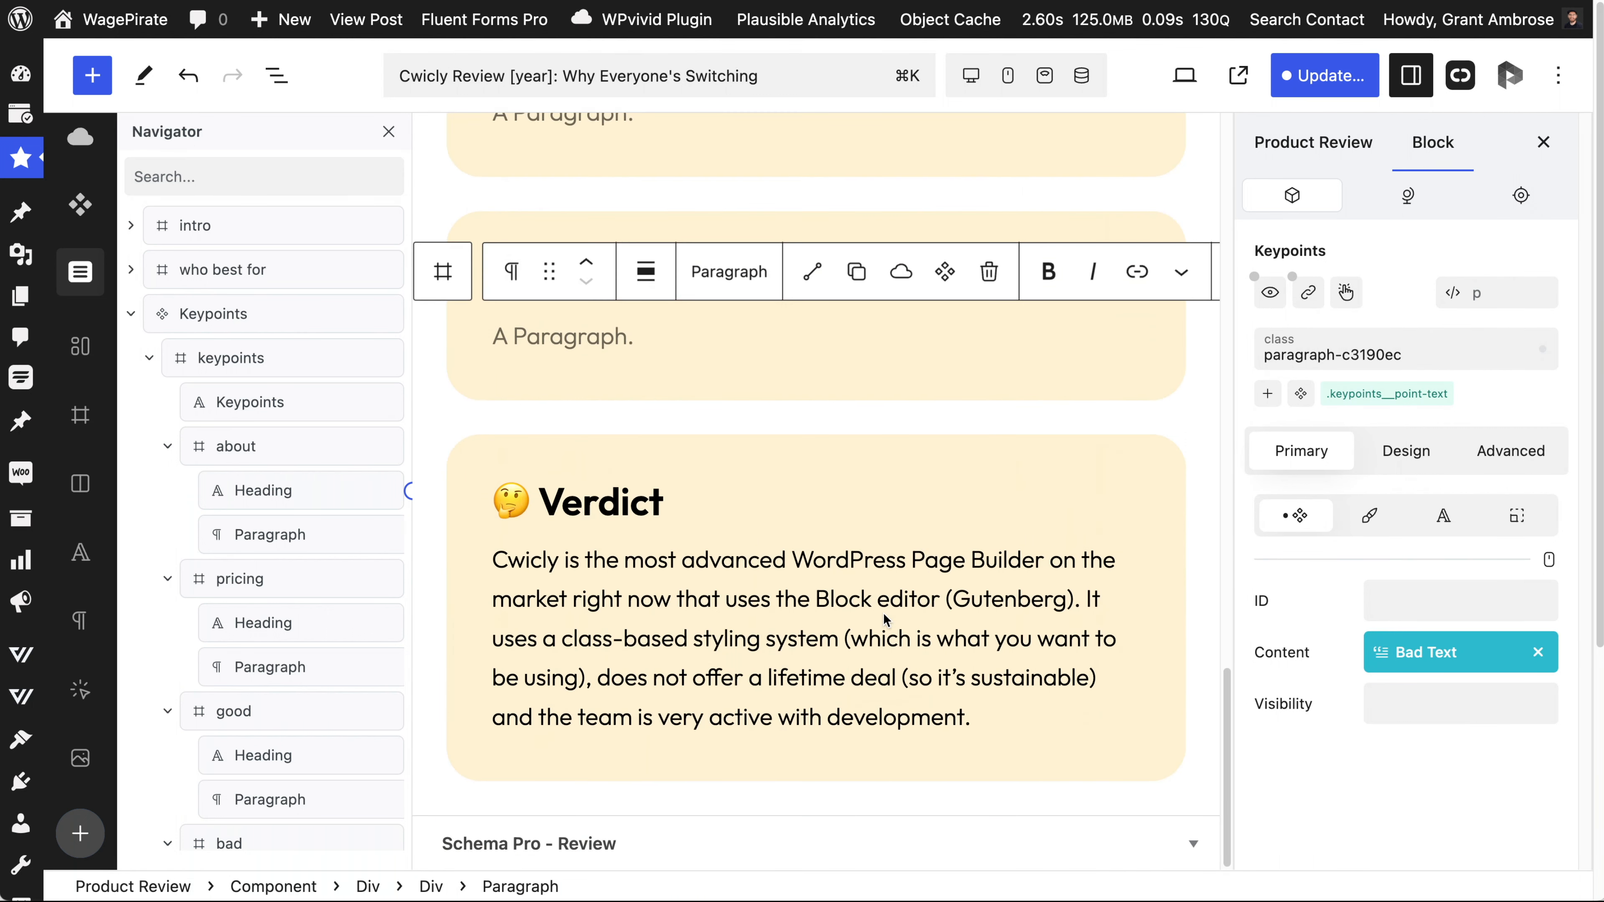
{"action": "left_click", "coordinate": [728, 607]}
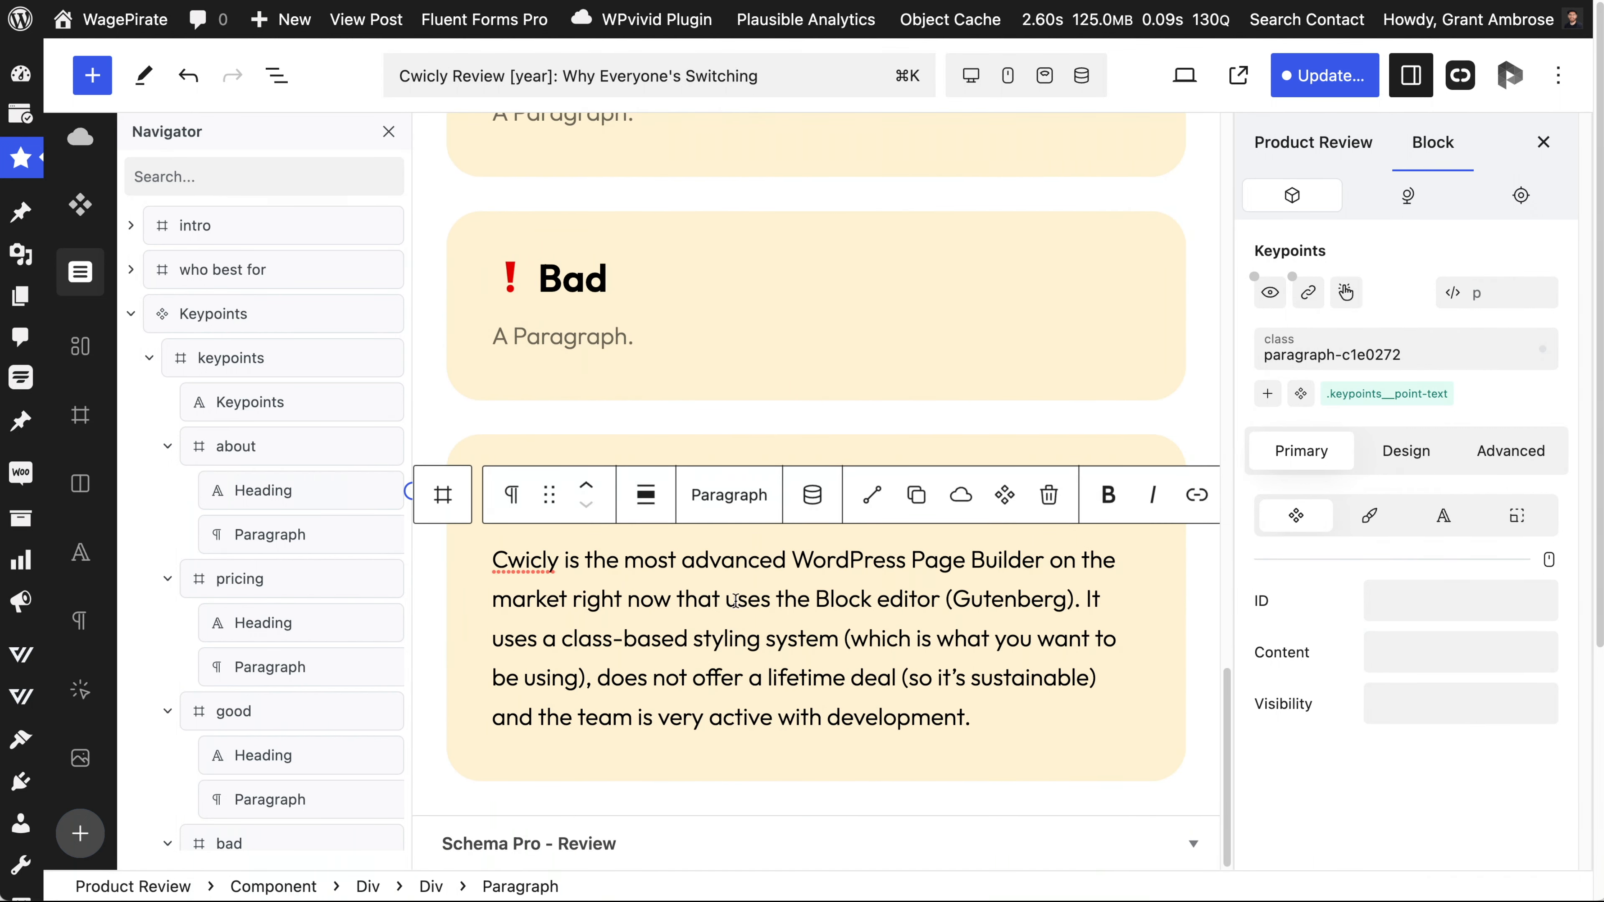
{"action": "key", "text": "super+a"}
{"action": "key", "text": "BackSpace"}
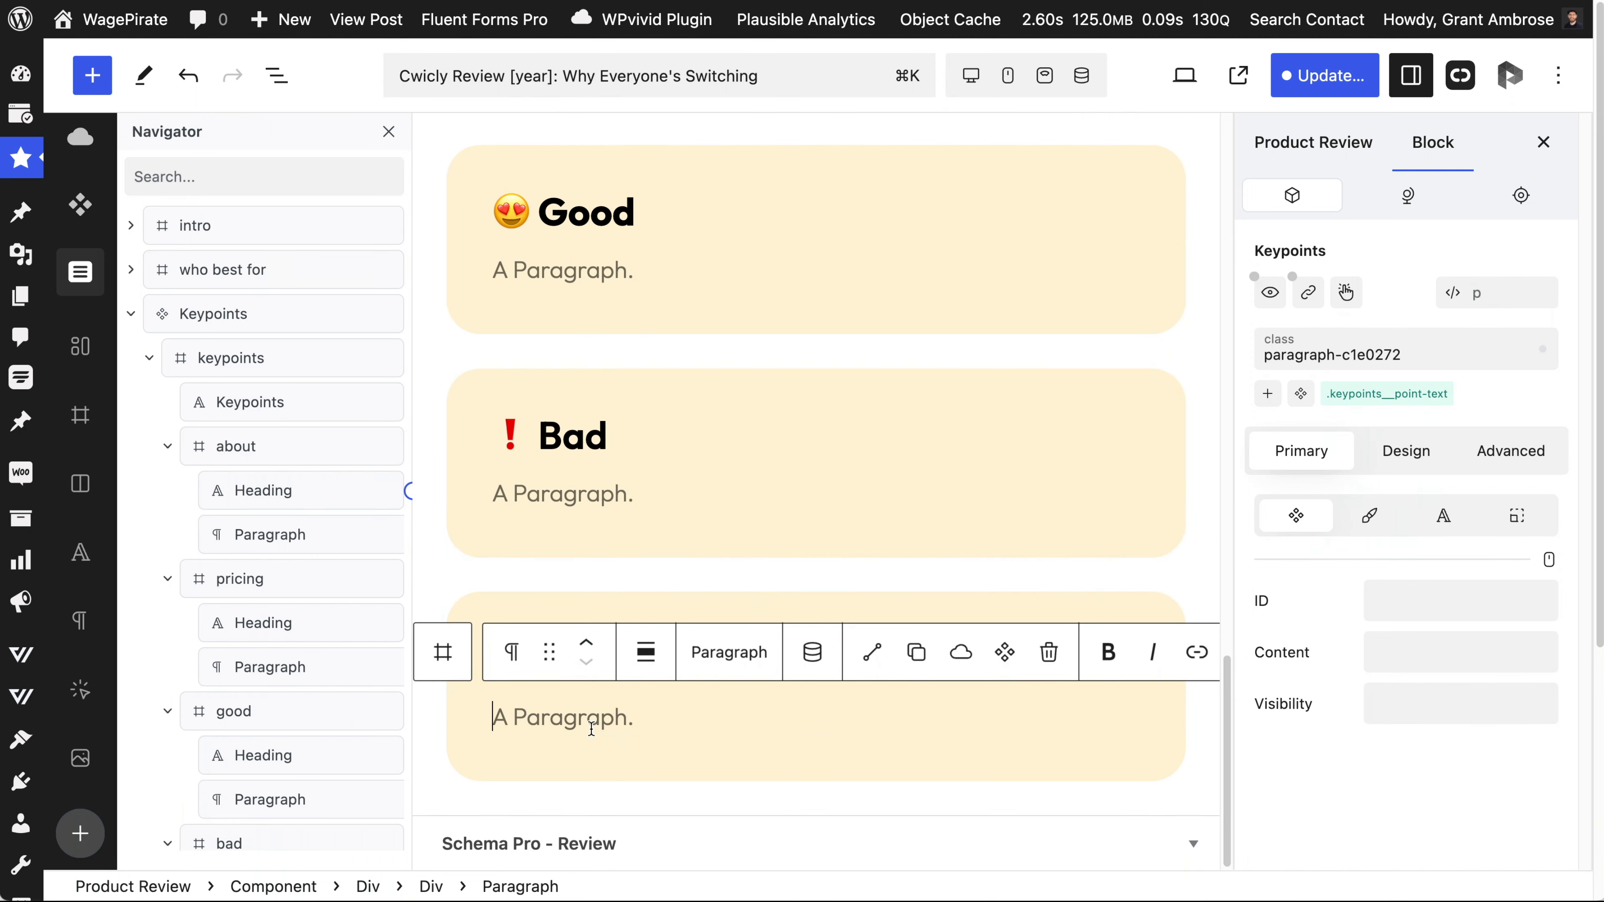
Create a new rich text property named "Verdict Text" and connect it to the Verdict paragraph's content.
{"action": "left_click", "coordinate": [1441, 658]}
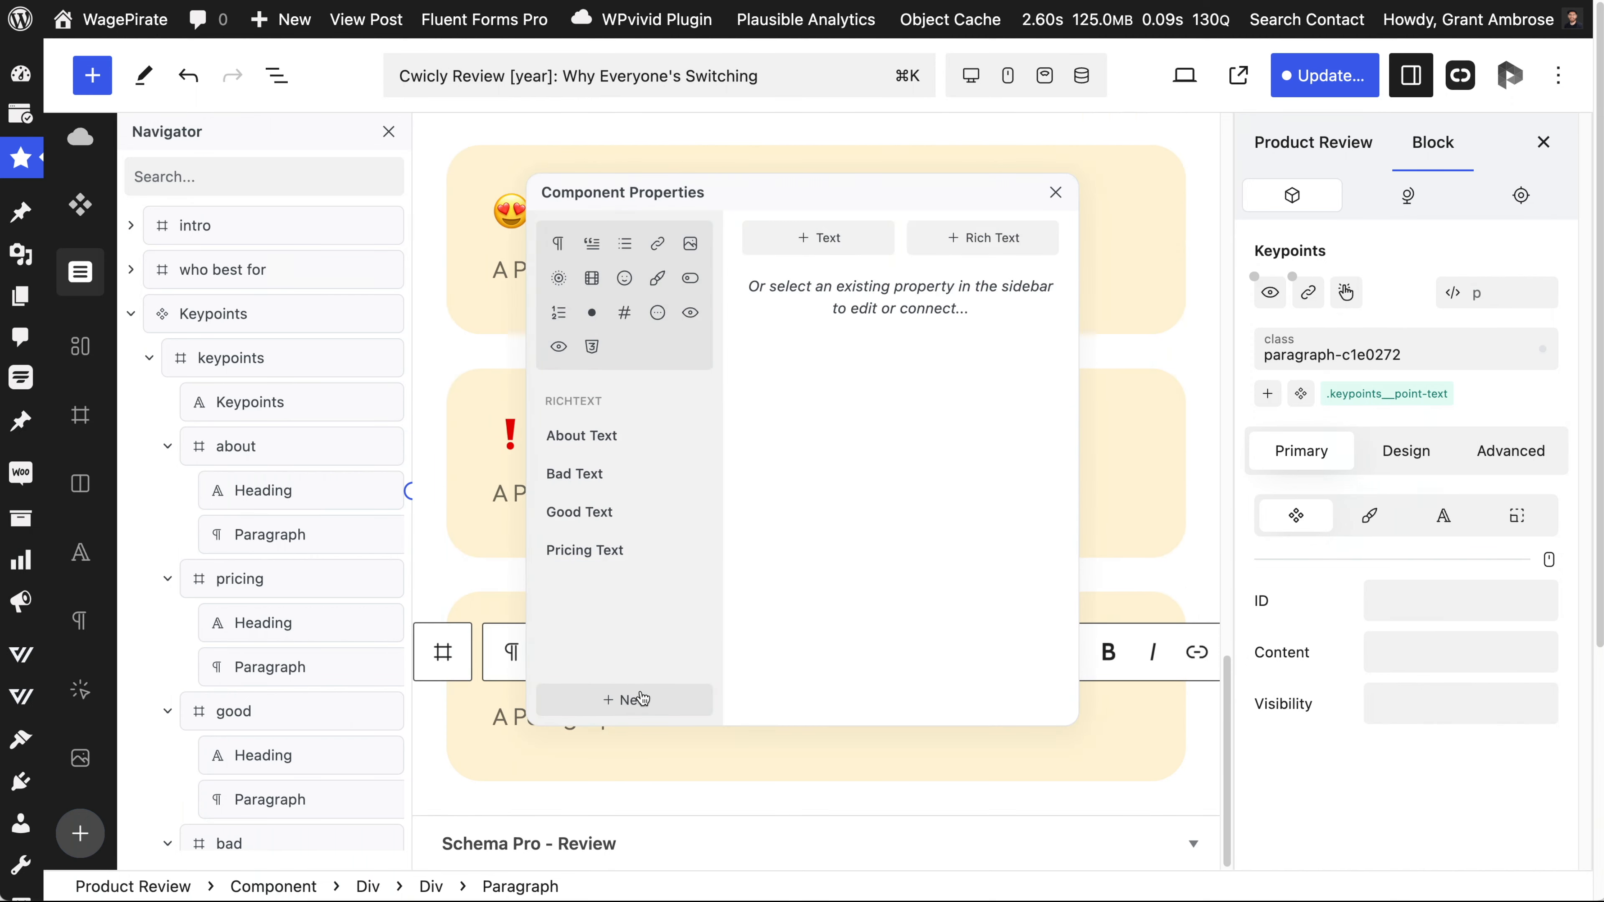
{"action": "left_click", "coordinate": [642, 699]}
{"action": "left_click", "coordinate": [578, 437]}
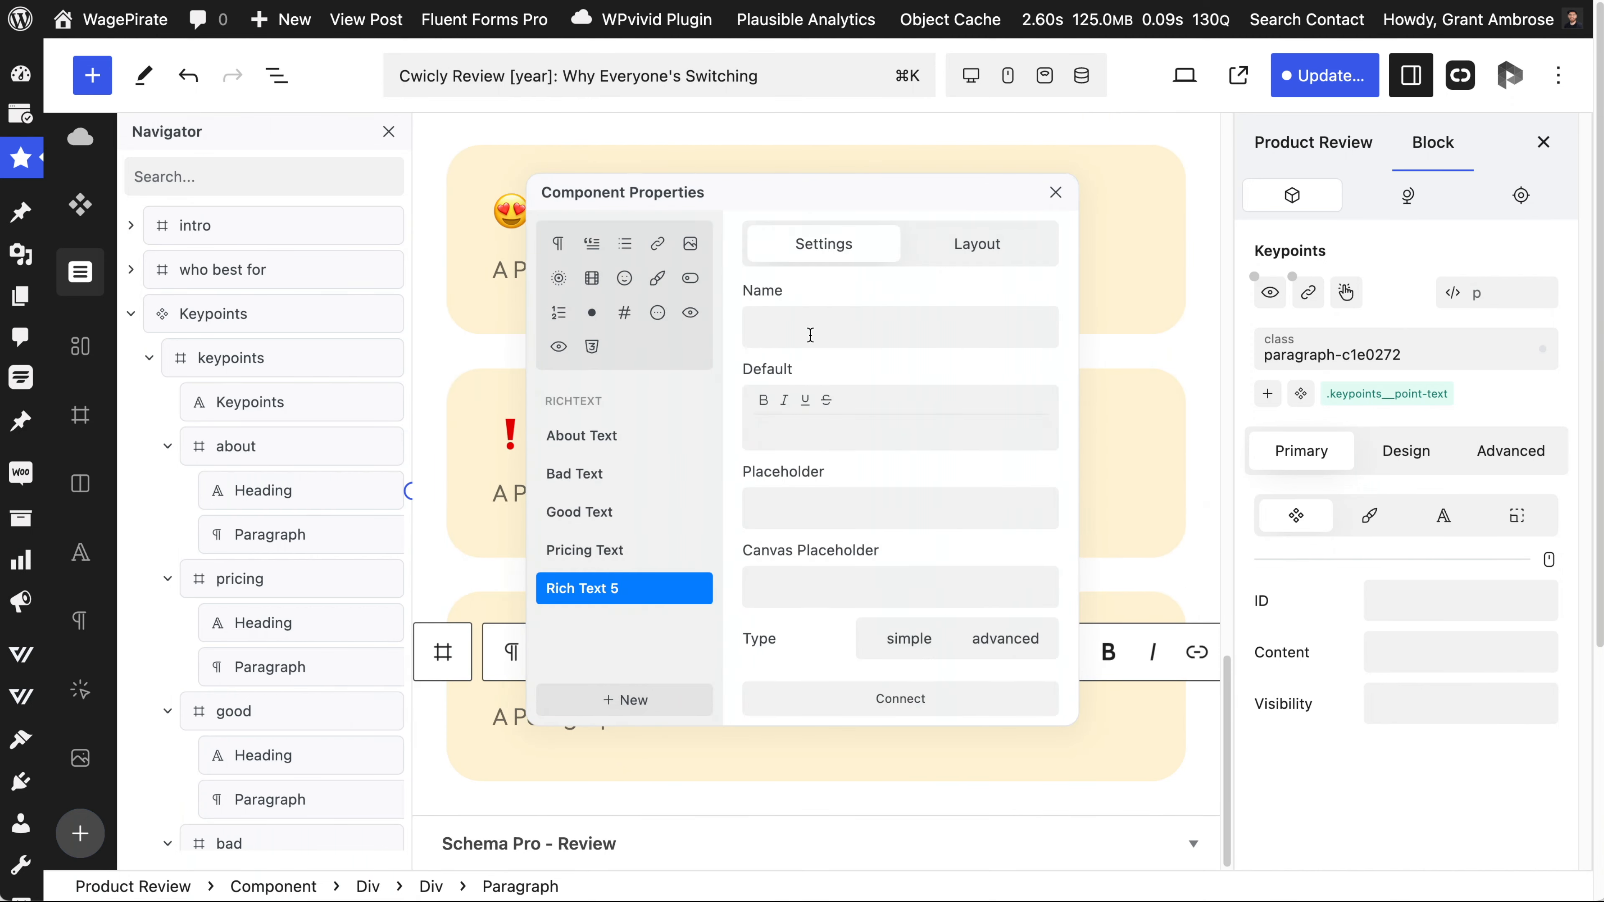
{"action": "left_click", "coordinate": [811, 335]}
{"action": "type", "text": "Verdict Text"}
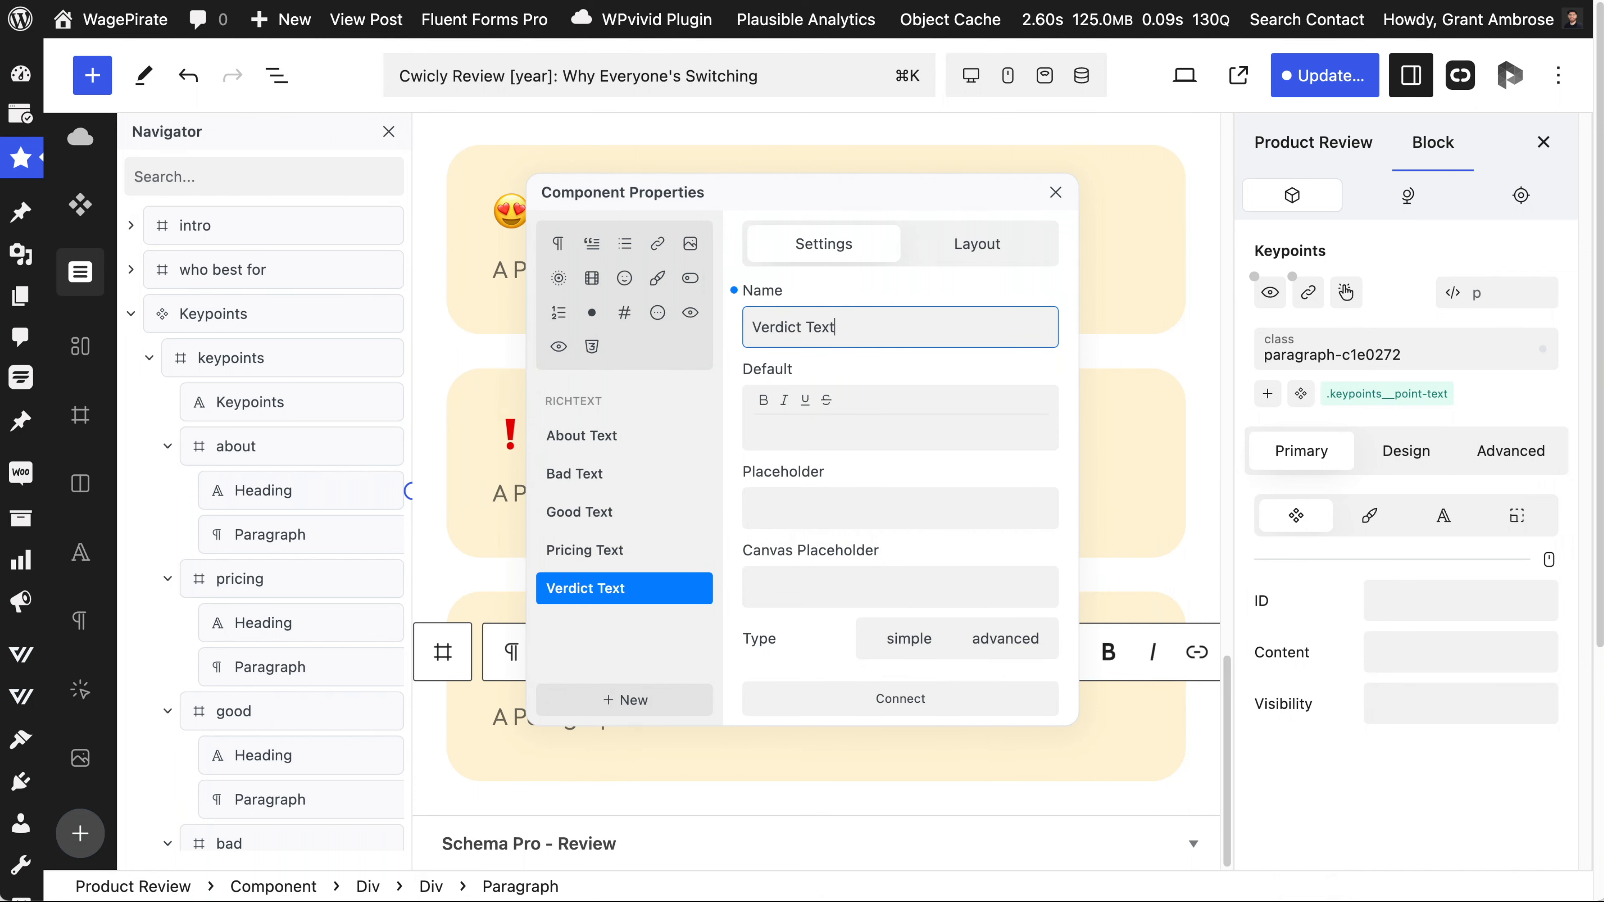
{"action": "left_click", "coordinate": [907, 698]}
{"action": "left_click", "coordinate": [1055, 192]}
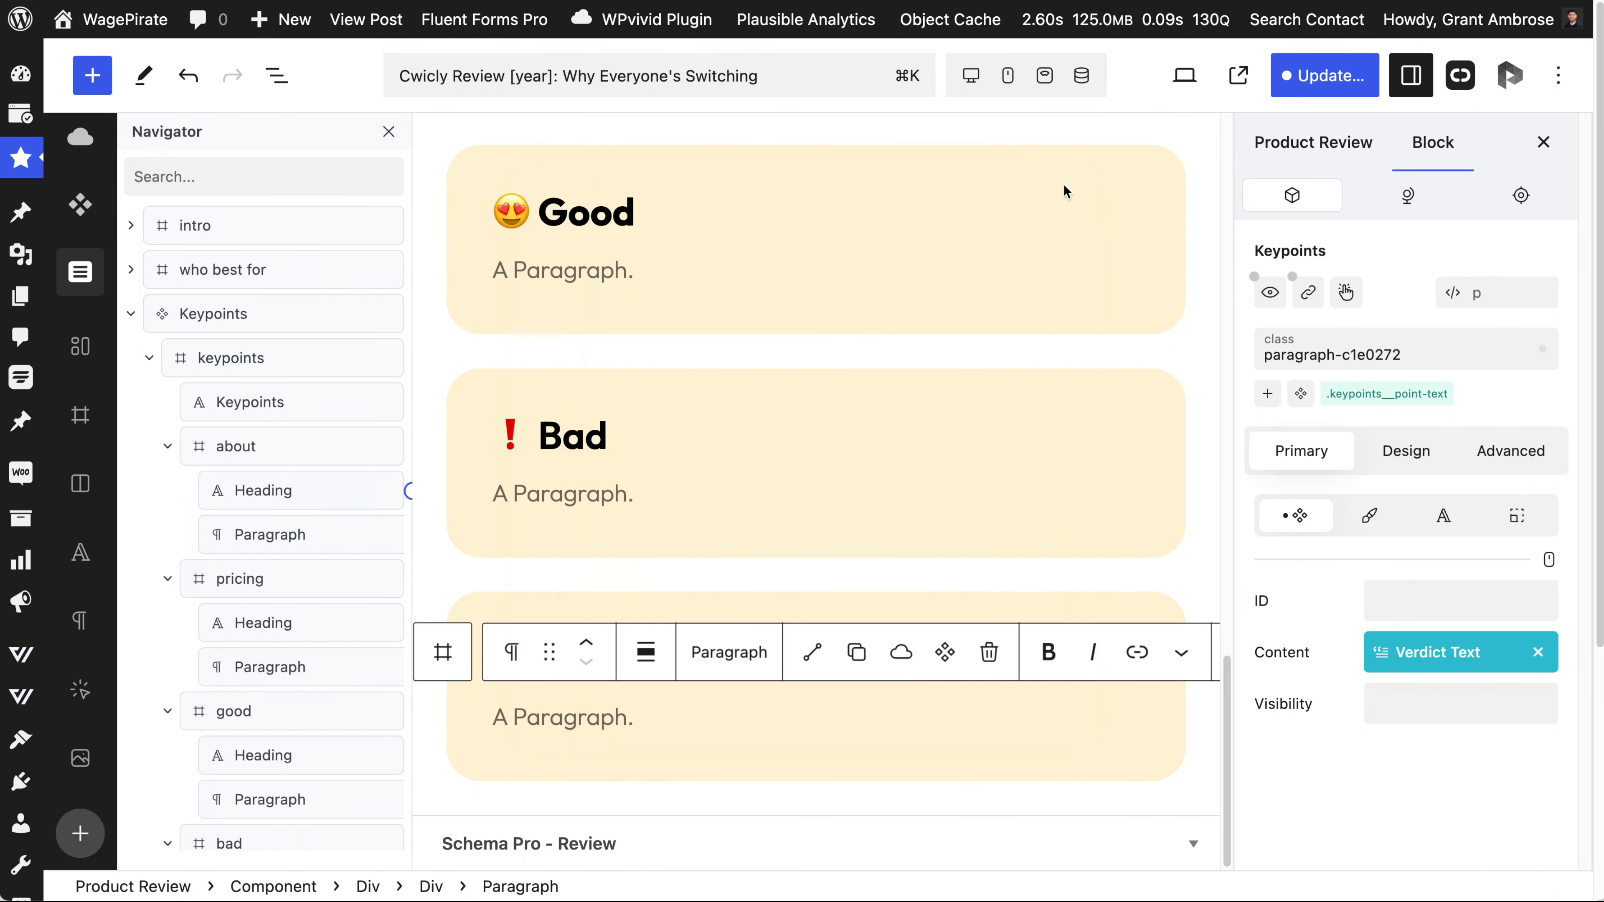
Save the Cwicly review with its component changes and select the Keypoints component to show its settings.
{"action": "left_click", "coordinate": [1329, 76]}
{"action": "left_click", "coordinate": [1332, 76]}
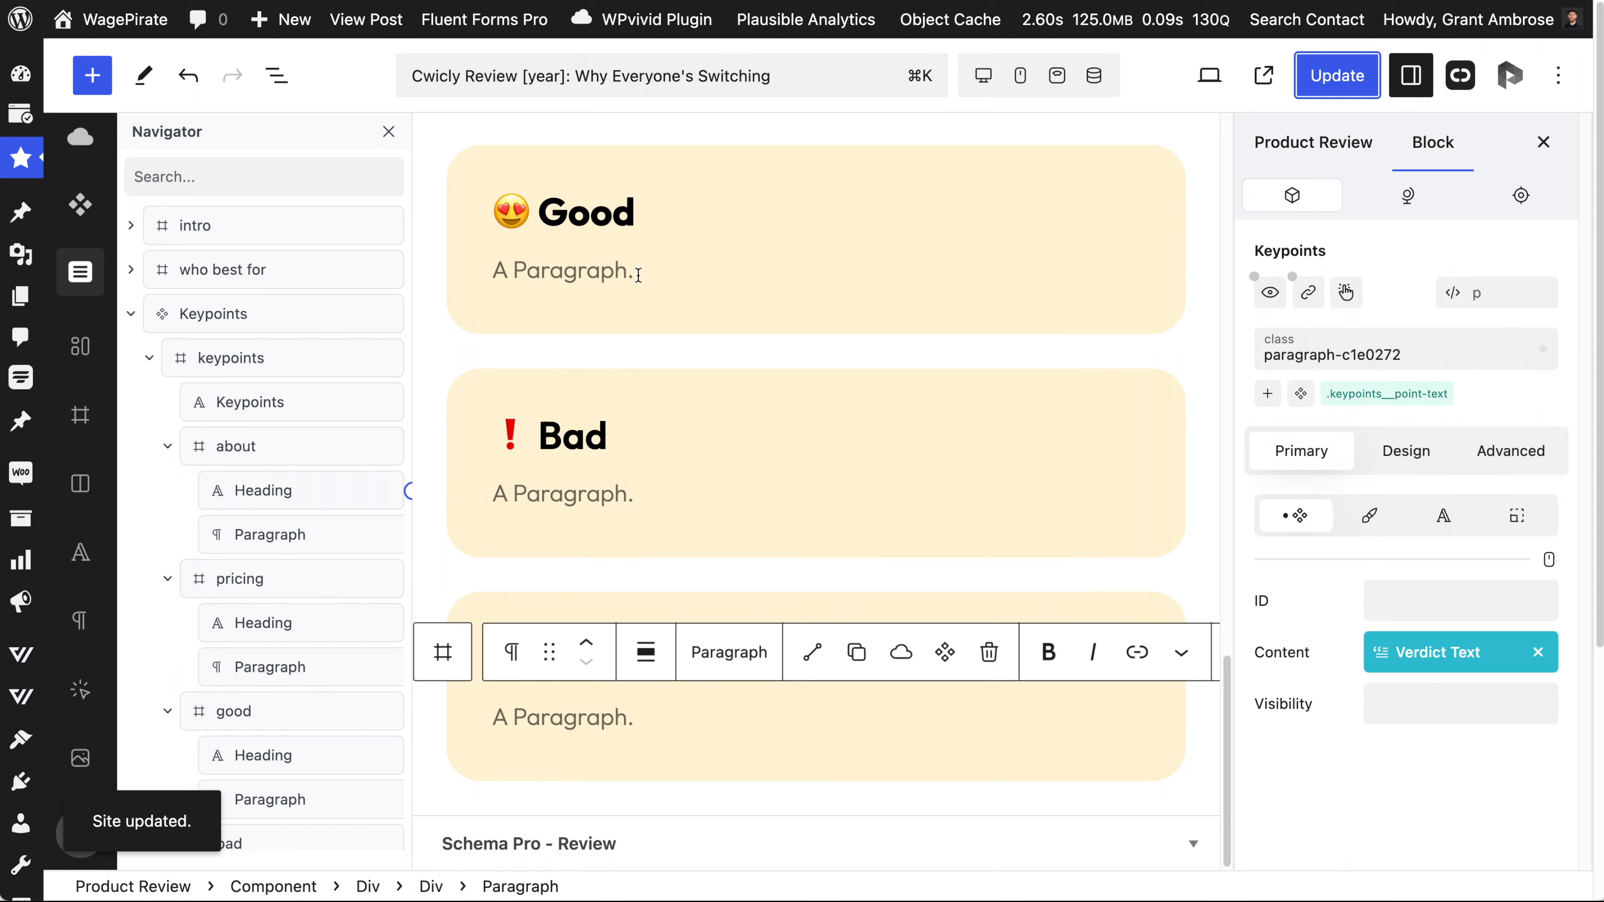
{"action": "left_click", "coordinate": [229, 316]}
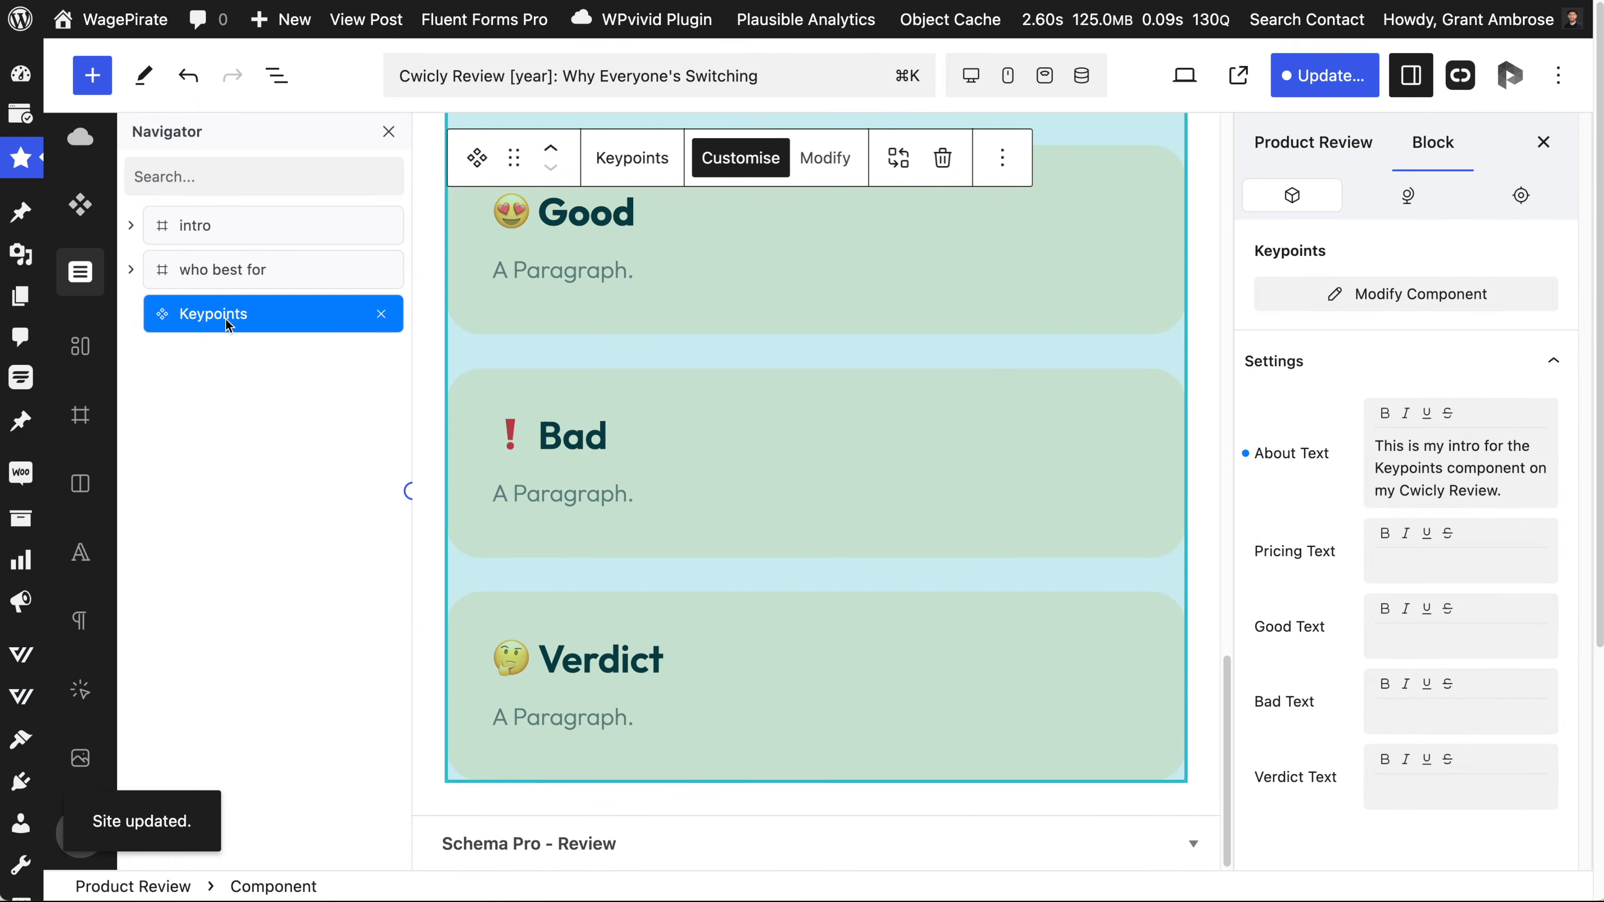
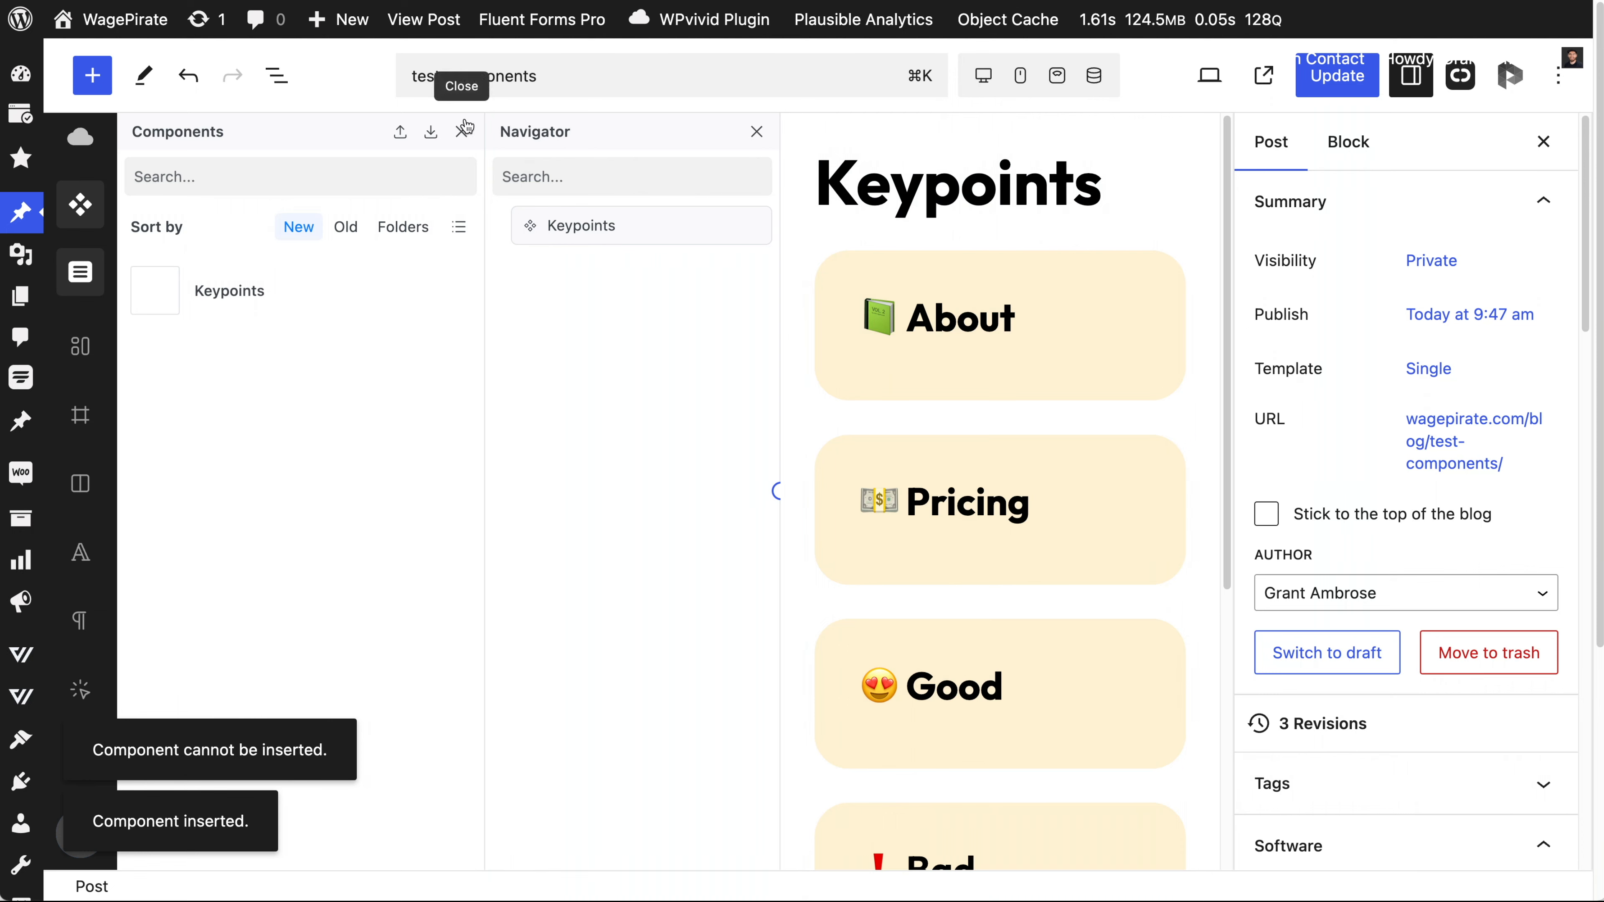
In the test components post, set the About paragraph to "Flying Press is what I use now instead of WP Rocket.".
{"action": "left_click", "coordinate": [462, 132]}
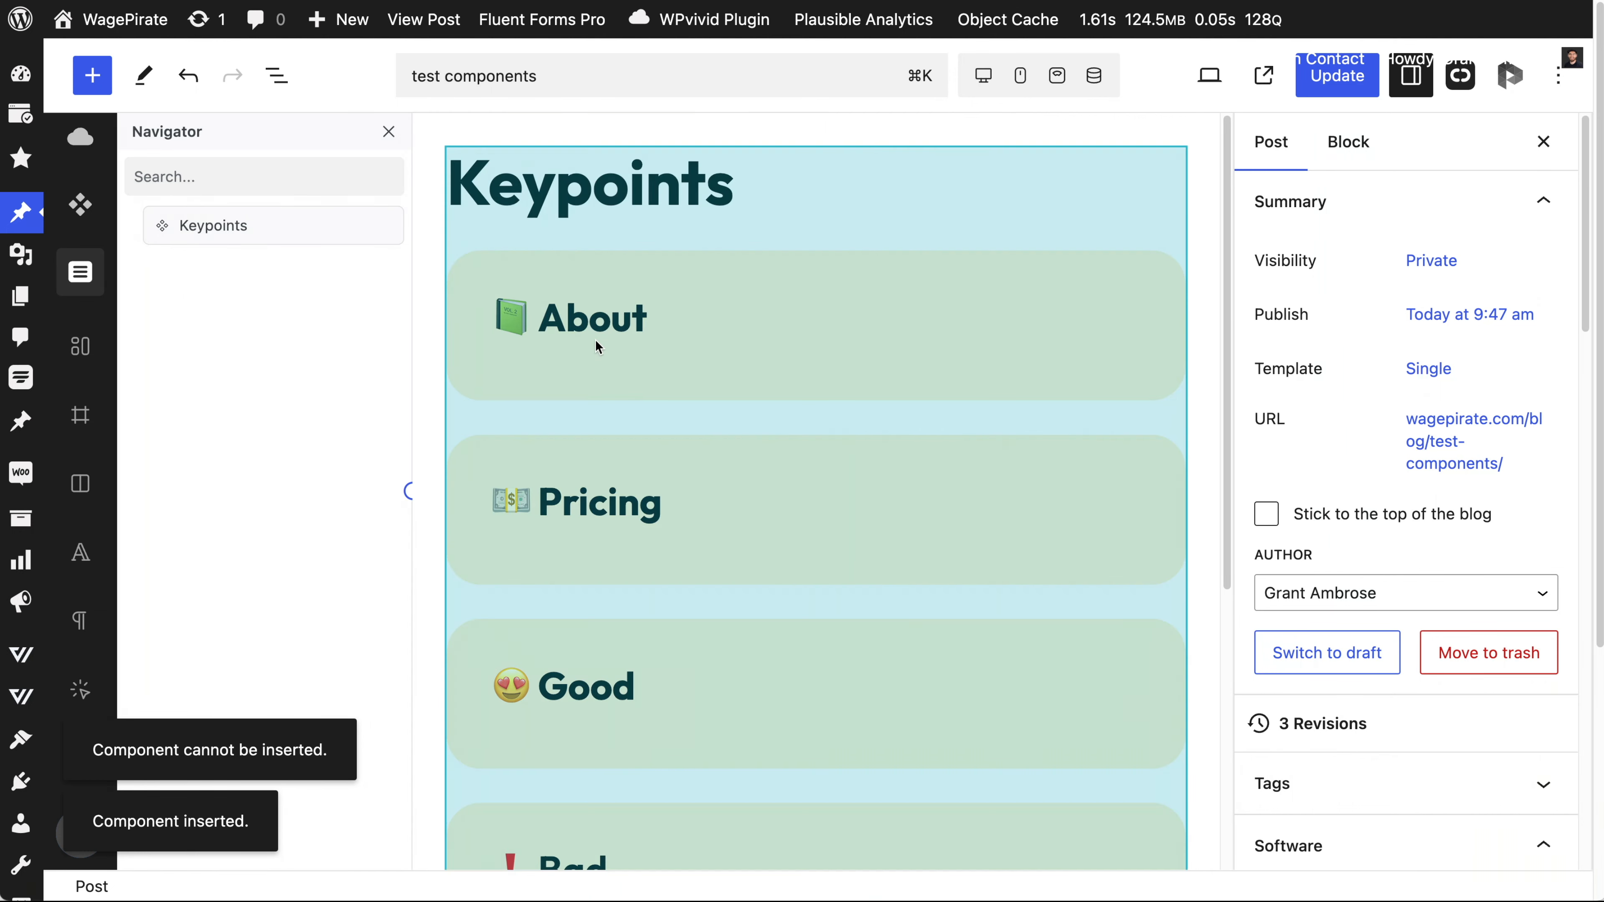
{"action": "left_click", "coordinate": [597, 346]}
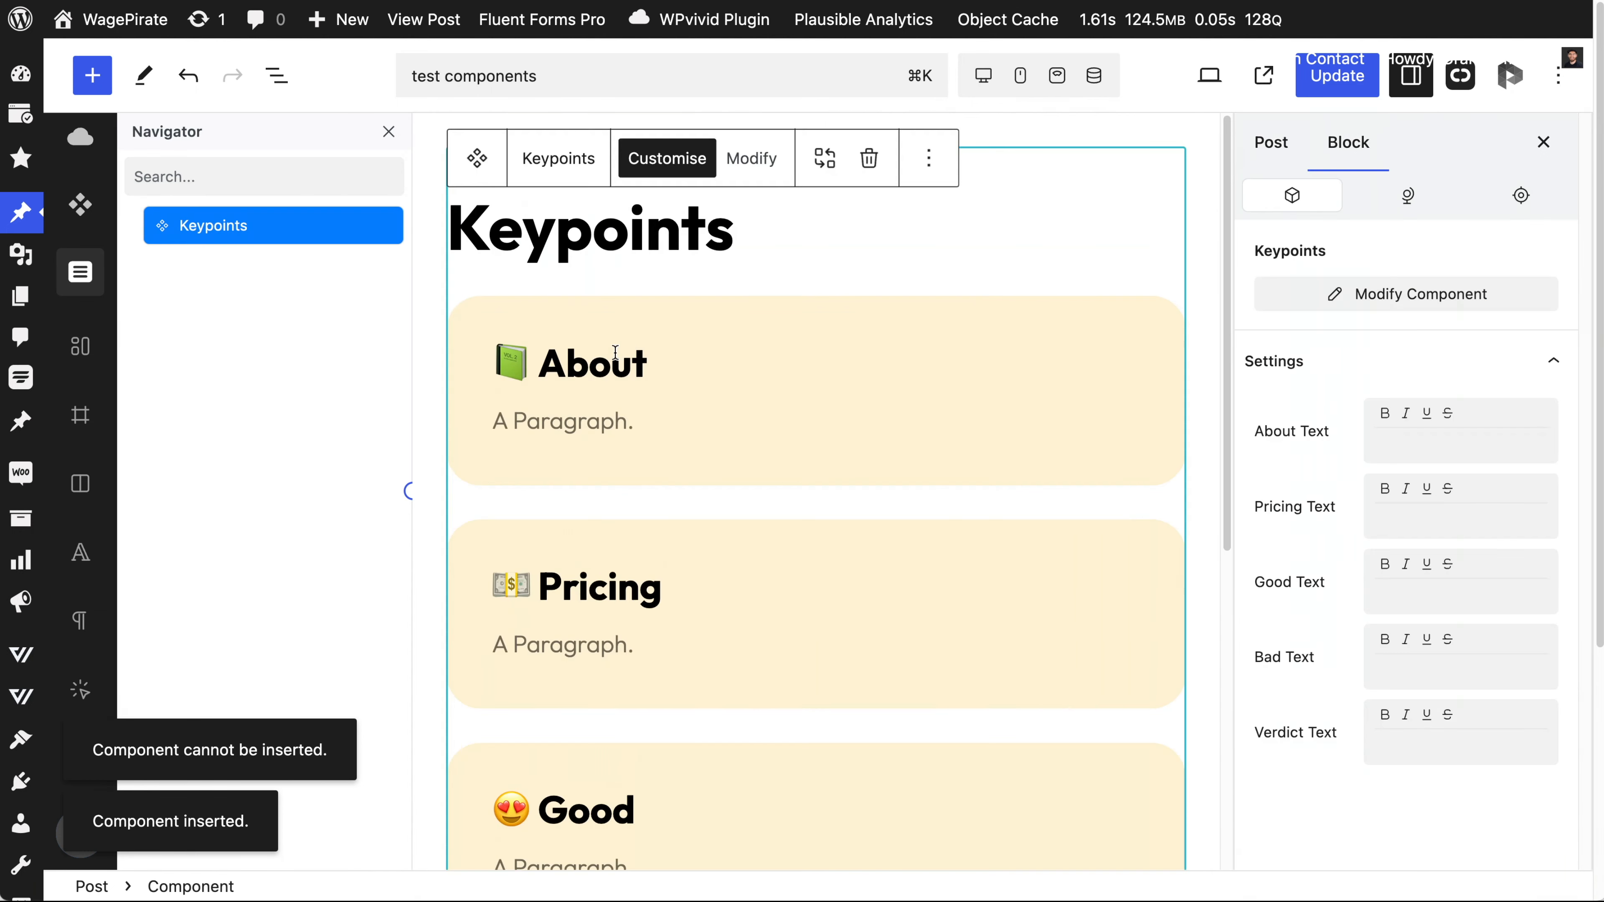
{"action": "left_click", "coordinate": [608, 415]}
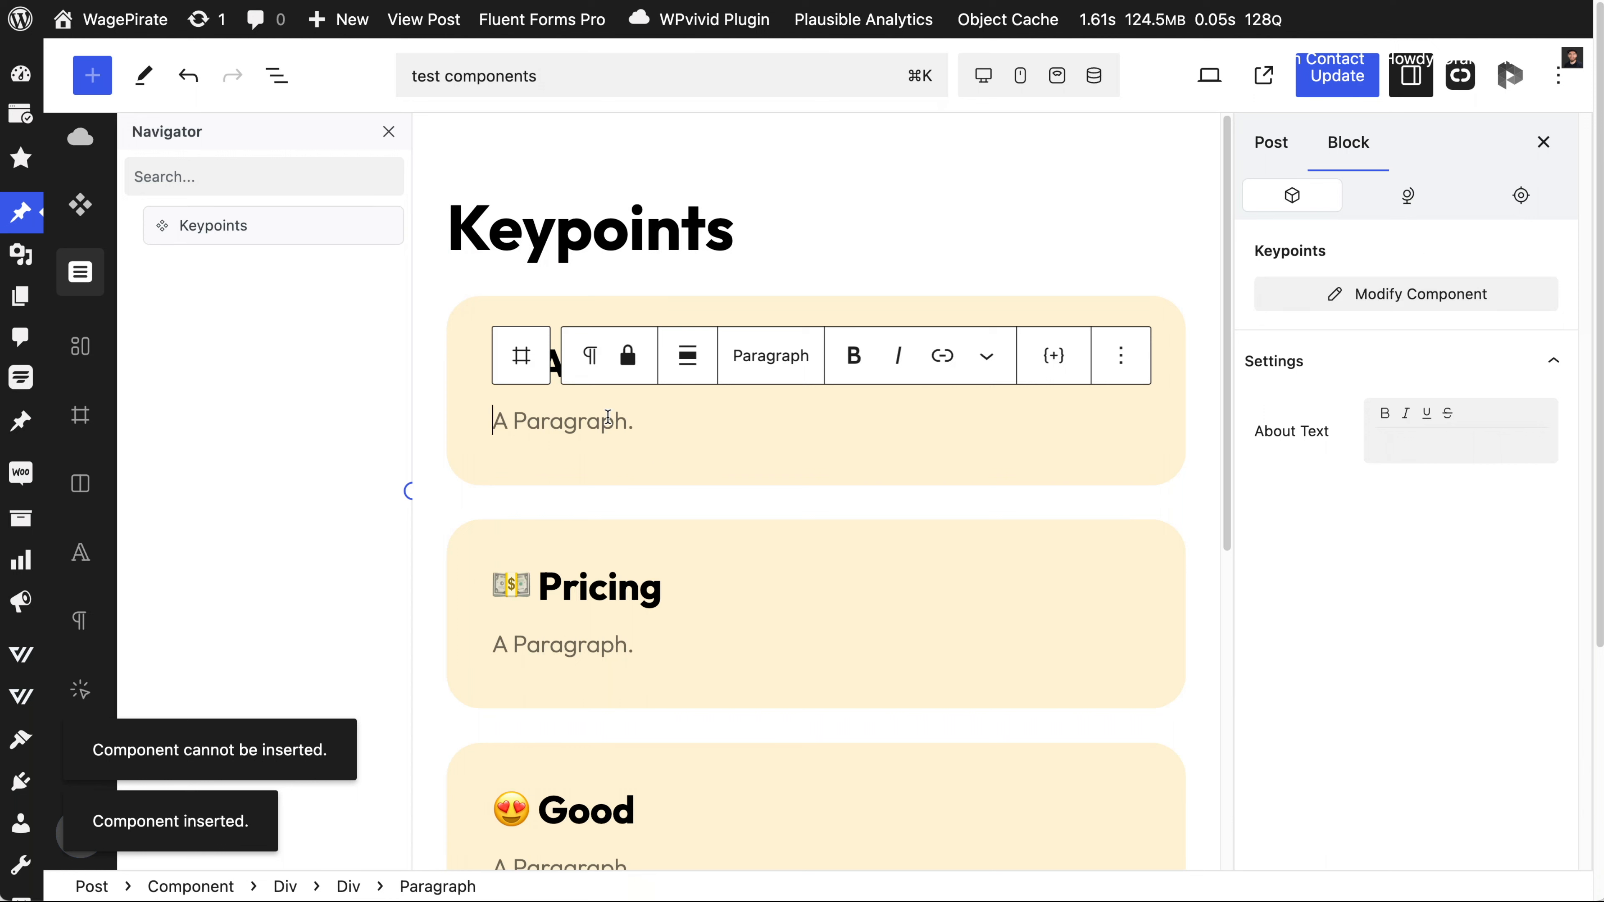
{"action": "type", "text": "Flying Press is what I use now instead of WP Ro"}
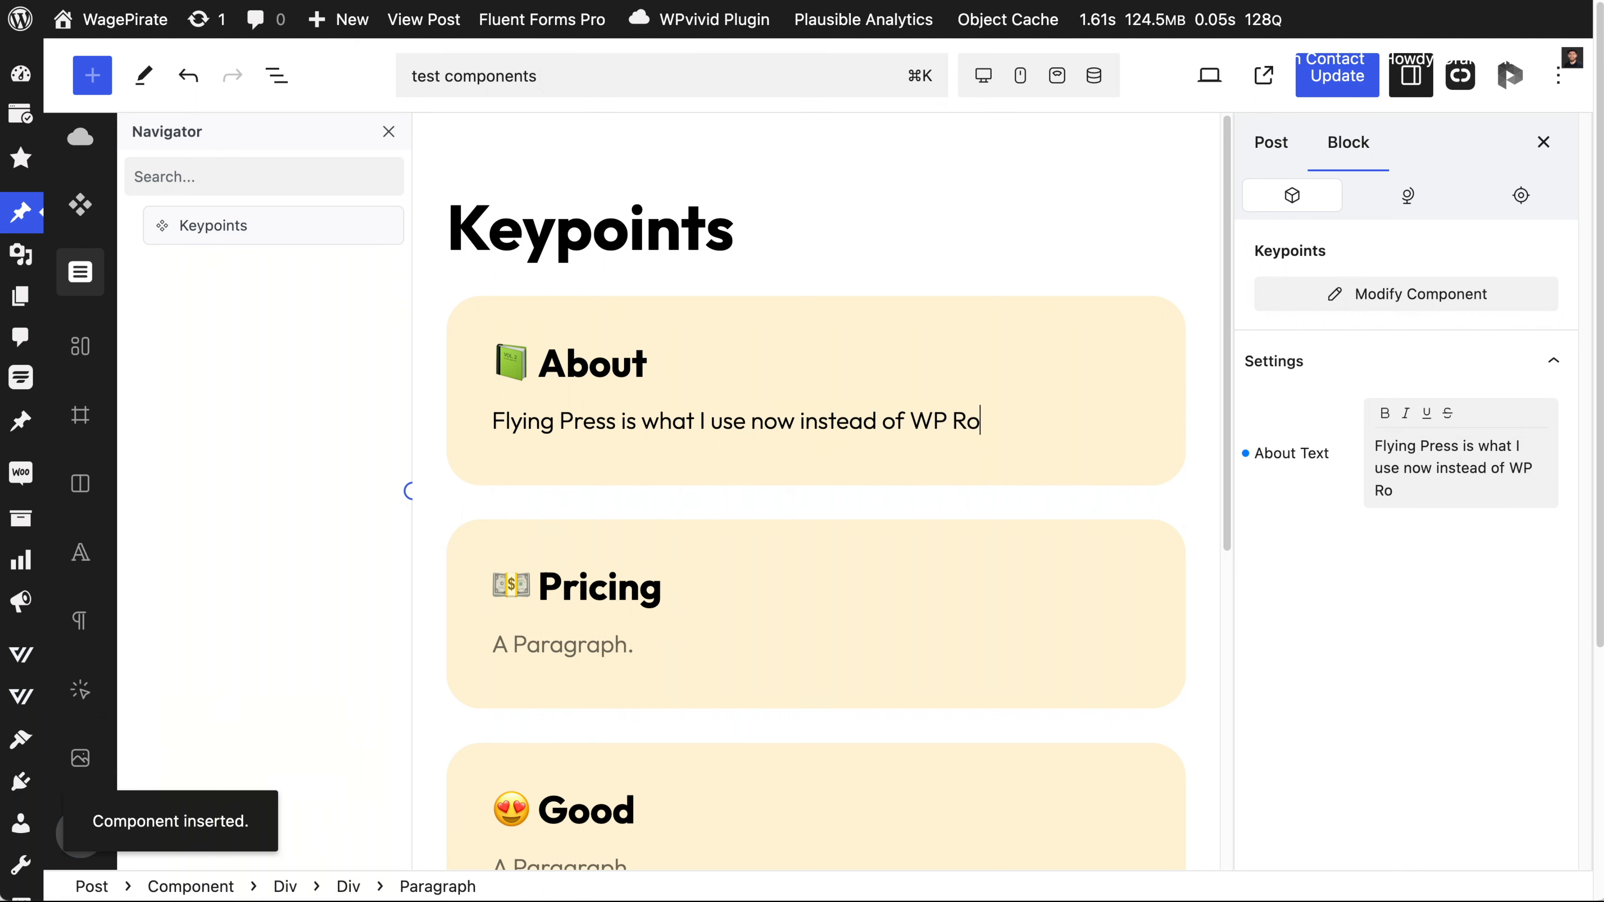
{"action": "type", "text": "cket."}
Fill the Good paragraph with "fsadfsd", Bad with "fasdfasd" and Verdict with "gsdfgdsf", and update the post.
{"action": "scroll", "coordinate": [631, 506], "scroll_direction": "down", "scroll_amount": 5}
{"action": "left_click", "coordinate": [631, 499]}
{"action": "type", "text": "fsadfsd"}
{"action": "scroll", "coordinate": [644, 533], "scroll_direction": "down", "scroll_amount": 3}
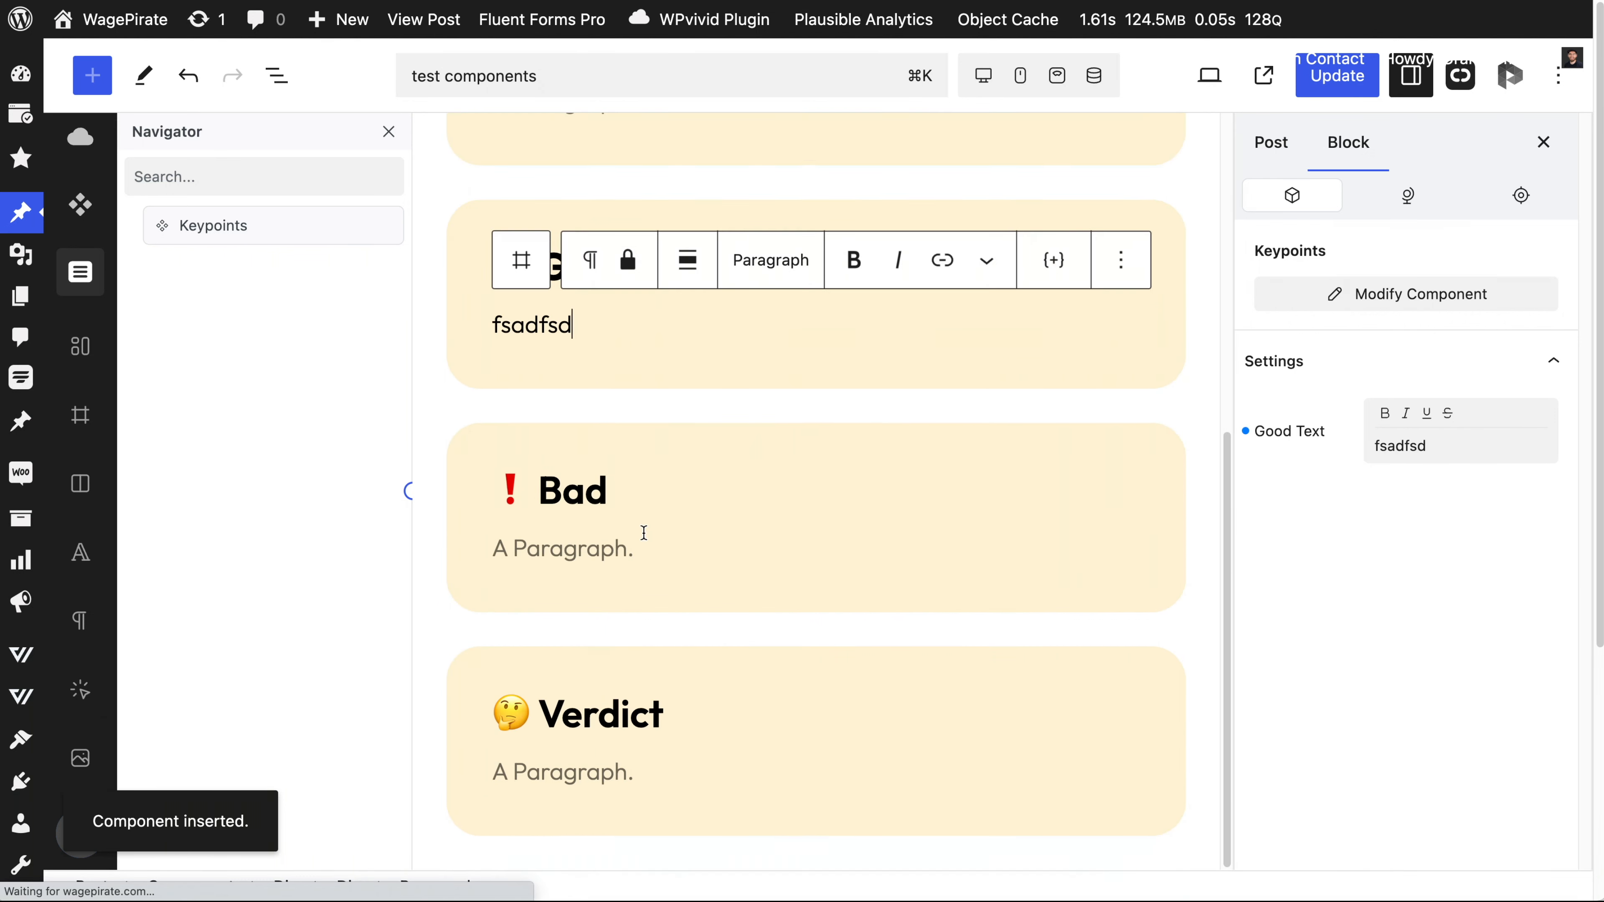
{"action": "left_click", "coordinate": [644, 533]}
{"action": "type", "text": "fasdfasd"}
{"action": "left_click", "coordinate": [632, 772]}
{"action": "type", "text": "gsdfgdsf"}
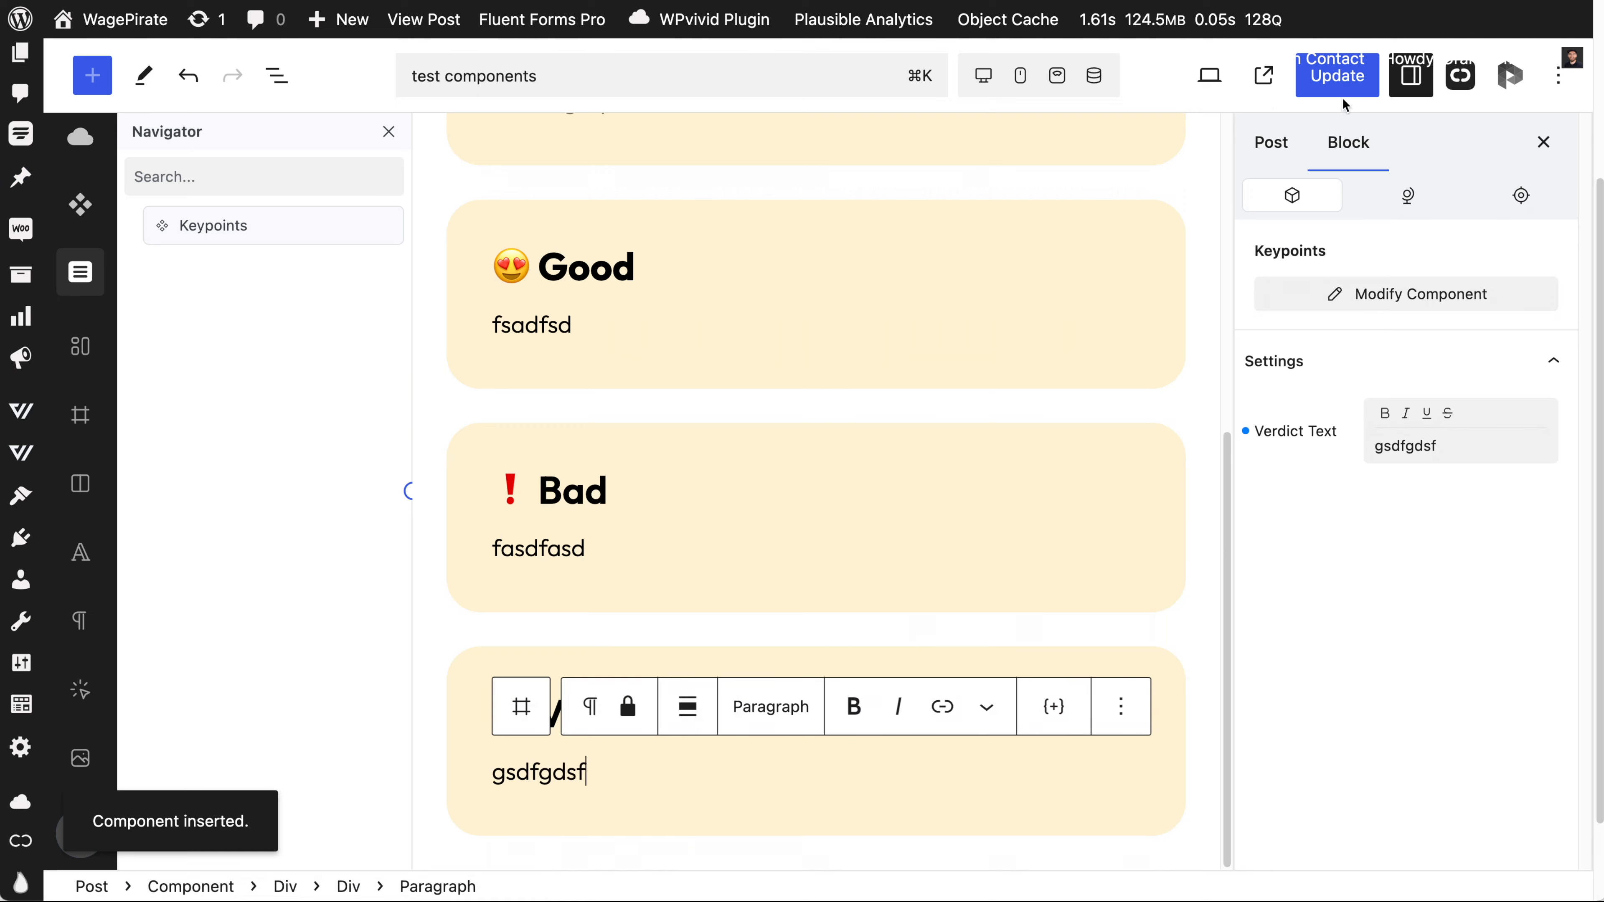
{"action": "left_click", "coordinate": [1341, 87]}
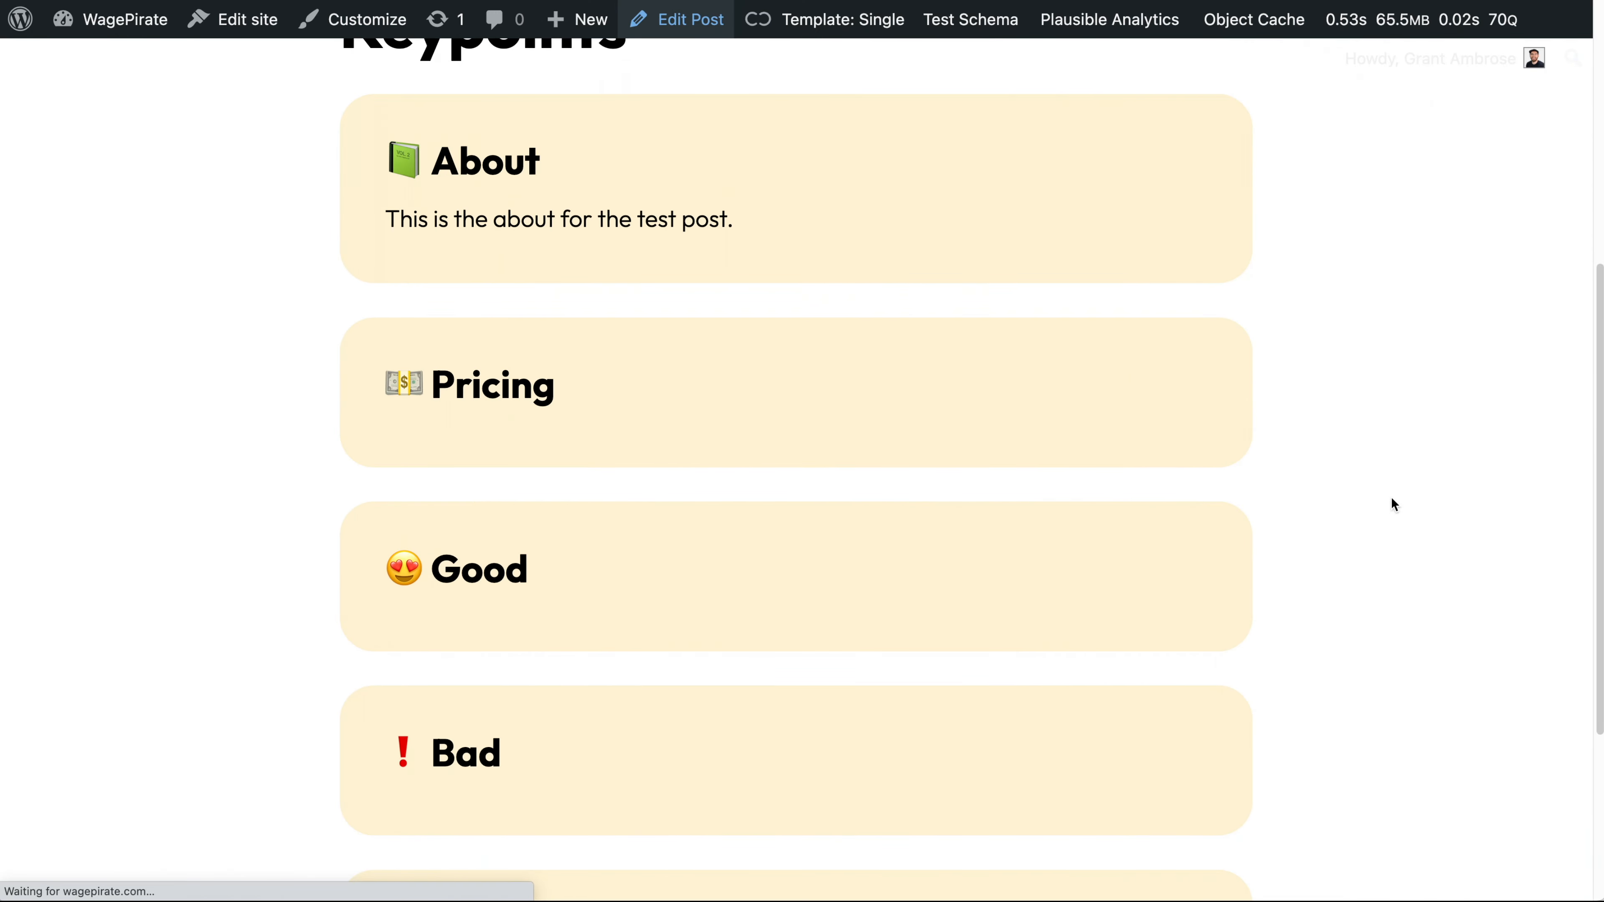
Examine the Keypoints cards and the Pros and Cons section on the published pages.
{"action": "scroll", "coordinate": [1394, 504], "scroll_direction": "down", "scroll_amount": 6}
{"action": "scroll", "coordinate": [1395, 504], "scroll_direction": "up", "scroll_amount": 3}
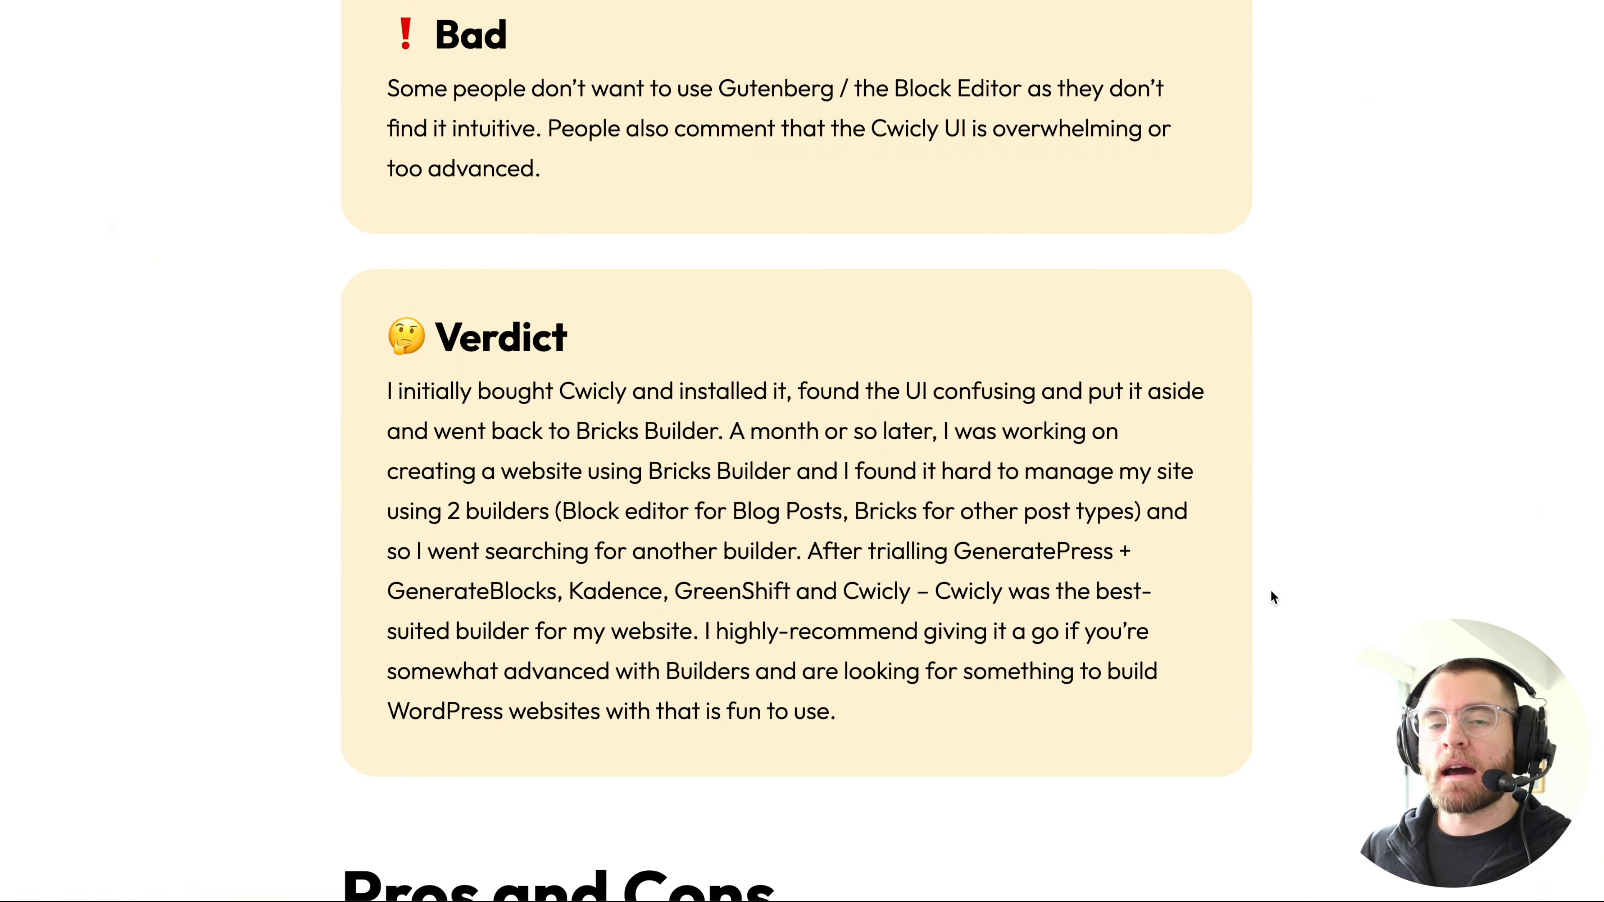
{"action": "scroll", "coordinate": [1271, 593], "scroll_direction": "down", "scroll_amount": 2}
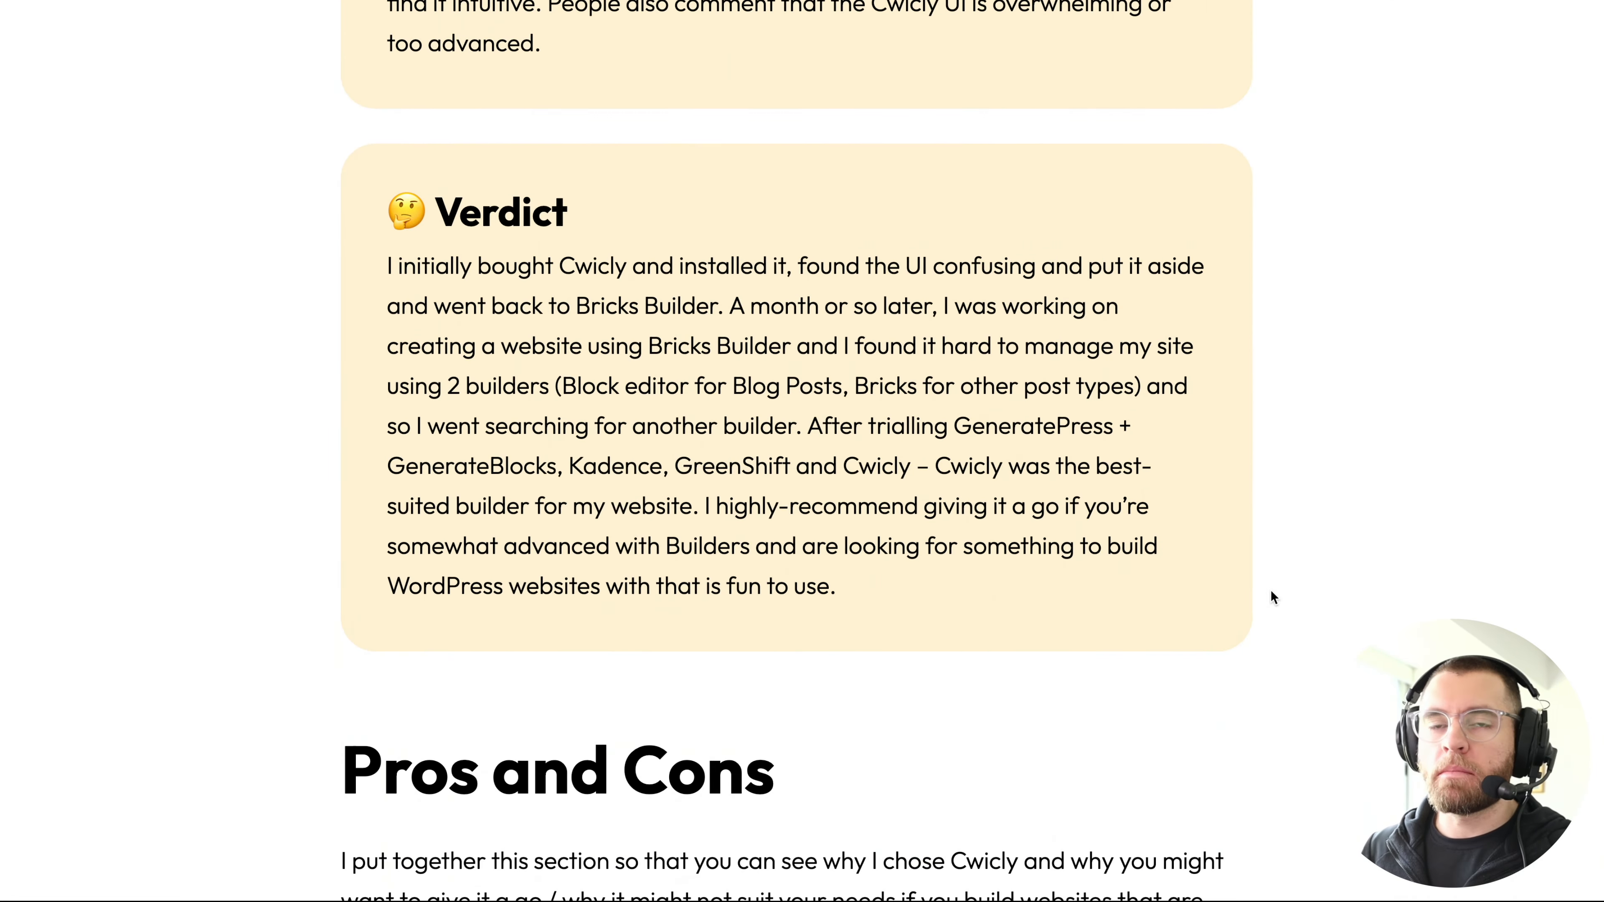
{"action": "scroll", "coordinate": [1271, 592], "scroll_direction": "down", "scroll_amount": 5}
{"action": "scroll", "coordinate": [1271, 592], "scroll_direction": "down", "scroll_amount": 4}
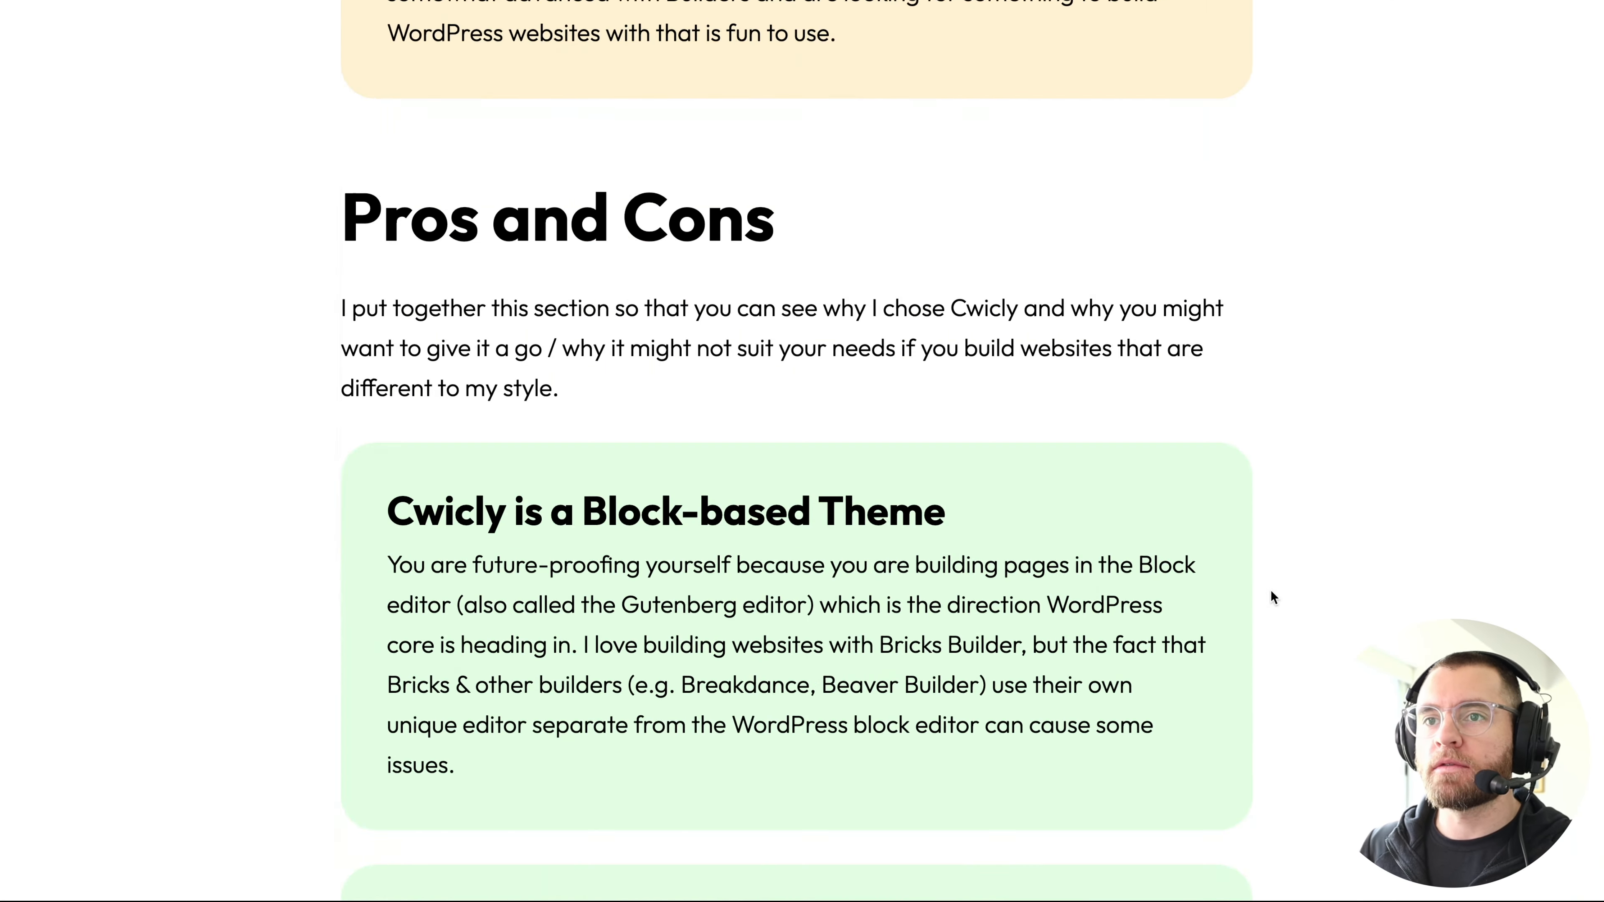
{"action": "scroll", "coordinate": [1271, 592], "scroll_direction": "down", "scroll_amount": 3}
{"action": "scroll", "coordinate": [1271, 591], "scroll_direction": "down", "scroll_amount": 1}
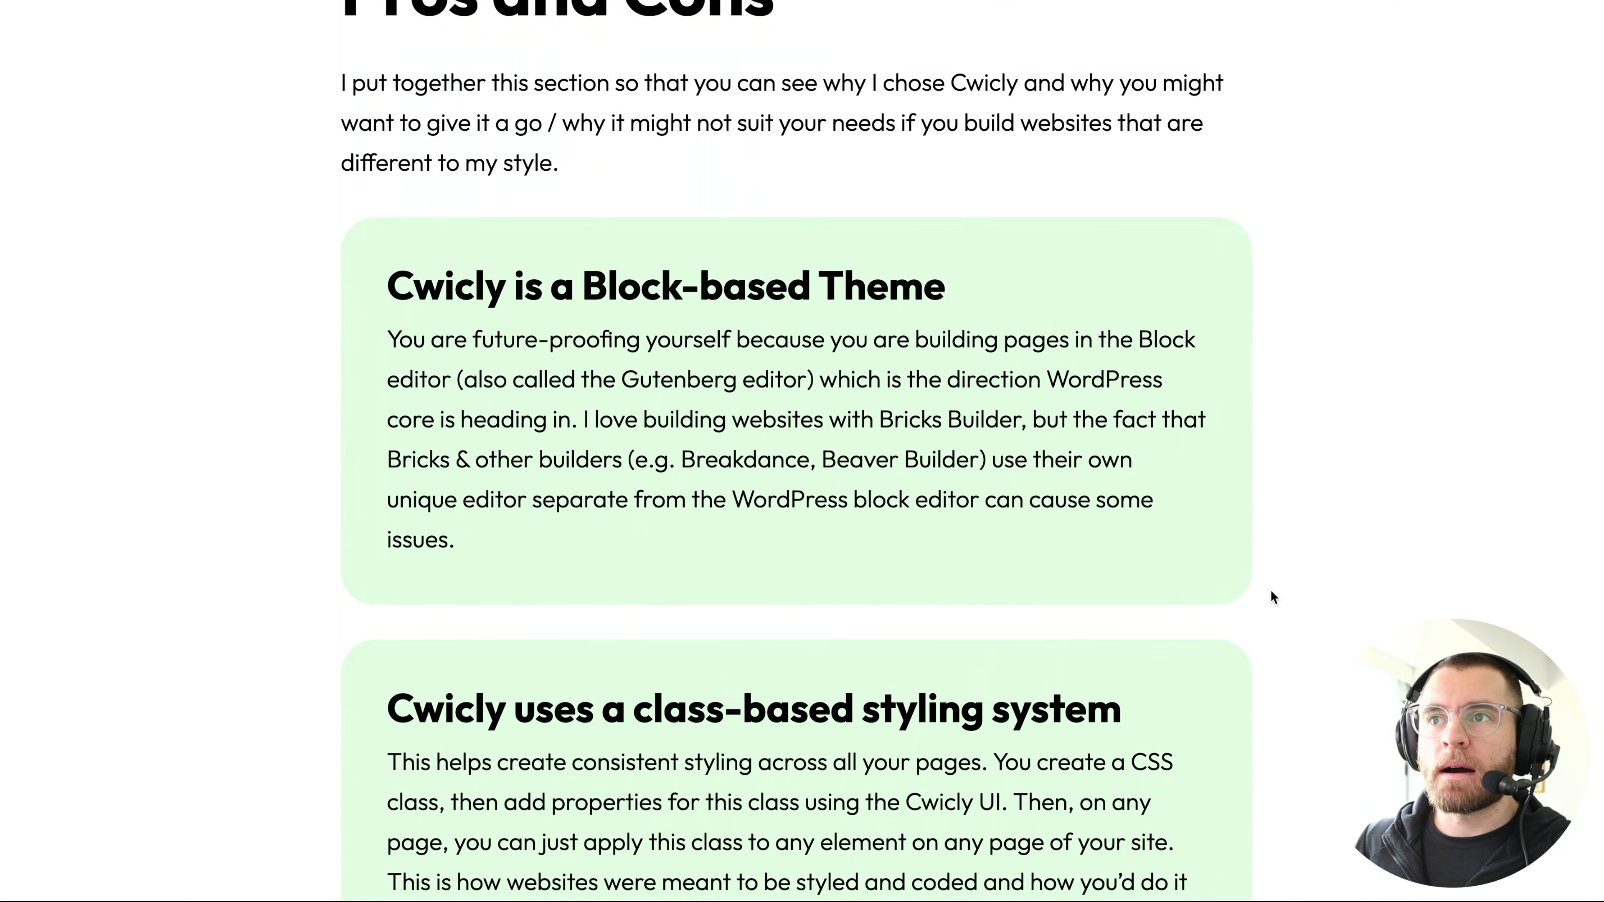
{"action": "scroll", "coordinate": [1271, 594], "scroll_direction": "up", "scroll_amount": 1}
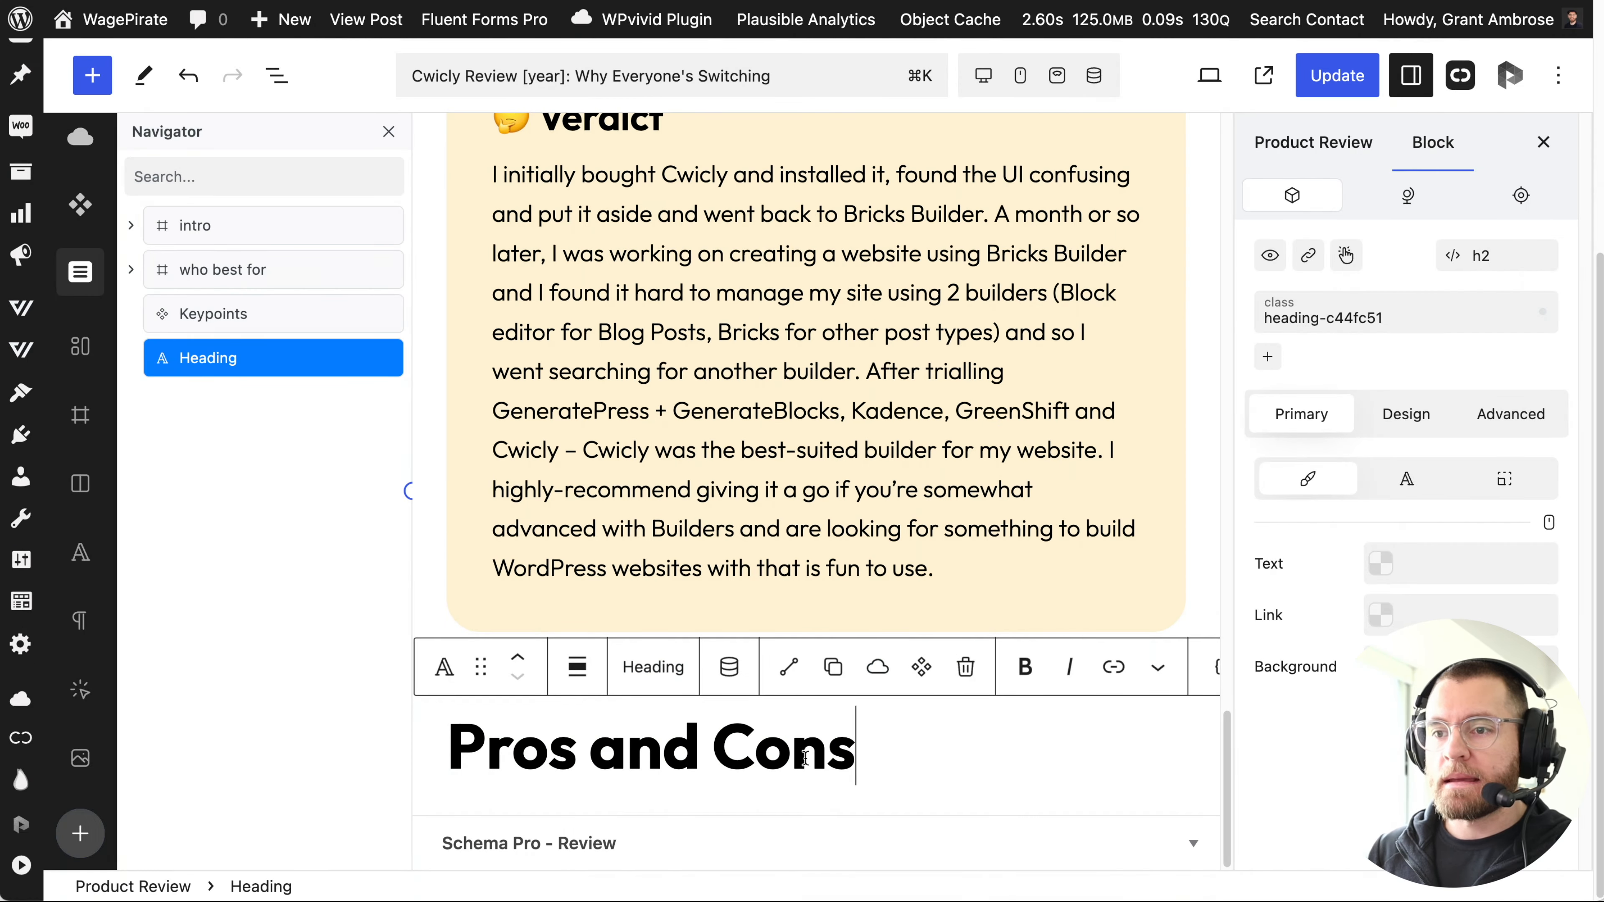
Insert a Pros and Cons block below the Pros and Cons heading and look over its Intro and Pros Repeater fields.
{"action": "left_click", "coordinate": [868, 796]}
{"action": "scroll", "coordinate": [868, 797], "scroll_direction": "down", "scroll_amount": 1}
{"action": "left_click", "coordinate": [849, 784]}
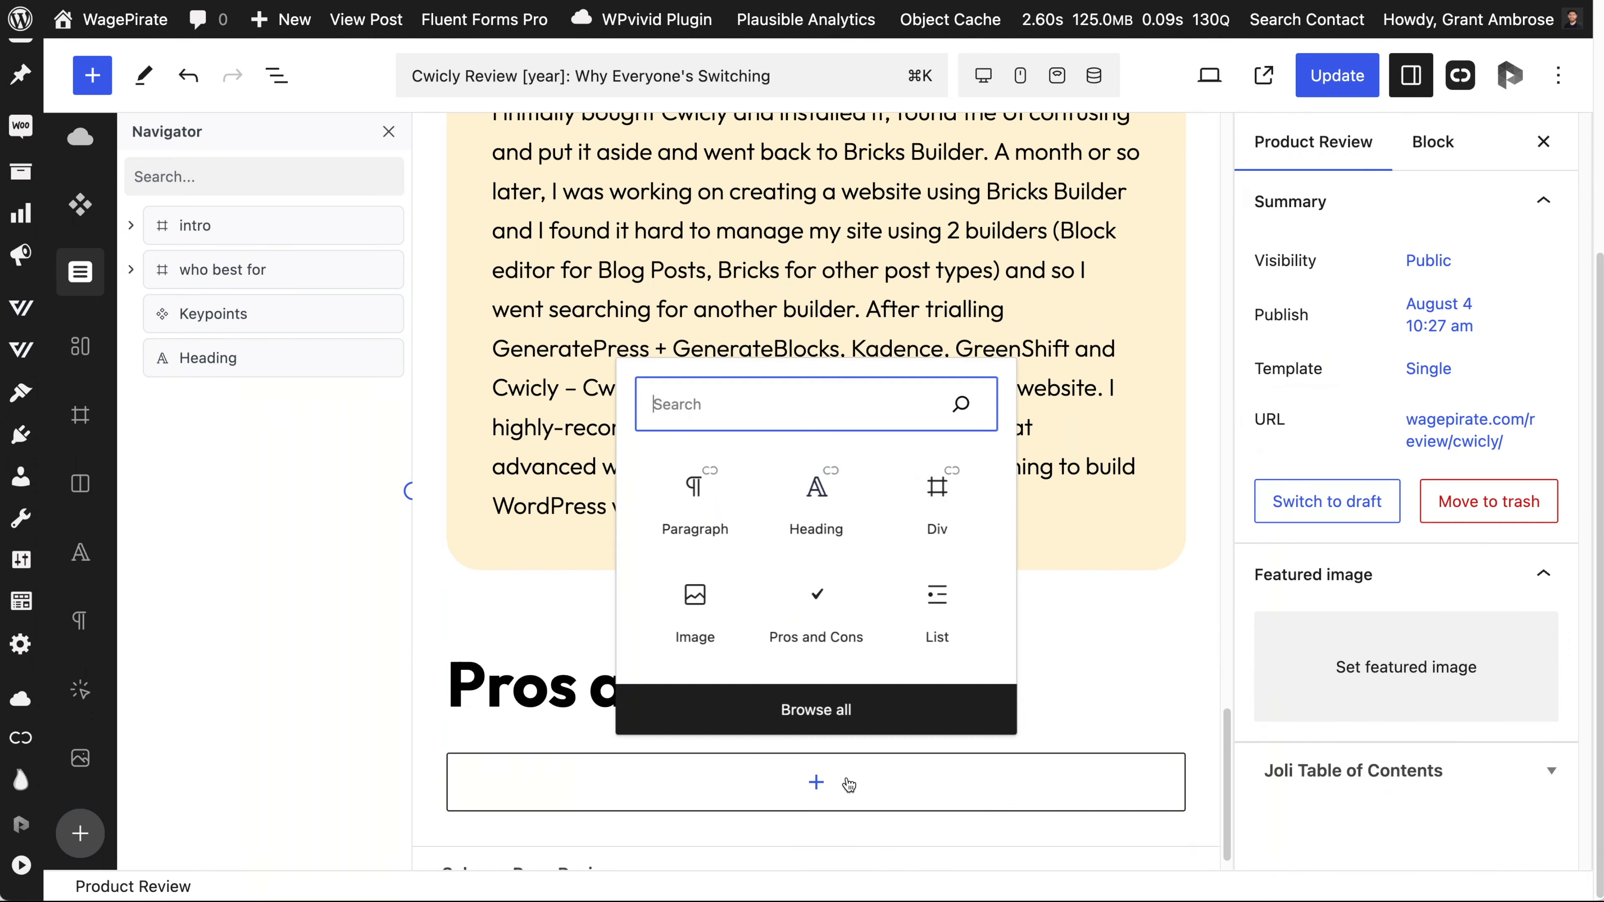
{"action": "type", "text": "pros"}
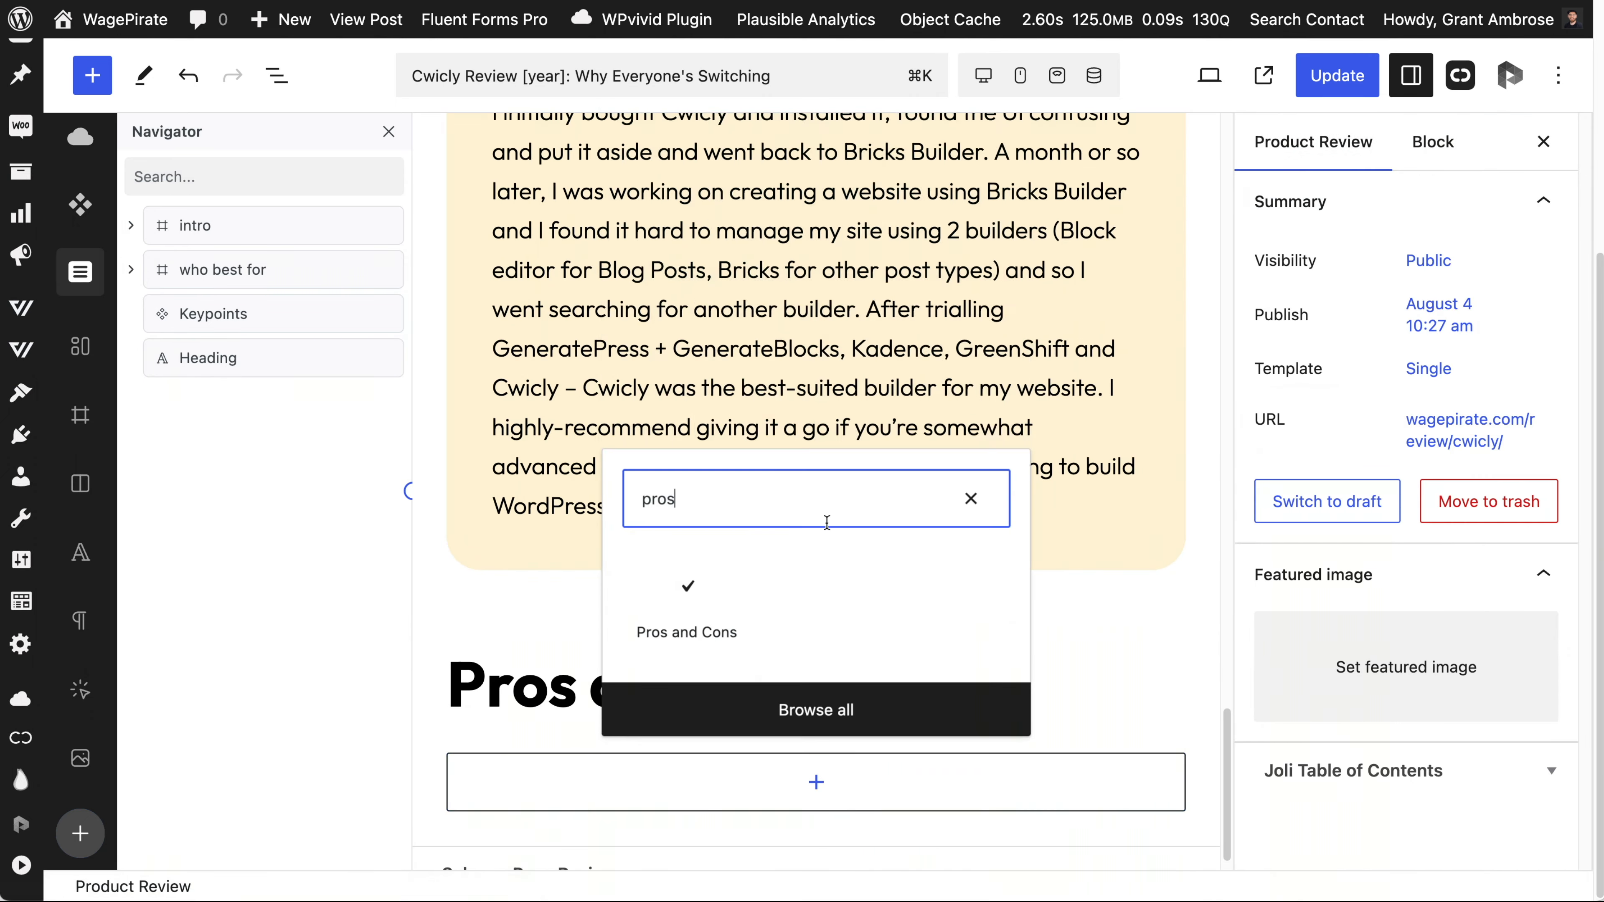
{"action": "left_click", "coordinate": [701, 609]}
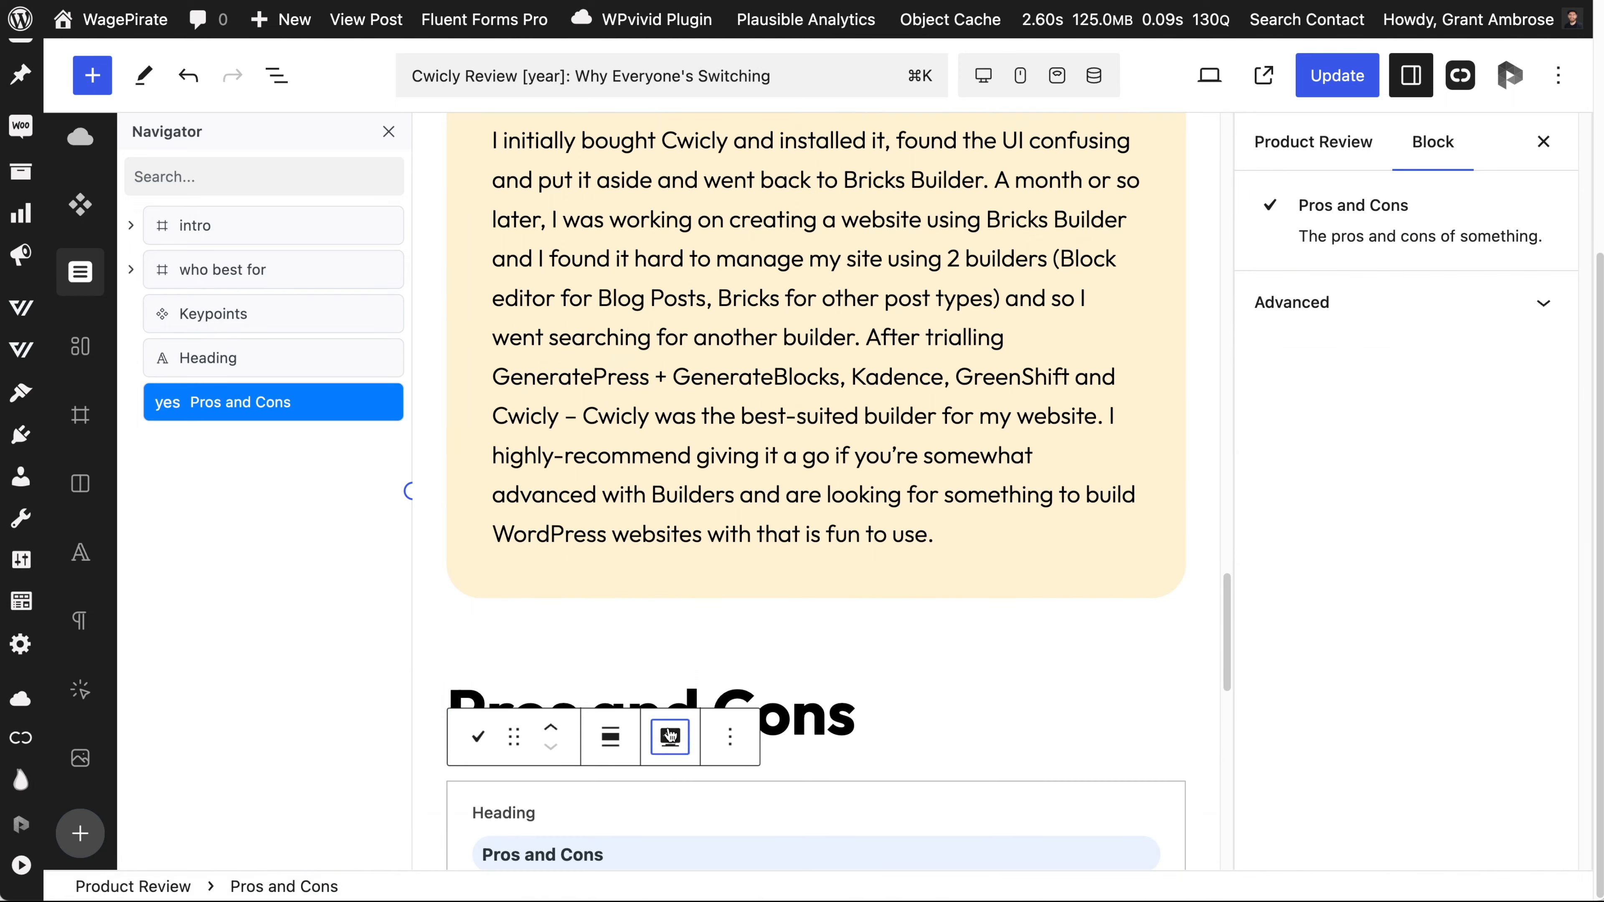
{"action": "scroll", "coordinate": [671, 732], "scroll_direction": "down", "scroll_amount": 5}
{"action": "scroll", "coordinate": [671, 732], "scroll_direction": "down", "scroll_amount": 10}
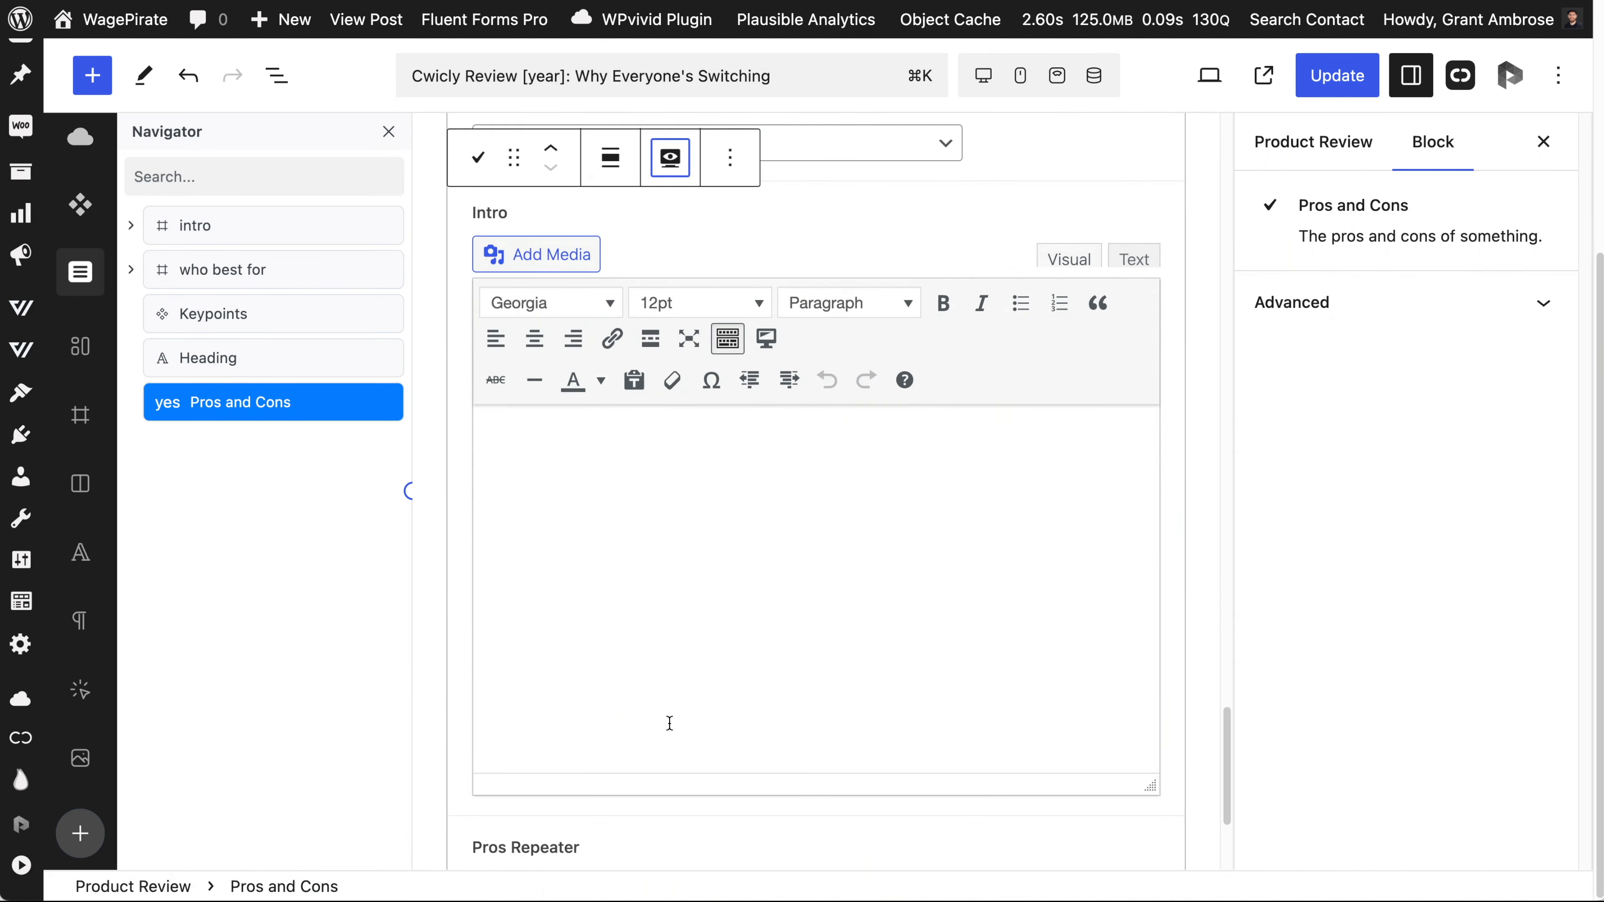
{"action": "left_click", "coordinate": [1115, 630]}
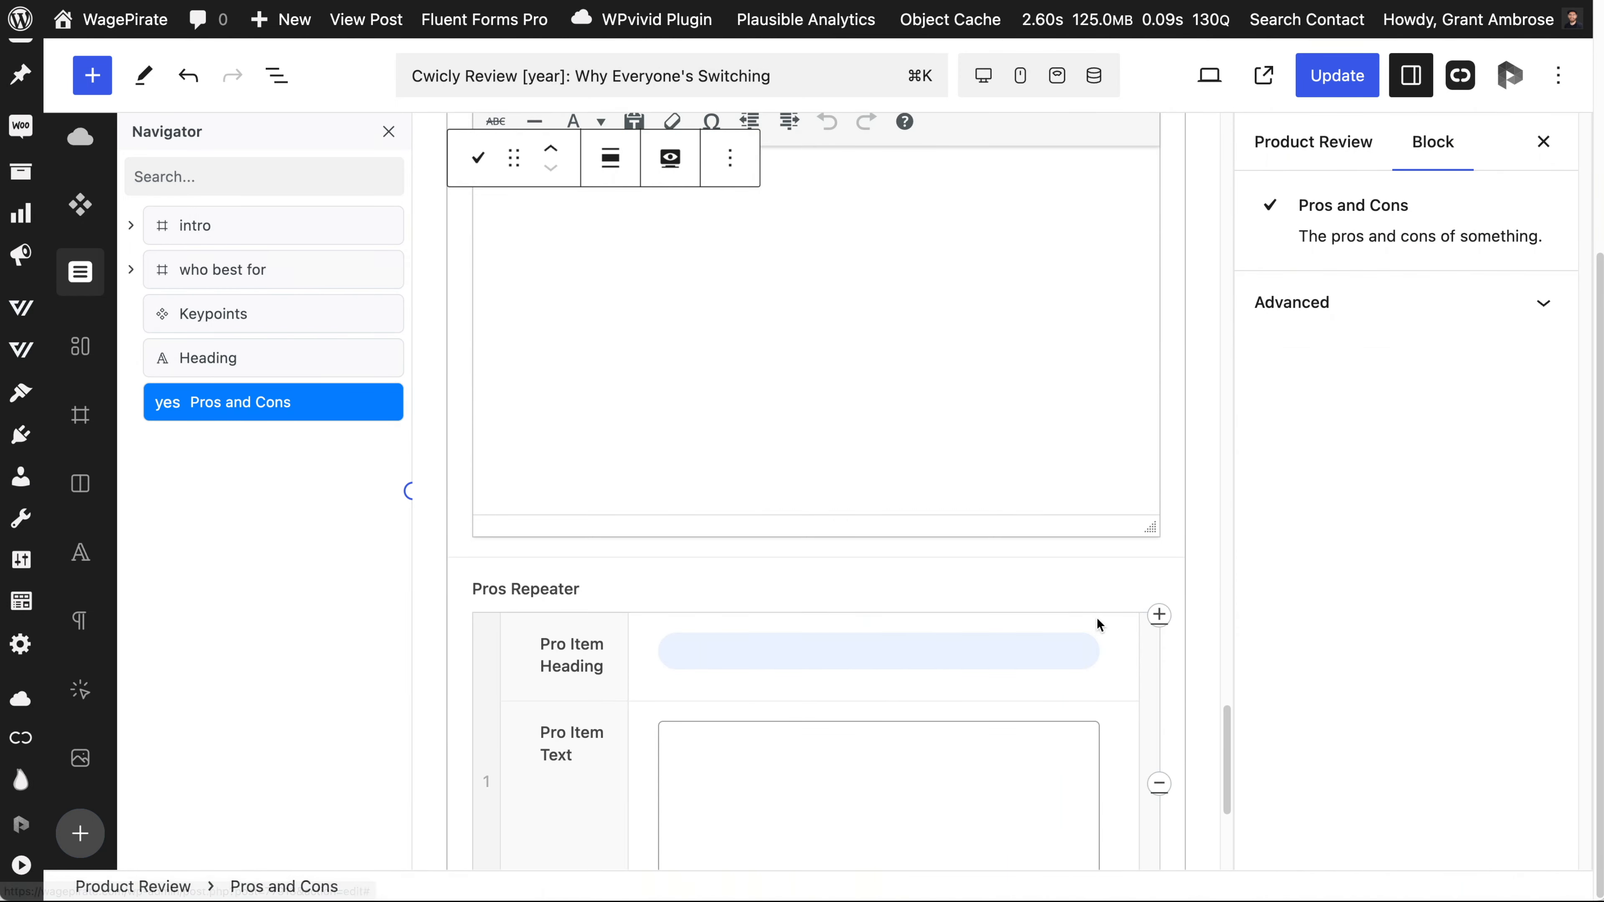
Fill two Pros Repeater rows: heading "gdsgsdfgds" with text "gdsfgdsfgdsfg", and heading "gdfs" with text "gsfdsdf".
{"action": "left_click", "coordinate": [845, 638]}
{"action": "scroll", "coordinate": [845, 637], "scroll_direction": "down", "scroll_amount": 4}
{"action": "type", "text": "gdsgsdfgds"}
{"action": "left_click", "coordinate": [755, 545]}
{"action": "type", "text": "gdsfgdsfgdsfg"}
{"action": "left_click", "coordinate": [1091, 721]}
{"action": "left_click", "coordinate": [883, 695]}
{"action": "type", "text": "gdfs"}
{"action": "left_click", "coordinate": [798, 817]}
{"action": "type", "text": "gsfdsdf"}
{"action": "scroll", "coordinate": [797, 818], "scroll_direction": "down", "scroll_amount": 7}
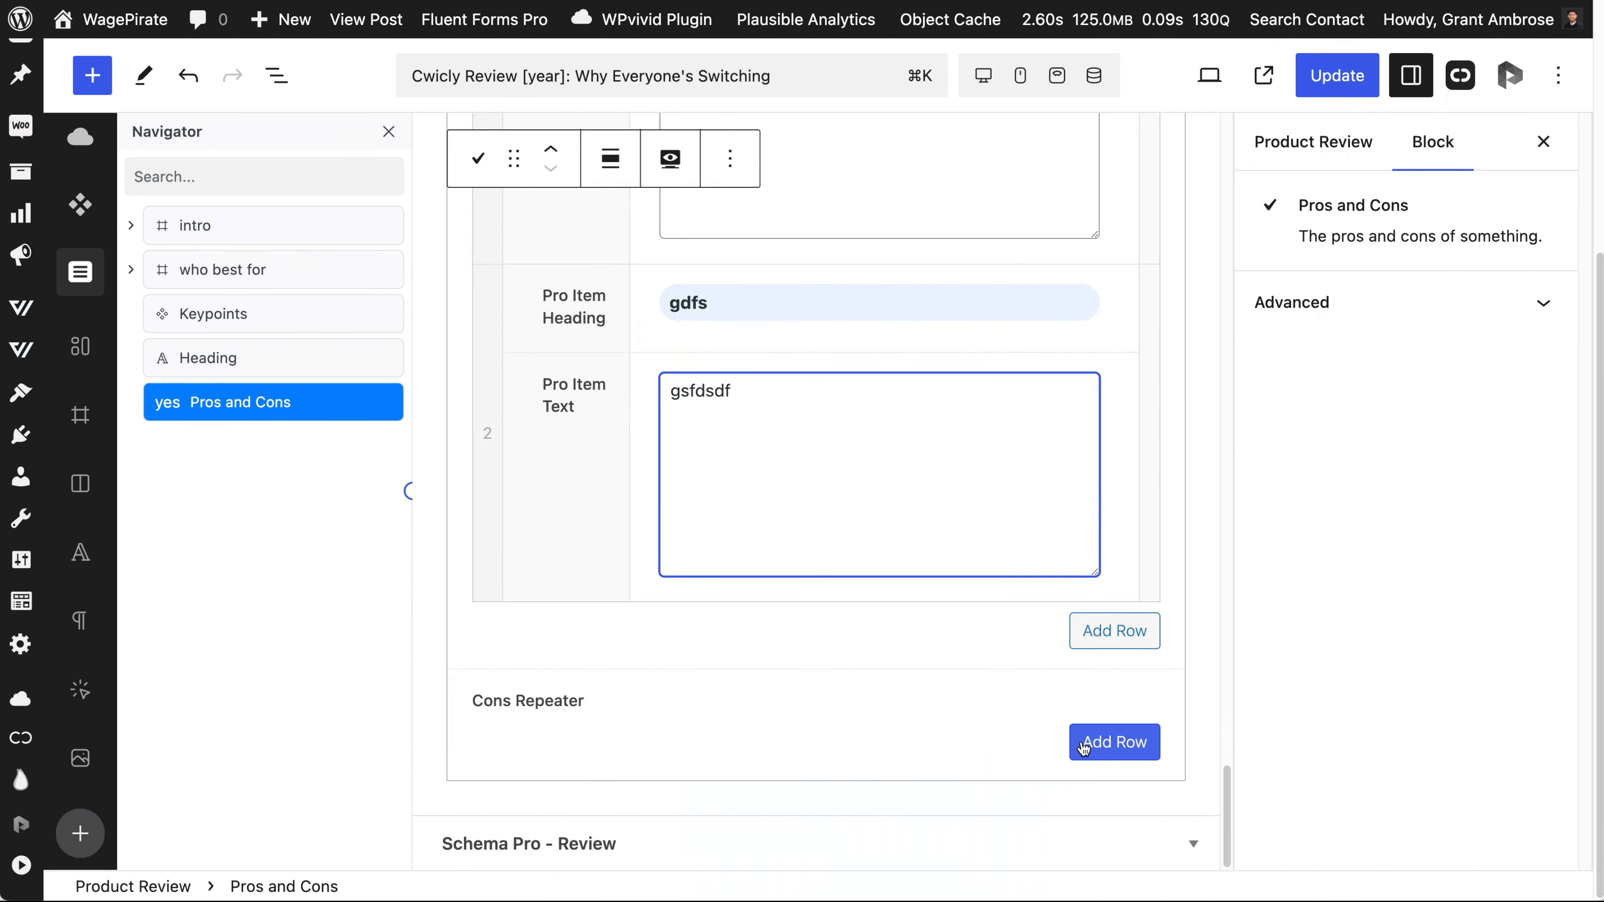
Add a Cons Repeater row with the heading "gsfd" and a third, empty row to the Pros Repeater.
{"action": "left_click", "coordinate": [1113, 744]}
{"action": "left_click", "coordinate": [931, 763]}
{"action": "type", "text": "gsfd"}
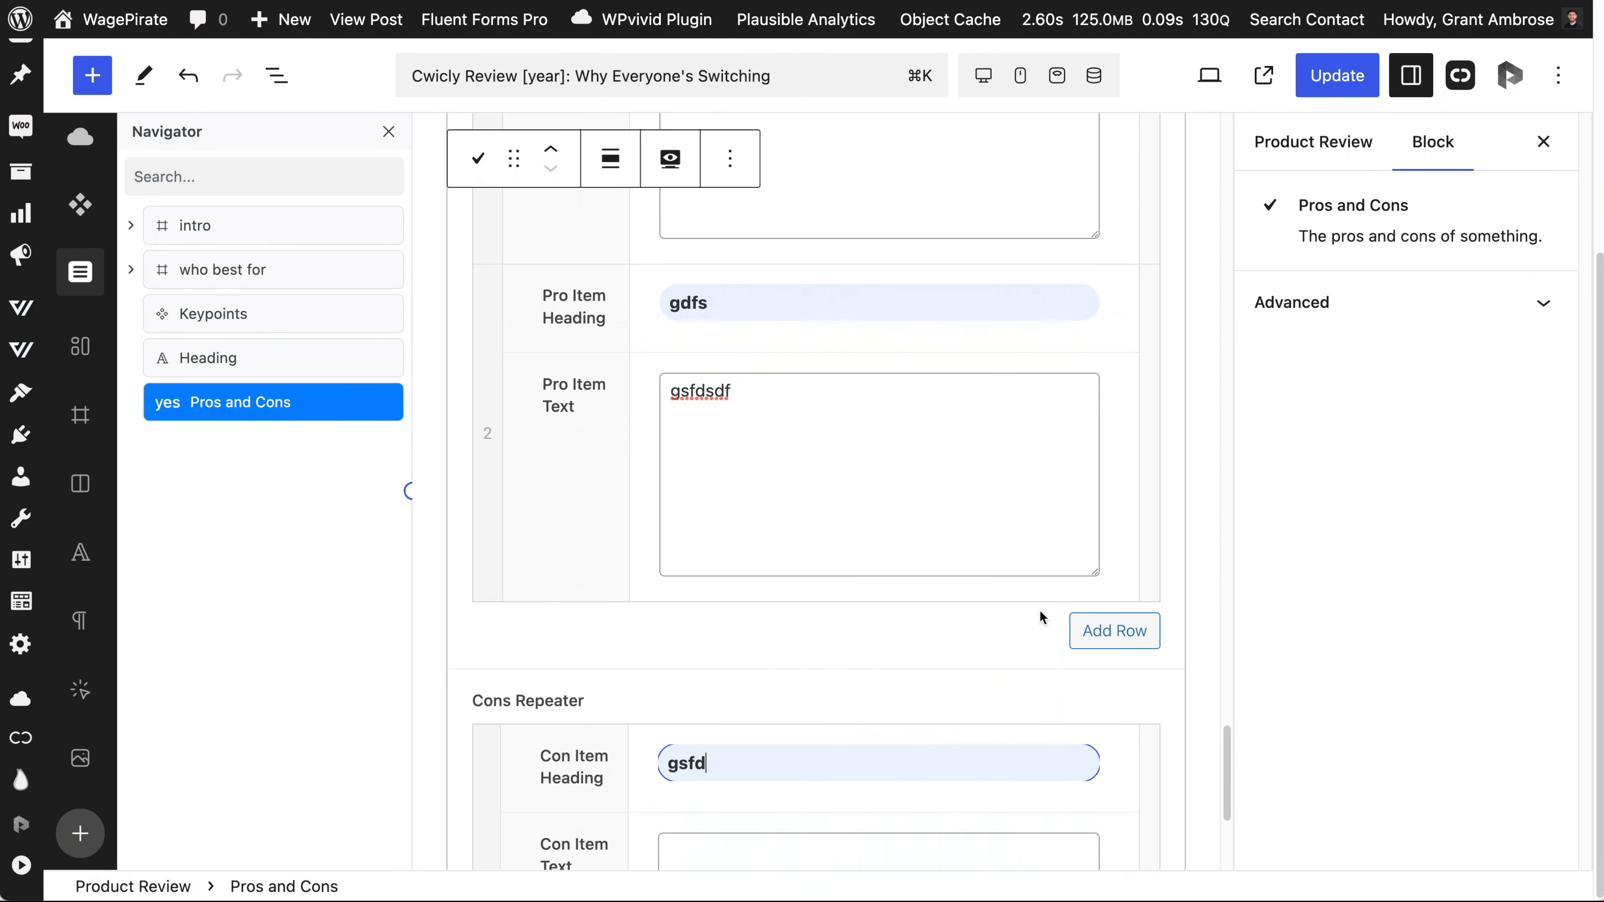
{"action": "left_click", "coordinate": [1112, 631]}
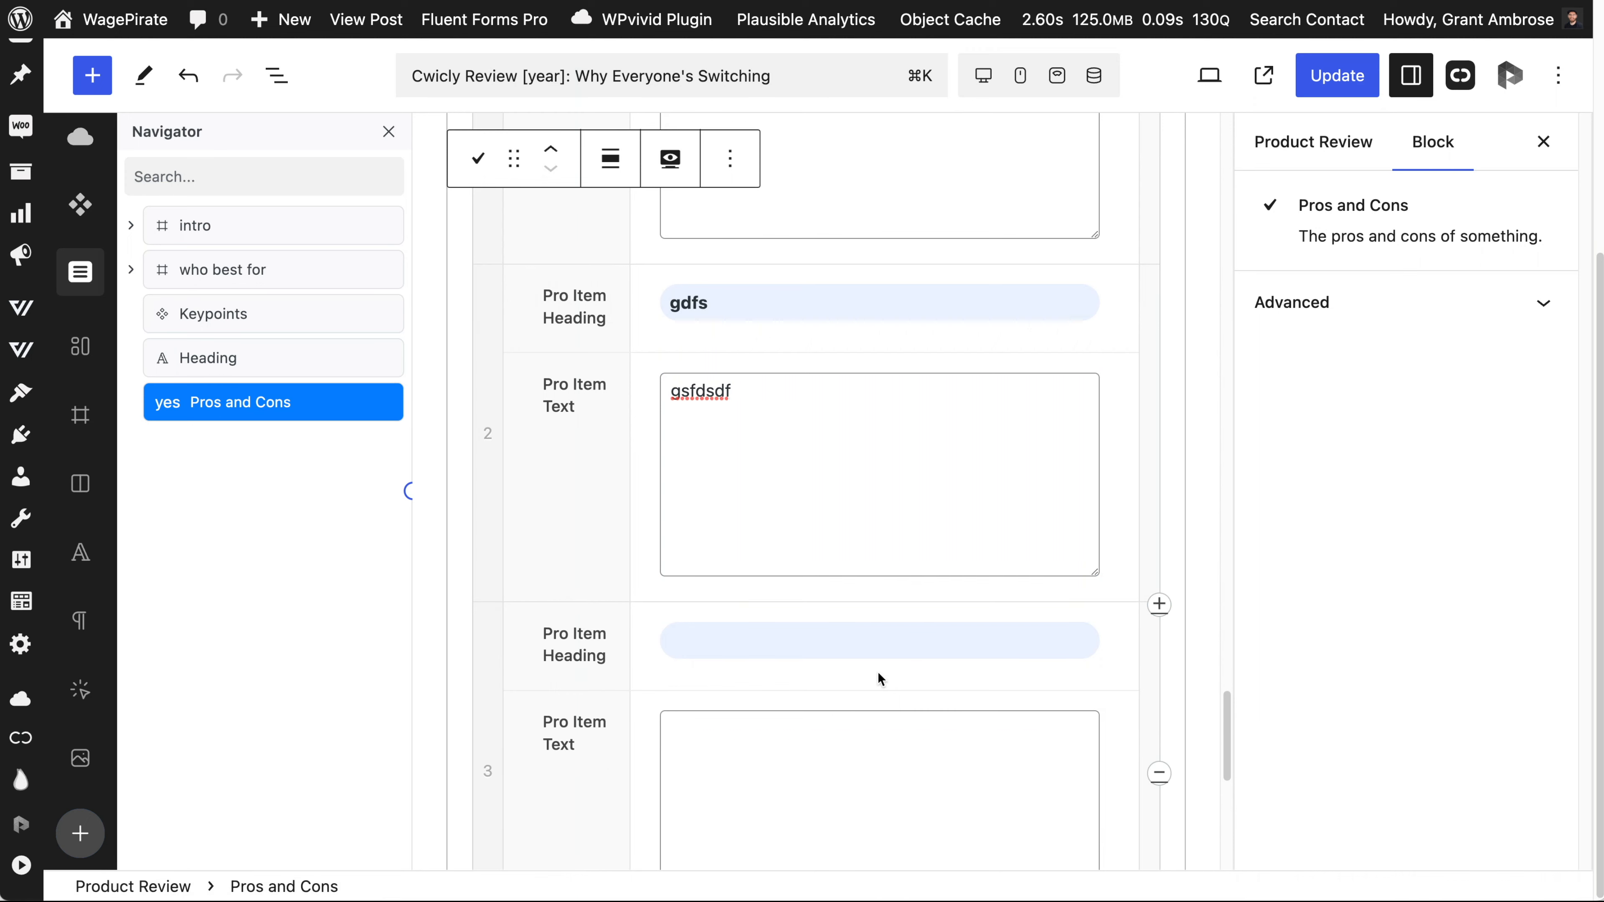
Delete the Pros and Cons block from the review.
{"action": "scroll", "coordinate": [878, 675], "scroll_direction": "up", "scroll_amount": 15}
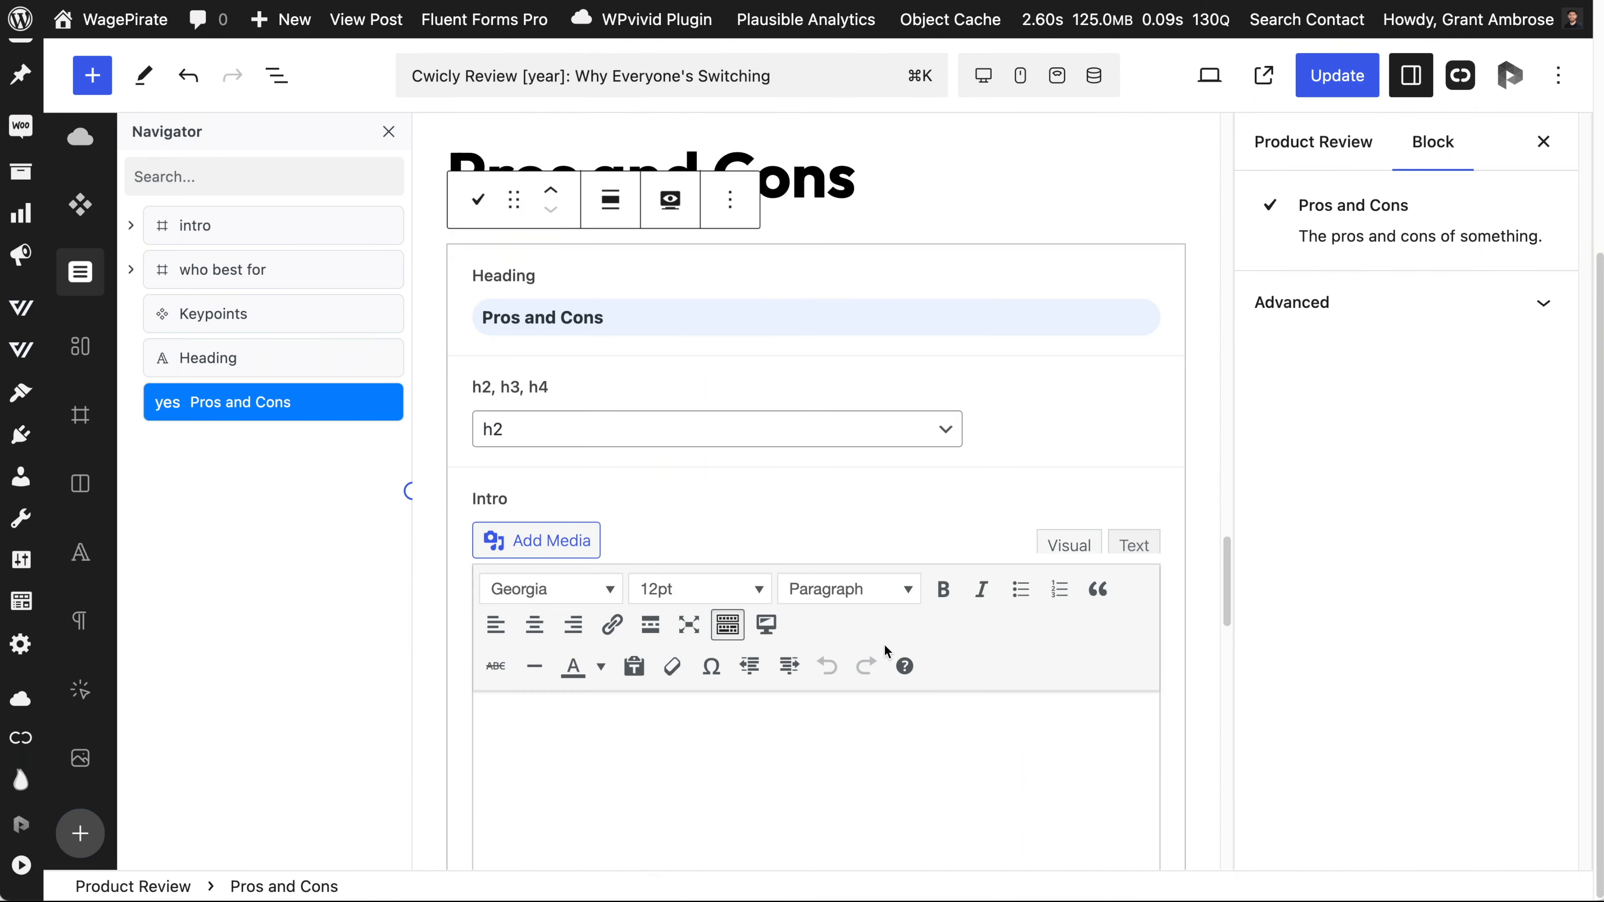
{"action": "scroll", "coordinate": [887, 651], "scroll_direction": "up", "scroll_amount": 1}
{"action": "left_click", "coordinate": [730, 246]}
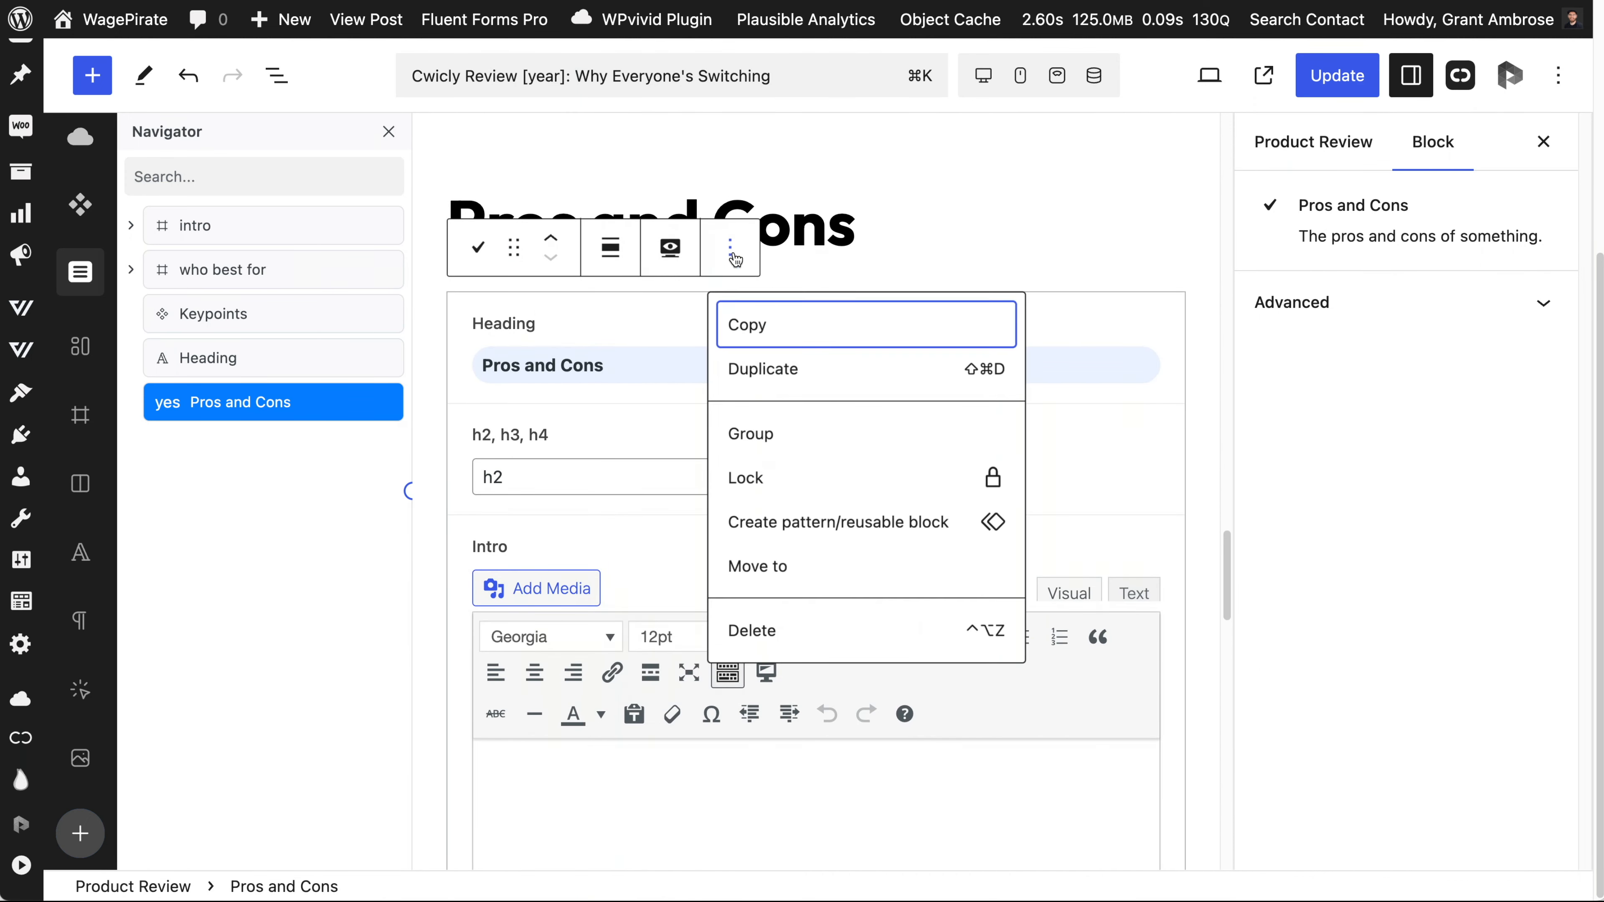
{"action": "left_click", "coordinate": [797, 634]}
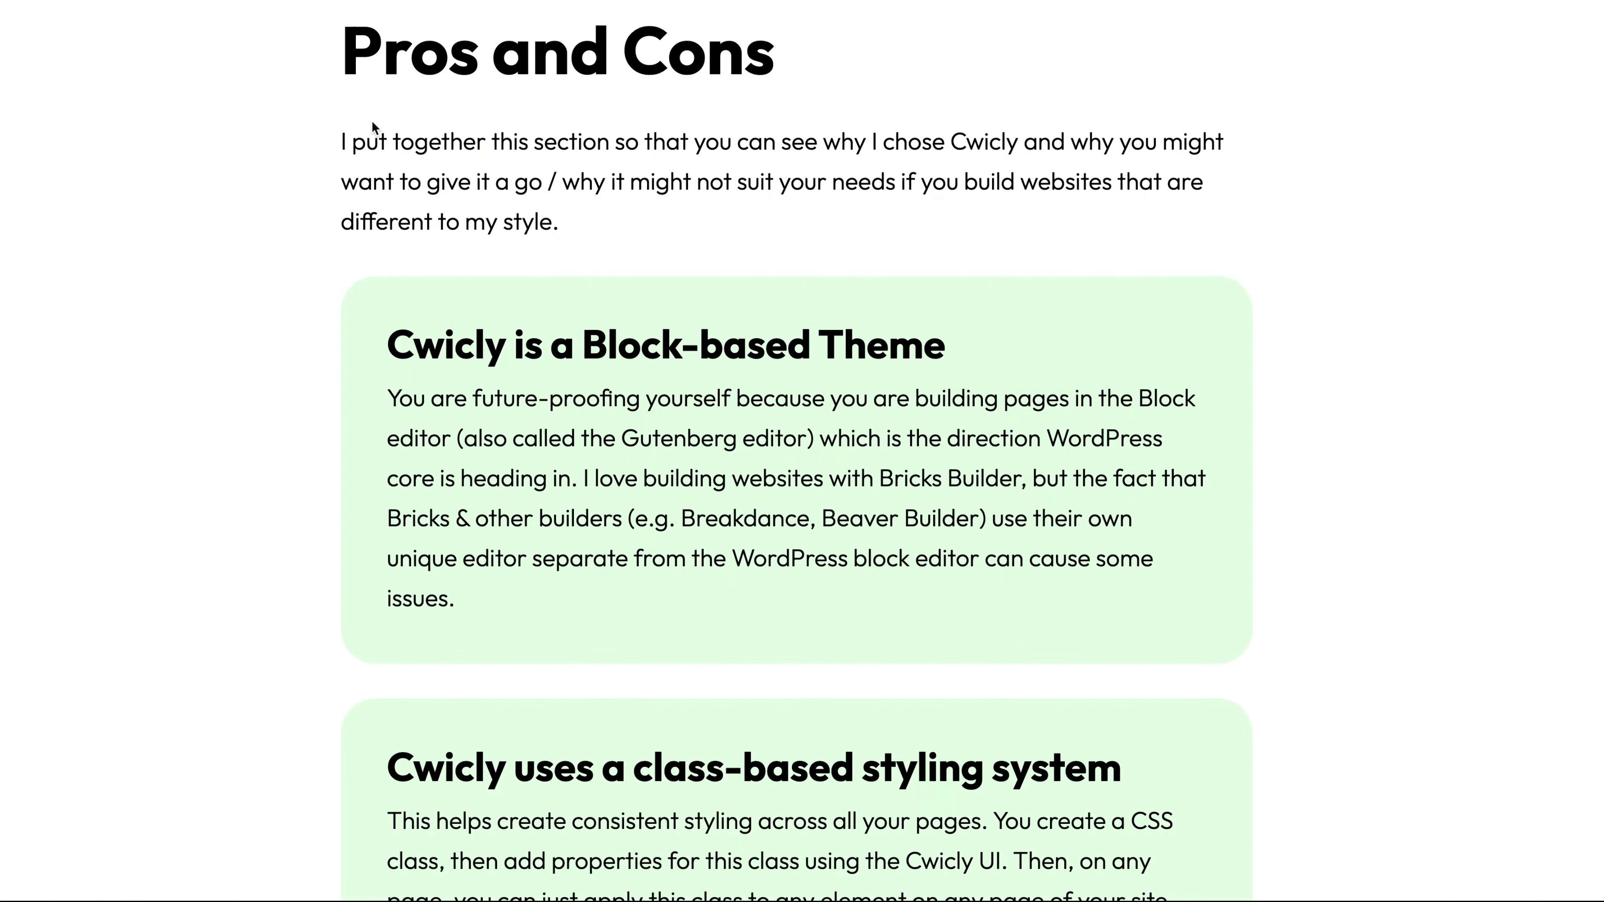
Examine the intro paragraph and the green pro and pink con cards in the published review's Pros and Cons section.
{"action": "left_click_drag", "start_coordinate": [354, 140], "coordinate": [554, 221]}
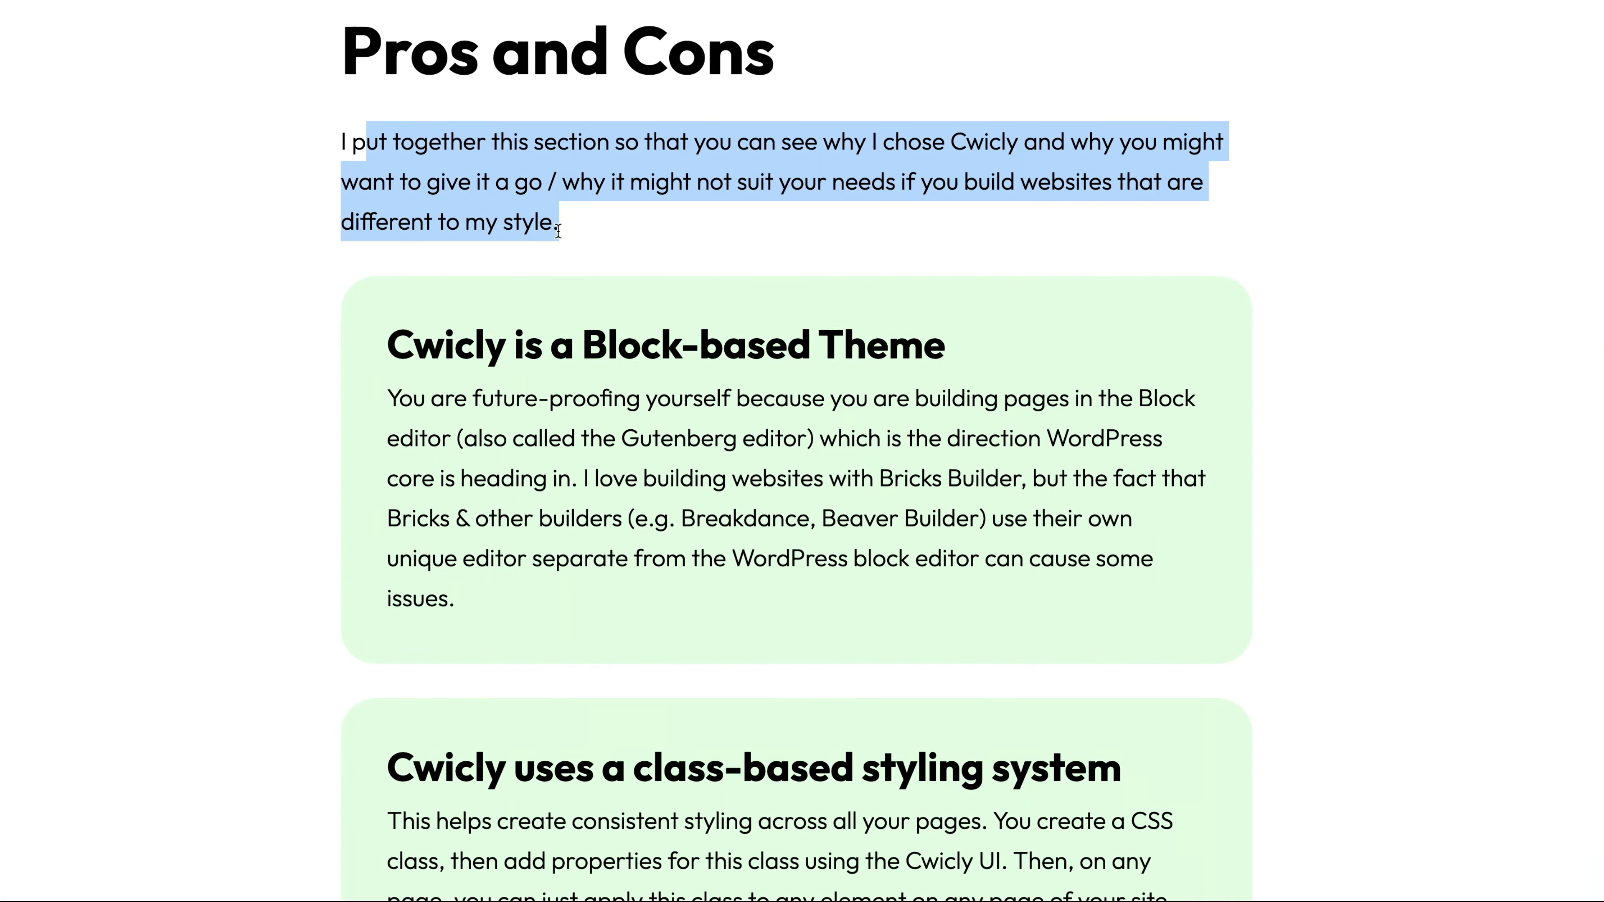
{"action": "left_click", "coordinate": [934, 507]}
{"action": "scroll", "coordinate": [953, 515], "scroll_direction": "down", "scroll_amount": 2}
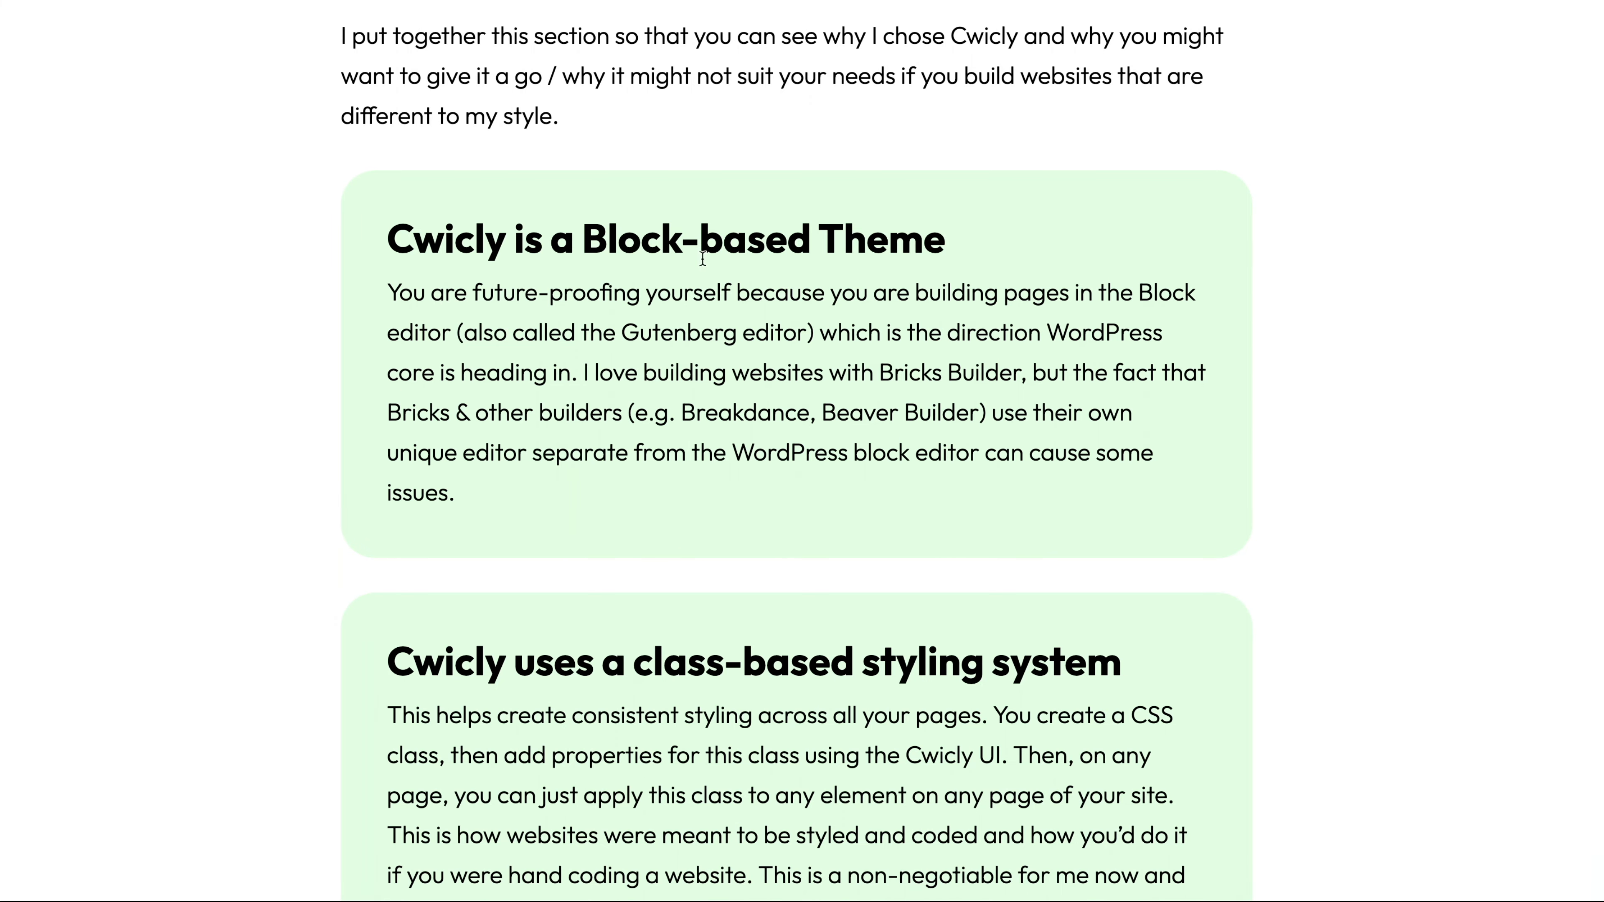
{"action": "scroll", "coordinate": [1089, 594], "scroll_direction": "down", "scroll_amount": 20}
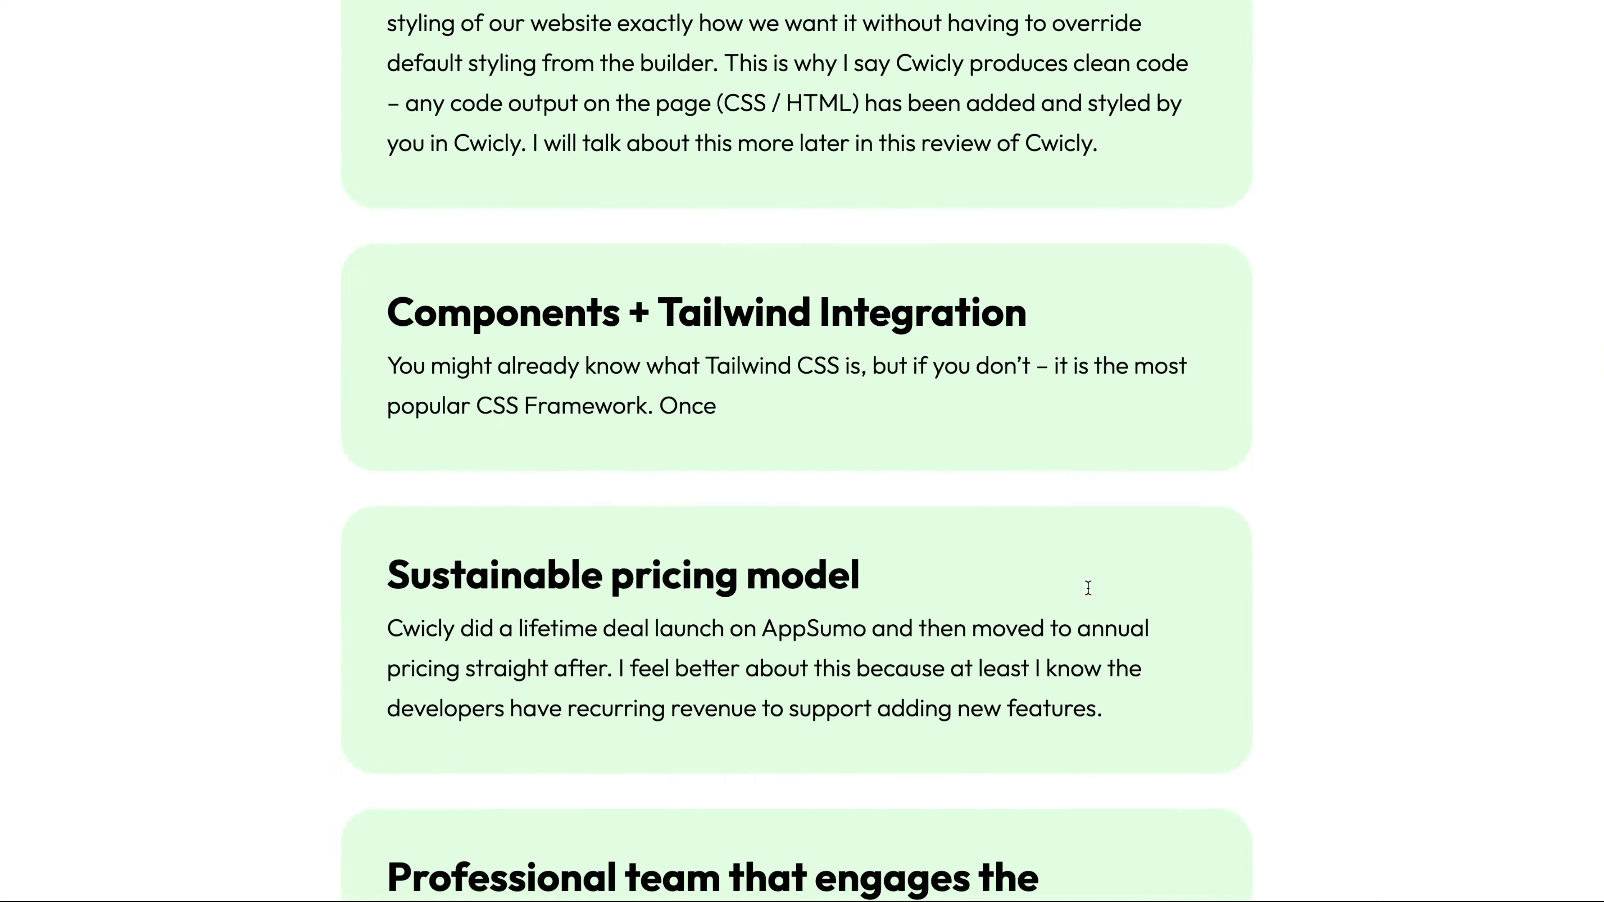
{"action": "scroll", "coordinate": [1087, 587], "scroll_direction": "down", "scroll_amount": 18}
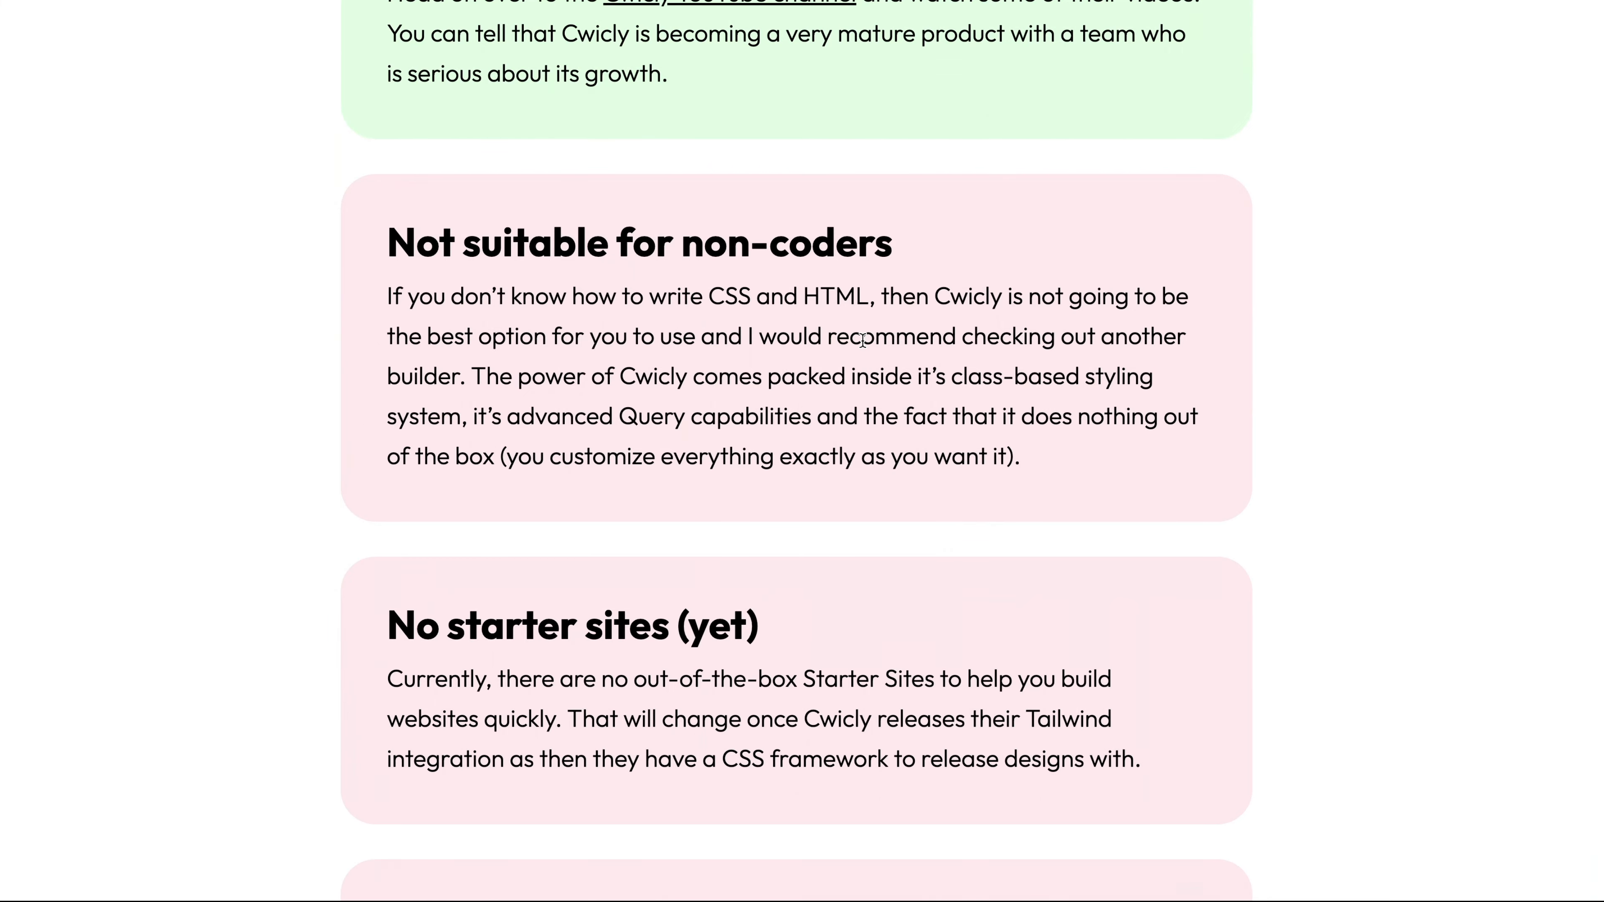
{"action": "scroll", "coordinate": [866, 349], "scroll_direction": "up", "scroll_amount": 20}
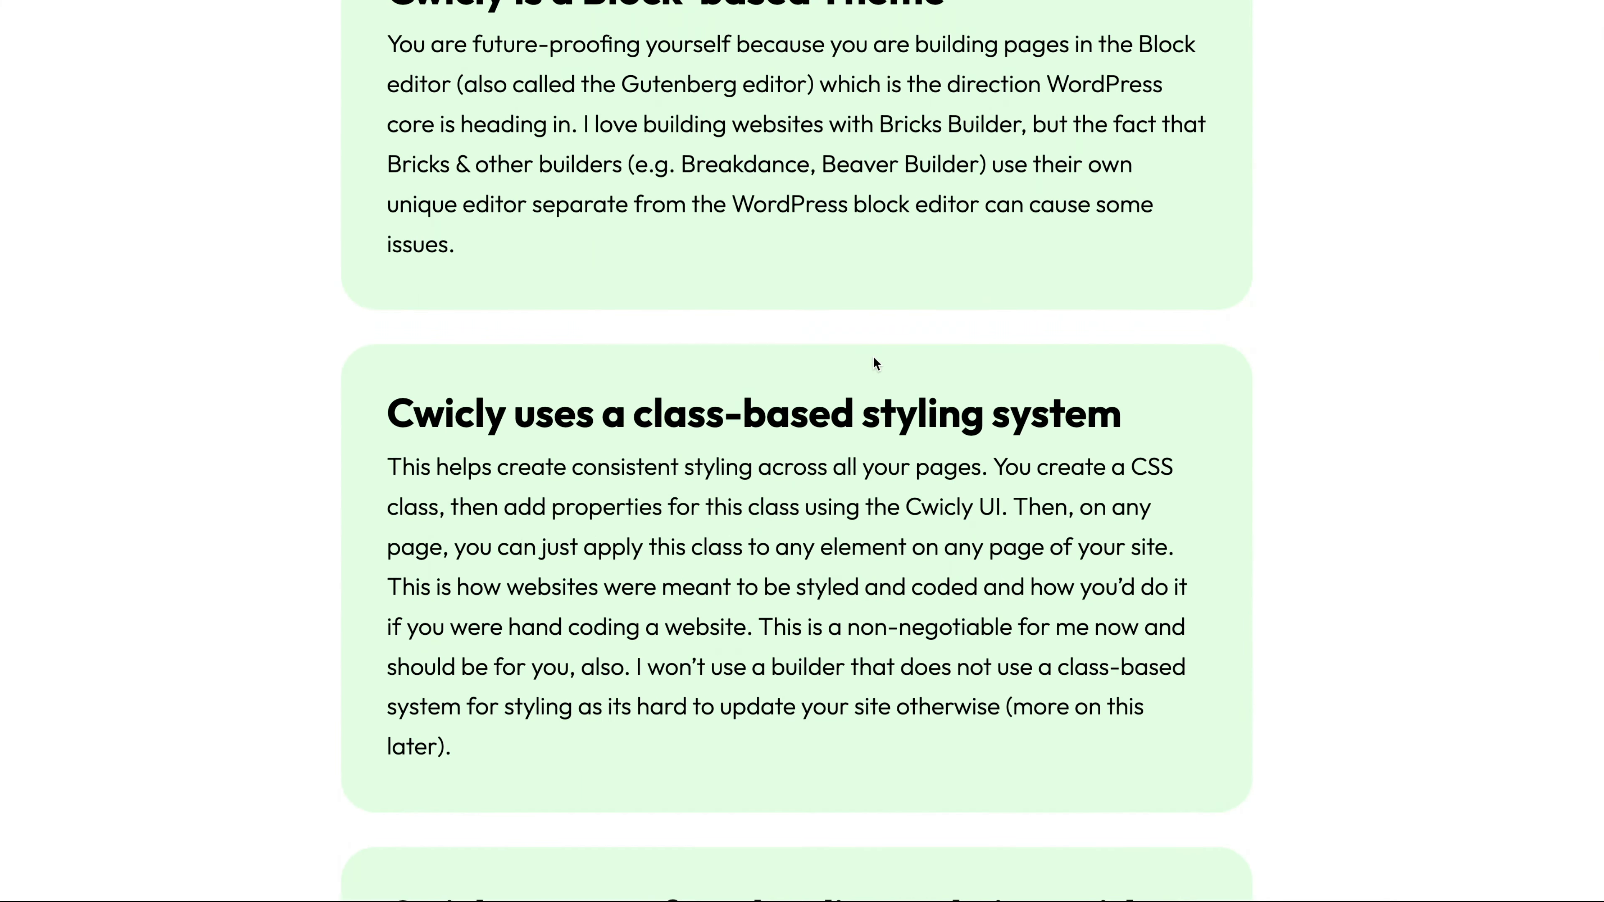
{"action": "scroll", "coordinate": [873, 363], "scroll_direction": "up", "scroll_amount": 8}
{"action": "left_click_drag", "start_coordinate": [344, 142], "coordinate": [666, 142]}
{"action": "left_click_drag", "start_coordinate": [377, 234], "coordinate": [509, 275]}
{"action": "scroll", "coordinate": [512, 316], "scroll_direction": "down", "scroll_amount": 3}
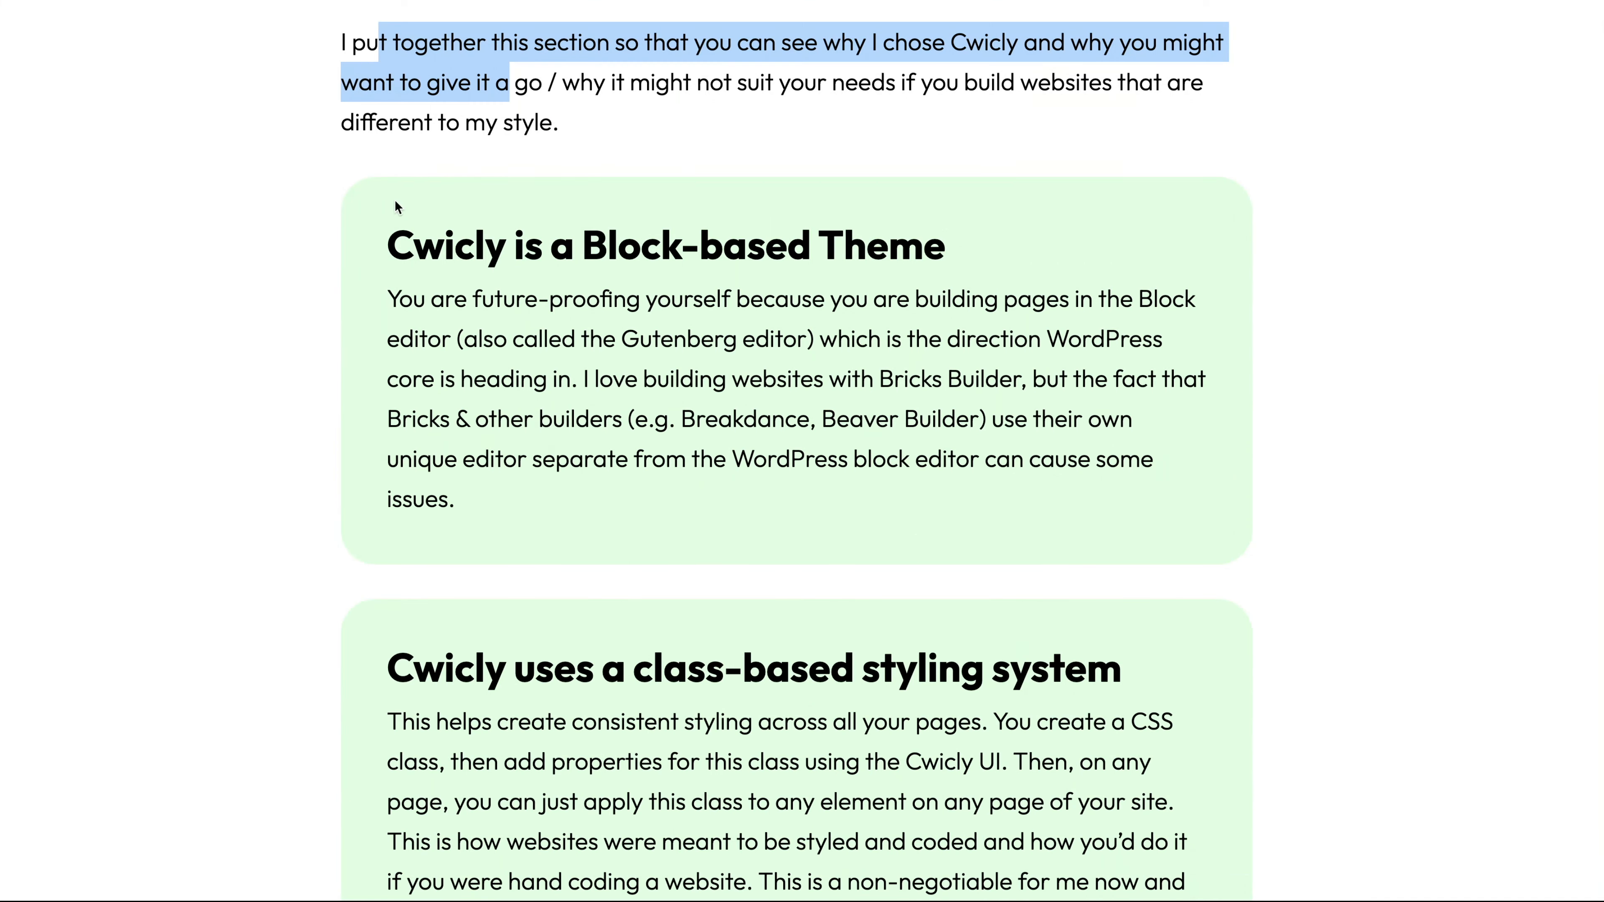
{"action": "left_click_drag", "start_coordinate": [450, 196], "coordinate": [840, 416]}
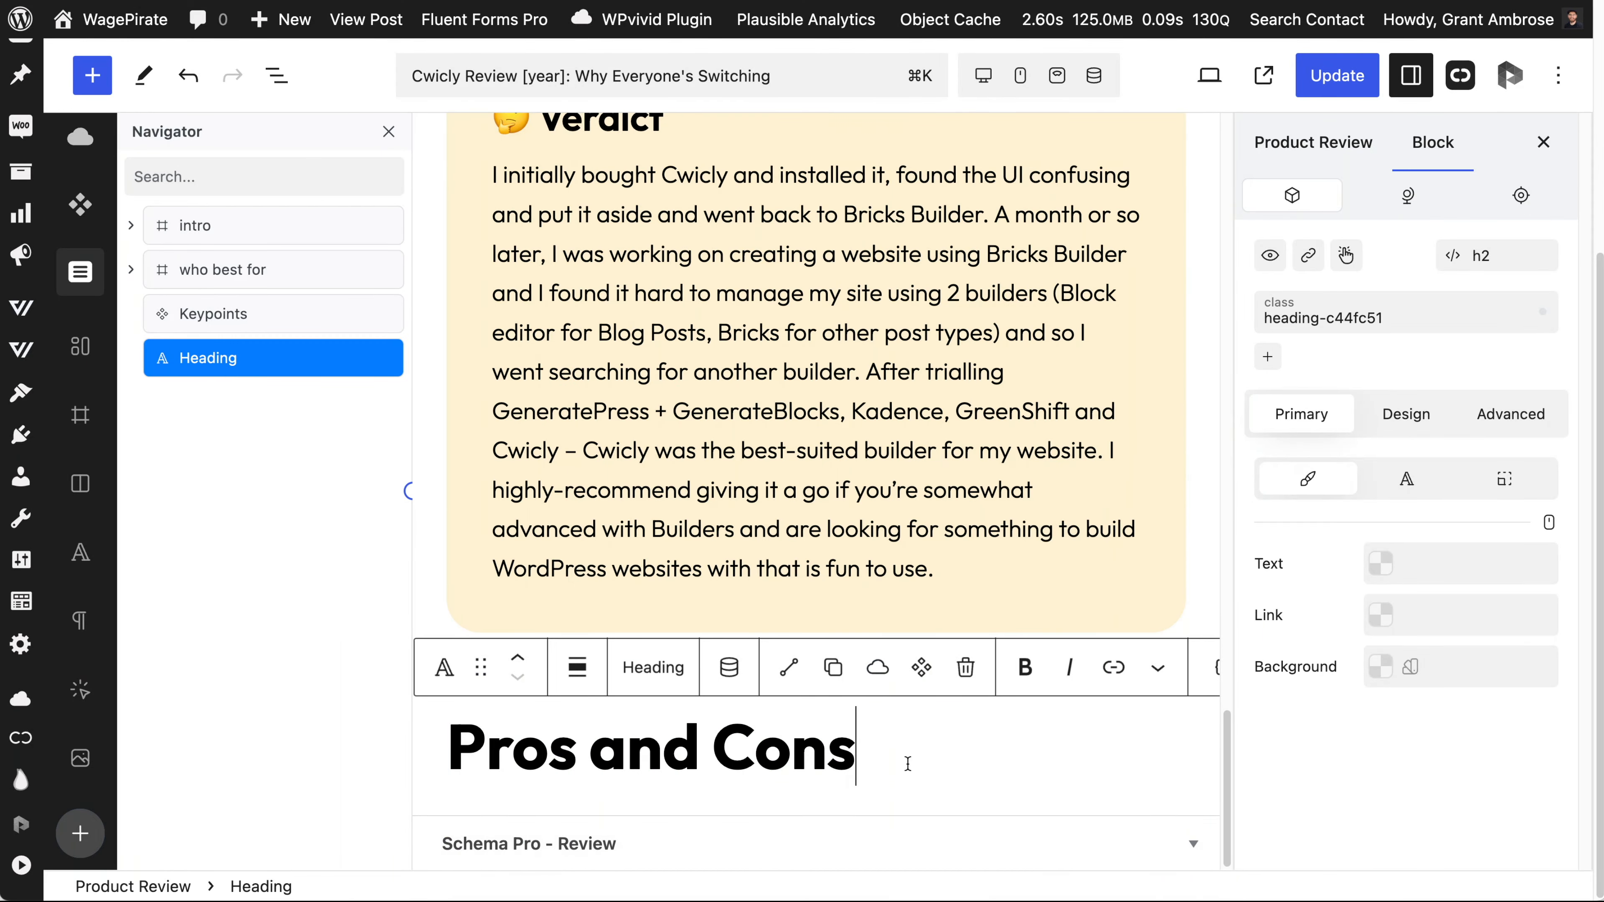
Insert a paragraph reading "fasdfsdsadfsadfsdafsadfasd" below the Pros and Cons heading in the review editor.
{"action": "left_click", "coordinate": [838, 803]}
{"action": "left_click", "coordinate": [816, 752]}
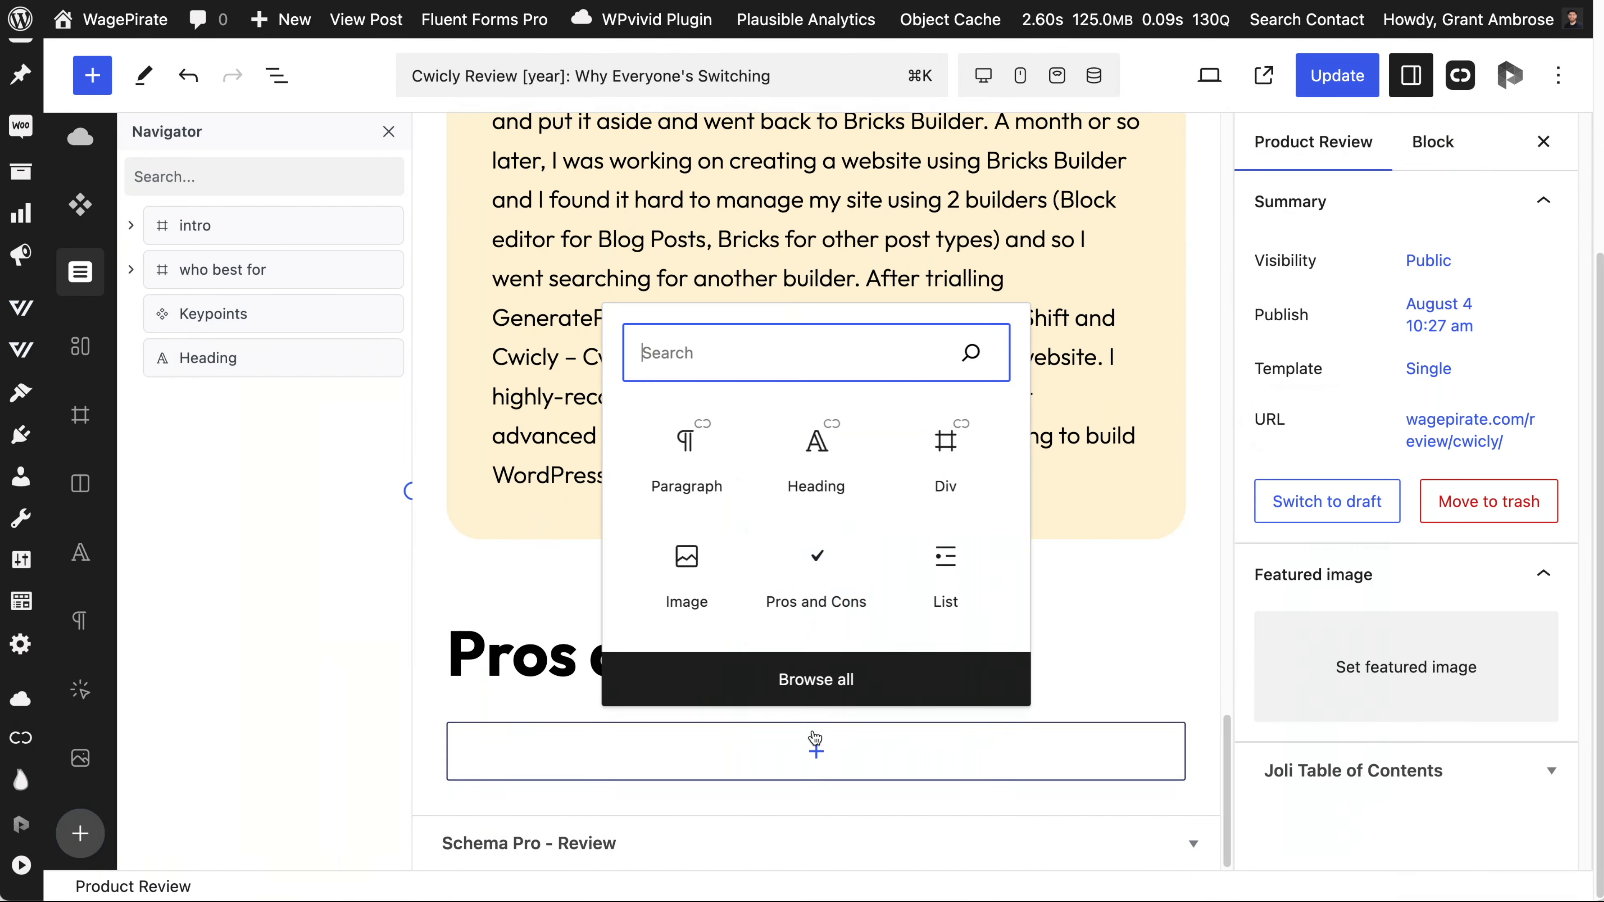
{"action": "left_click", "coordinate": [686, 455]}
{"action": "type", "text": "fasdfsdsa"}
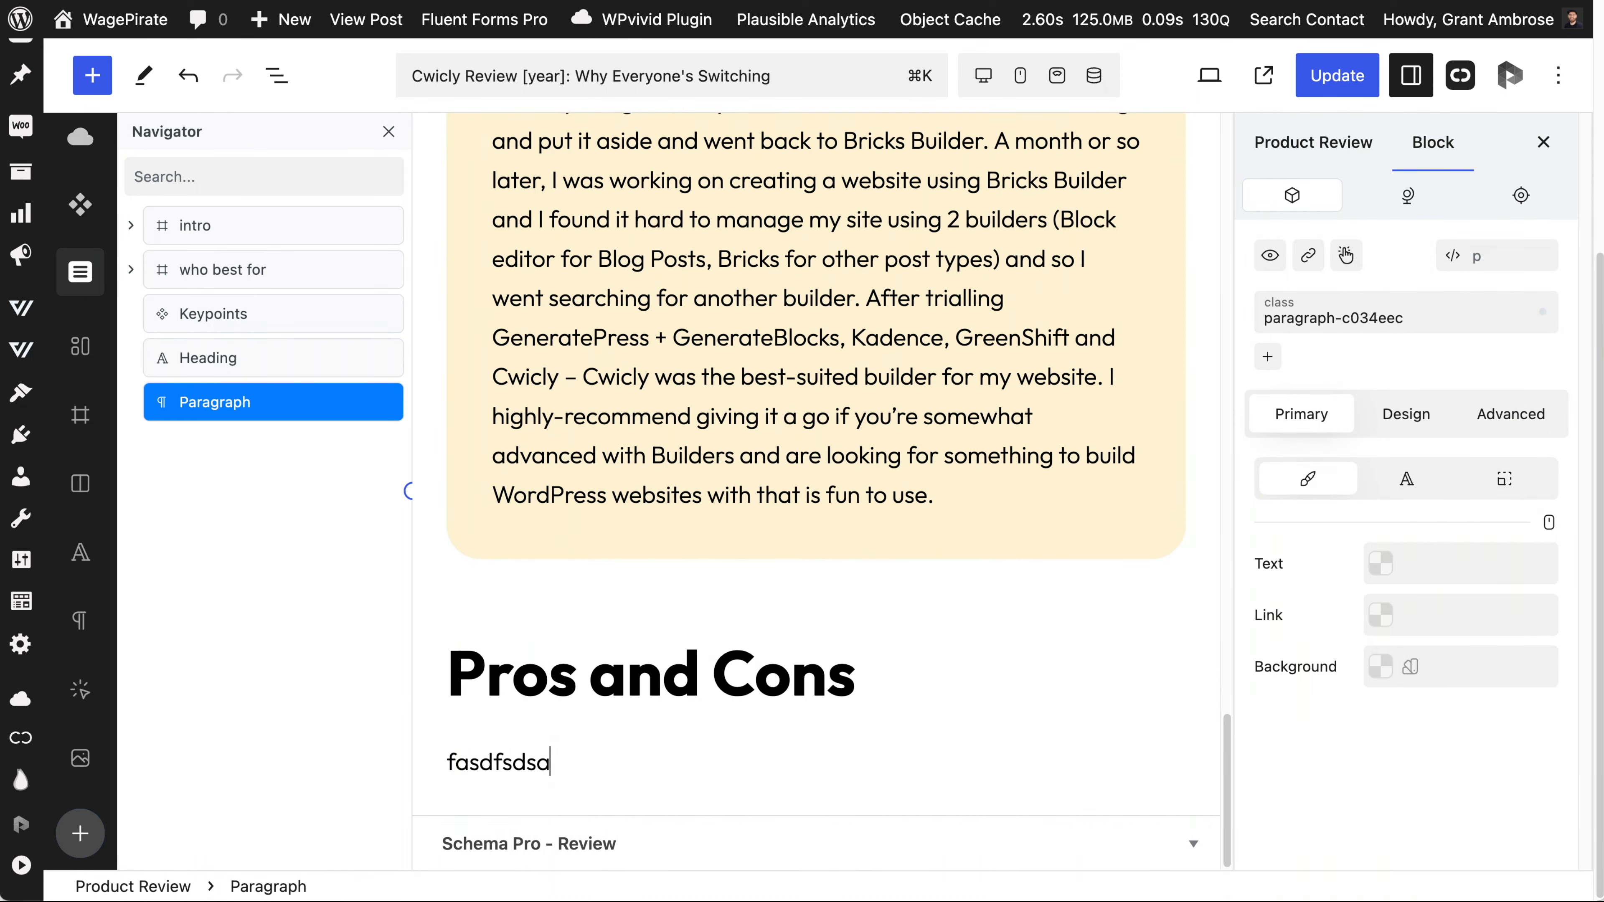
{"action": "type", "text": "dfsadfsdafsadfasd"}
Add a Div below the paragraph and insert an h3 heading reading "fdsafdsafsad" inside it.
{"action": "key", "text": "Return"}
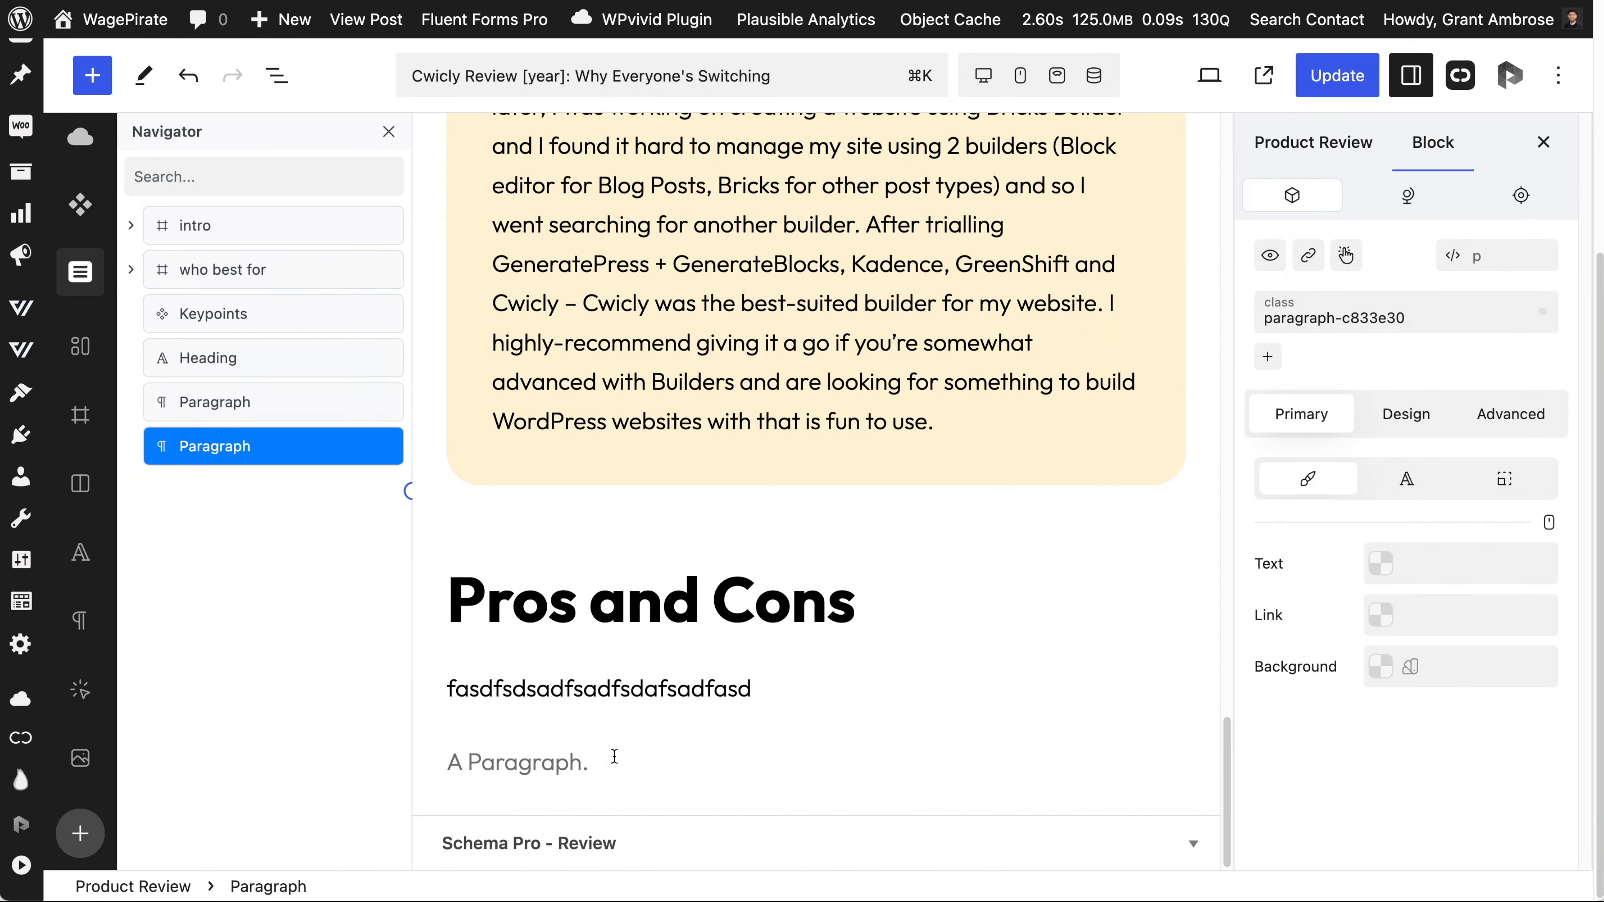
{"action": "type", "text": "/div"}
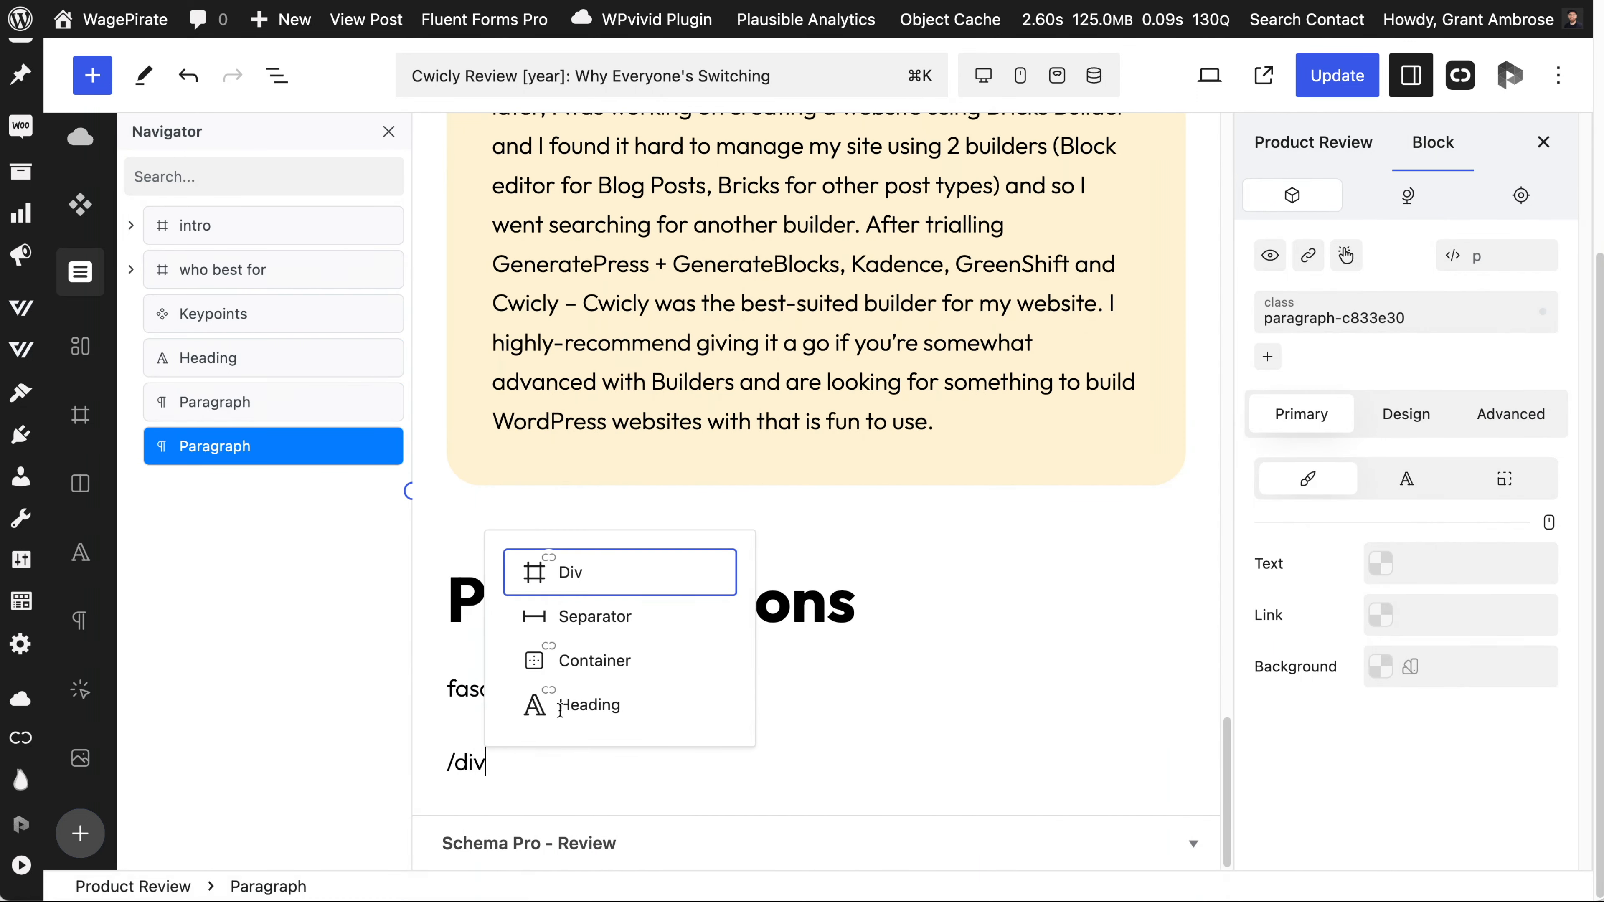
{"action": "left_click", "coordinate": [562, 572]}
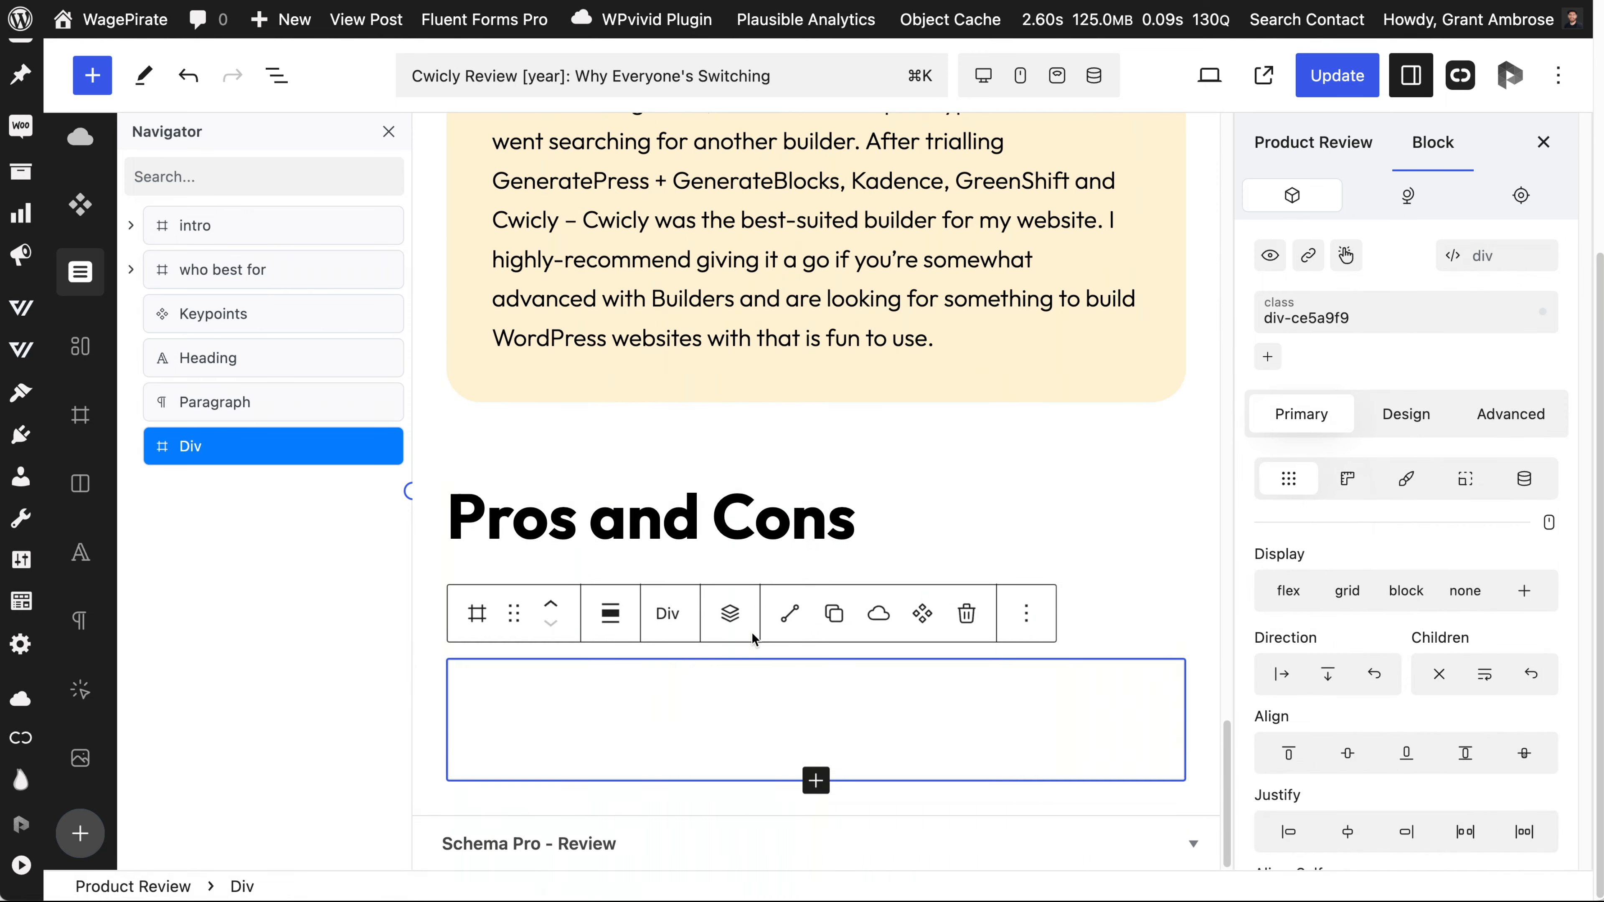
{"action": "left_click", "coordinate": [731, 613]}
{"action": "type", "text": "head"}
{"action": "left_click", "coordinate": [593, 797]}
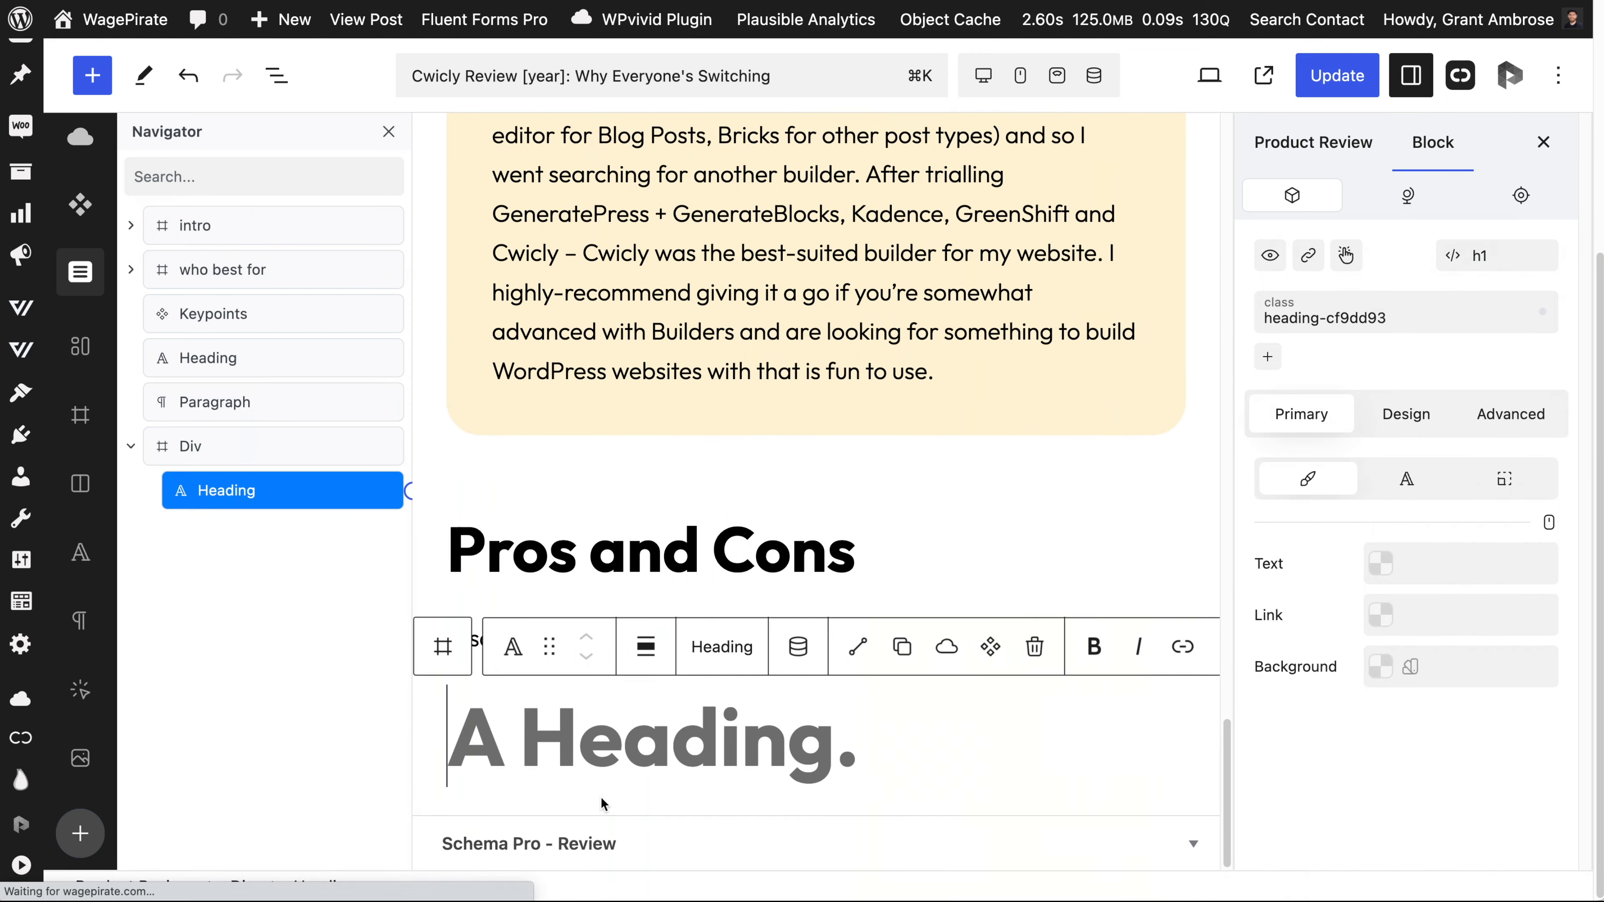
{"action": "type", "text": "fdsafdsafsad"}
{"action": "left_click", "coordinate": [1496, 255]}
{"action": "left_click", "coordinate": [1499, 398]}
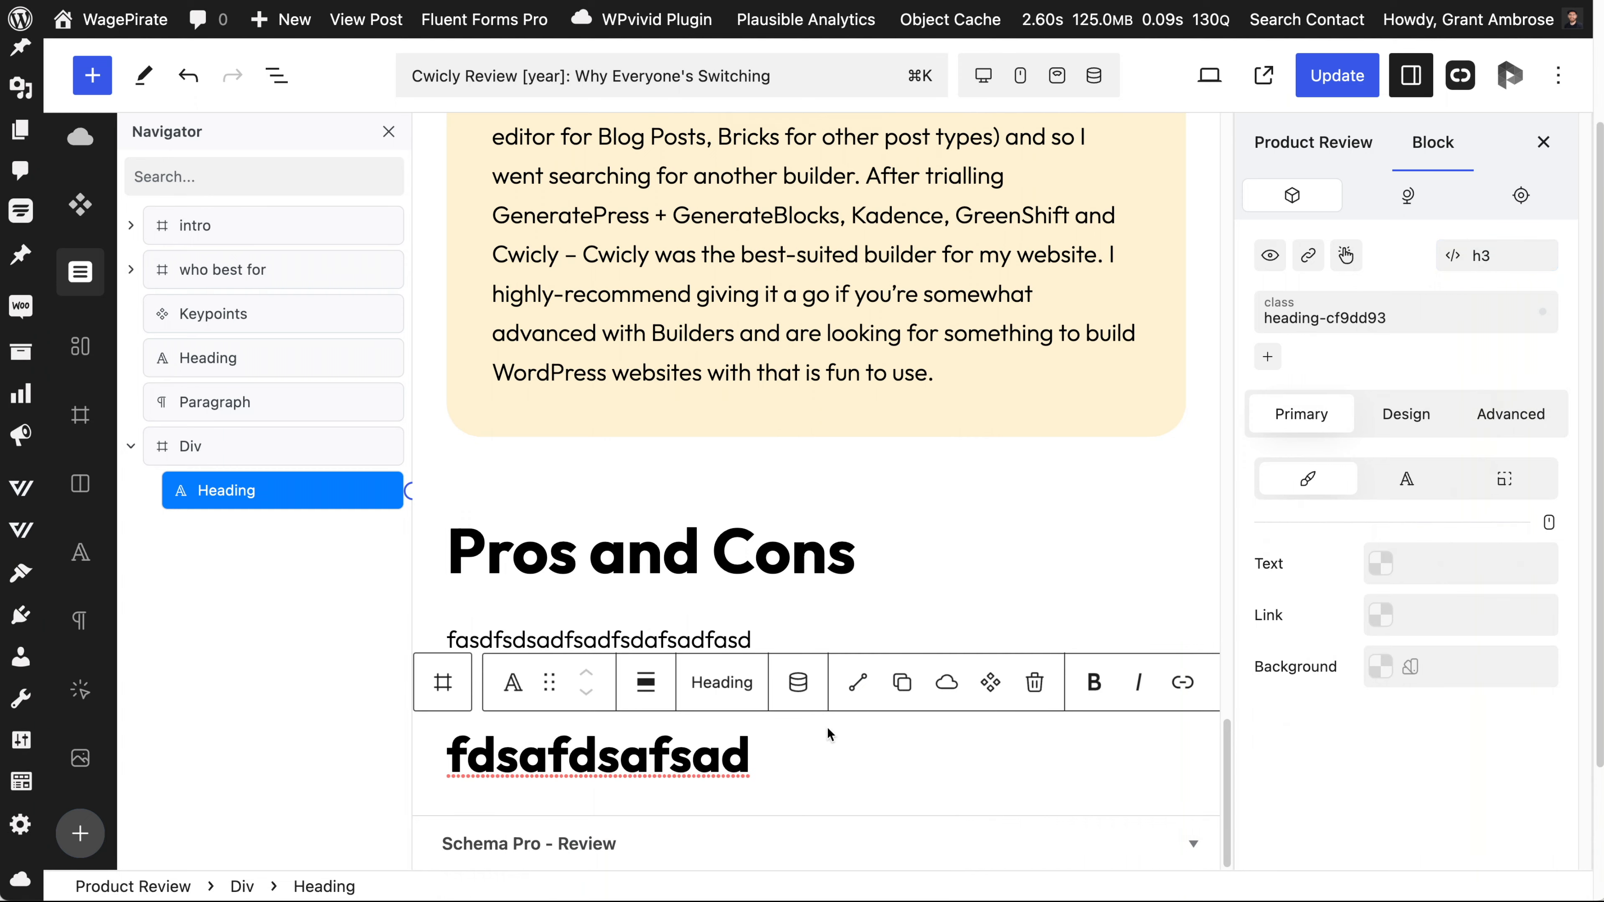
Insert a paragraph reading "fsadfsdfsa gdfsg dsf gsdfg dsfgsdf" inside the Div, below its heading.
{"action": "left_click", "coordinate": [646, 793]}
{"action": "scroll", "coordinate": [647, 791], "scroll_direction": "down", "scroll_amount": 2}
{"action": "right_click", "coordinate": [224, 450]}
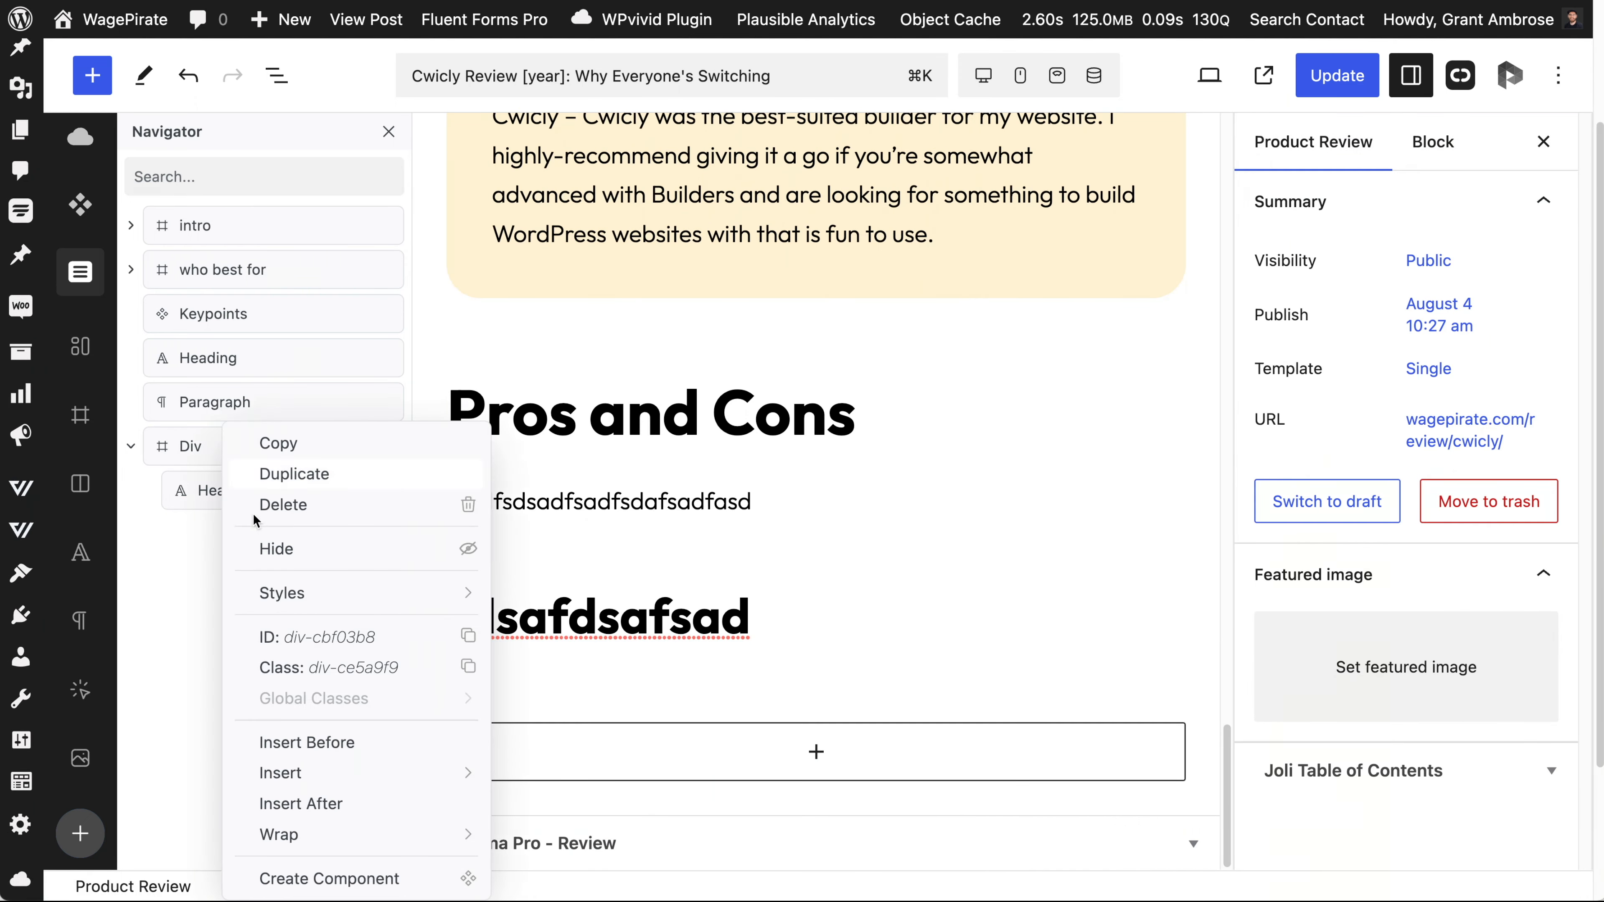
{"action": "mouse_move", "coordinate": [318, 783]}
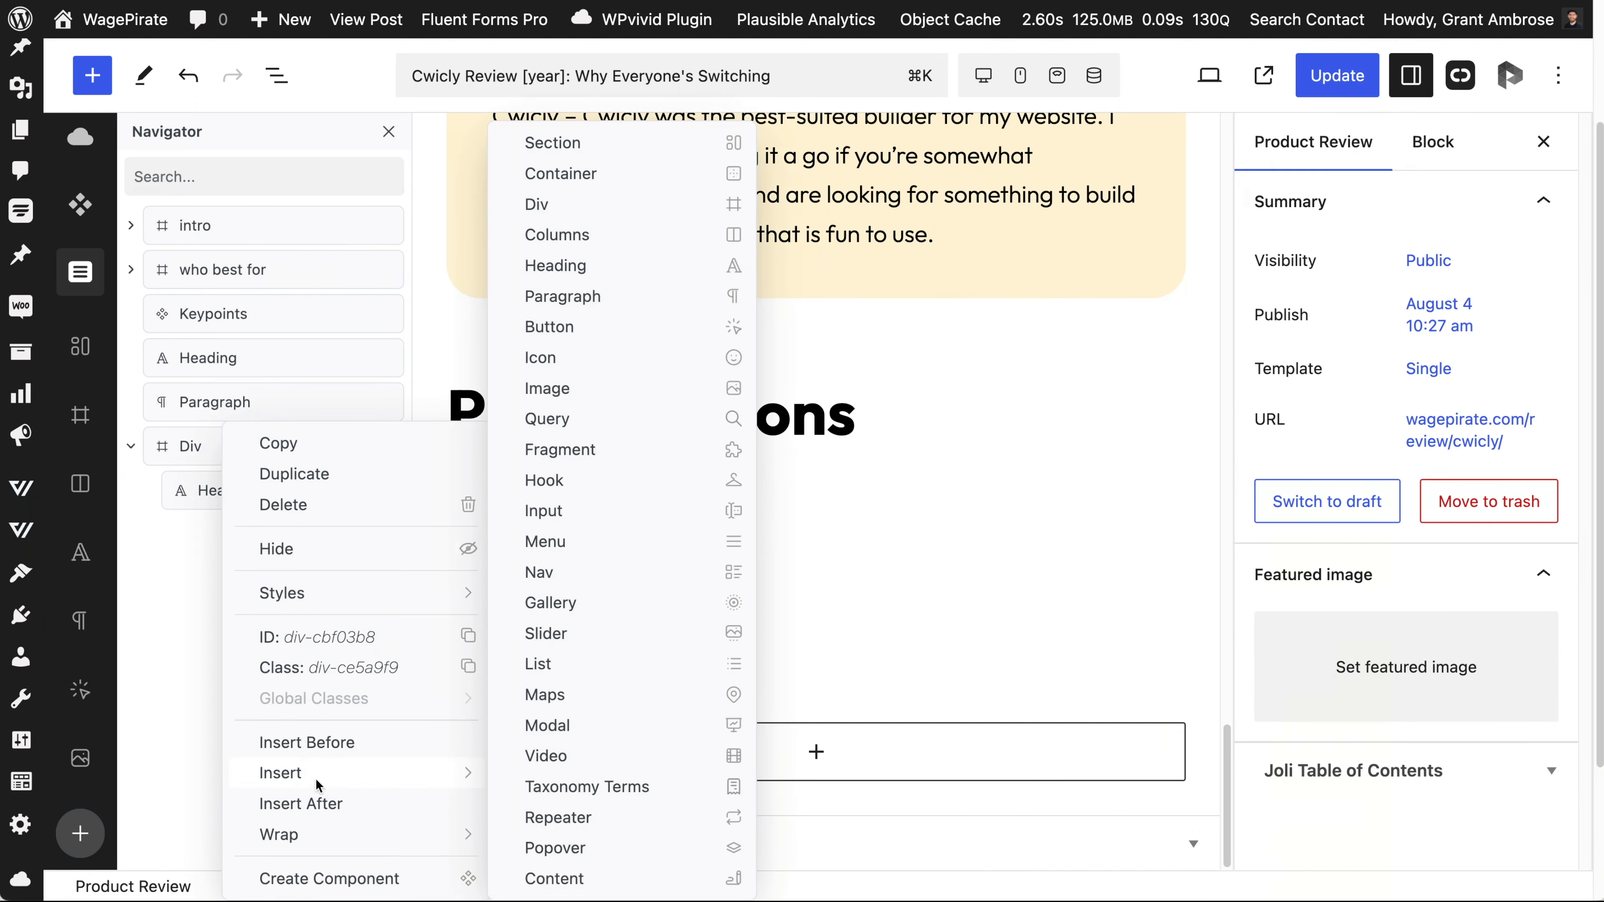
{"action": "left_click", "coordinate": [599, 298]}
{"action": "type", "text": "fsadfsdfsa"}
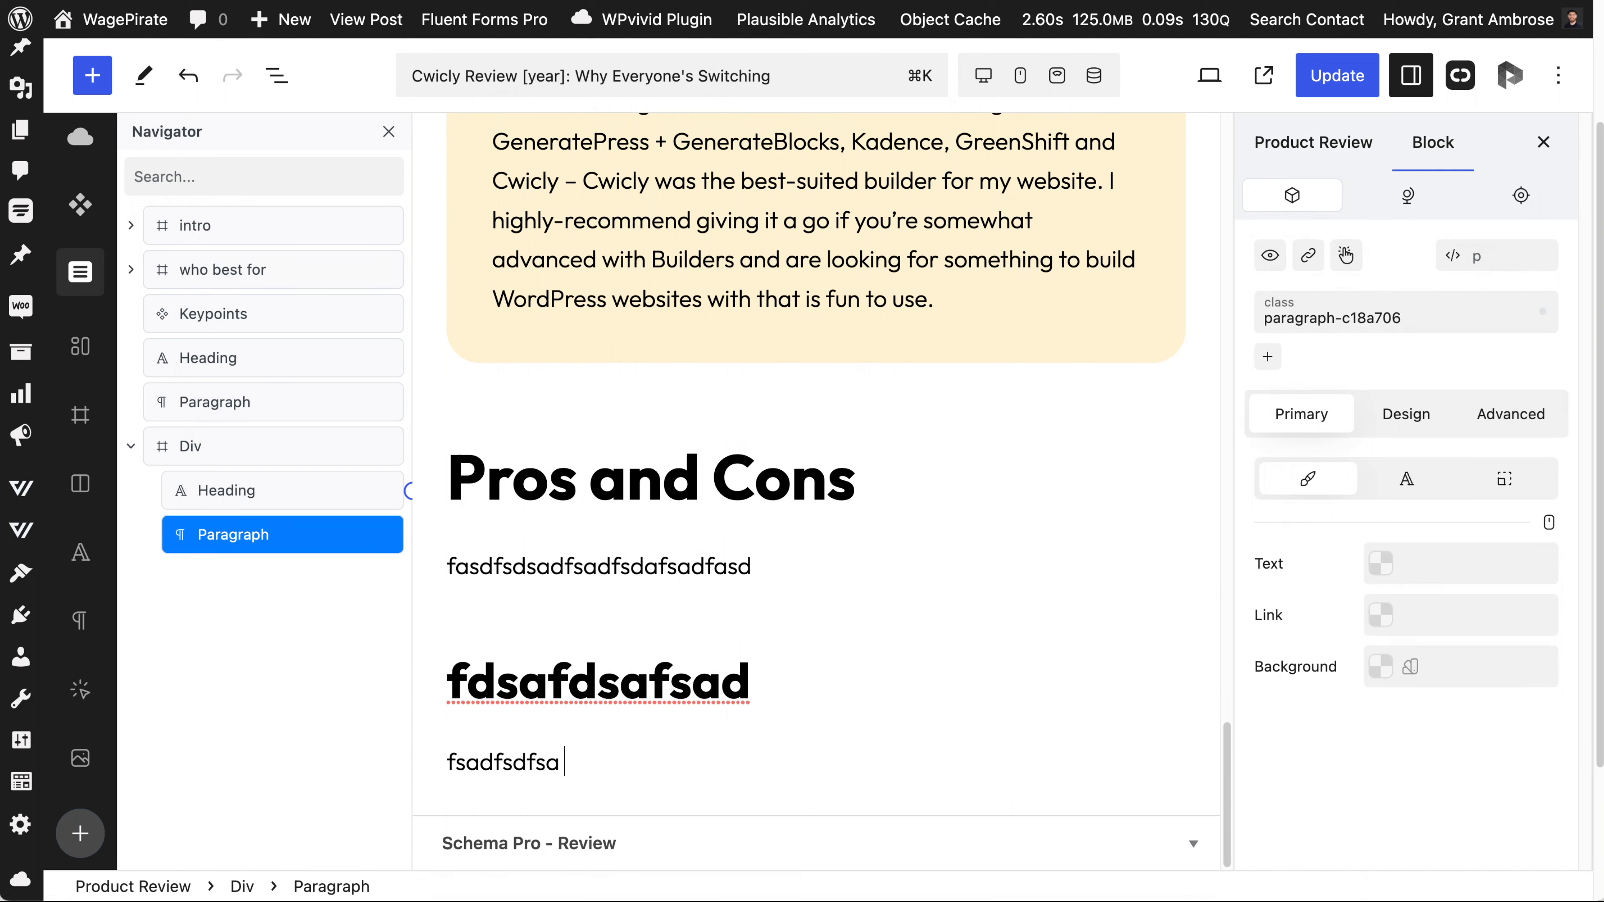
{"action": "type", "text": " gdfsg dsf gsdfg dsfgsdf"}
Rename the Div as "pro" and assign it a new global class named "pro".
{"action": "left_click", "coordinate": [203, 447]}
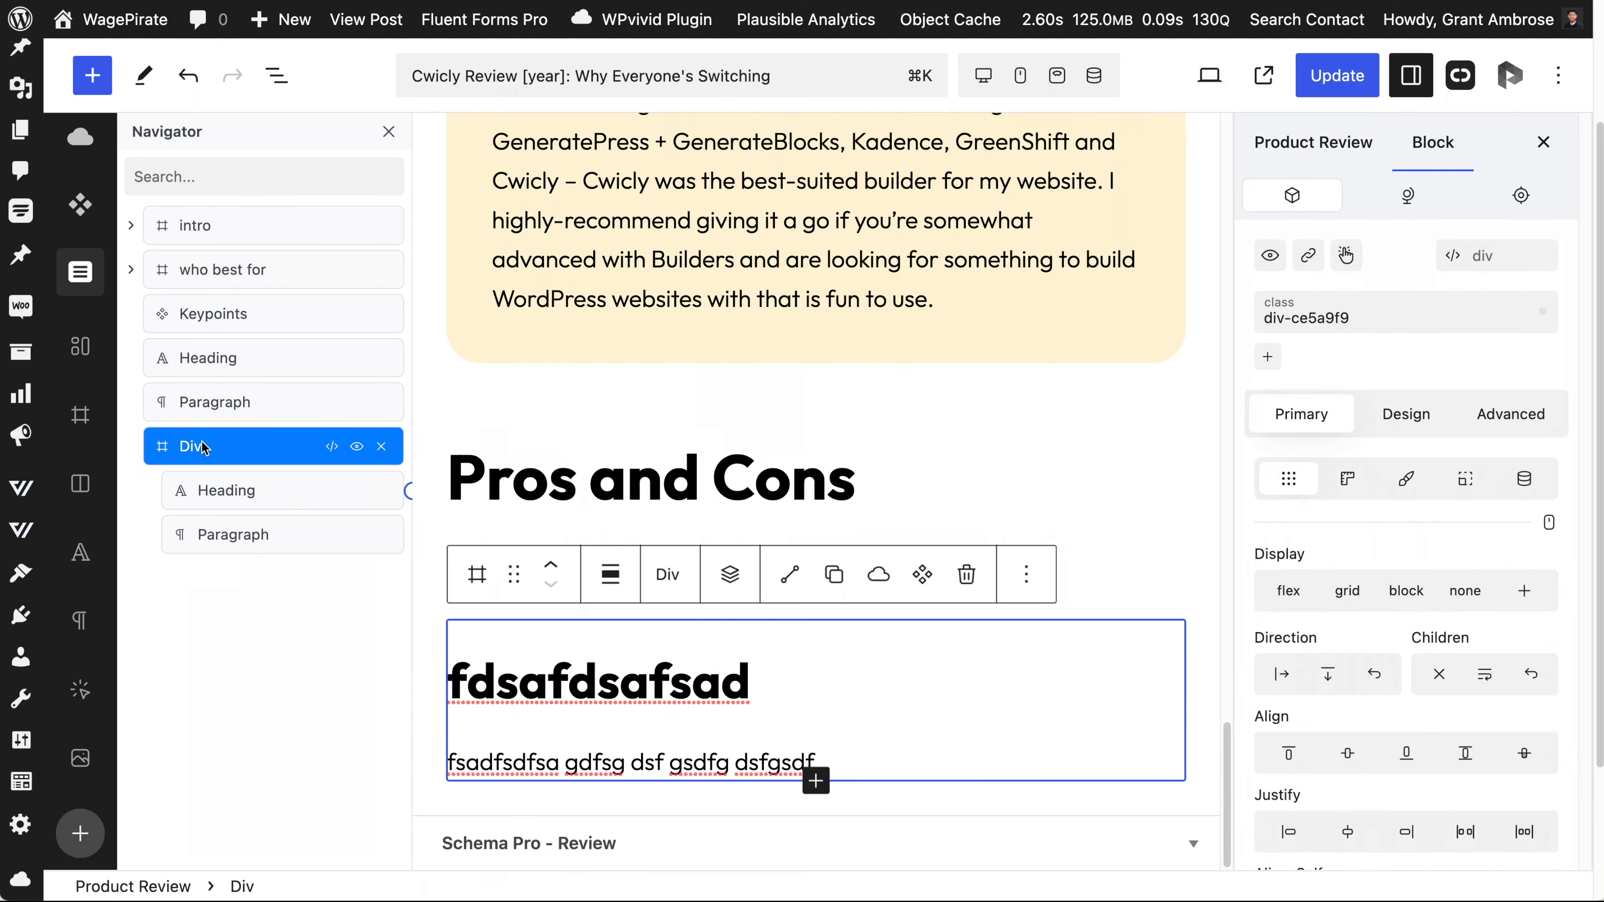
{"action": "double_click", "coordinate": [220, 453]}
{"action": "type", "text": "pro"}
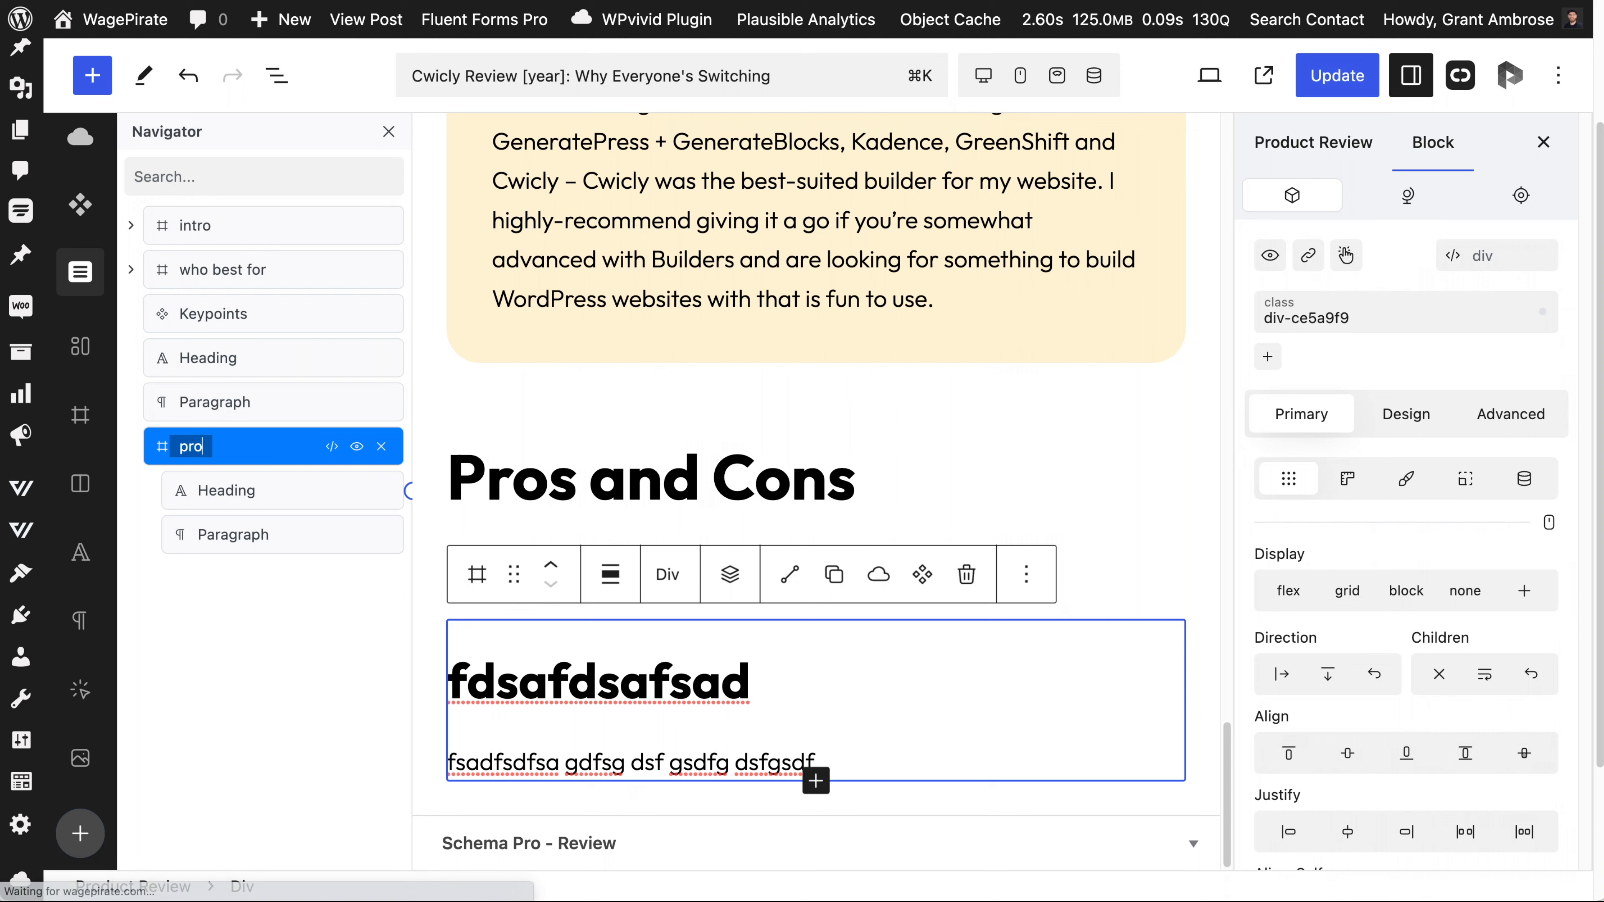
{"action": "key", "text": "Return"}
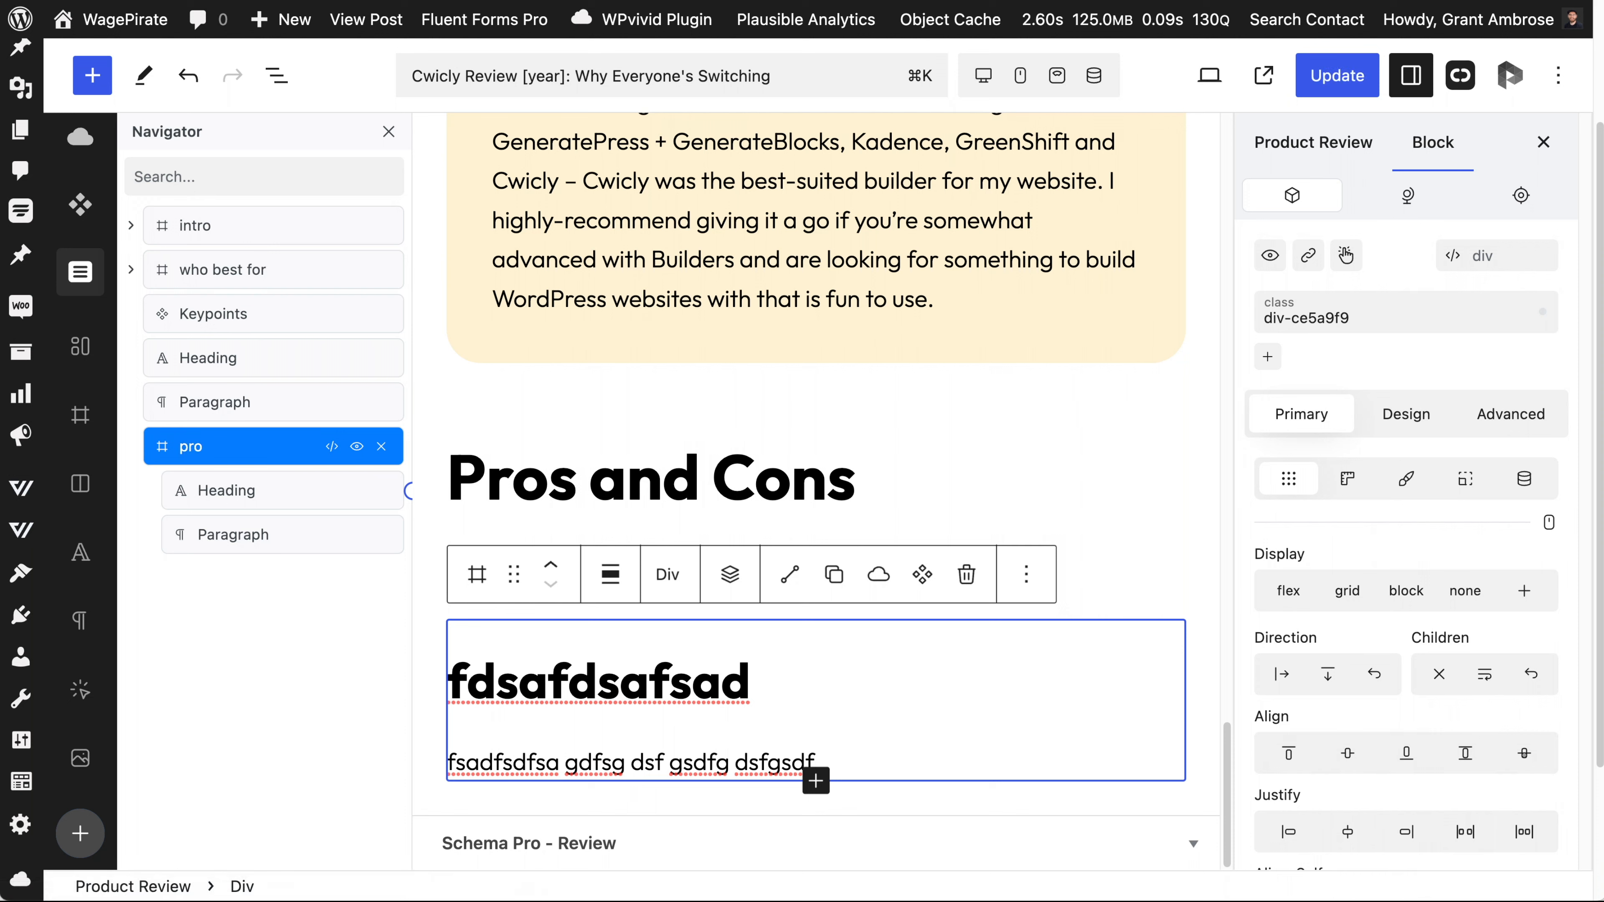
{"action": "left_click", "coordinate": [1260, 358]}
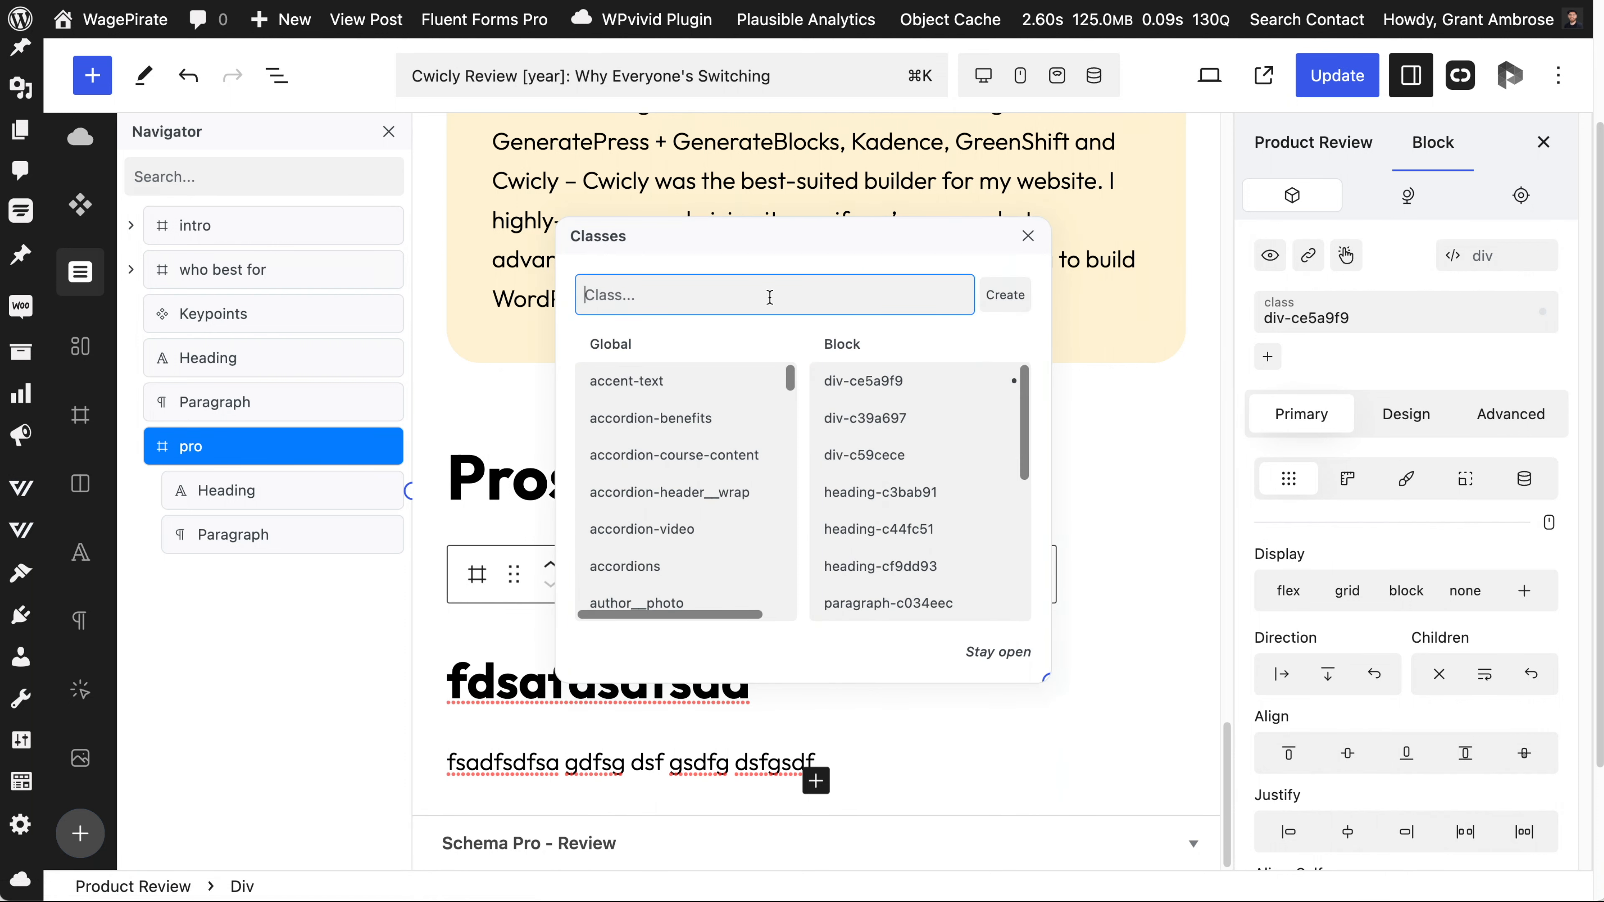
{"action": "type", "text": "pro"}
{"action": "key", "text": "Return"}
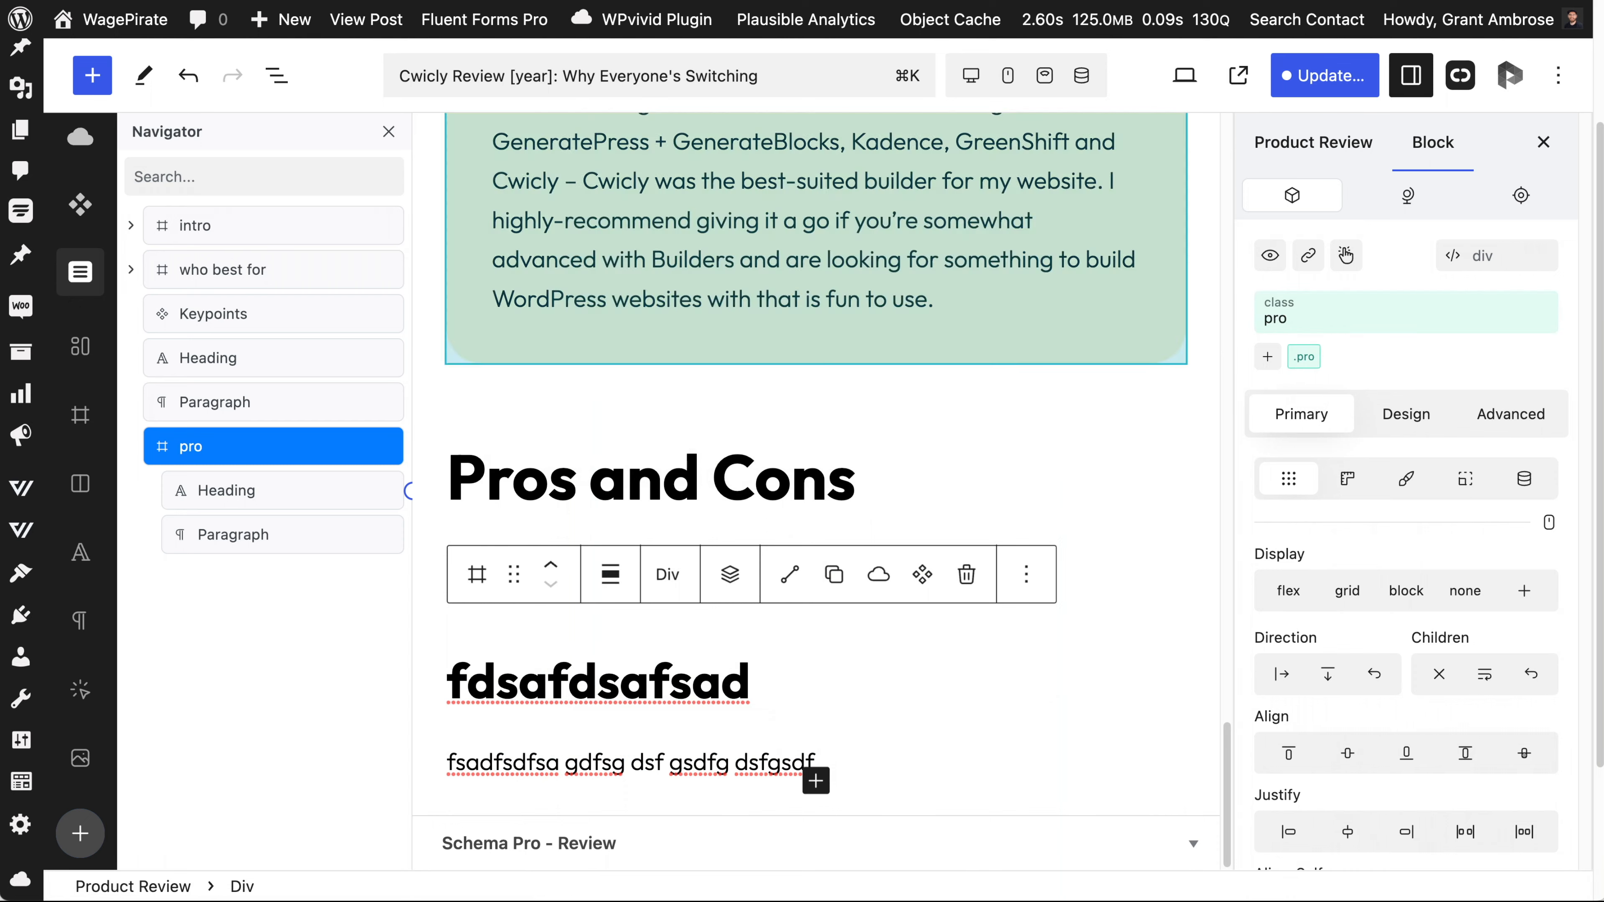
Create the global class "pro__heading" on the heading inside the pro Div.
{"action": "left_click", "coordinate": [257, 495]}
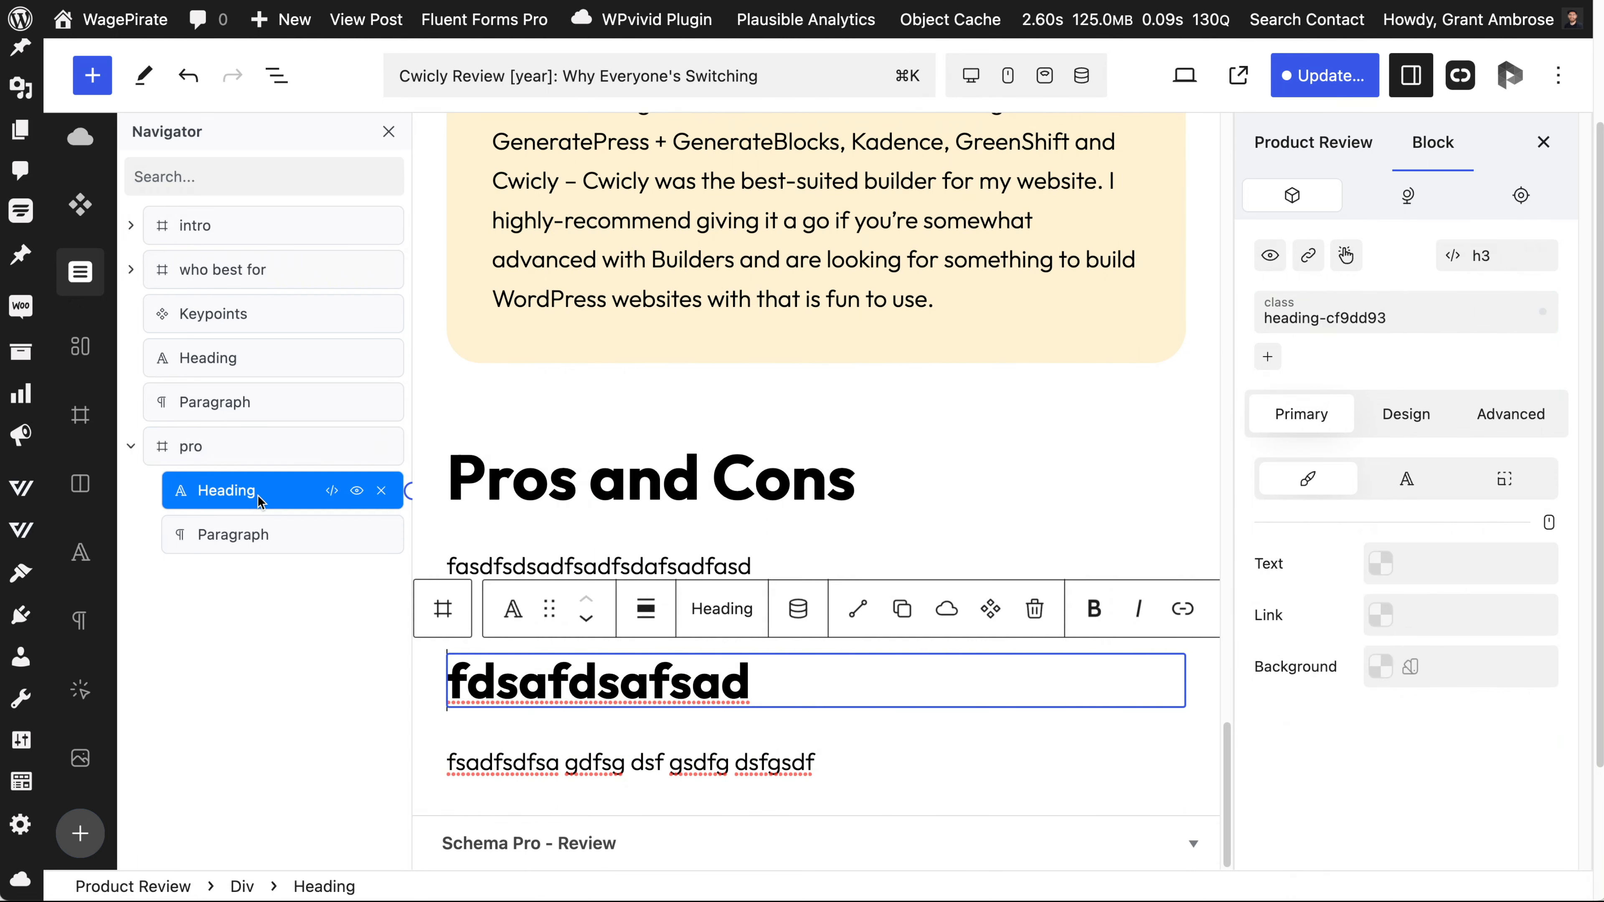
{"action": "left_click", "coordinate": [1262, 361]}
{"action": "type", "text": "pro__"}
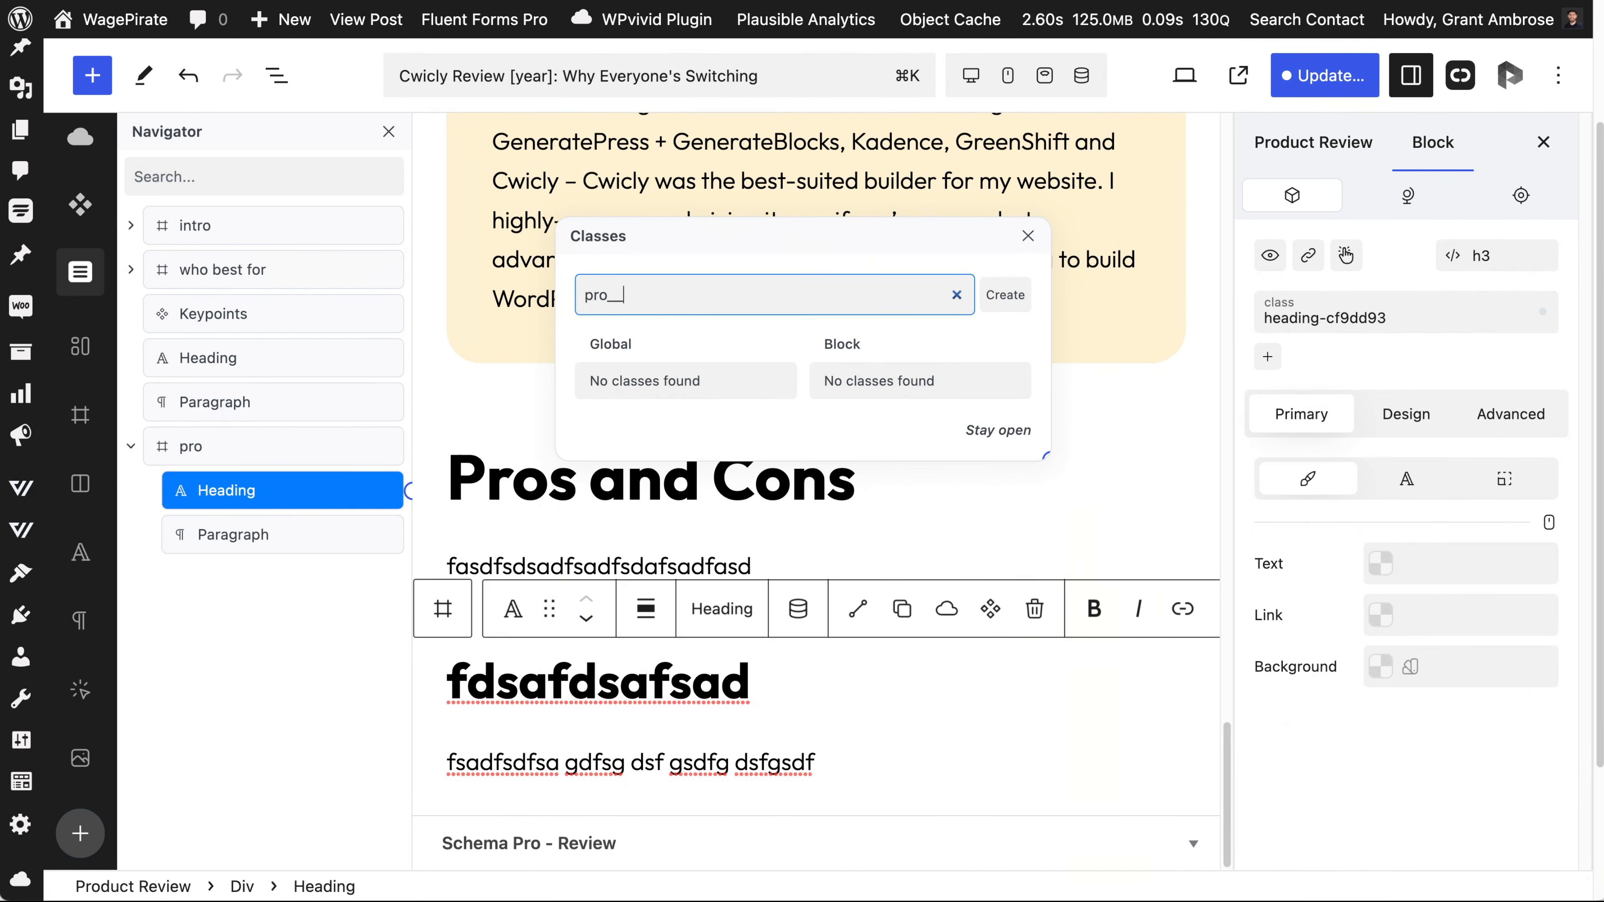
{"action": "type", "text": "heading"}
{"action": "key", "text": "super+a"}
{"action": "key", "text": "Return"}
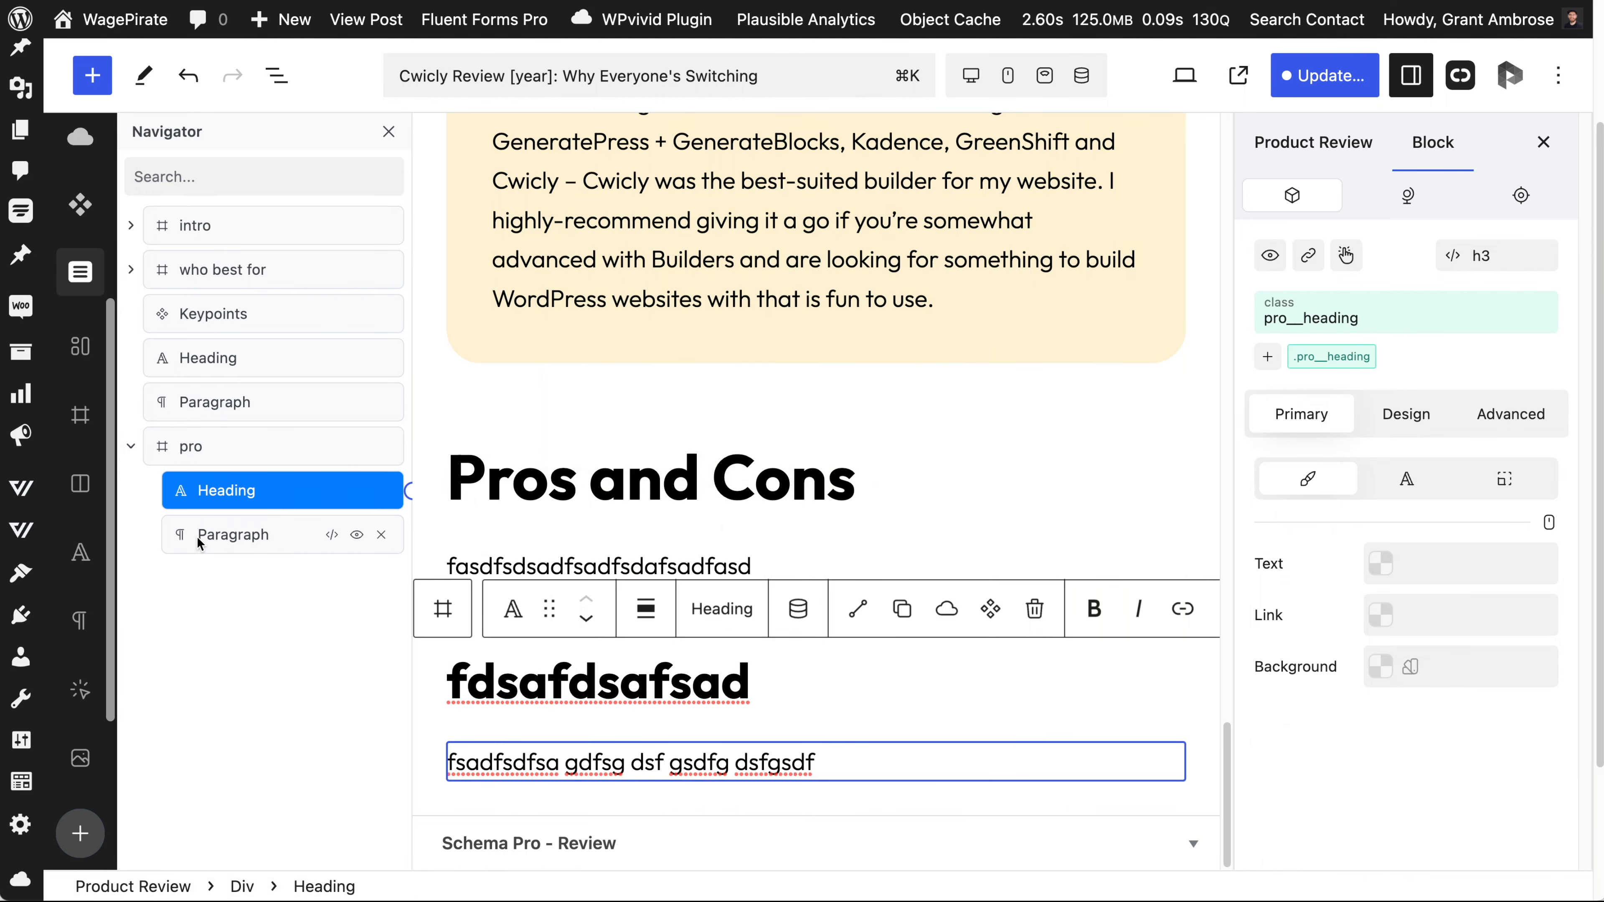
Create the global class "pro__text" on the paragraph inside the pro Div.
{"action": "left_click", "coordinate": [198, 536]}
{"action": "left_click", "coordinate": [1268, 359]}
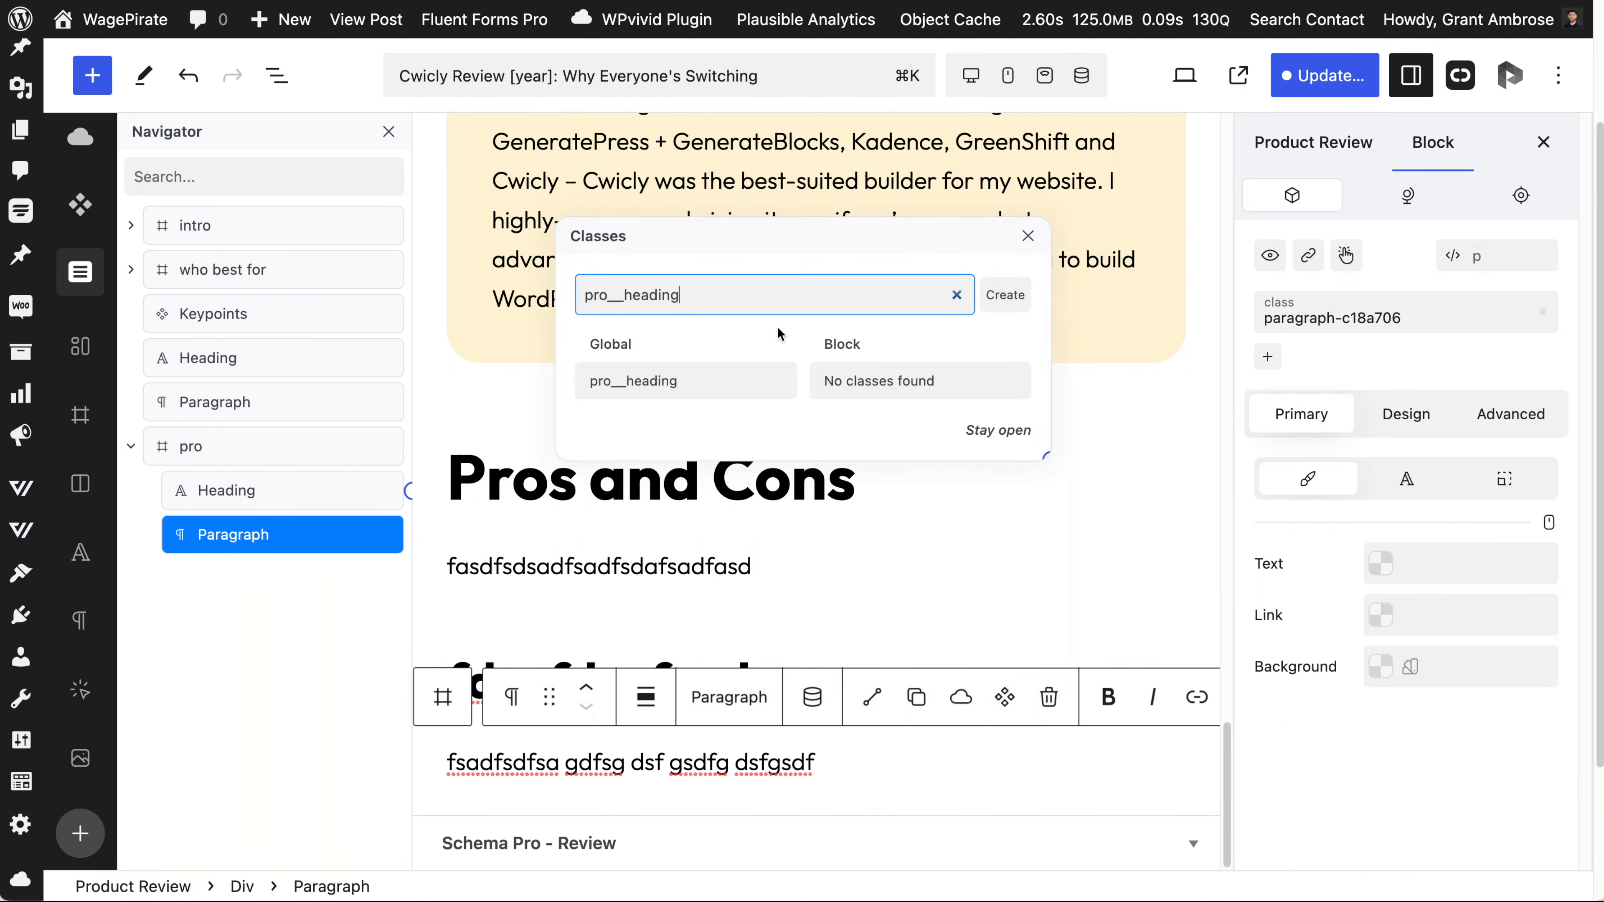
{"action": "left_click_drag", "start_coordinate": [625, 295], "coordinate": [682, 295]}
{"action": "type", "text": "text"}
{"action": "key", "text": "Return"}
Set the background colour of the pro Div's "pro" class to #E4FFE4.
{"action": "left_click", "coordinate": [252, 449]}
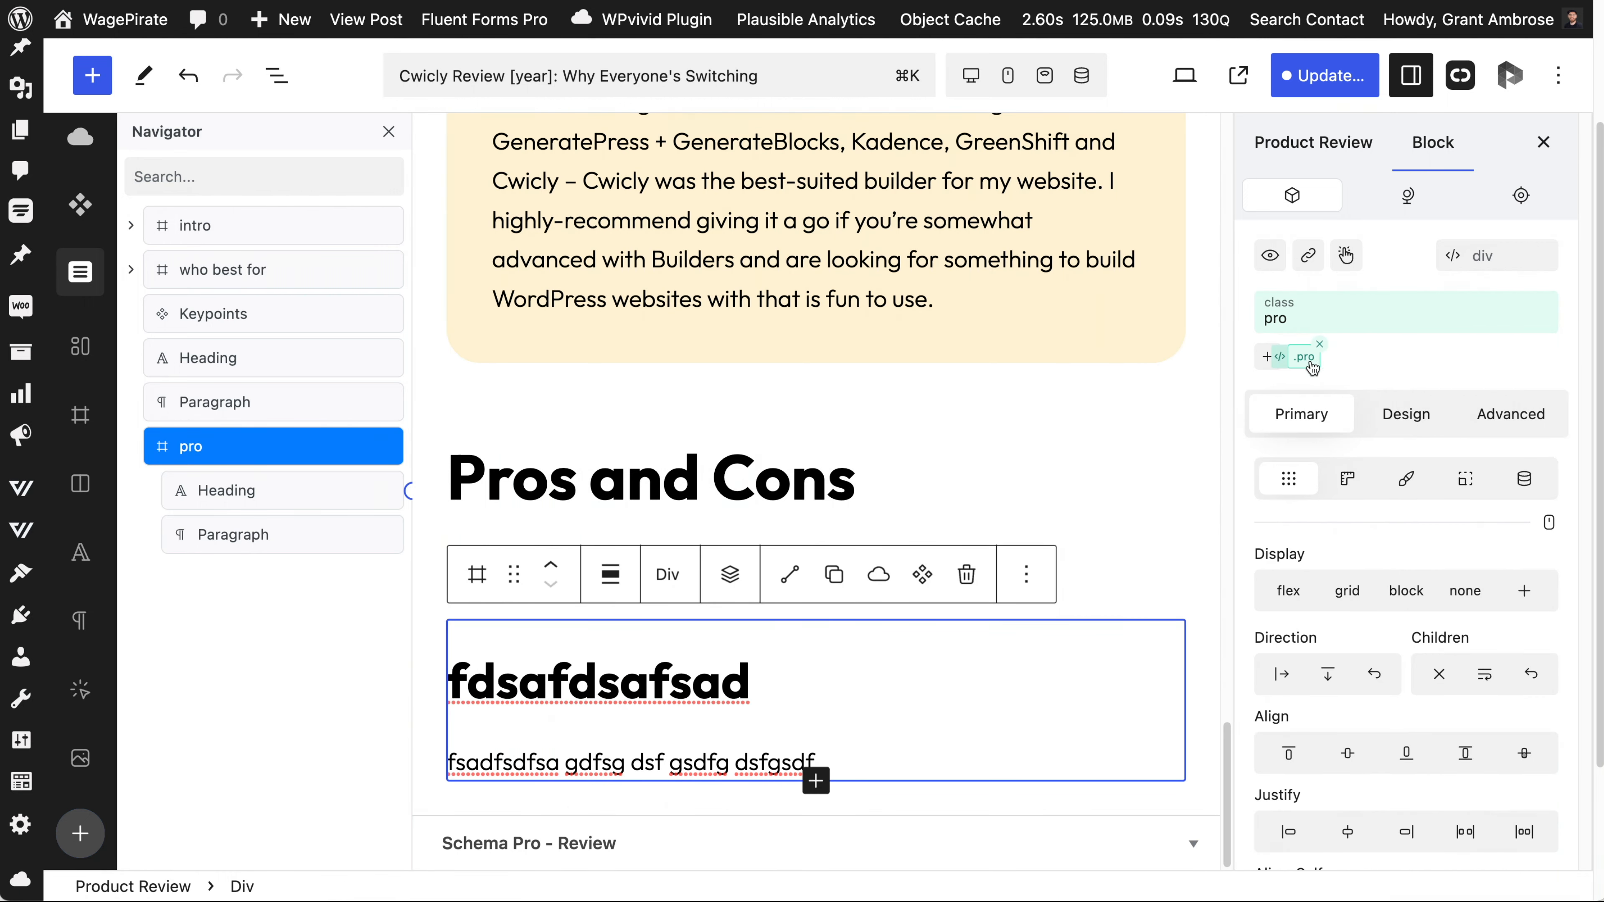
{"action": "left_click", "coordinate": [1407, 419]}
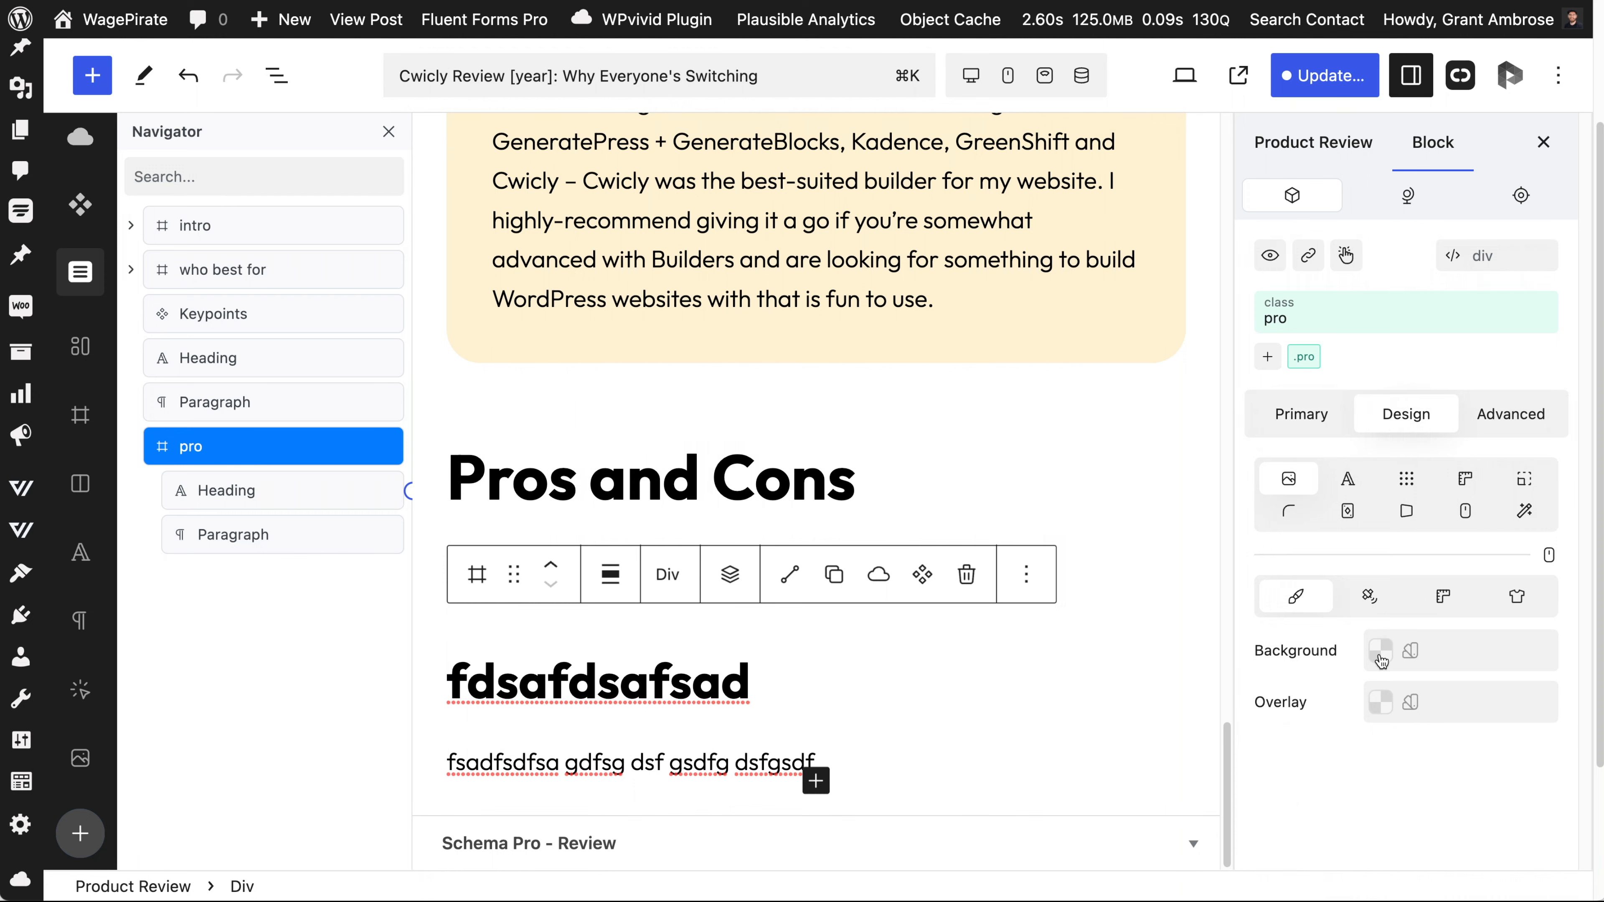
{"action": "left_click", "coordinate": [1380, 651]}
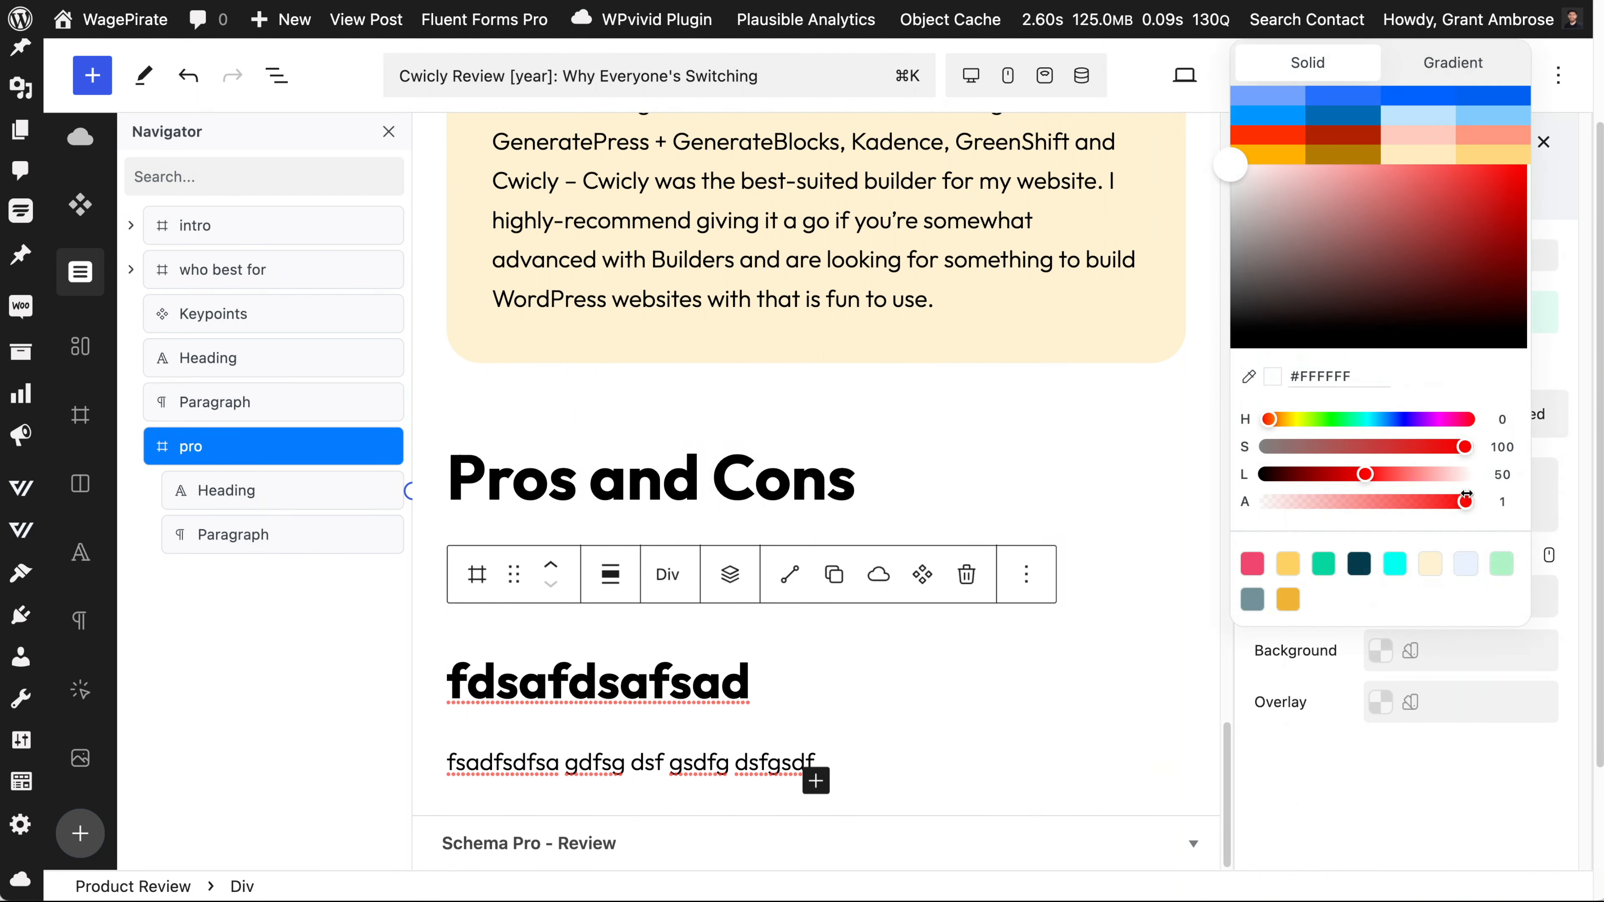
{"action": "triple_click", "coordinate": [1333, 376]}
{"action": "type", "text": "#E4FFE4"}
{"action": "key", "text": "Return"}
{"action": "left_click", "coordinate": [1408, 762]}
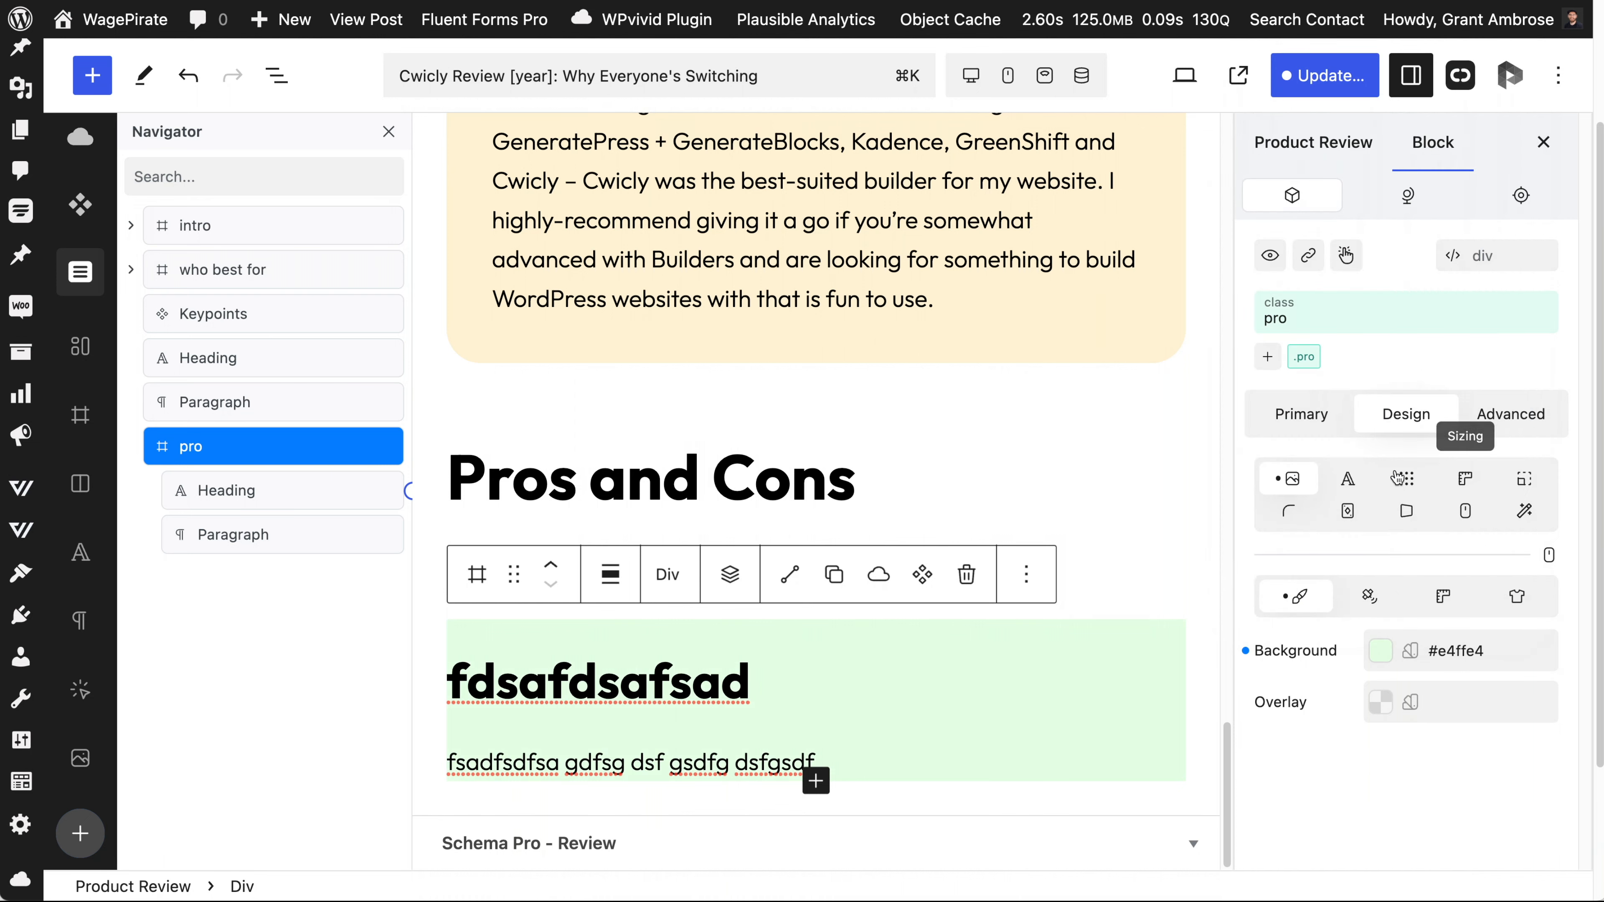
Set the padding of the "pro" class to var(--size-l) on all four sides.
{"action": "left_click", "coordinate": [1521, 480]}
{"action": "scroll", "coordinate": [1389, 600], "scroll_direction": "down", "scroll_amount": 1}
{"action": "left_click", "coordinate": [1301, 642]}
{"action": "type", "text": "var()--size-l"}
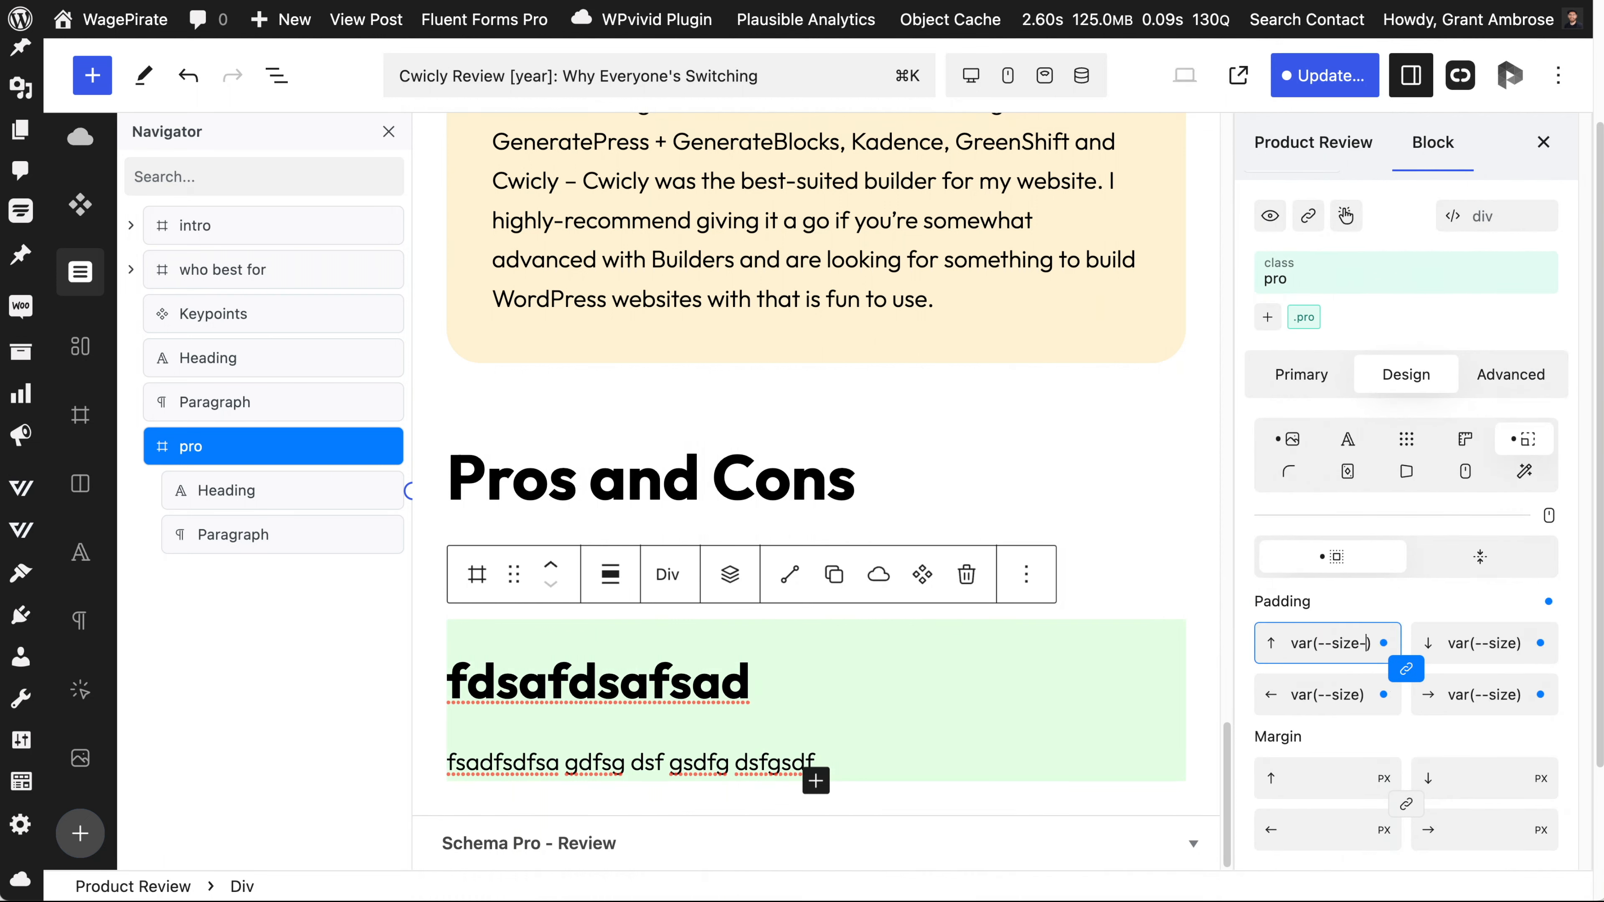
{"action": "scroll", "coordinate": [1004, 695], "scroll_direction": "down", "scroll_amount": 2}
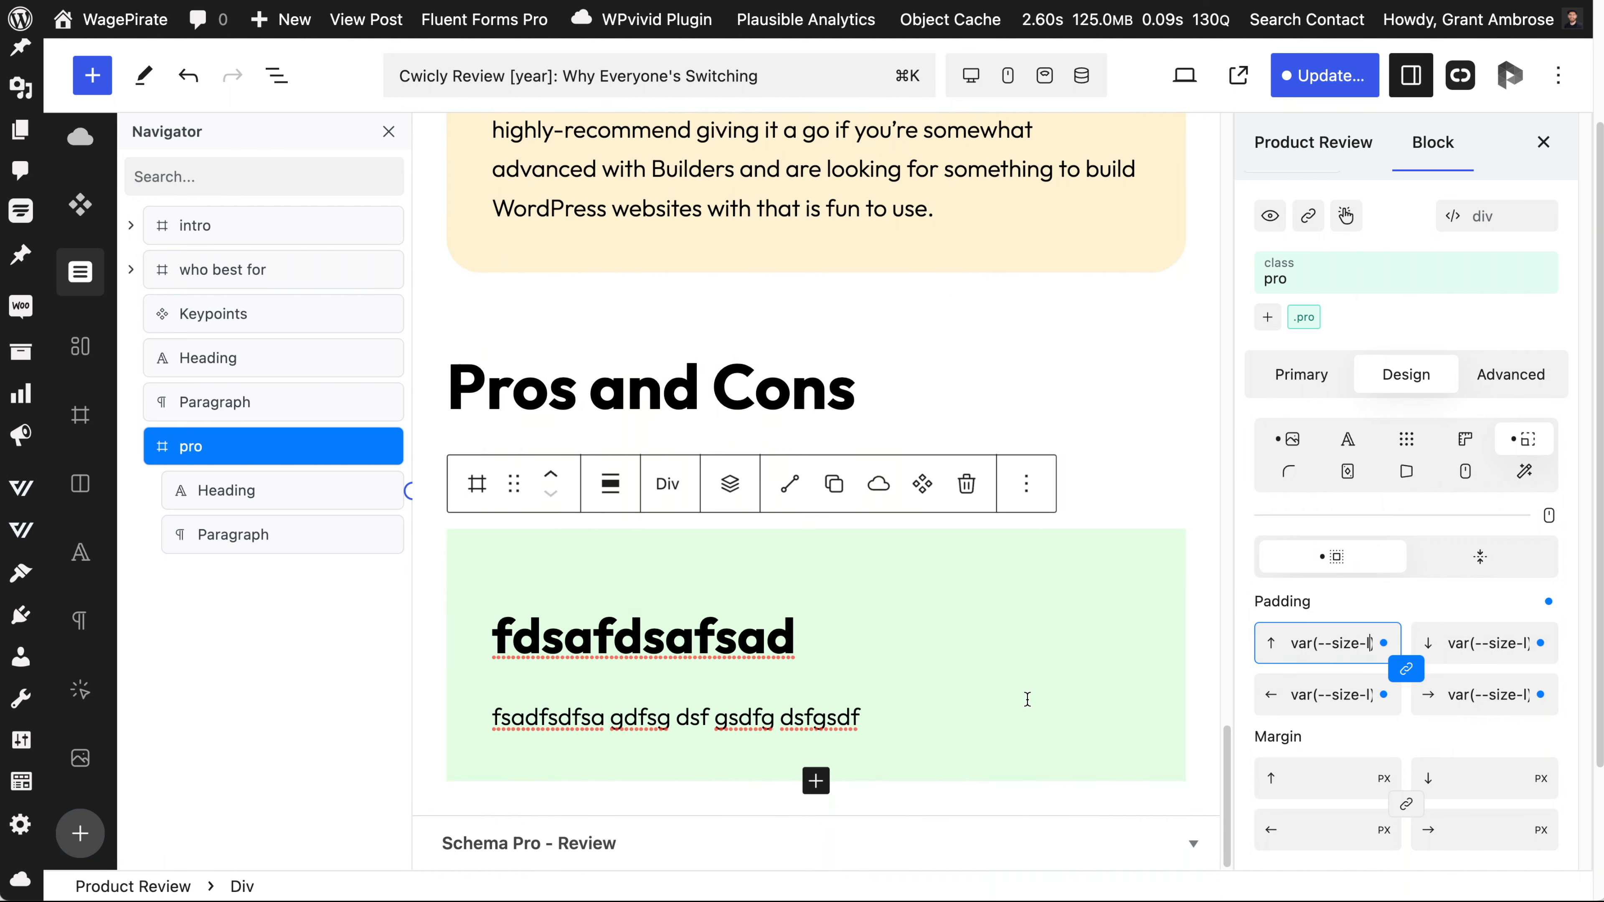
Set the top margin of the "pro__heading" class to 0 on the heading inside the pro Div.
{"action": "left_click", "coordinate": [252, 491]}
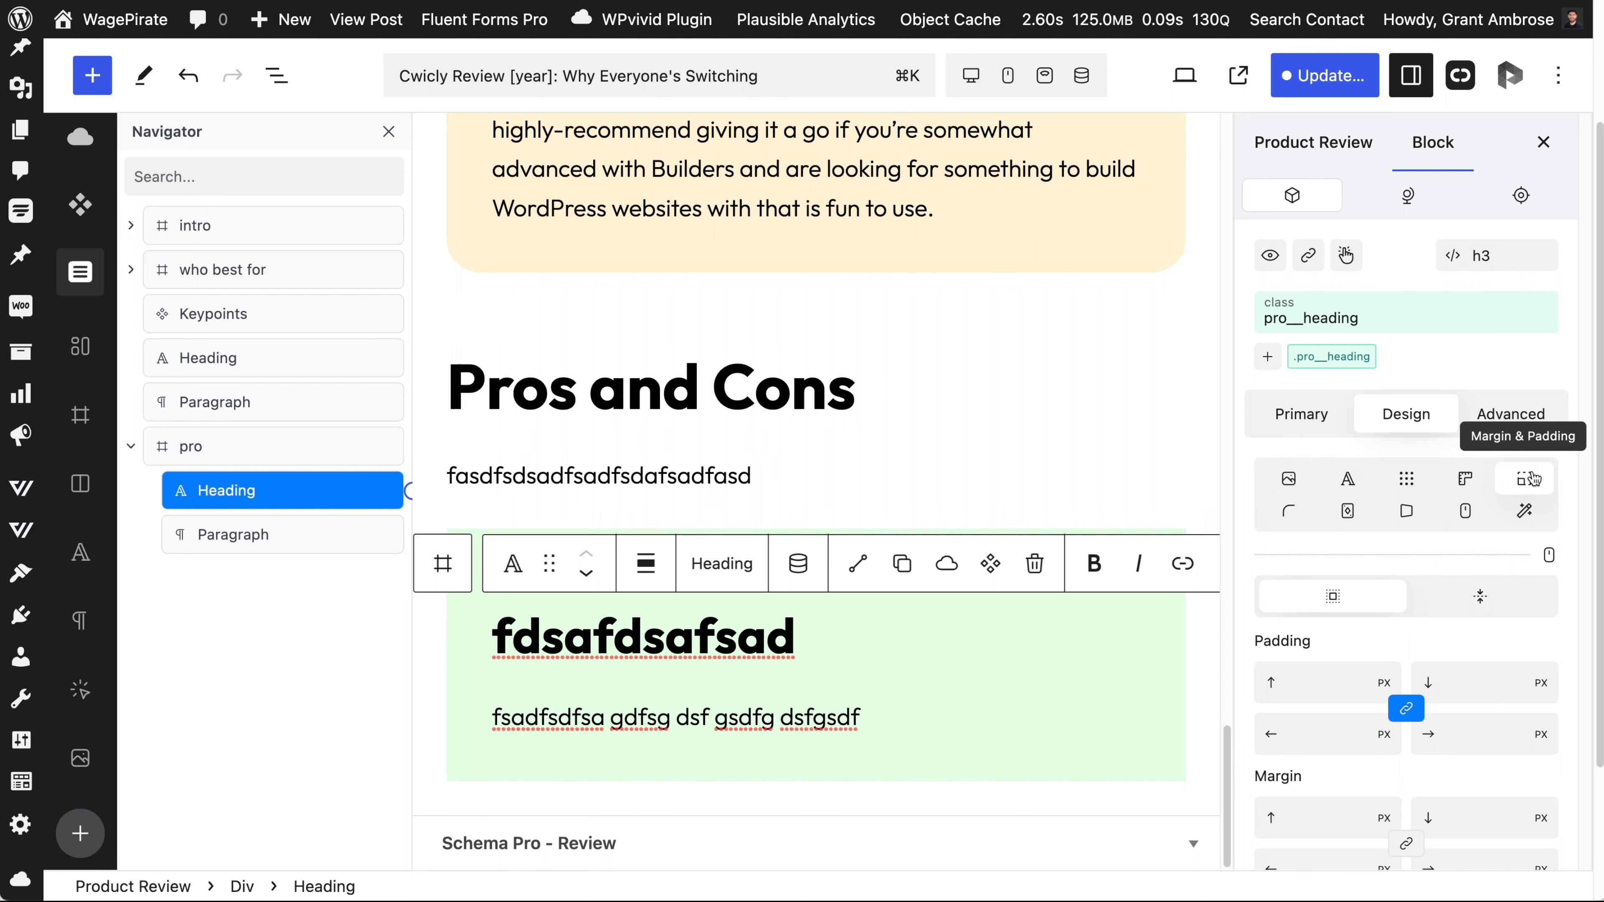
{"action": "scroll", "coordinate": [1323, 748], "scroll_direction": "down", "scroll_amount": 1}
{"action": "left_click", "coordinate": [1314, 763]}
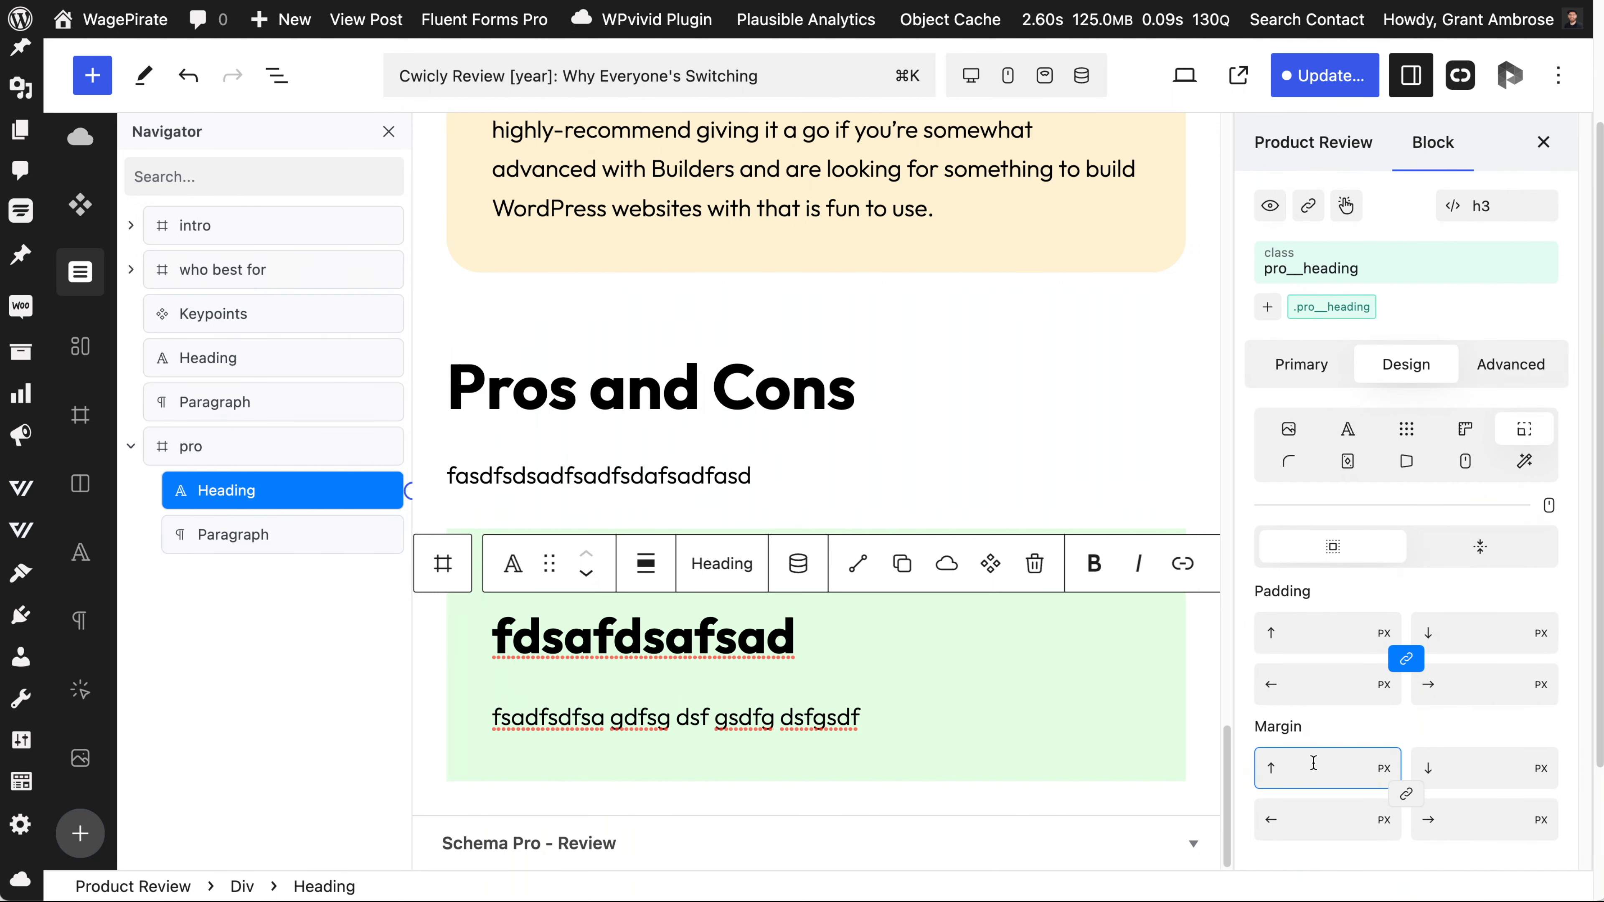
{"action": "type", "text": "0"}
{"action": "left_click", "coordinate": [949, 484]}
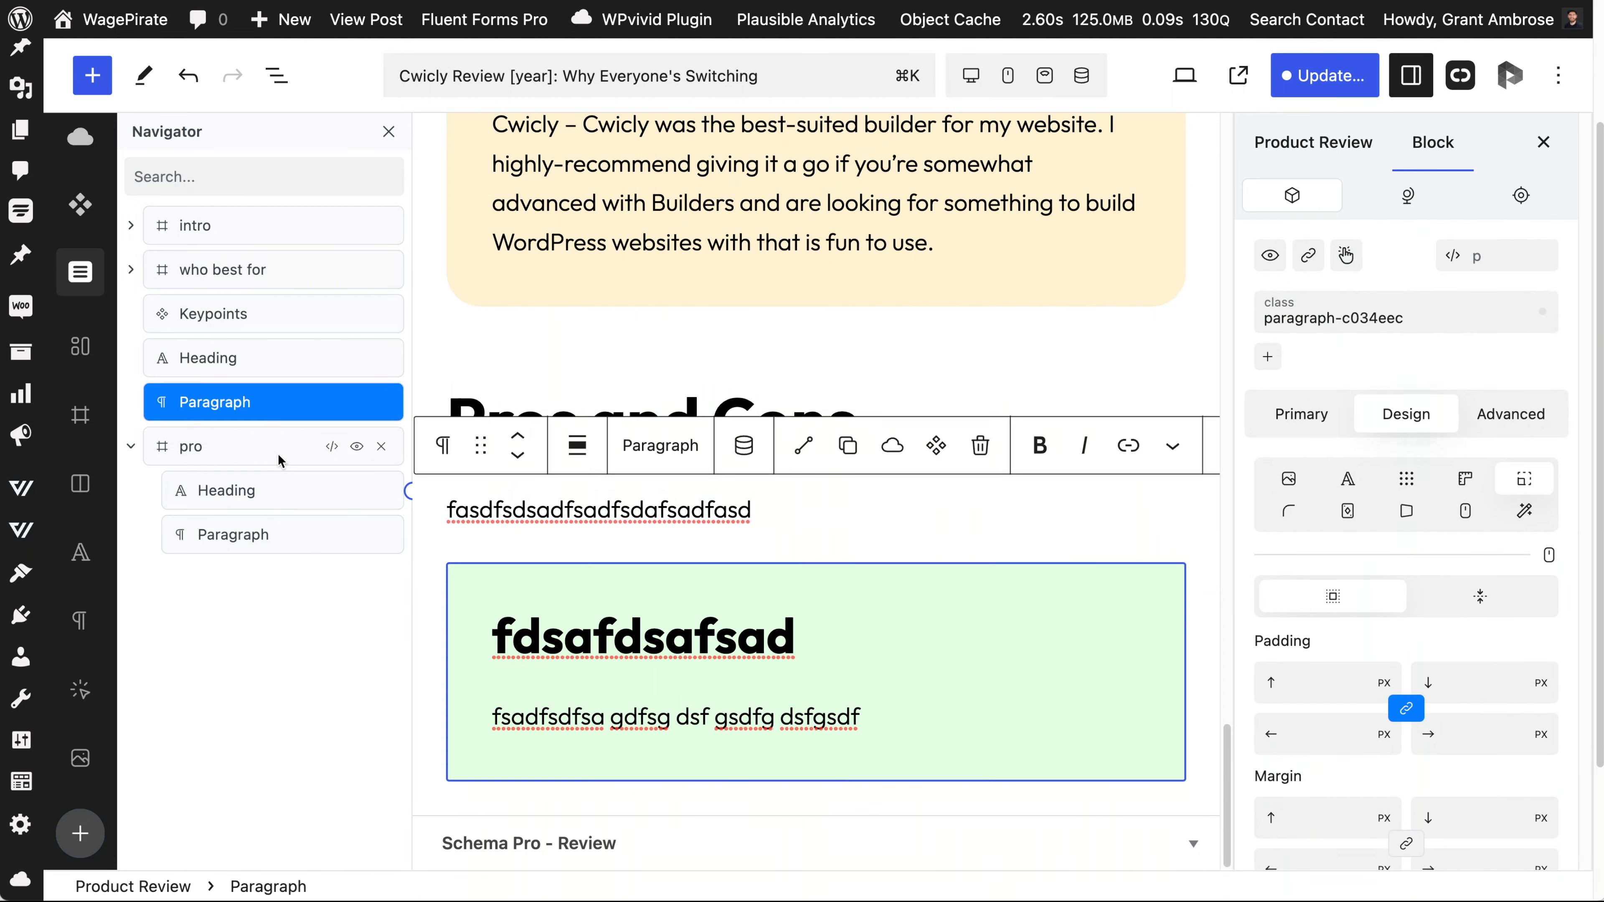
Make the pro Div a flex container with column direction through its "pro" class.
{"action": "left_click", "coordinate": [279, 457]}
{"action": "left_click", "coordinate": [1407, 479]}
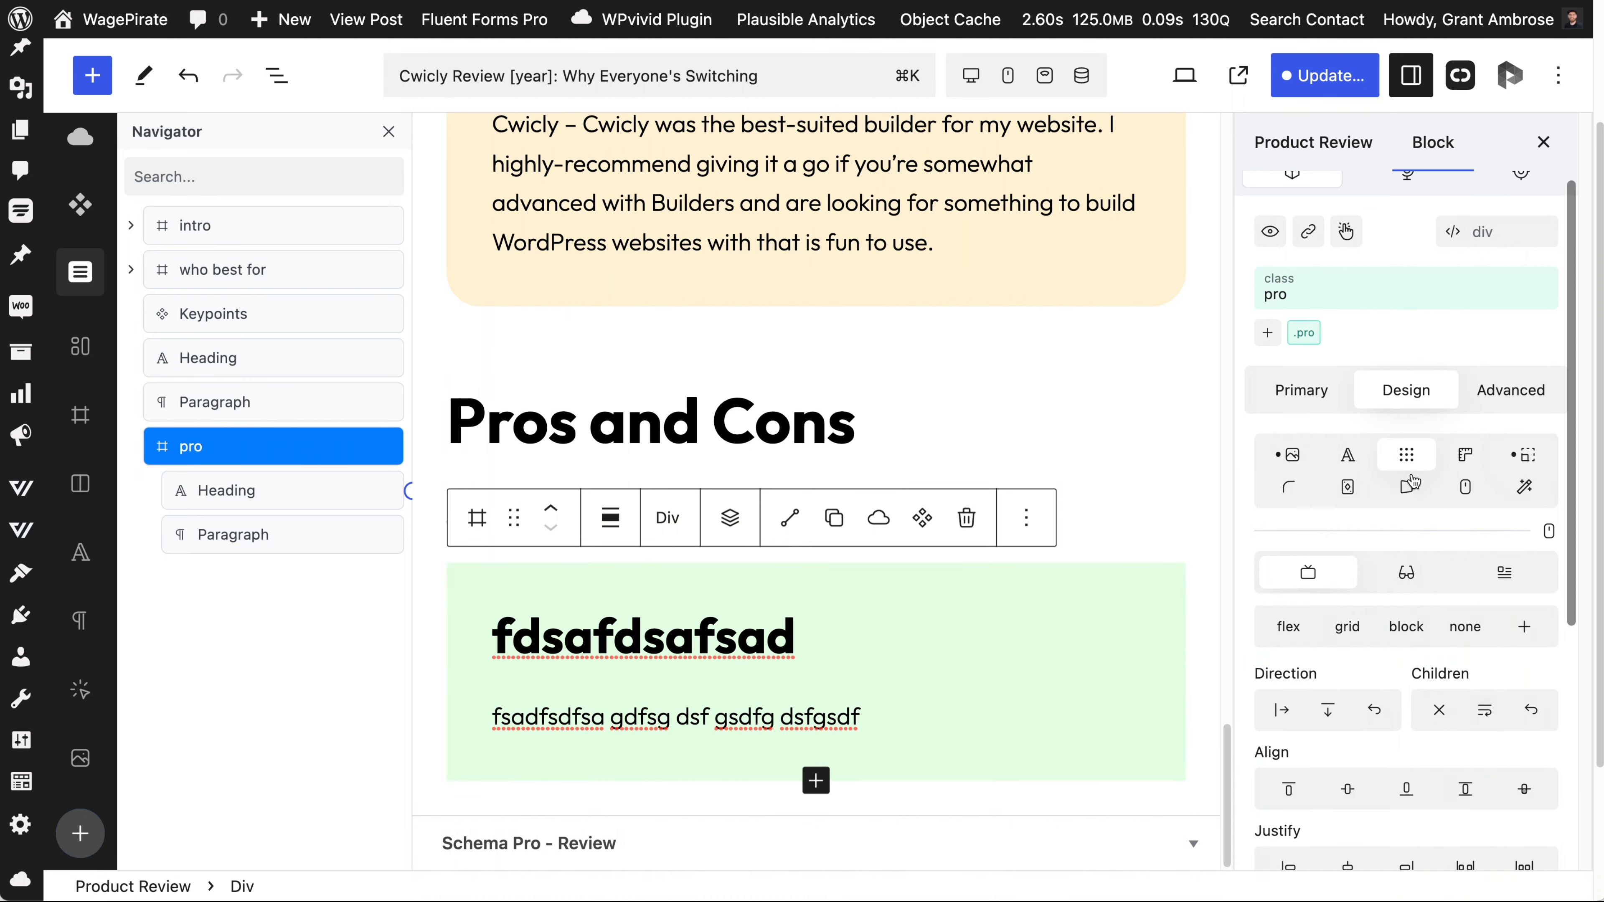
{"action": "scroll", "coordinate": [1346, 577], "scroll_direction": "down", "scroll_amount": 2}
{"action": "scroll", "coordinate": [1333, 572], "scroll_direction": "down", "scroll_amount": 2}
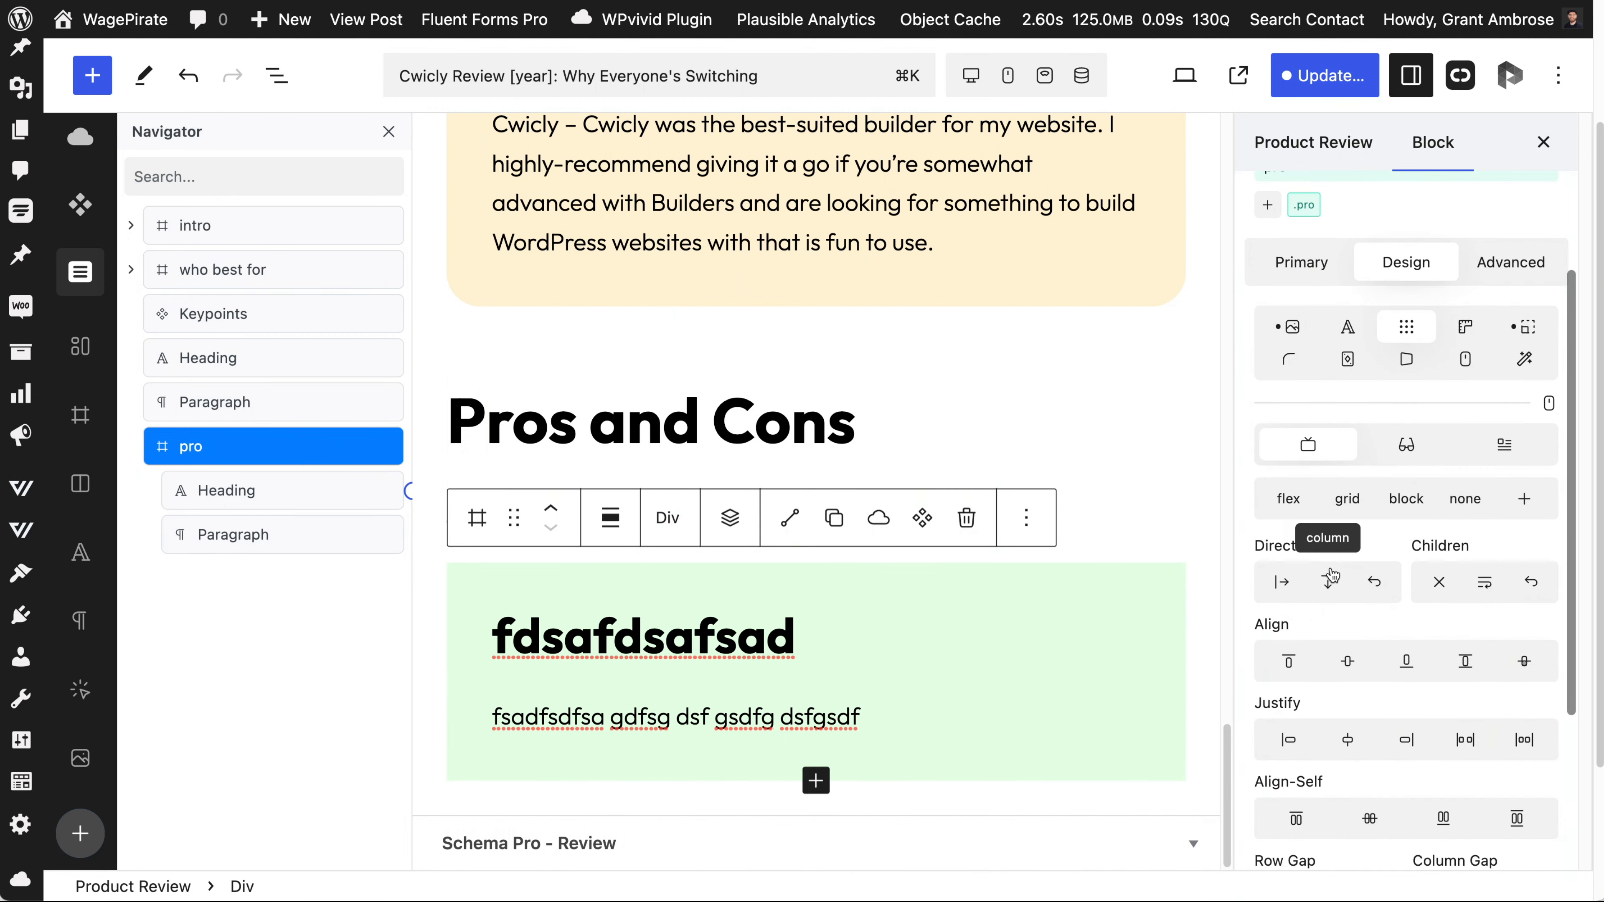
{"action": "left_click", "coordinate": [1329, 471]}
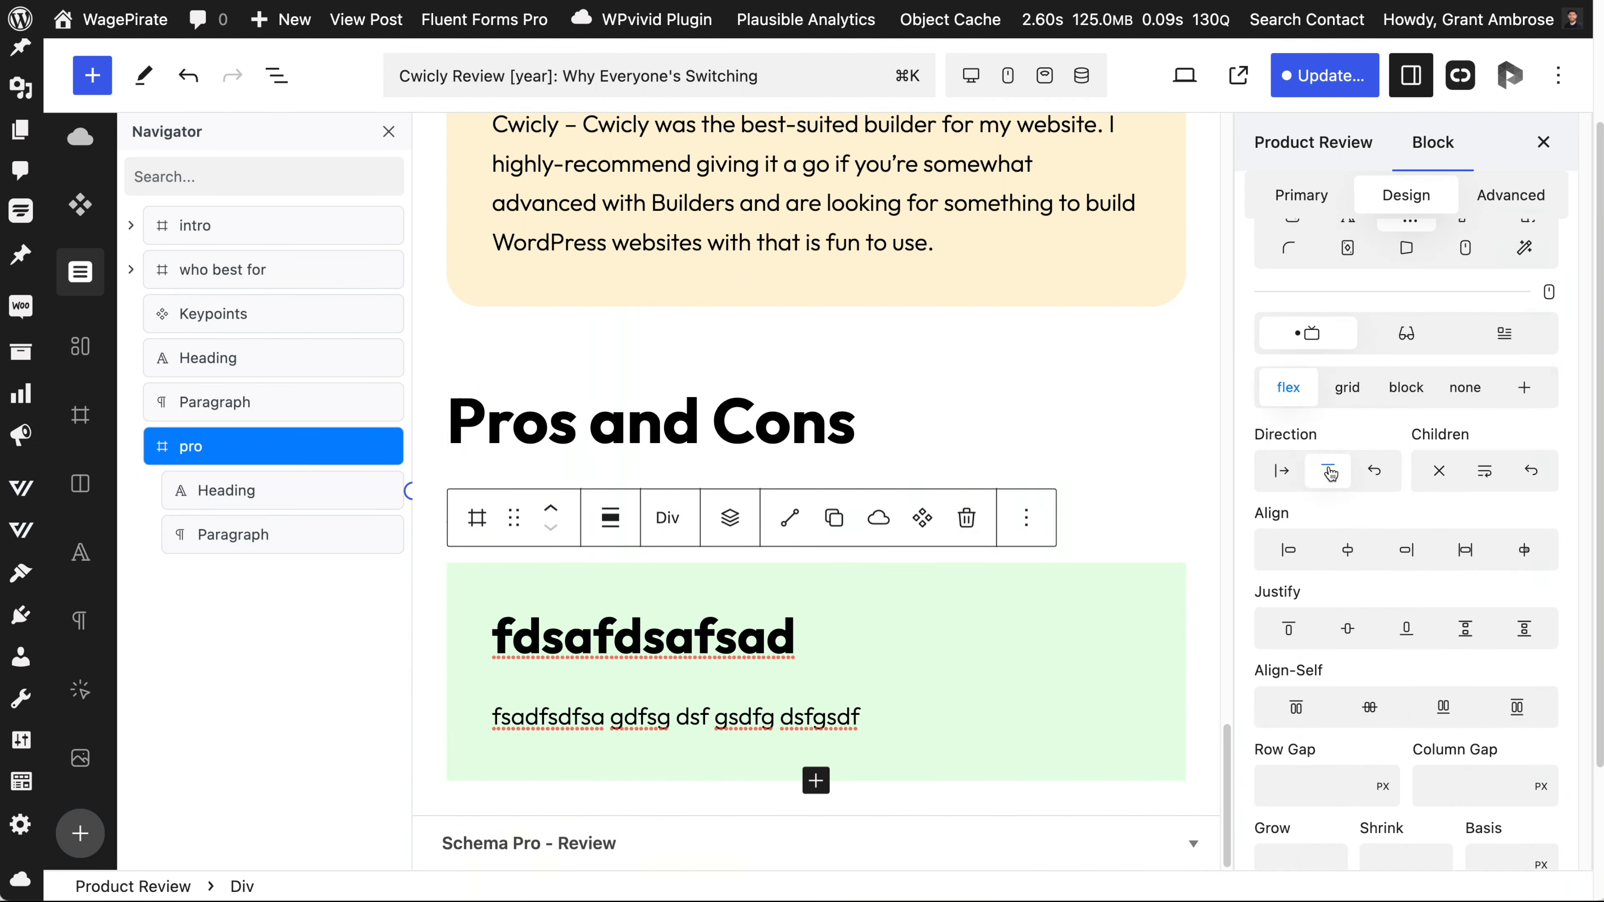
Set the row gap of the "pro" class to var(--size-2xs) and save the post.
{"action": "scroll", "coordinate": [1337, 538], "scroll_direction": "down", "scroll_amount": 1}
{"action": "left_click", "coordinate": [1332, 747]}
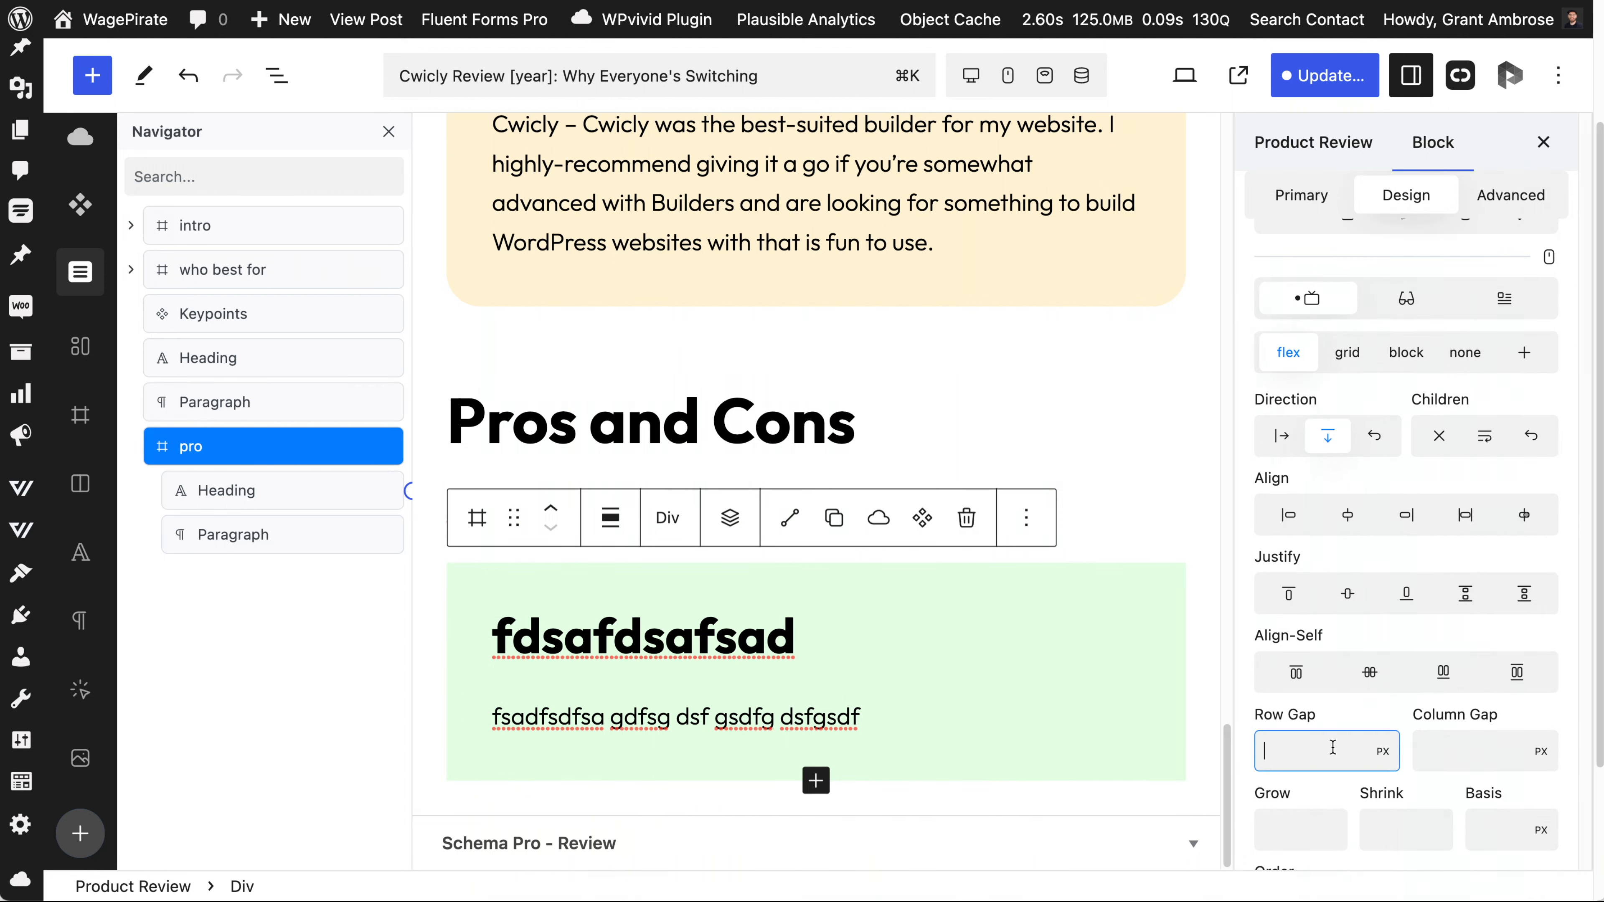
{"action": "type", "text": "var(--size"}
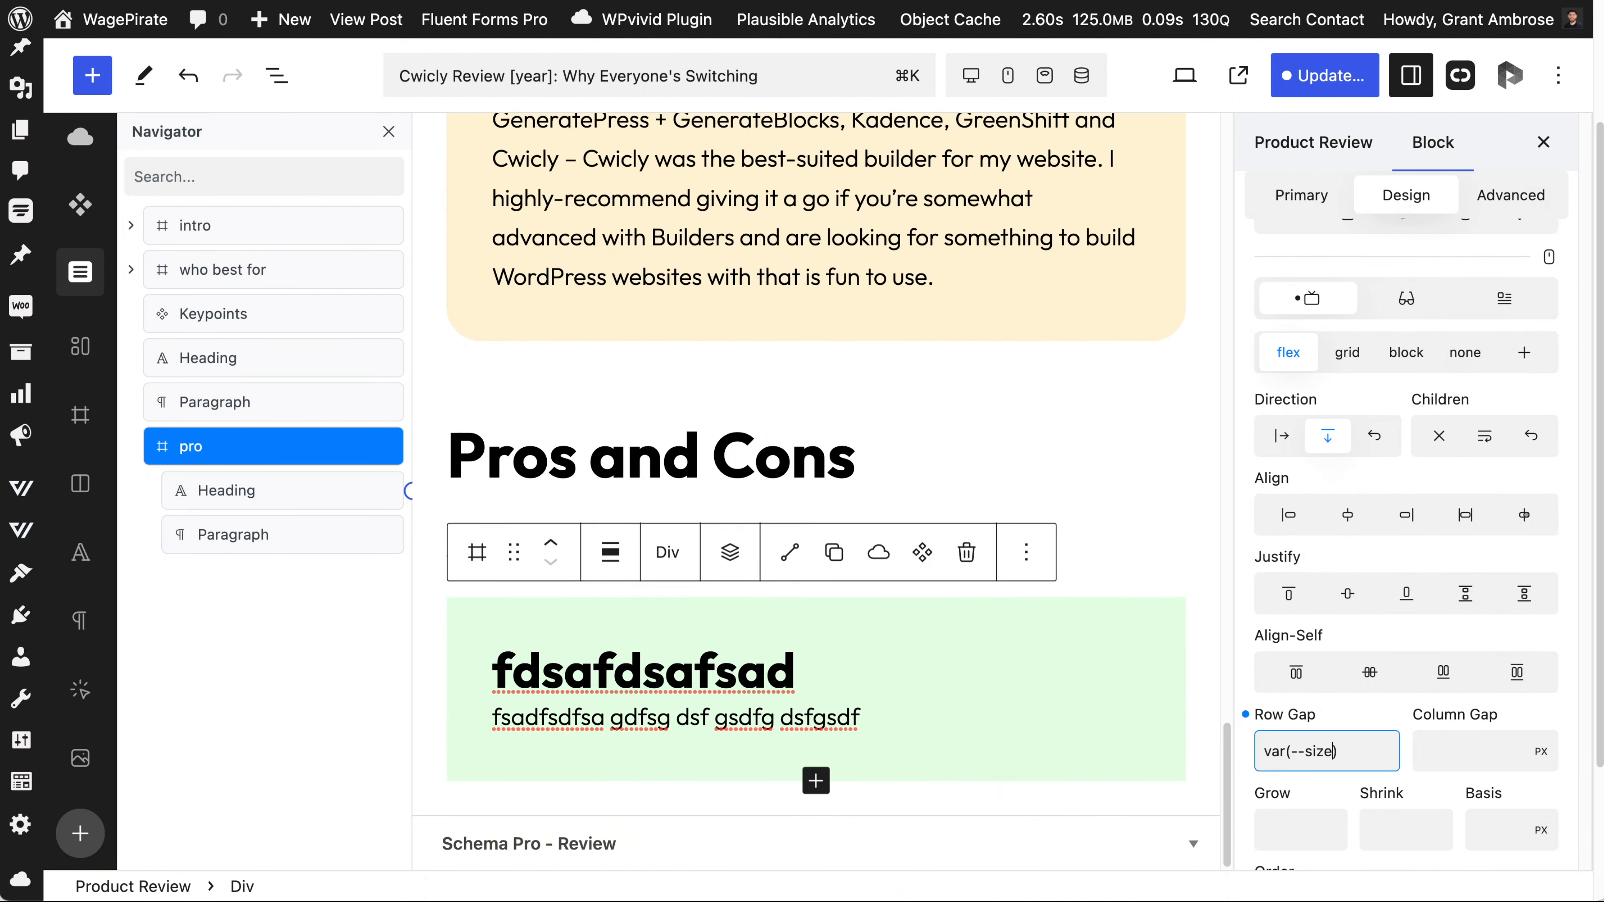
{"action": "type", "text": "-s"}
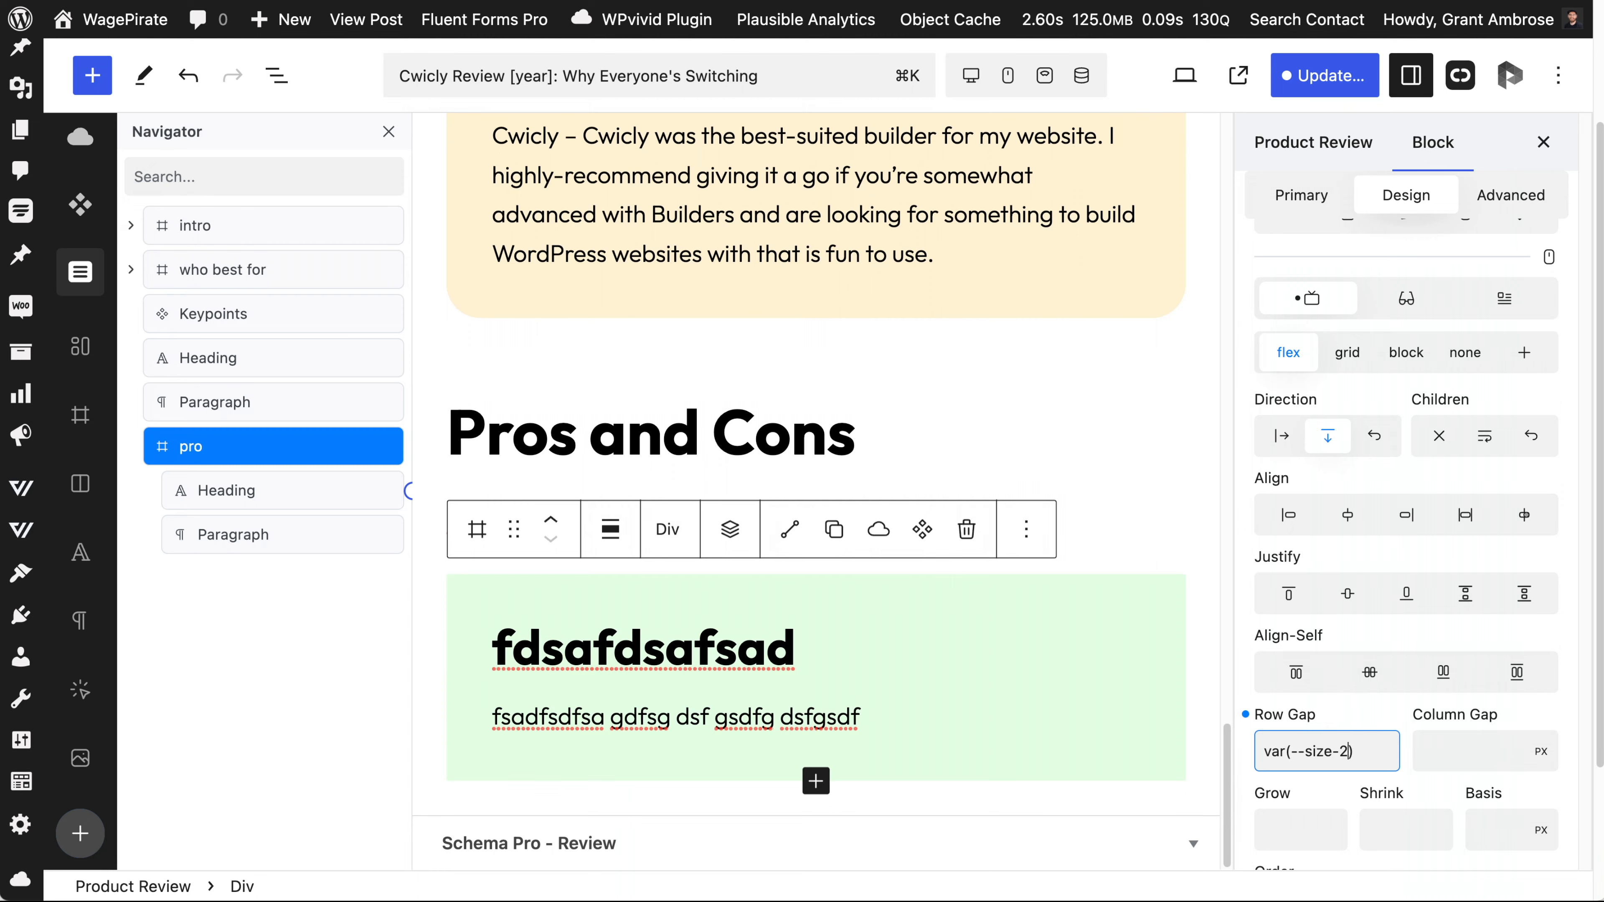
{"action": "type", "text": "xs"}
{"action": "left_click", "coordinate": [1325, 76]}
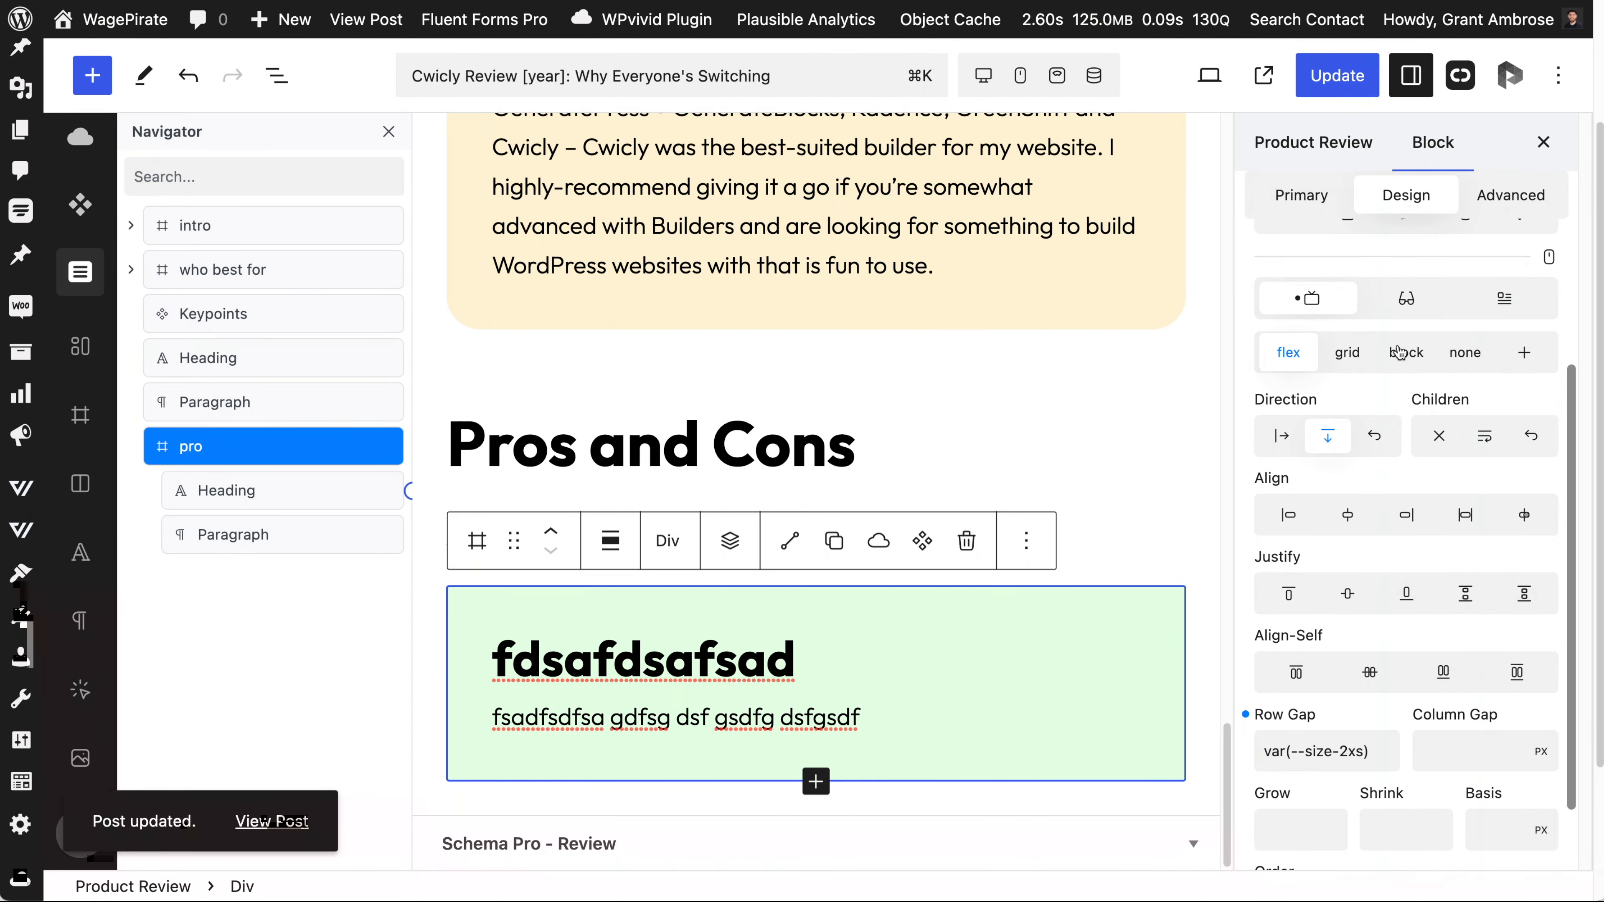
Round all corners of the pro Div with a border radius of var(--size-m).
{"action": "scroll", "coordinate": [1399, 352], "scroll_direction": "up", "scroll_amount": 5}
{"action": "left_click", "coordinate": [1288, 510]}
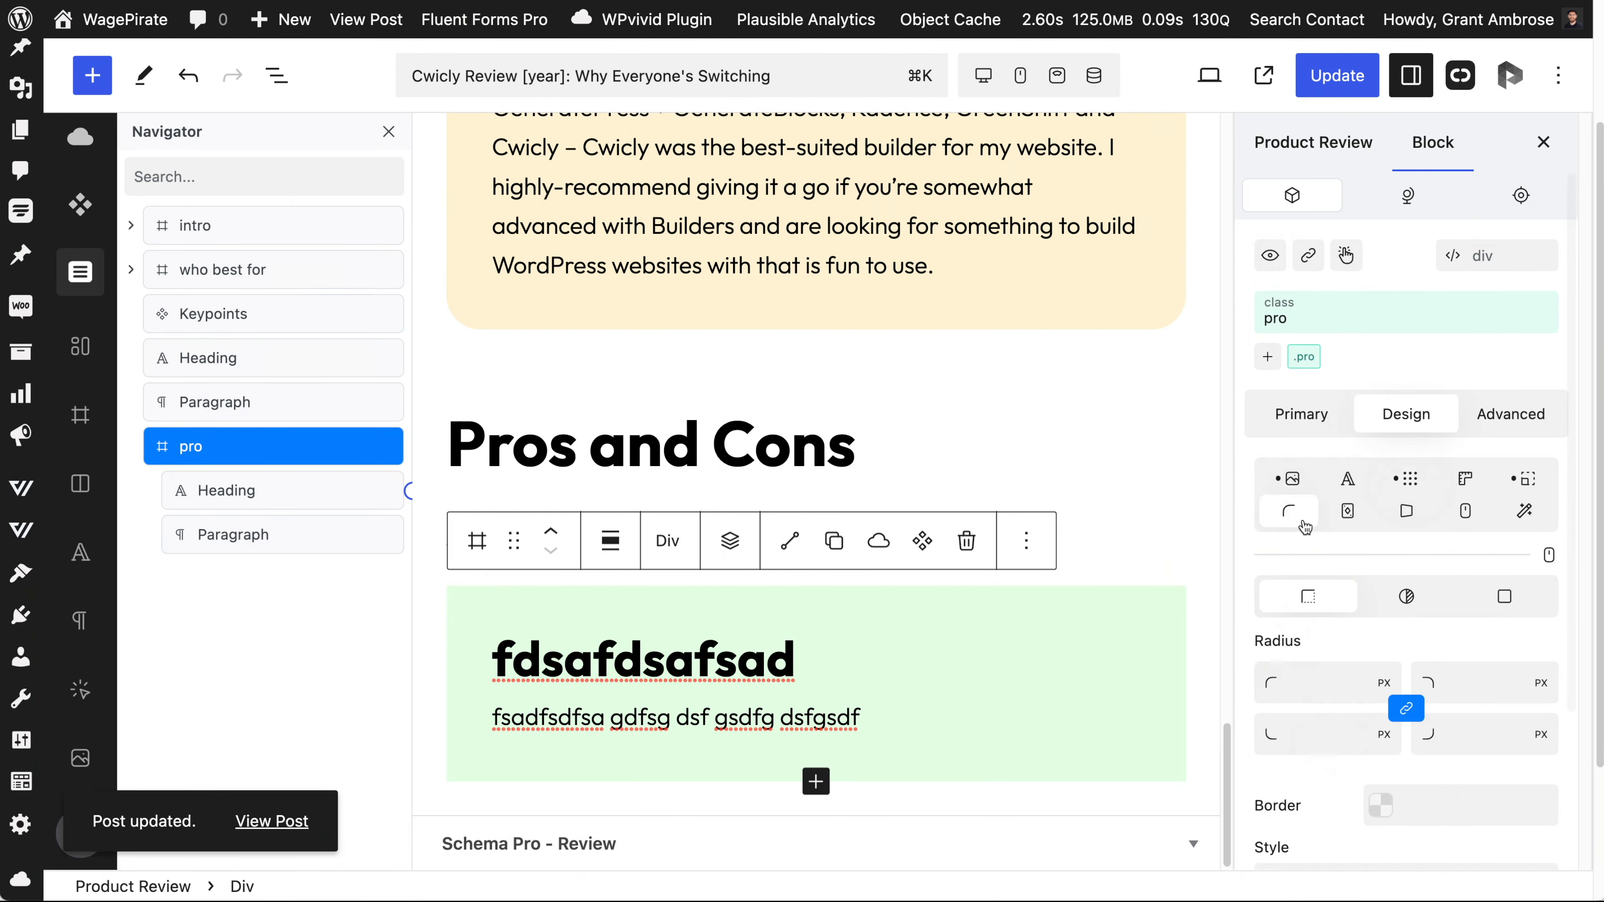
{"action": "left_click", "coordinate": [1329, 680]}
{"action": "type", "text": "var(--size-m"}
Set the font size of the "pro__heading" class to var(--h4-fontsize) and save the post.
{"action": "left_click", "coordinate": [560, 649]}
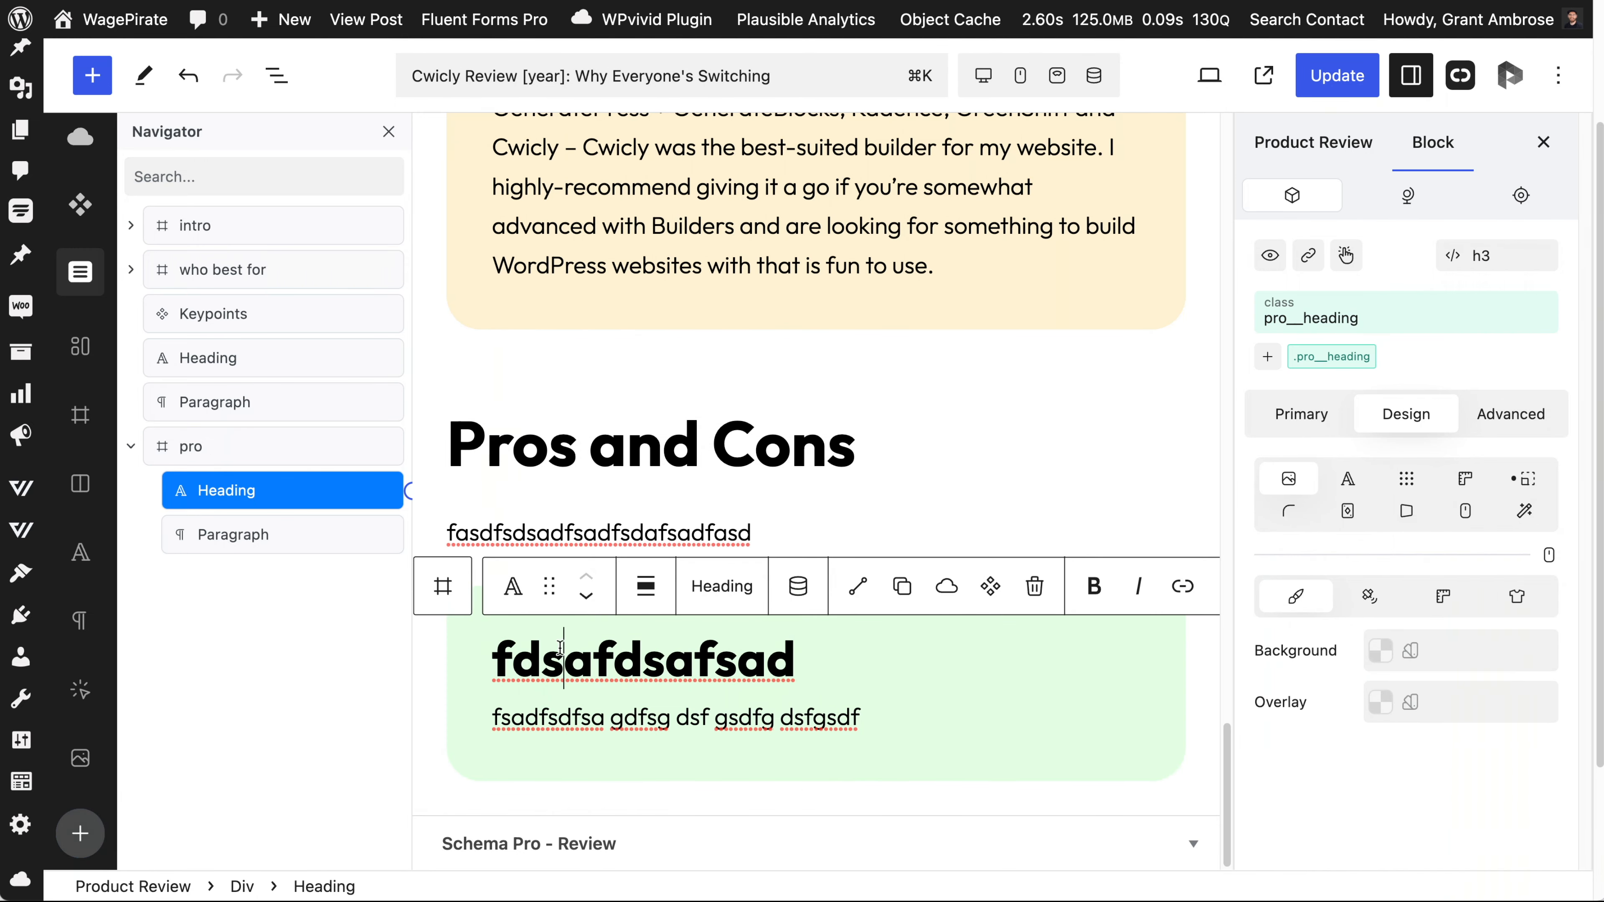
{"action": "left_click", "coordinate": [1348, 479]}
{"action": "scroll", "coordinate": [1408, 471], "scroll_direction": "down", "scroll_amount": 5}
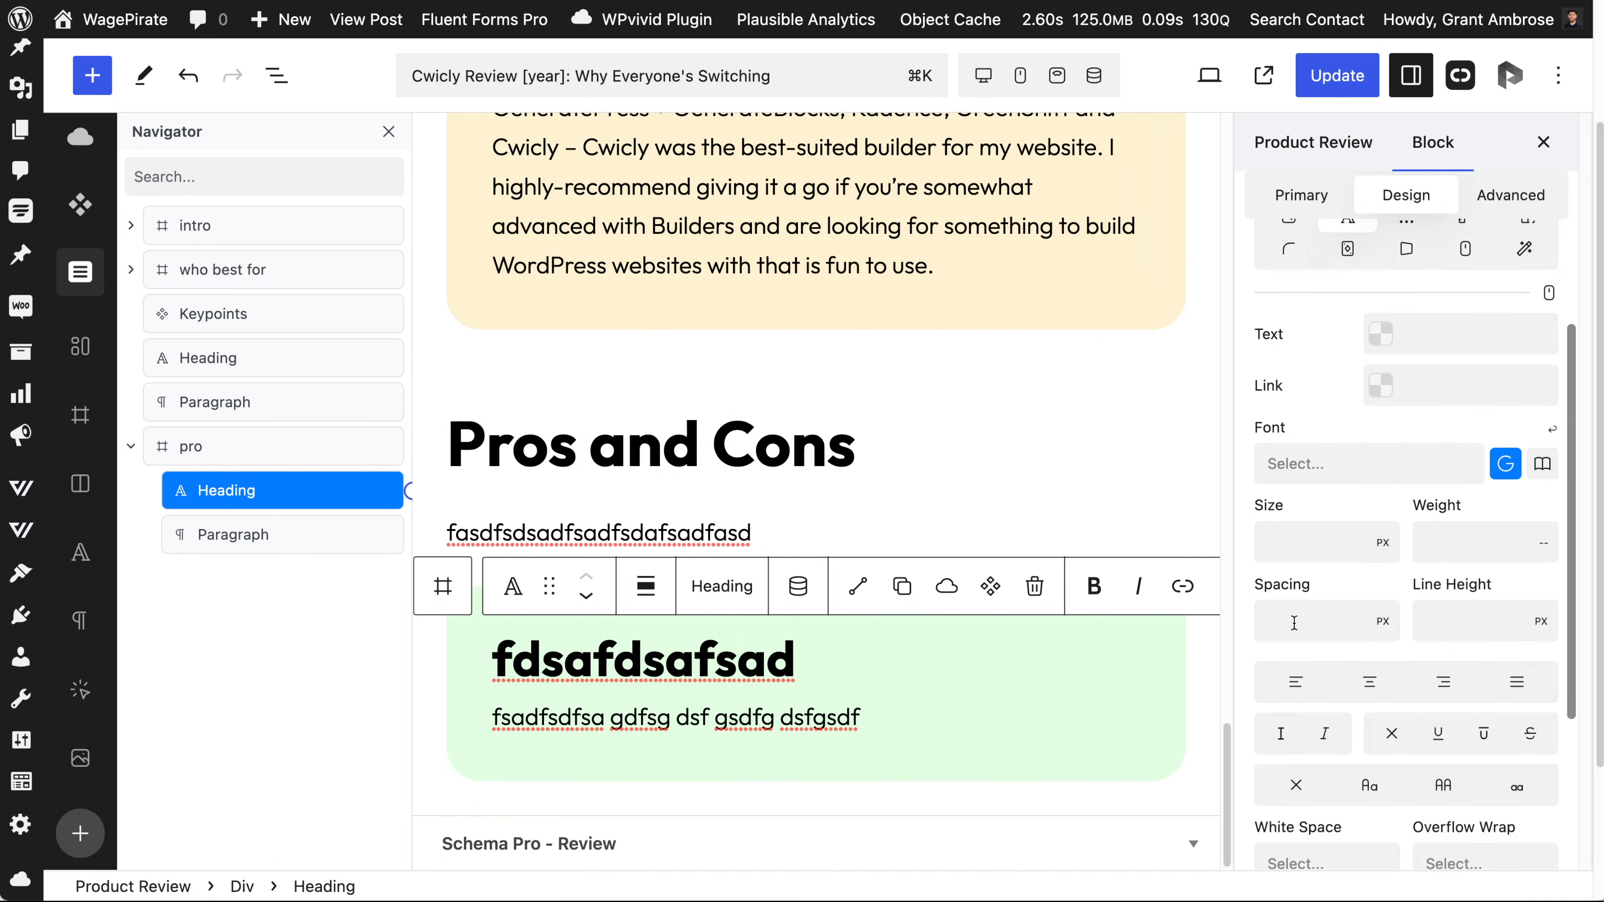
{"action": "left_click", "coordinate": [1304, 547]}
{"action": "type", "text": "var("}
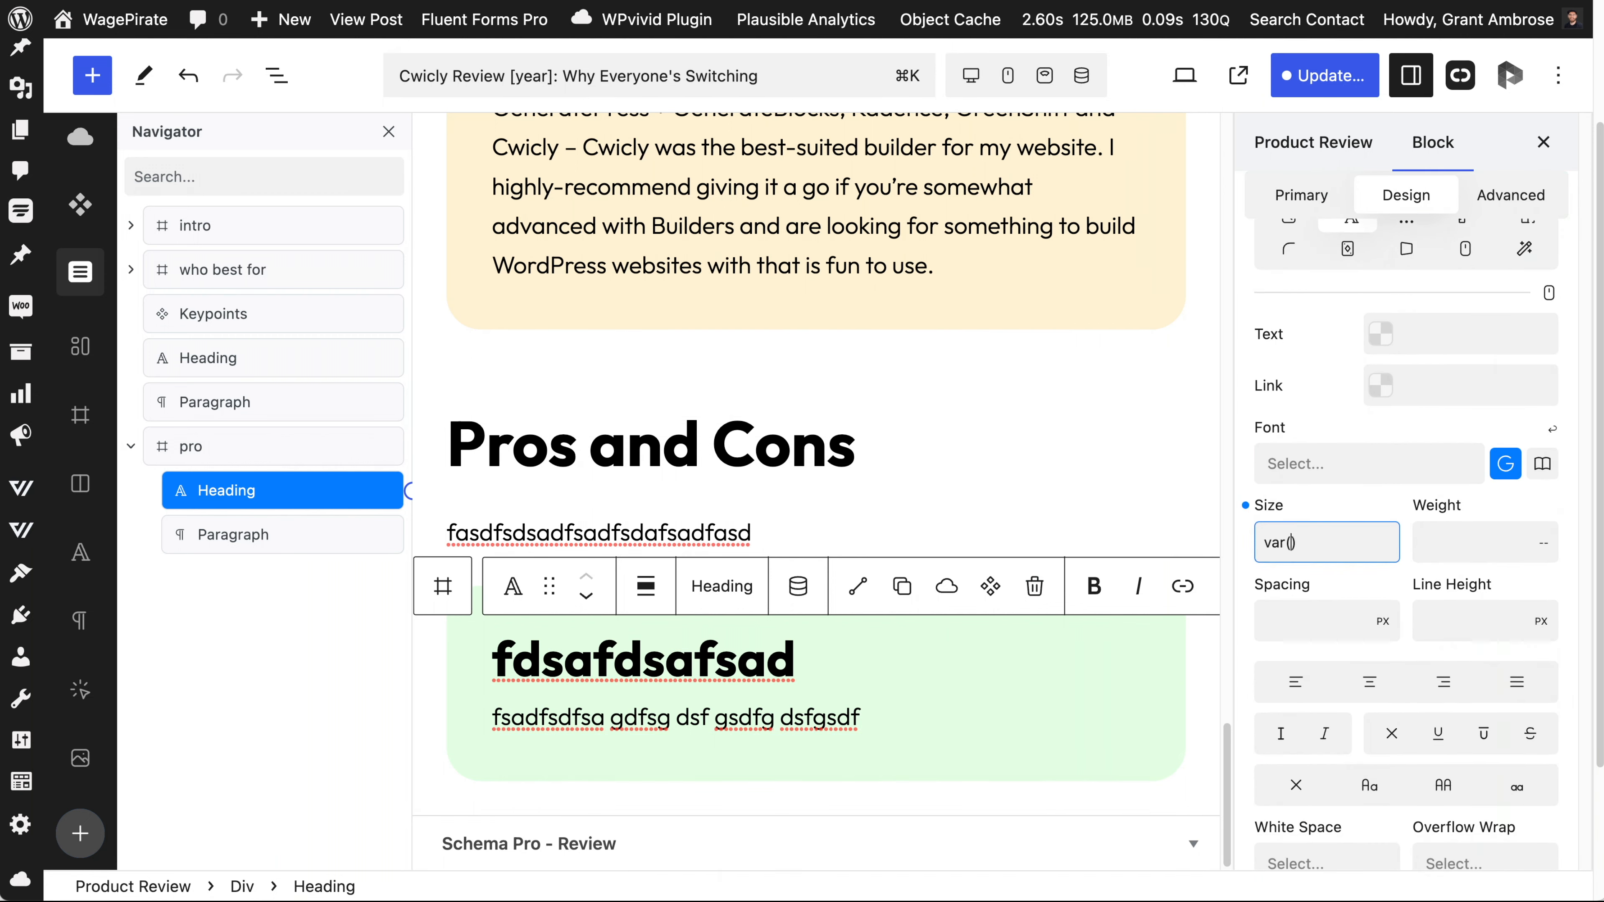
{"action": "type", "text": "--h3"}
{"action": "type", "text": "-fonts"}
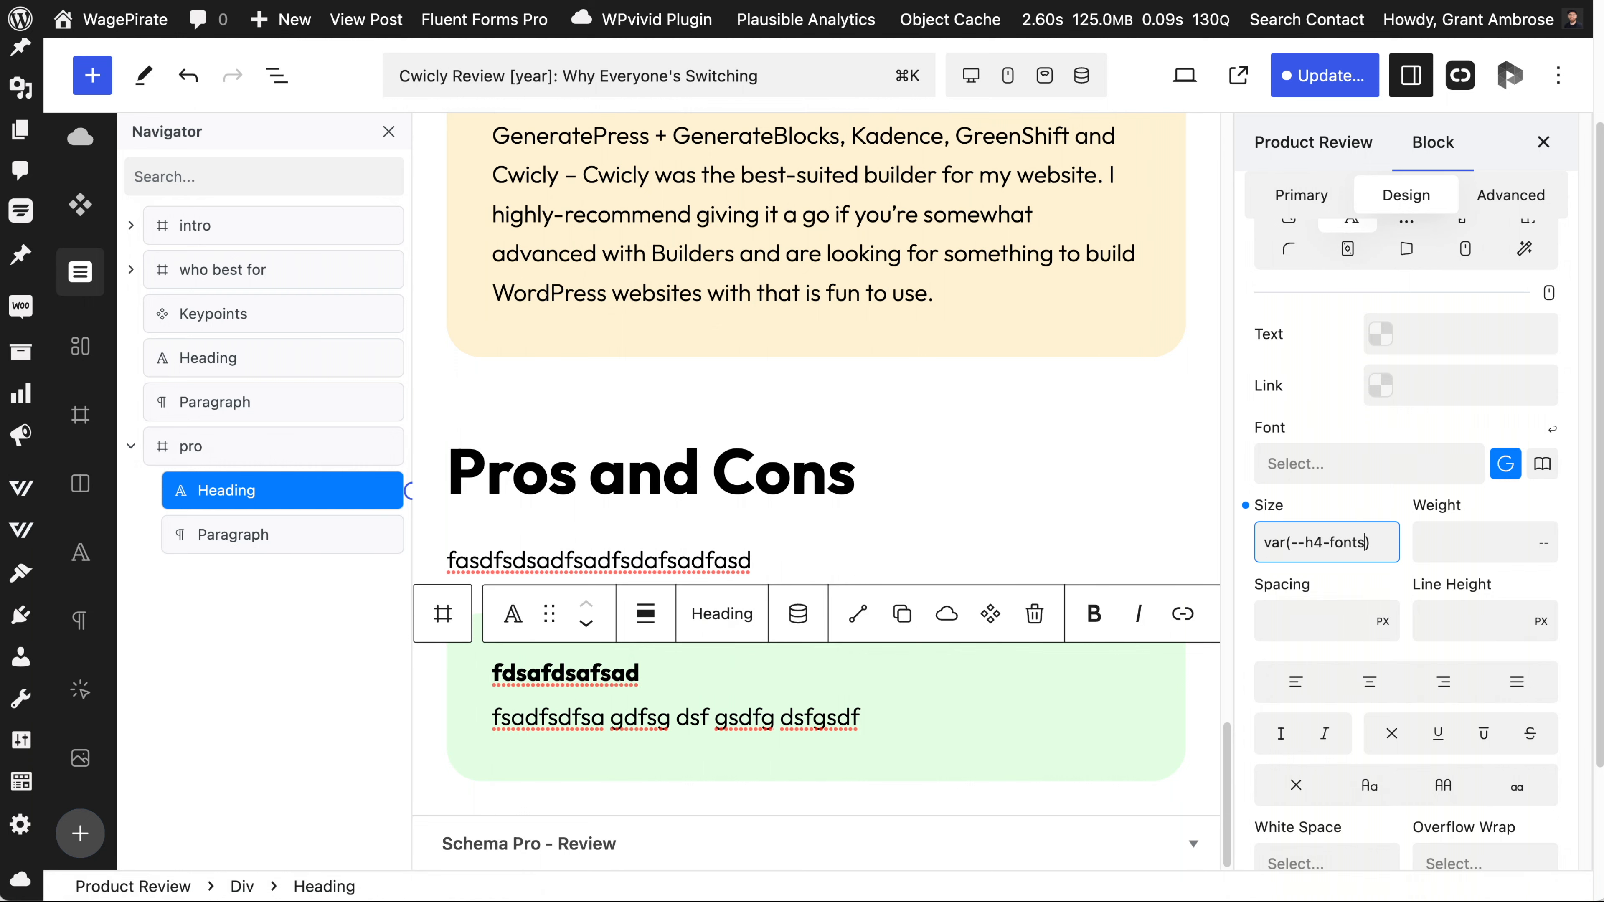
{"action": "type", "text": "ize"}
{"action": "left_click", "coordinate": [1325, 75]}
{"action": "left_click", "coordinate": [1337, 79]}
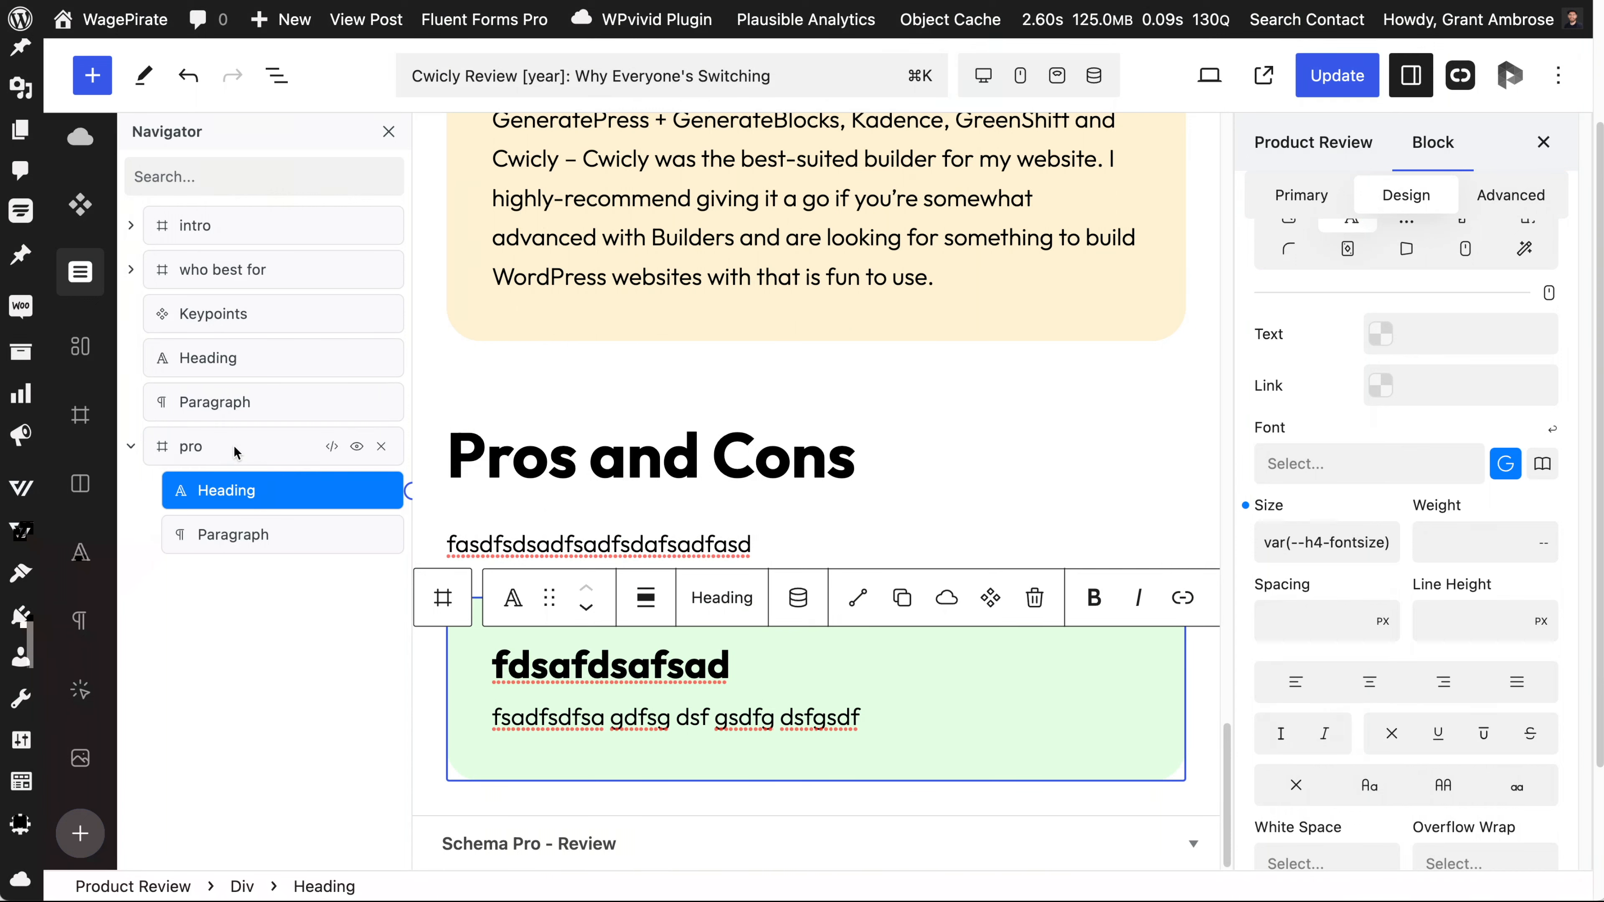
Create a component named "Pro" from the pro Div.
{"action": "left_click", "coordinate": [235, 451]}
{"action": "right_click", "coordinate": [235, 451]}
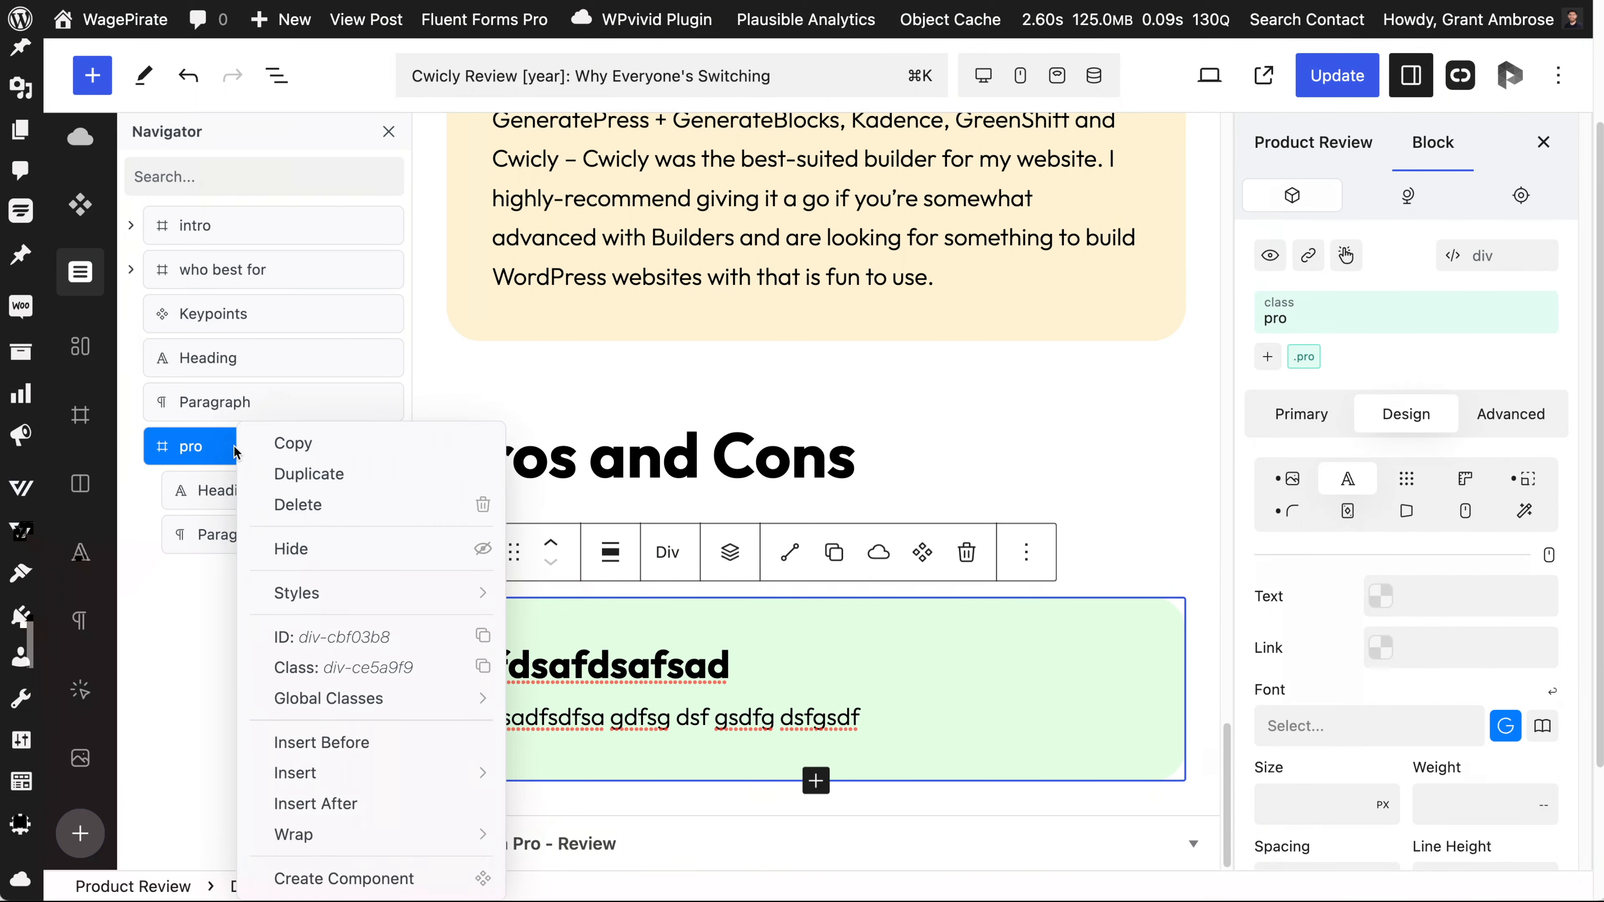
{"action": "left_click", "coordinate": [340, 880]}
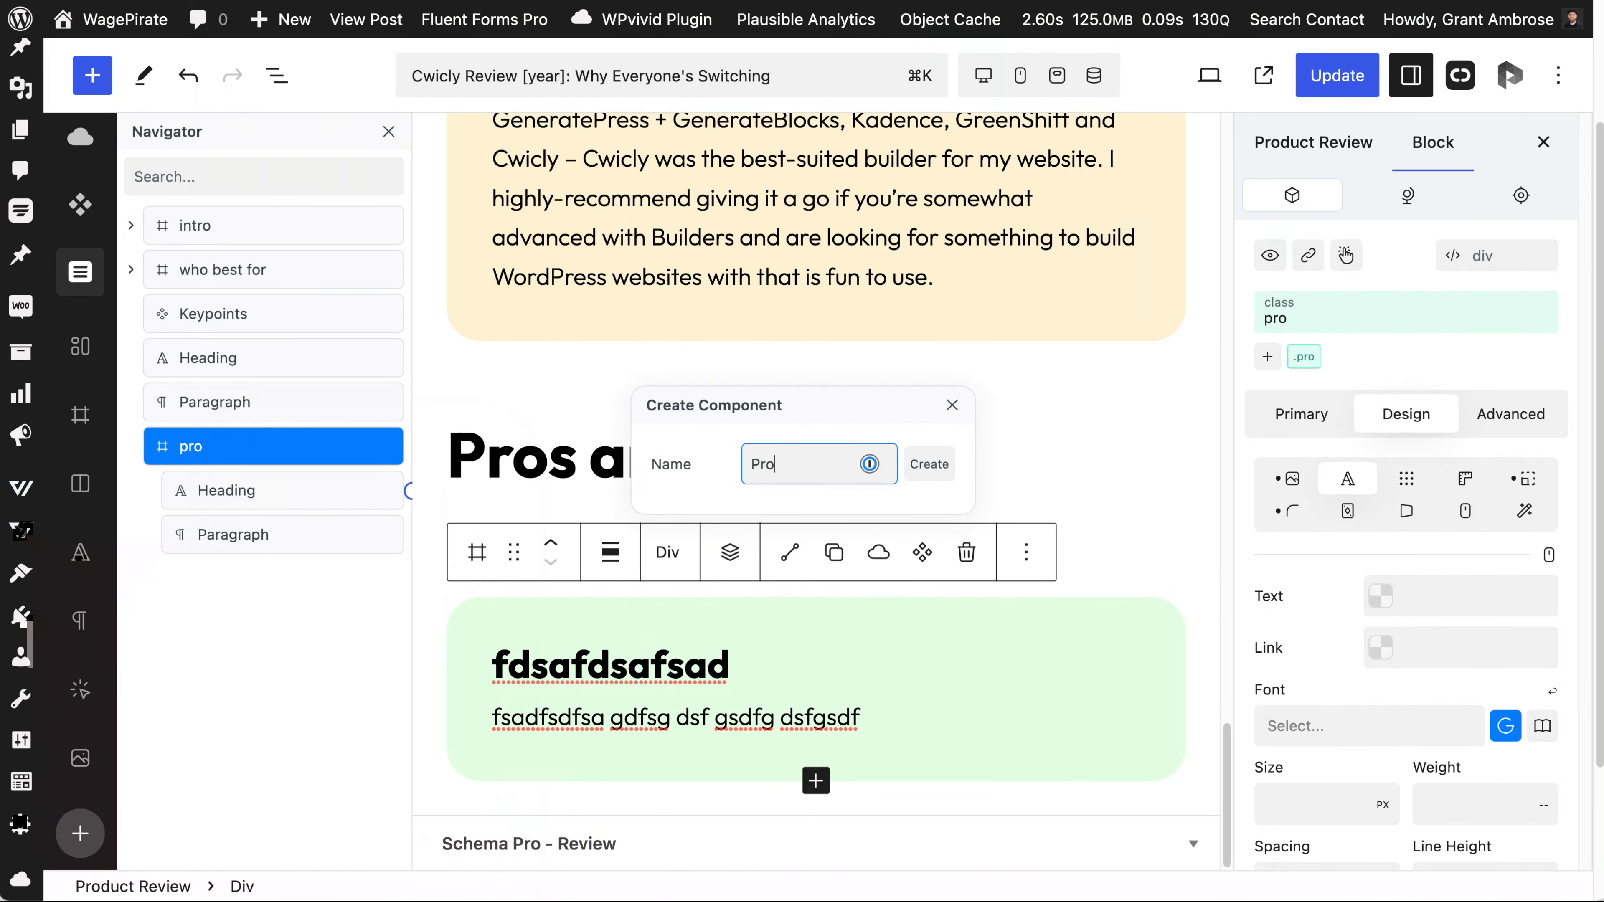
{"action": "key", "text": "Return"}
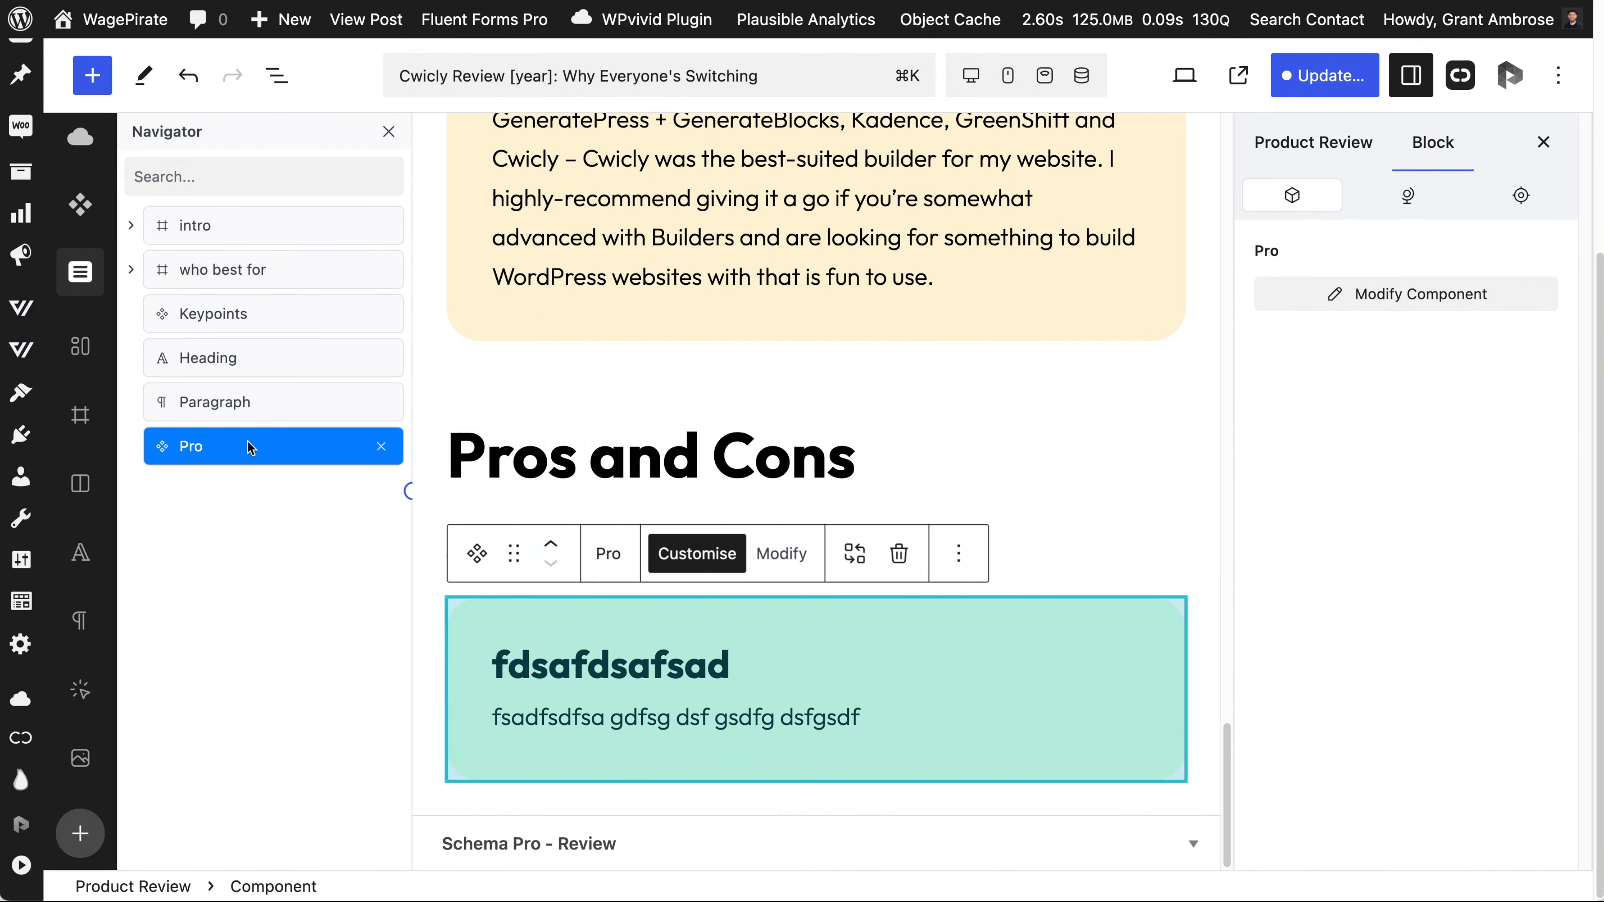
Start modifying the Pro component and clear the sample text from its heading.
{"action": "left_click", "coordinate": [805, 562]}
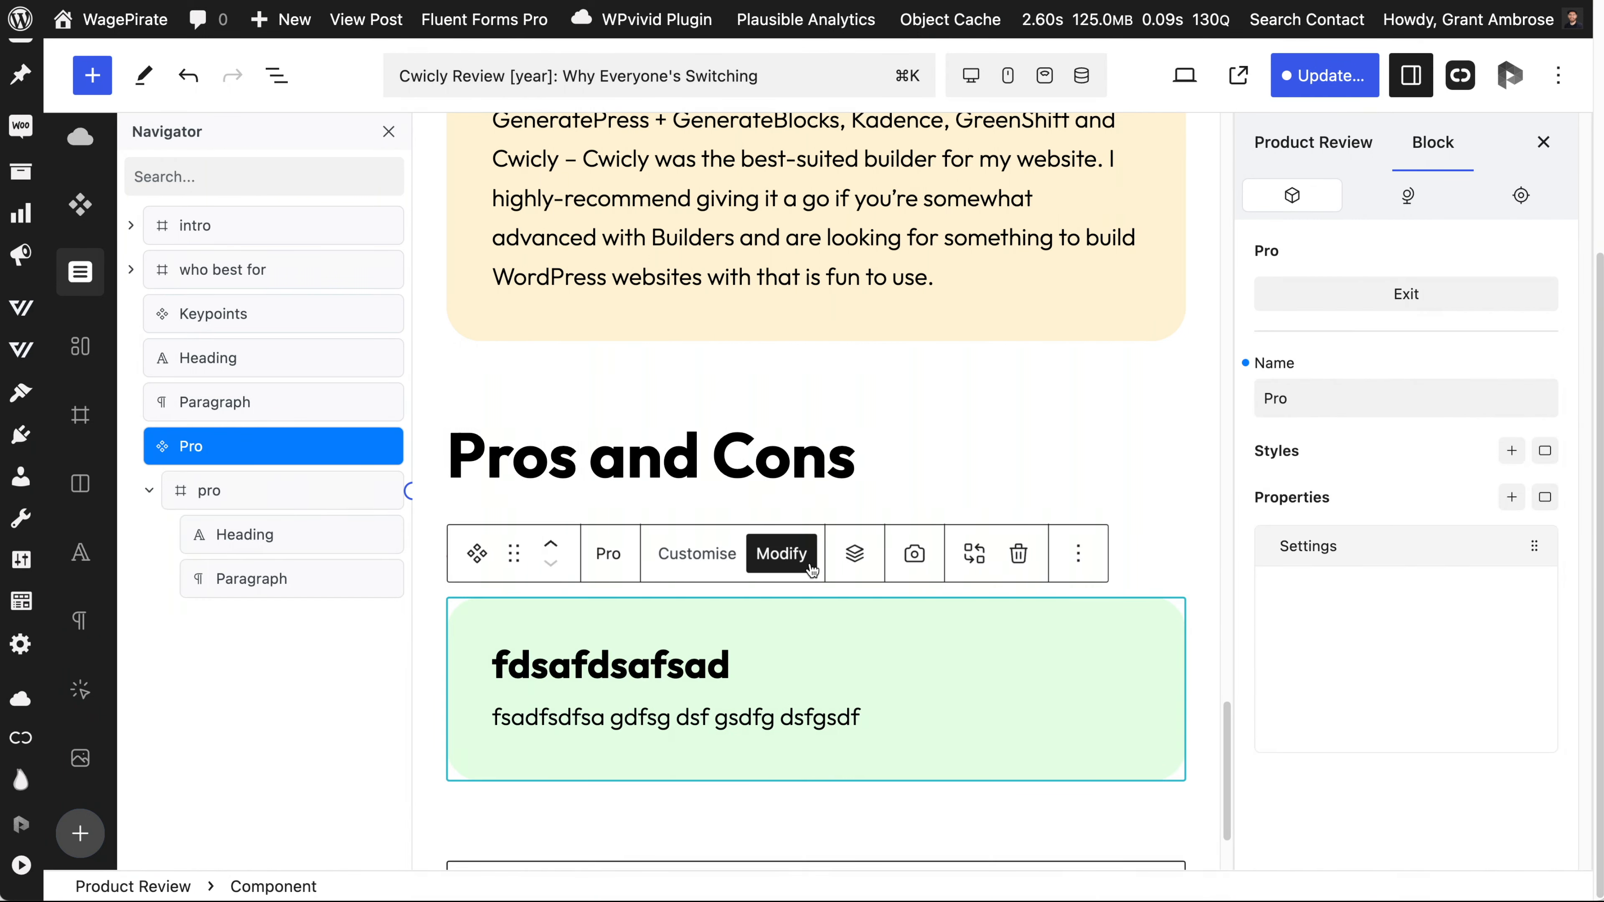
{"action": "left_click", "coordinate": [273, 534]}
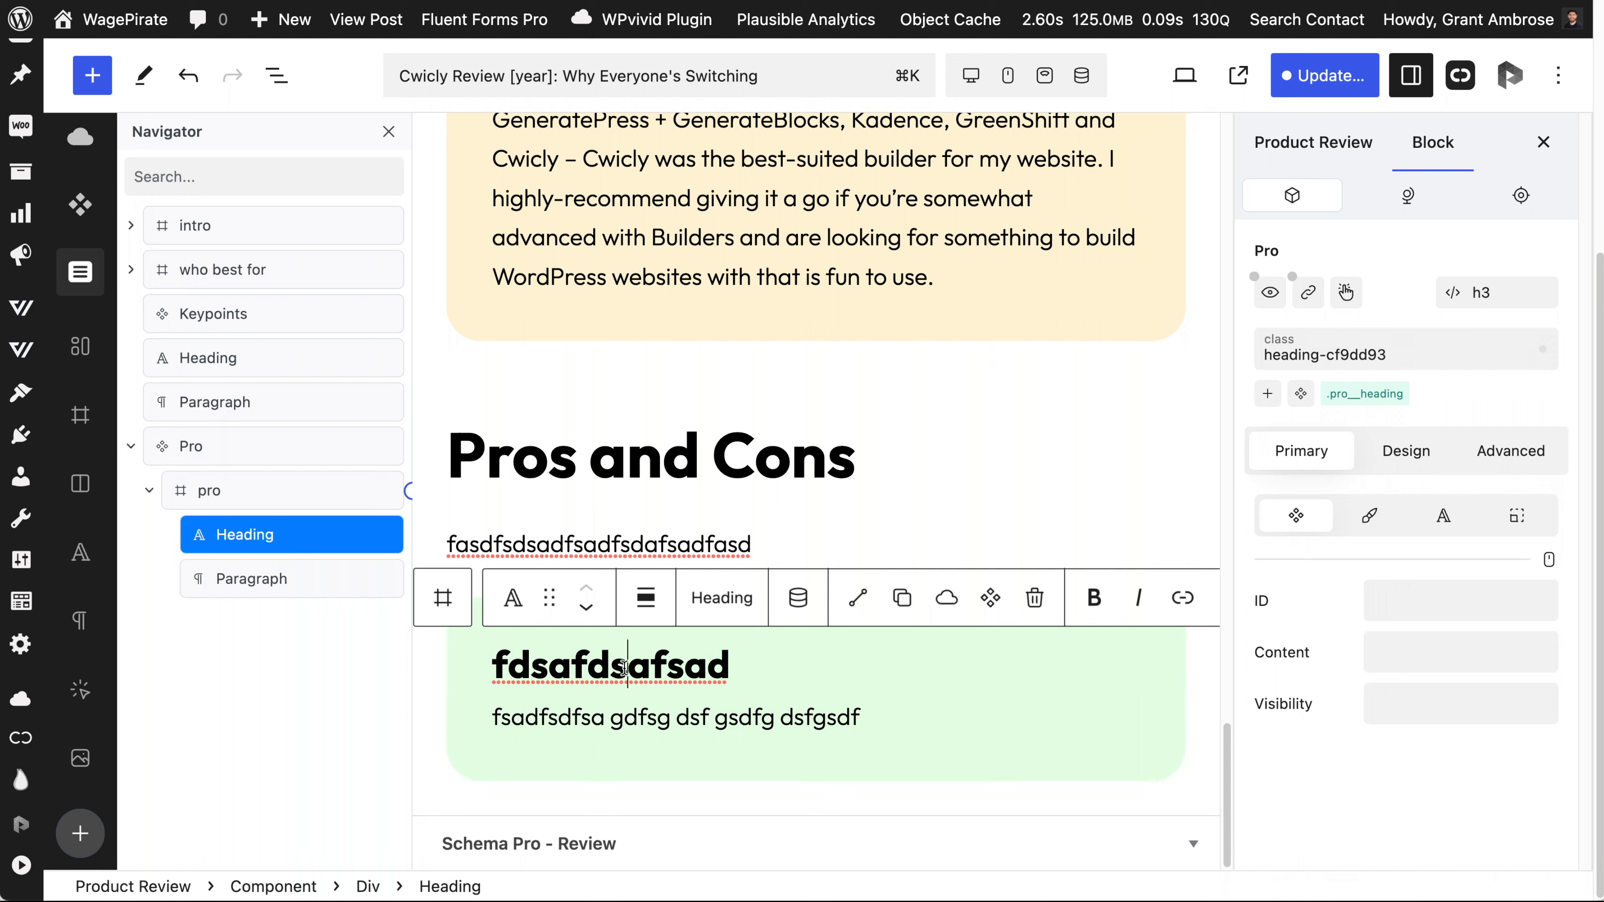
{"action": "double_click", "coordinate": [660, 666]}
{"action": "key", "text": "BackSpace"}
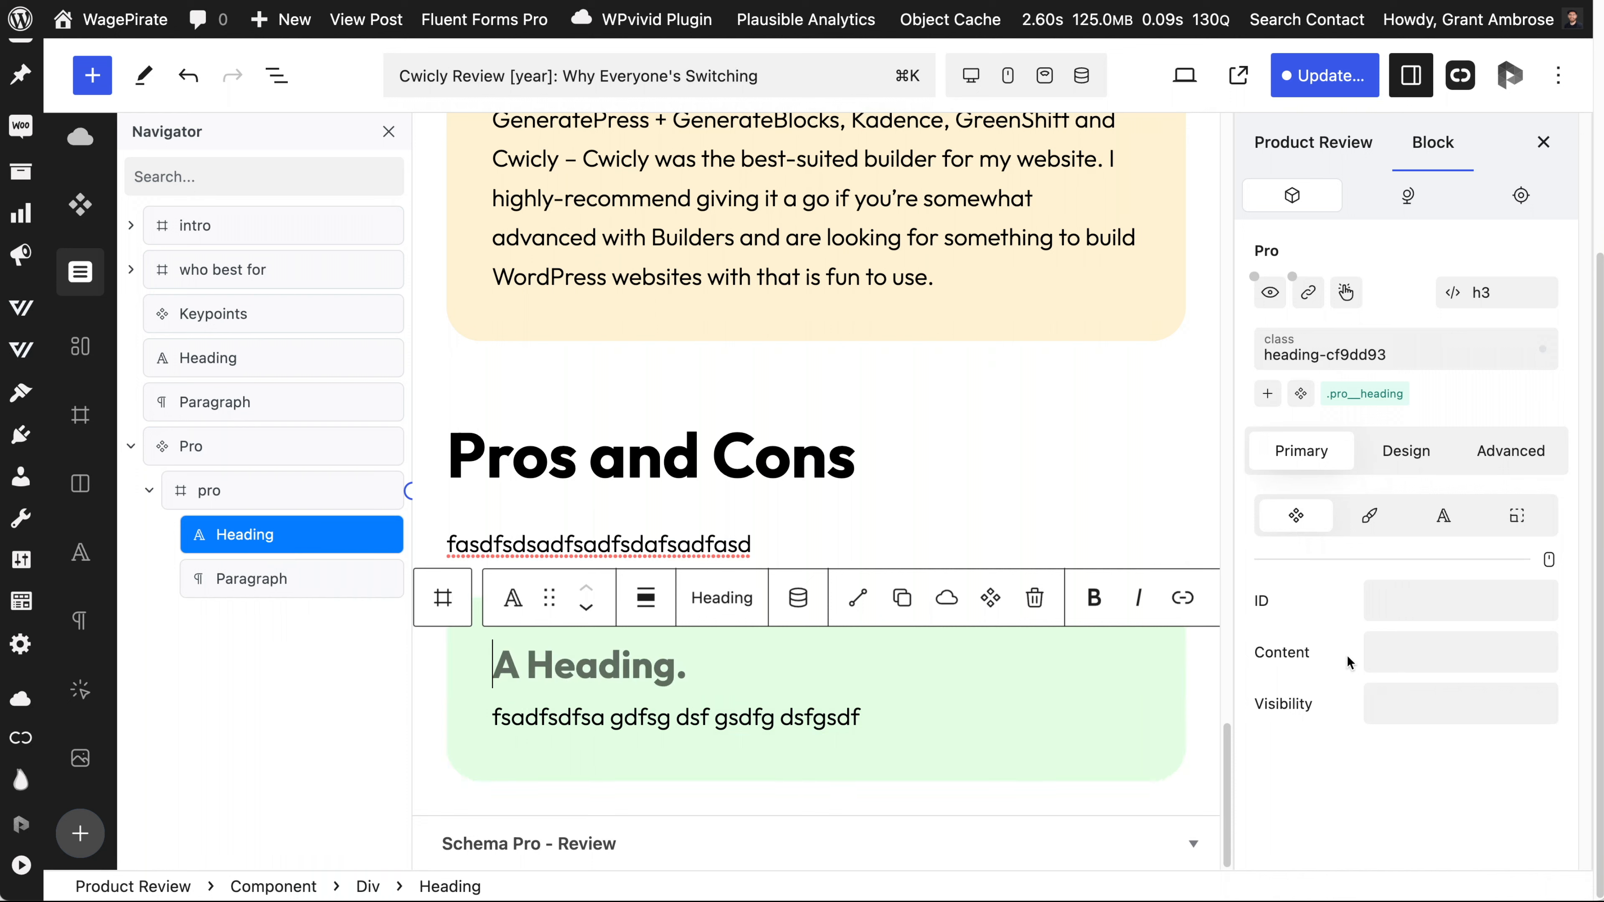
Add a Text property named "Pro Heading" to the component and connect it to the heading's content.
{"action": "left_click", "coordinate": [1407, 660]}
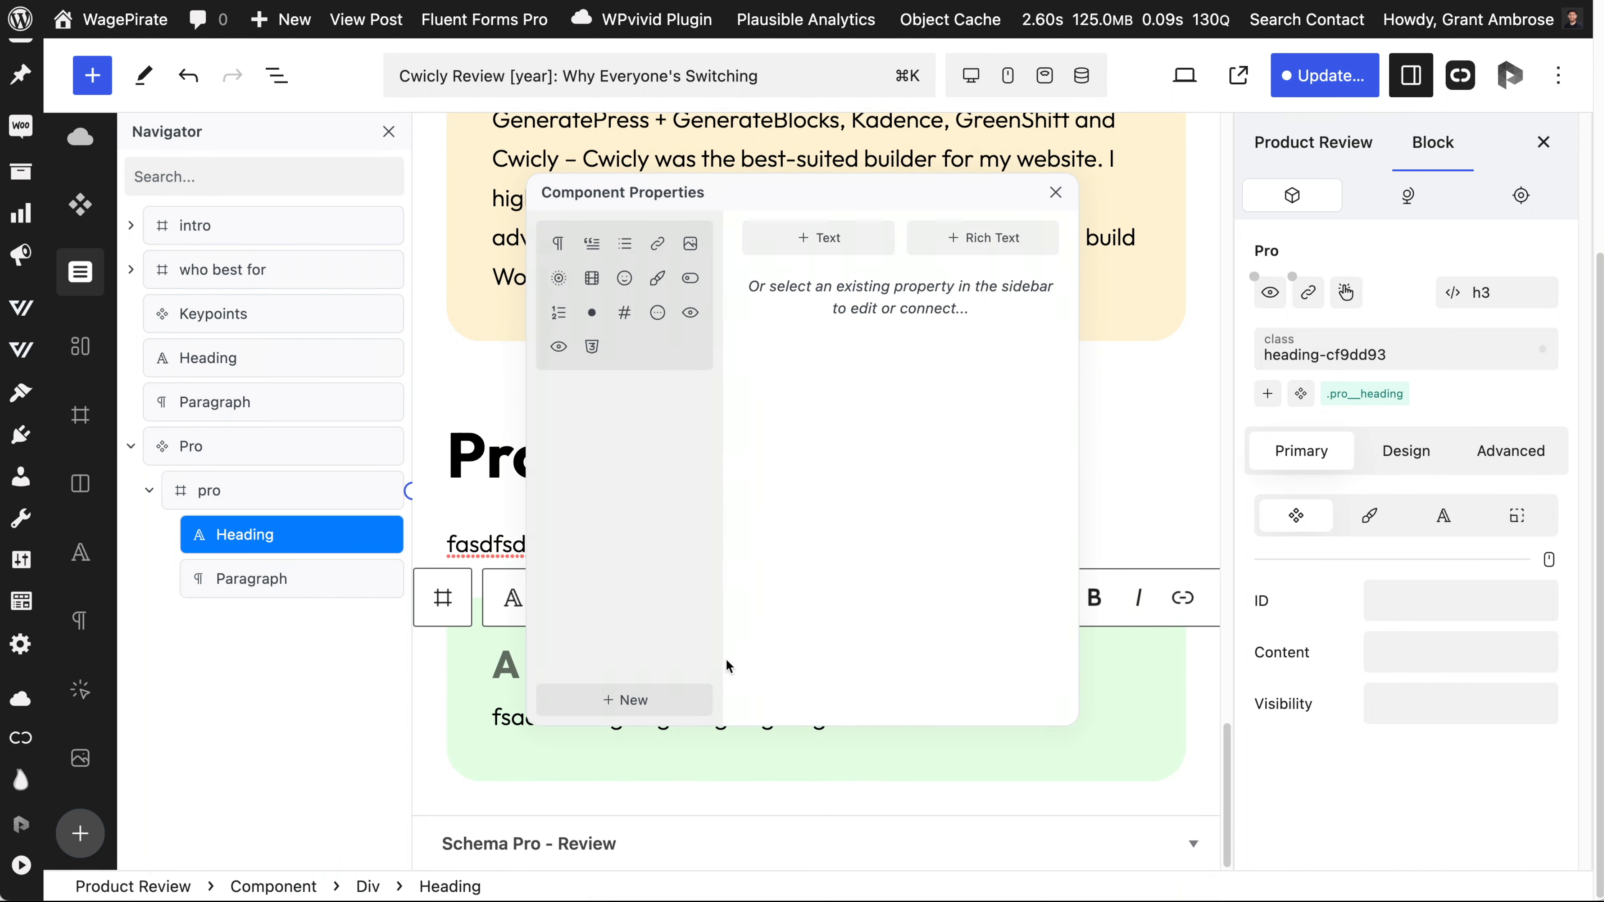
{"action": "left_click", "coordinate": [628, 701]}
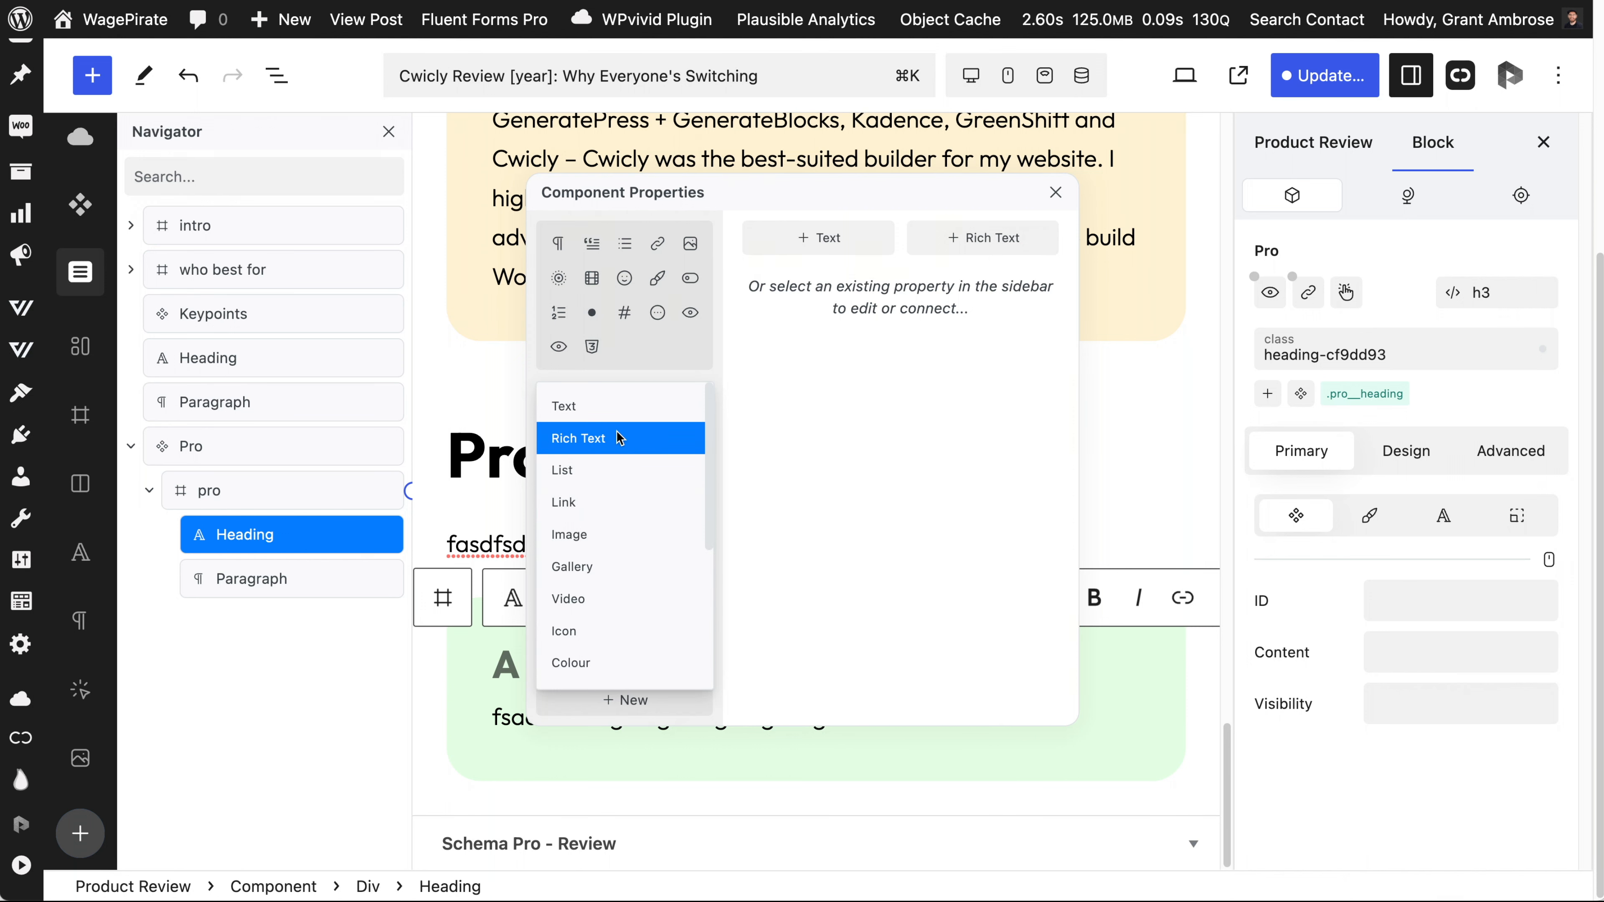
{"action": "left_click", "coordinate": [569, 411]}
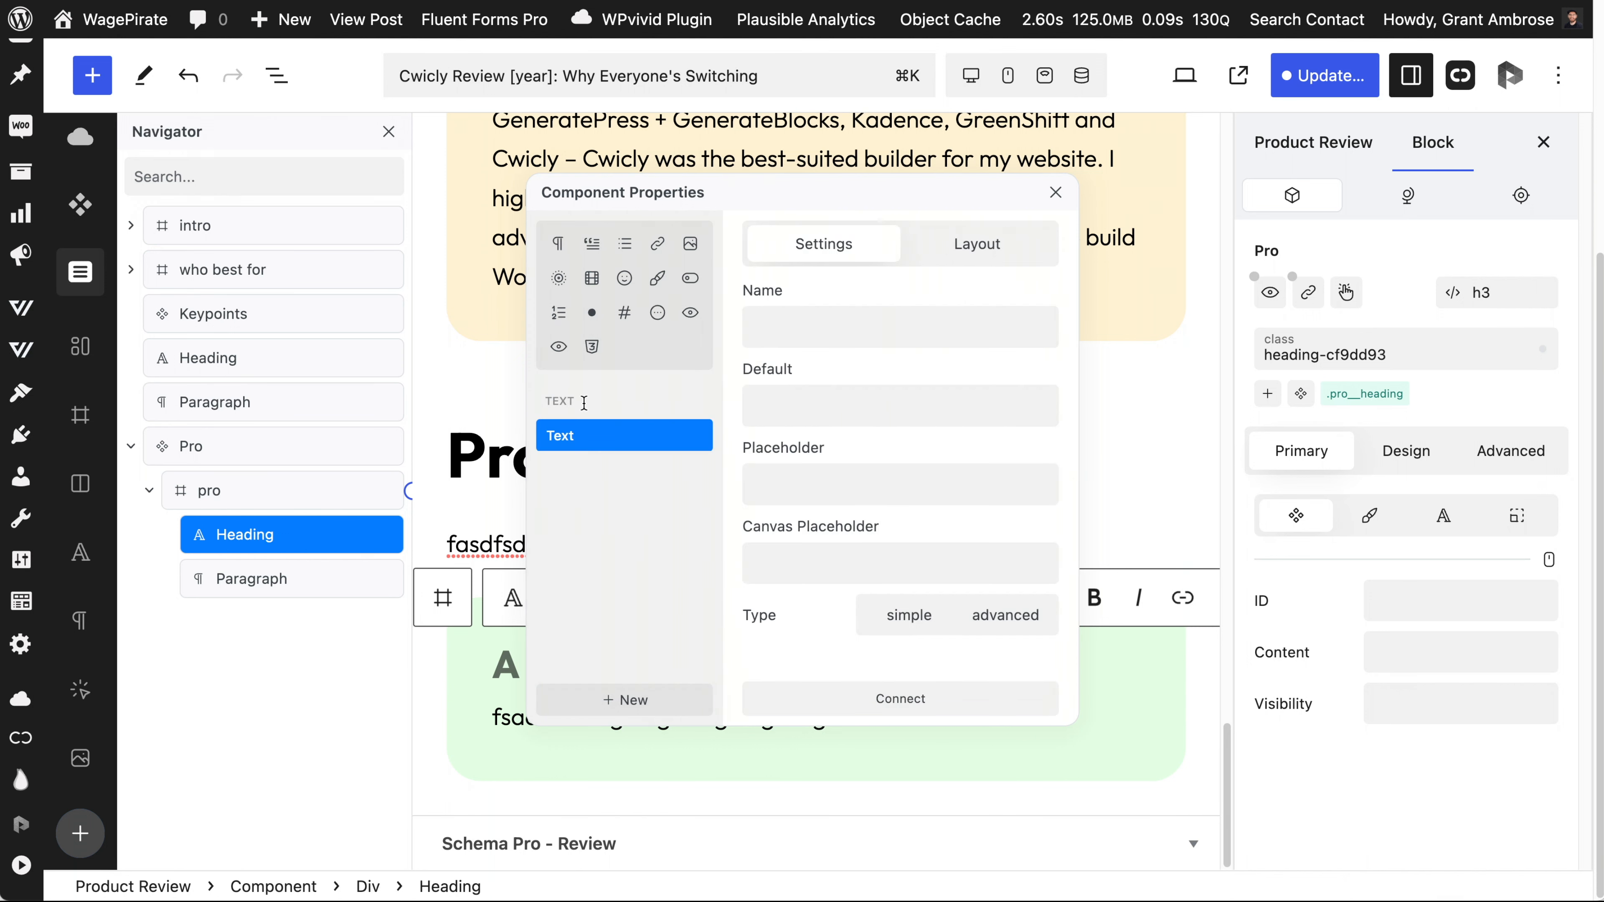
{"action": "left_click", "coordinate": [803, 330]}
{"action": "type", "text": "Pro Heading"}
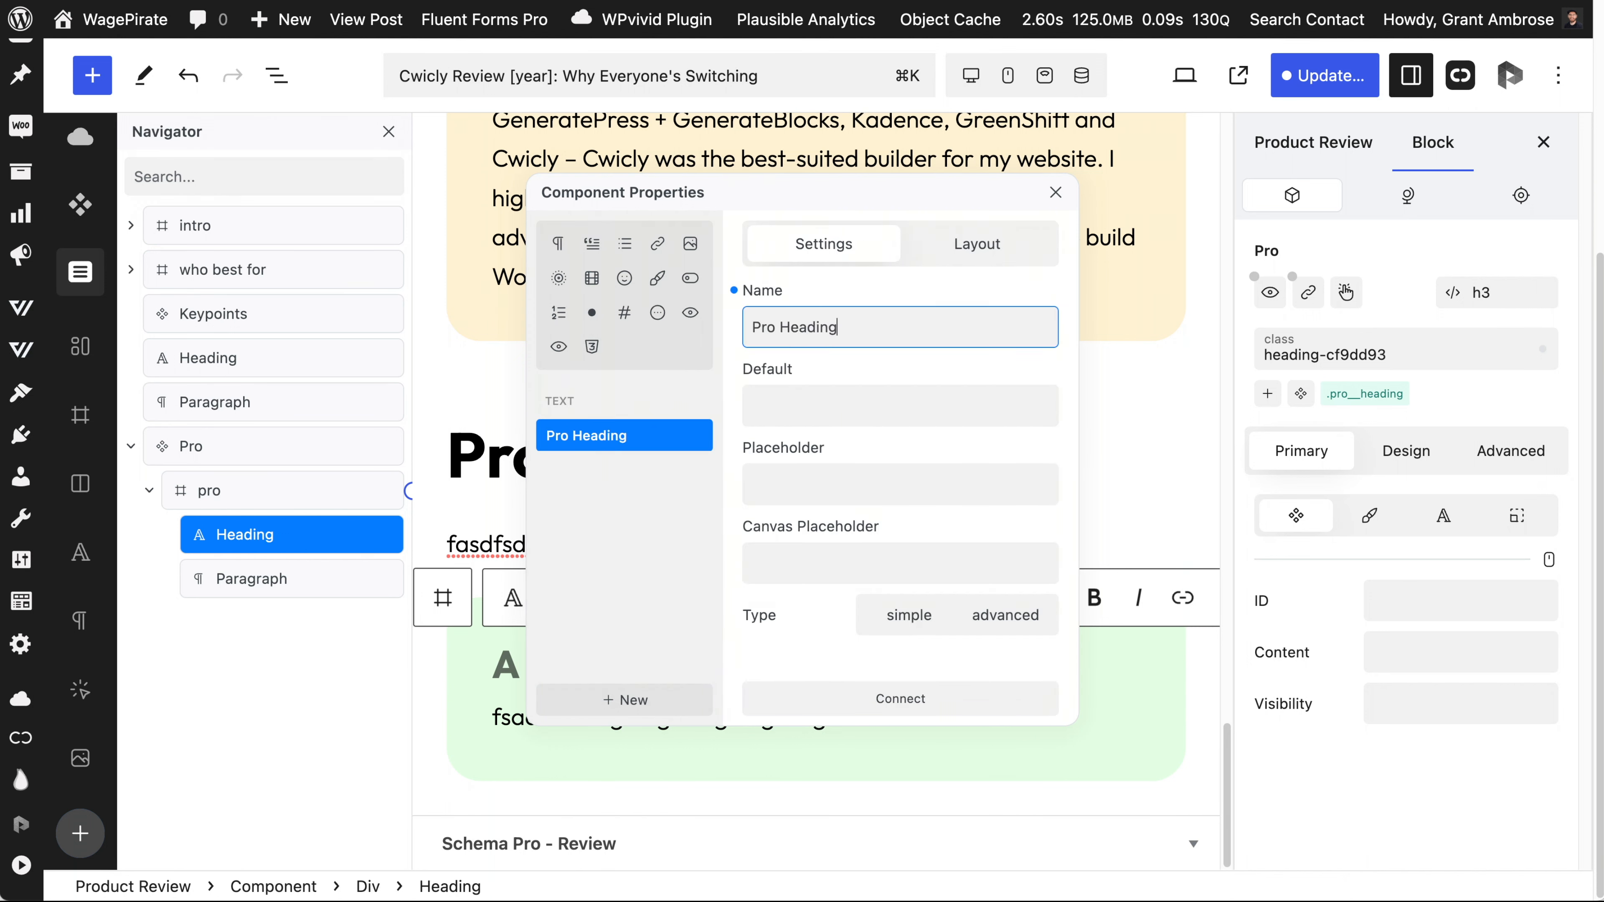
{"action": "left_click", "coordinate": [913, 692]}
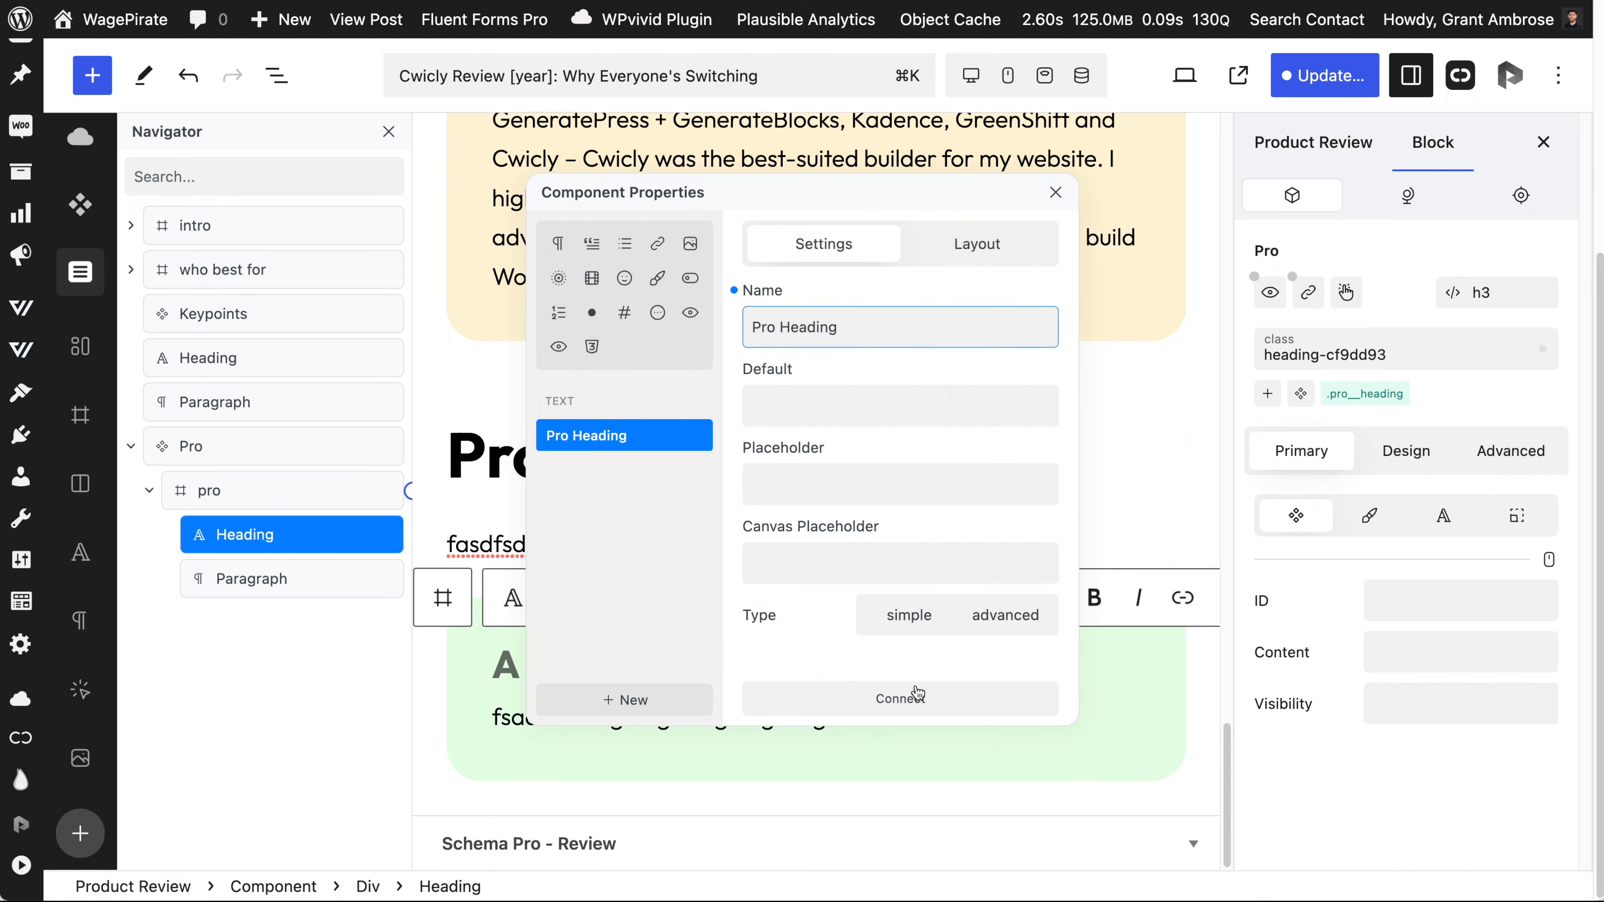
Clear the sample text from the Pro component's paragraph.
{"action": "left_click", "coordinate": [250, 580]}
{"action": "left_click", "coordinate": [543, 714]}
{"action": "key", "text": "super+a"}
{"action": "key", "text": "BackSpace"}
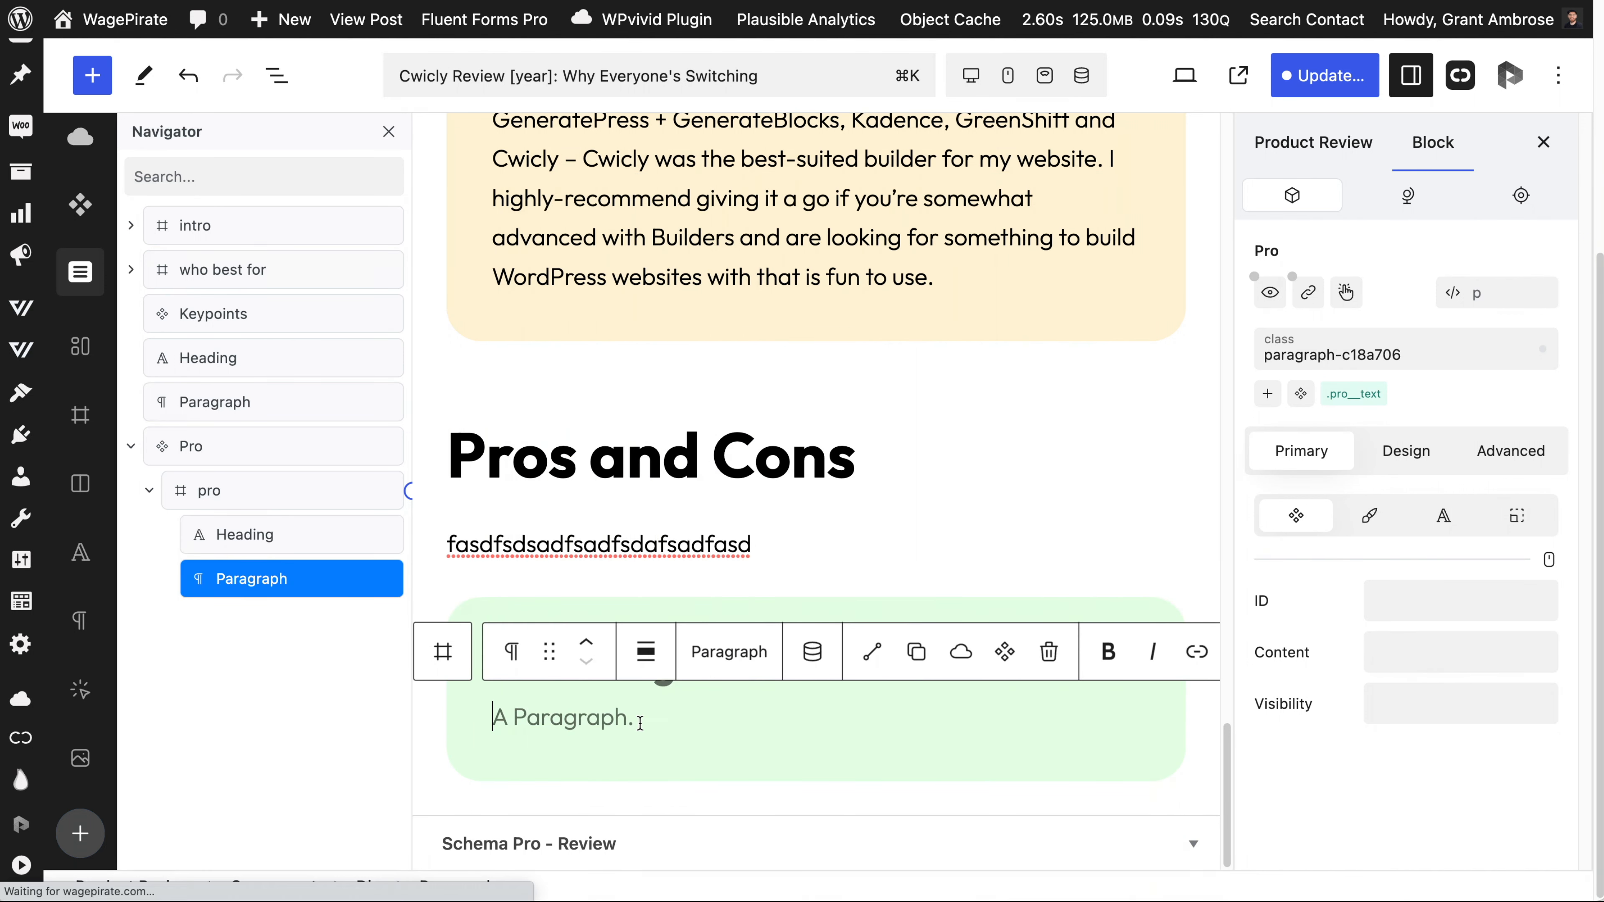
Add a Text property named "Pro Text", connect it to the paragraph's content, and leave component modification.
{"action": "left_click", "coordinate": [1421, 650]}
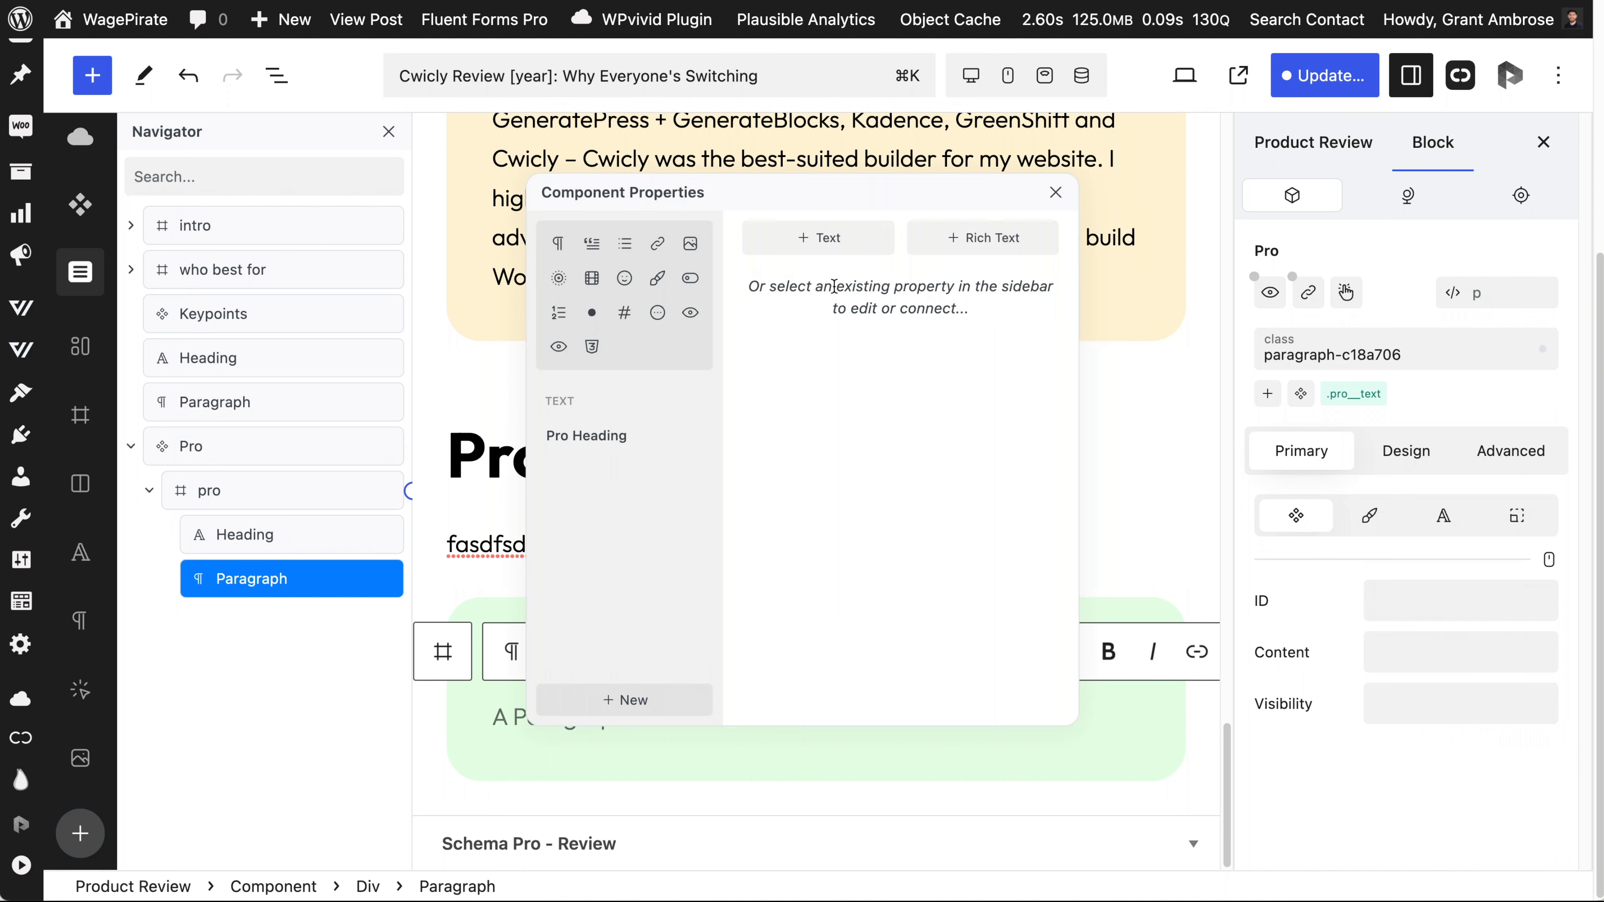
{"action": "left_click", "coordinate": [834, 241]}
{"action": "left_click", "coordinate": [835, 327]}
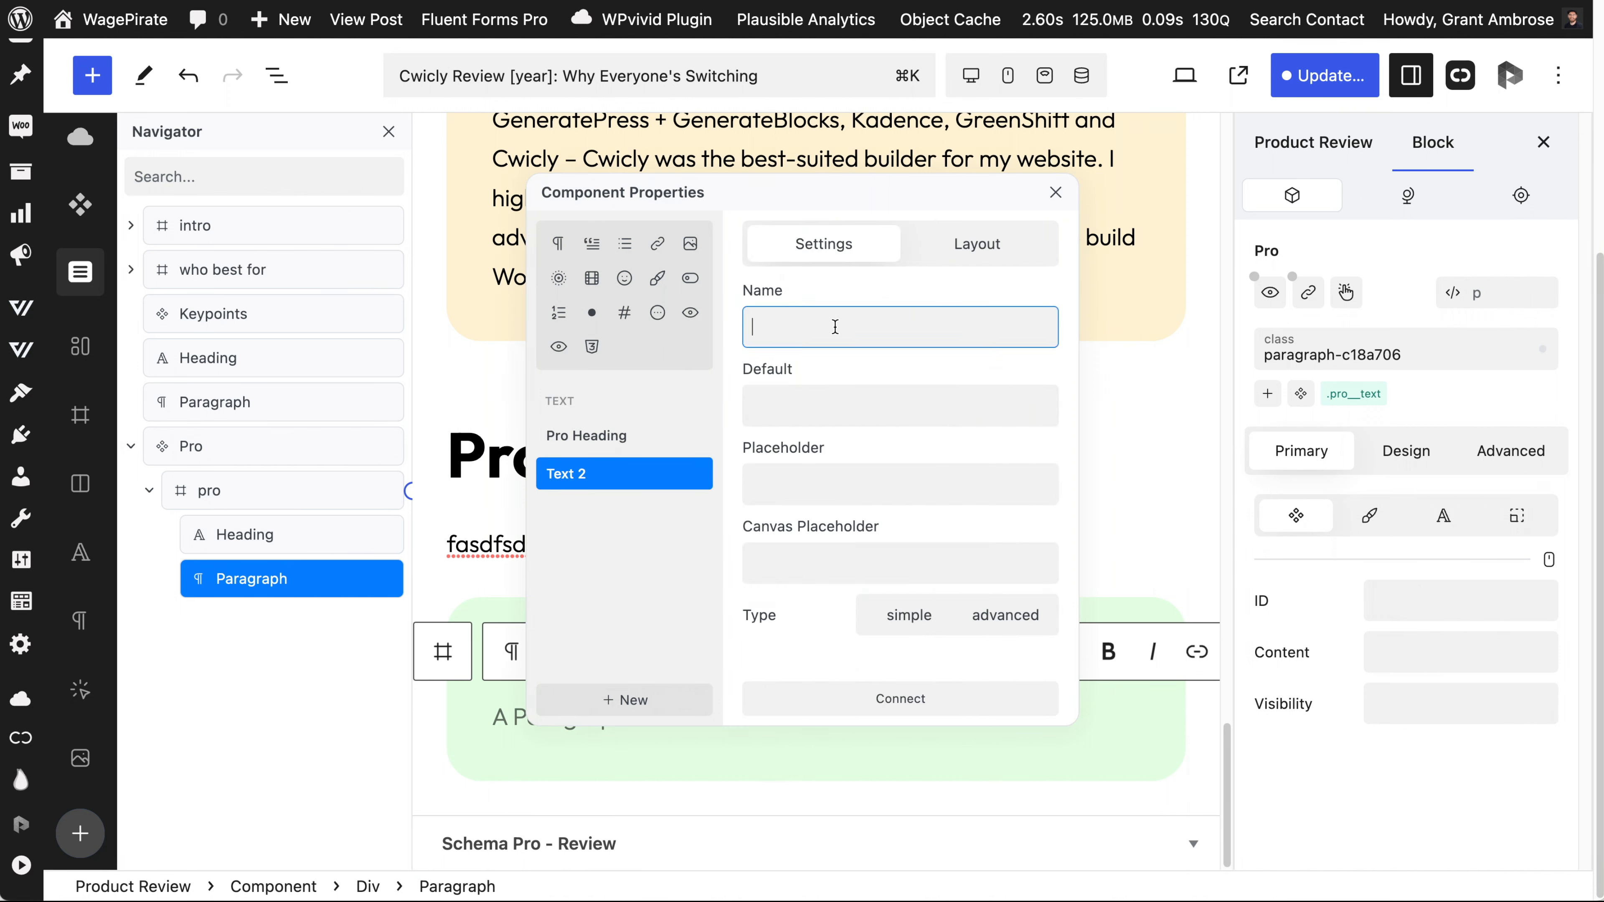
{"action": "type", "text": "Pro Text"}
{"action": "left_click", "coordinate": [919, 698]}
{"action": "left_click", "coordinate": [1055, 193]}
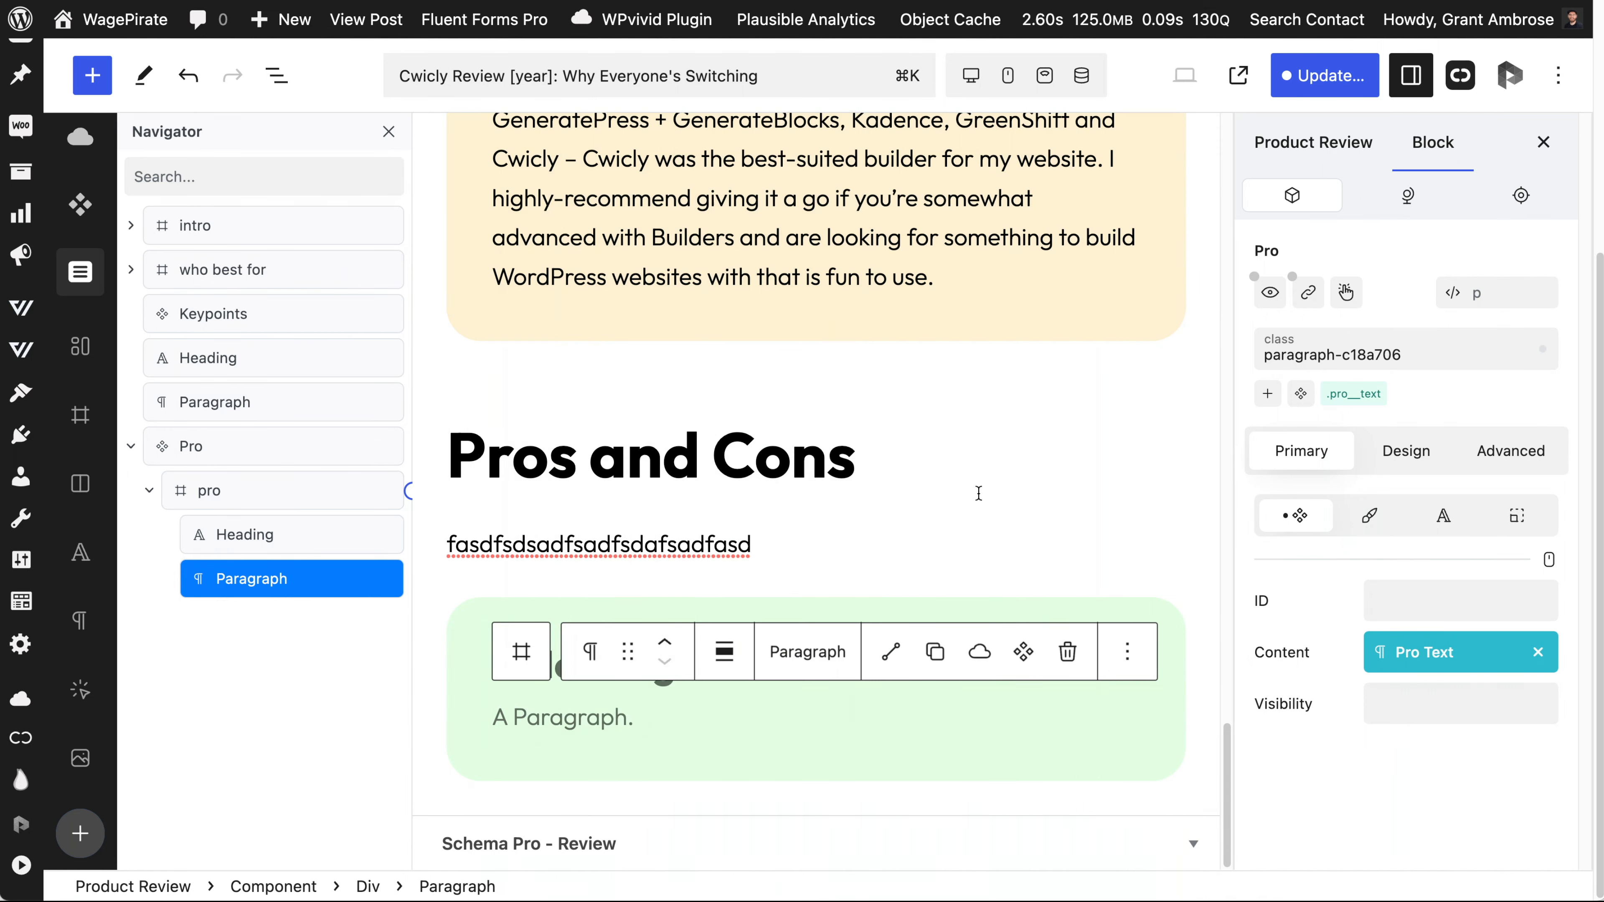
{"action": "left_click", "coordinate": [223, 450]}
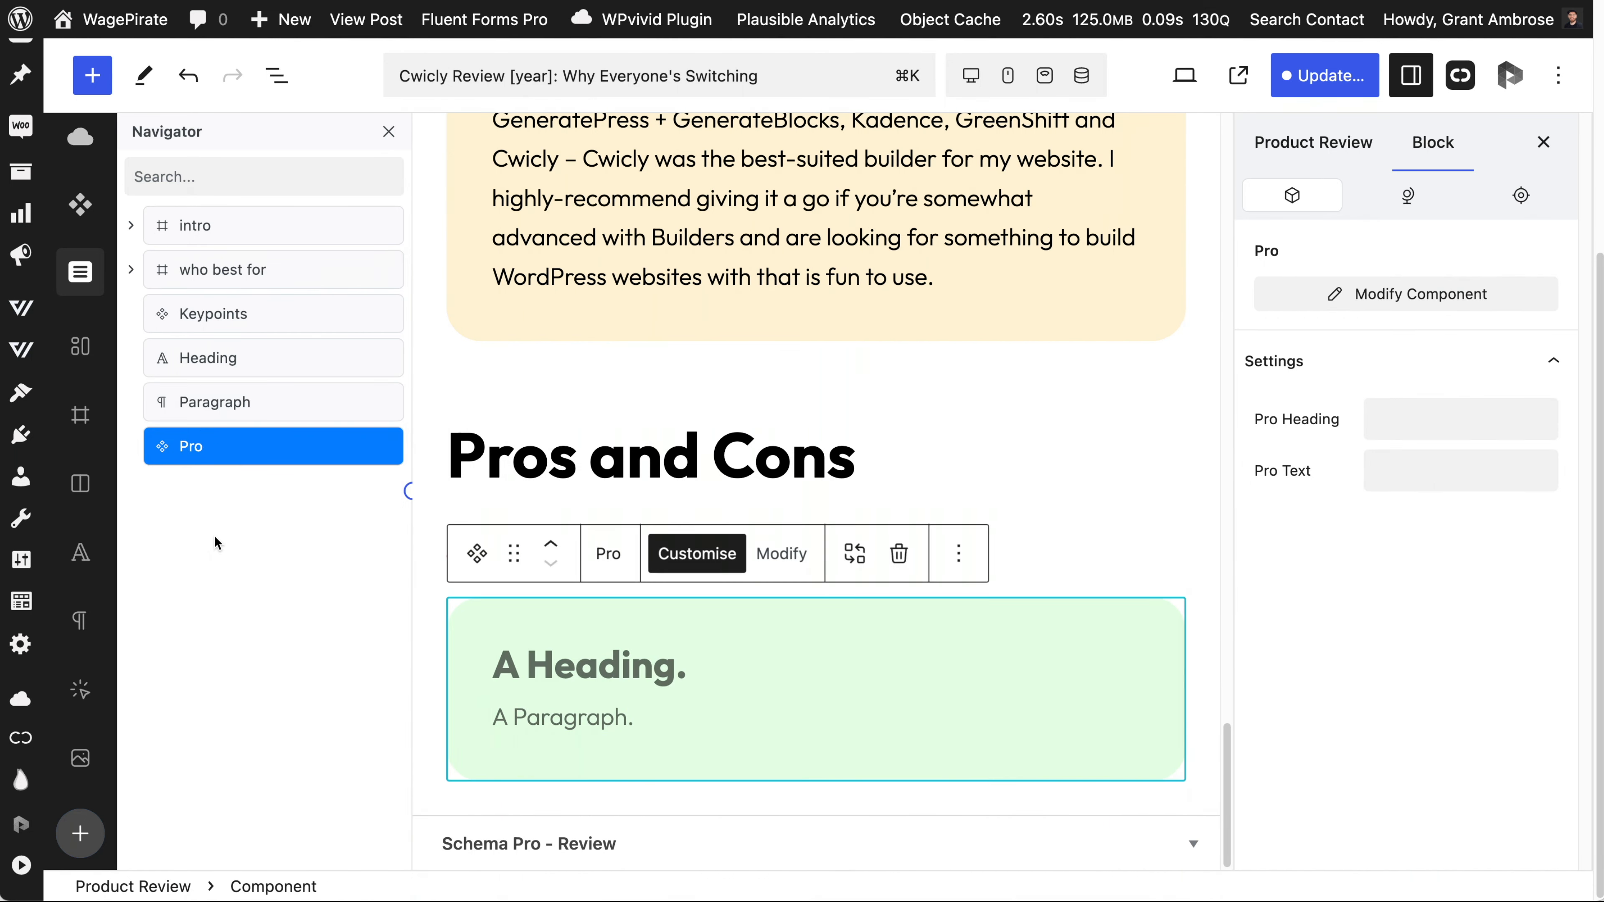
{"action": "left_click", "coordinate": [215, 537]}
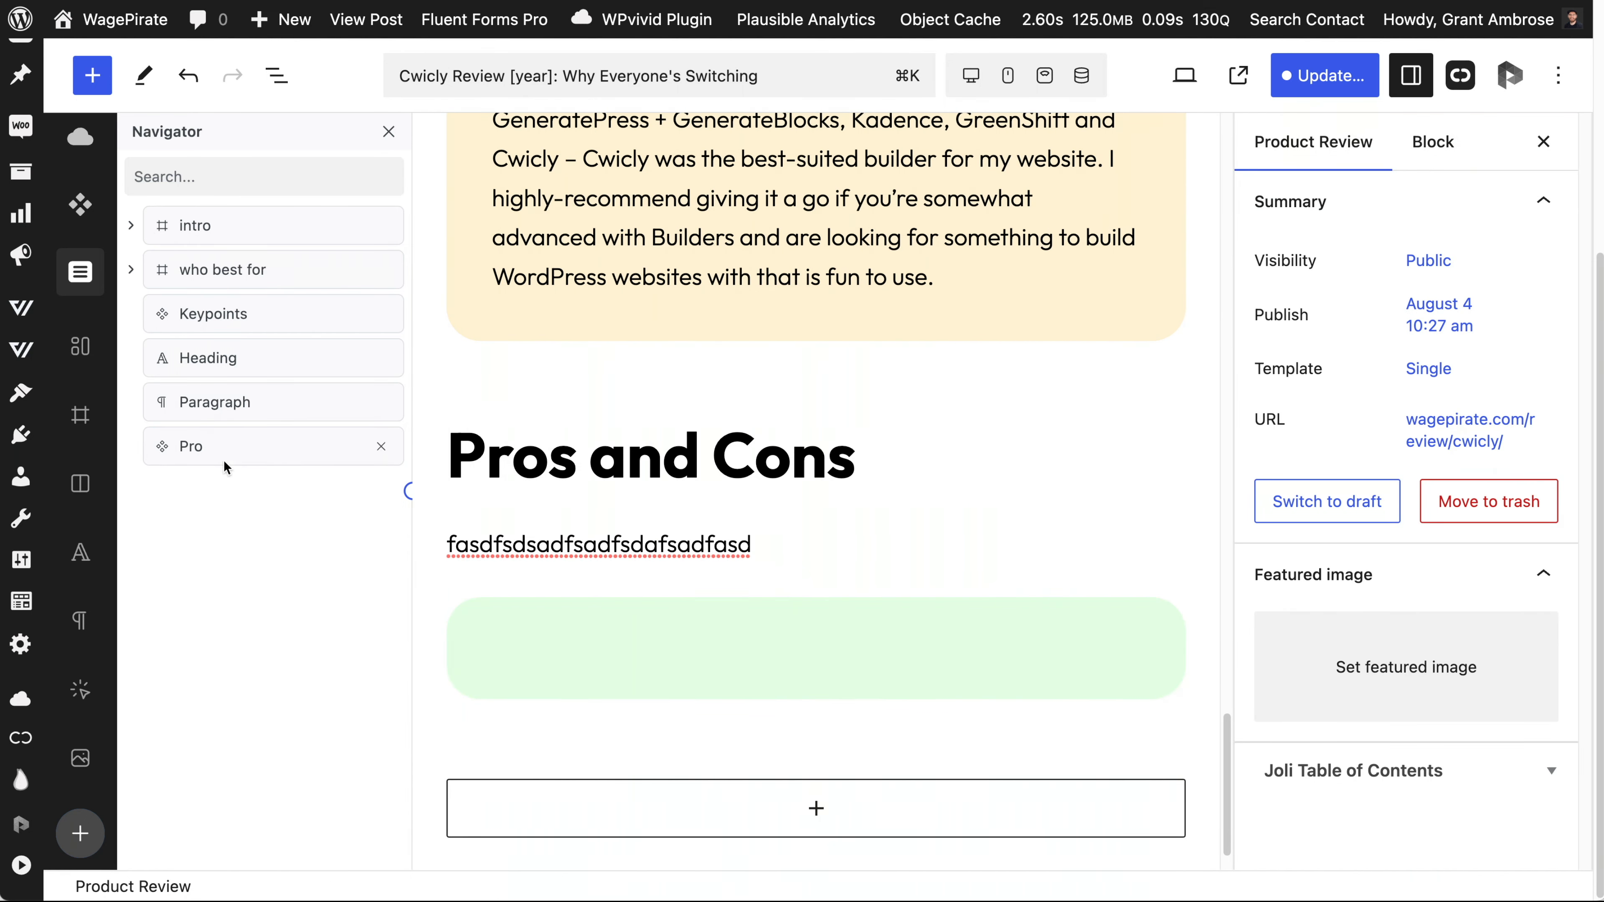
Fill in the Pro component with the heading "Cwicly is great because..." and the paragraph text "gsdfg dfgdf sdf gsdf".
{"action": "left_click", "coordinate": [779, 659]}
{"action": "left_click", "coordinate": [670, 674]}
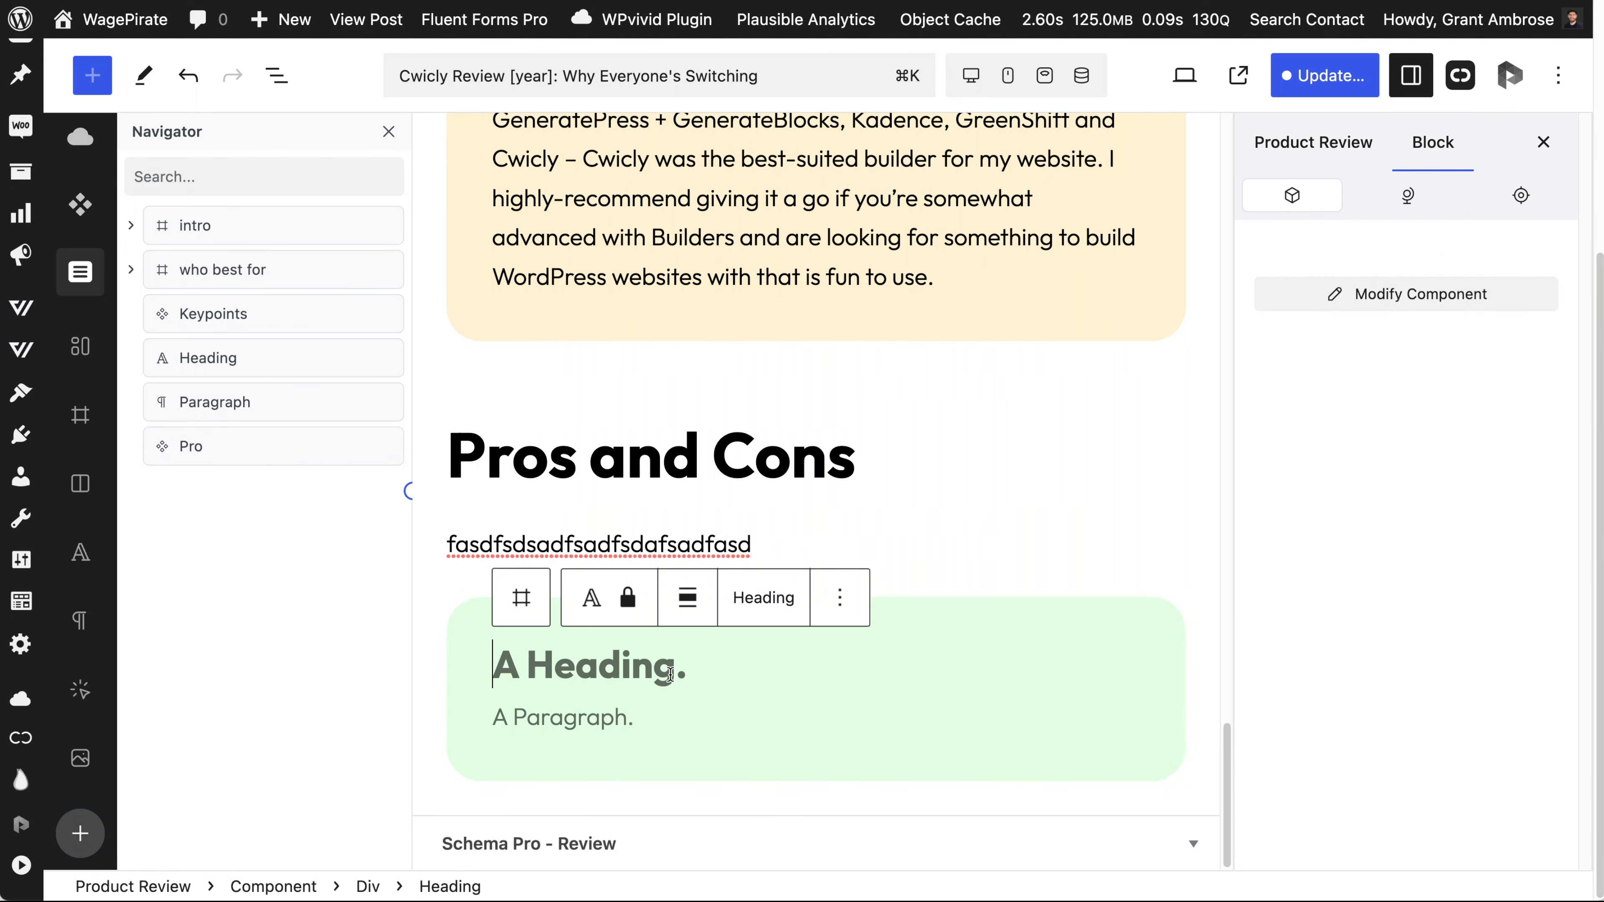
{"action": "type", "text": "Cwicly is great bece"}
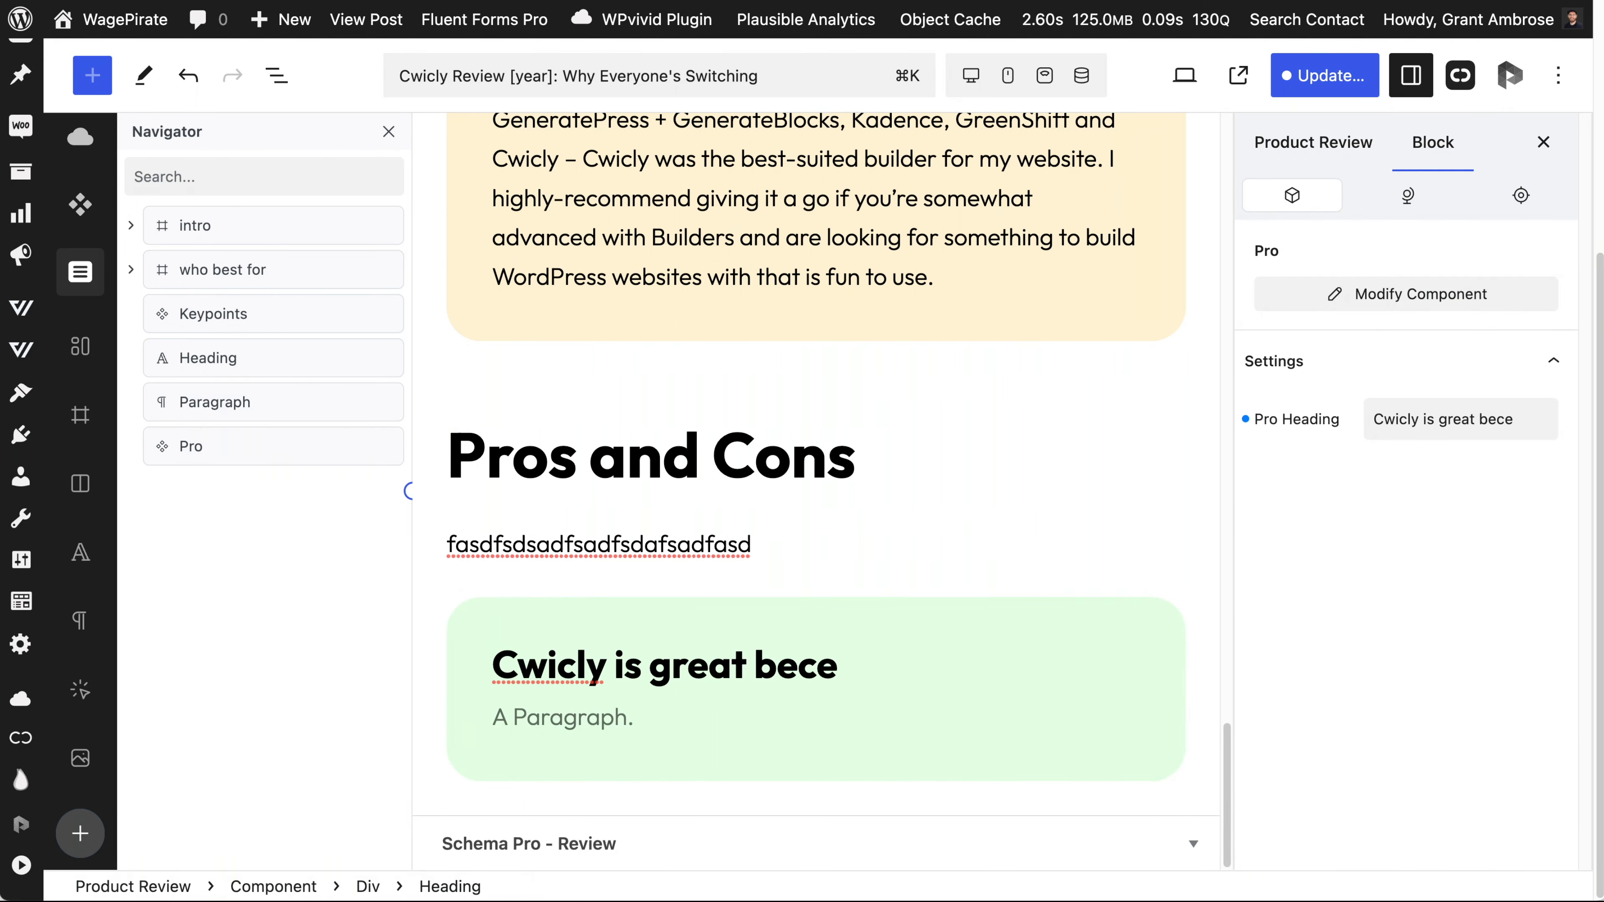
{"action": "key", "text": "BackSpace"}
{"action": "type", "text": "ause..."}
{"action": "left_click", "coordinate": [566, 717]}
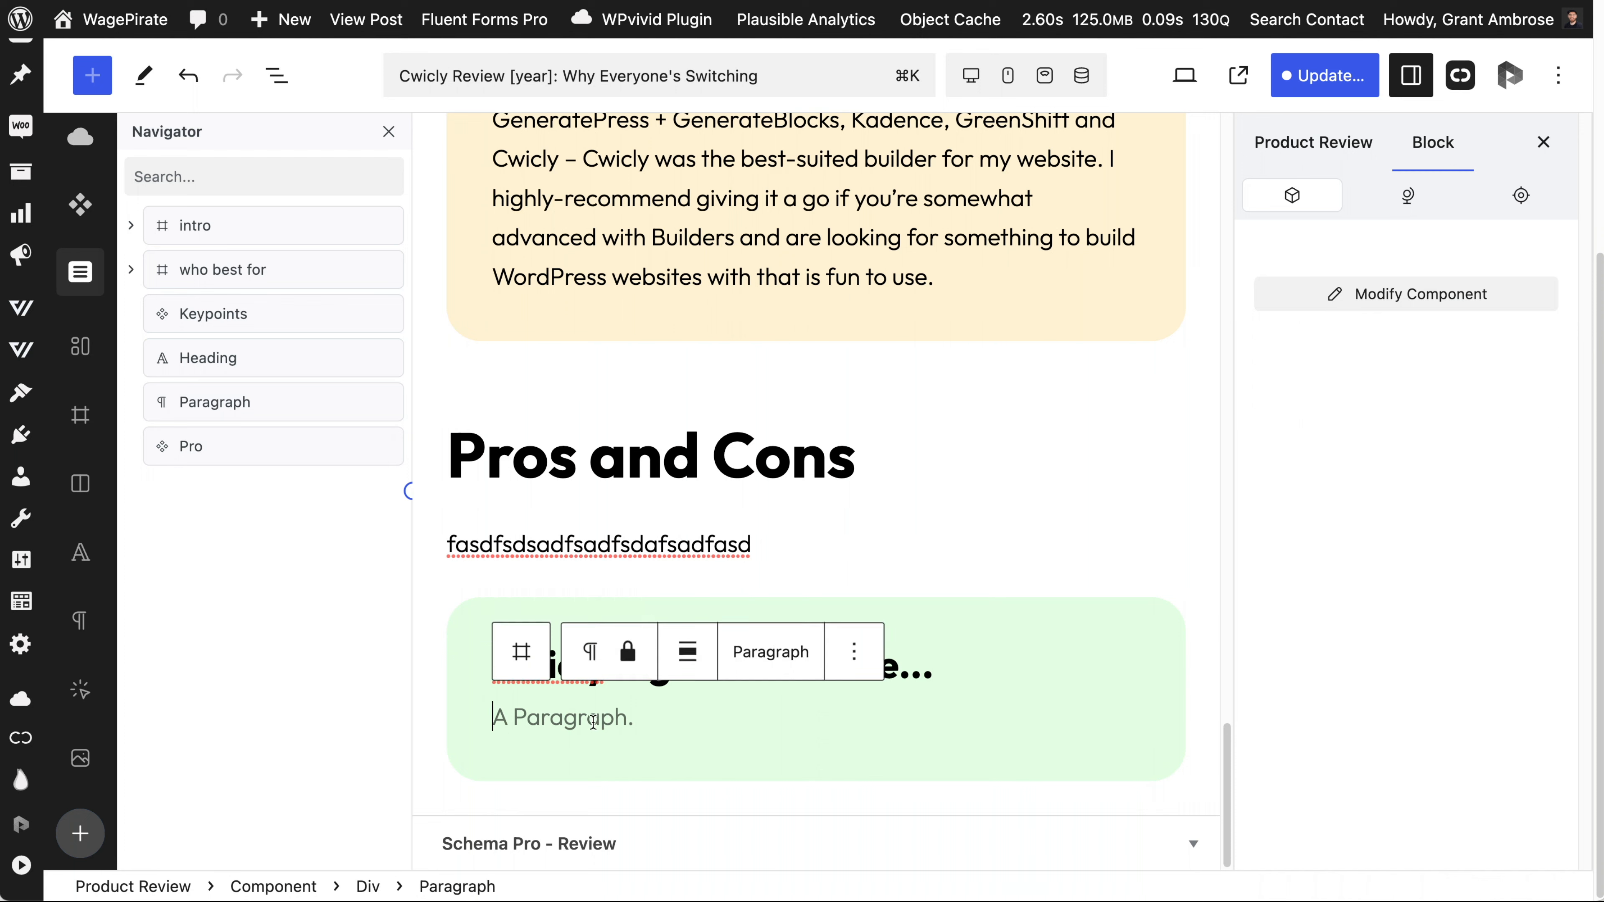
{"action": "type", "text": "gsdfg dfgdf sdf gsdf"}
{"action": "left_click", "coordinate": [308, 627]}
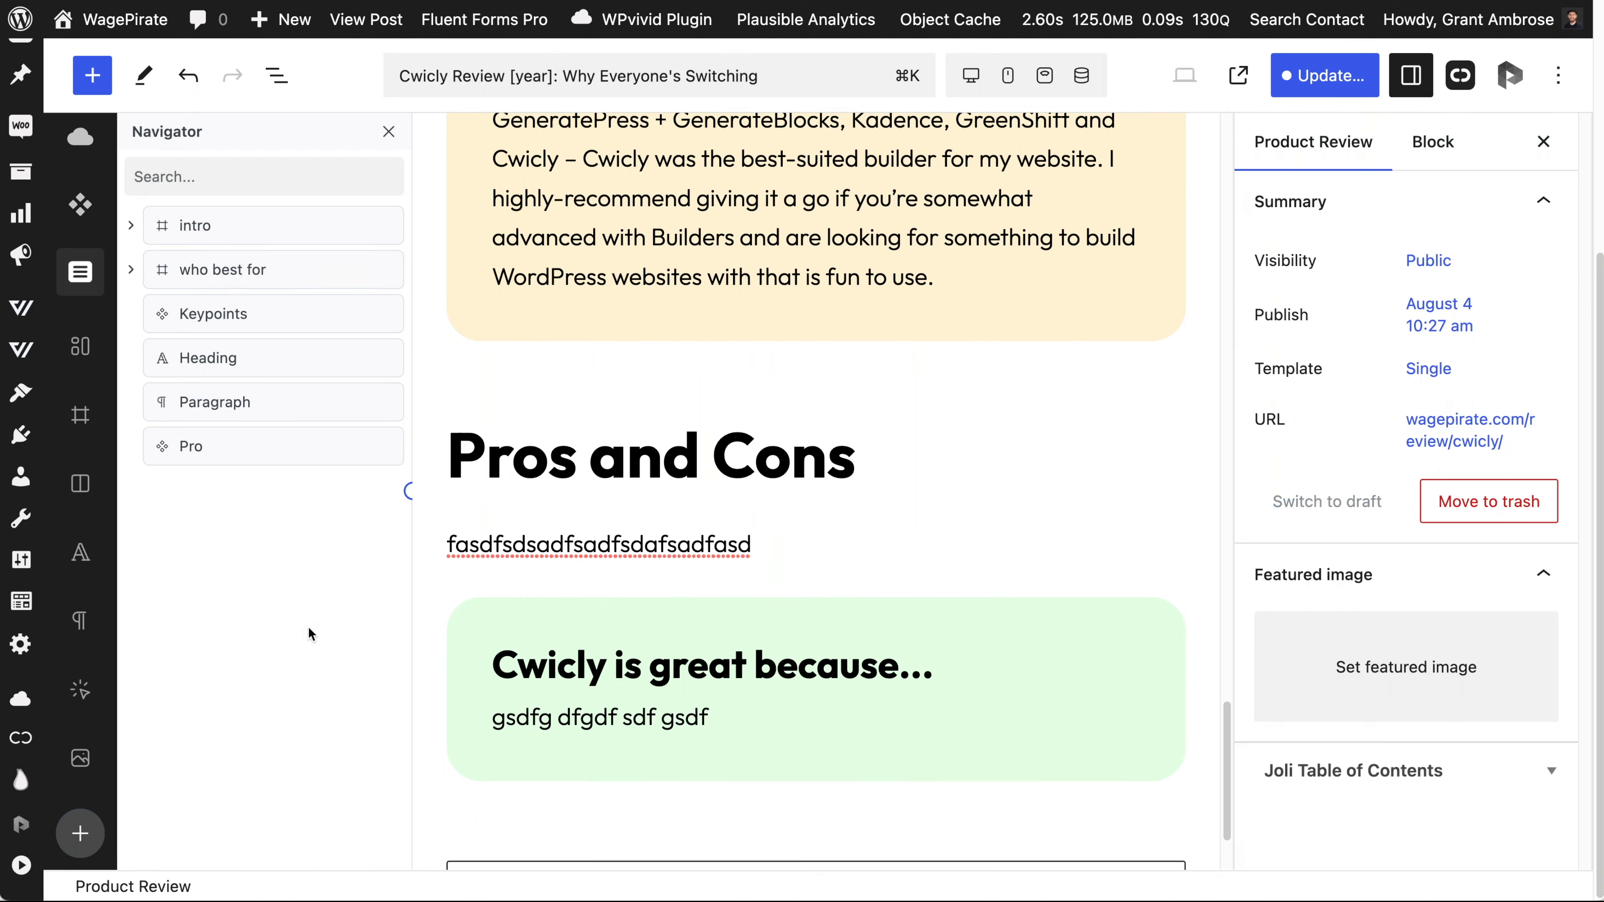
{"action": "left_click", "coordinate": [86, 201]}
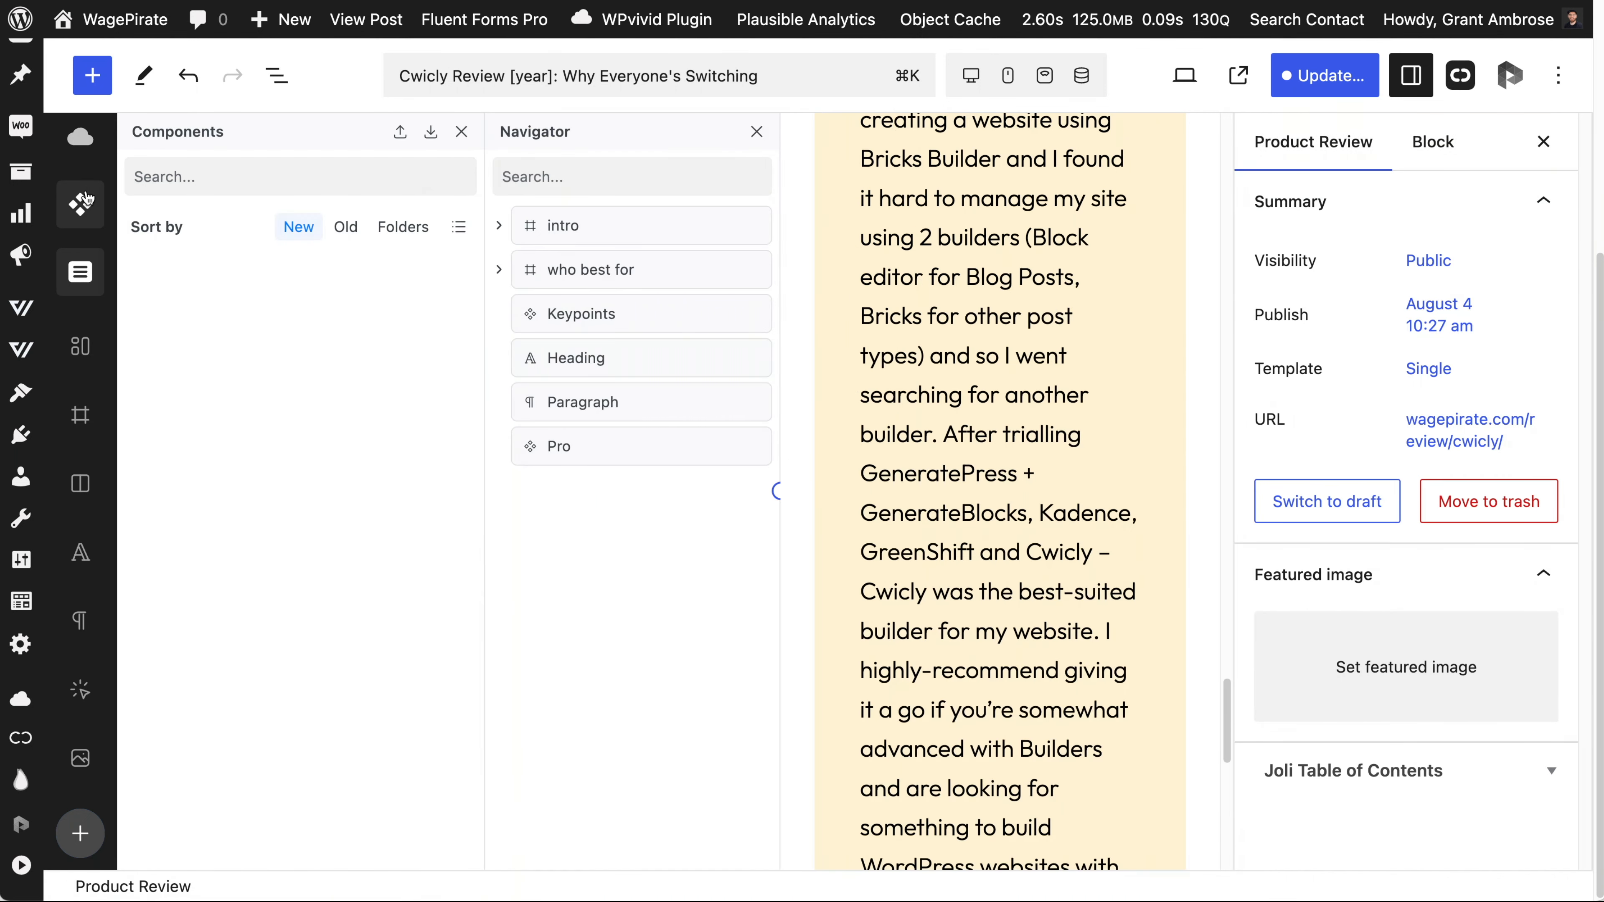
{"action": "left_click", "coordinate": [289, 300]}
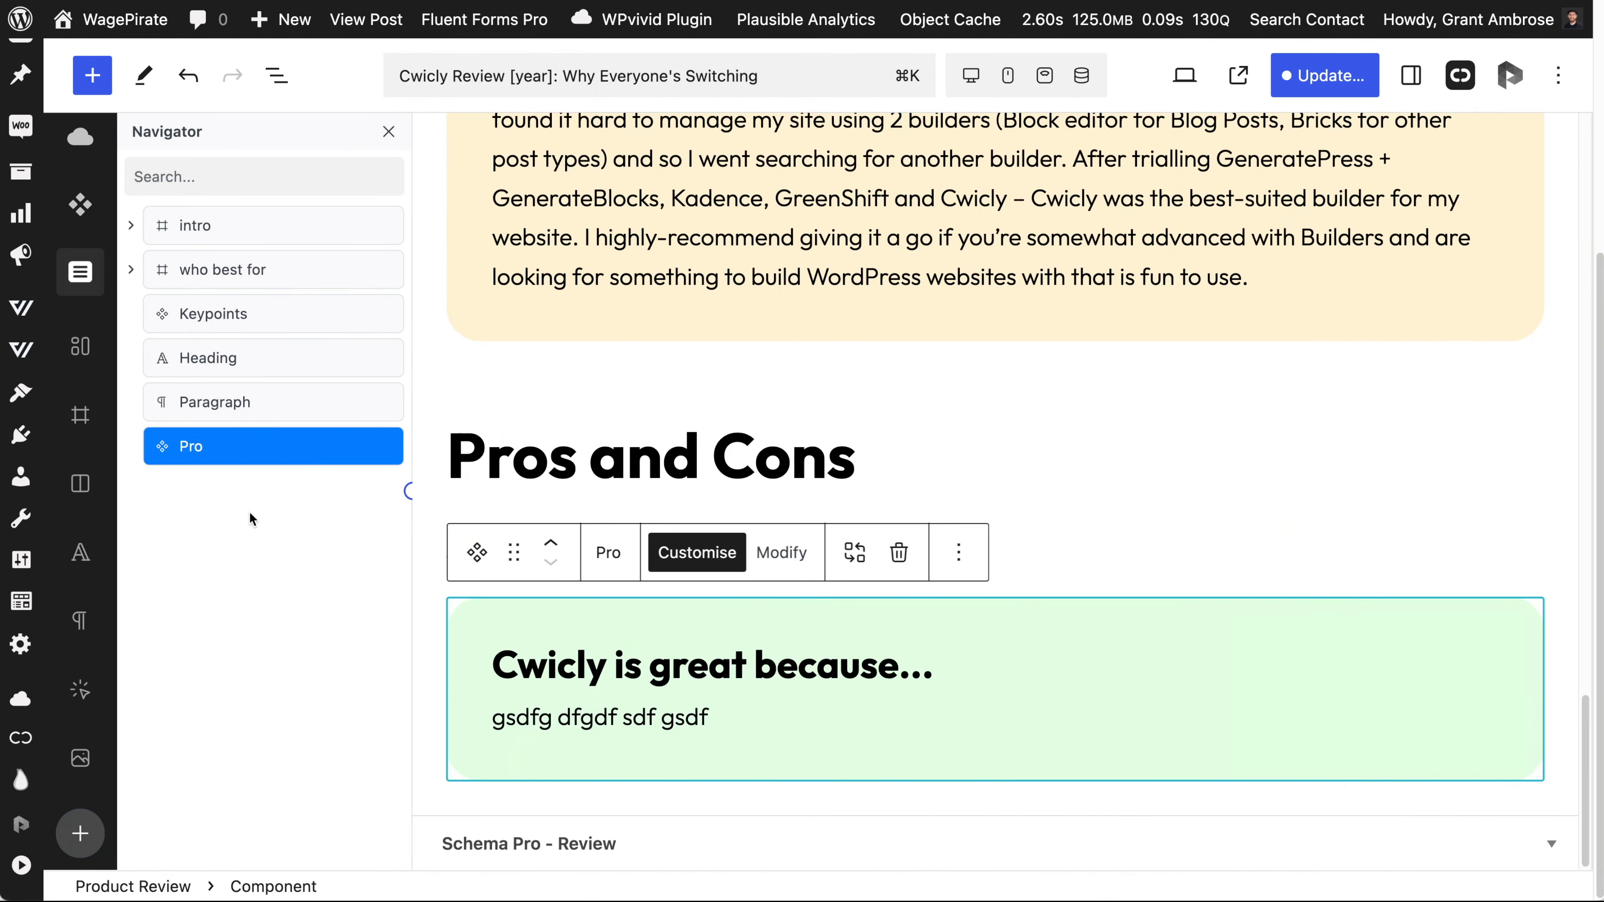
Duplicate the Pro component and change the copy's heading to "And also it does....".
{"action": "right_click", "coordinate": [278, 446]}
{"action": "left_click", "coordinate": [327, 501]}
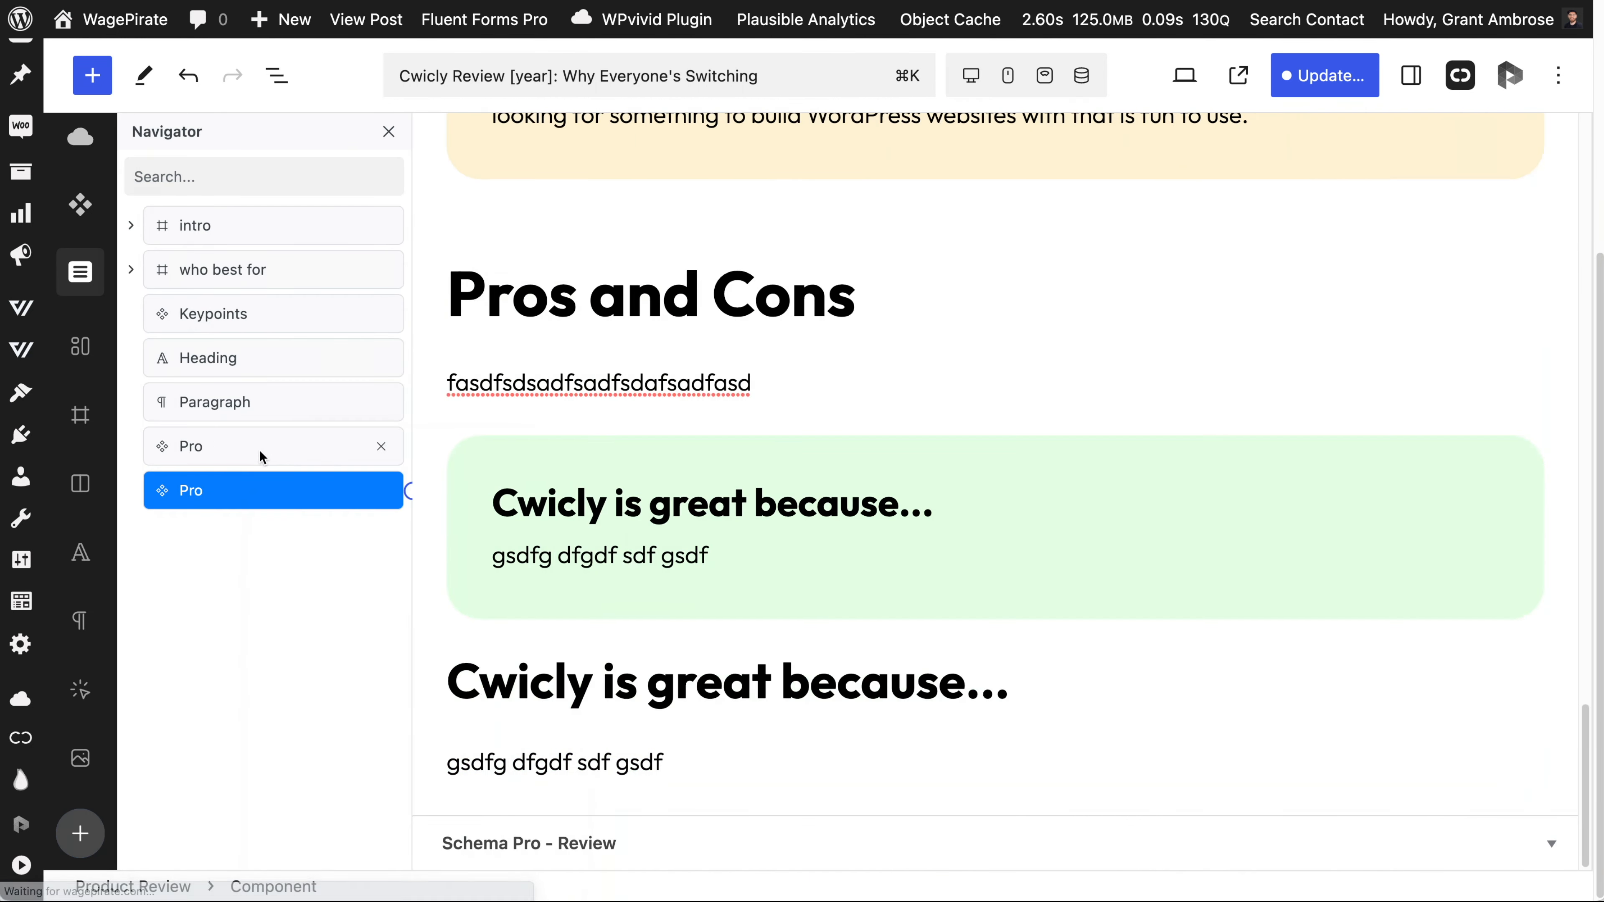
{"action": "left_click", "coordinate": [786, 663]}
{"action": "triple_click", "coordinate": [786, 663]}
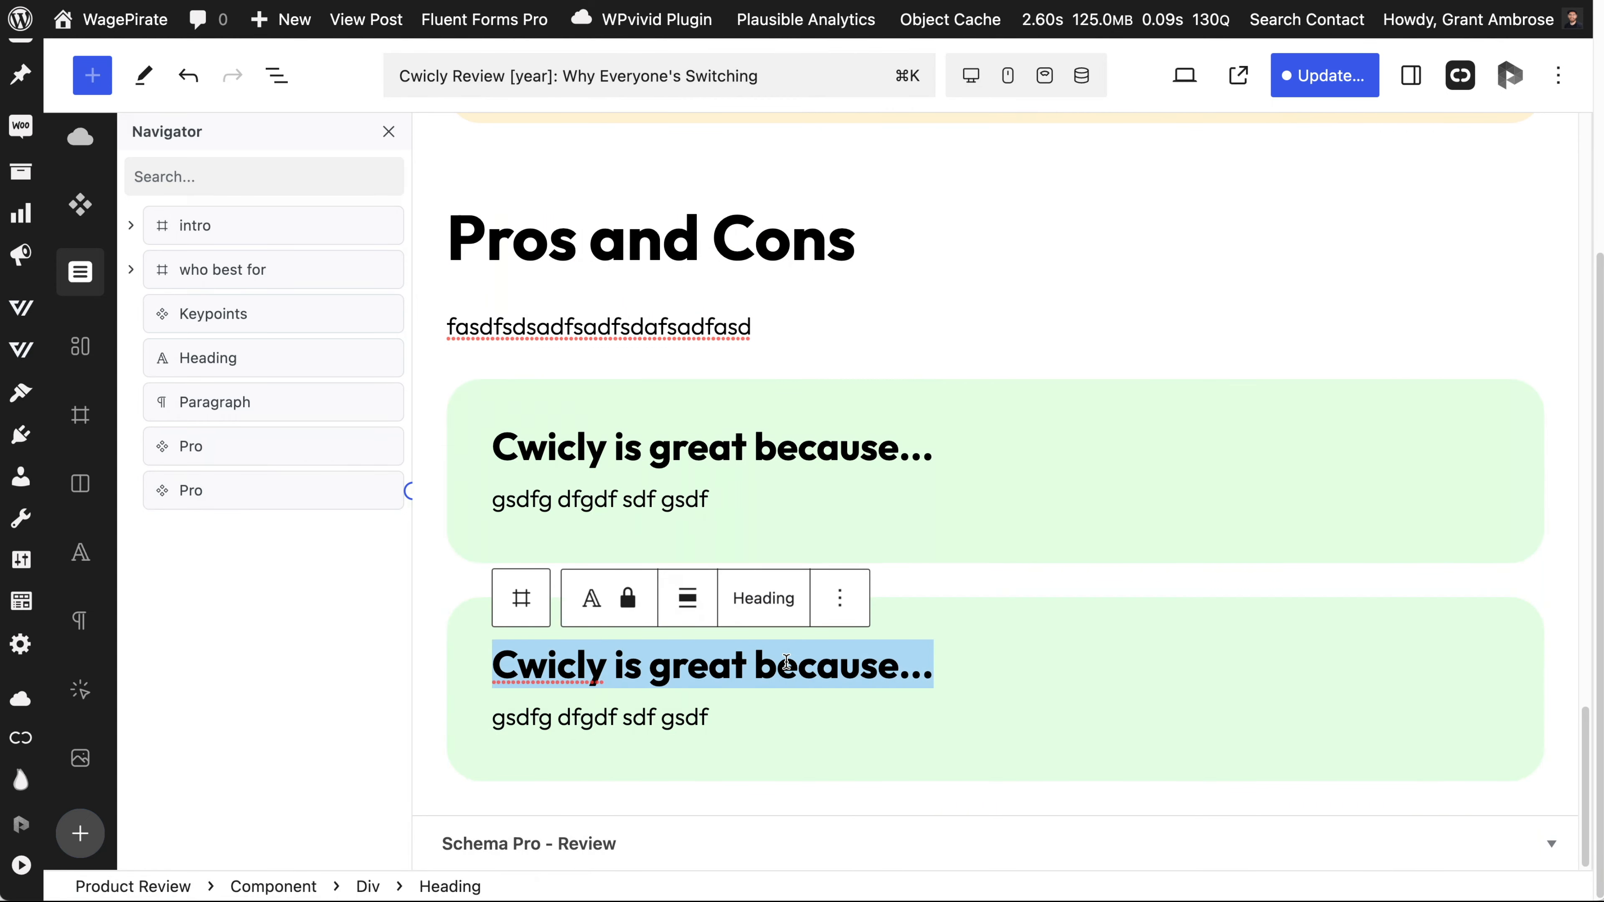
{"action": "type", "text": "And also it does..."}
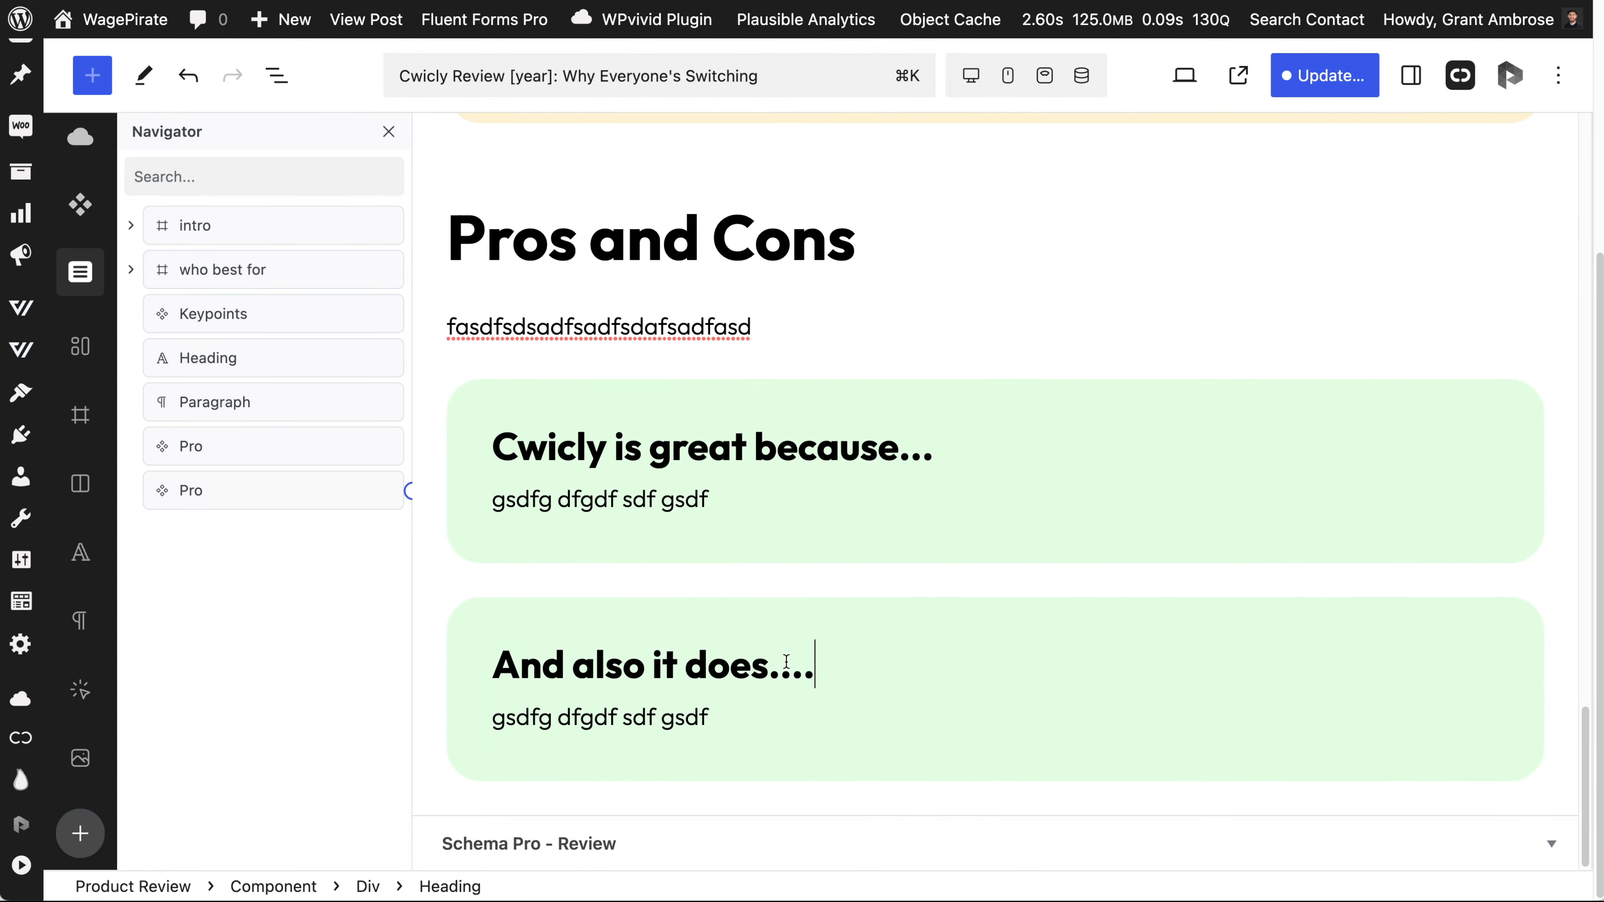
Replace the second Pro component's paragraph text with "gdsfhg4ert5yrhfghfgfg" and save the post.
{"action": "triple_click", "coordinate": [759, 716]}
{"action": "type", "text": "gdsfhg4ert5yrhfghfgfg"}
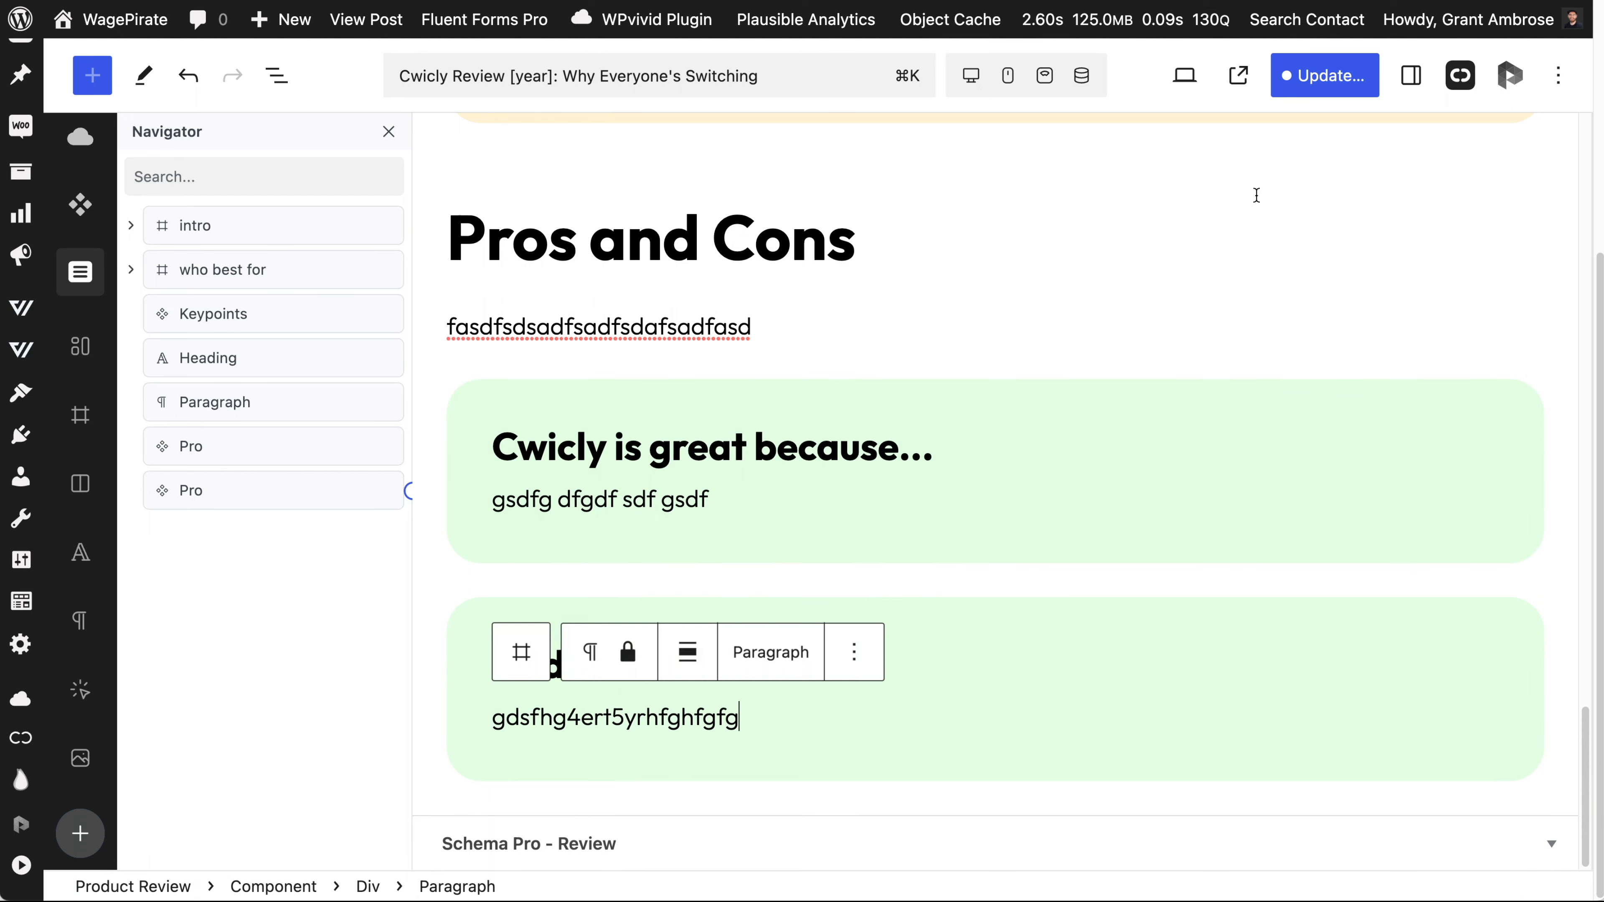
{"action": "key", "text": "super+s"}
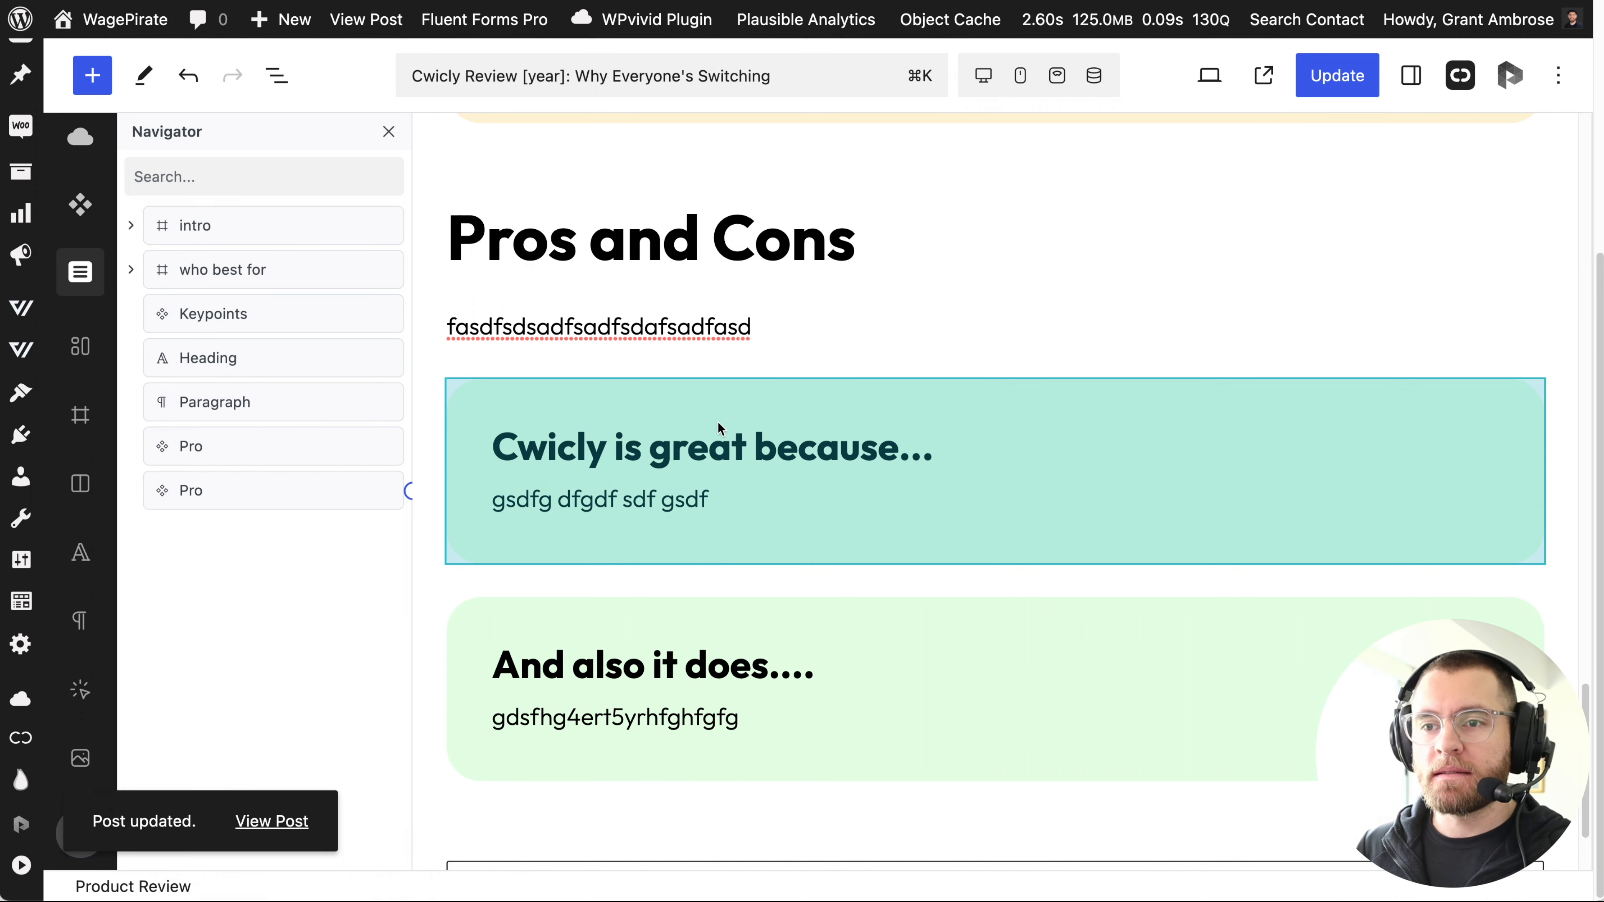
Copy the inner pro Div of the second Pro component and paste it as a standalone block below both components.
{"action": "left_click", "coordinate": [261, 505]}
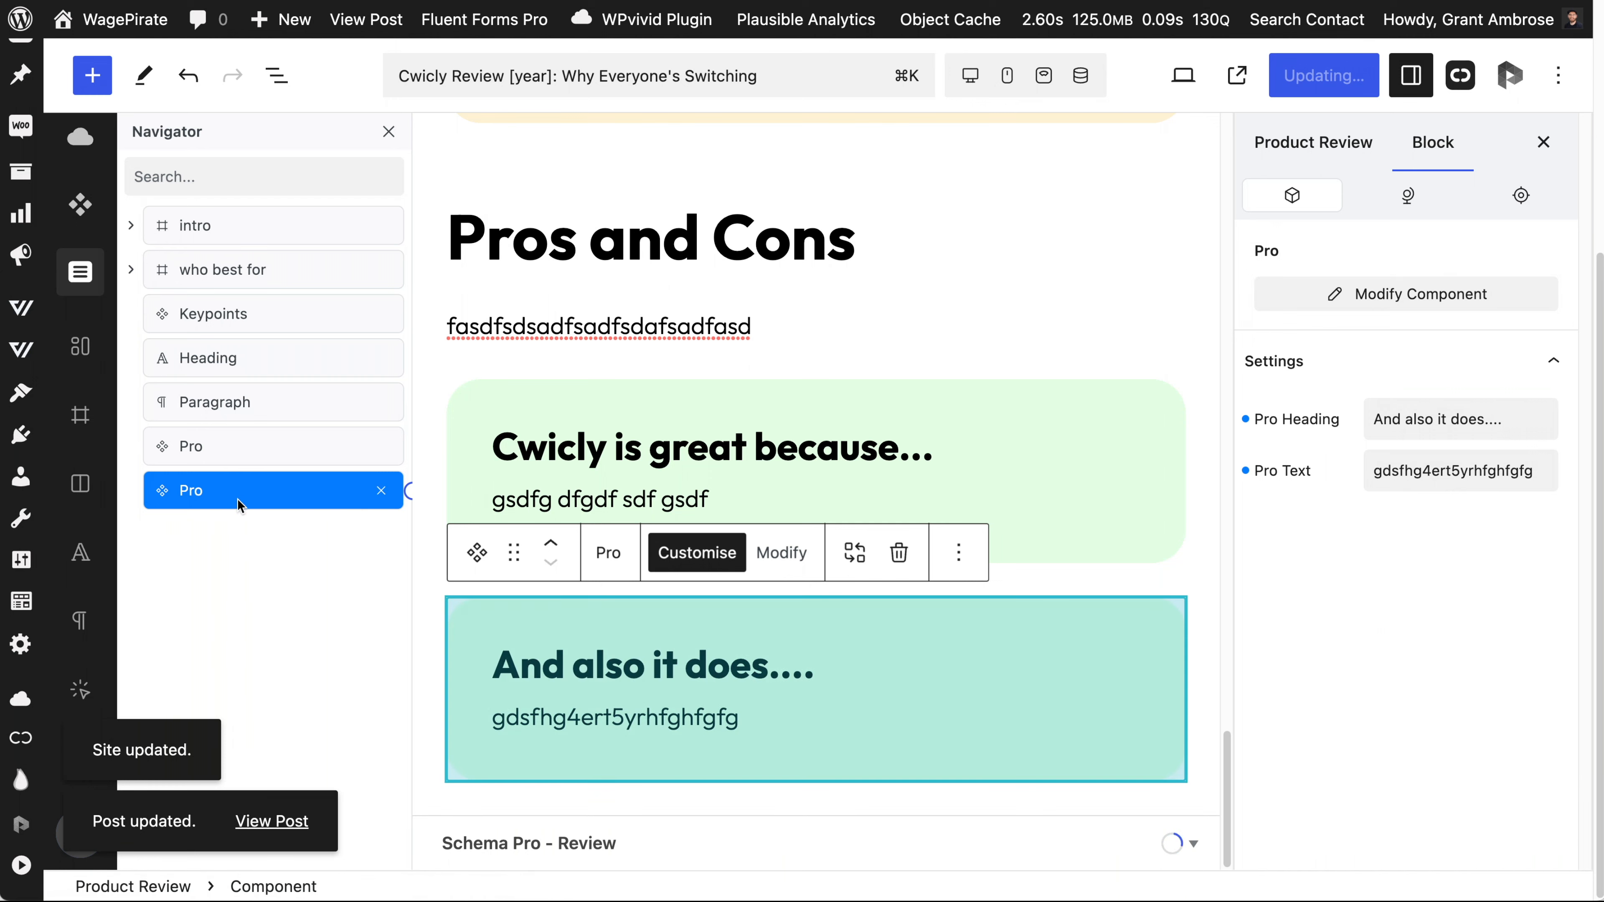
{"action": "left_click", "coordinate": [786, 552]}
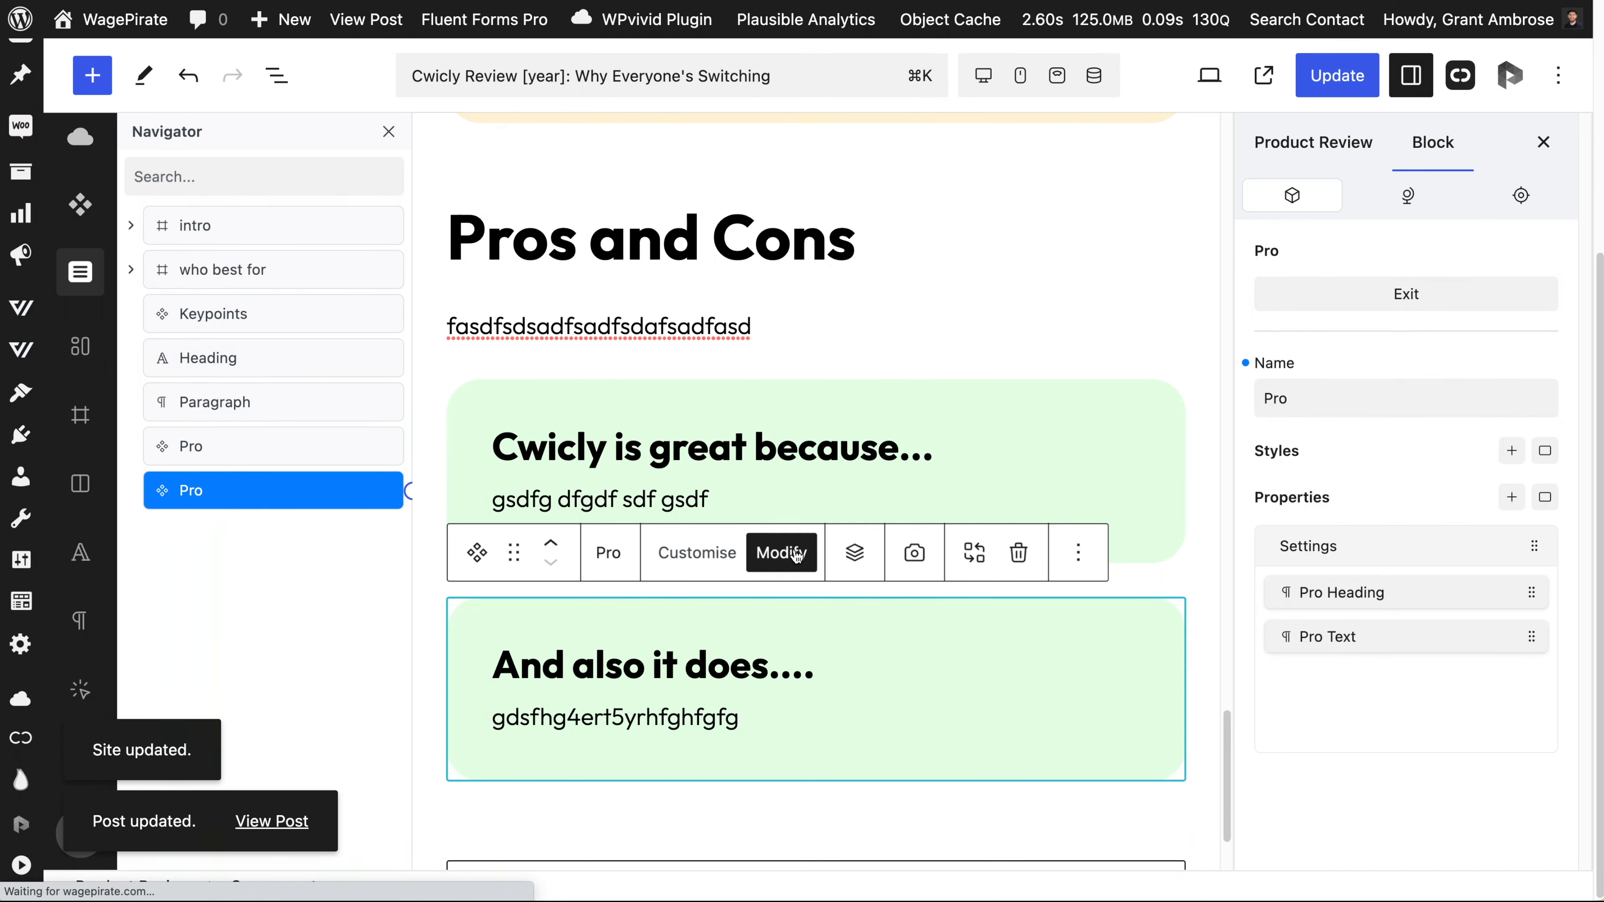
{"action": "scroll", "coordinate": [795, 529], "scroll_direction": "down", "scroll_amount": 2}
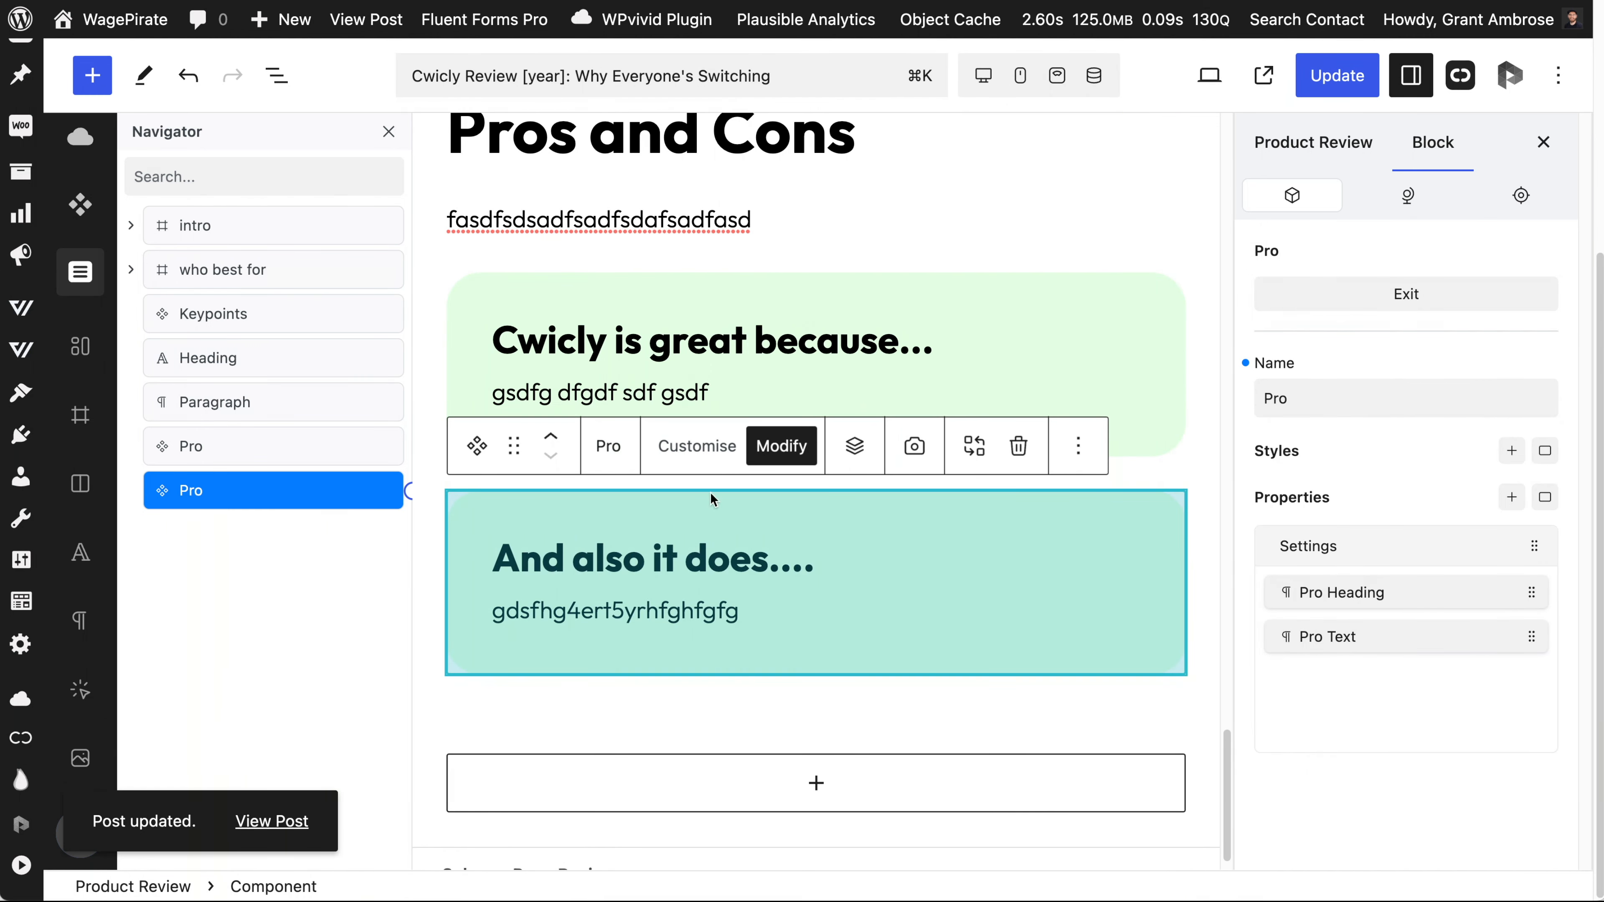
{"action": "left_click", "coordinate": [685, 559]}
{"action": "scroll", "coordinate": [695, 568], "scroll_direction": "up", "scroll_amount": 2}
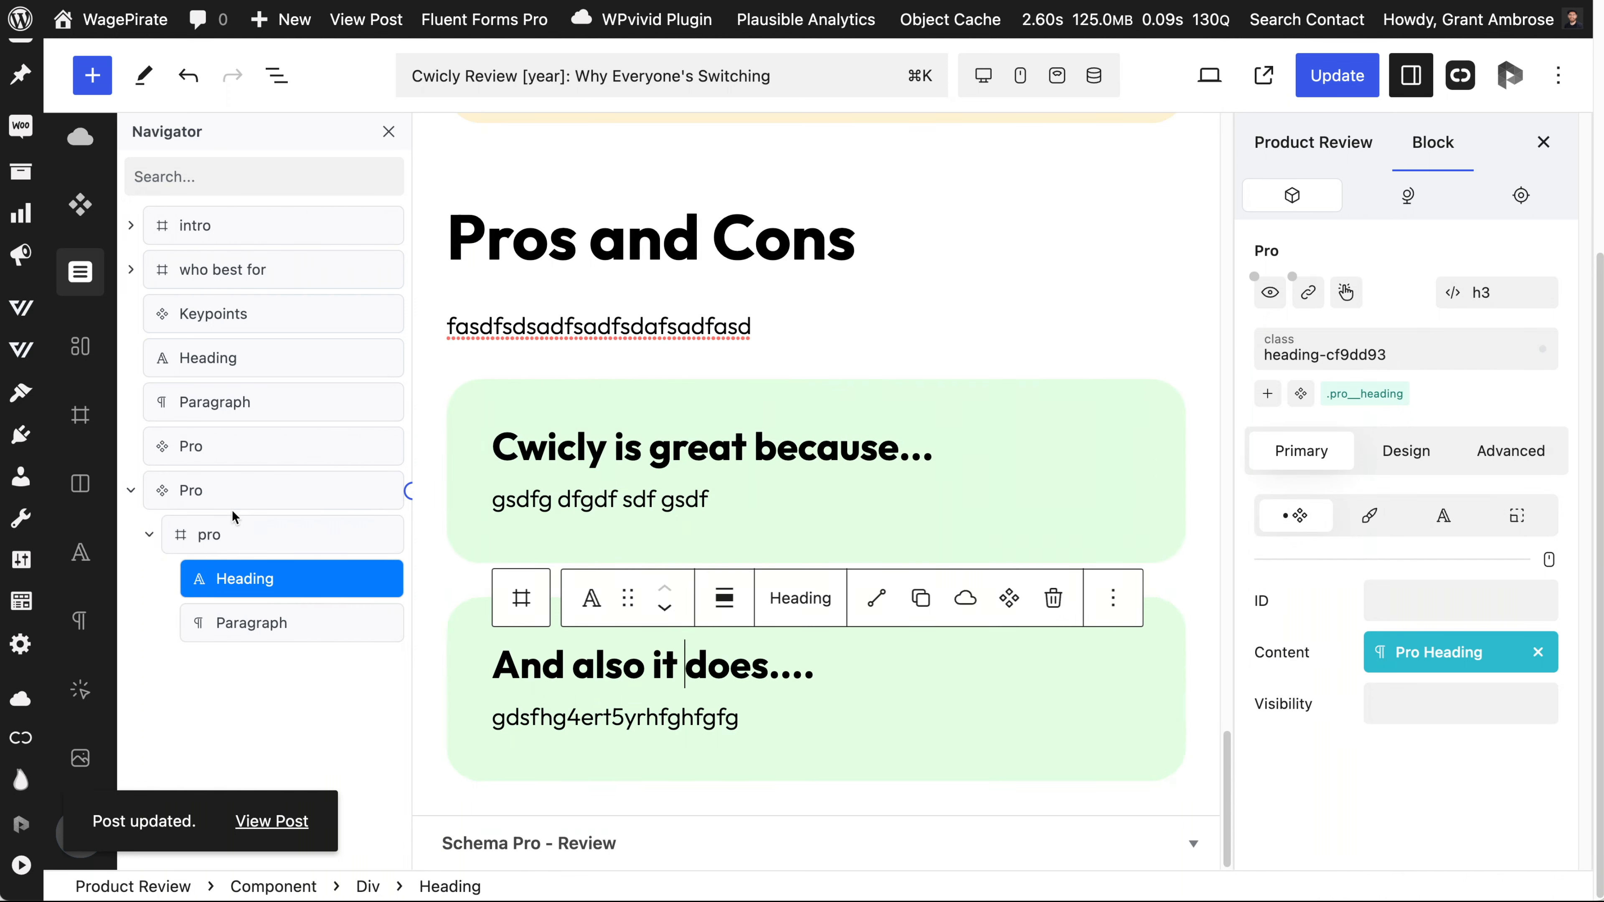
{"action": "left_click", "coordinate": [252, 535]}
{"action": "key", "text": "super+c"}
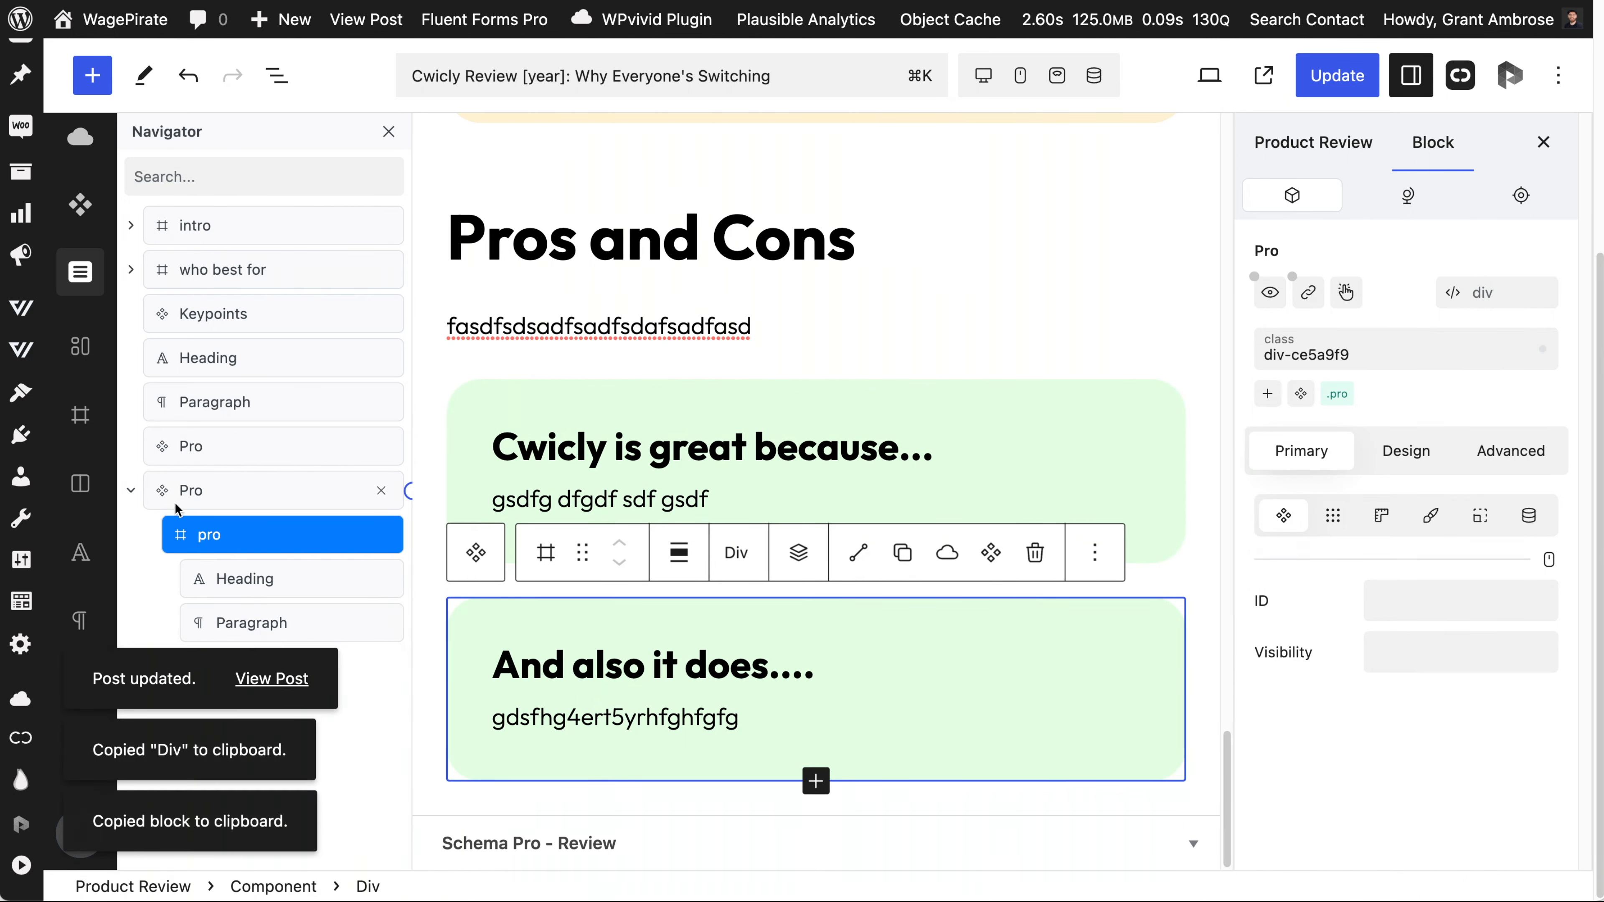
{"action": "left_click", "coordinate": [132, 491]}
{"action": "key", "text": "Delete"}
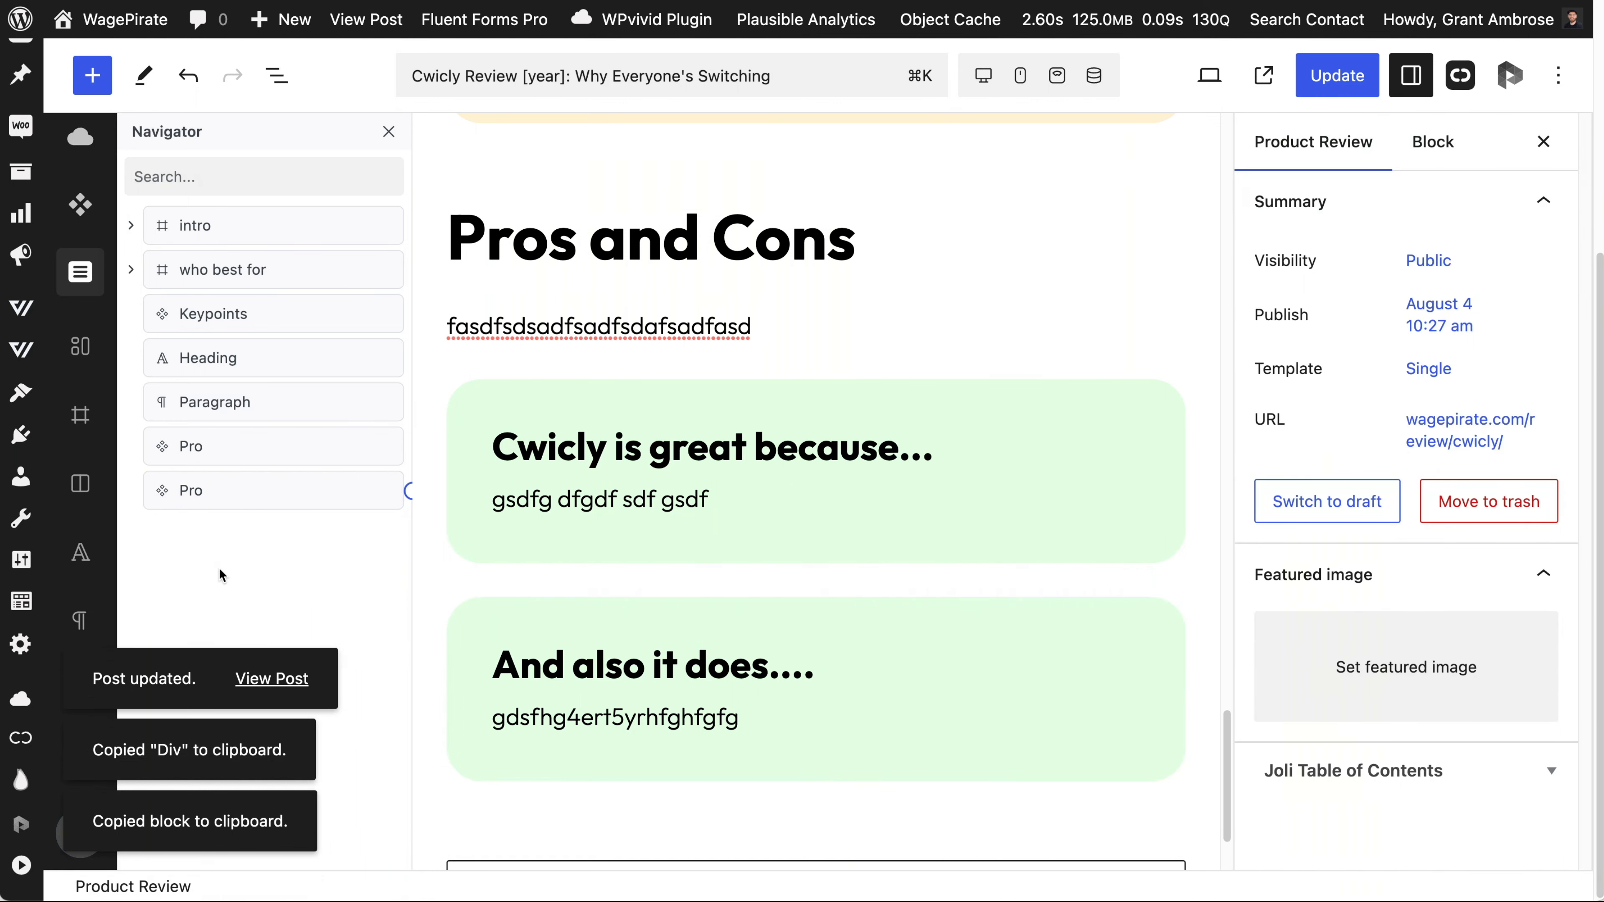
{"action": "key", "text": "super+v"}
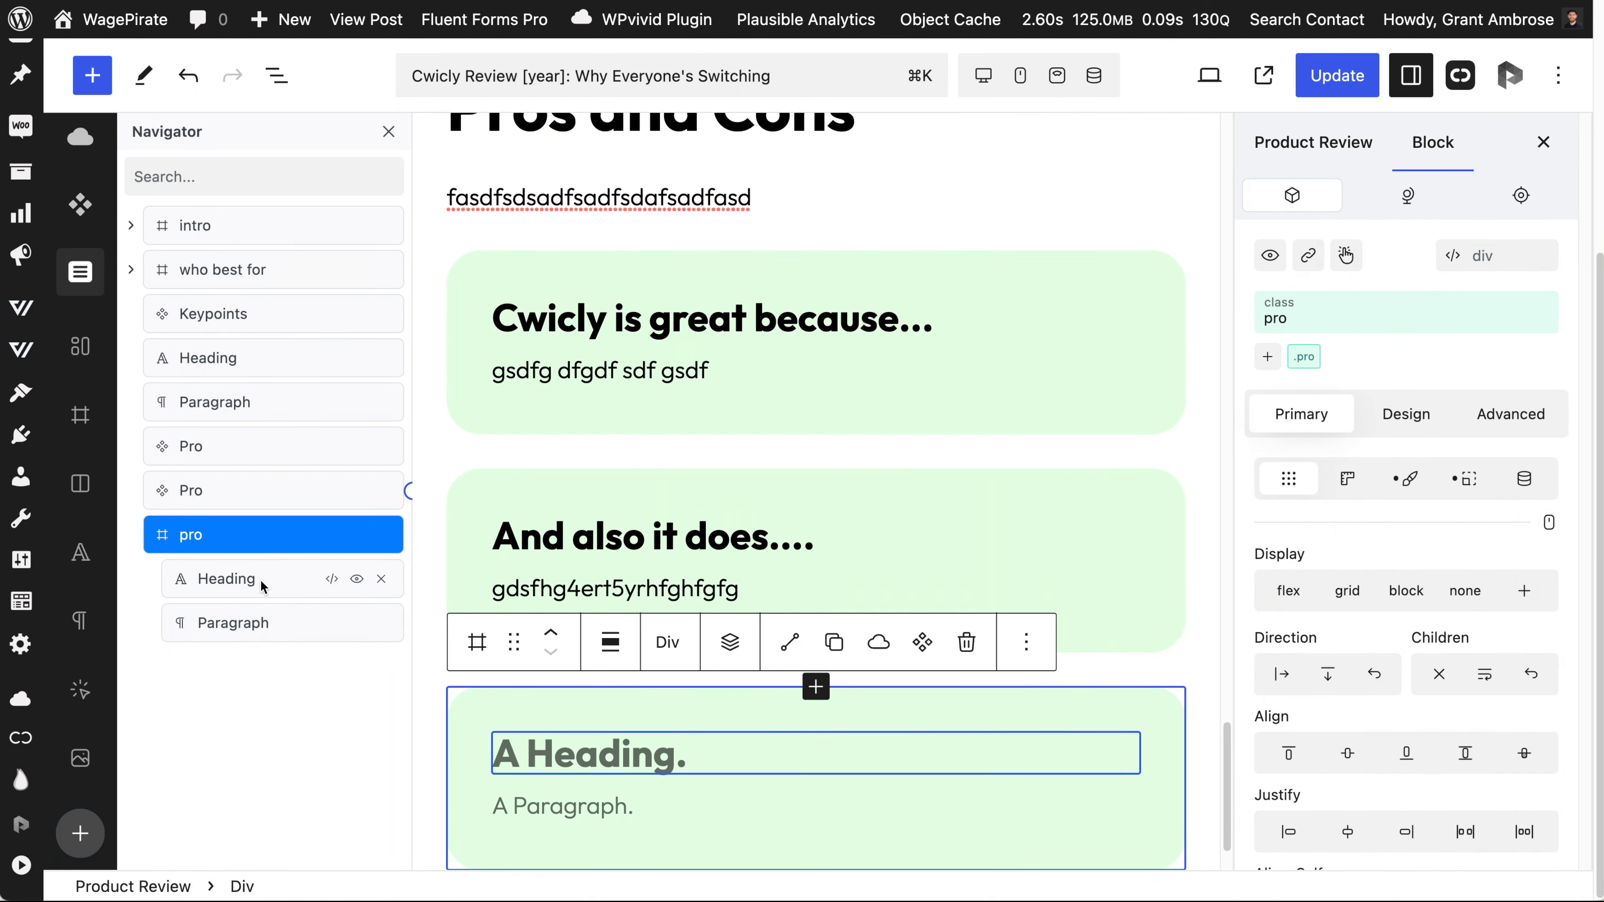
Rename the pasted pro Div to "con".
{"action": "double_click", "coordinate": [192, 536]}
{"action": "type", "text": "con"}
{"action": "key", "text": "Return"}
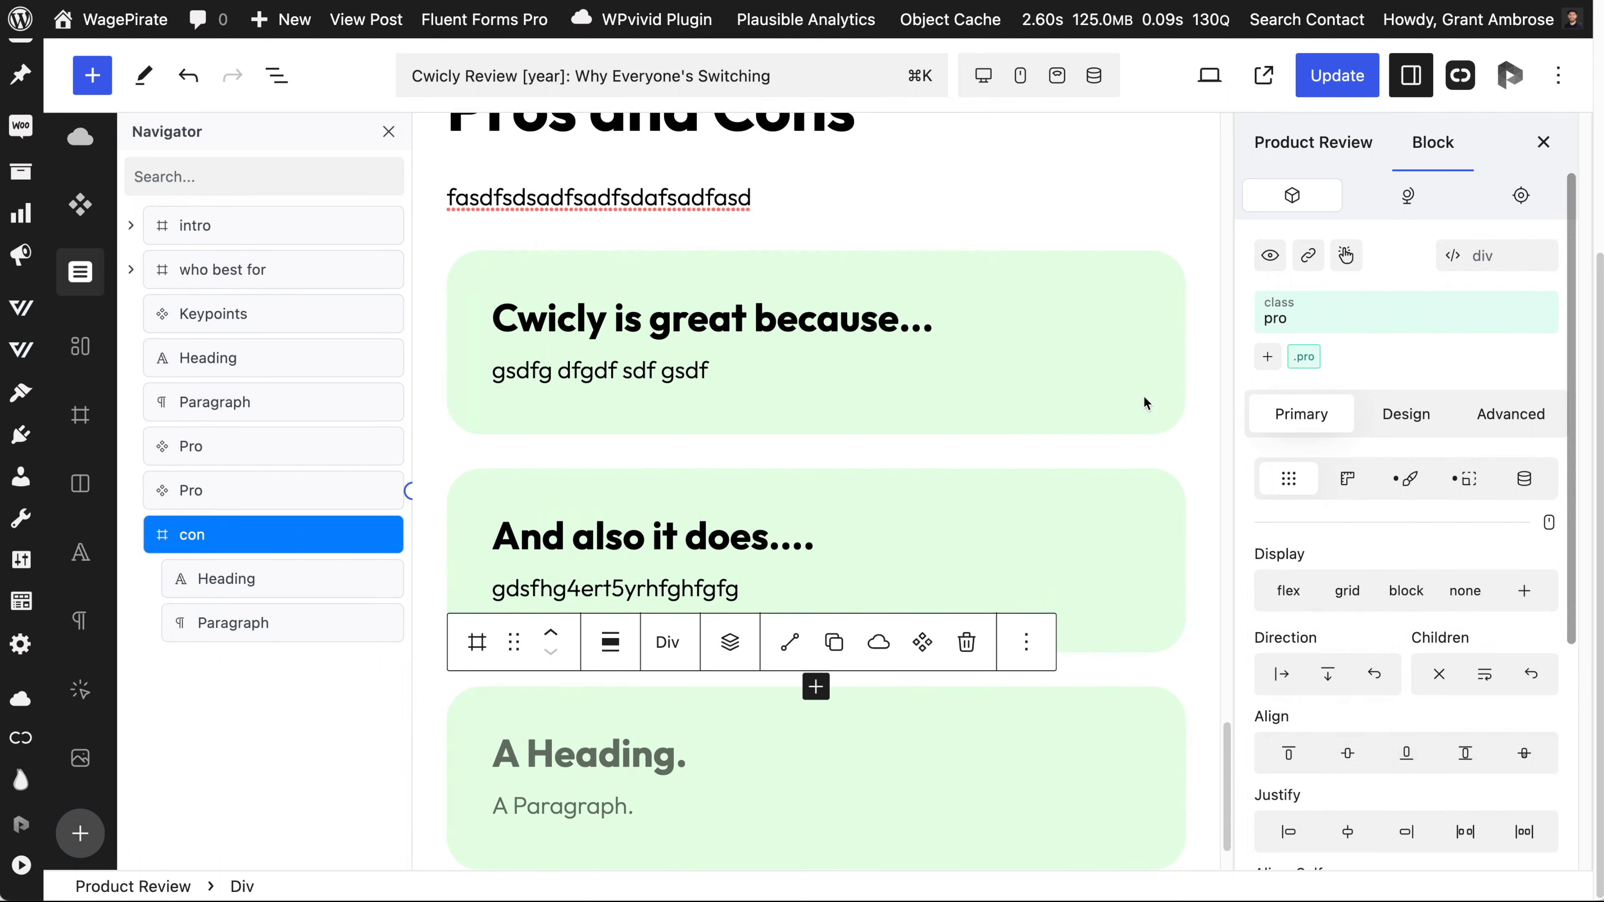
Review the con Div's inherited classes and styling, and copy the "pro" global class to the clipboard.
{"action": "left_click", "coordinate": [240, 579]}
{"action": "left_click", "coordinate": [218, 623]}
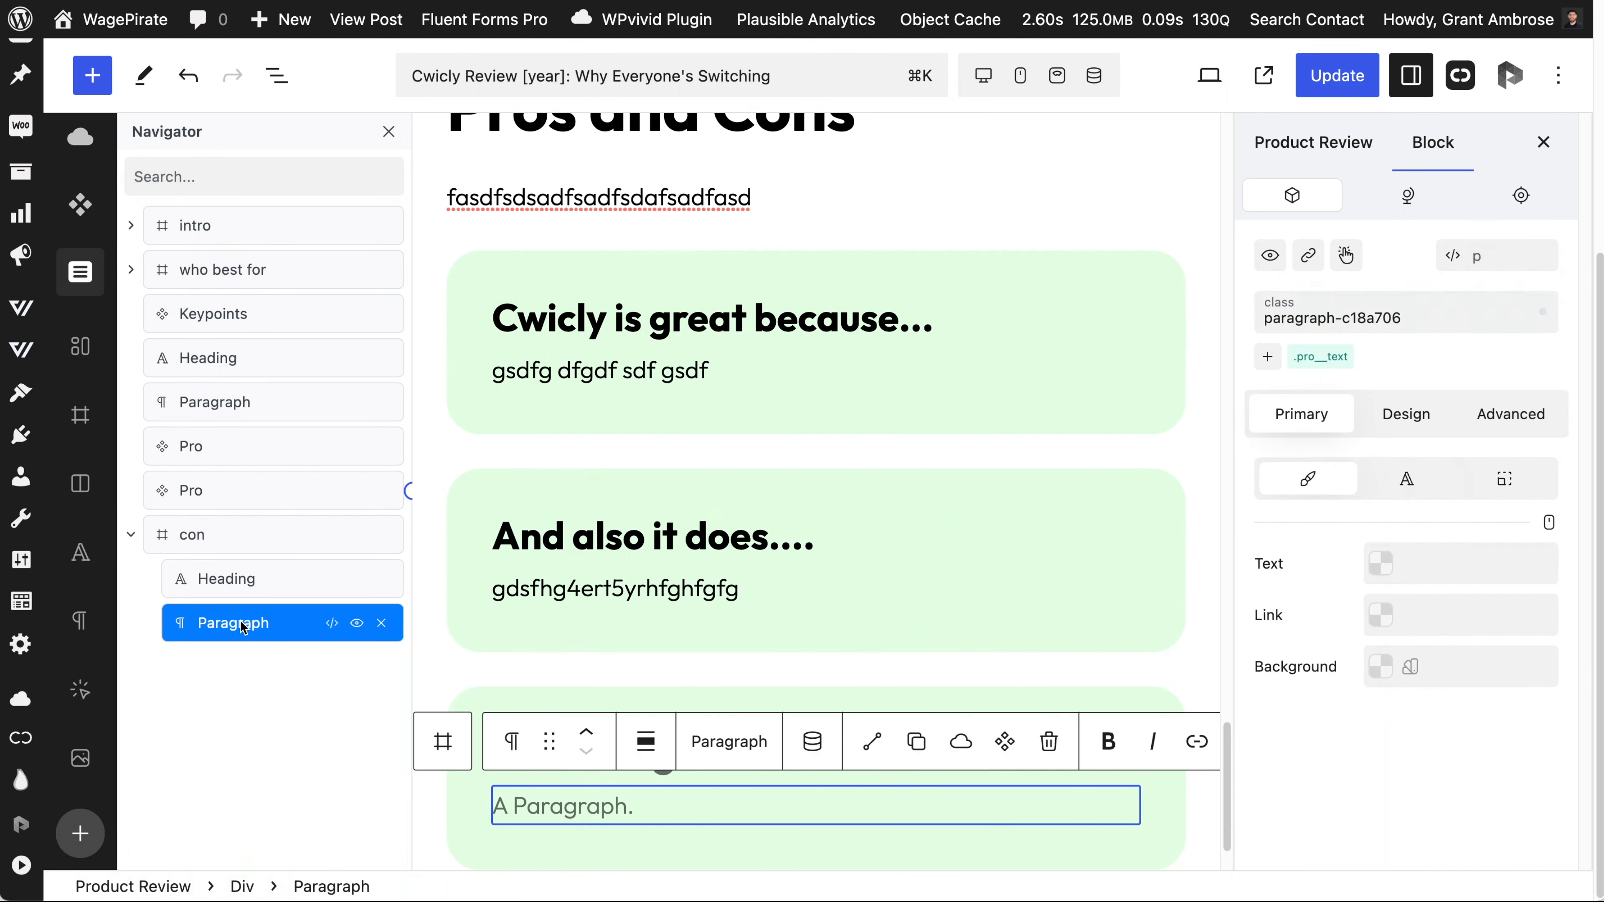
{"action": "left_click", "coordinate": [239, 531]}
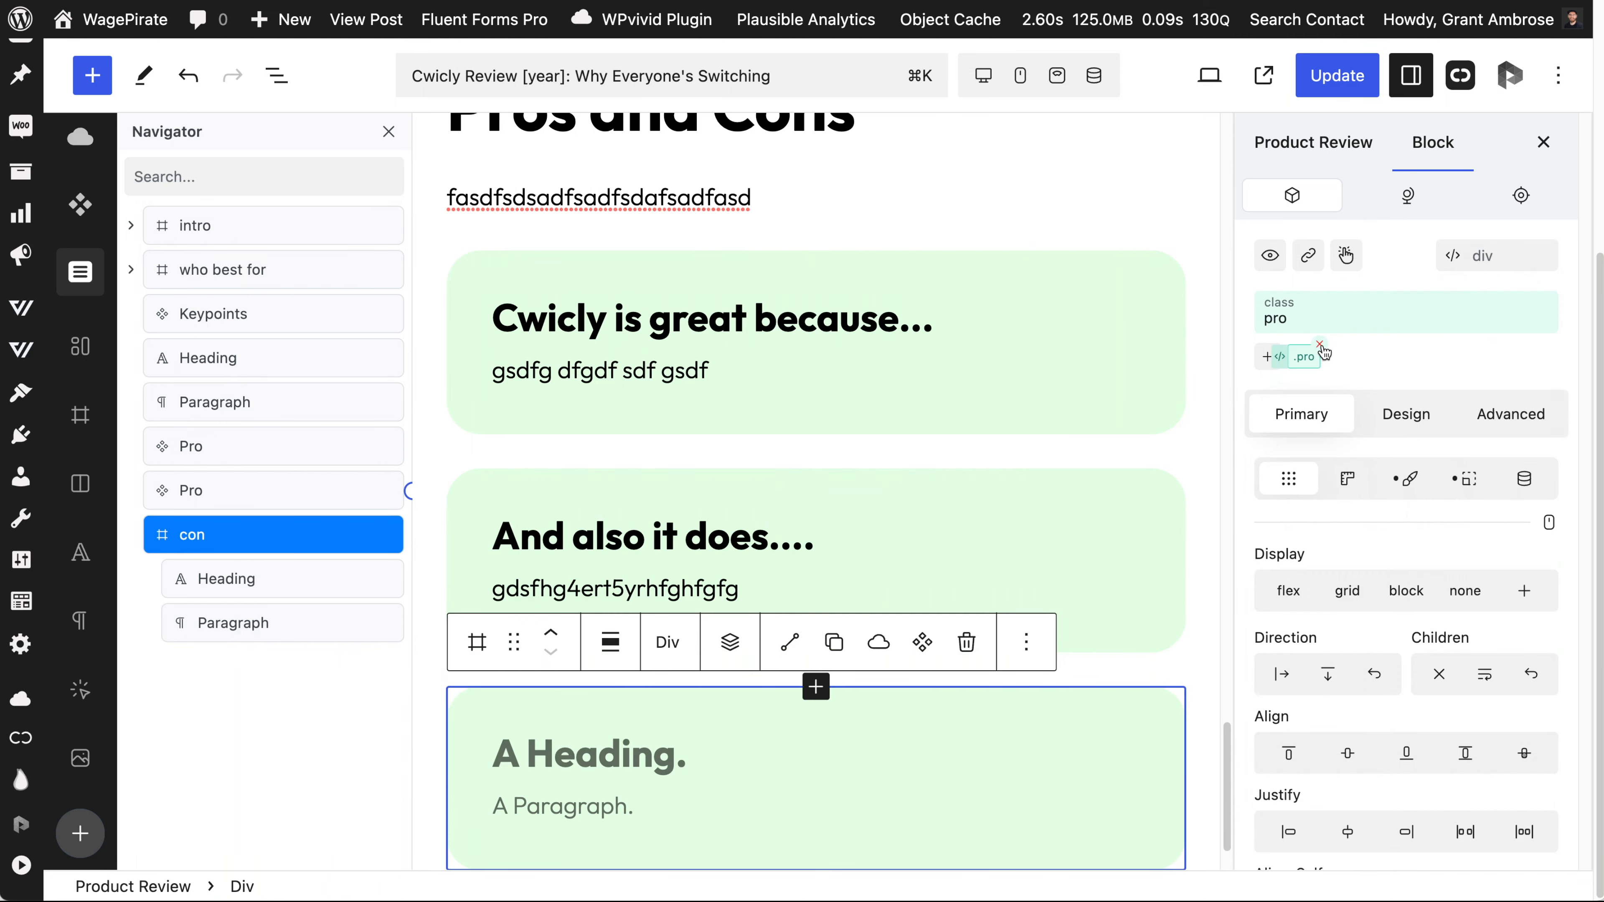
{"action": "left_click", "coordinate": [1406, 478]}
{"action": "left_click", "coordinate": [1465, 478]}
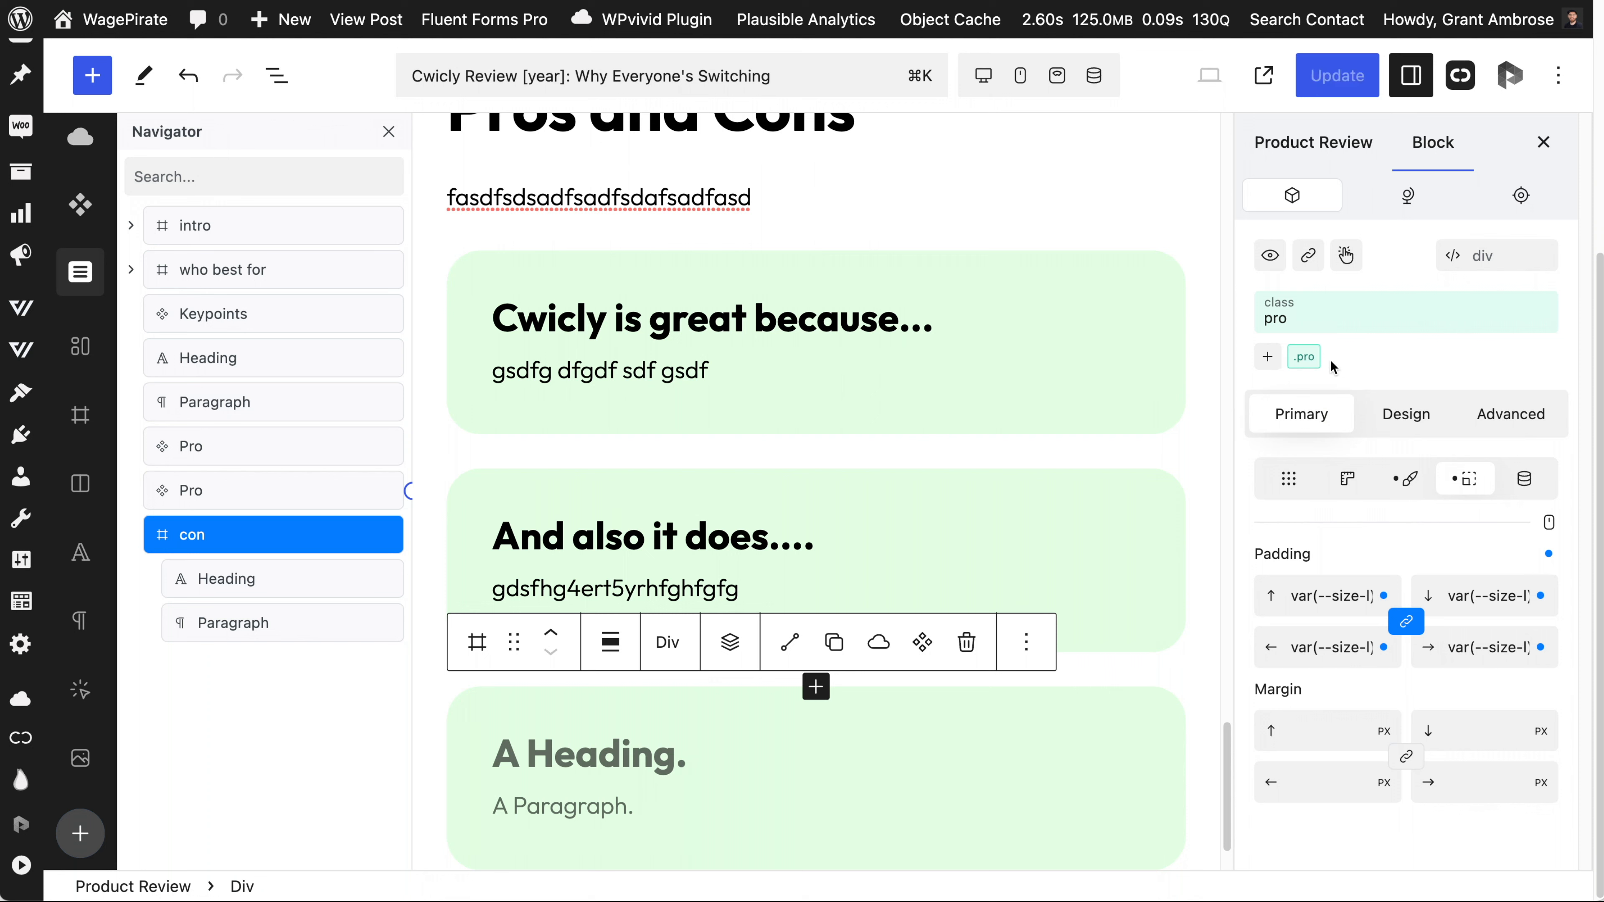
{"action": "left_click", "coordinate": [1268, 359]}
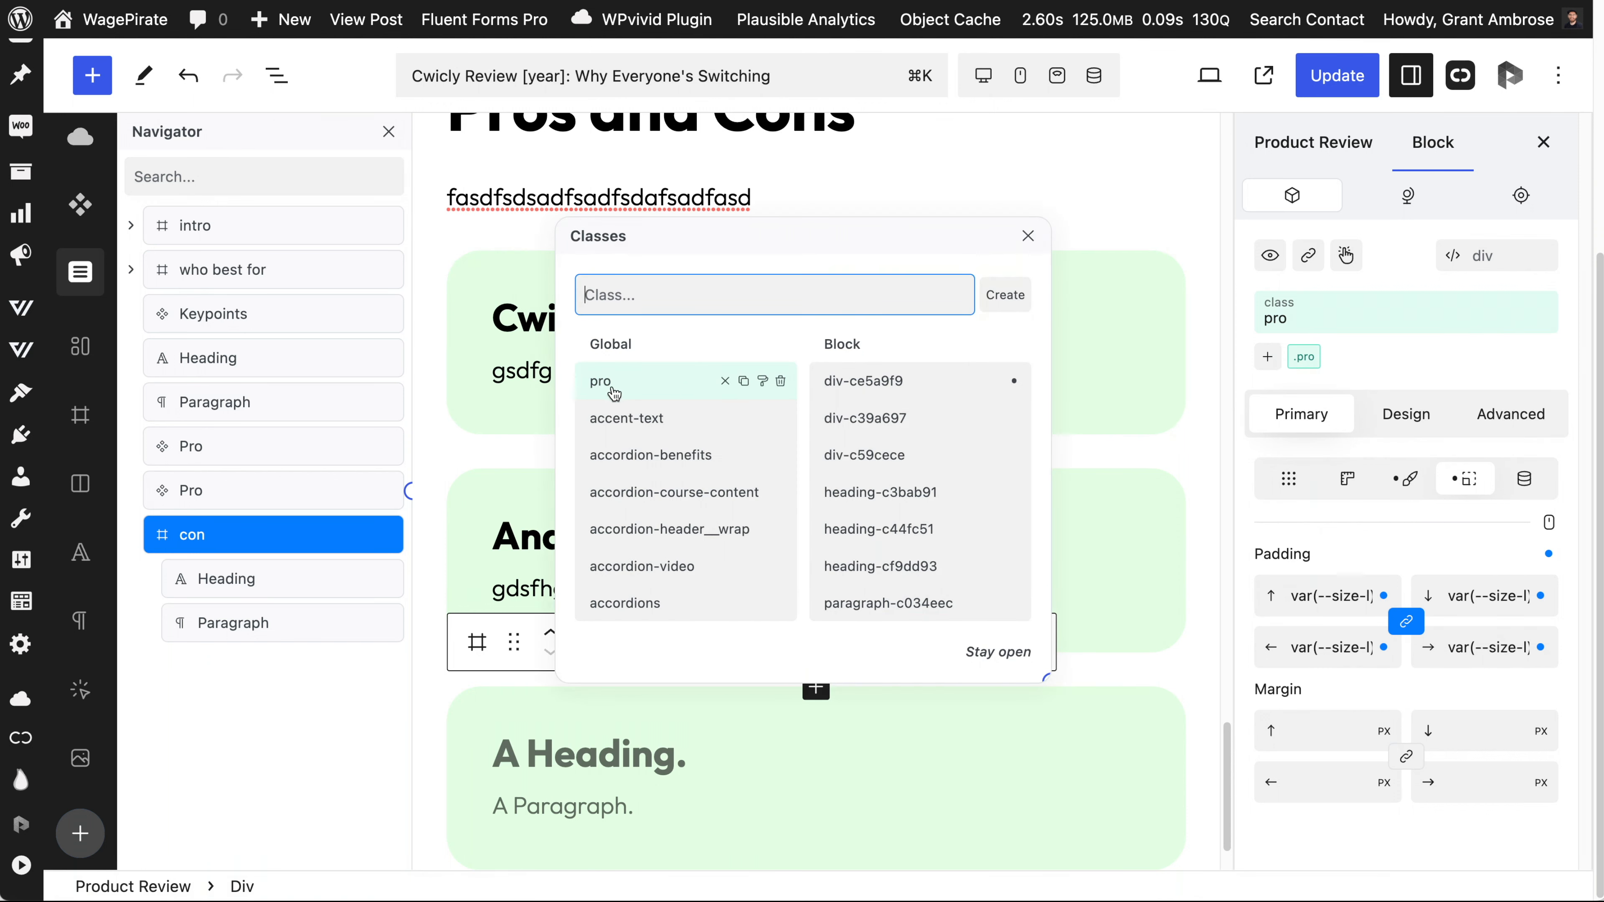
{"action": "left_click", "coordinate": [744, 382]}
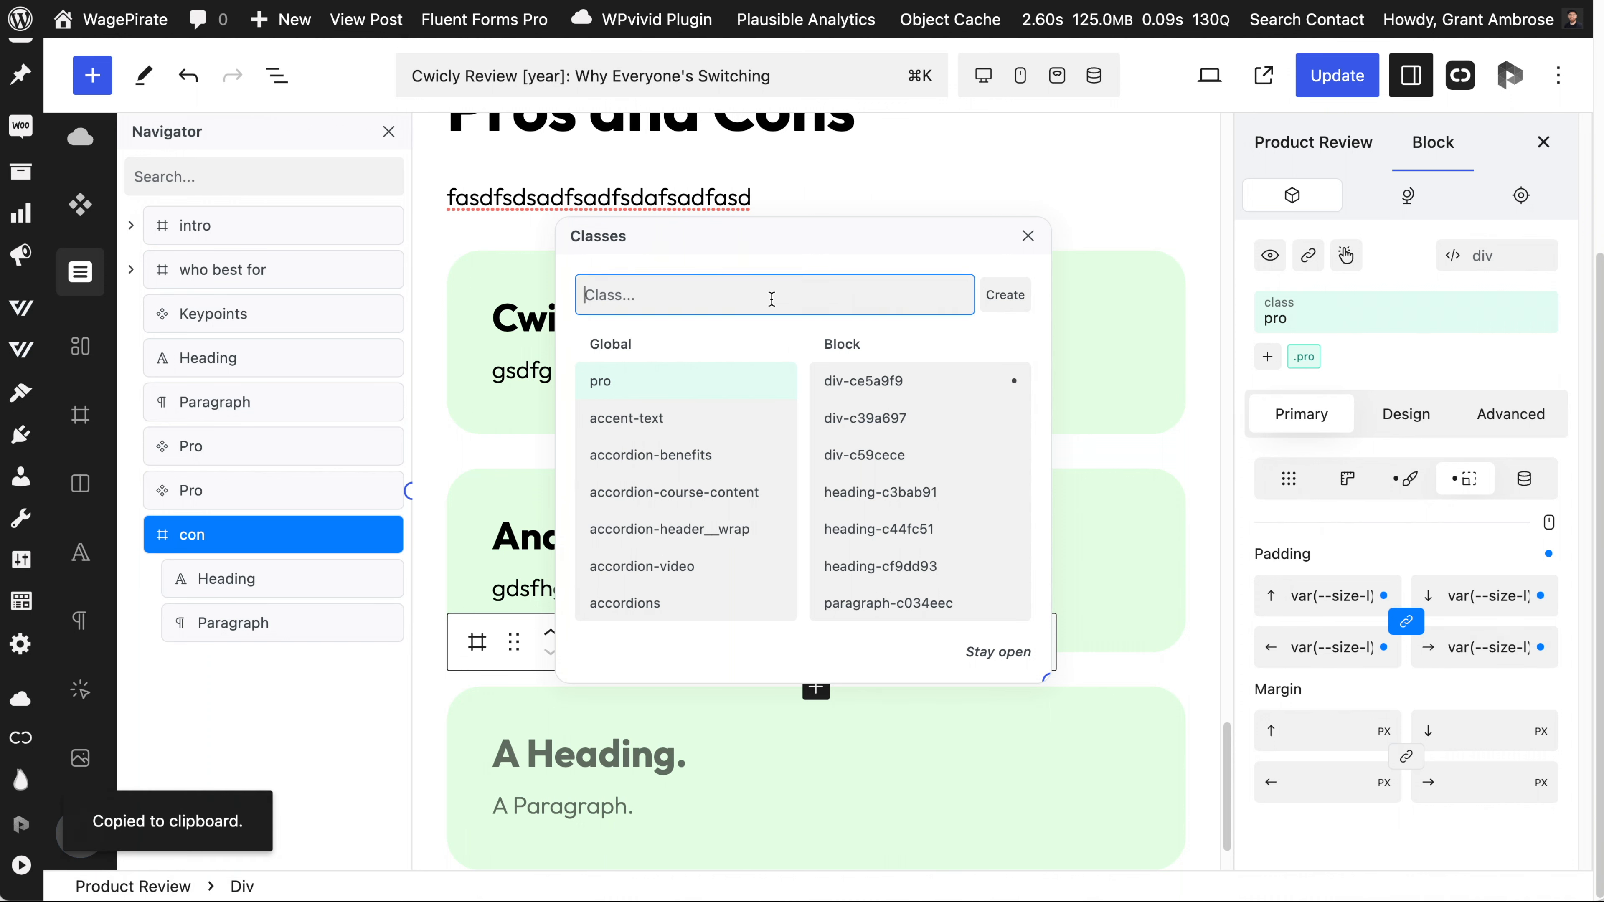
Remove the "pro" class from the con Div and create a class named "con" for it.
{"action": "left_click", "coordinate": [1321, 356]}
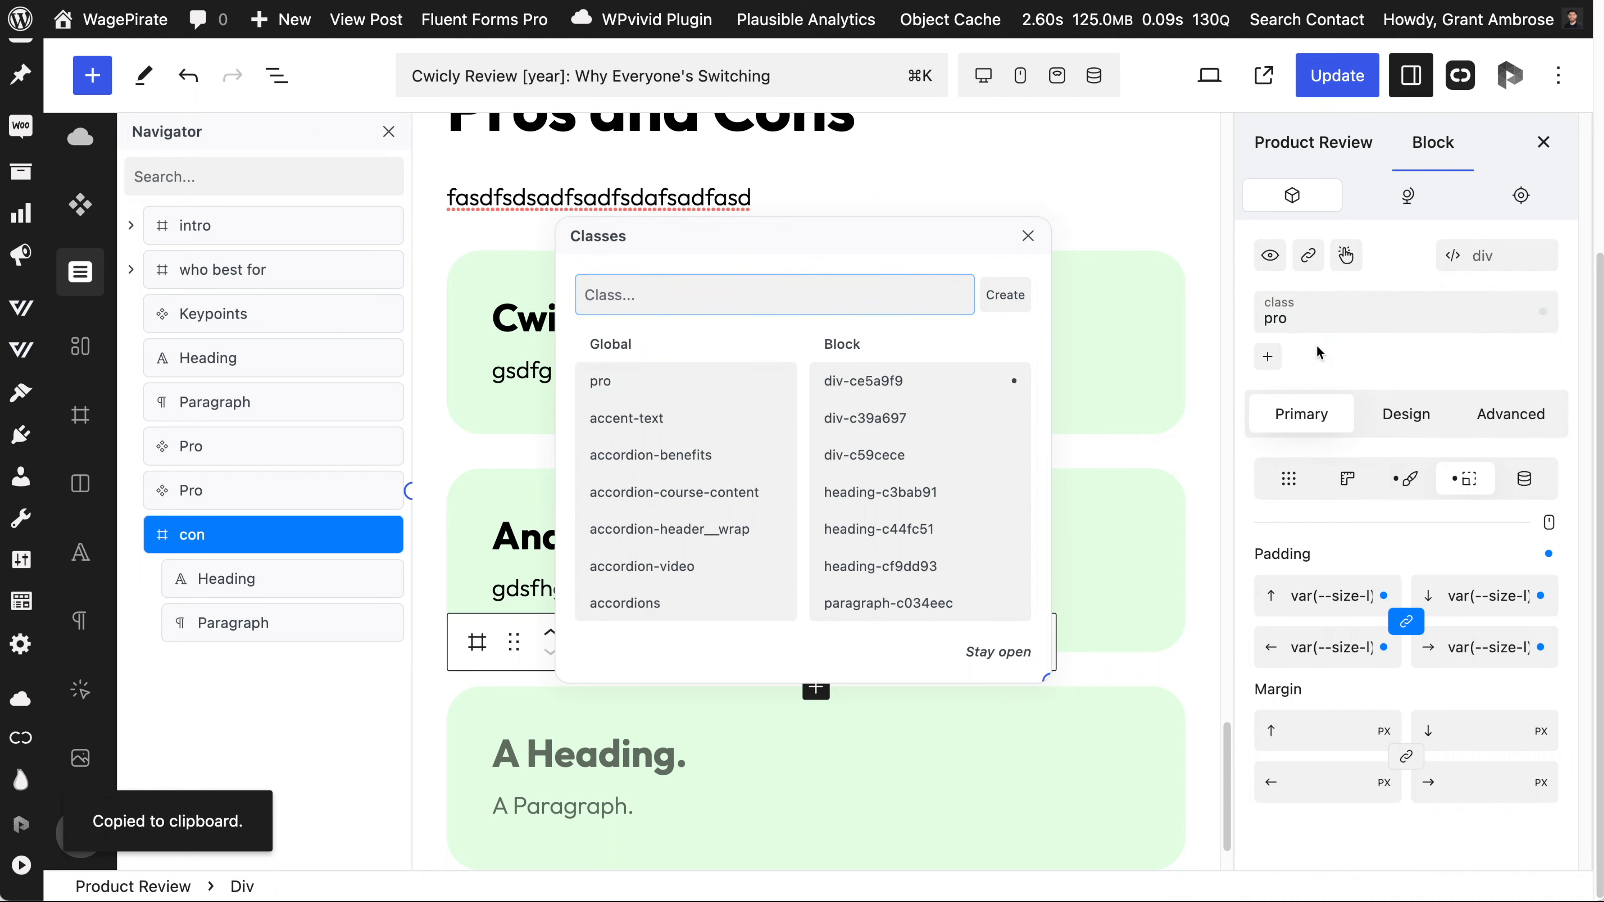
{"action": "left_click", "coordinate": [792, 282]}
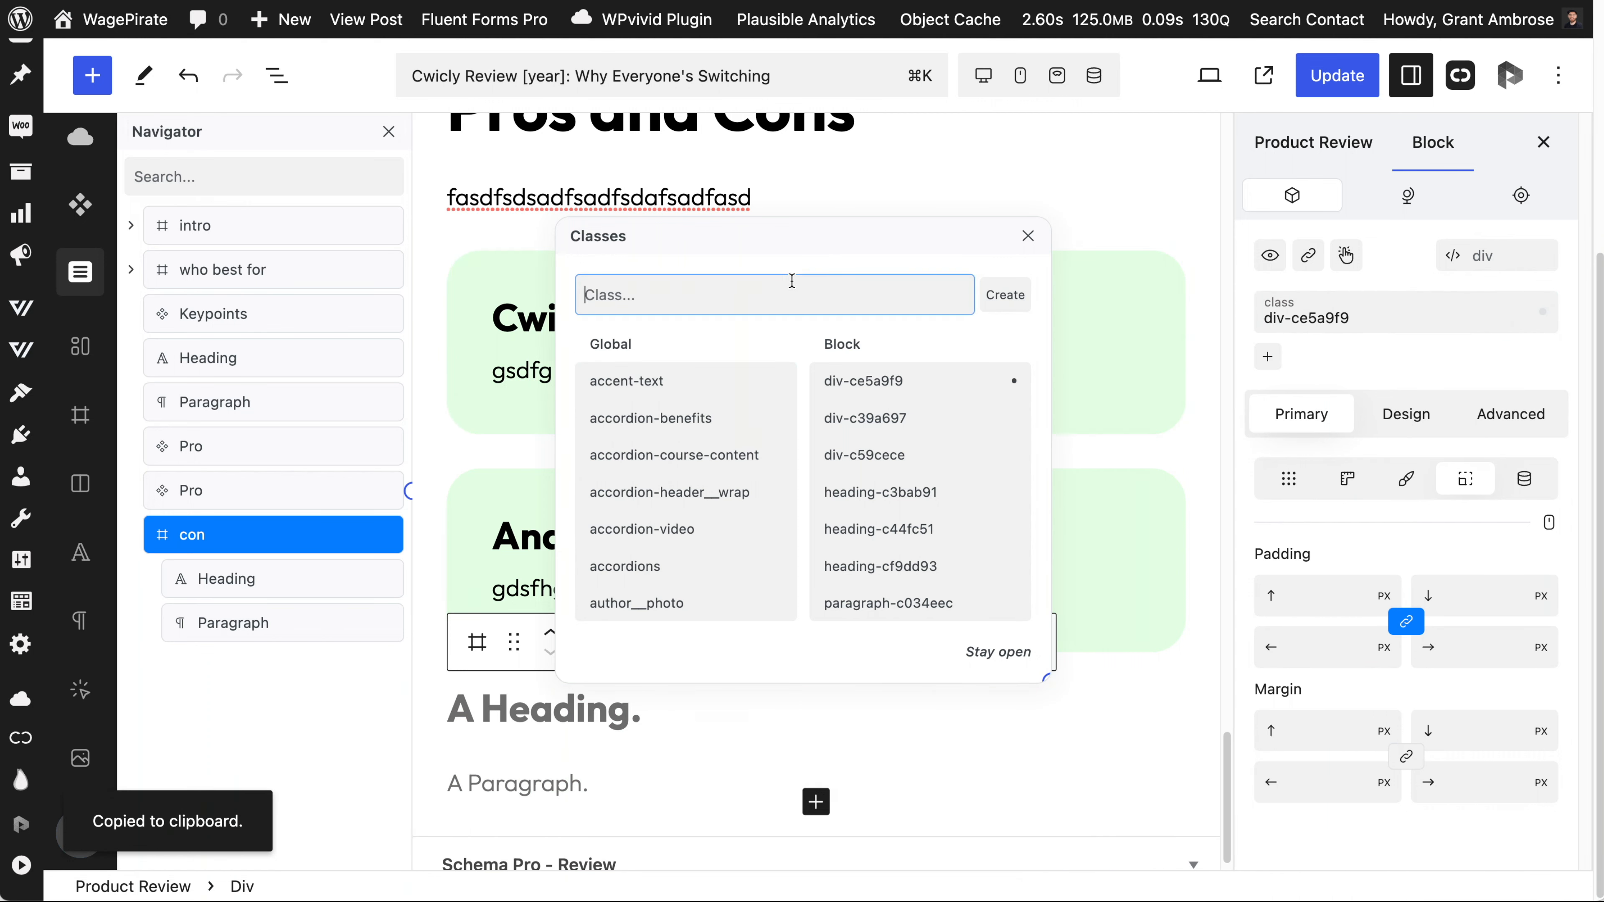
{"action": "type", "text": "con"}
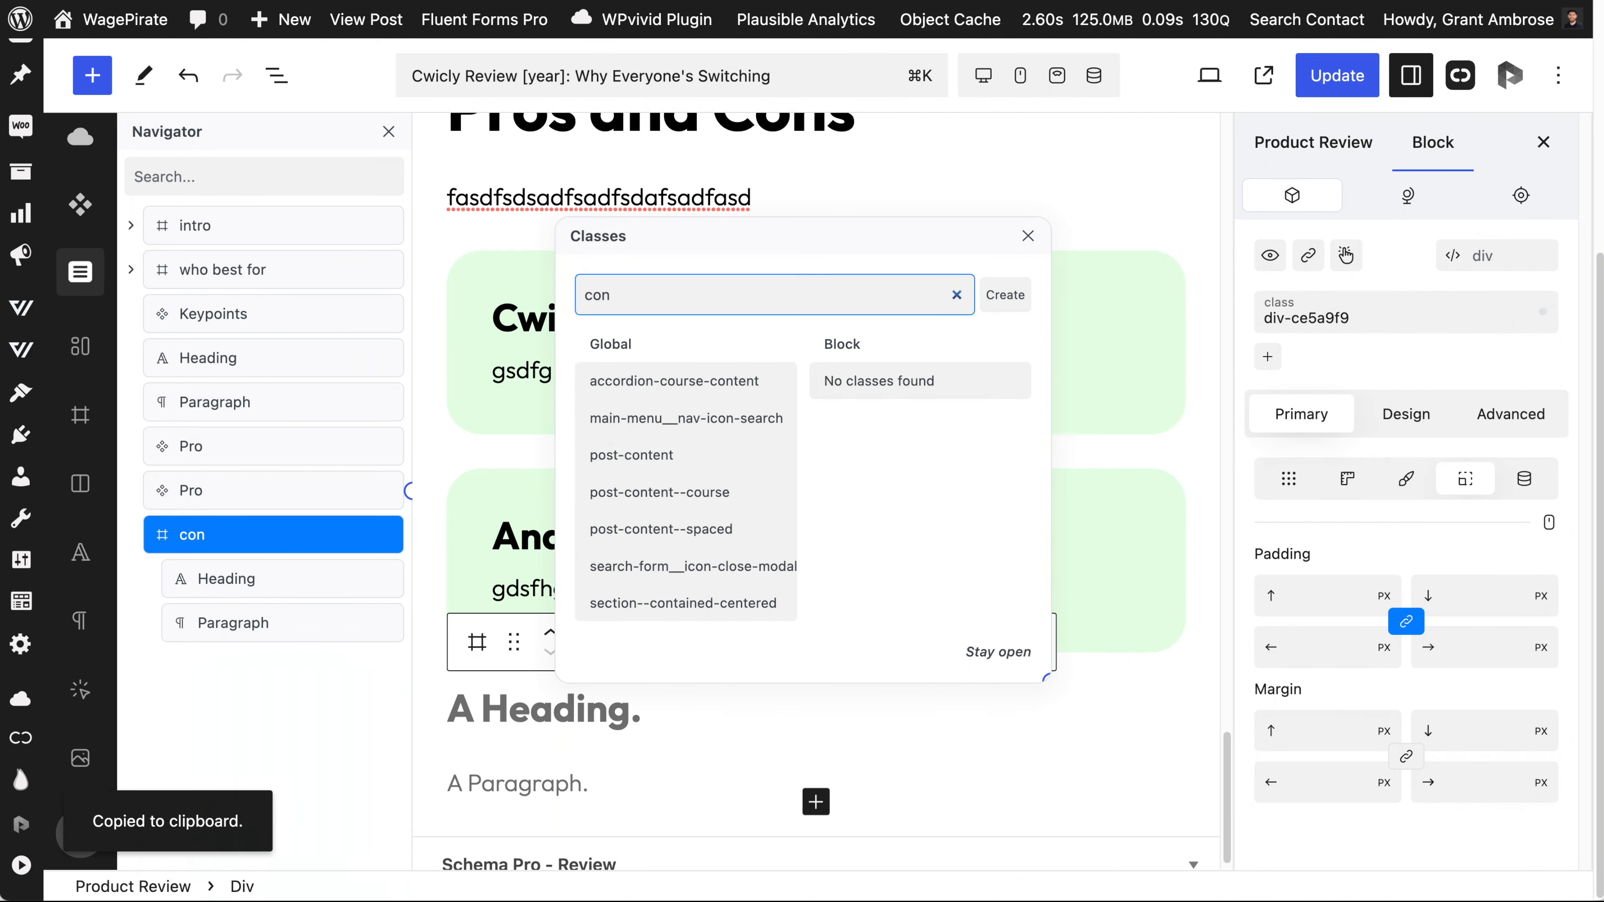
{"action": "key", "text": "Return"}
Paste the copied "pro" class styles into the con Div's "con" global class.
{"action": "left_click", "coordinate": [1267, 358]}
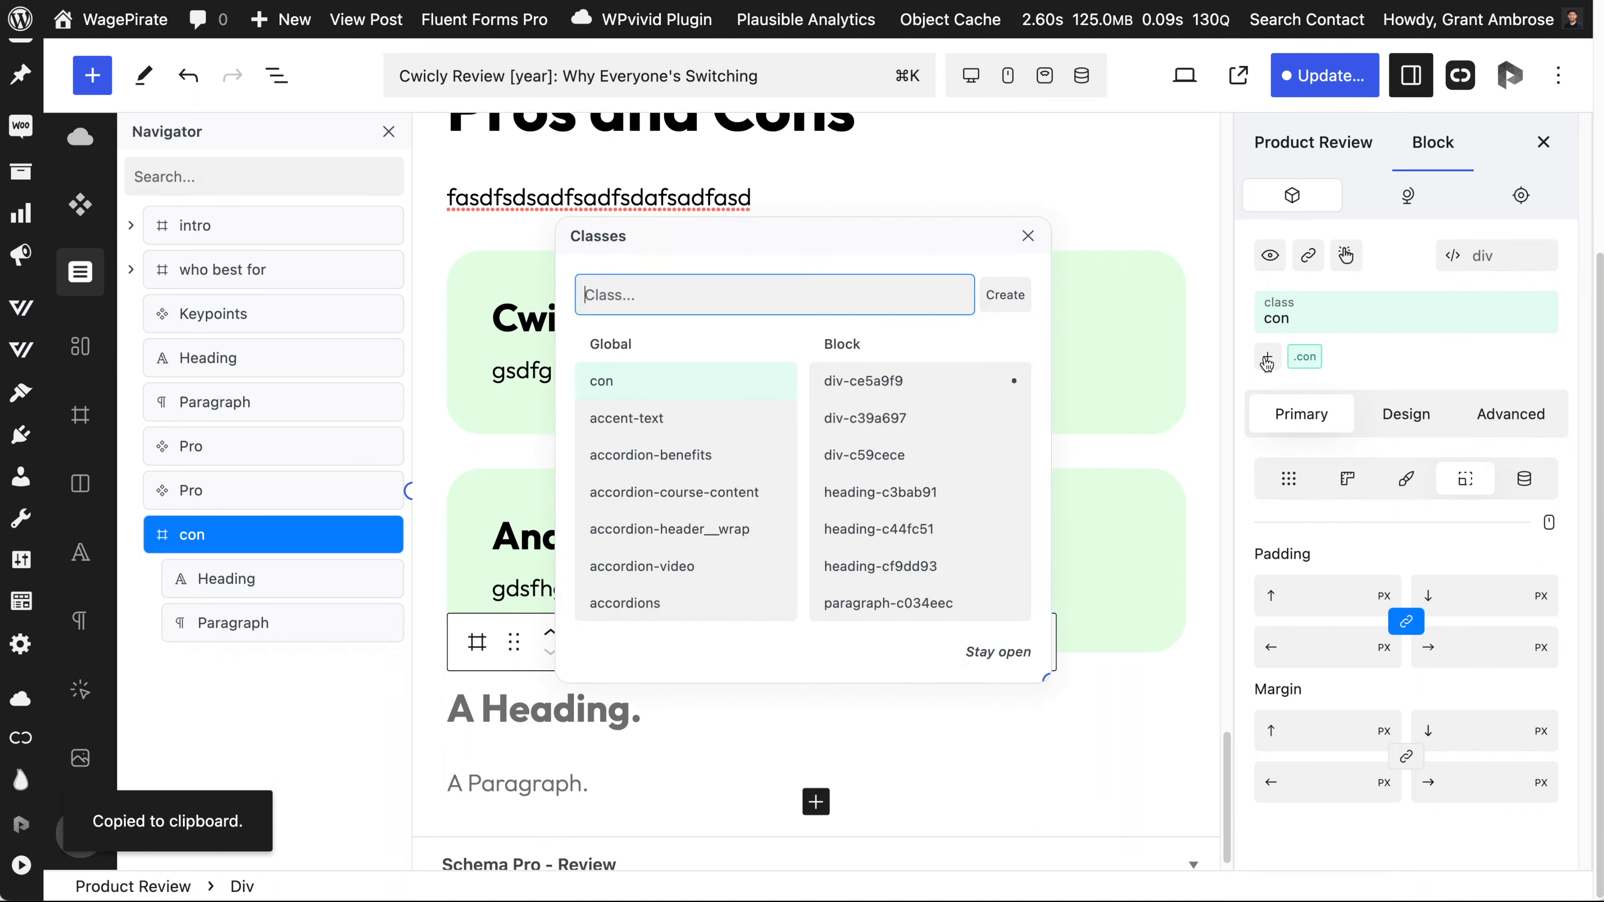
{"action": "mouse_move", "coordinate": [597, 387]}
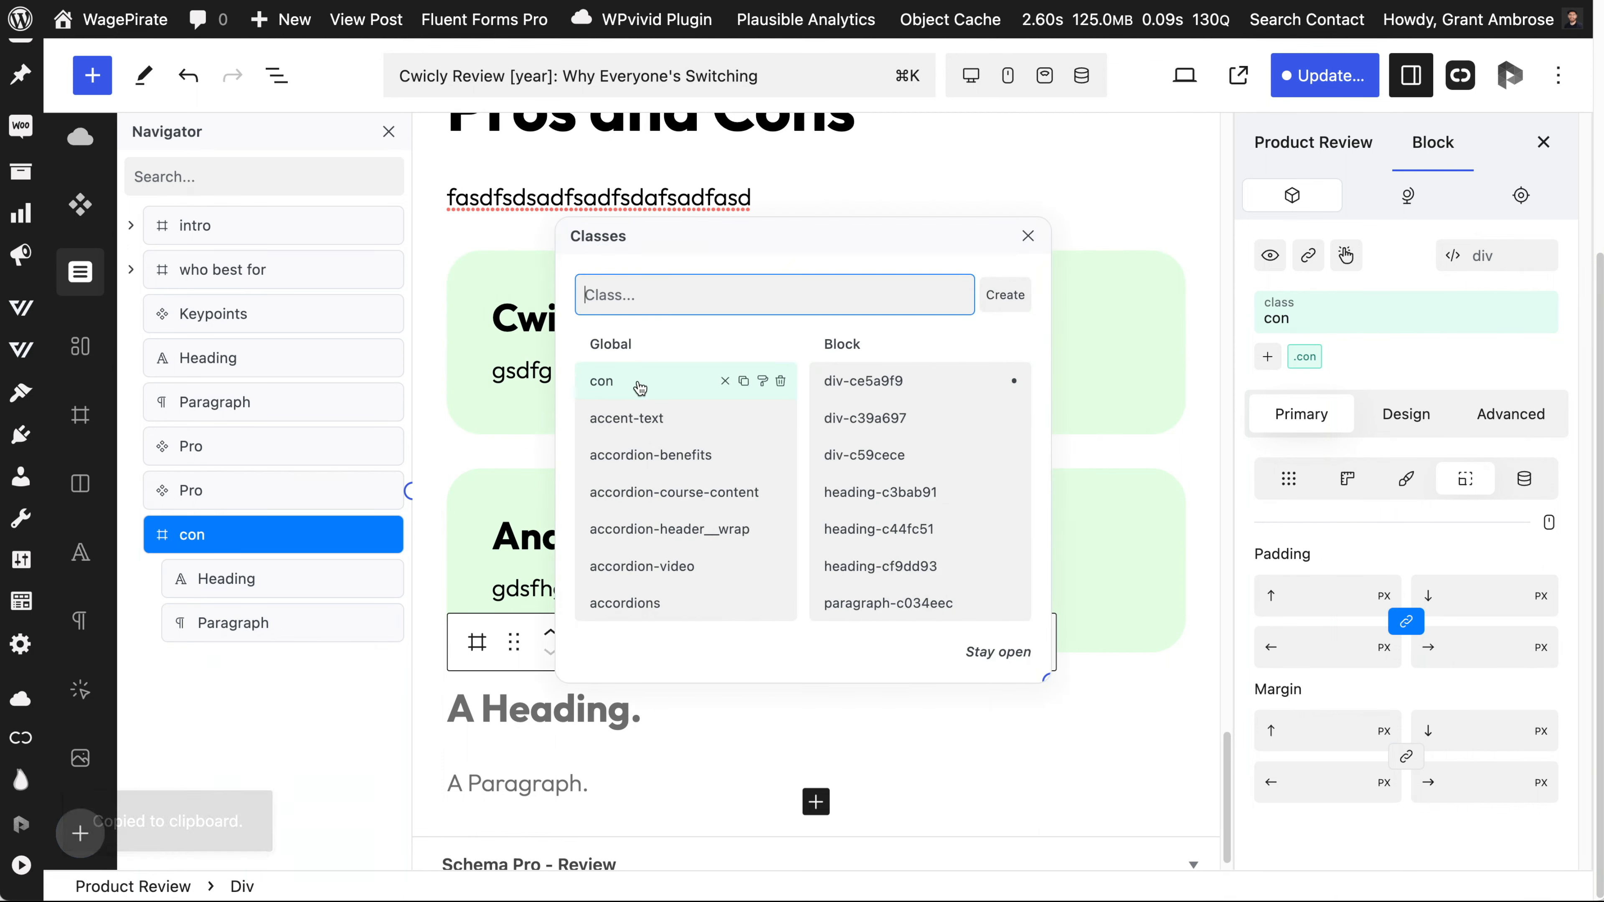
{"action": "left_click", "coordinate": [764, 385]}
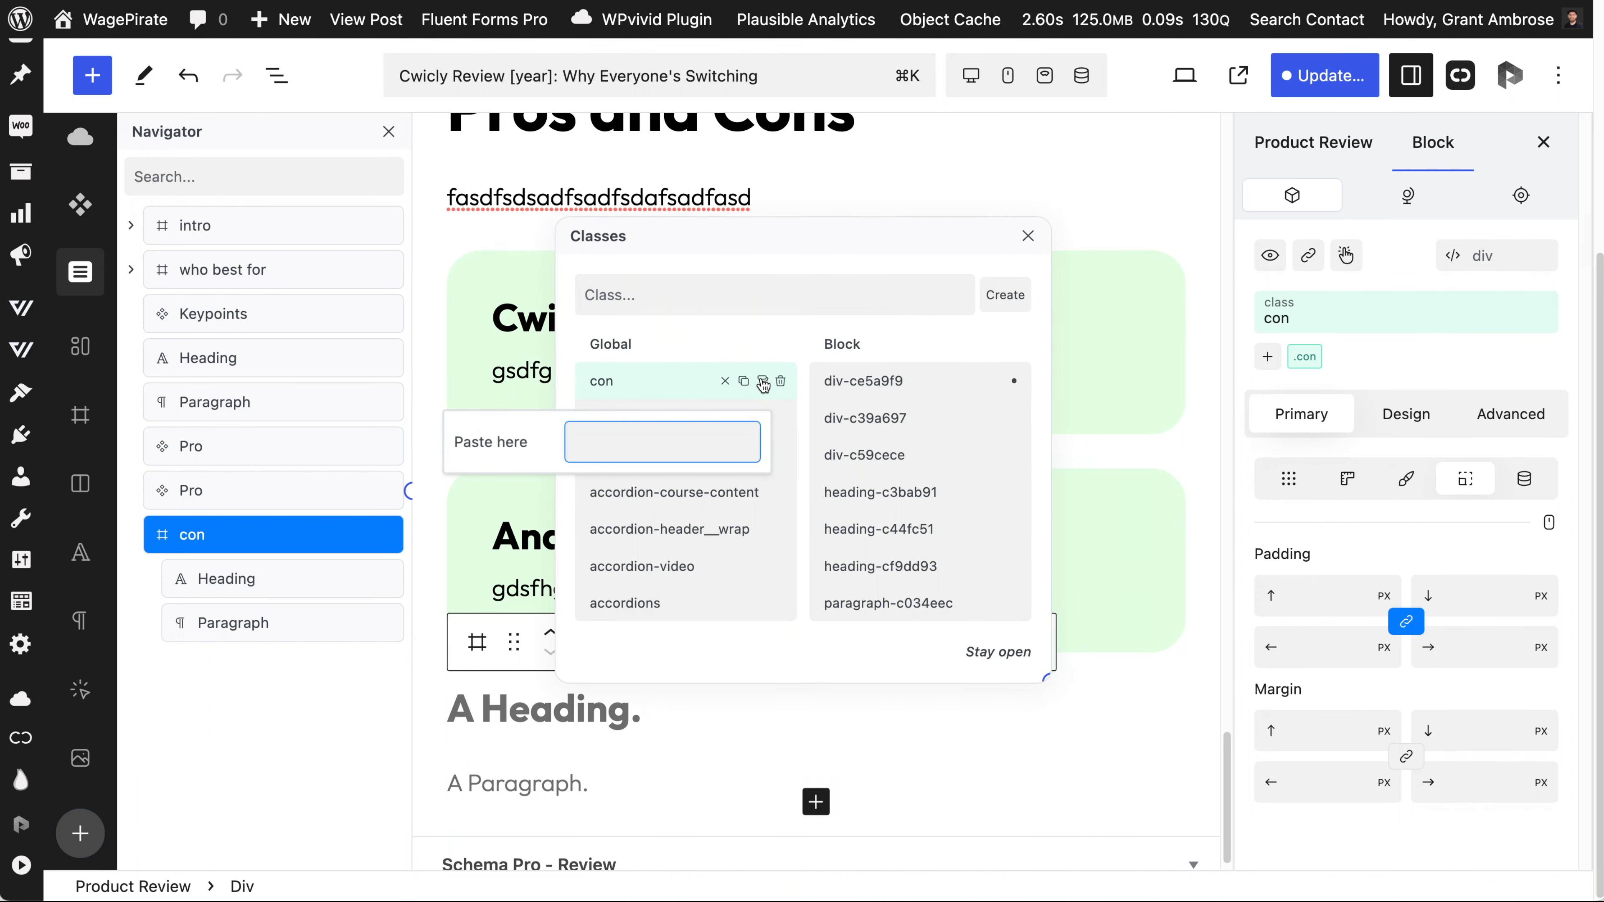
{"action": "key", "text": "super+v"}
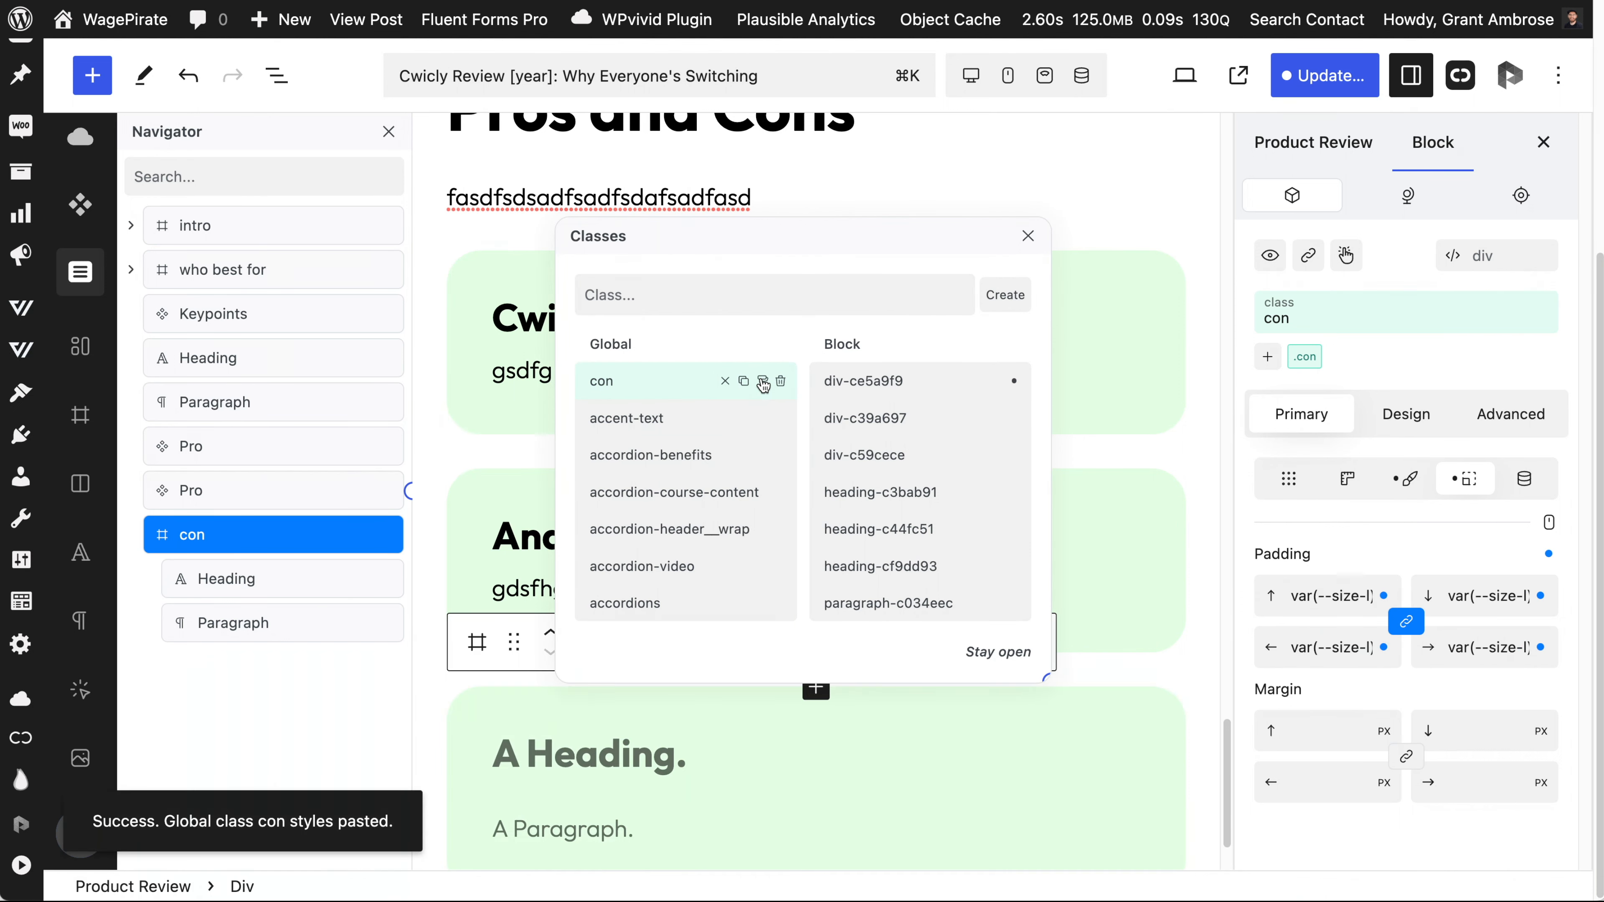
{"action": "left_click", "coordinate": [1027, 237]}
Set the "con" class background color to #FDE8ED.
{"action": "left_click", "coordinate": [1404, 414]}
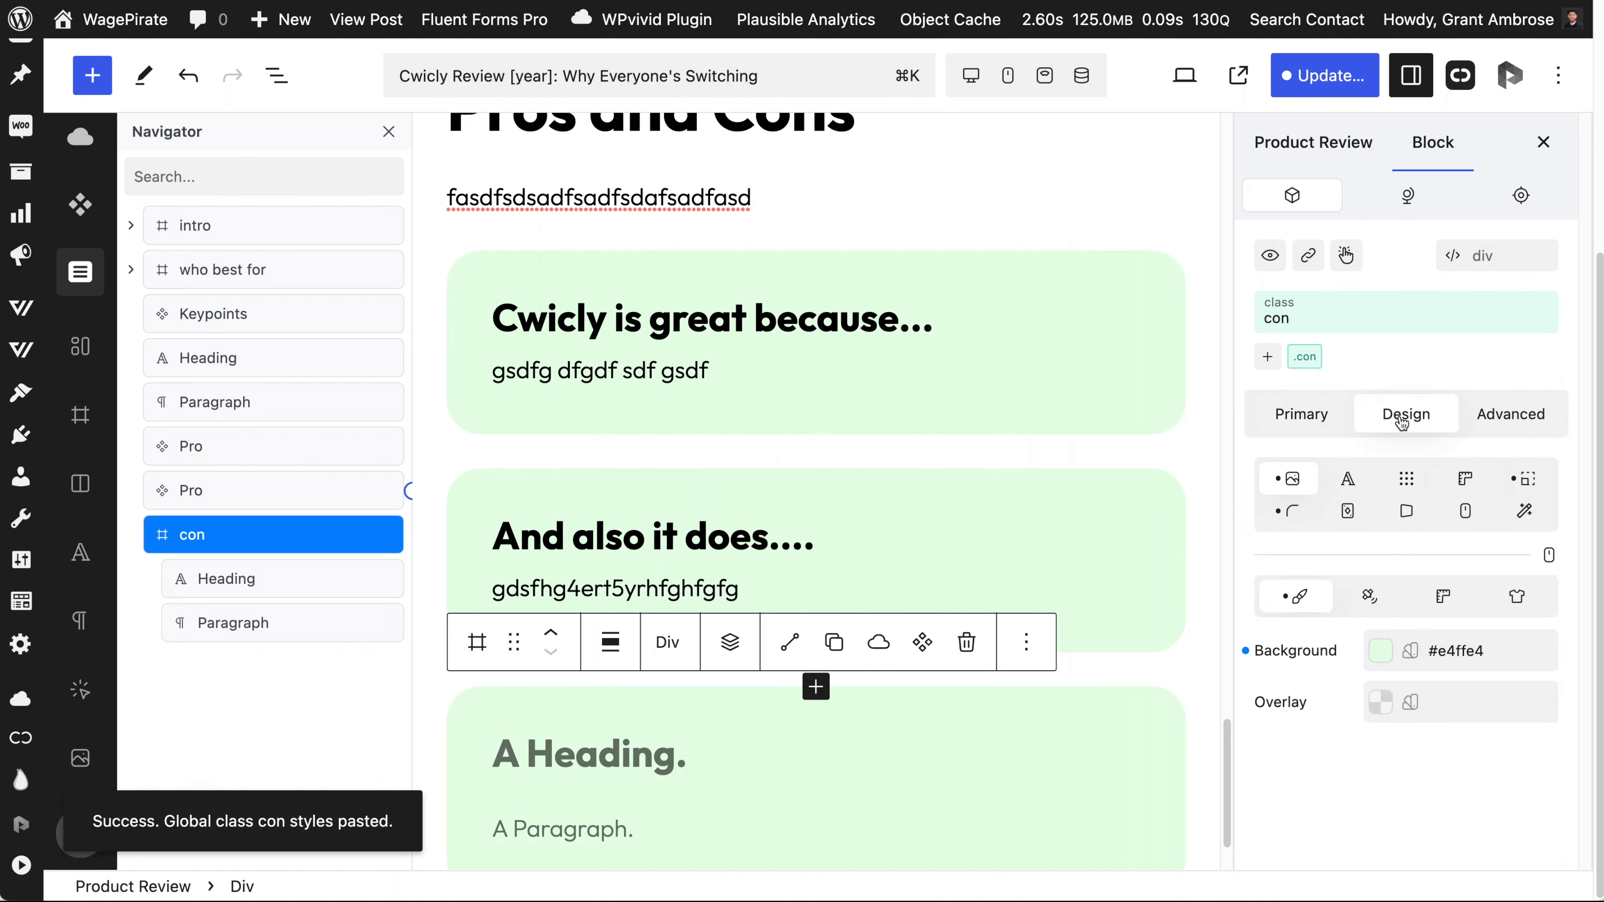
{"action": "left_click", "coordinate": [1379, 652]}
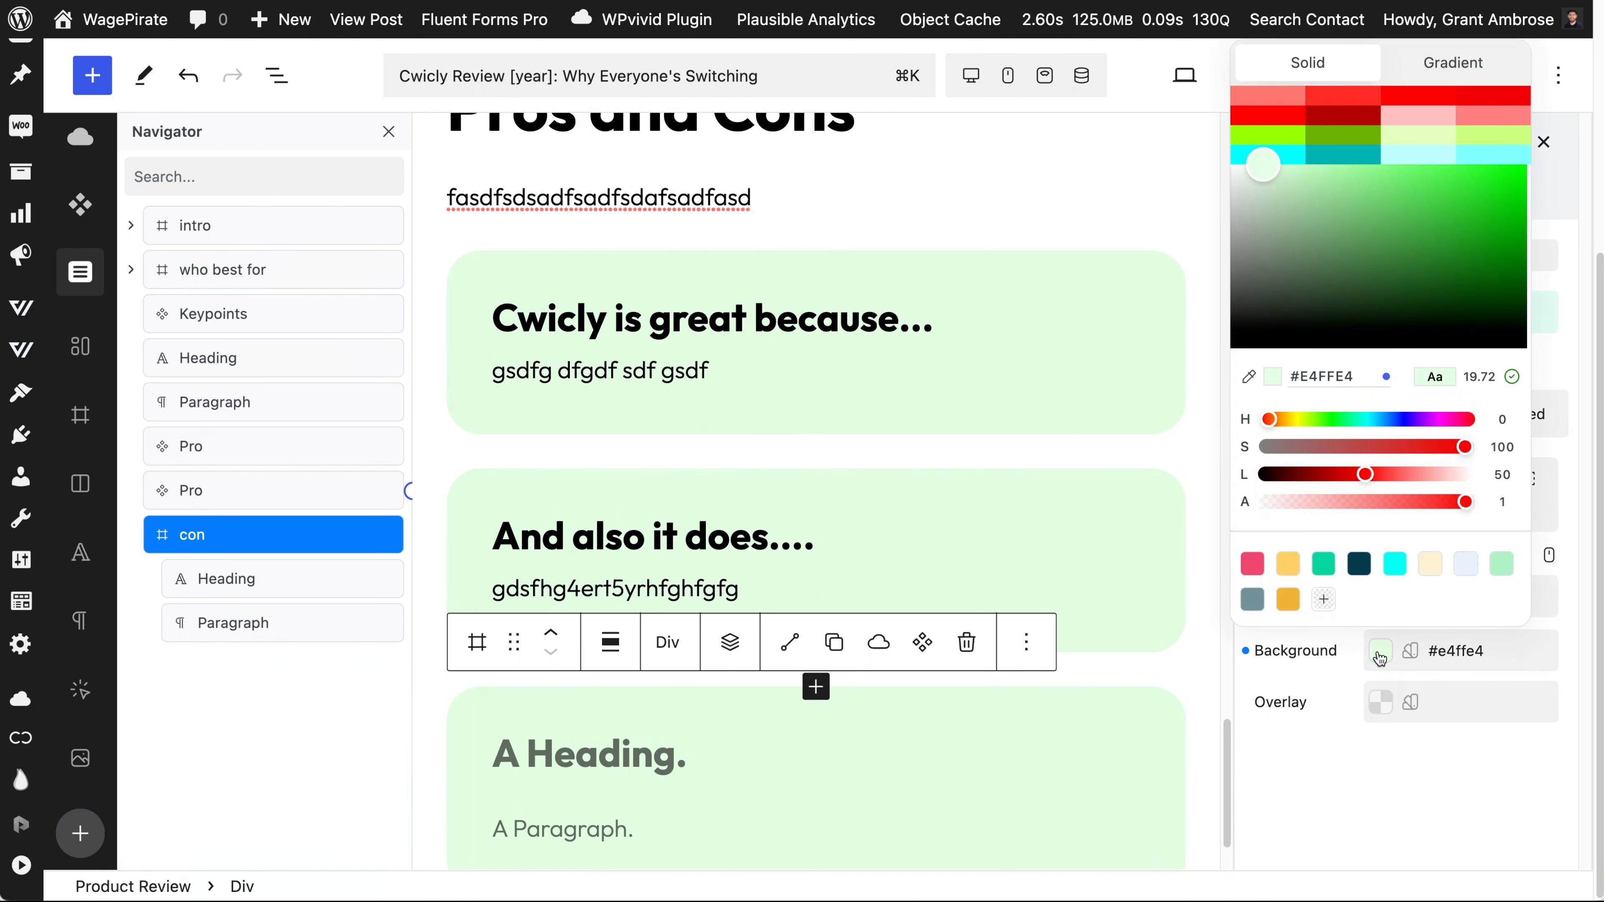
{"action": "left_click", "coordinate": [1327, 374]}
{"action": "key", "text": "super+v"}
{"action": "key", "text": "Return"}
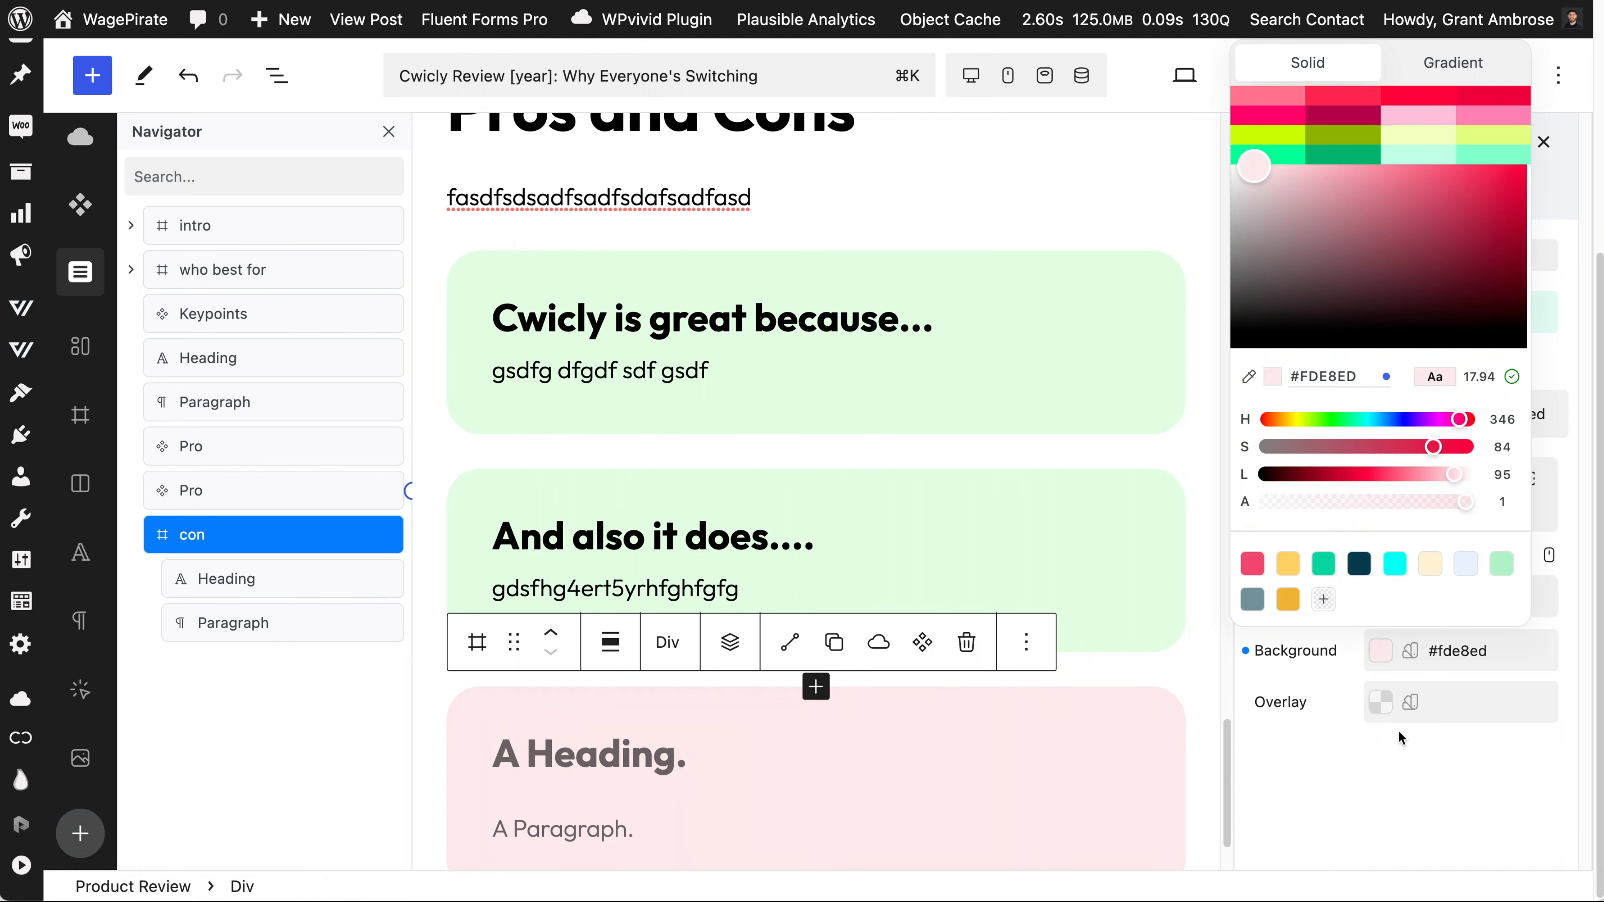
{"action": "left_click", "coordinate": [1400, 790]}
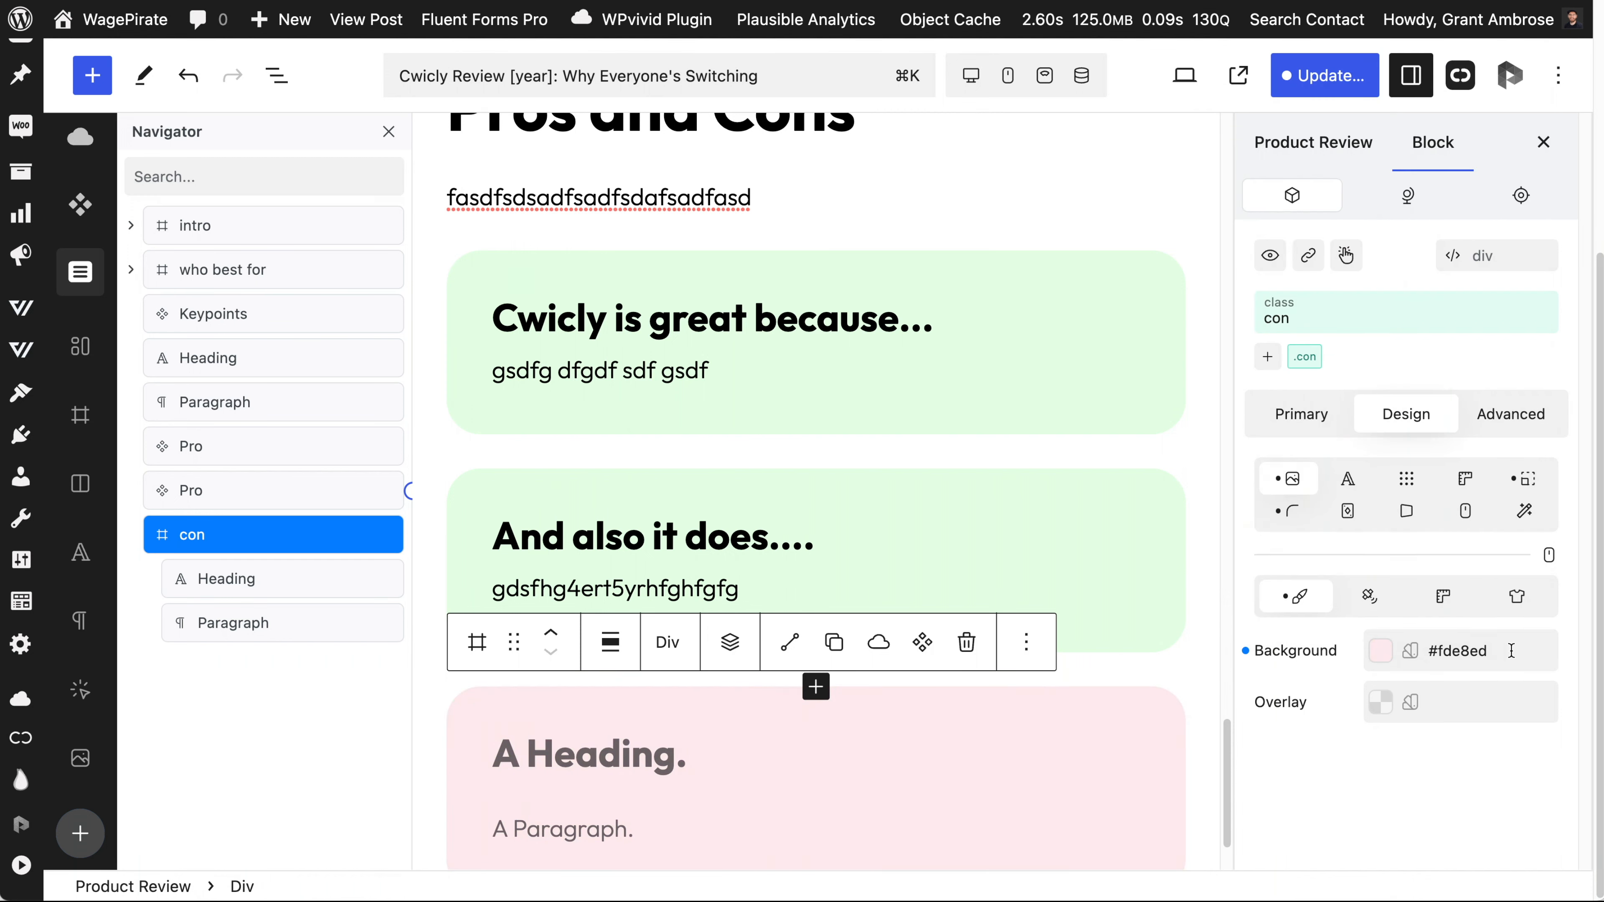
Review the styling of the con block's Heading and copy all CSS of its "pro__heading" class.
{"action": "left_click", "coordinate": [210, 585]}
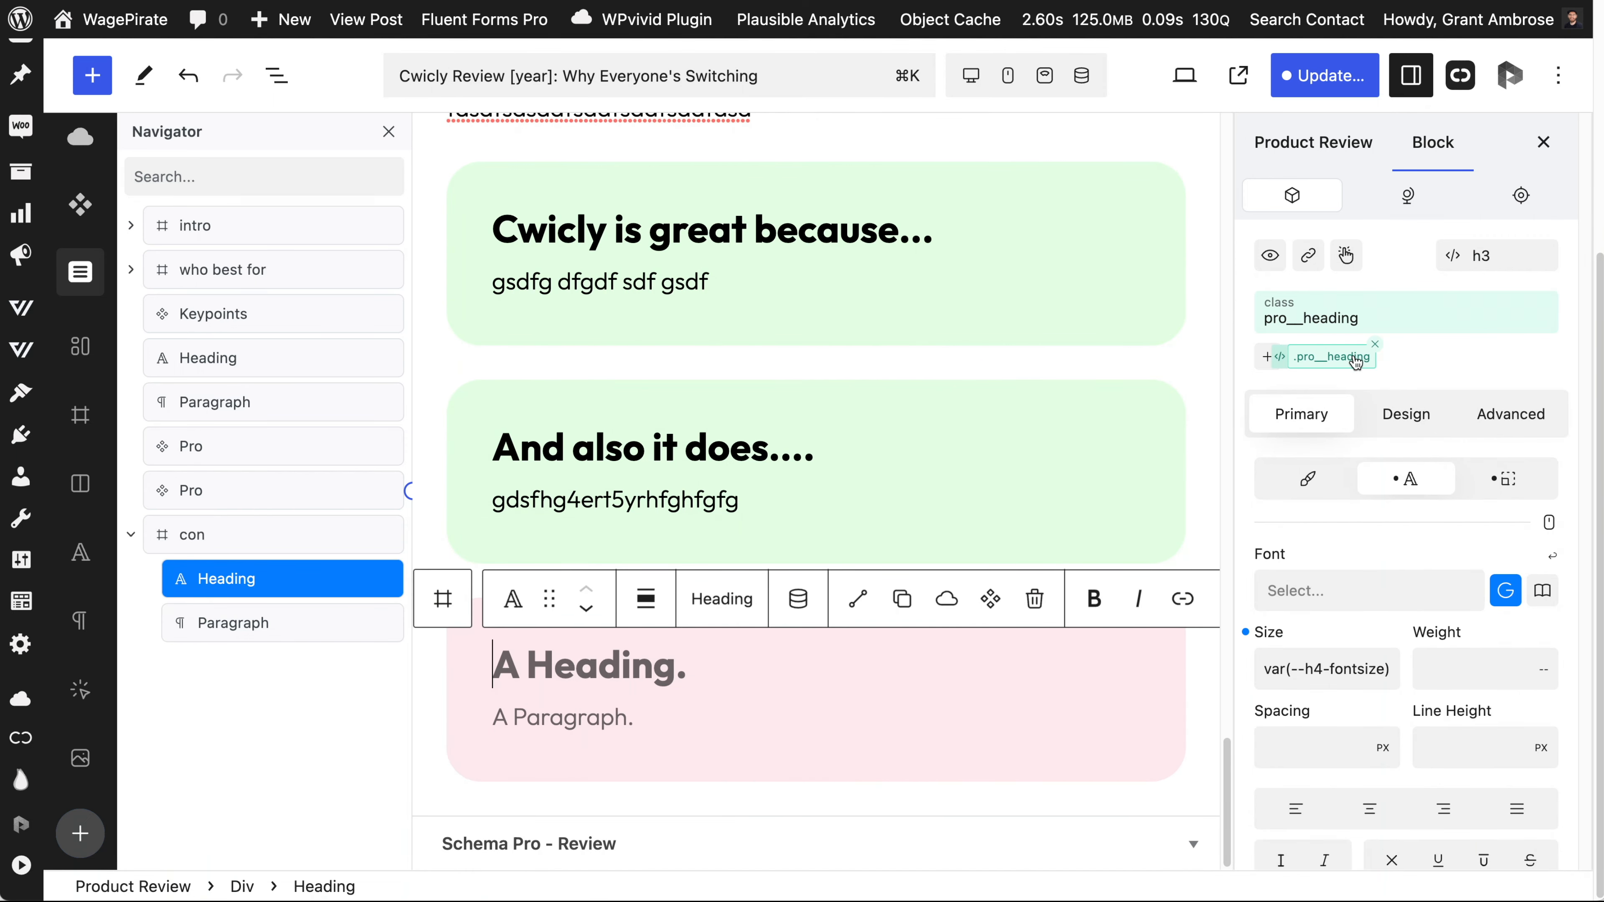
{"action": "left_click", "coordinate": [1504, 480]}
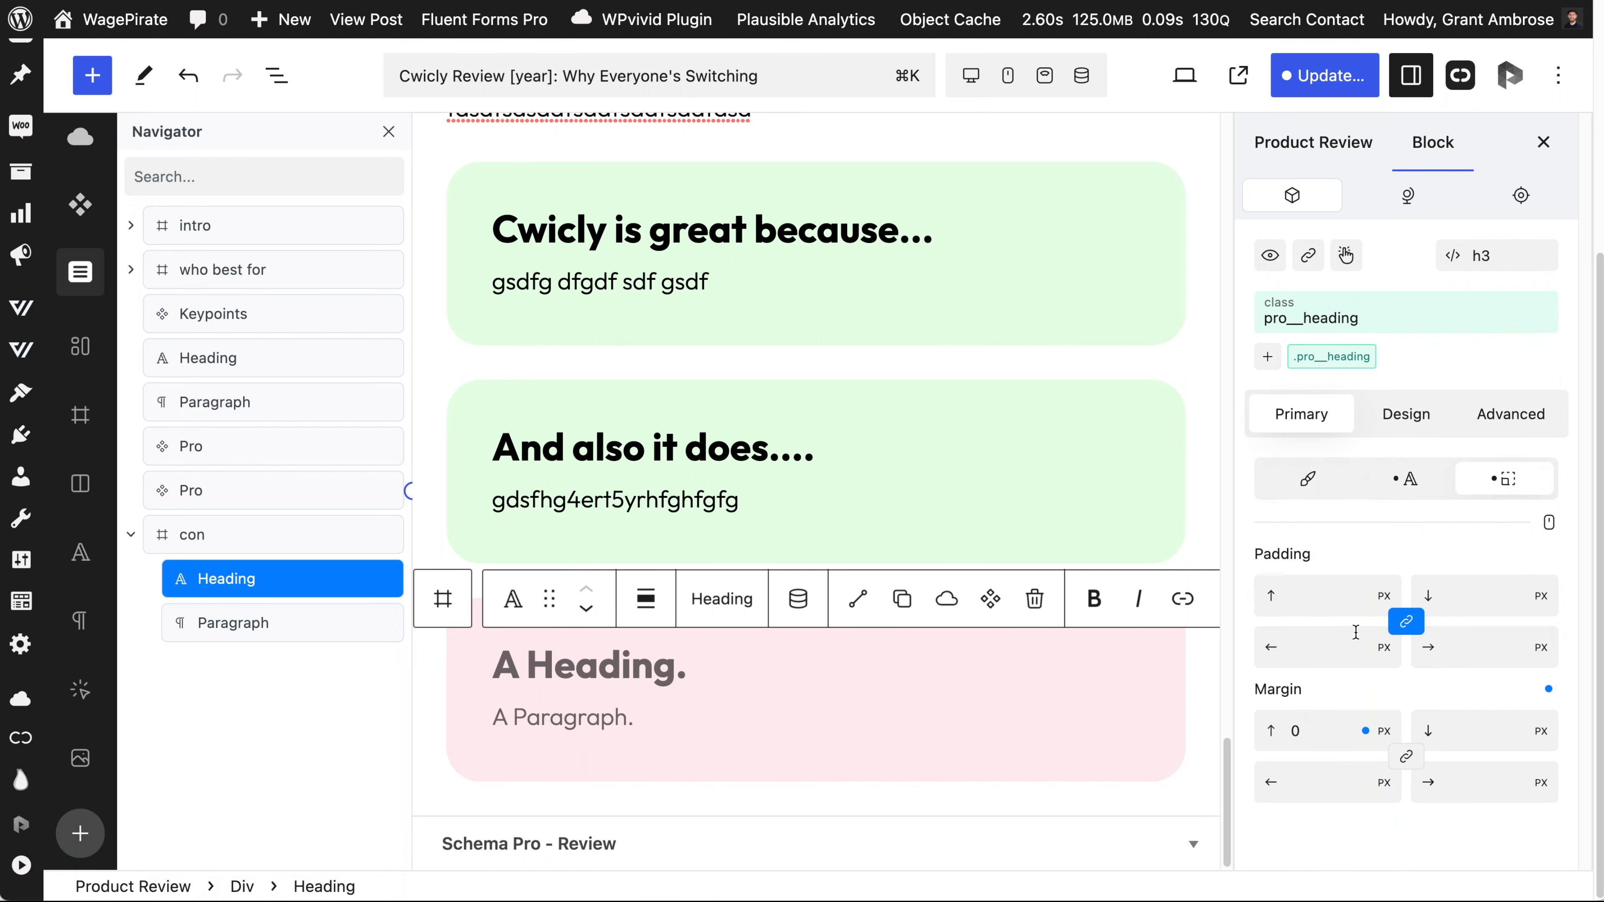
{"action": "mouse_move", "coordinate": [1349, 360]}
{"action": "left_click", "coordinate": [1282, 359]}
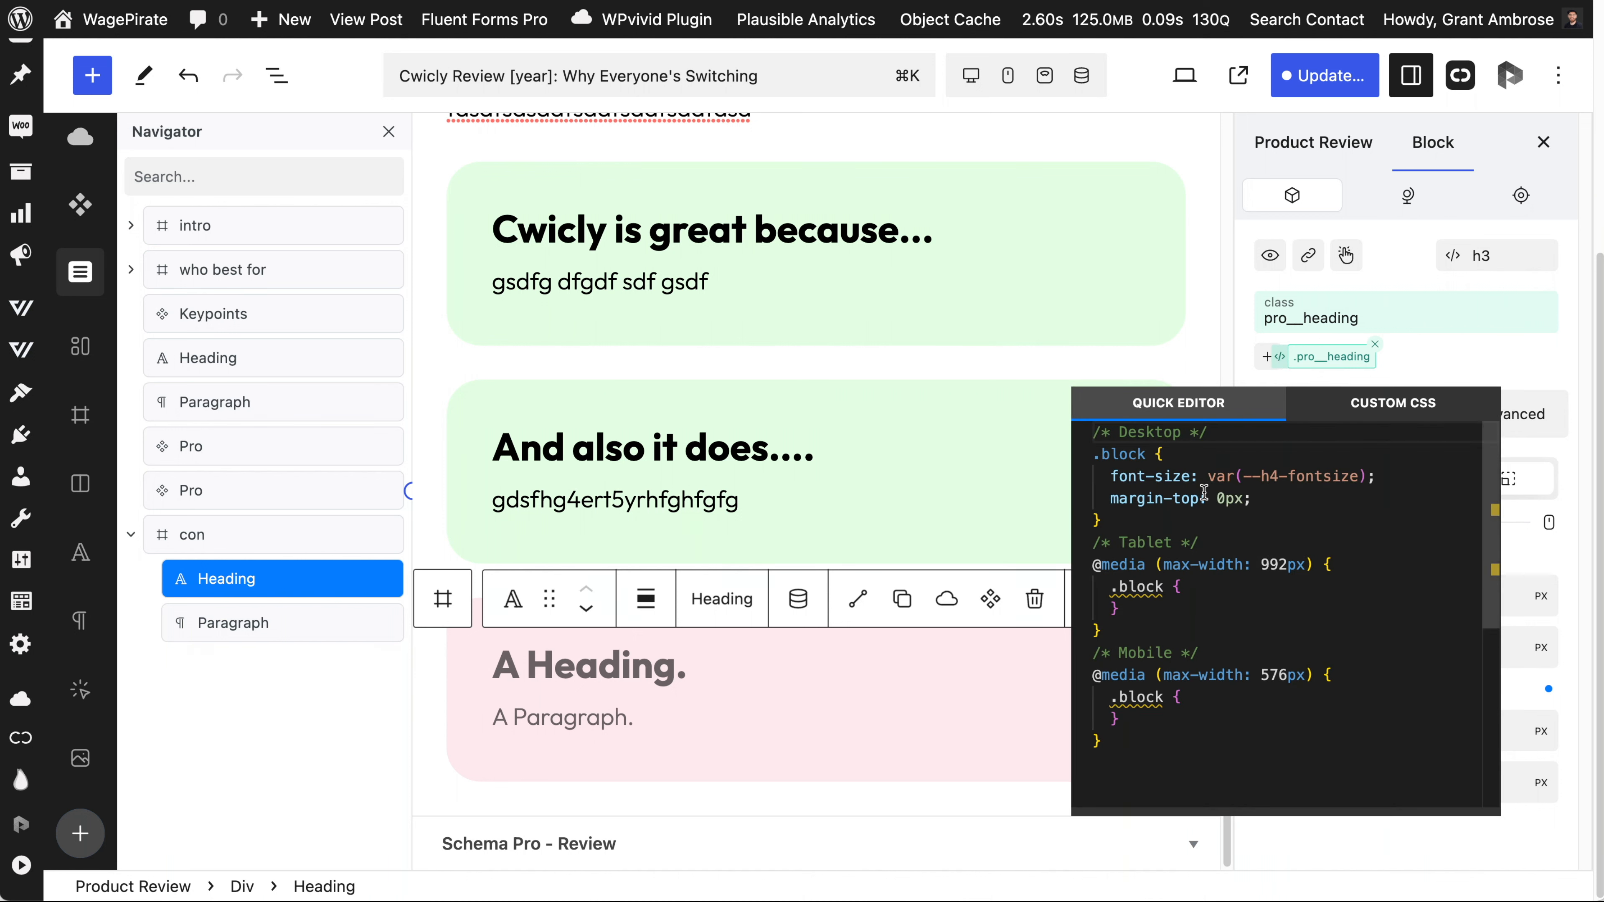
{"action": "key", "text": "super+a"}
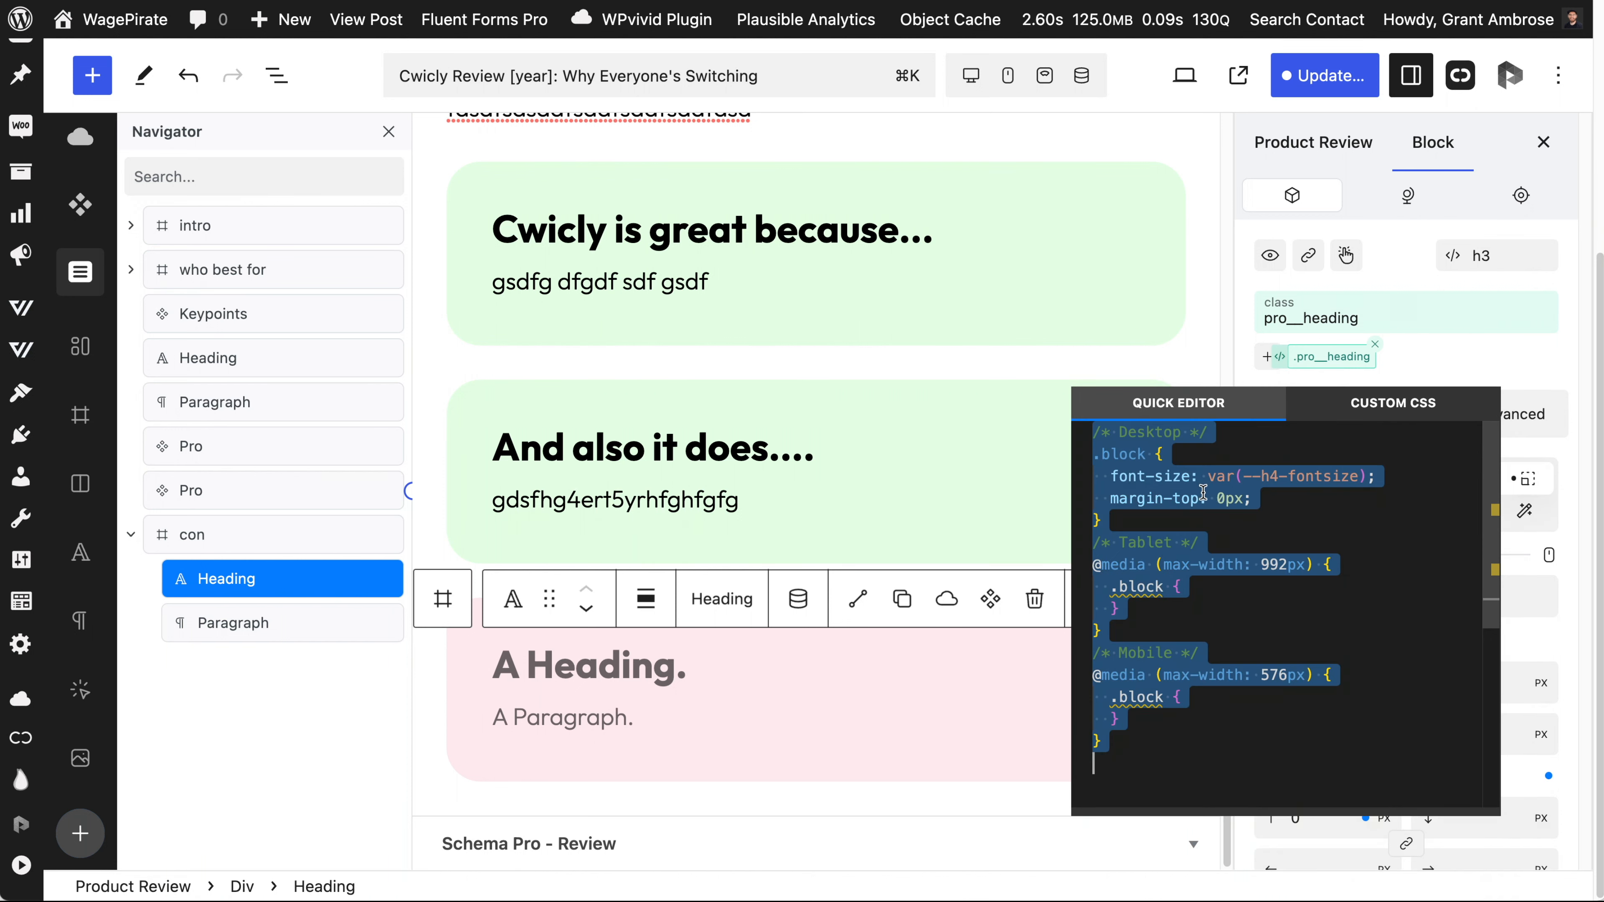
{"action": "left_click", "coordinate": [1308, 363]}
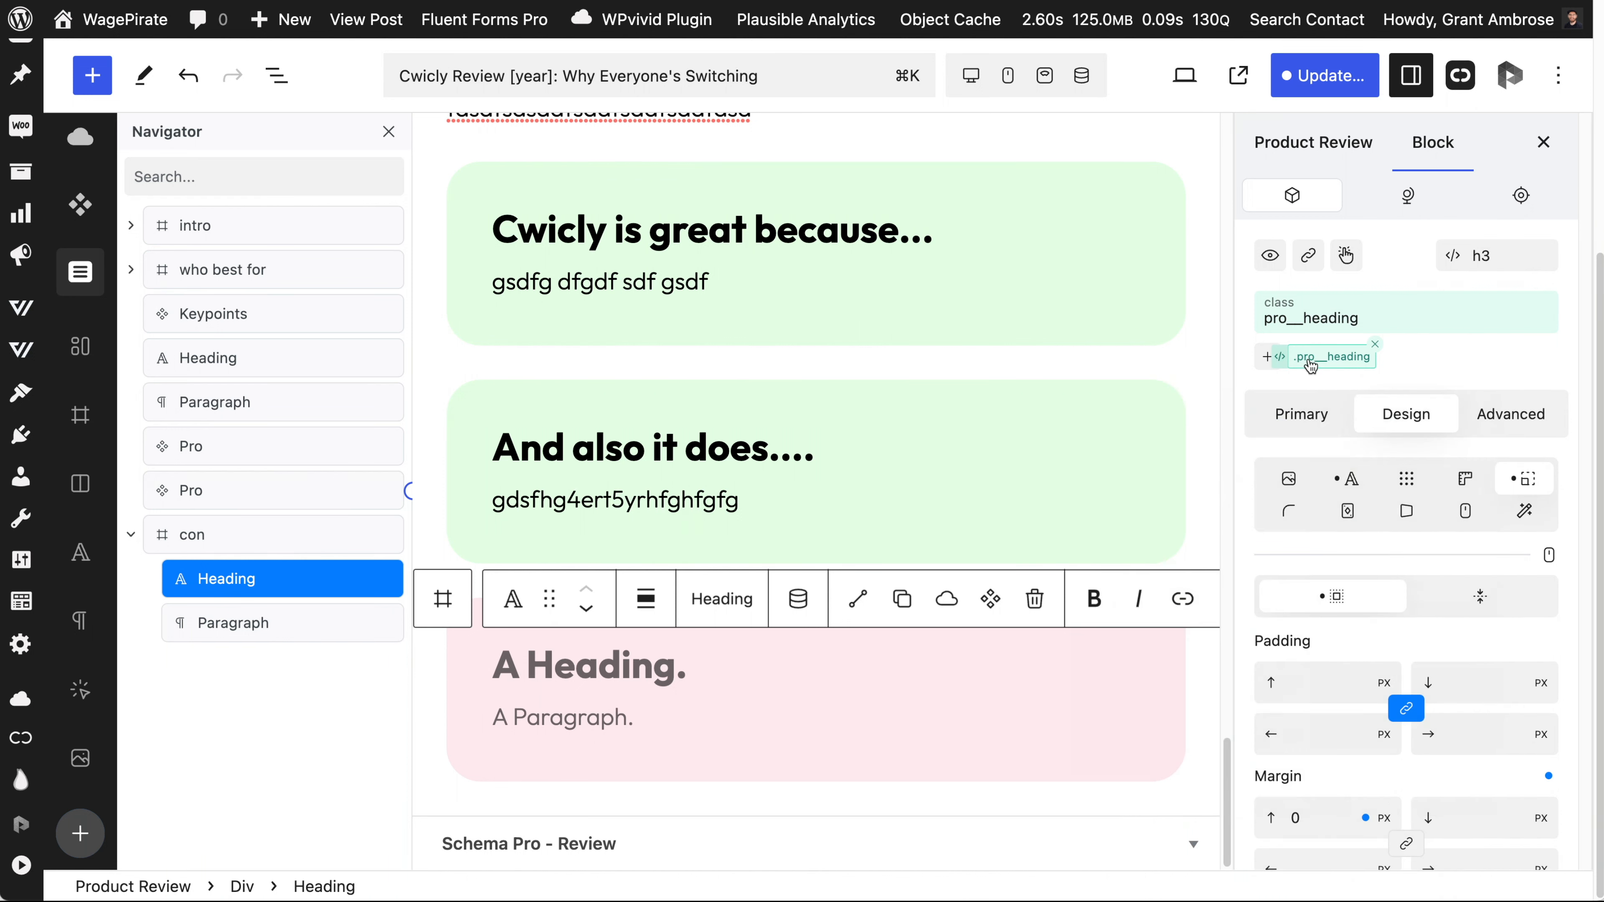
Replace the con Heading's "pro__heading" class with a new class named "con__heading".
{"action": "left_click", "coordinate": [1372, 355]}
{"action": "left_click", "coordinate": [1267, 358]}
{"action": "type", "text": "con__heading"}
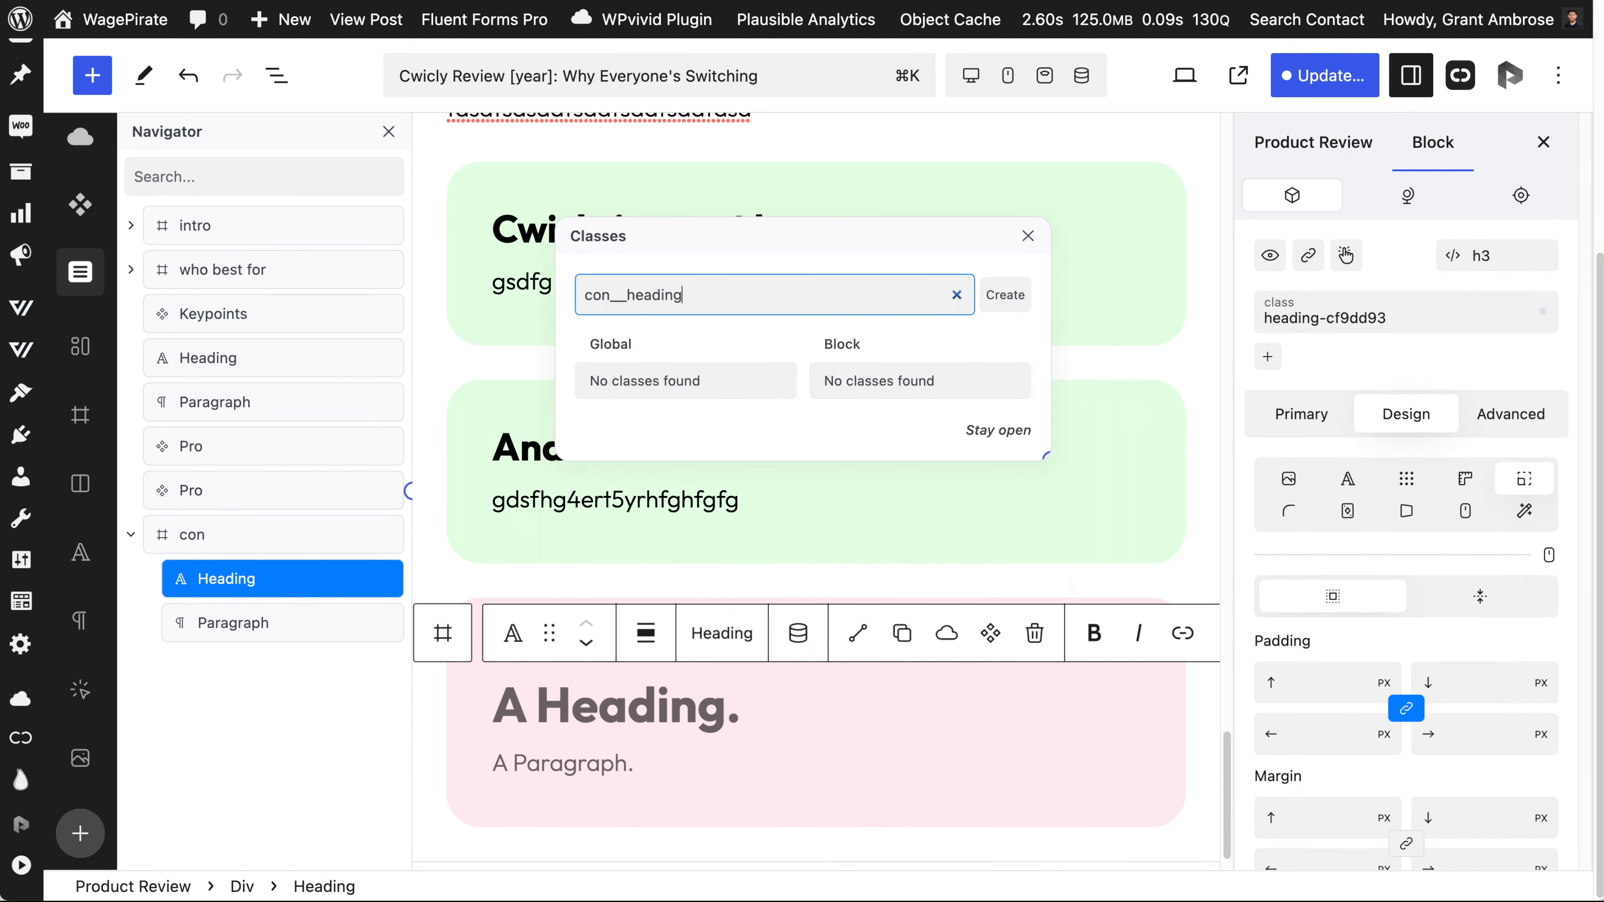
{"action": "key", "text": "Return"}
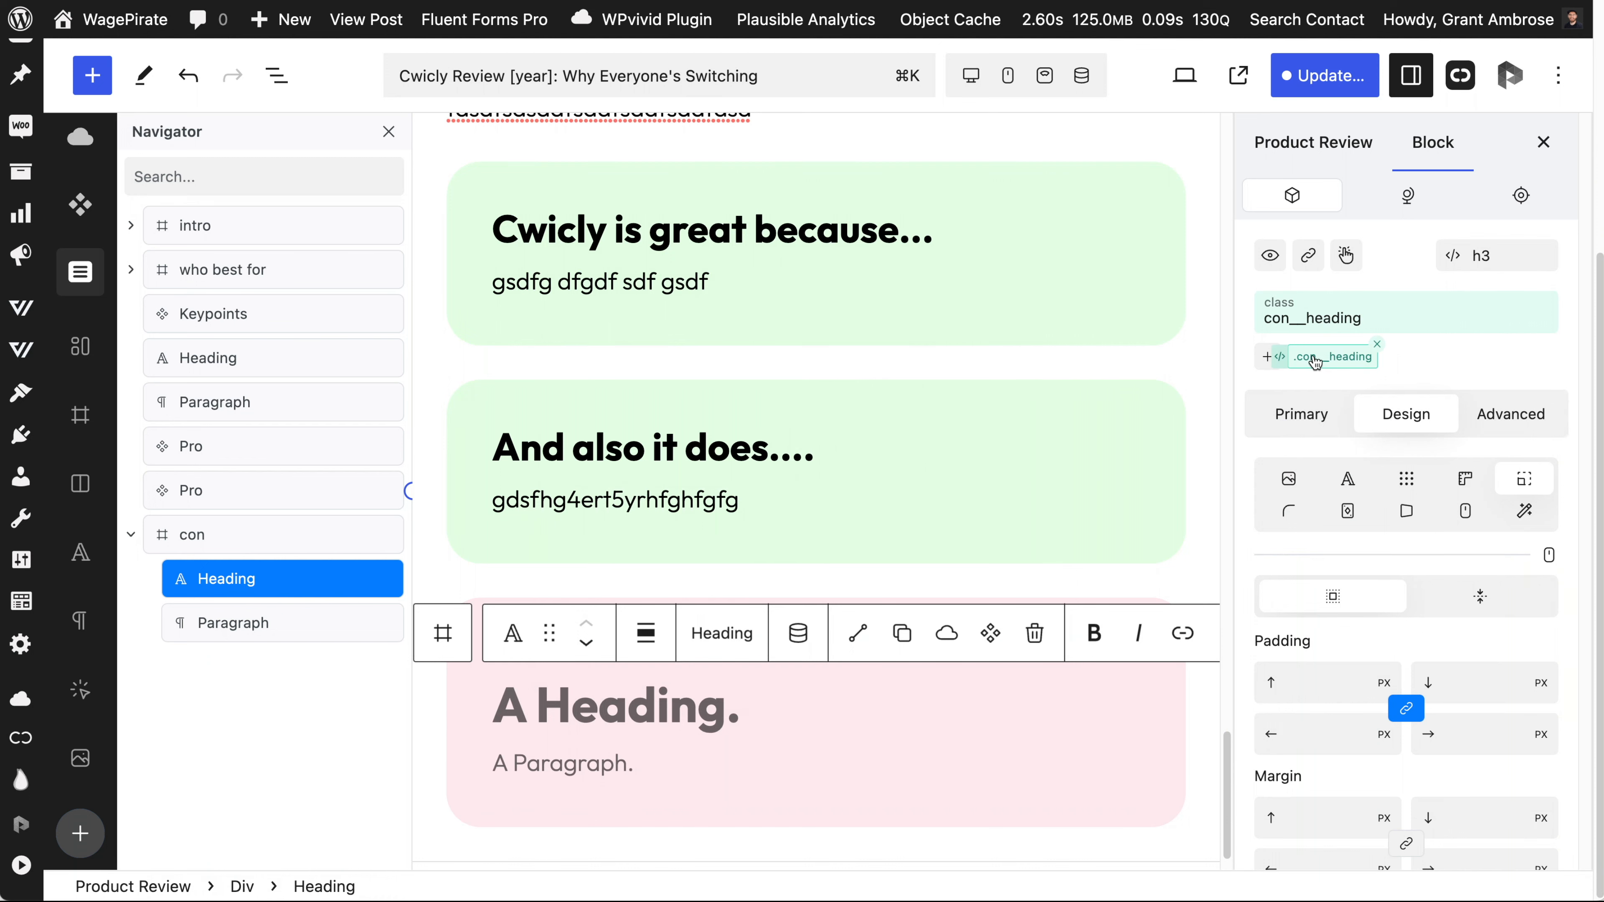
Overwrite the CSS of the "con__heading" class with the copied heading CSS, and check its typography and spacing settings.
{"action": "left_click", "coordinate": [1316, 362]}
{"action": "left_click", "coordinate": [1221, 496]}
{"action": "key", "text": "super+a"}
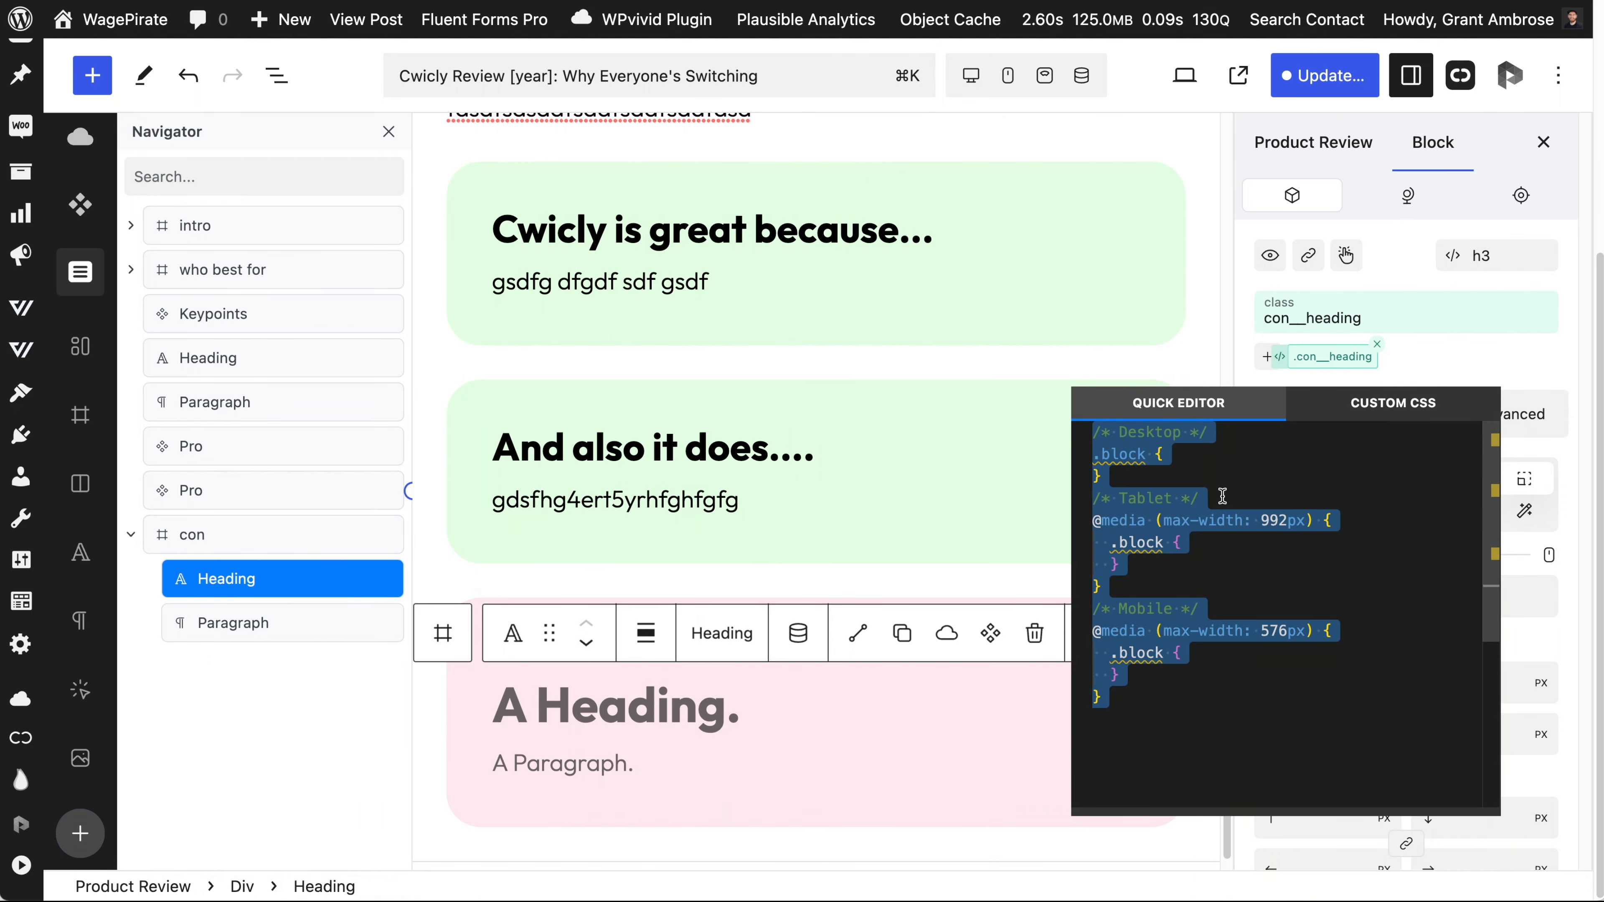
{"action": "key", "text": "super+v"}
{"action": "left_click", "coordinate": [1518, 369]}
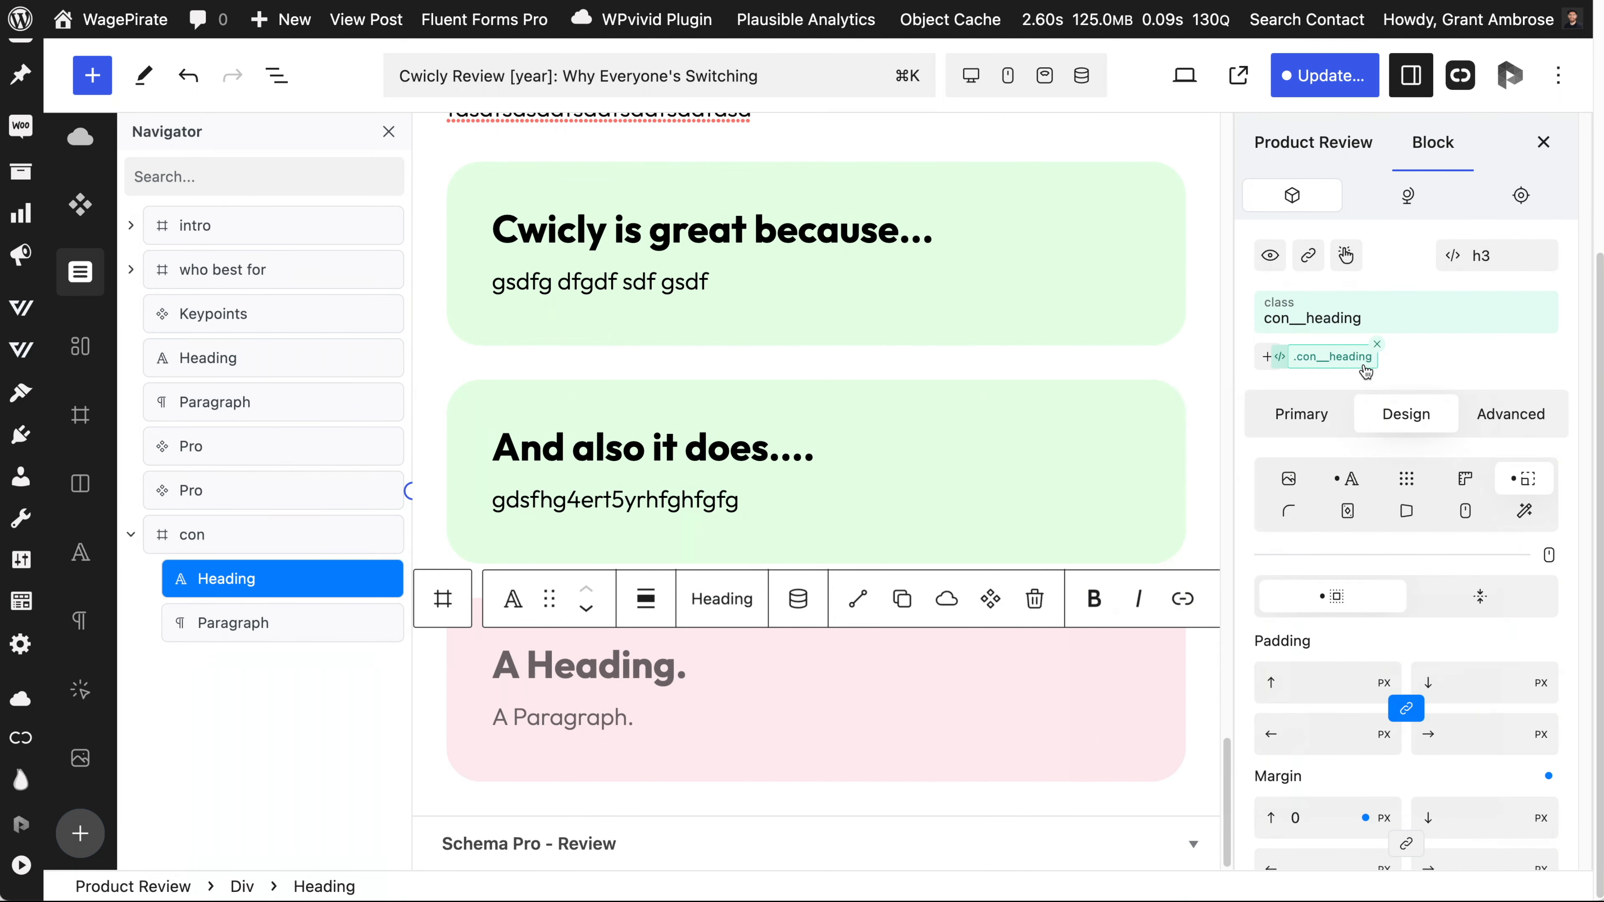
{"action": "left_click", "coordinate": [1347, 479]}
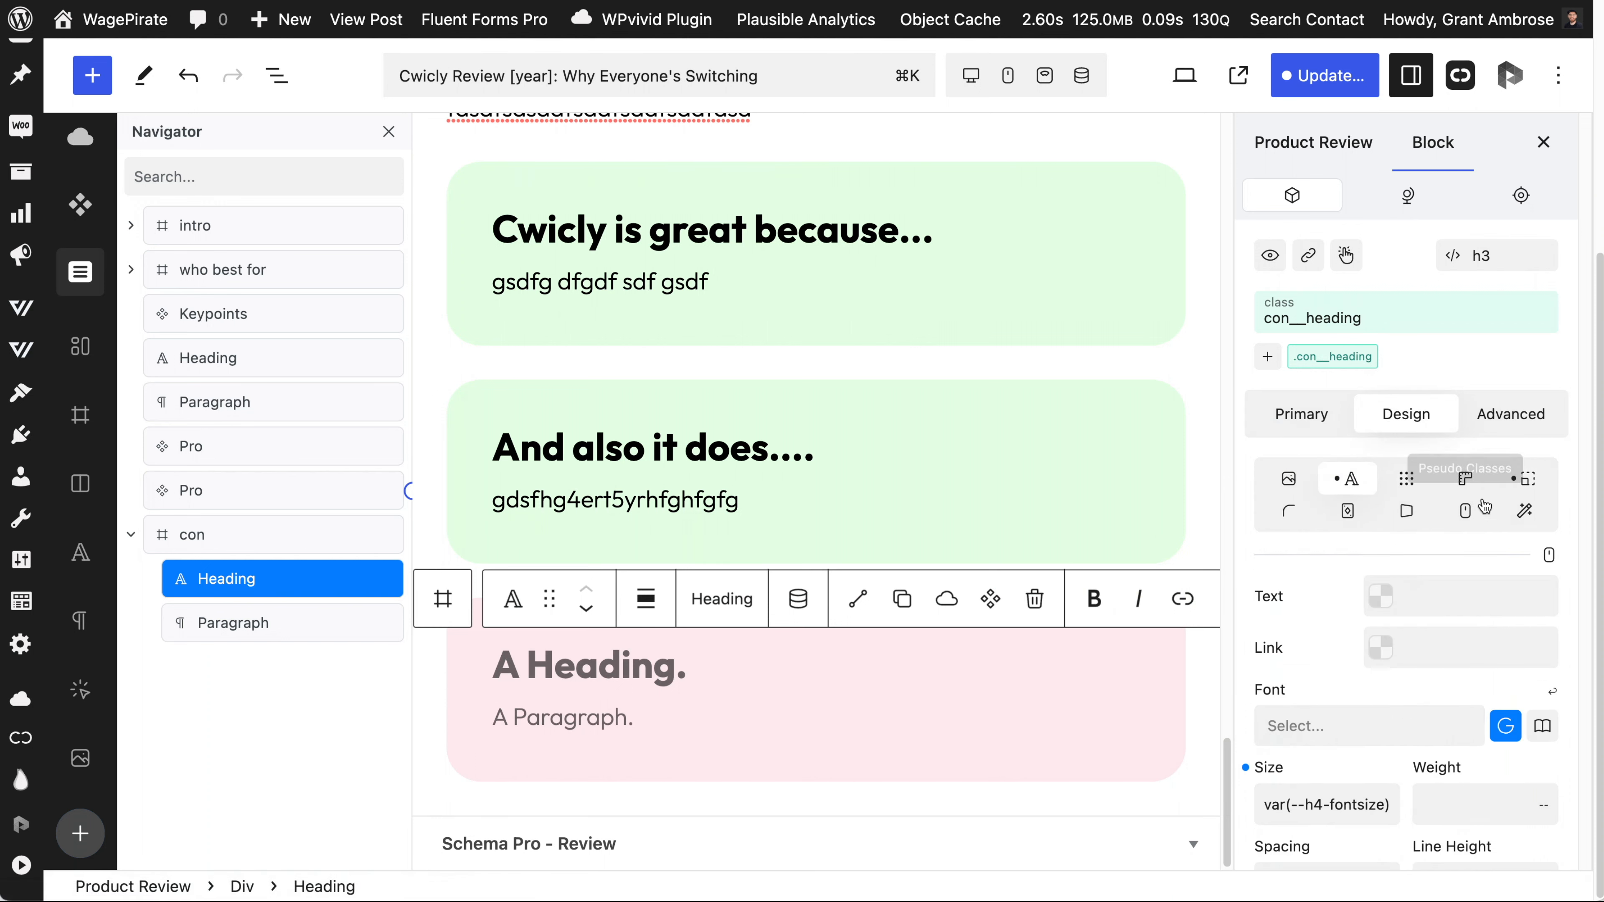
{"action": "left_click", "coordinate": [1529, 479]}
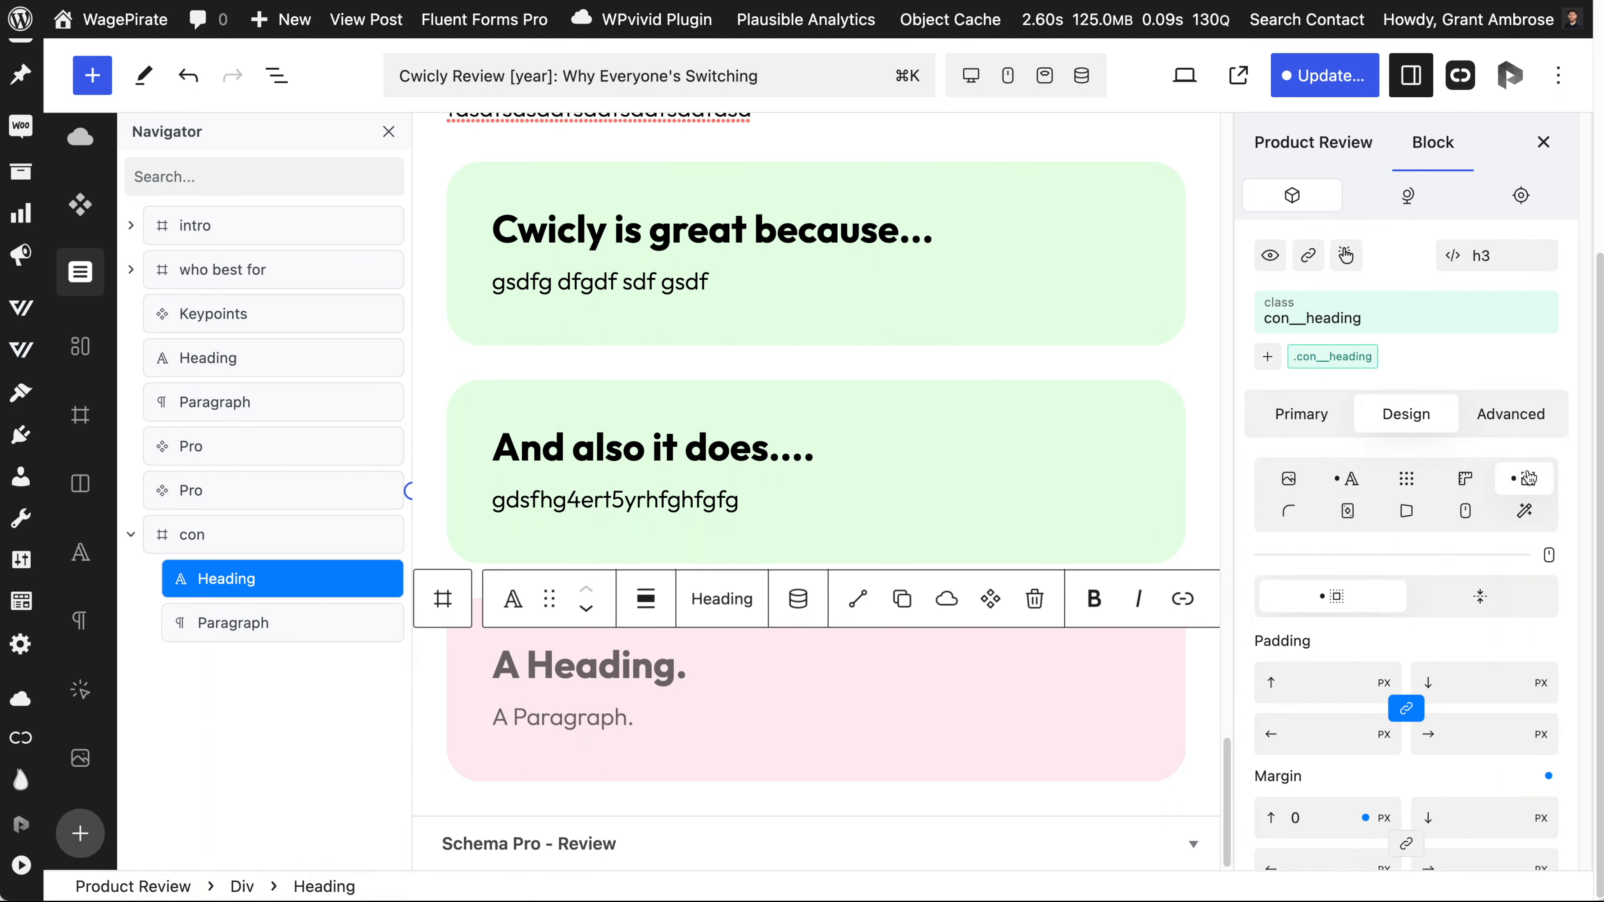
{"action": "scroll", "coordinate": [1342, 866], "scroll_direction": "down", "scroll_amount": 1}
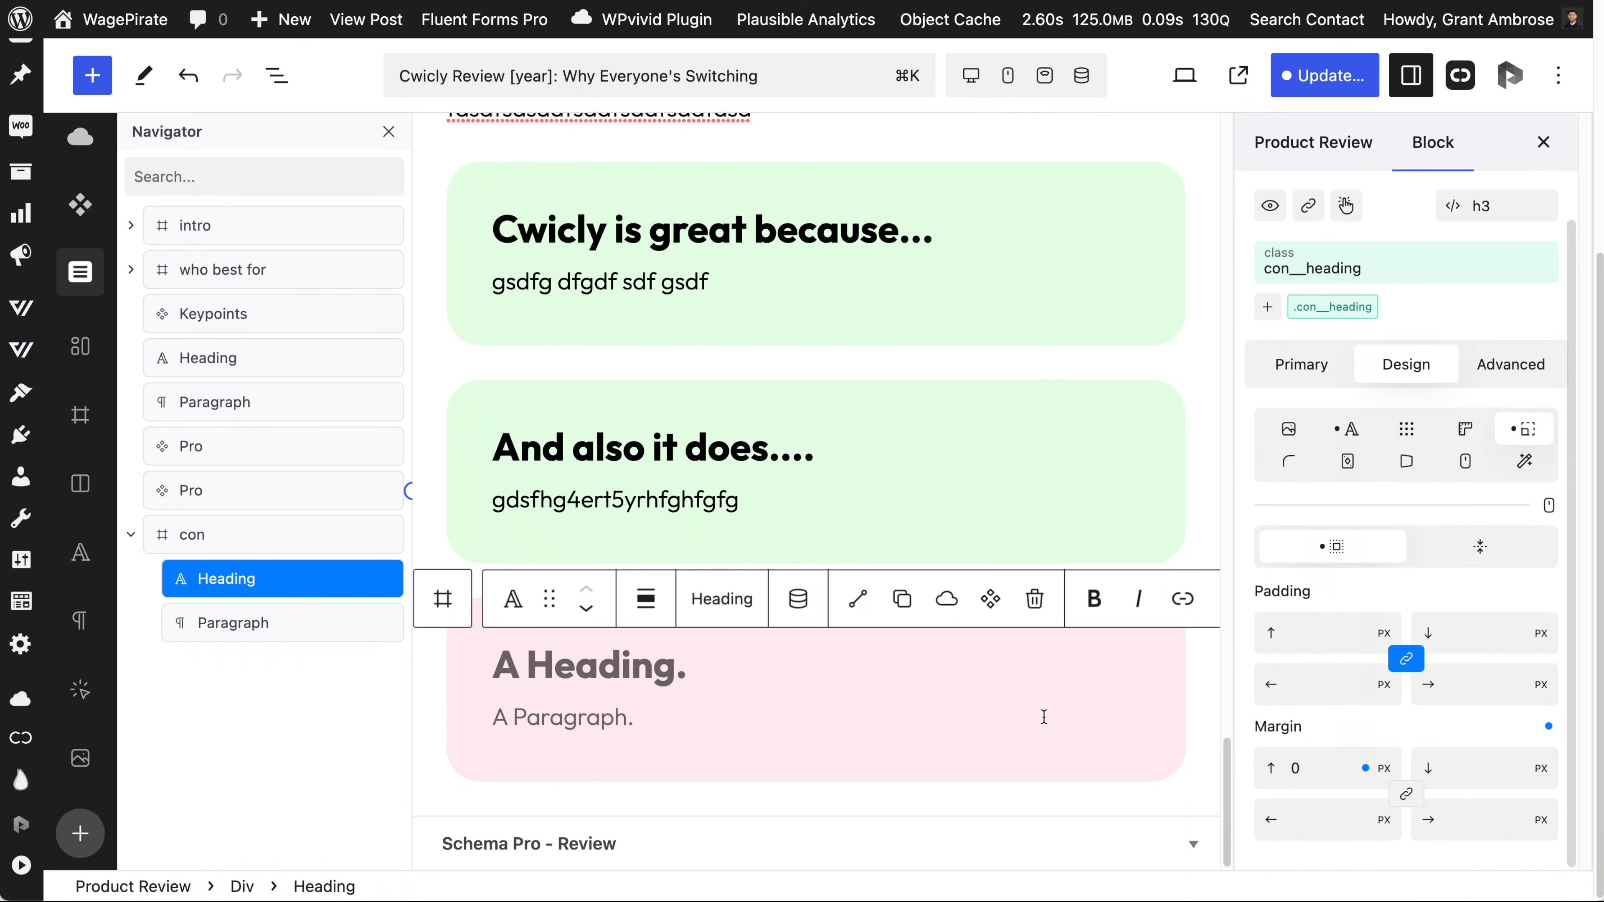
Try a cyan var(--cc-color-5) background on the "pro__text" class of the con block's Paragraph.
{"action": "left_click", "coordinate": [291, 592]}
{"action": "left_click", "coordinate": [217, 624]}
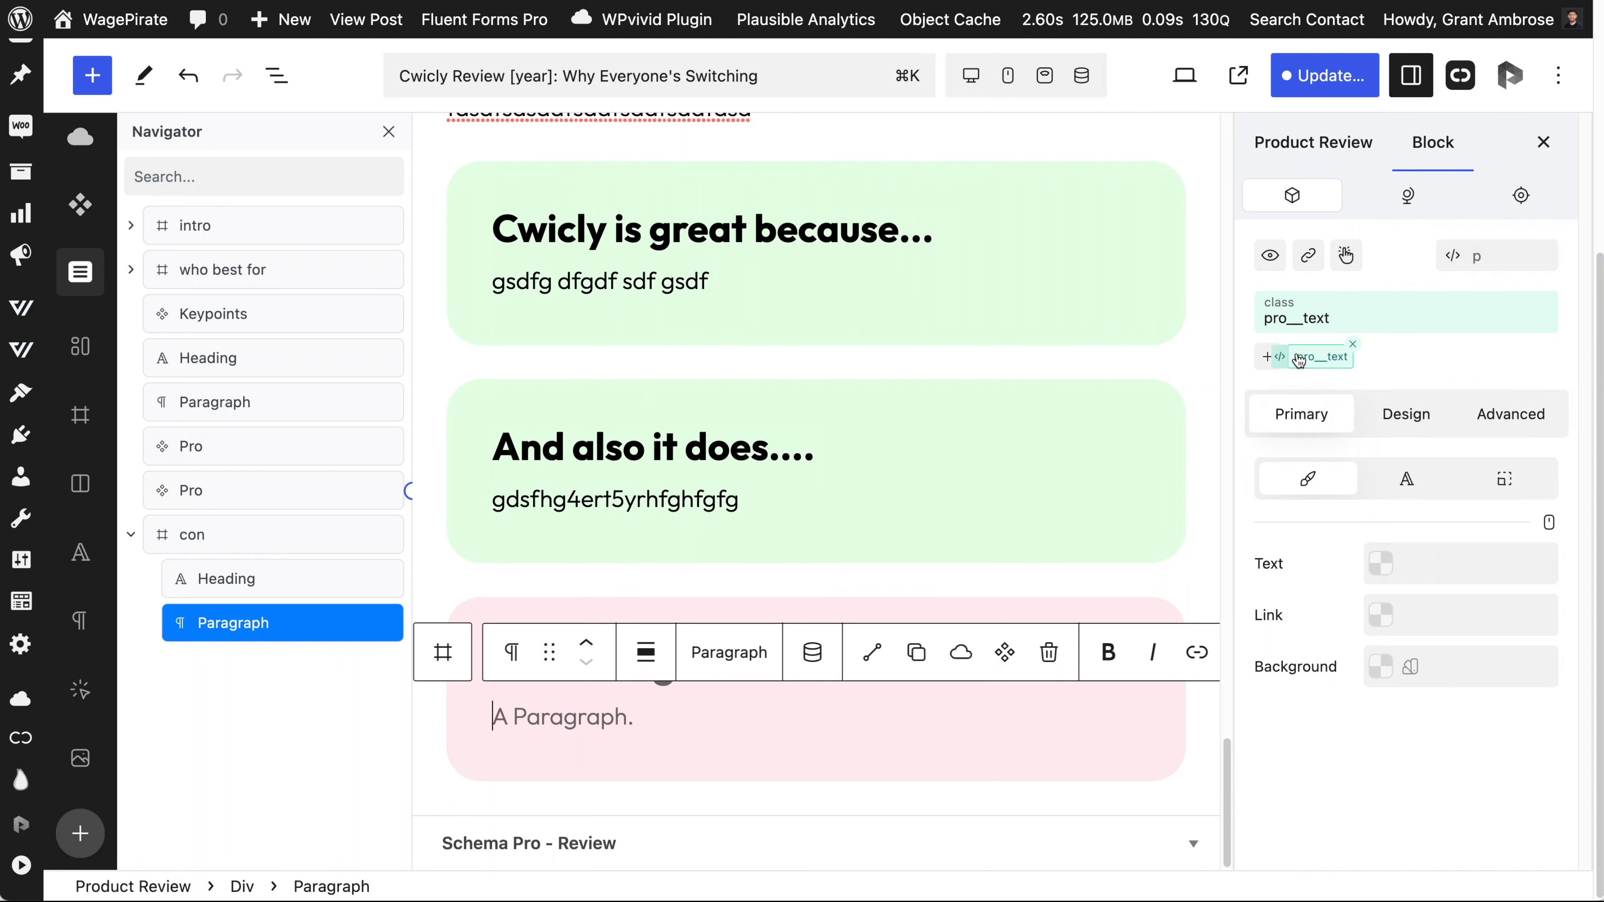
{"action": "left_click", "coordinate": [1280, 358]}
{"action": "left_click", "coordinate": [1391, 669]}
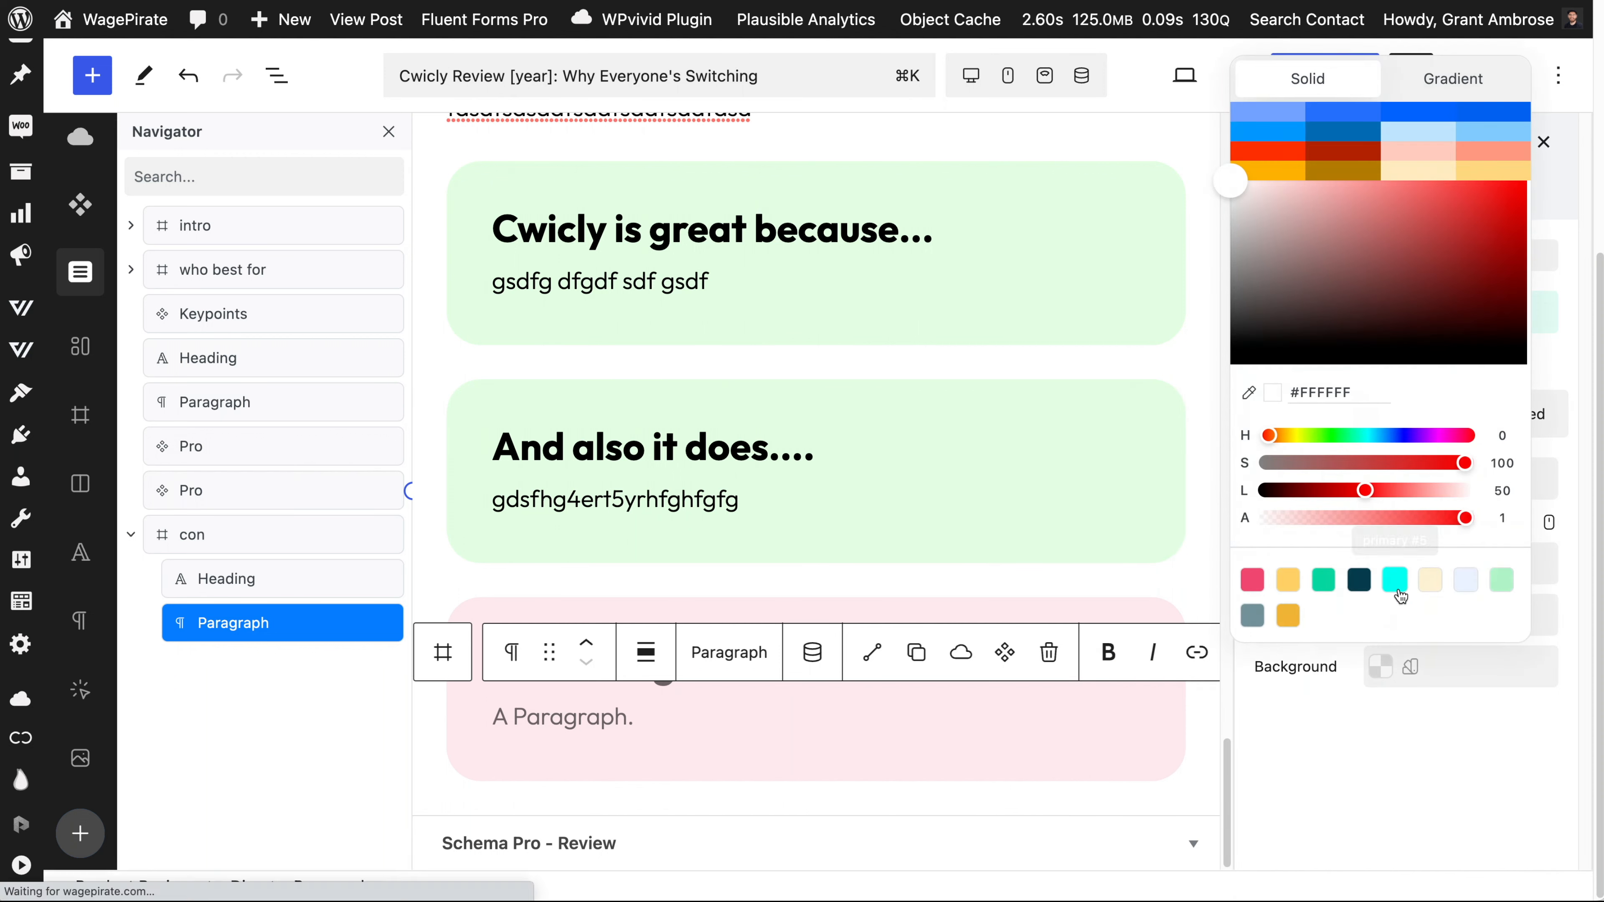
{"action": "left_click", "coordinate": [1394, 579]}
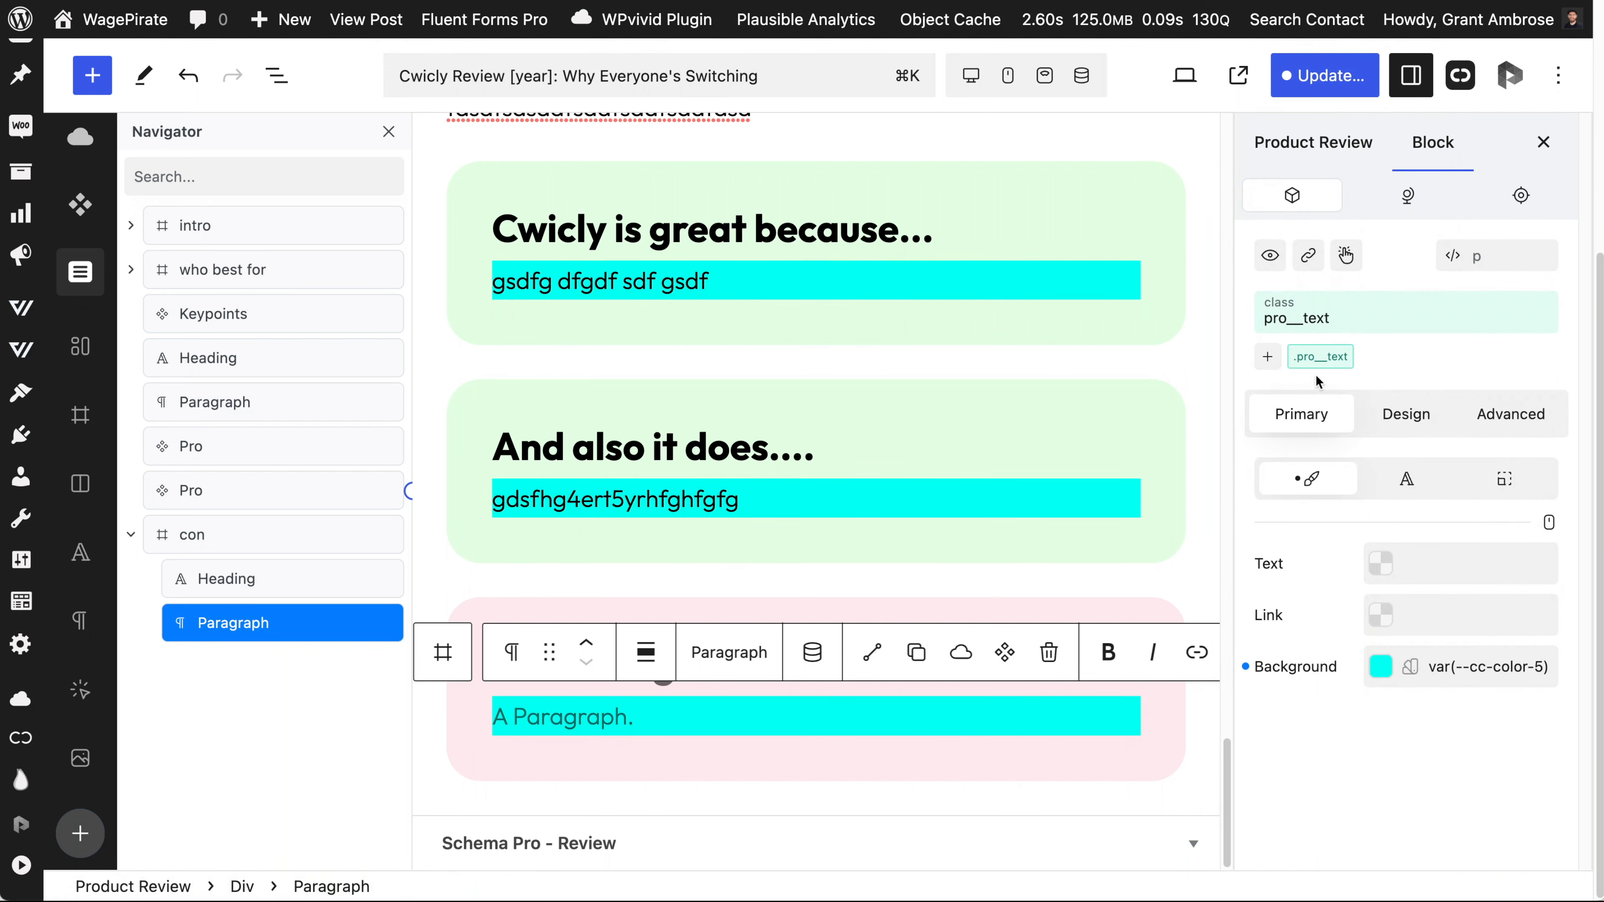
Try adding "margin-top: 100px;" to the desktop CSS of the "pro__text" class.
{"action": "left_click", "coordinate": [1278, 359]}
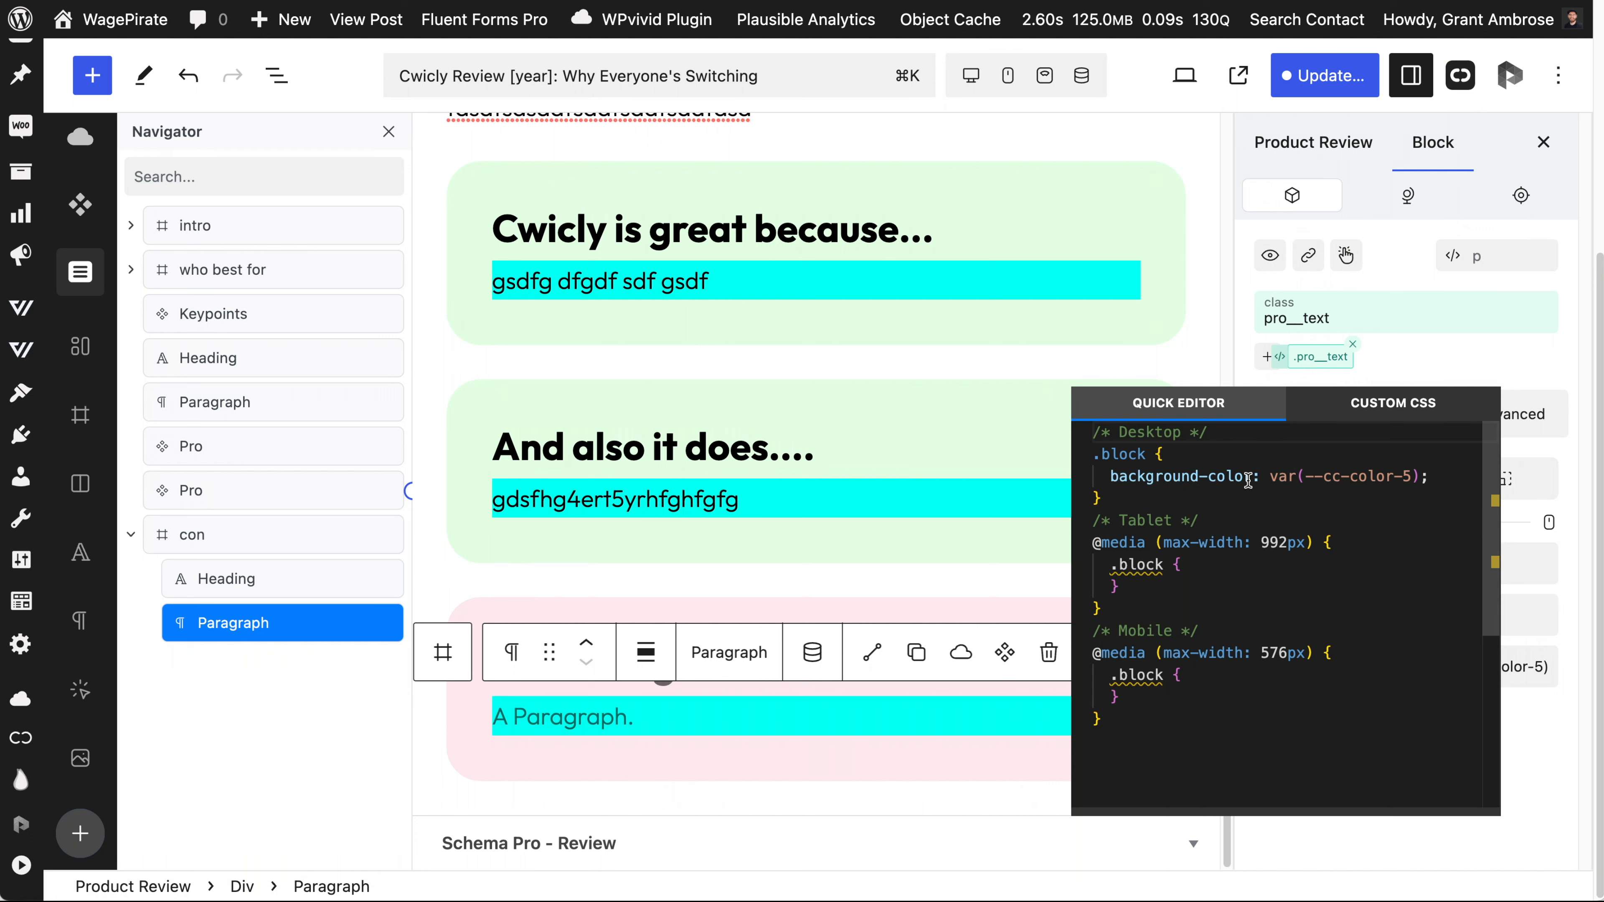
{"action": "left_click", "coordinate": [1430, 479]}
{"action": "key", "text": "Return"}
{"action": "type", "text": "mar"}
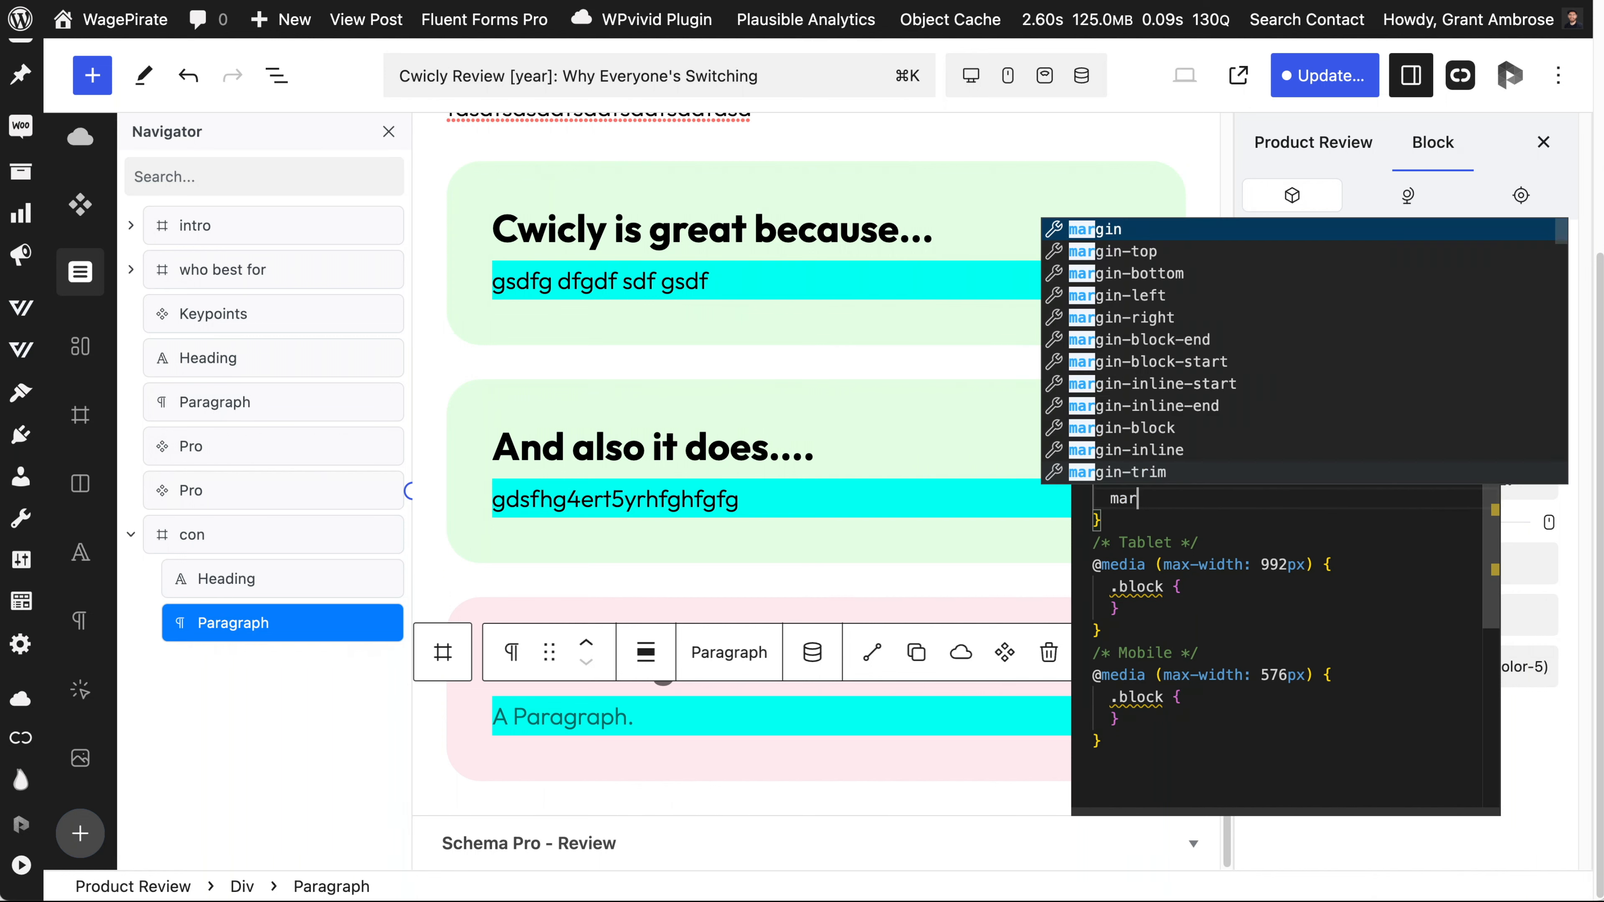
{"action": "type", "text": "gin-top: 100px;"}
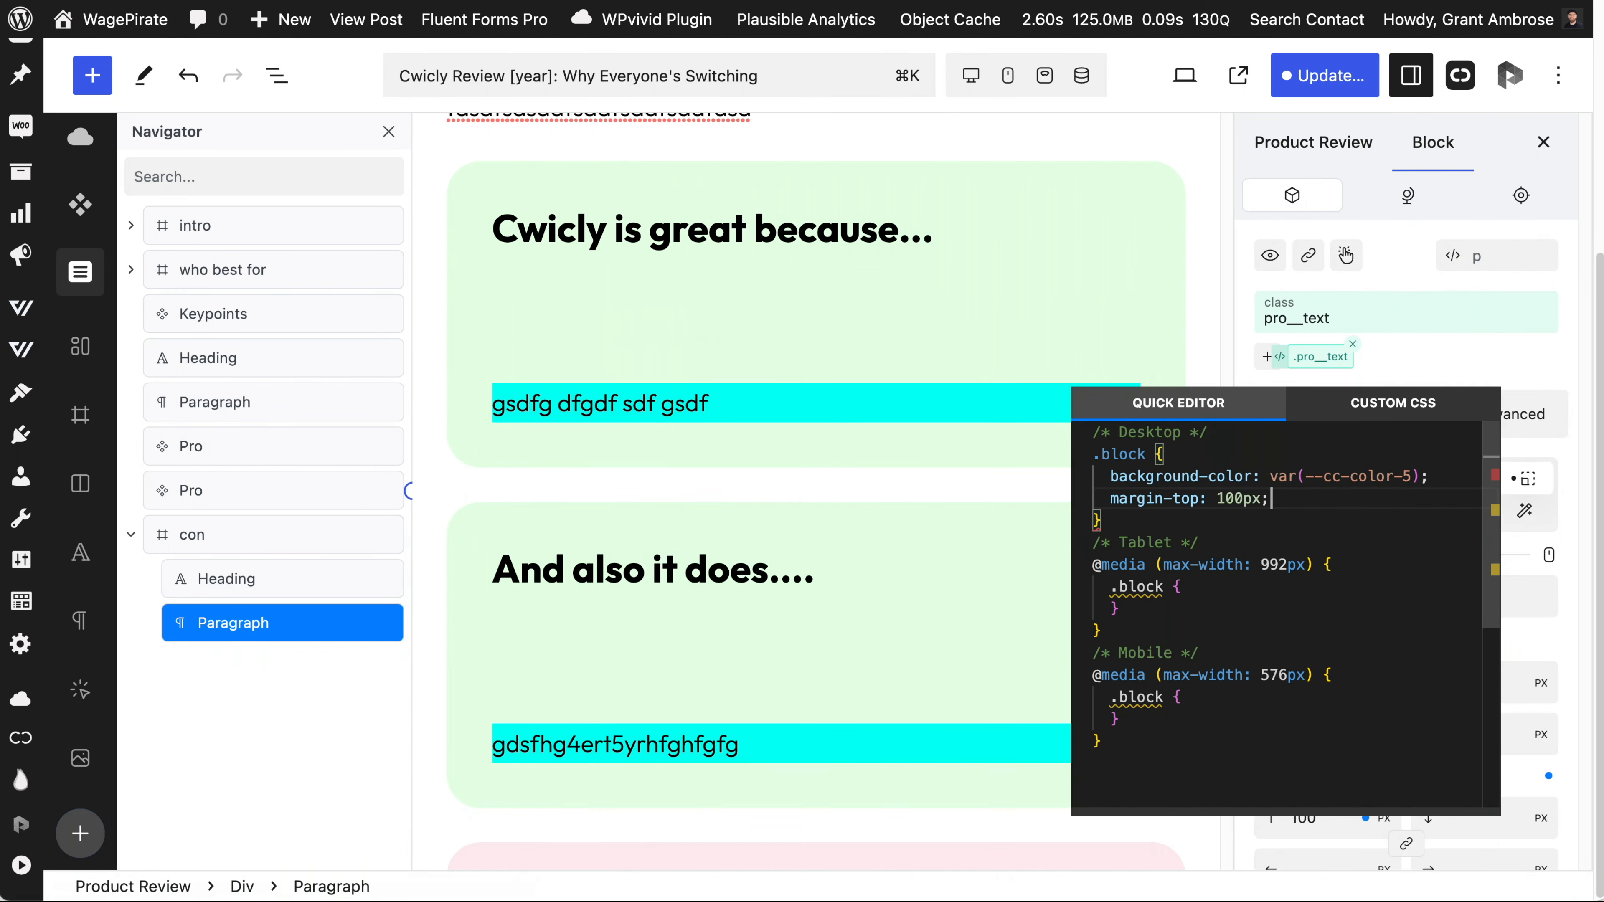
{"action": "left_click", "coordinate": [1539, 357]}
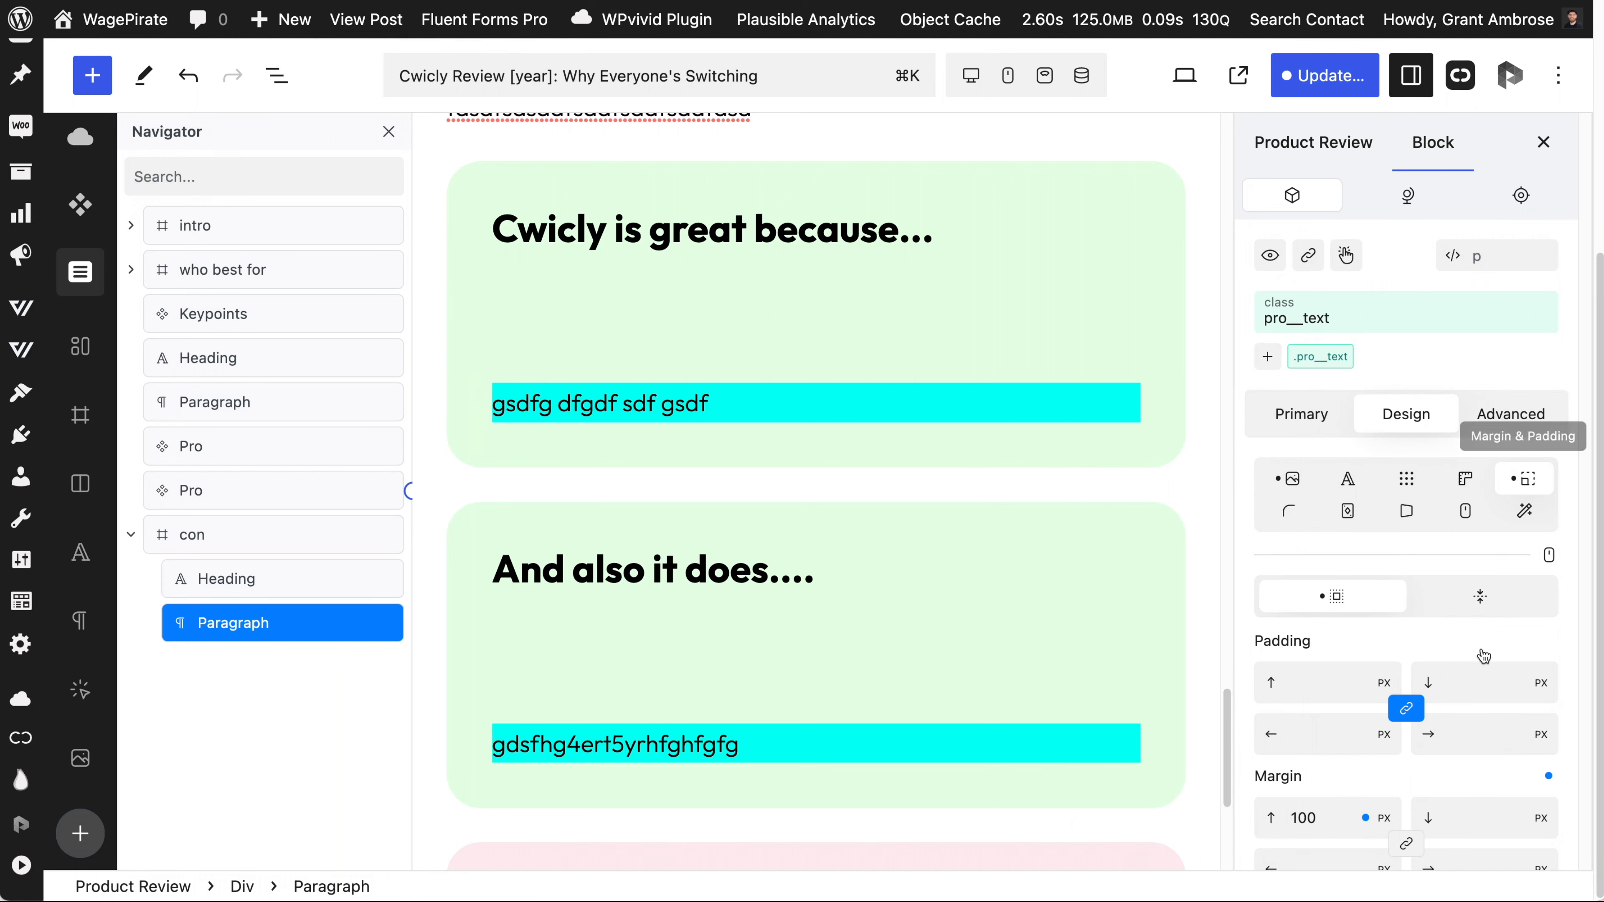
Undo the test background and top margin on the "pro__text" class and review its CSS.
{"action": "scroll", "coordinate": [1482, 663], "scroll_direction": "down", "scroll_amount": 1}
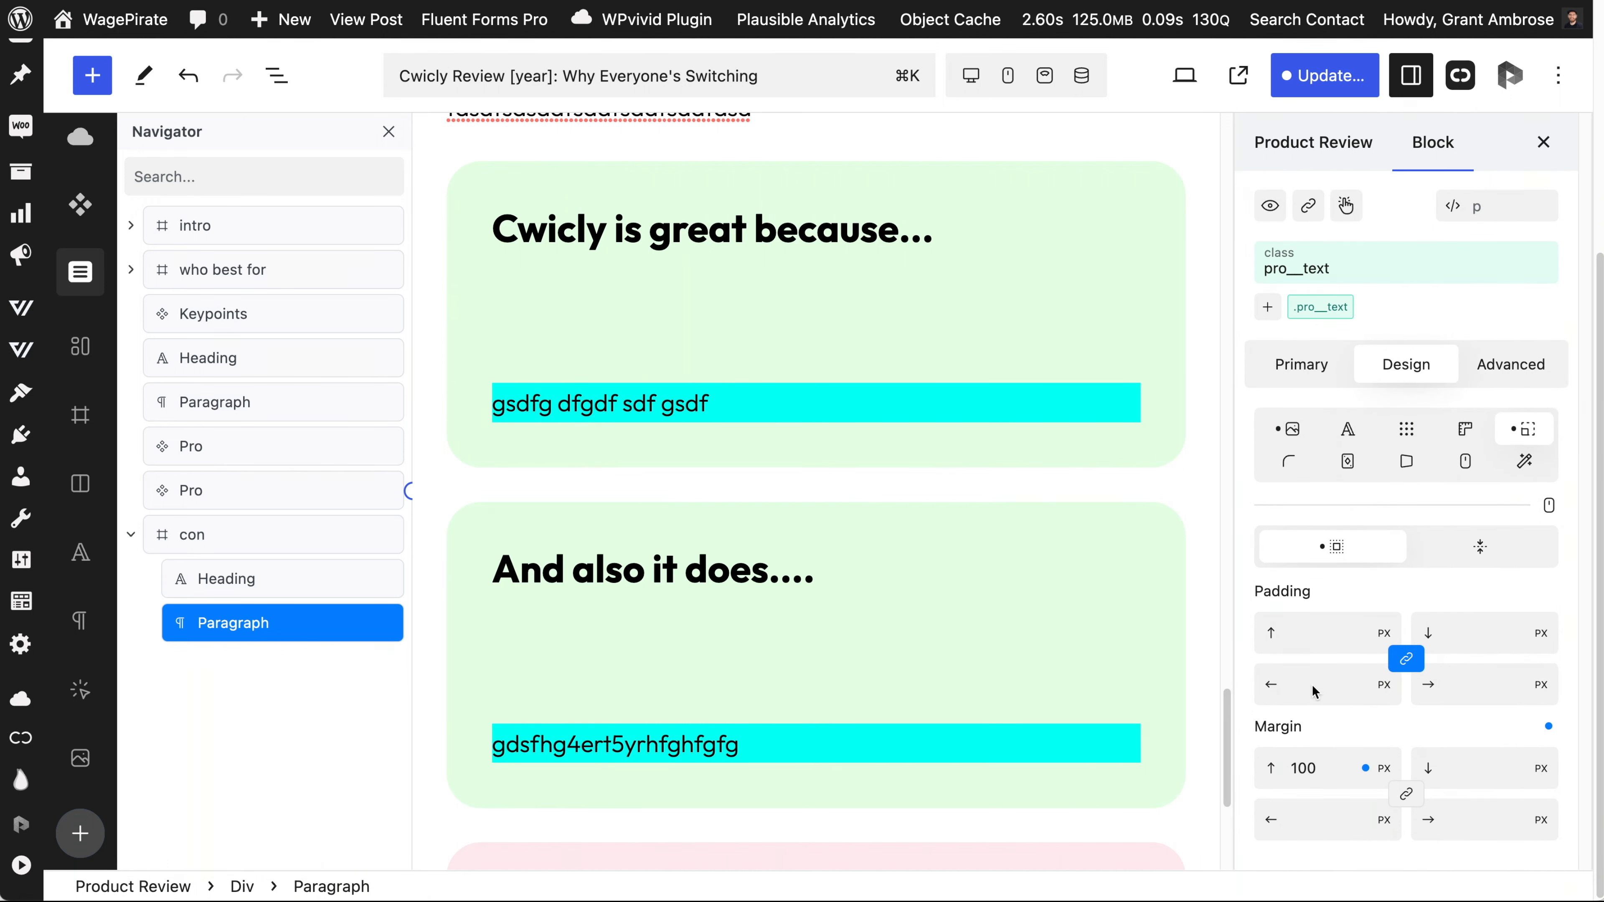
{"action": "left_click", "coordinate": [1281, 308]}
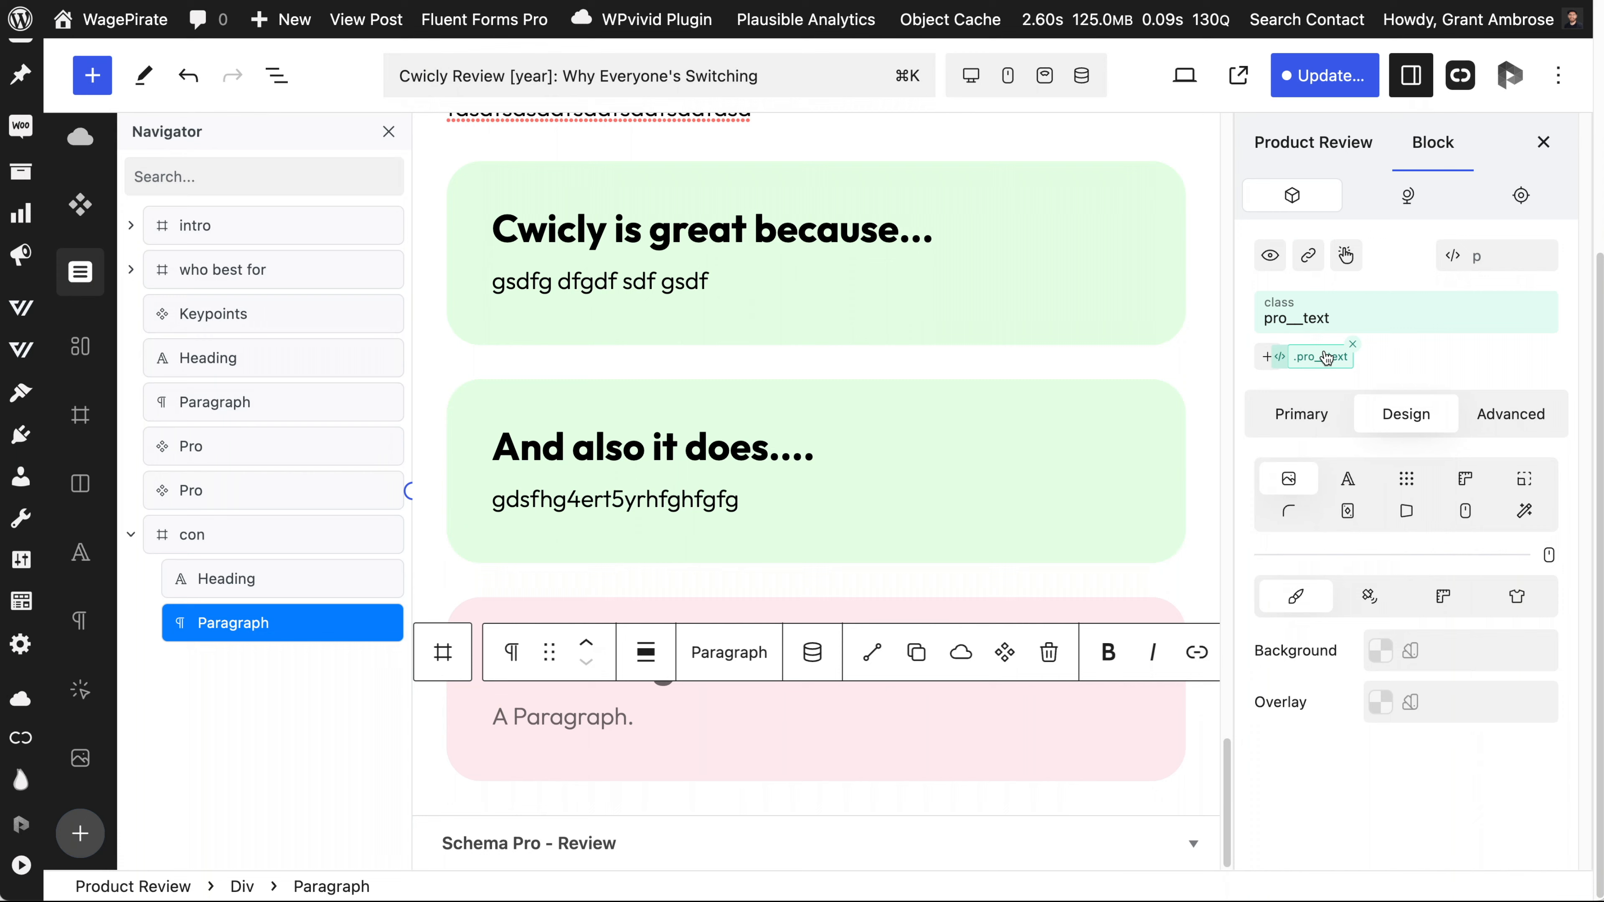
{"action": "left_click", "coordinate": [1280, 358]}
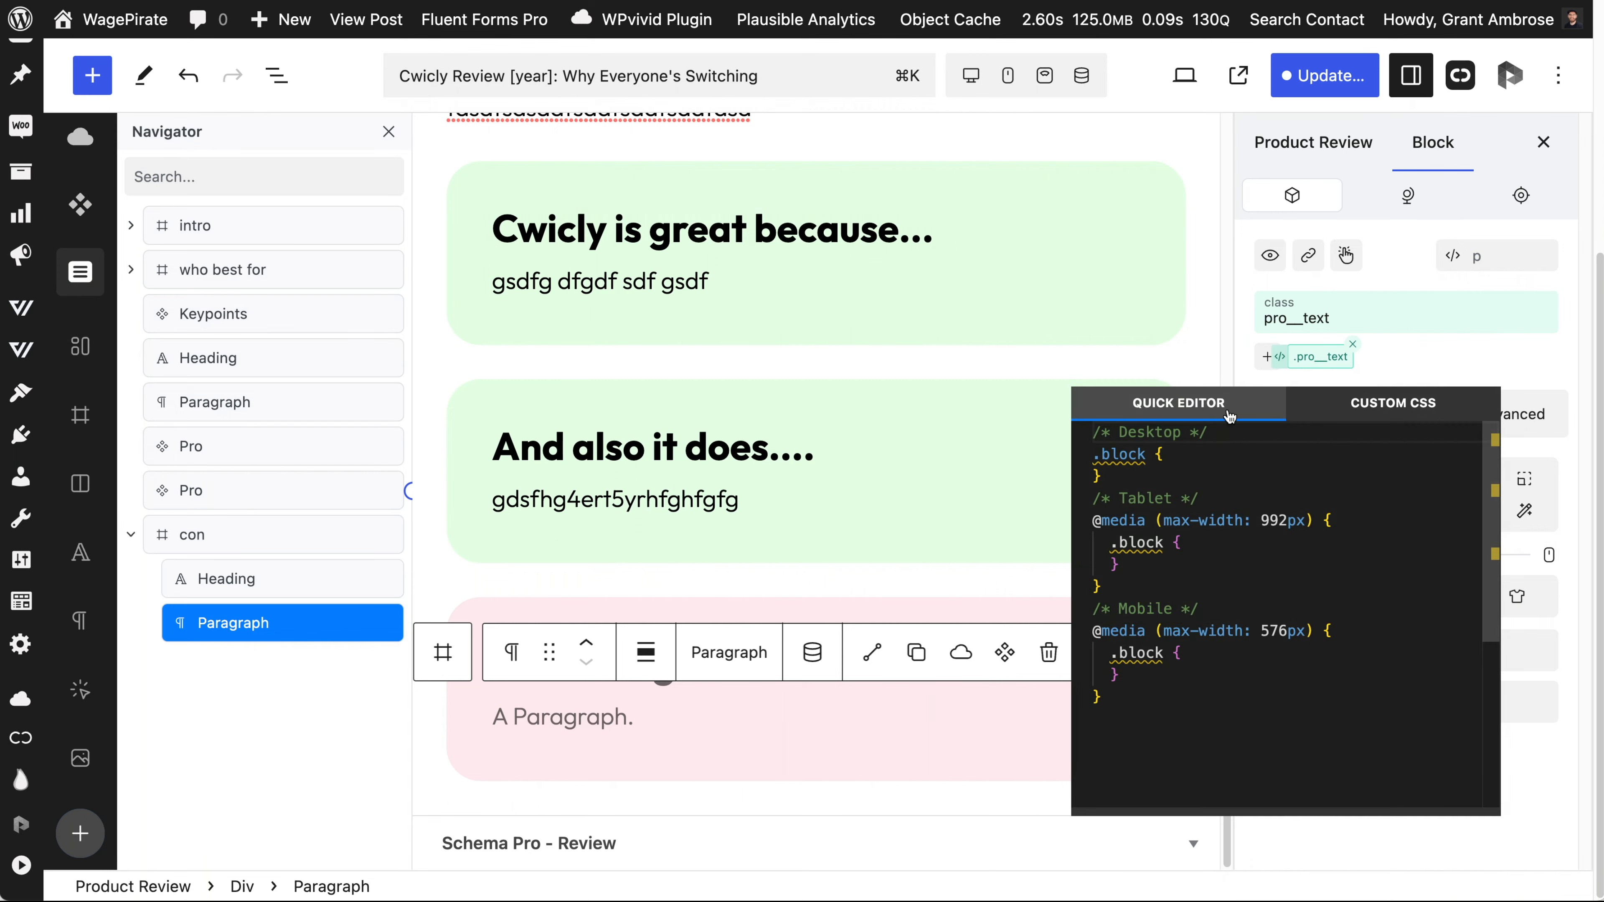
{"action": "left_click", "coordinate": [1470, 358]}
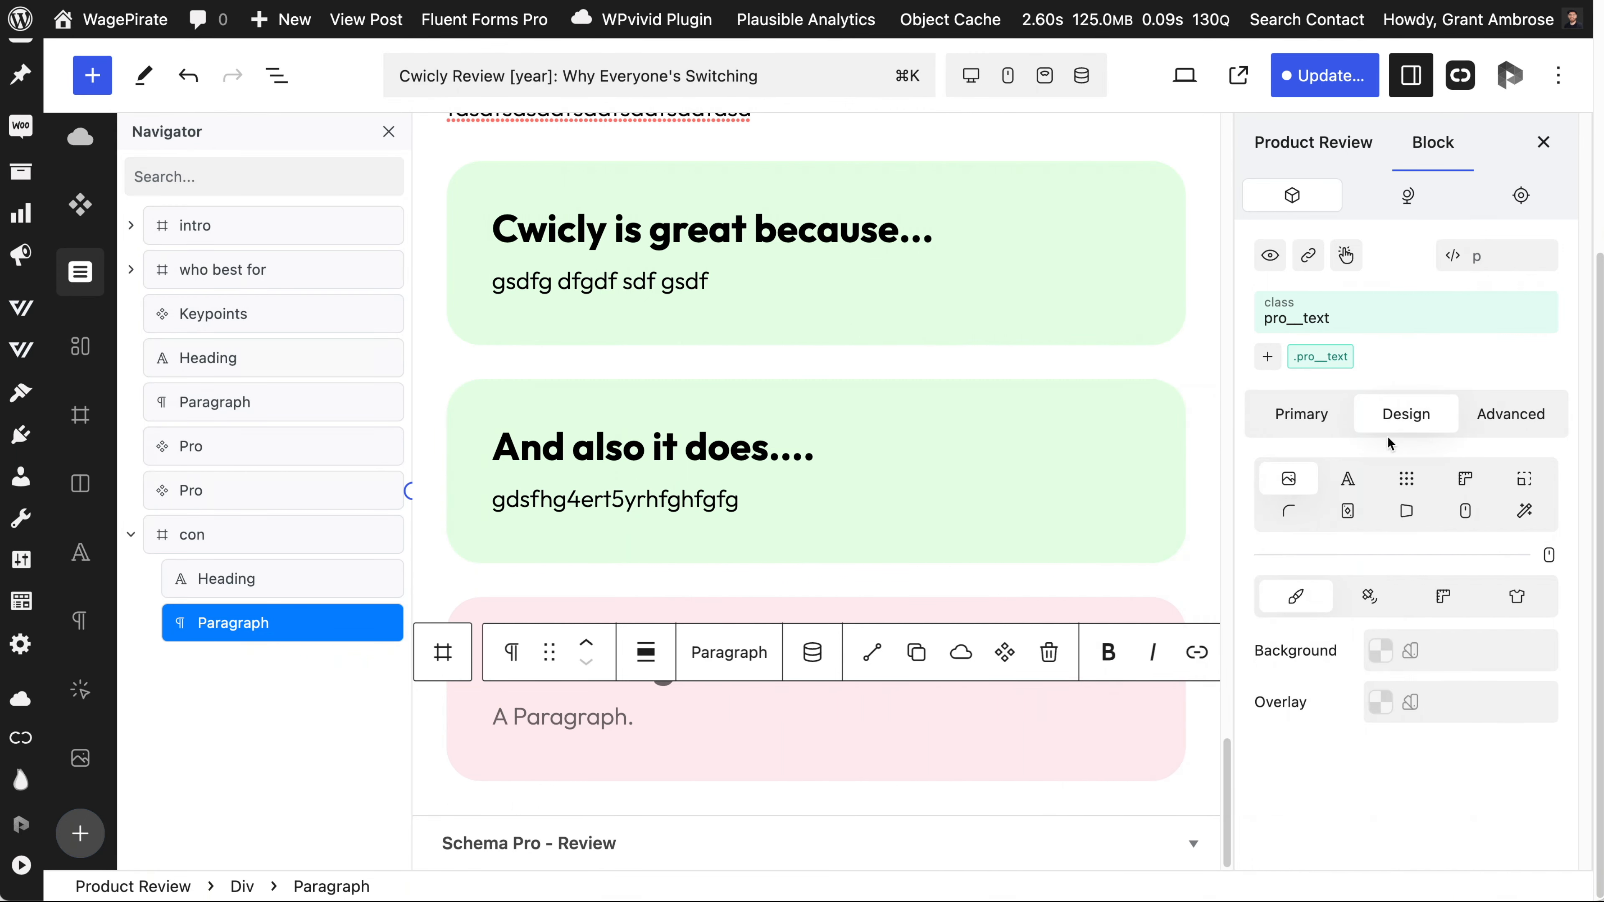
Replace the con Paragraph's "pro__text" class with a new class named "con__text", and select the con Div.
{"action": "left_click", "coordinate": [1344, 357]}
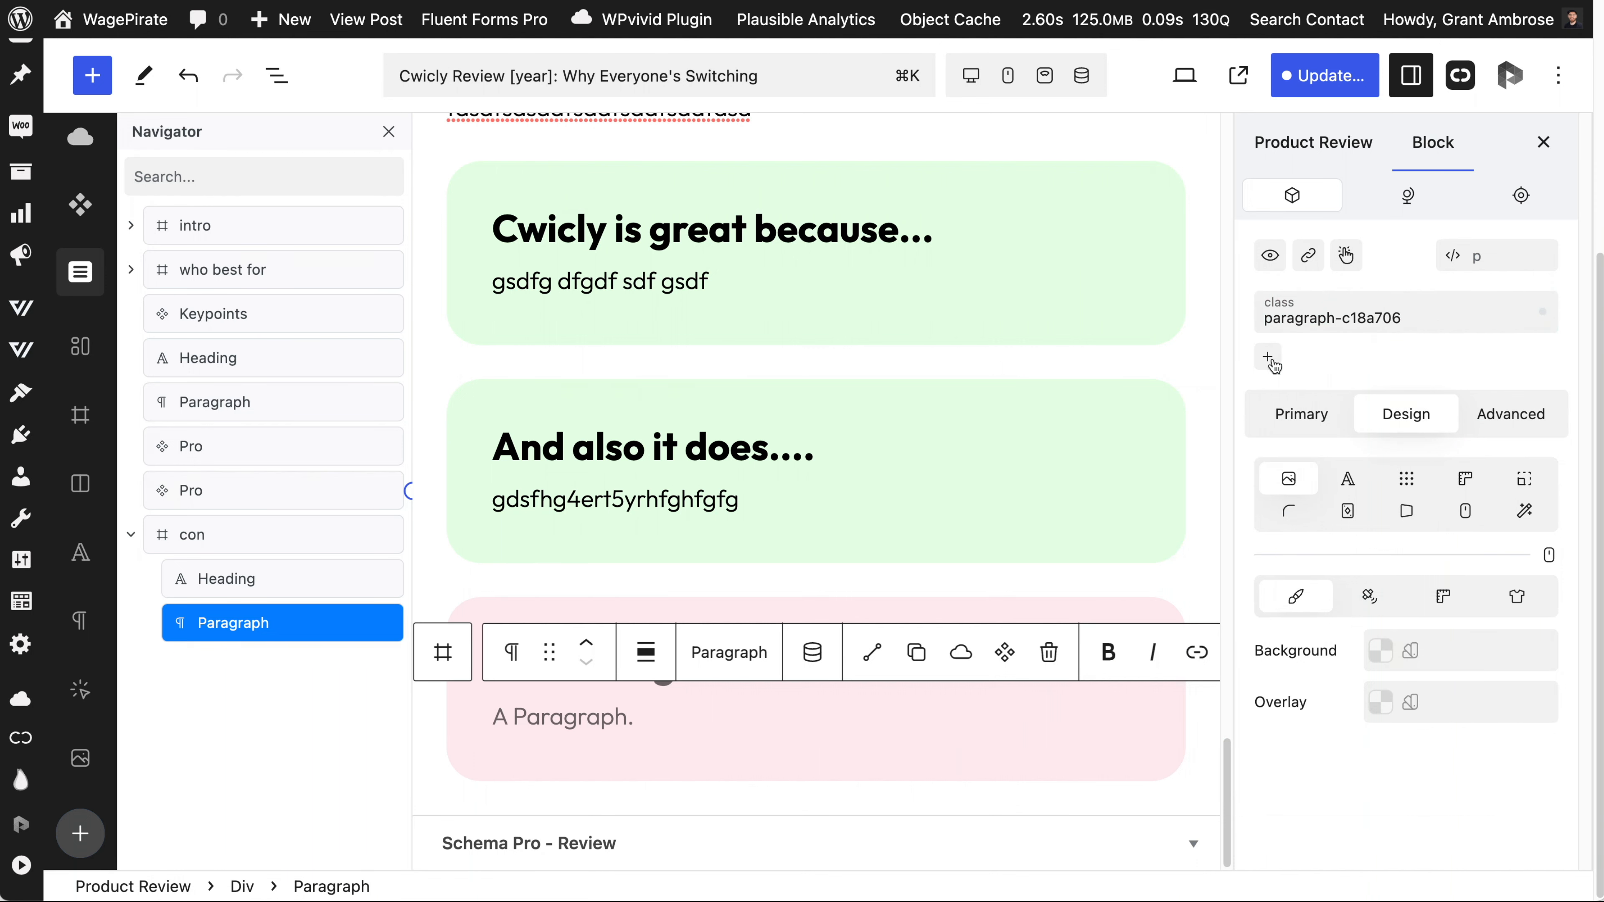
{"action": "left_click", "coordinate": [1276, 360]}
{"action": "type", "text": "con__text"}
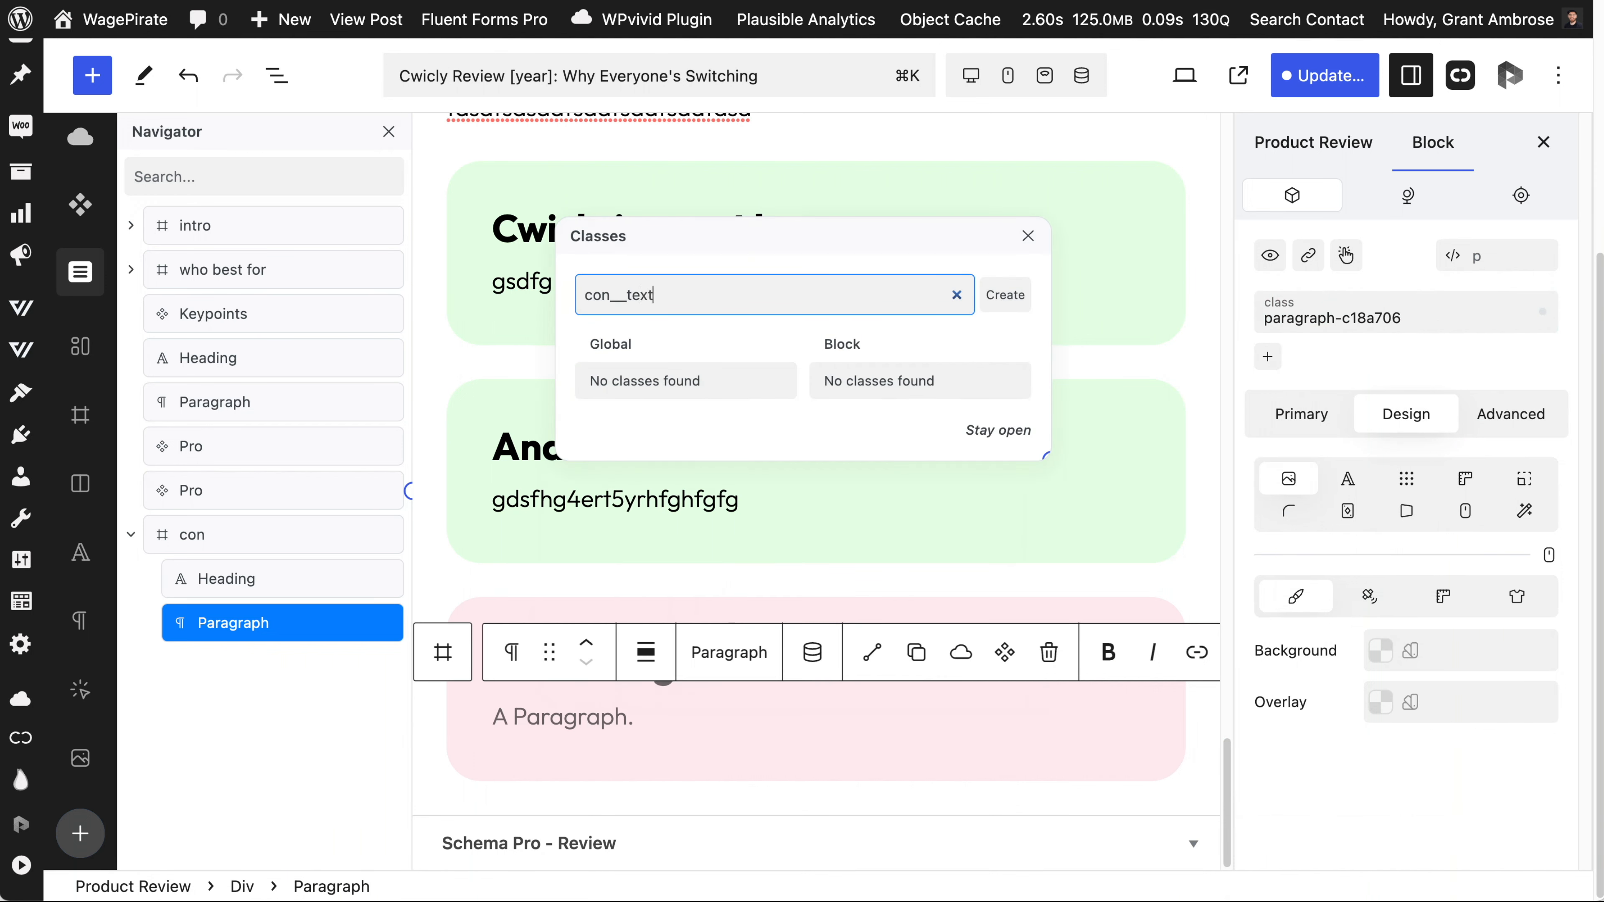
{"action": "key", "text": "Return"}
{"action": "mouse_move", "coordinate": [1322, 362]}
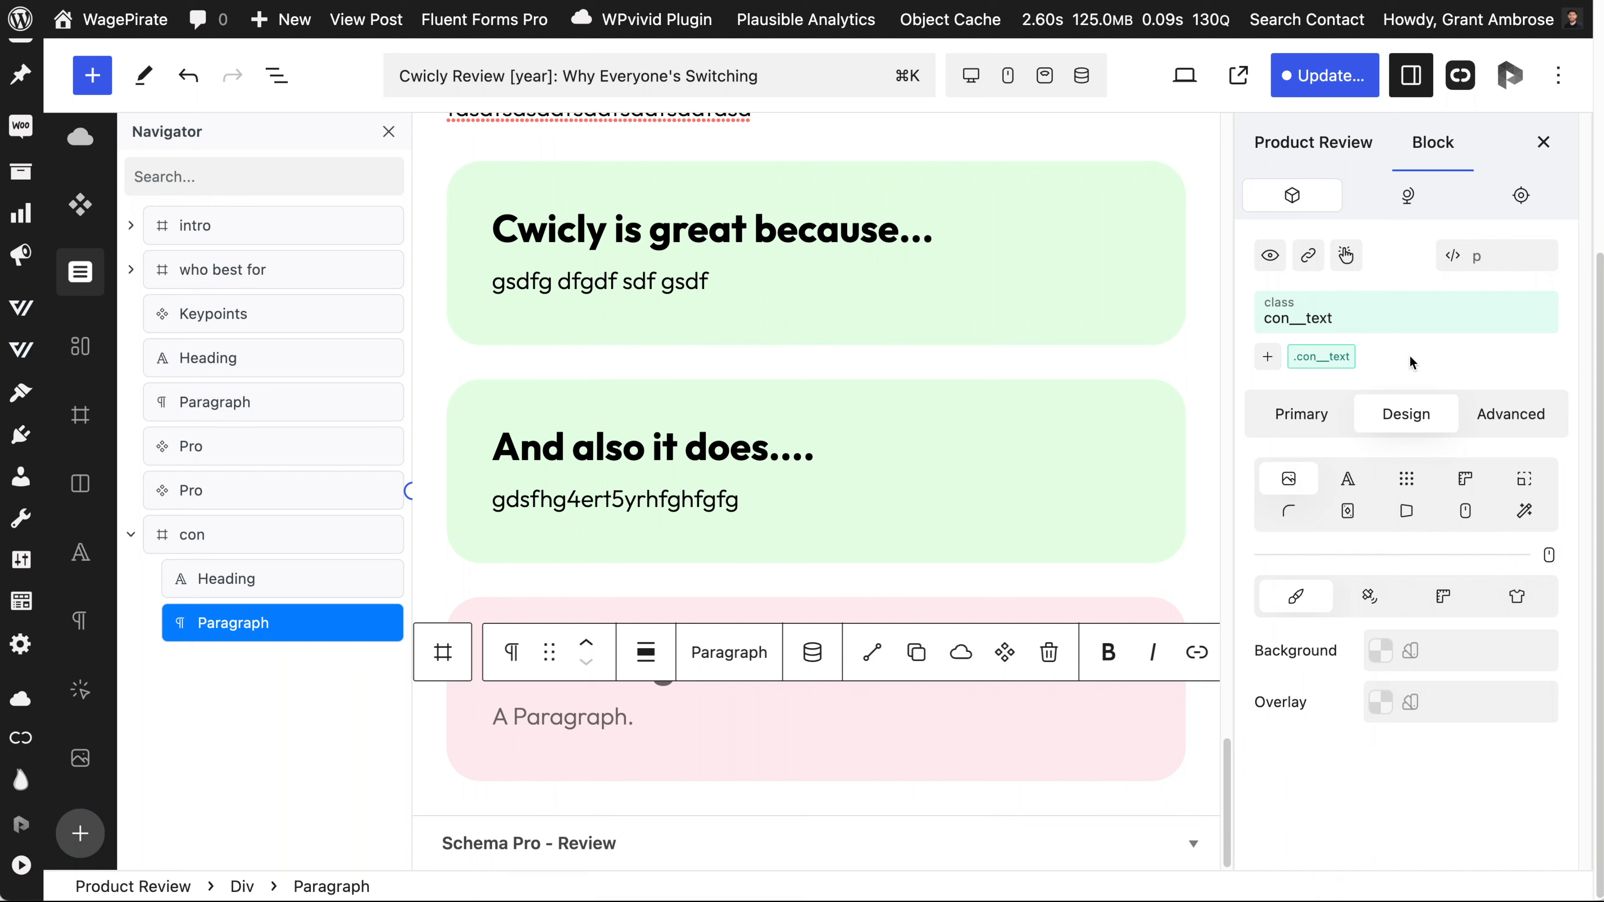
{"action": "left_click", "coordinate": [227, 537]}
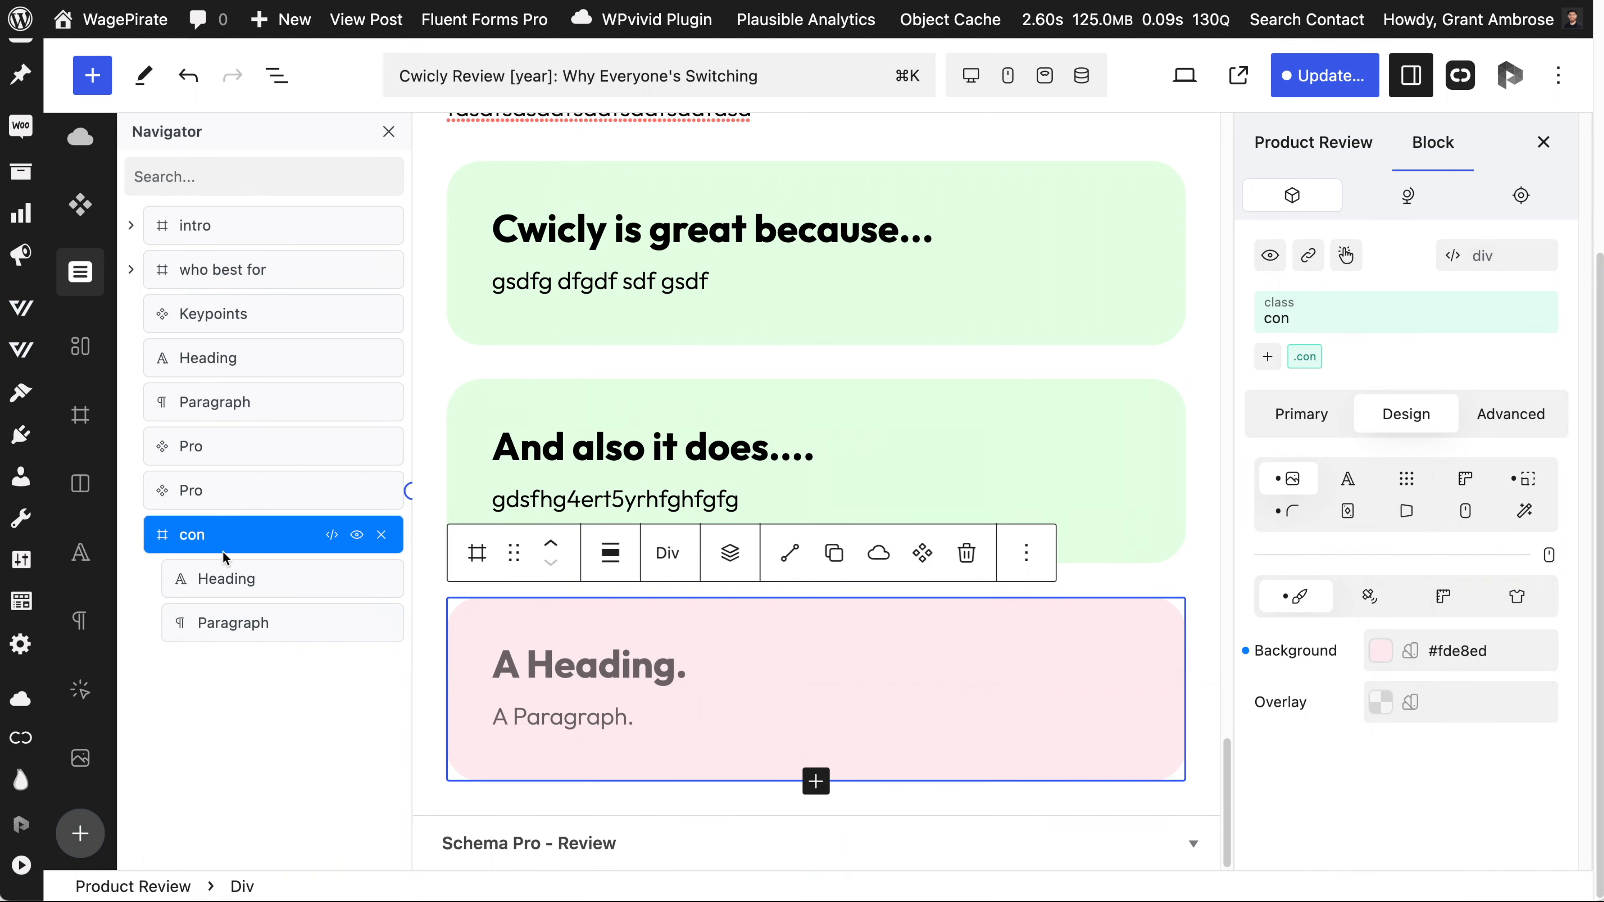
Create a component named "Con" from the con Div and open it for modification.
{"action": "right_click", "coordinate": [228, 540]}
{"action": "left_click", "coordinate": [336, 877]}
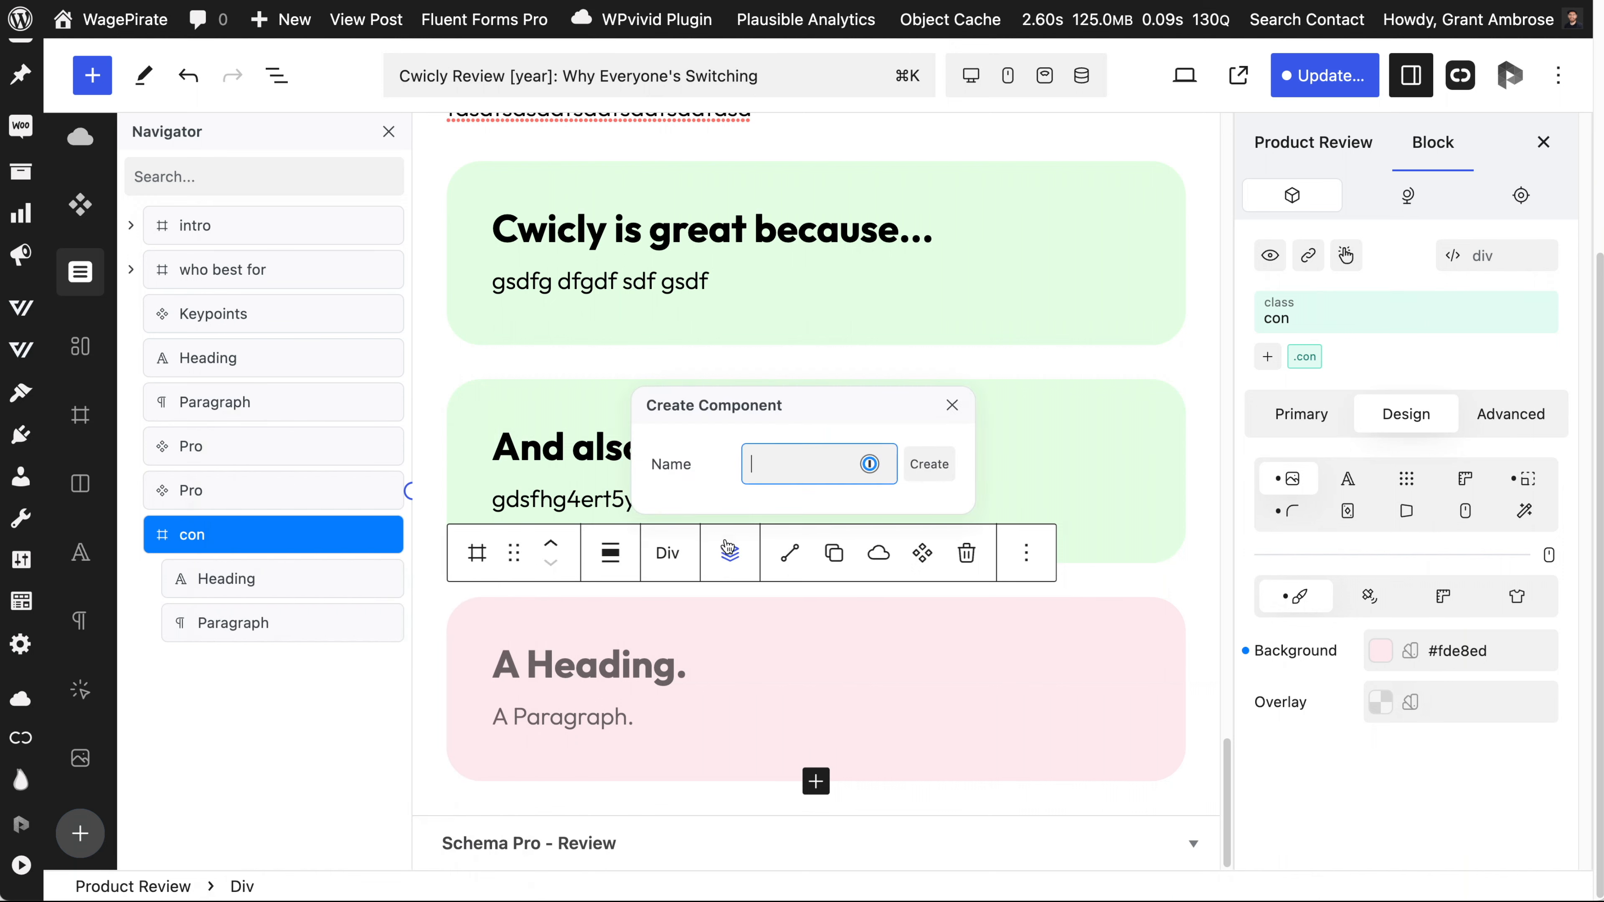
{"action": "type", "text": "Con"}
{"action": "key", "text": "Escape"}
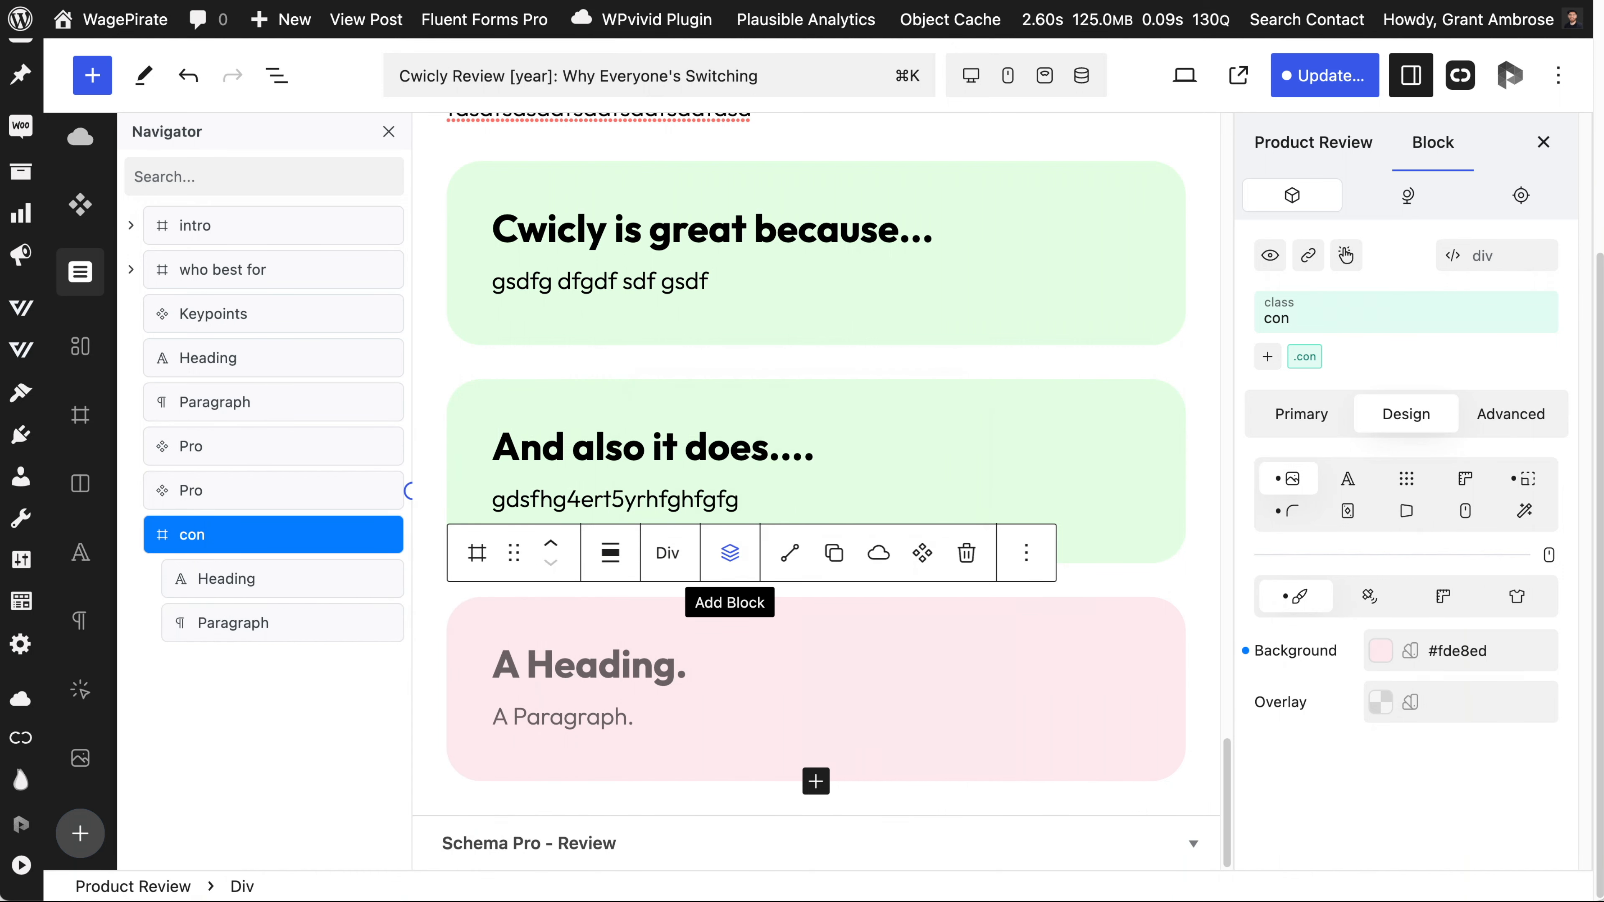
{"action": "left_click", "coordinate": [795, 671]}
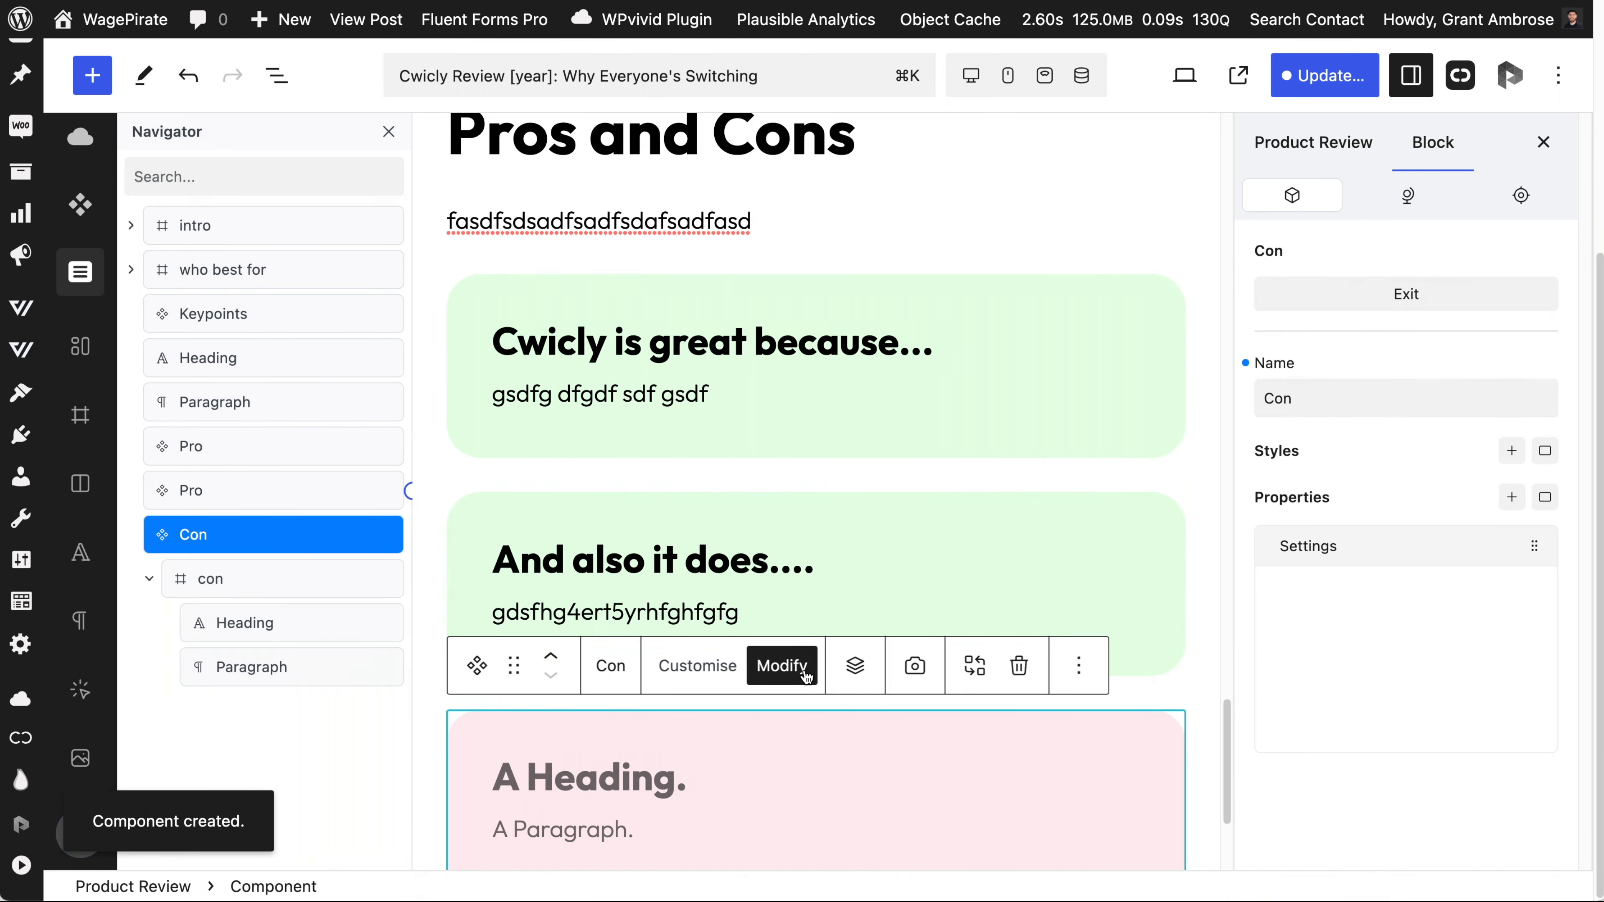
Remove the Con Heading's broken content link and connect its content to a new text property named "Con Heading".
{"action": "left_click", "coordinate": [246, 625]}
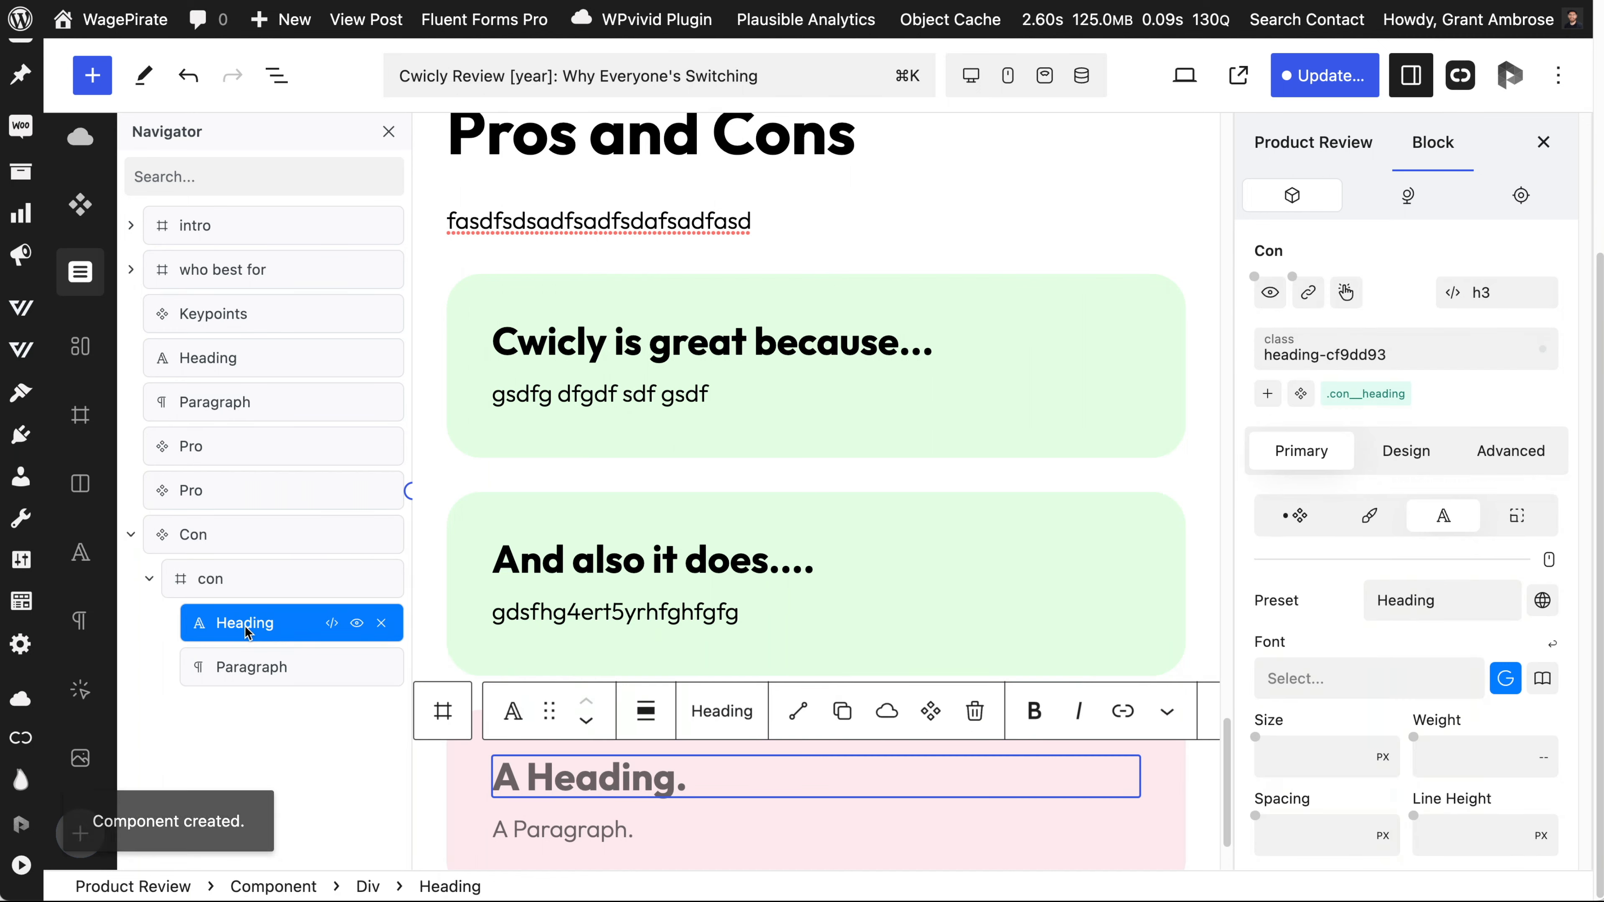
{"action": "left_click", "coordinate": [1299, 516]}
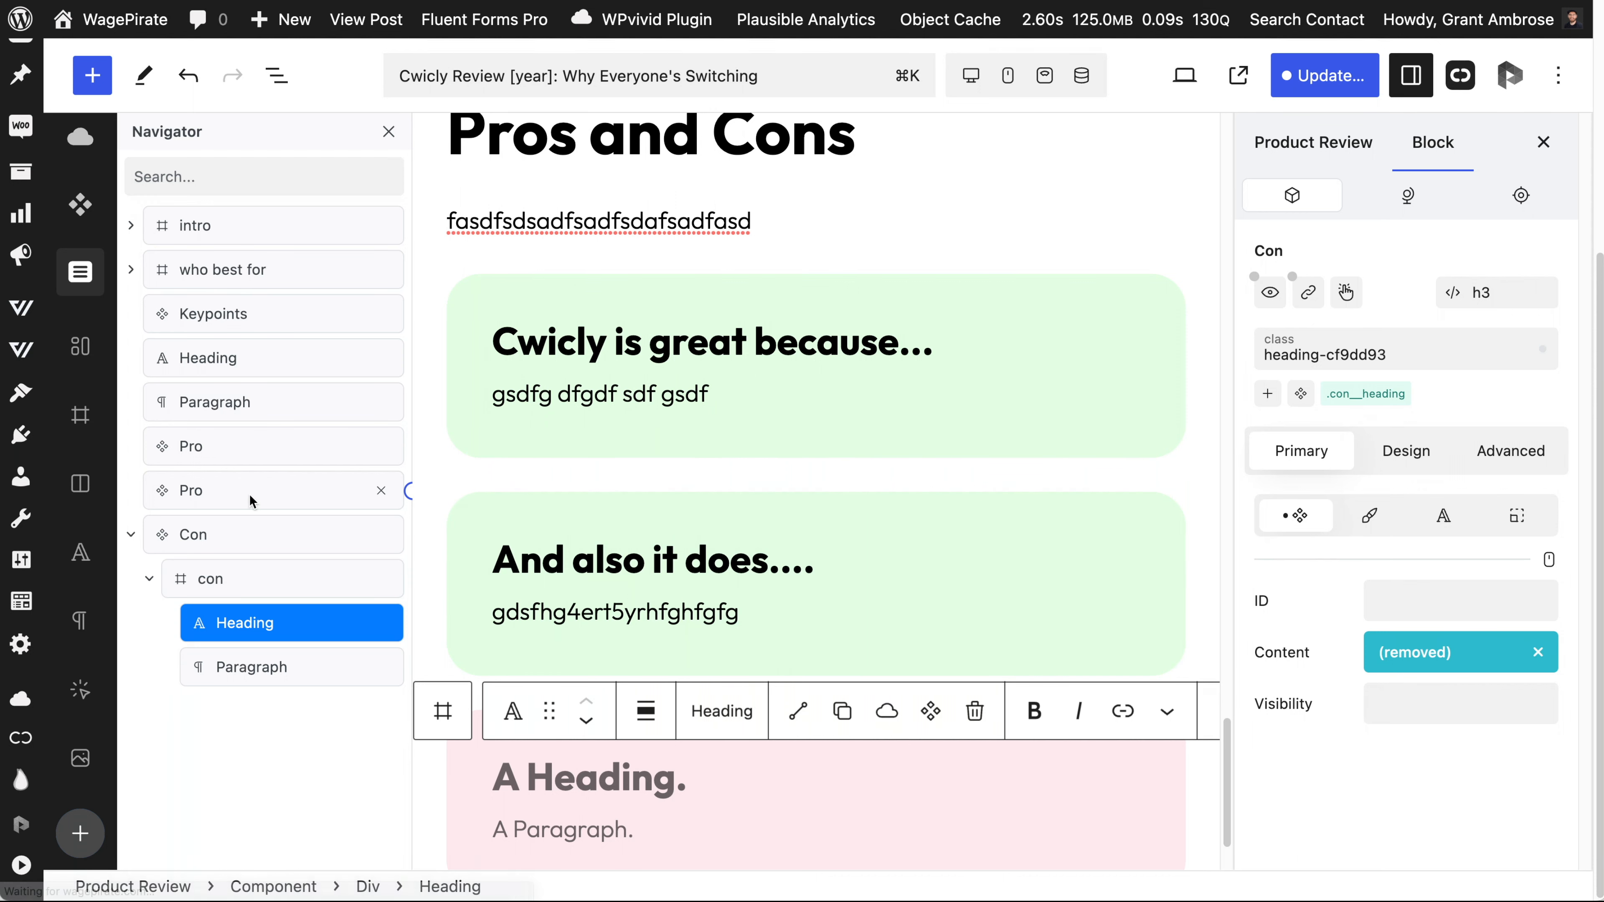
{"action": "left_click", "coordinate": [1536, 657]}
{"action": "left_click", "coordinate": [1408, 663]}
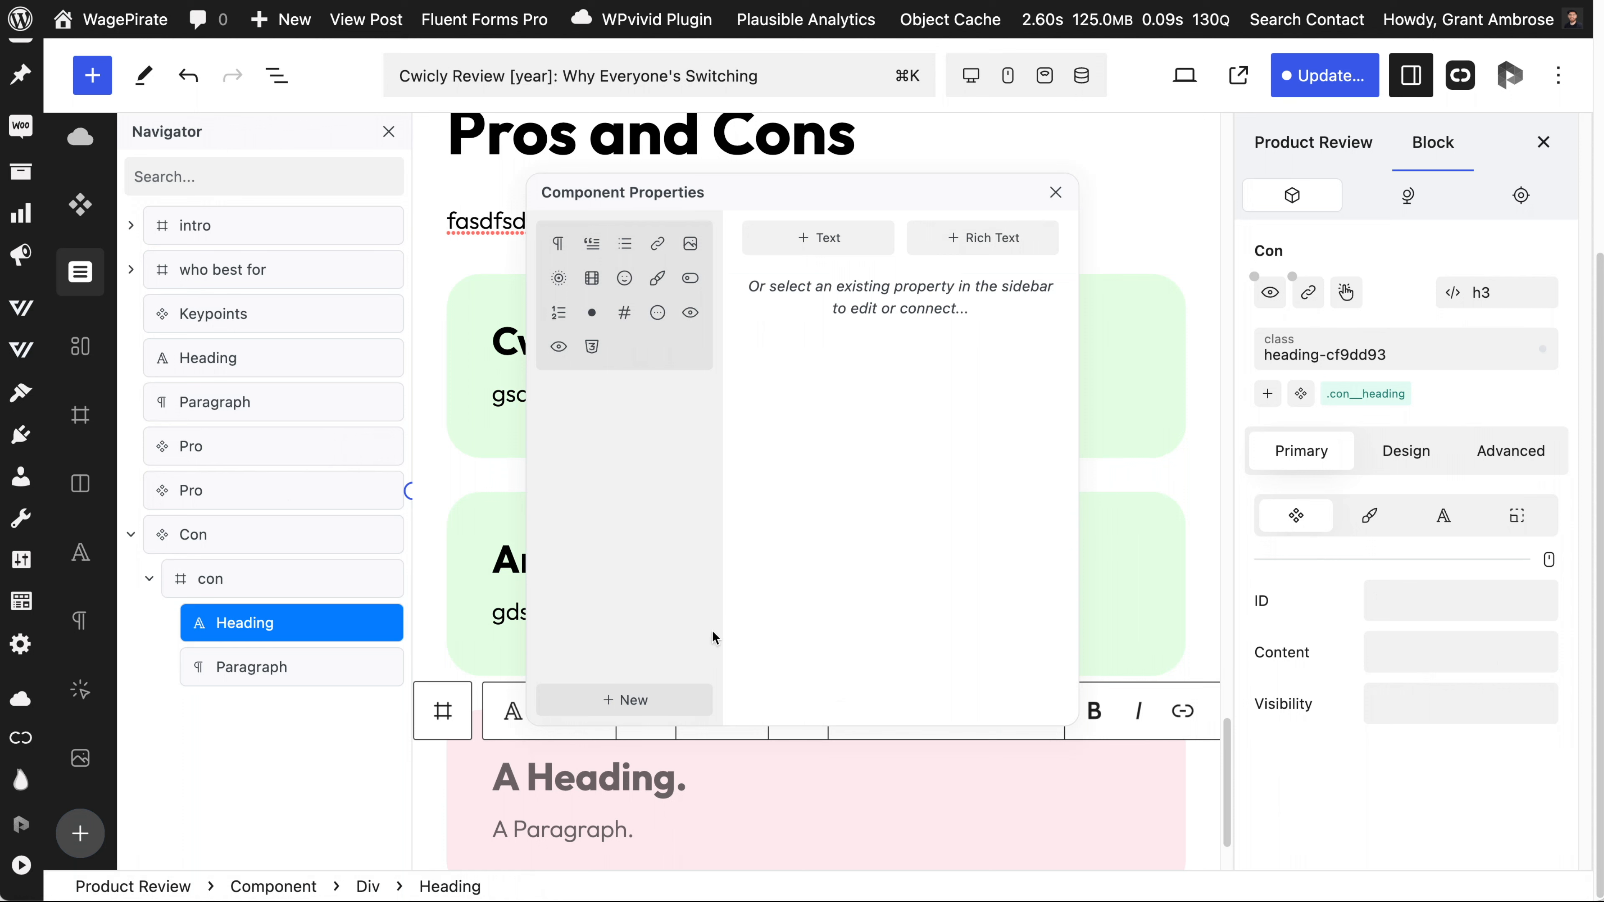
{"action": "left_click", "coordinate": [838, 244]}
{"action": "left_click", "coordinate": [815, 339]}
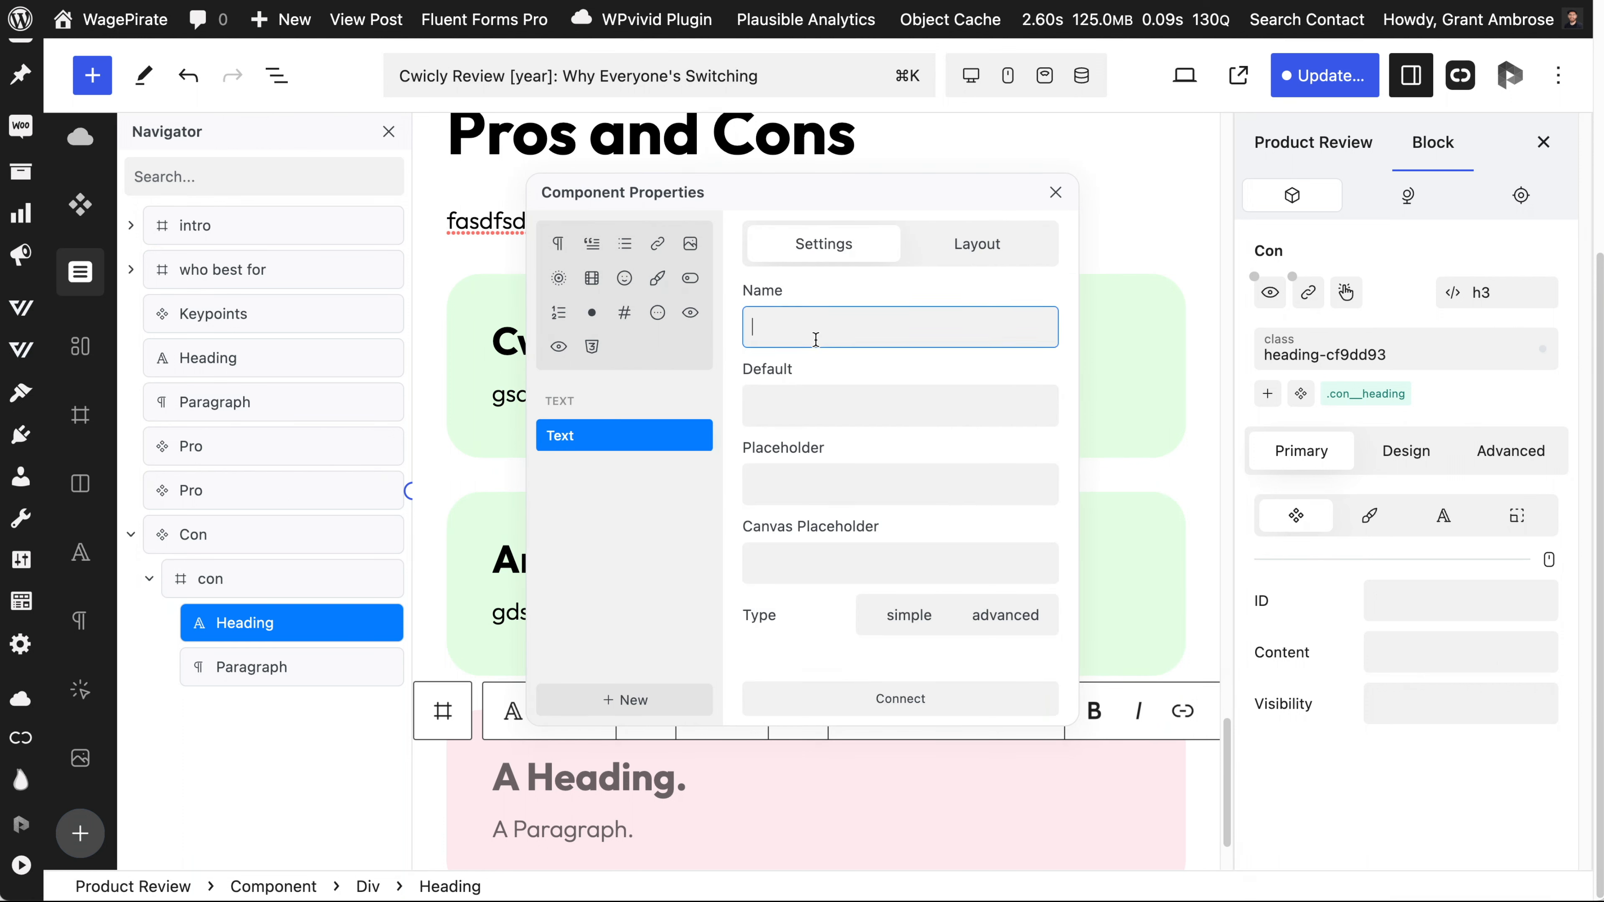
{"action": "type", "text": "Con Heading"}
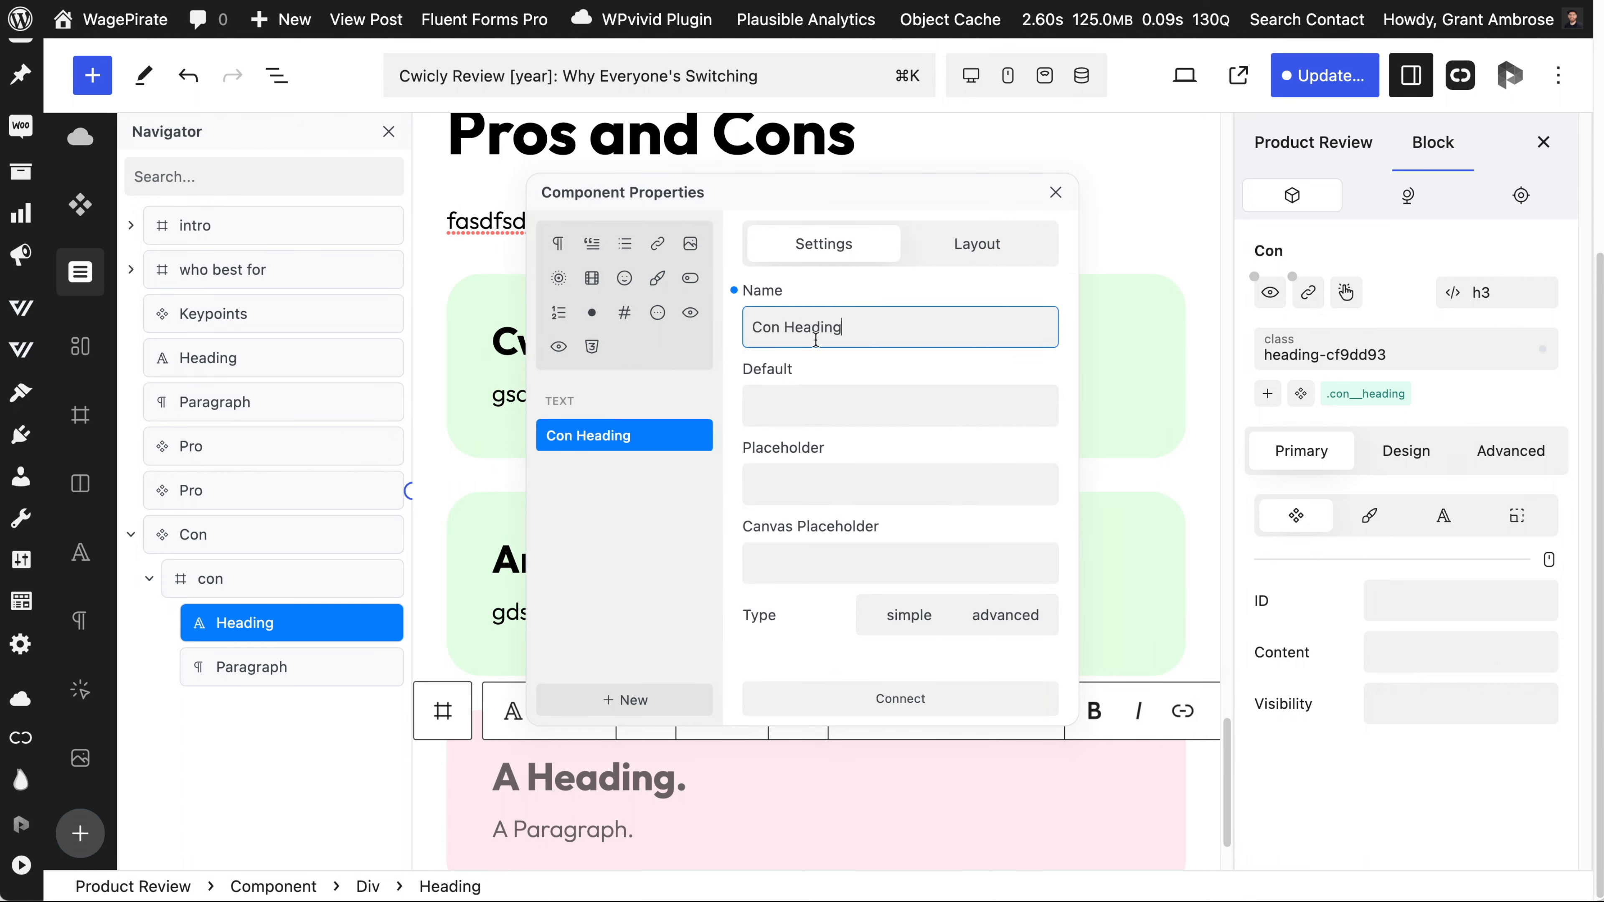
{"action": "left_click", "coordinate": [865, 700]}
Remove the Con Paragraph's broken content link and connect its content to a new text property named "Con Text".
{"action": "left_click", "coordinate": [302, 667]}
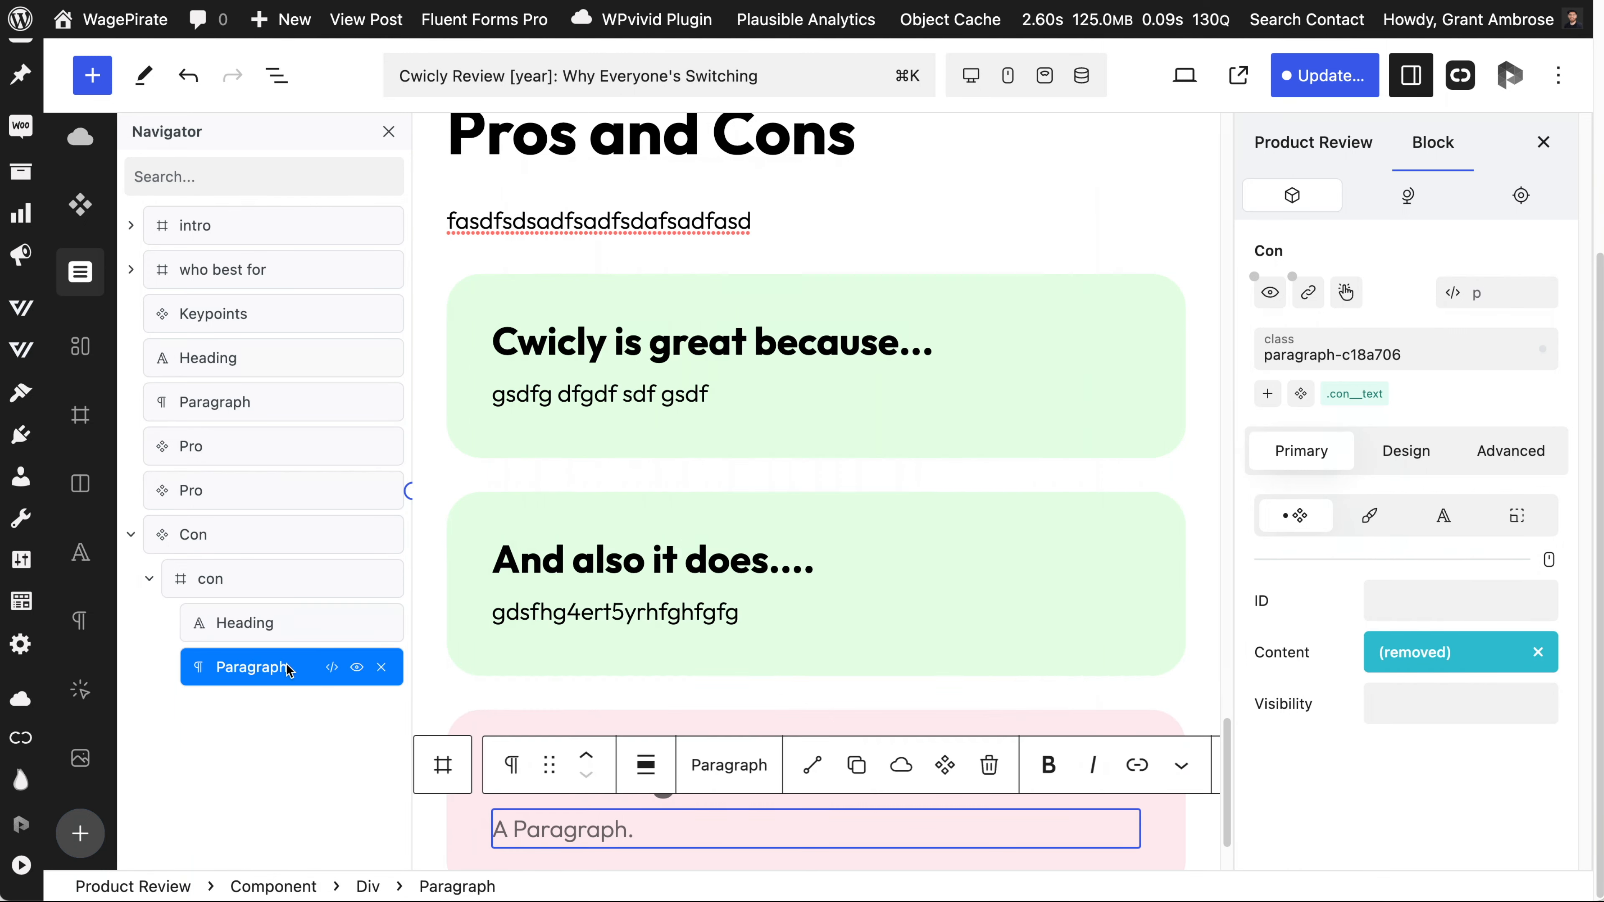
{"action": "left_click", "coordinate": [1539, 652]}
{"action": "left_click", "coordinate": [1406, 657]}
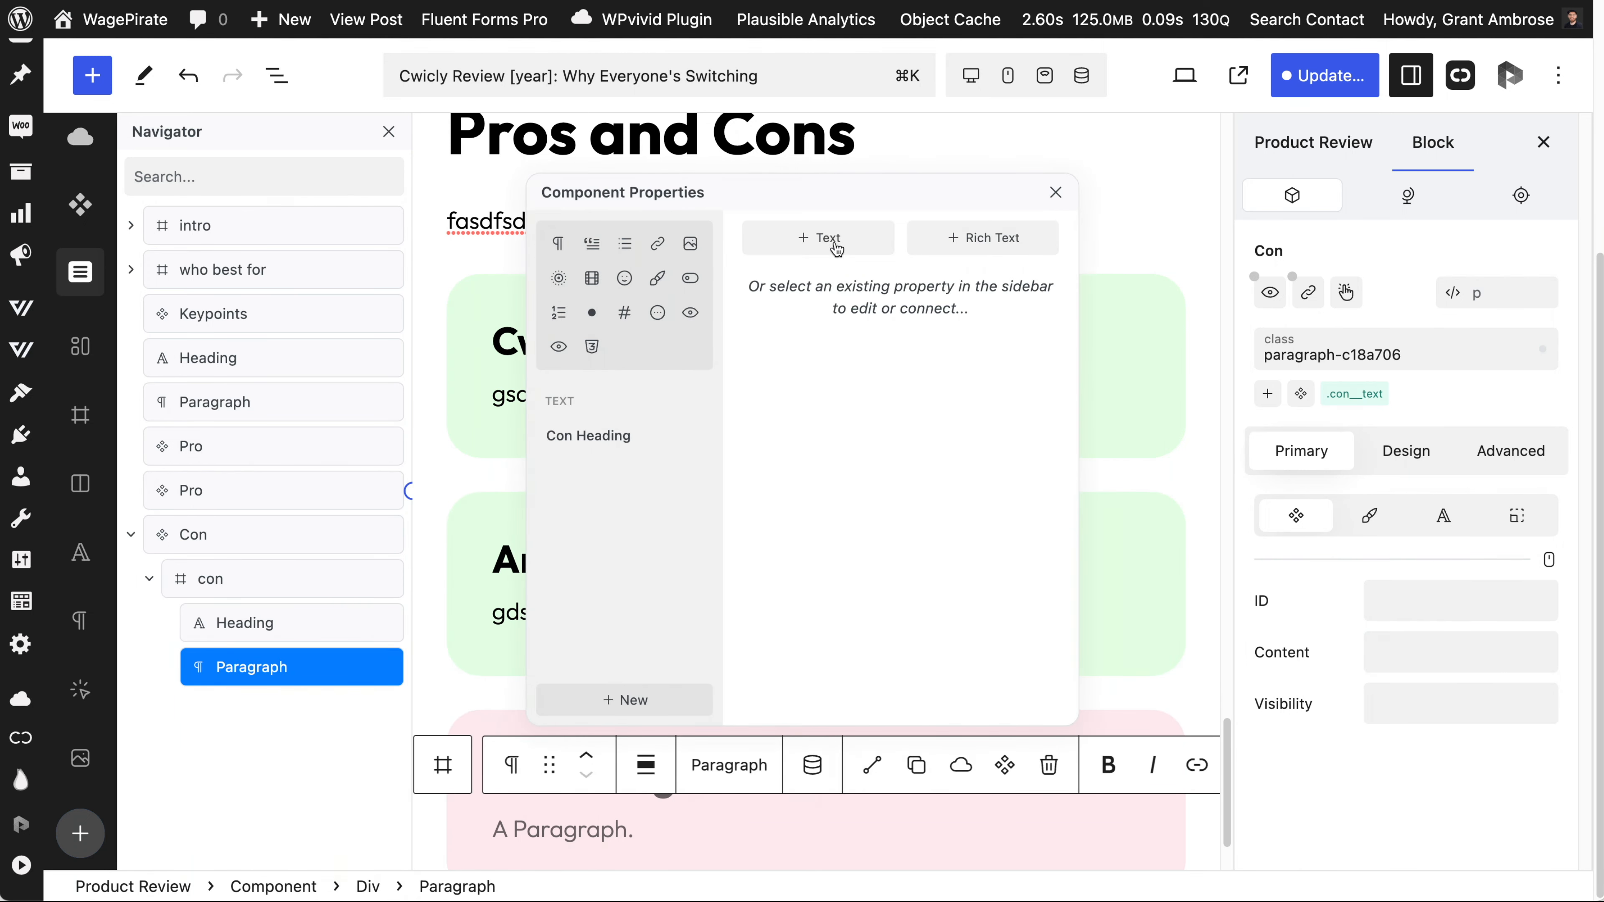
{"action": "left_click", "coordinate": [831, 240]}
{"action": "left_click", "coordinate": [830, 326]}
{"action": "type", "text": "Con Text"}
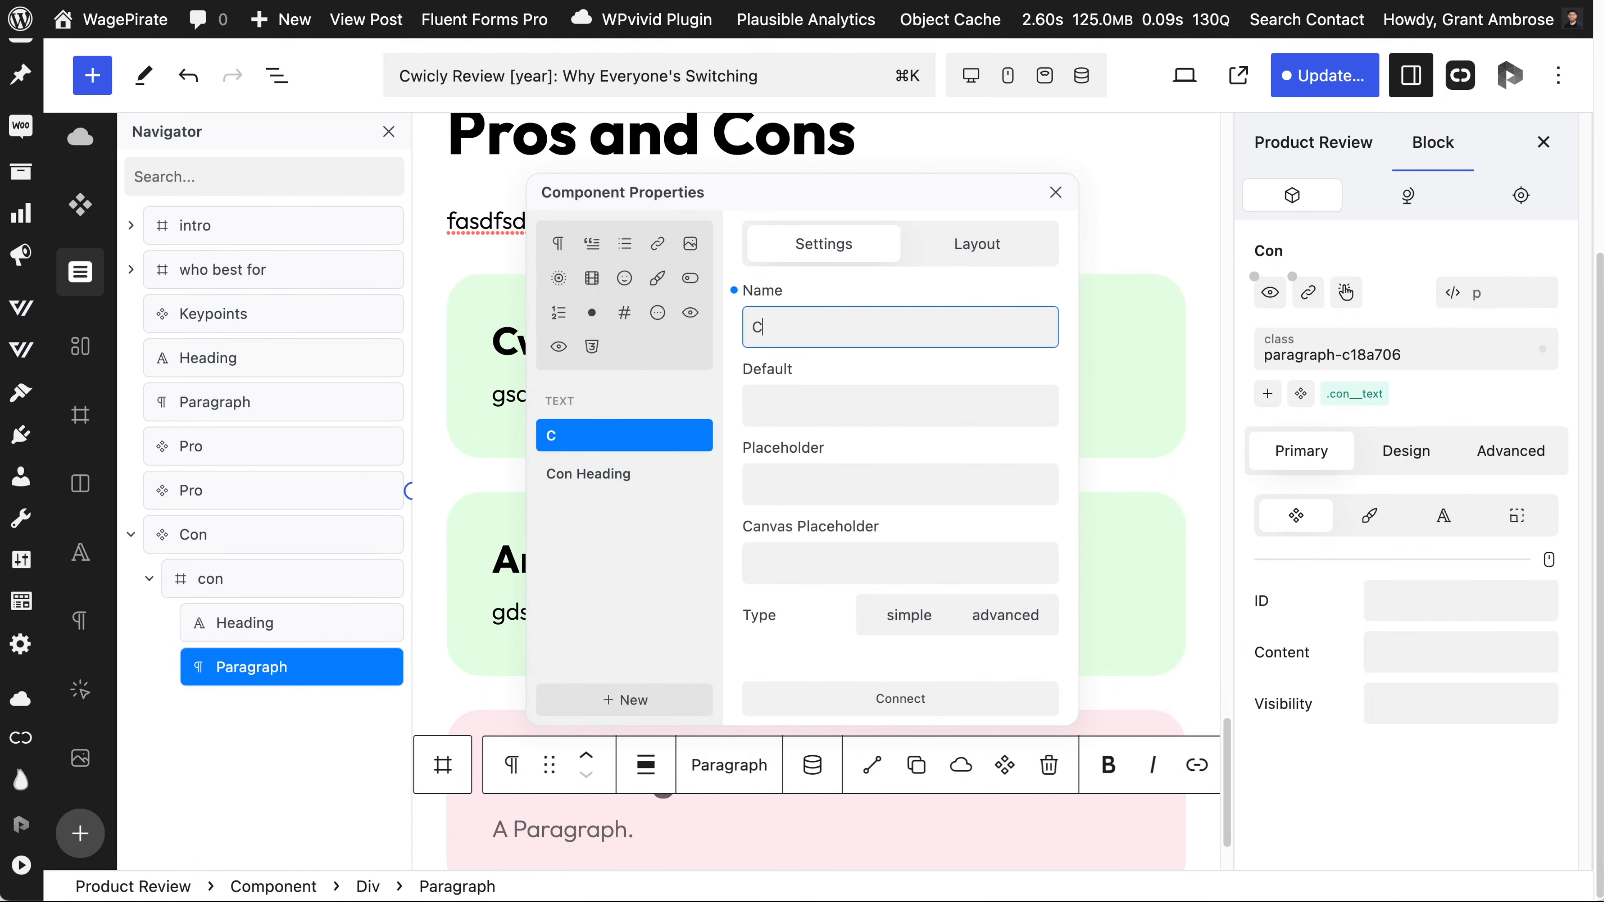
{"action": "left_click", "coordinate": [919, 719]}
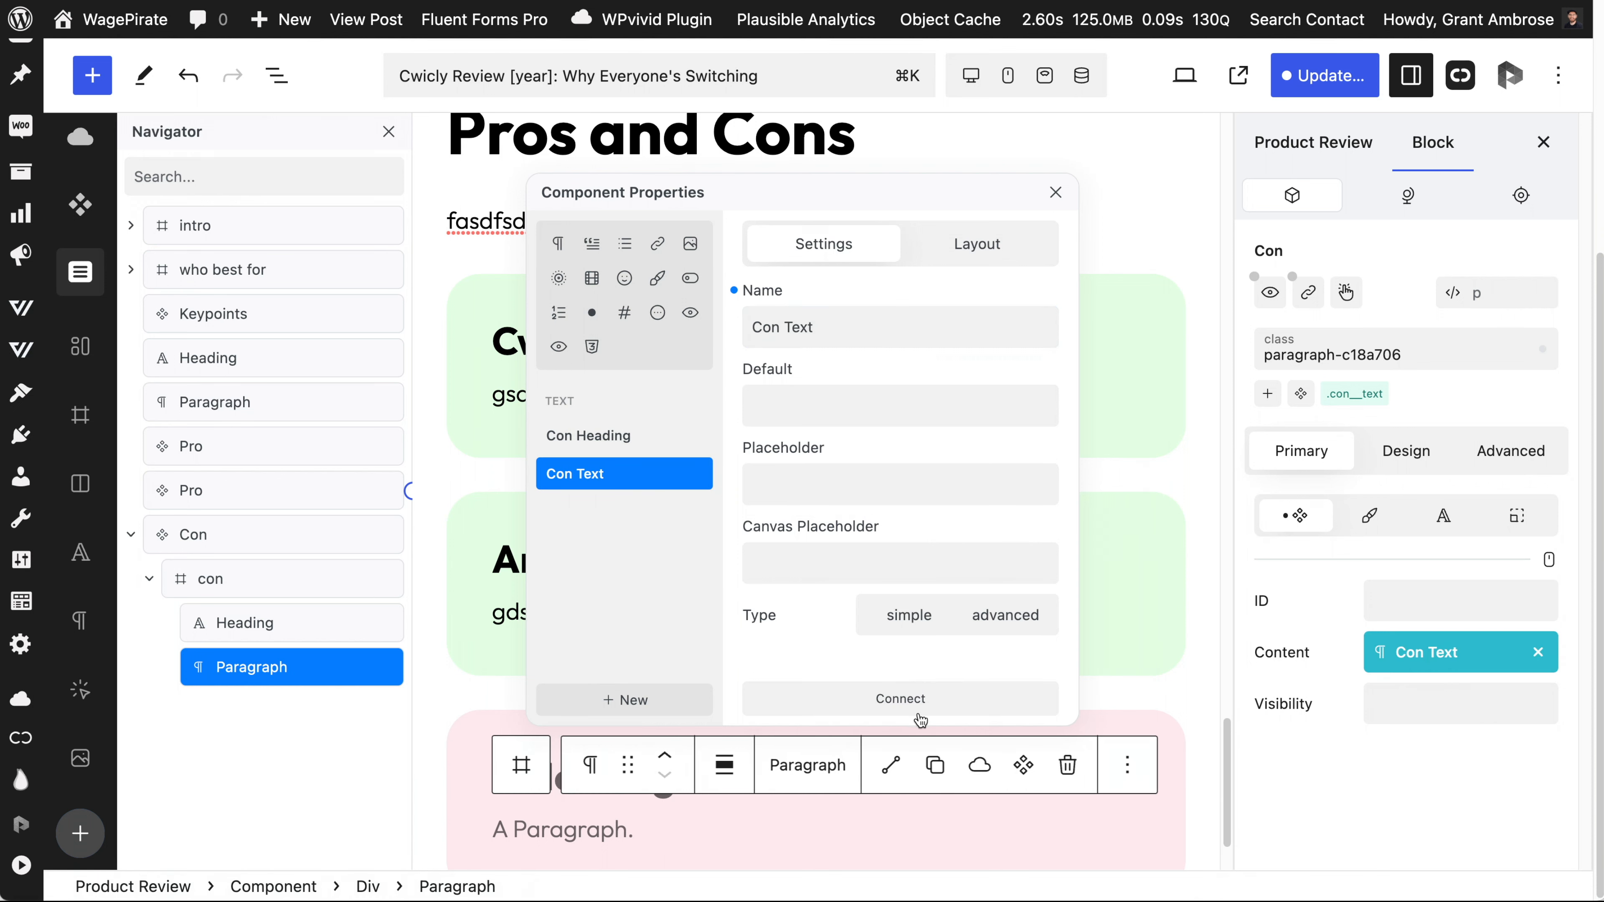
{"action": "left_click", "coordinate": [1055, 192]}
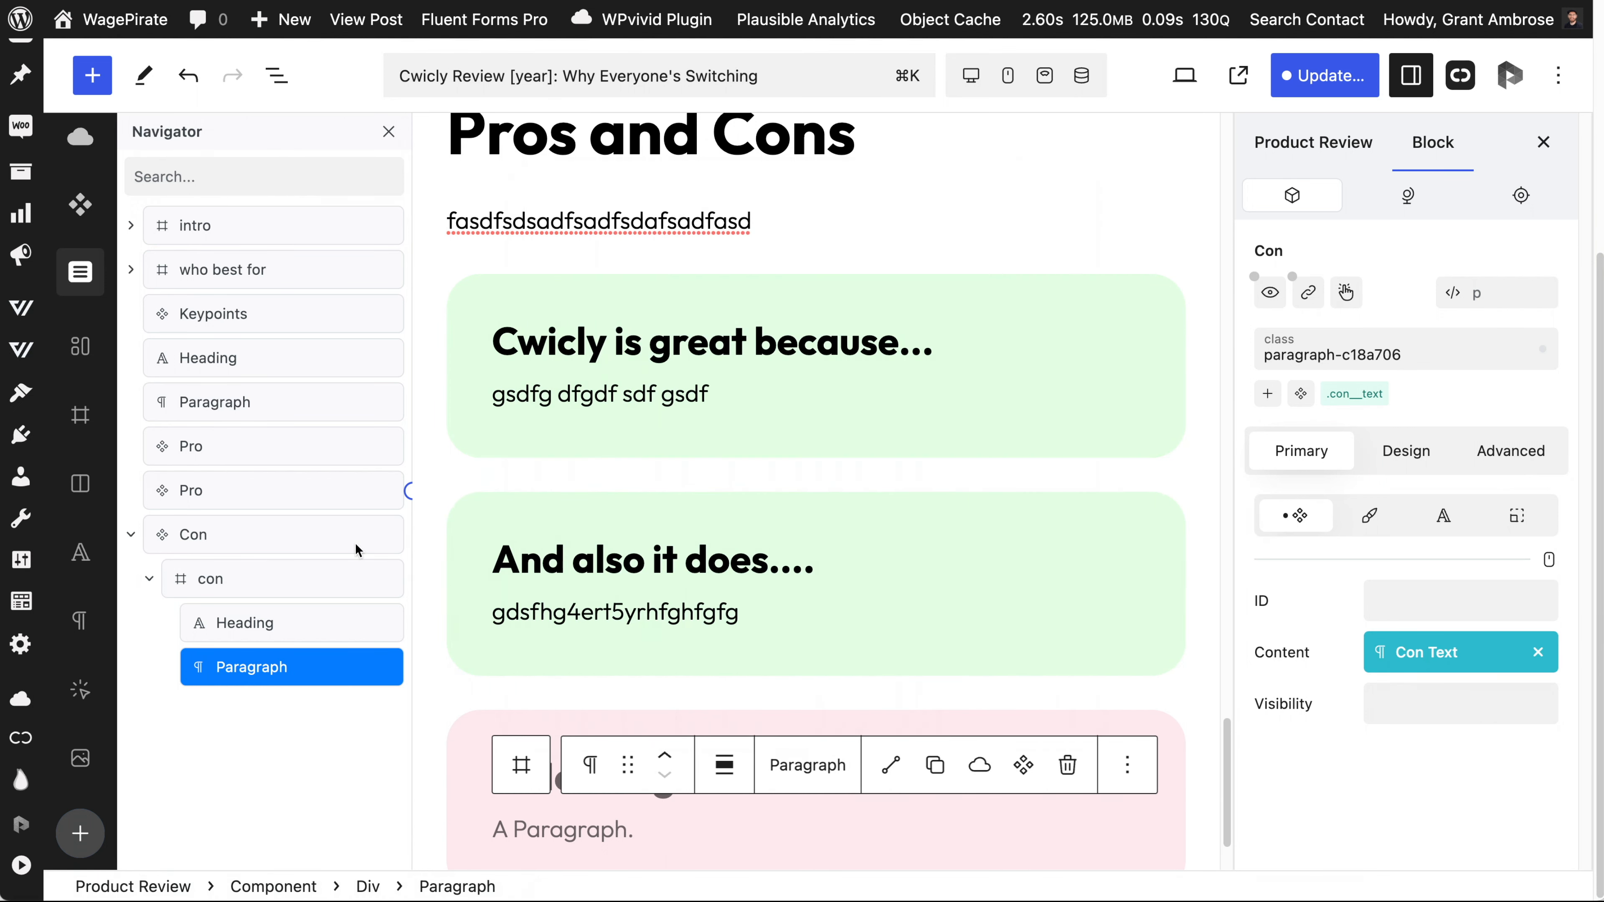
Exit component editing and fill the Con block with heading "Con 1" and text "fasd fasdfsadf sdafsda sasd".
{"action": "left_click", "coordinate": [245, 534]}
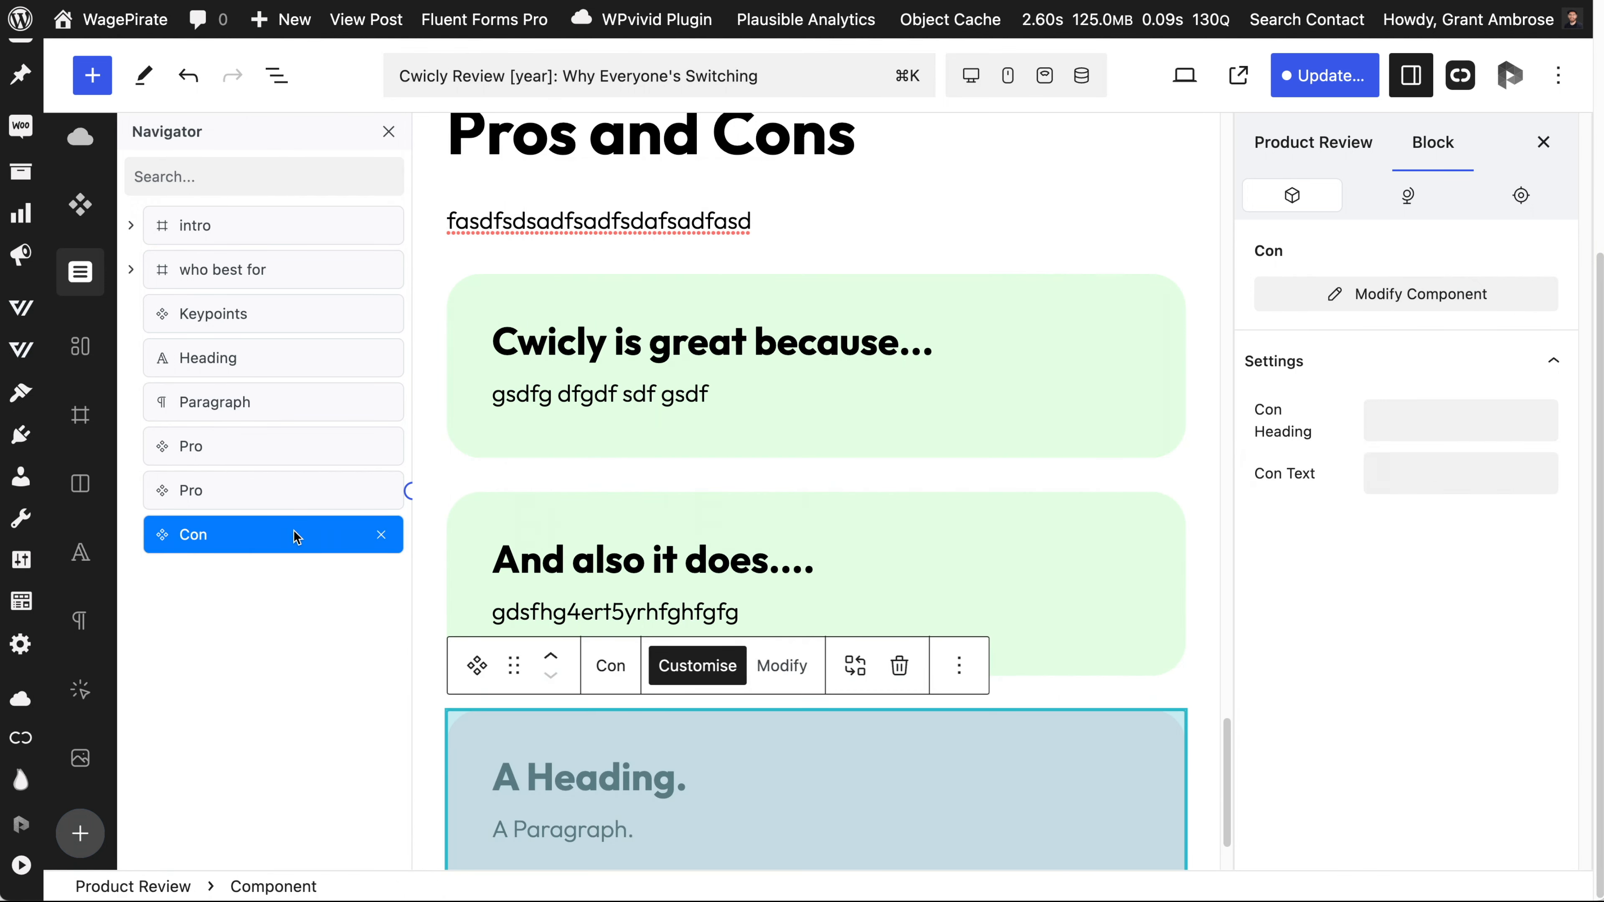
{"action": "left_click", "coordinate": [256, 700]}
{"action": "left_click", "coordinate": [349, 538]}
{"action": "scroll", "coordinate": [648, 617], "scroll_direction": "down", "scroll_amount": 2}
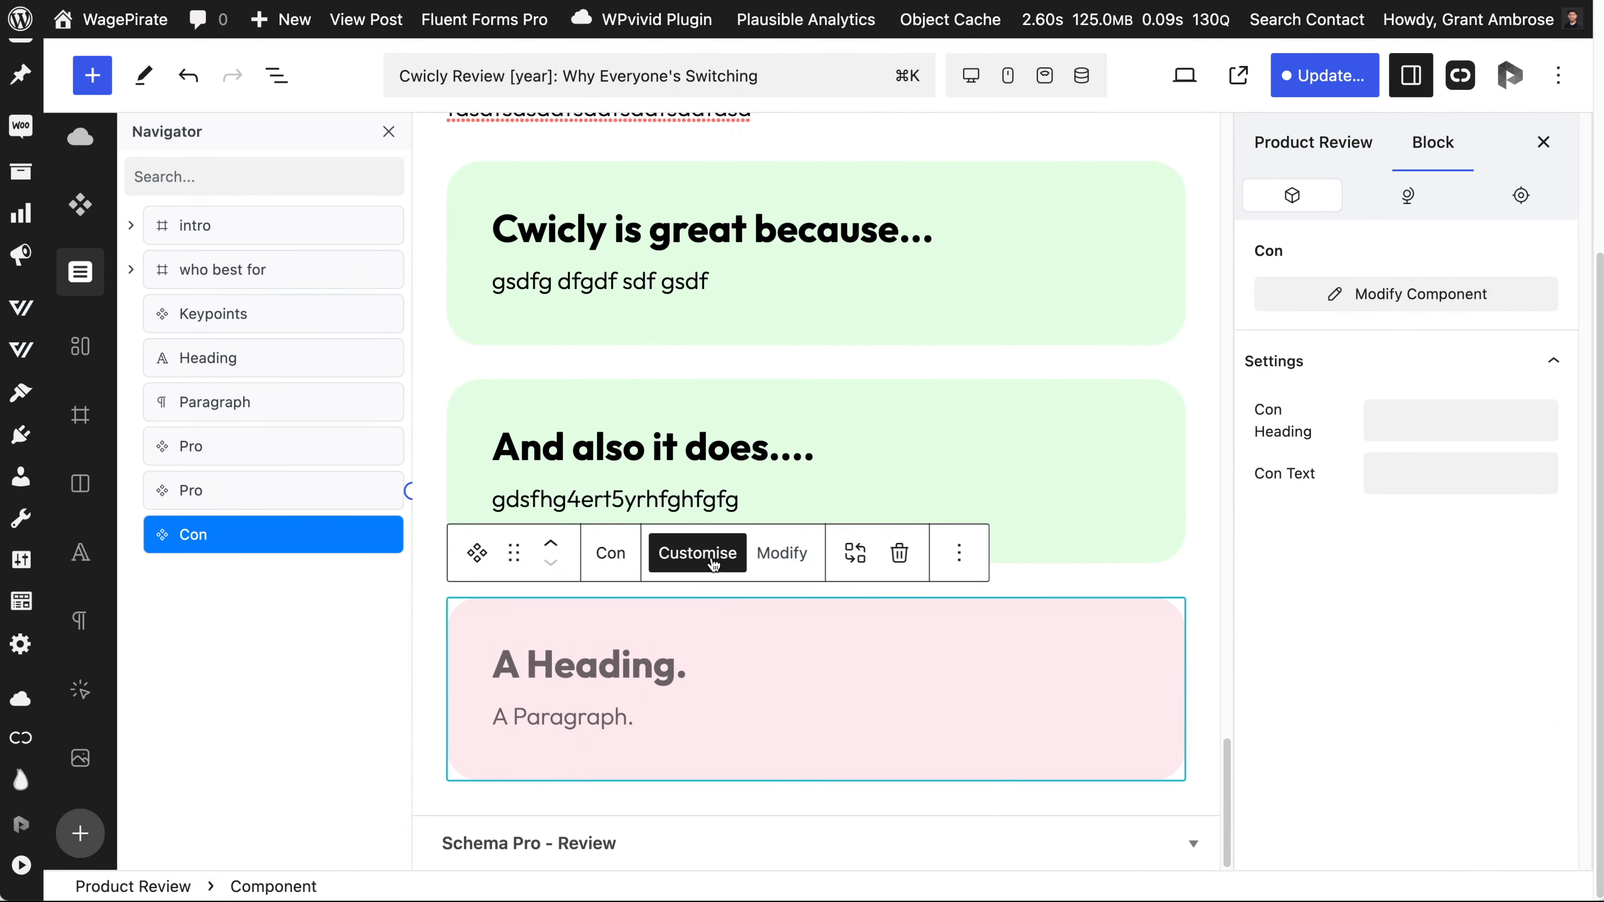
{"action": "left_click", "coordinate": [663, 659]}
{"action": "type", "text": "Con"}
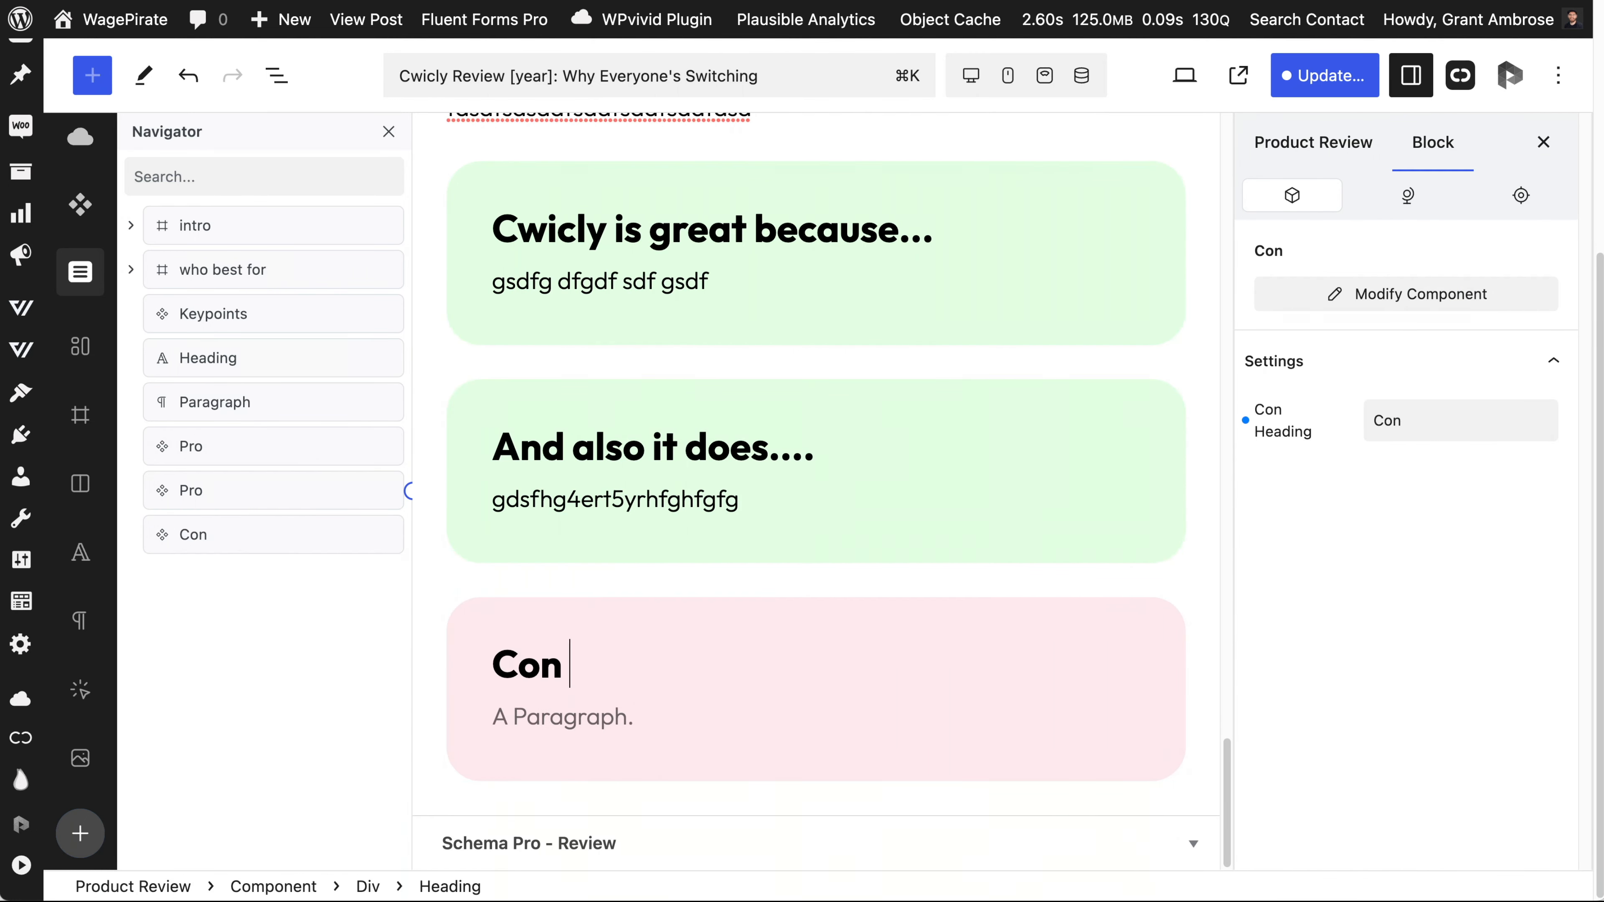
{"action": "type", "text": " 1"}
{"action": "left_click", "coordinate": [663, 701]}
{"action": "type", "text": "fasd fasdfsadf sdafsda sasd"}
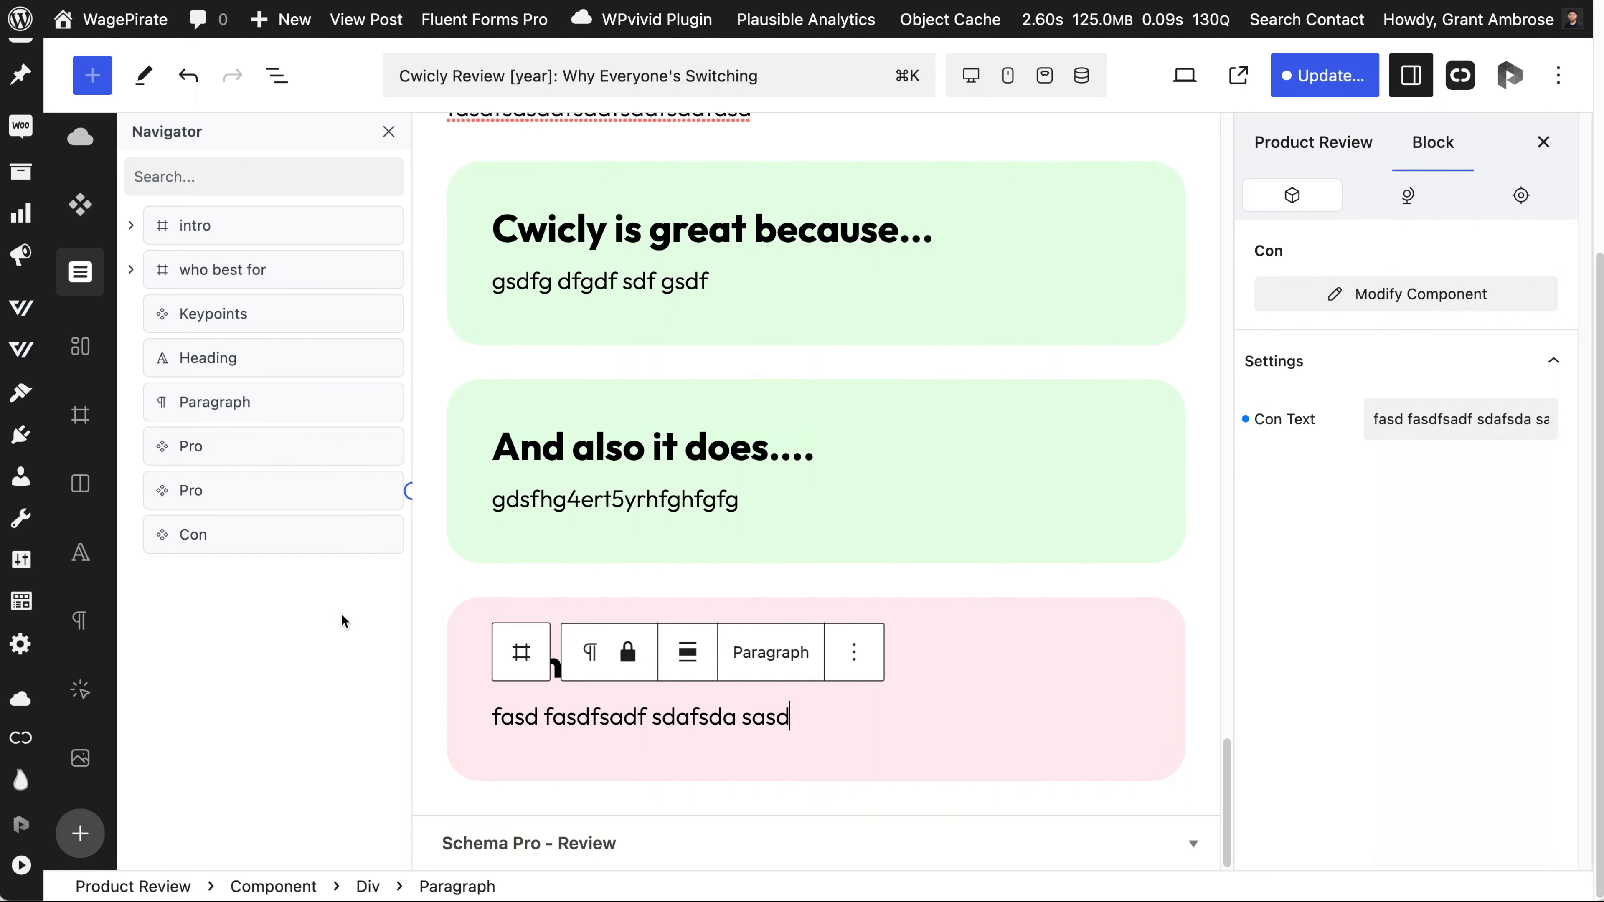
Duplicate the Con component and change the copy's heading to "Con 2" and its text to "gdfhfgdhfdghdfghfghdfg".
{"action": "right_click", "coordinate": [316, 535]}
{"action": "left_click", "coordinate": [386, 504]}
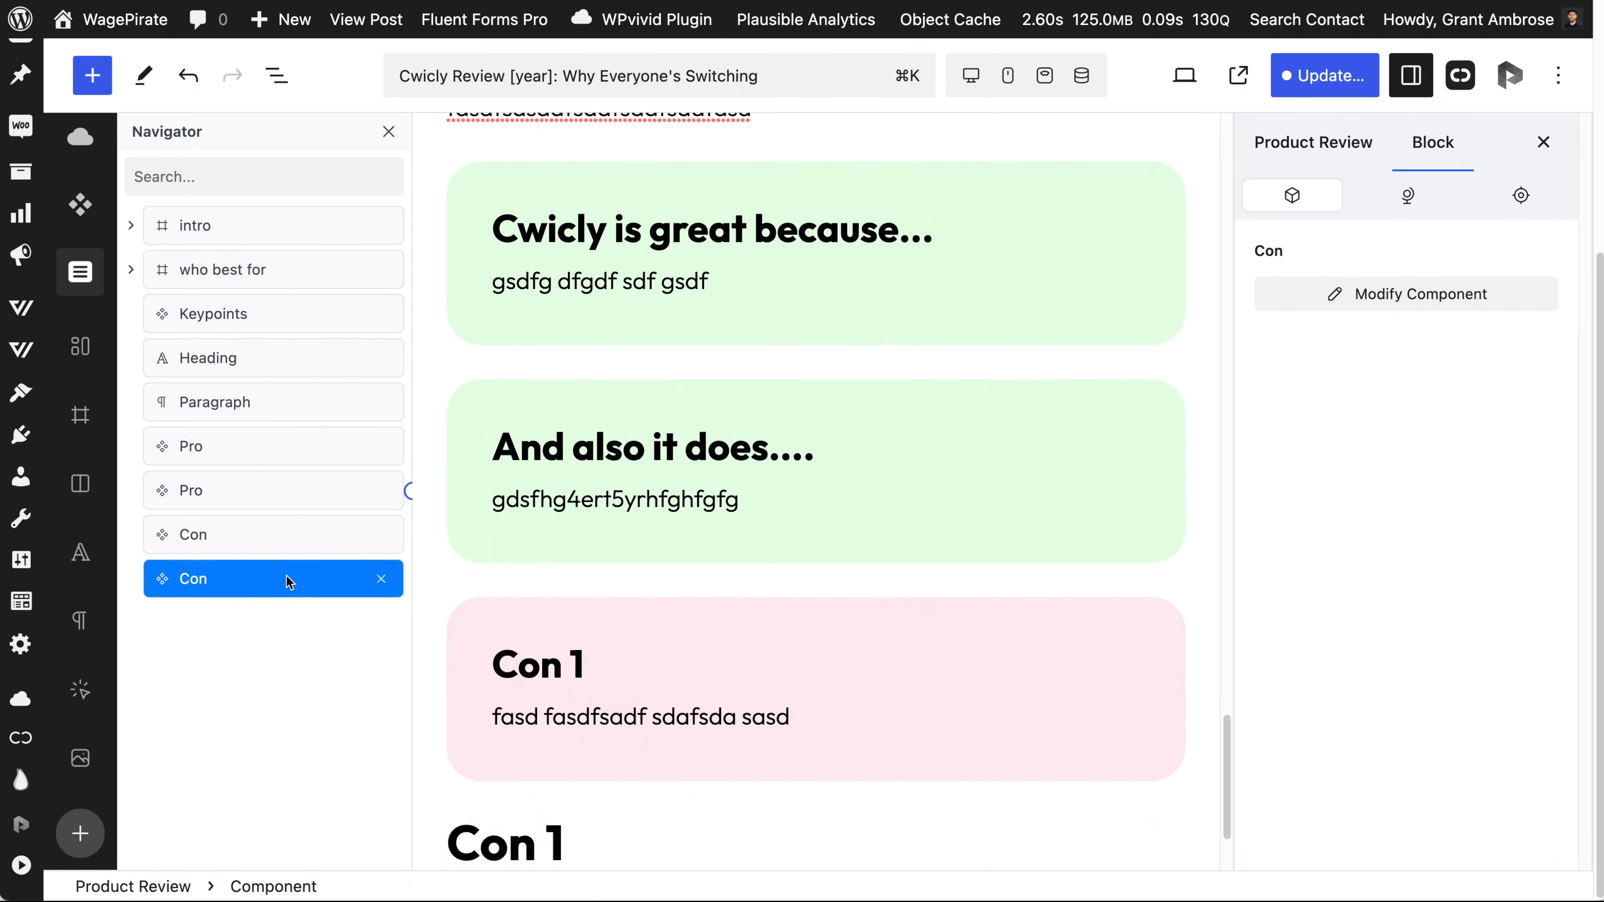
{"action": "scroll", "coordinate": [568, 695], "scroll_direction": "down", "scroll_amount": 3}
{"action": "left_click", "coordinate": [580, 661]}
{"action": "double_click", "coordinate": [578, 664]}
{"action": "type", "text": "2"}
{"action": "triple_click", "coordinate": [620, 714]}
{"action": "type", "text": "gdfhfgdhfdghdfghfghdfg"}
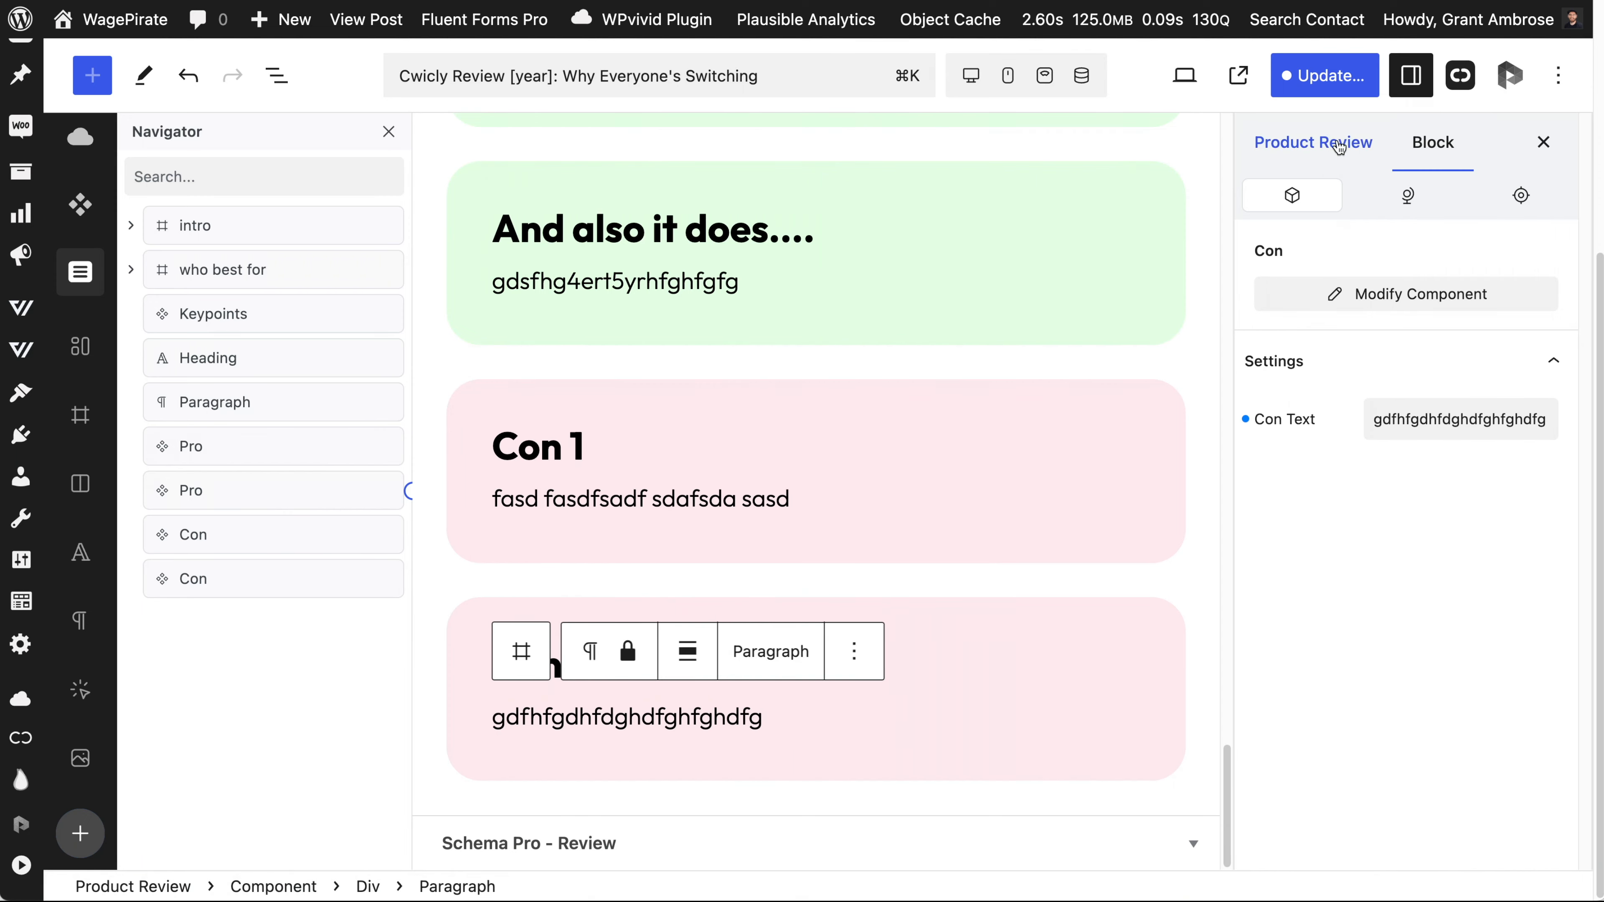
Update the review post and check the new section on the live review page.
{"action": "left_click", "coordinate": [1327, 76]}
{"action": "left_click", "coordinate": [1342, 83]}
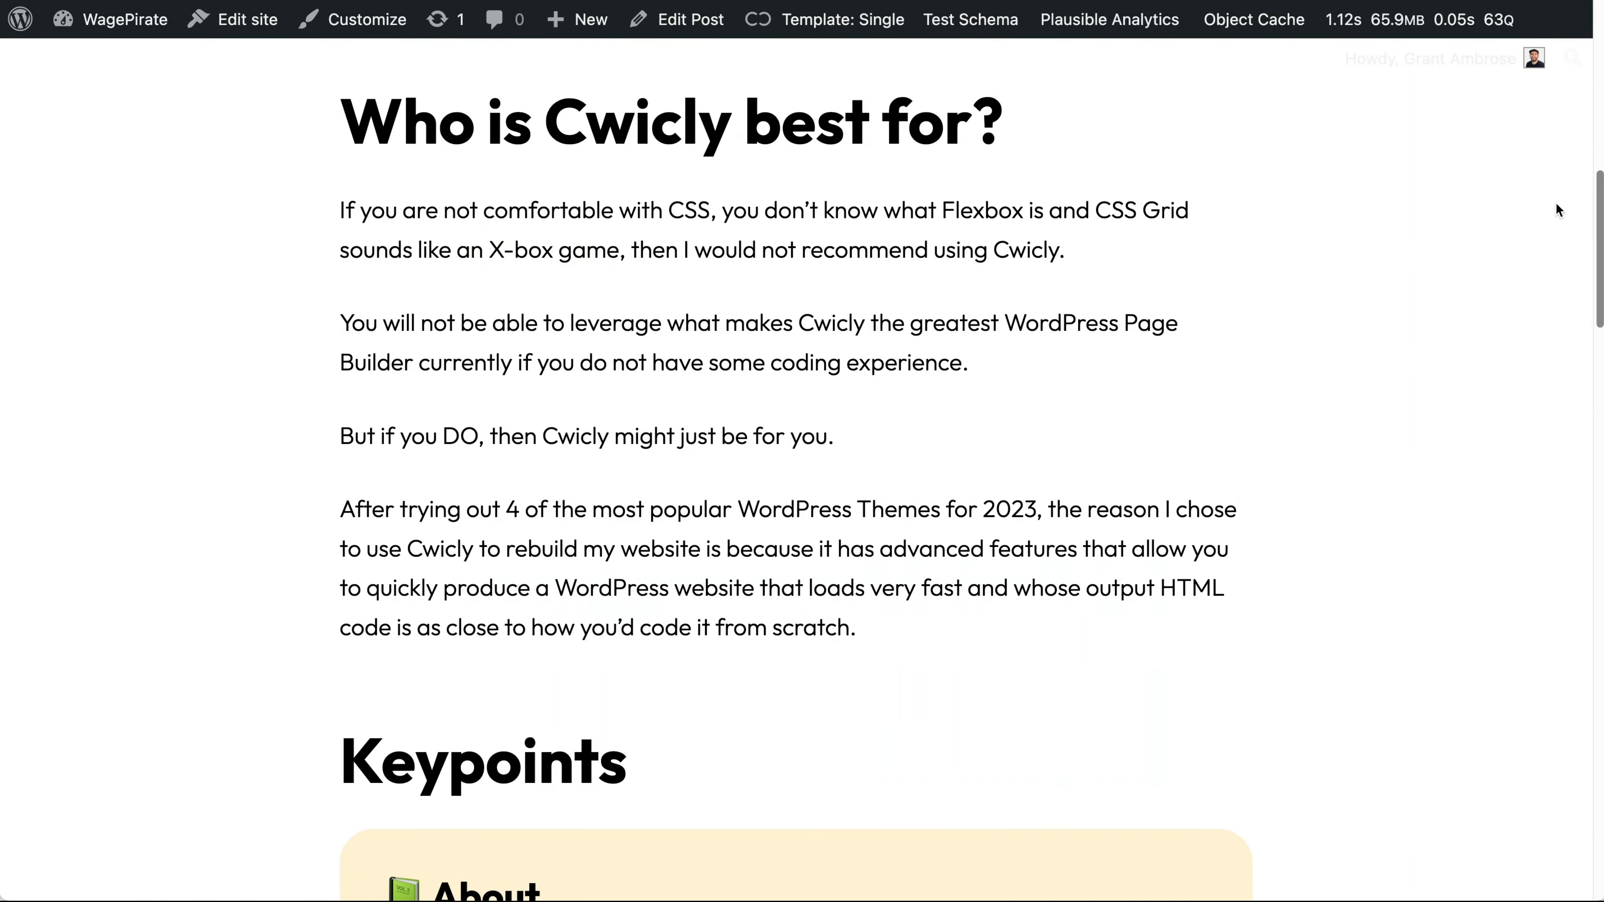
{"action": "scroll", "coordinate": [1559, 253], "scroll_direction": "down", "scroll_amount": 7}
{"action": "scroll", "coordinate": [1565, 270], "scroll_direction": "down", "scroll_amount": 15}
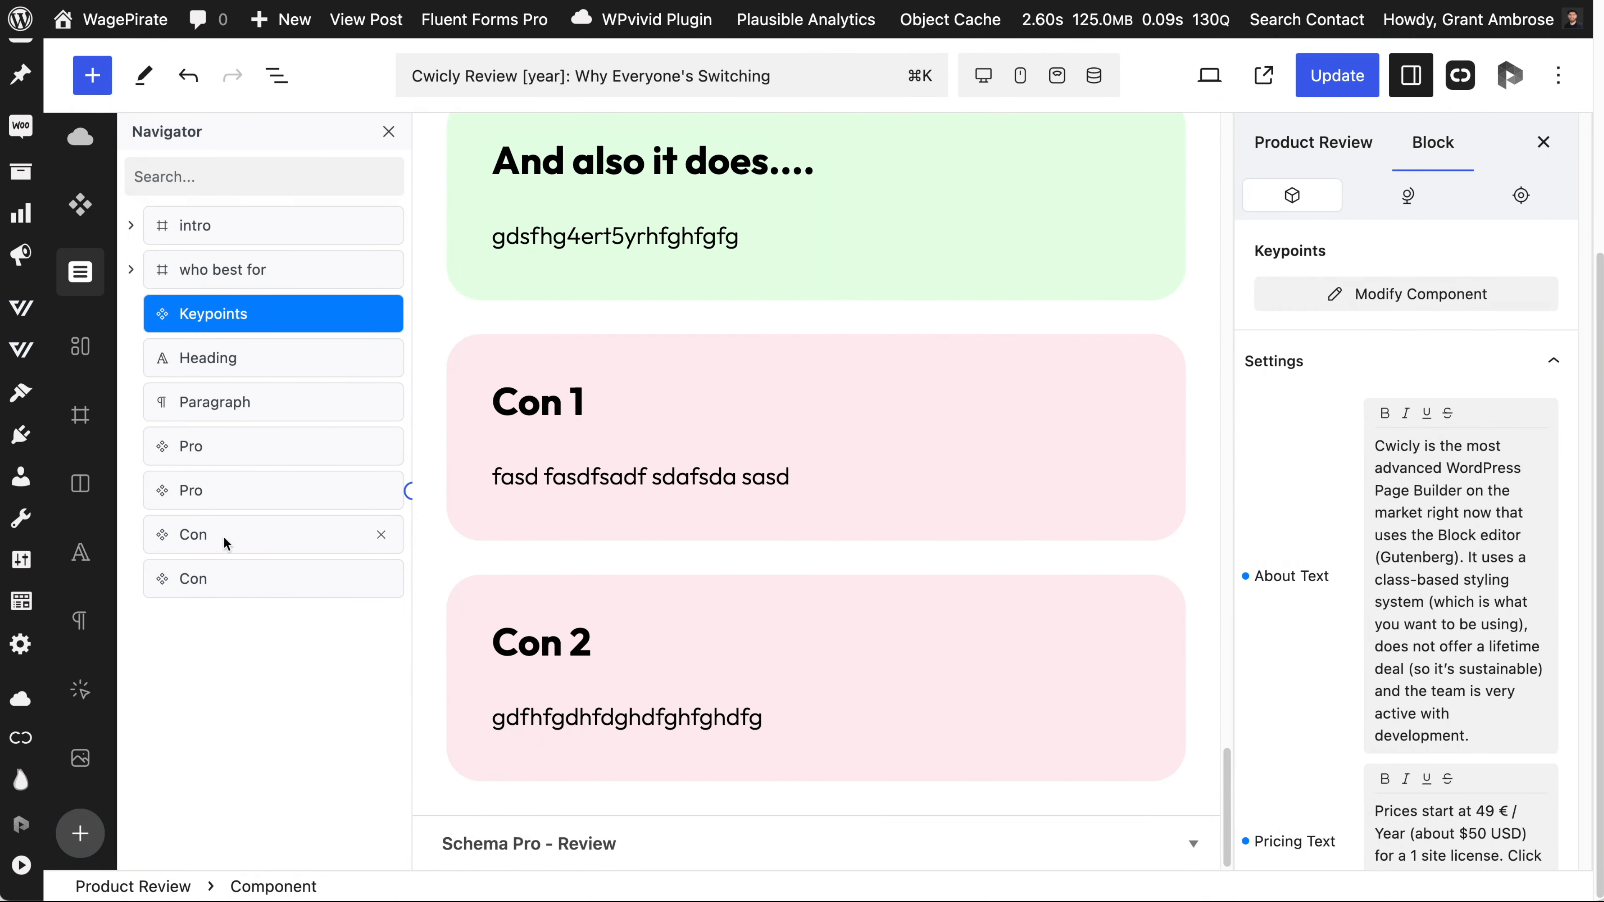
Wrap the "Pros and Cons" heading in a Div named "pros and cons" and move the Paragraph, Pro and Con blocks into it.
{"action": "scroll", "coordinate": [1005, 471], "scroll_direction": "up", "scroll_amount": 5}
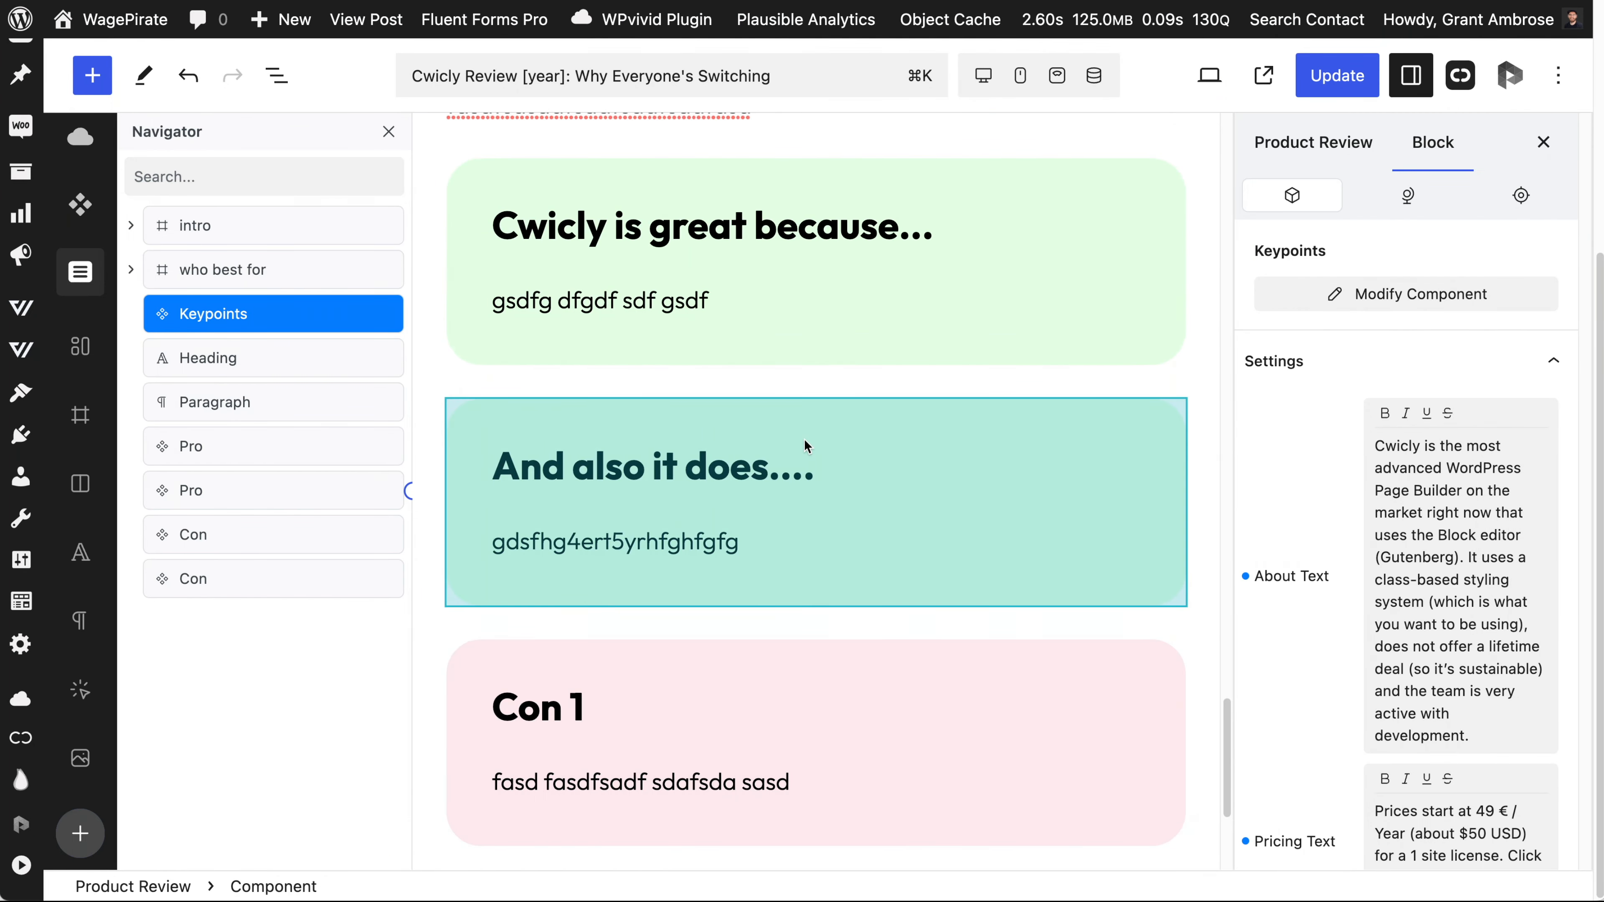
{"action": "left_click", "coordinate": [253, 358]}
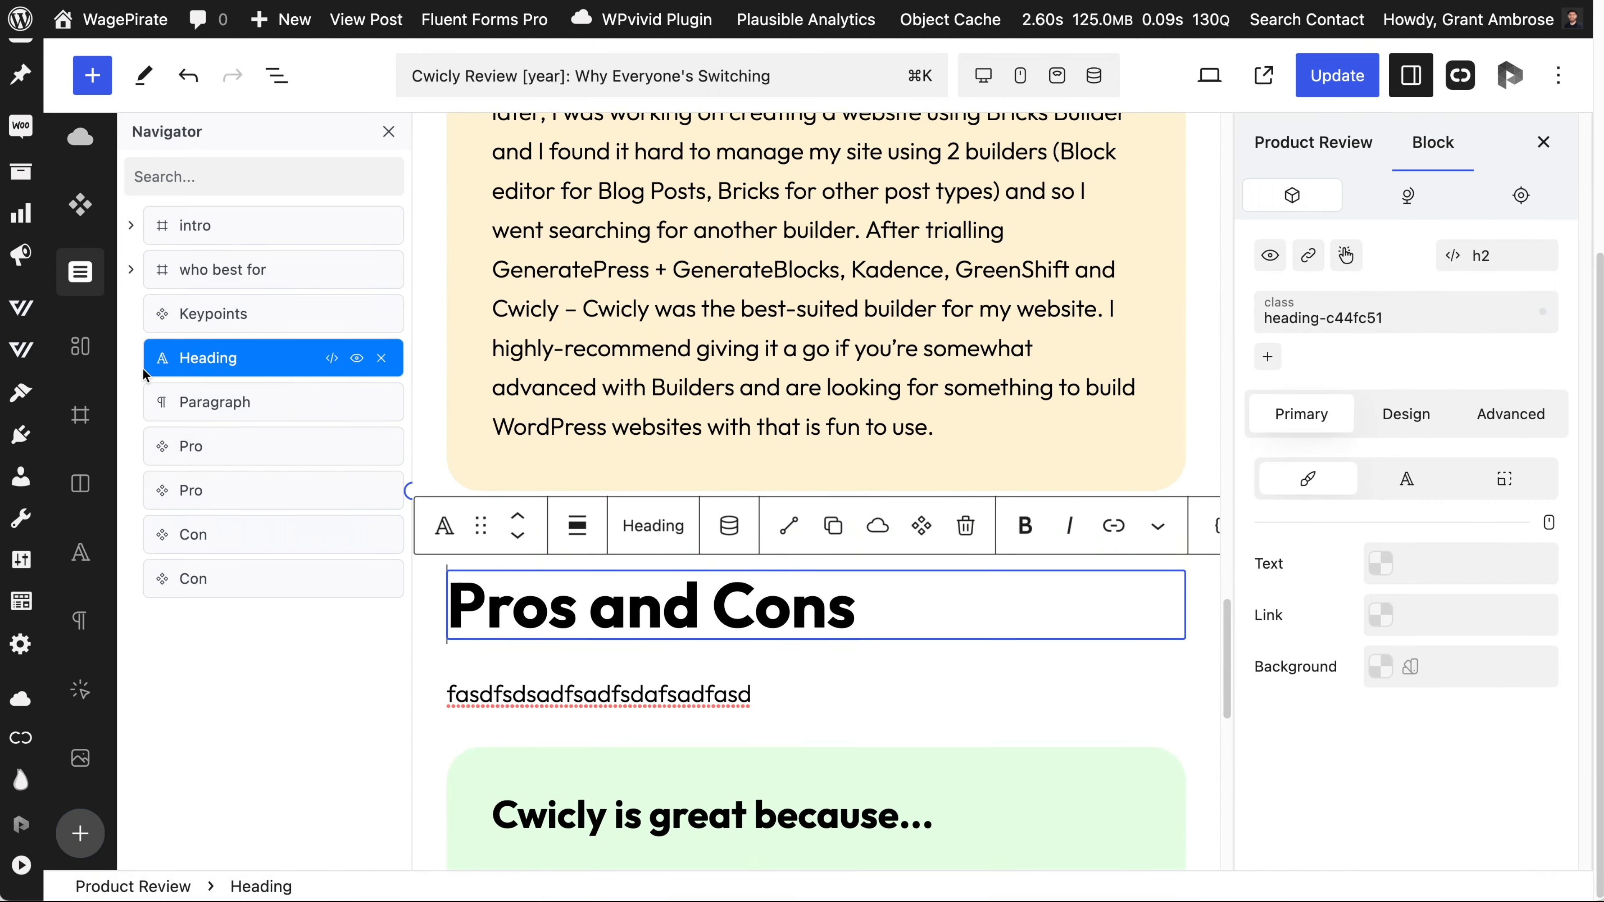
{"action": "right_click", "coordinate": [225, 360]}
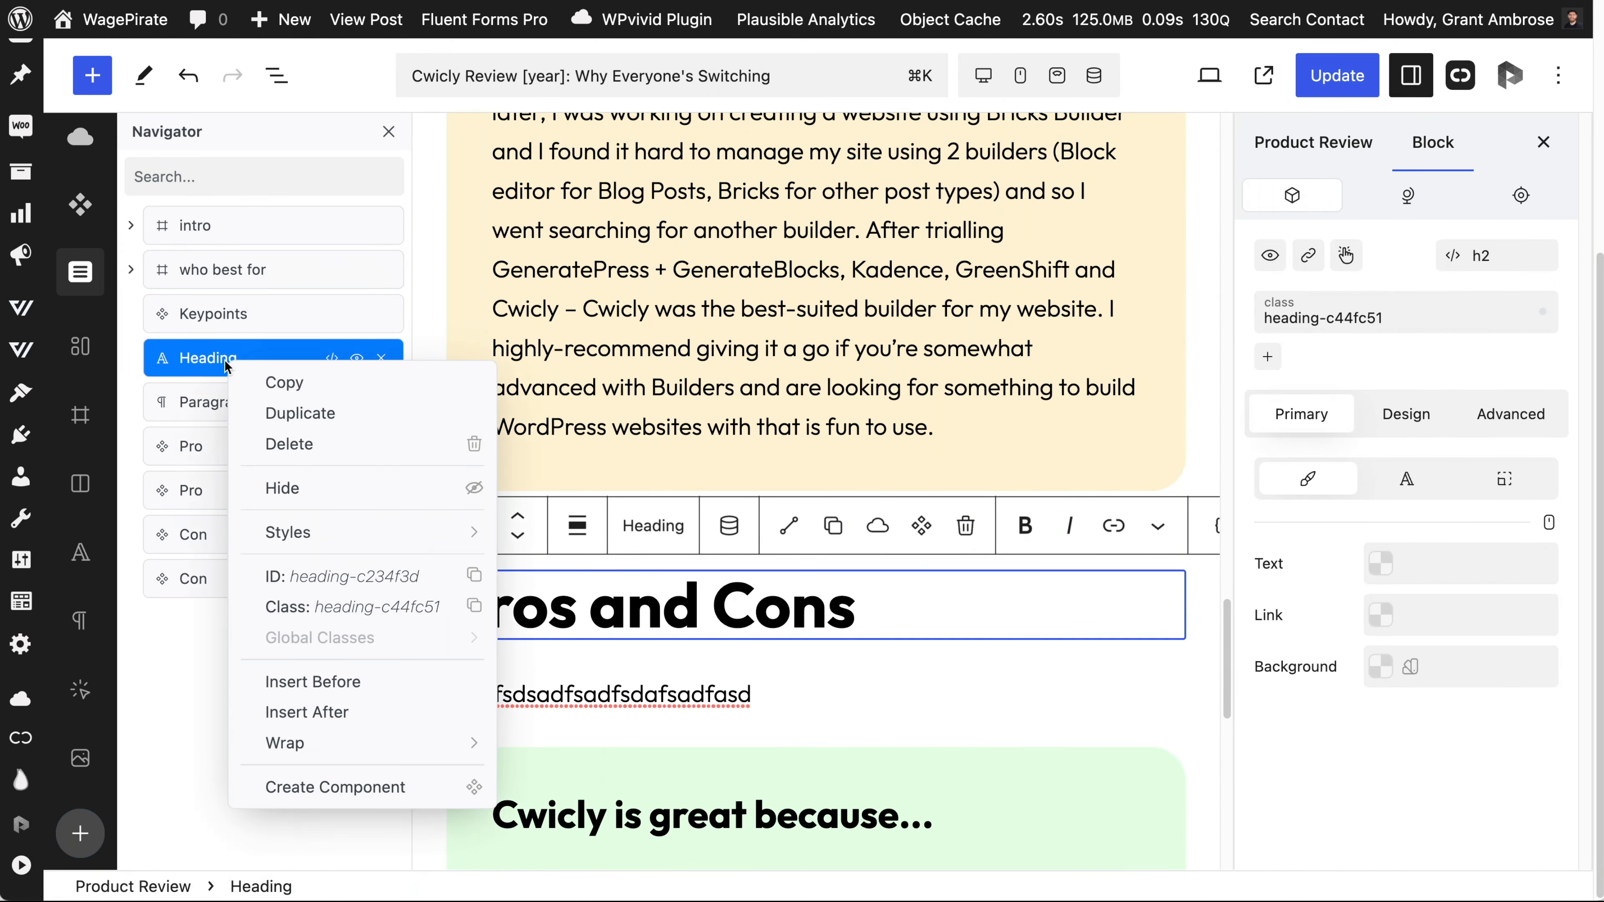
{"action": "mouse_move", "coordinate": [368, 721]}
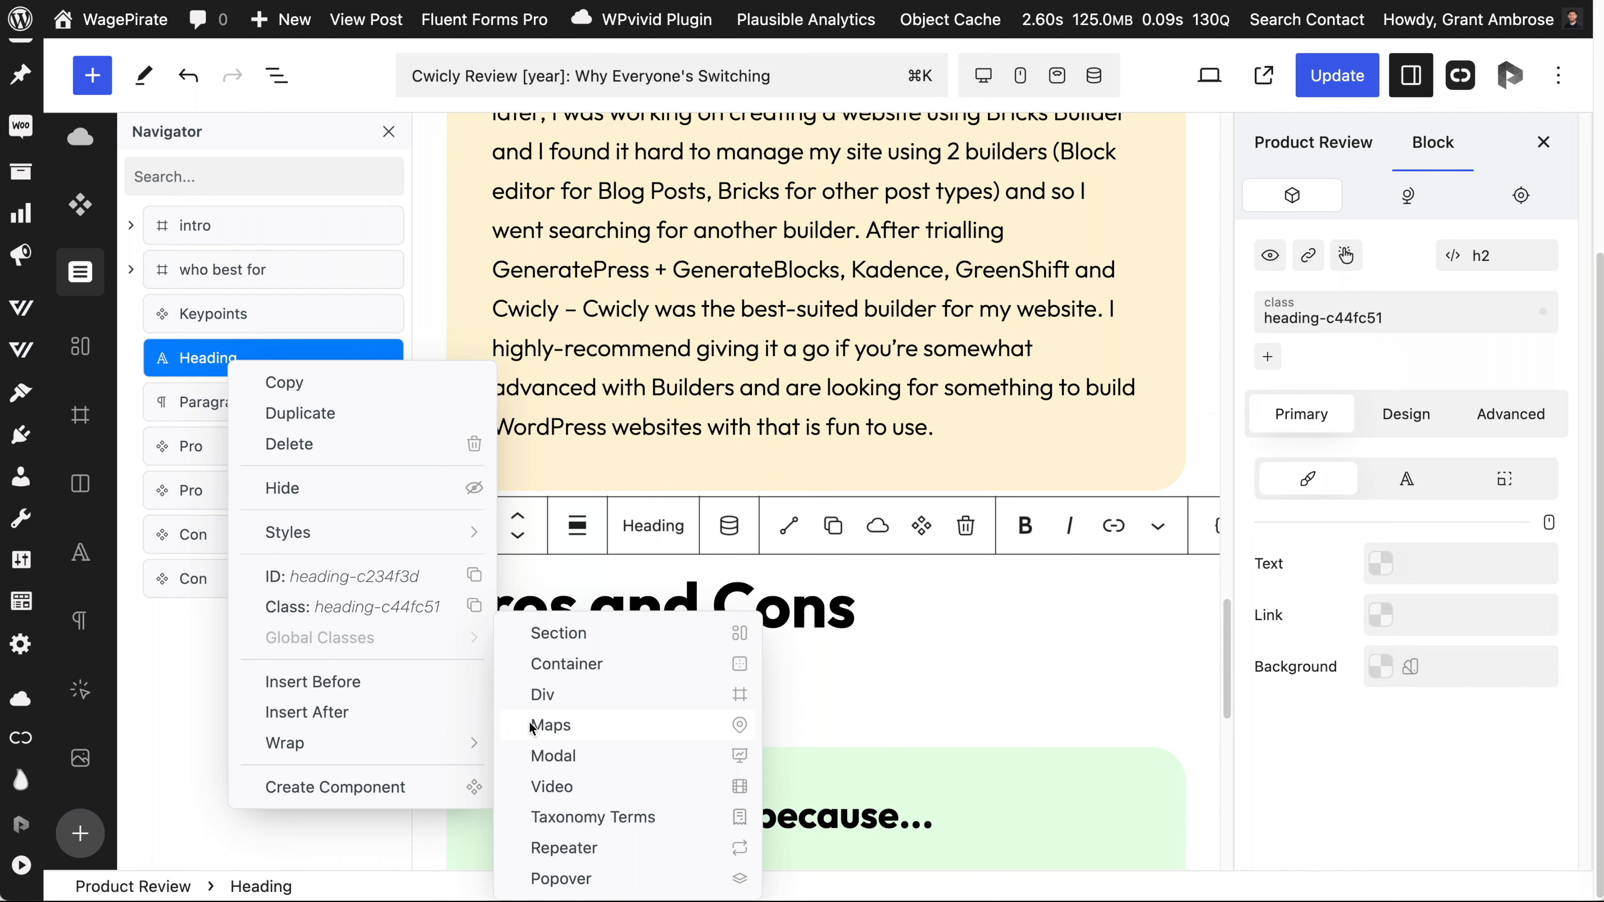
{"action": "left_click", "coordinate": [547, 695]}
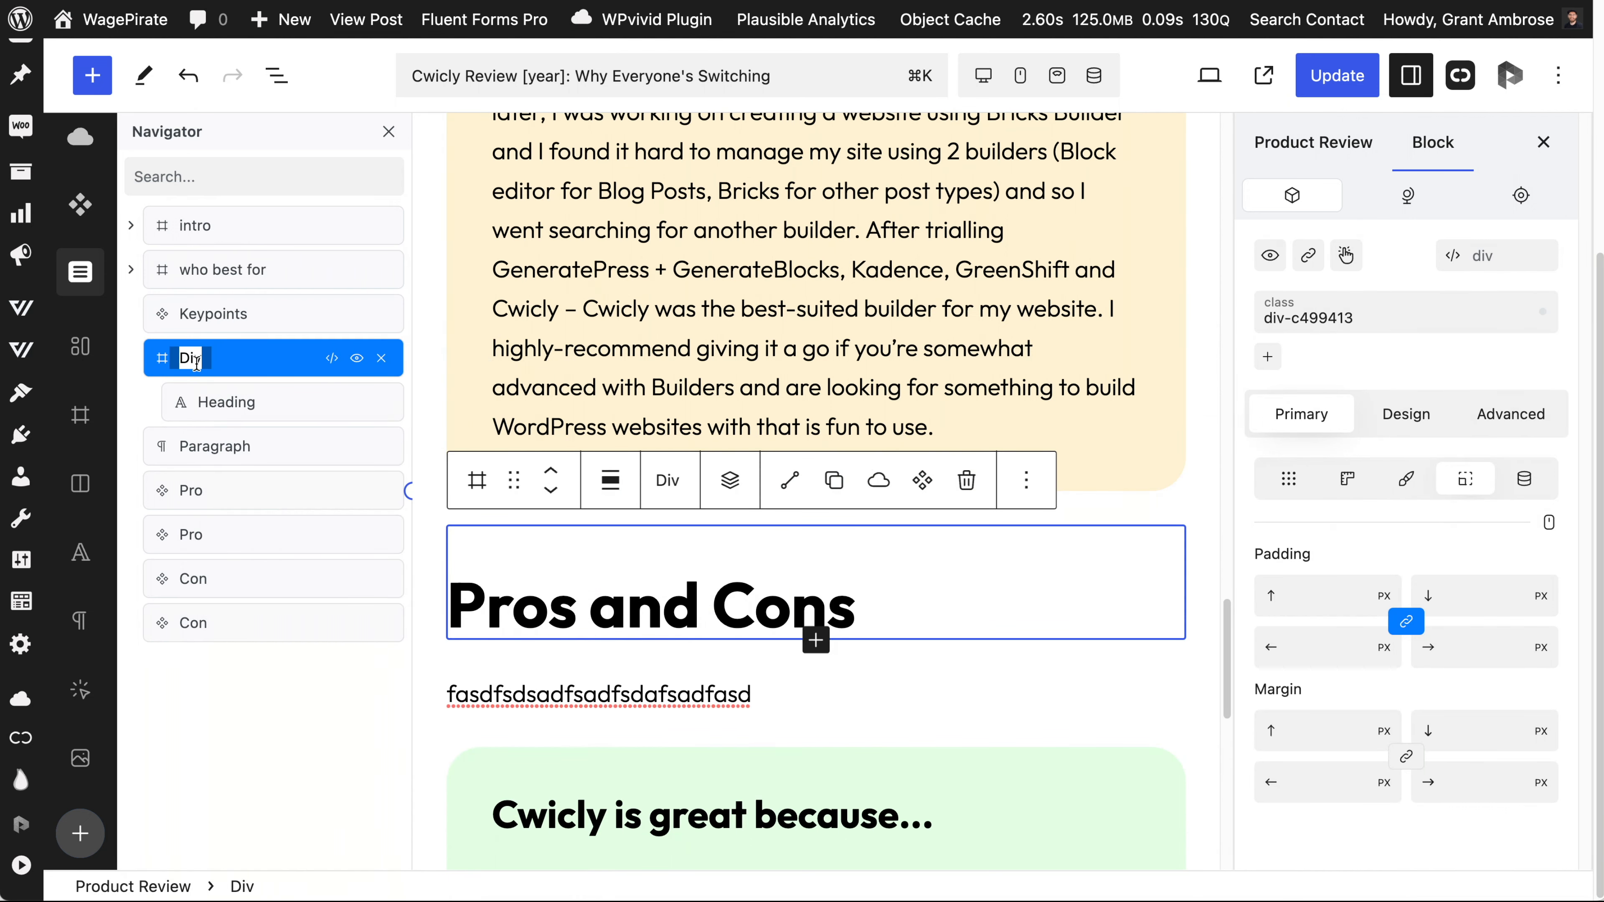
{"action": "type", "text": "pros and cons"}
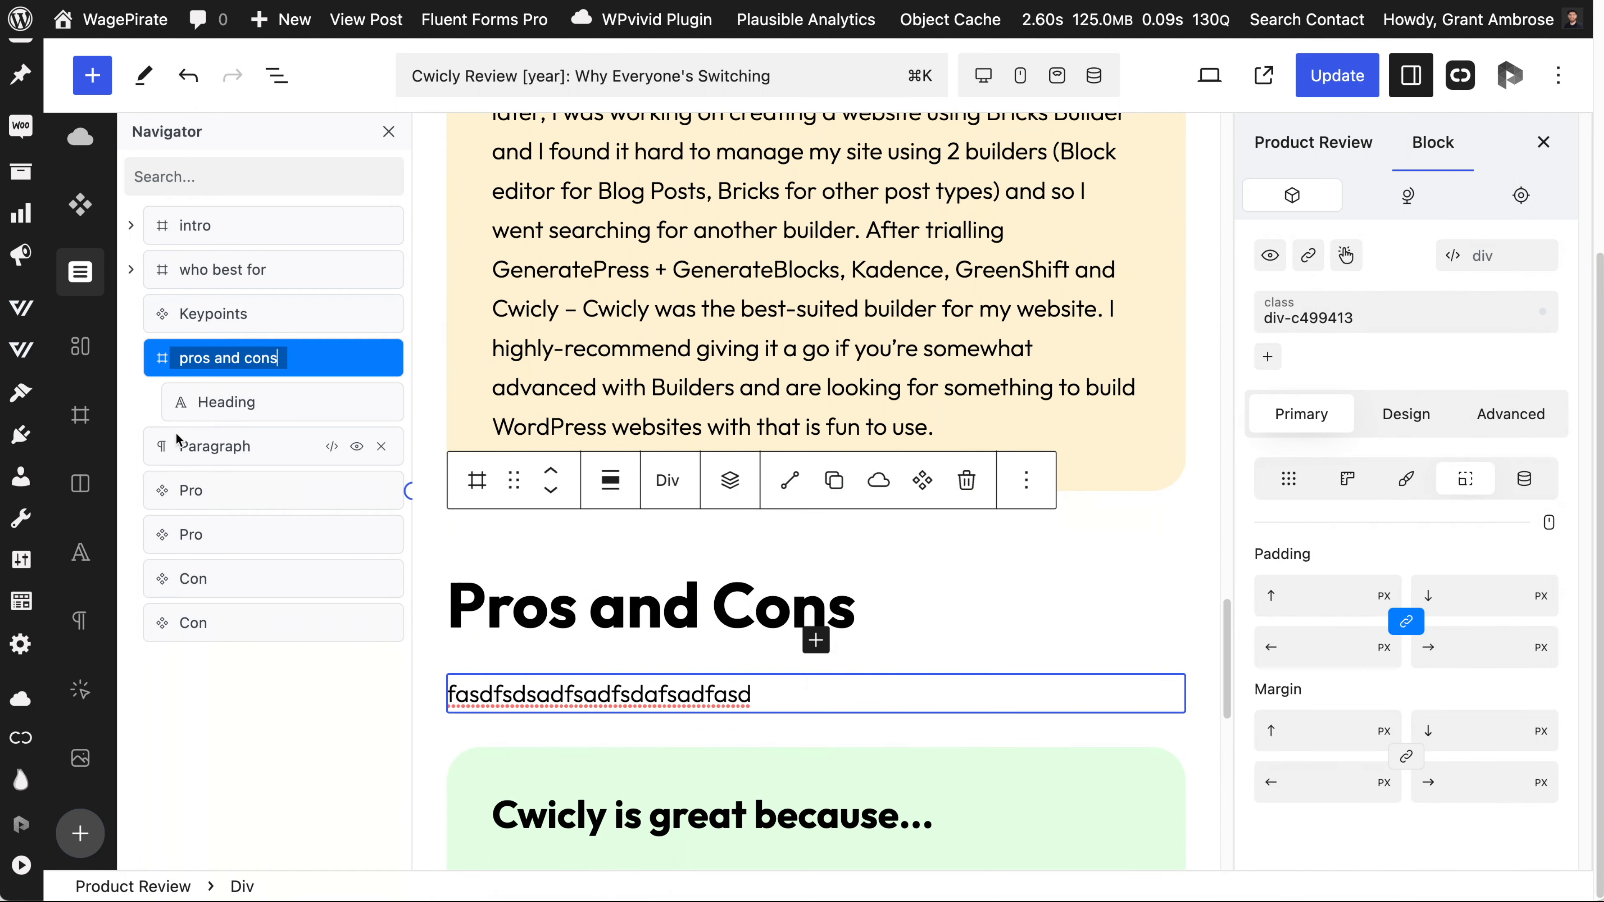
{"action": "left_click", "coordinate": [179, 446]}
{"action": "left_click_drag", "start_coordinate": [179, 446], "coordinate": [204, 578]}
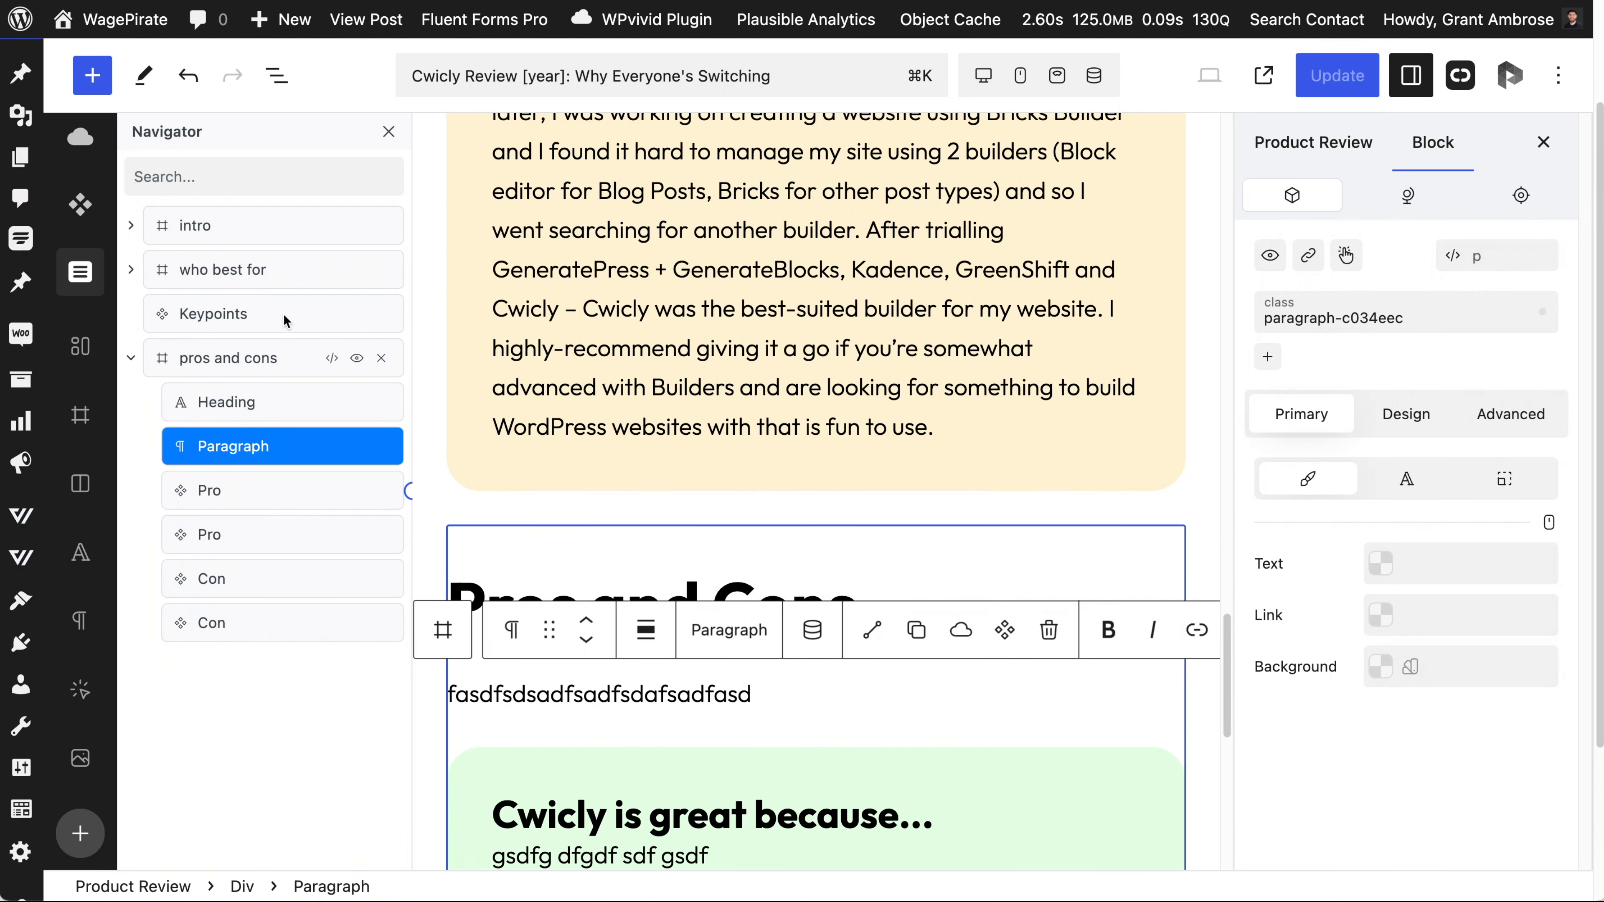
Collapse all block groups in the Navigator to view only the top-level page sections.
{"action": "left_click", "coordinate": [270, 133]}
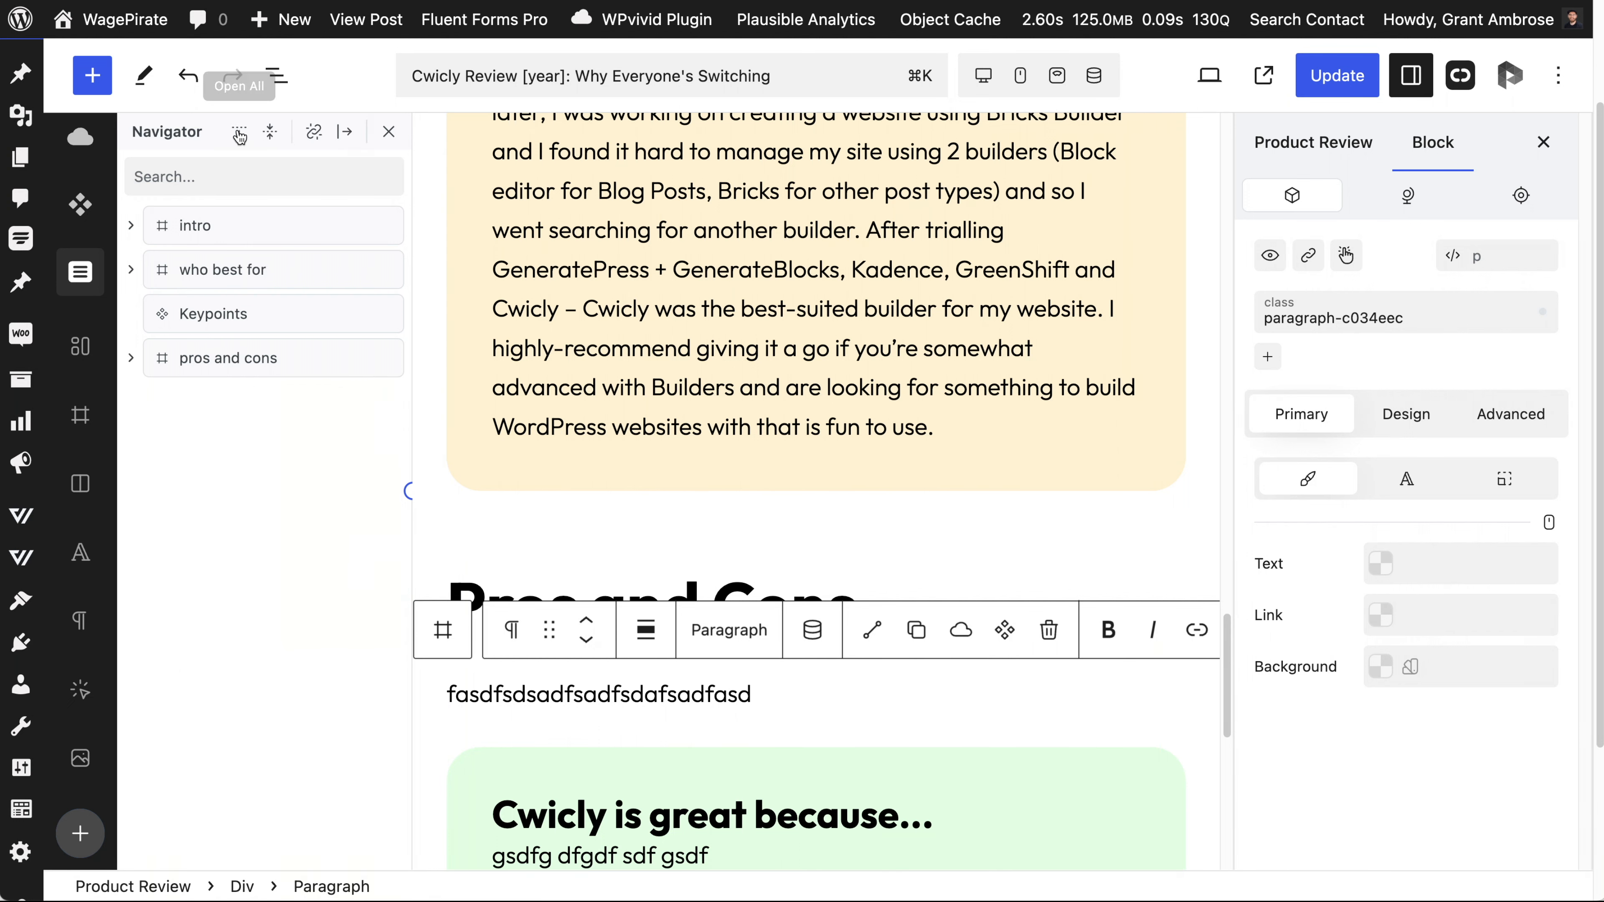
{"action": "left_click", "coordinate": [271, 134]}
{"action": "left_click", "coordinate": [271, 135]}
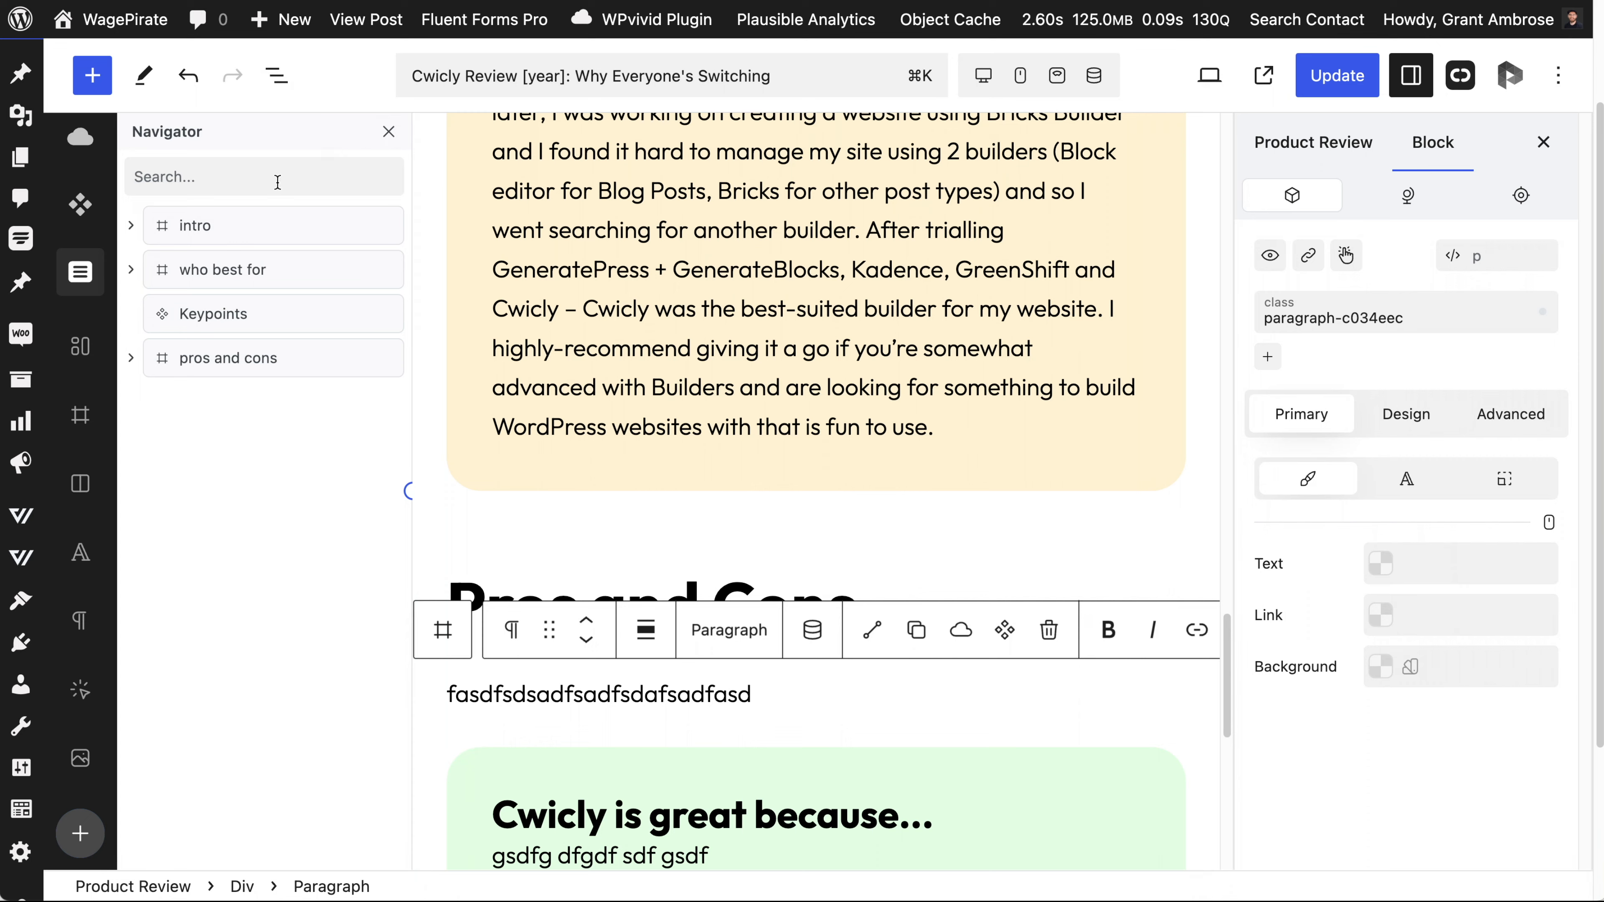
{"action": "left_click", "coordinate": [265, 355]}
{"action": "left_click", "coordinate": [232, 480]}
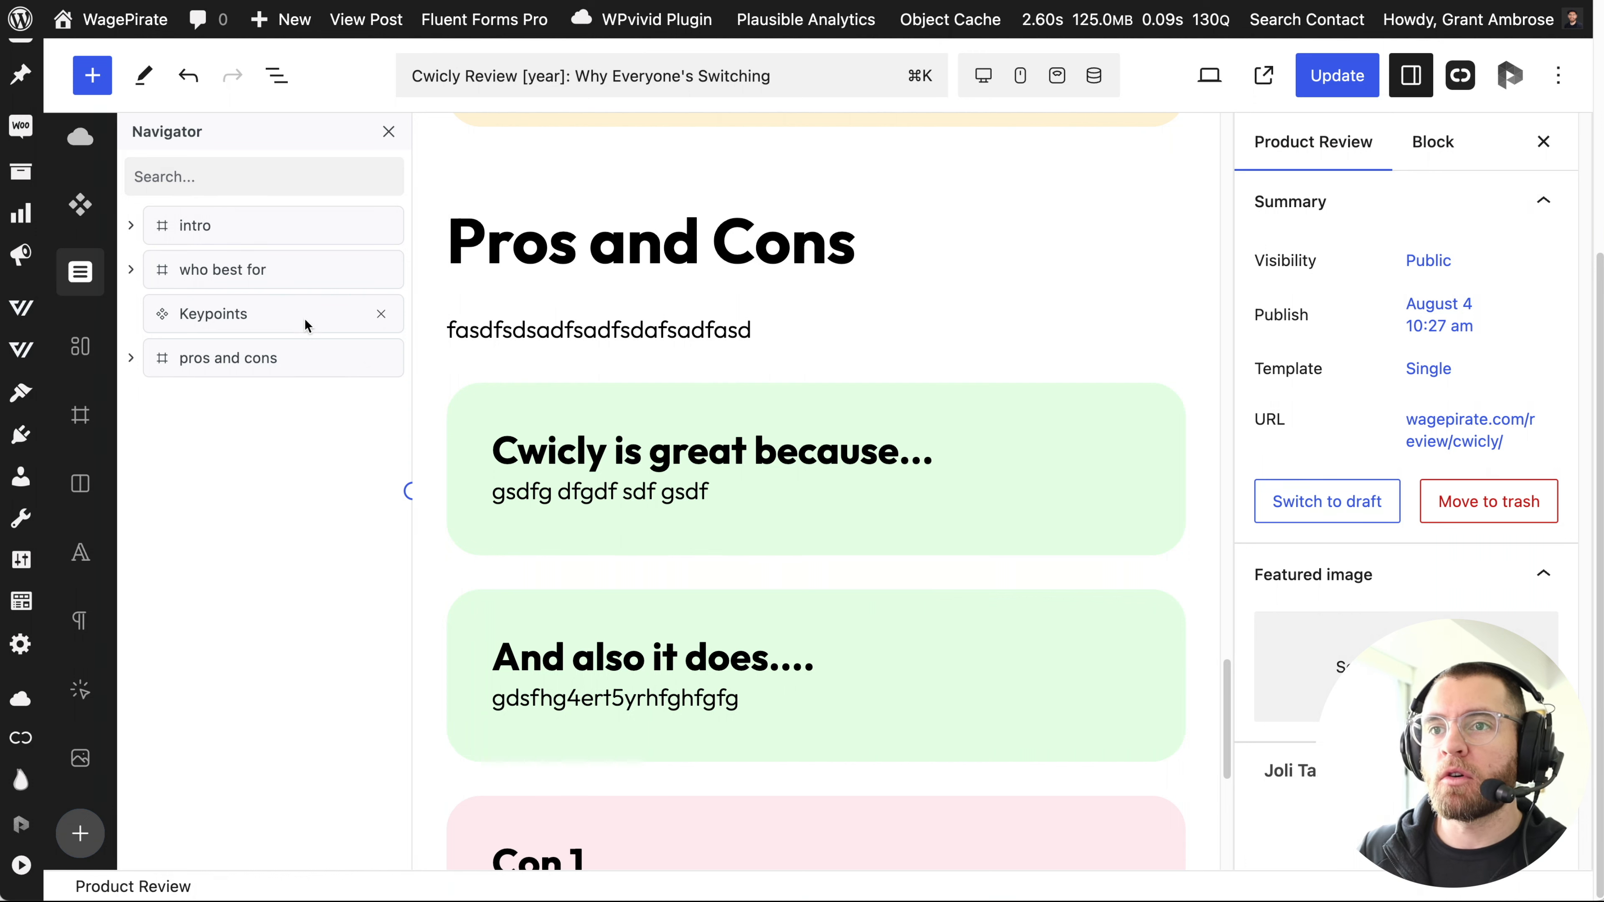
Review the "pros and cons" Div on the page, expand its block list, and select the second Pro component.
{"action": "left_click", "coordinate": [276, 357]}
{"action": "scroll", "coordinate": [707, 600], "scroll_direction": "down", "scroll_amount": 5}
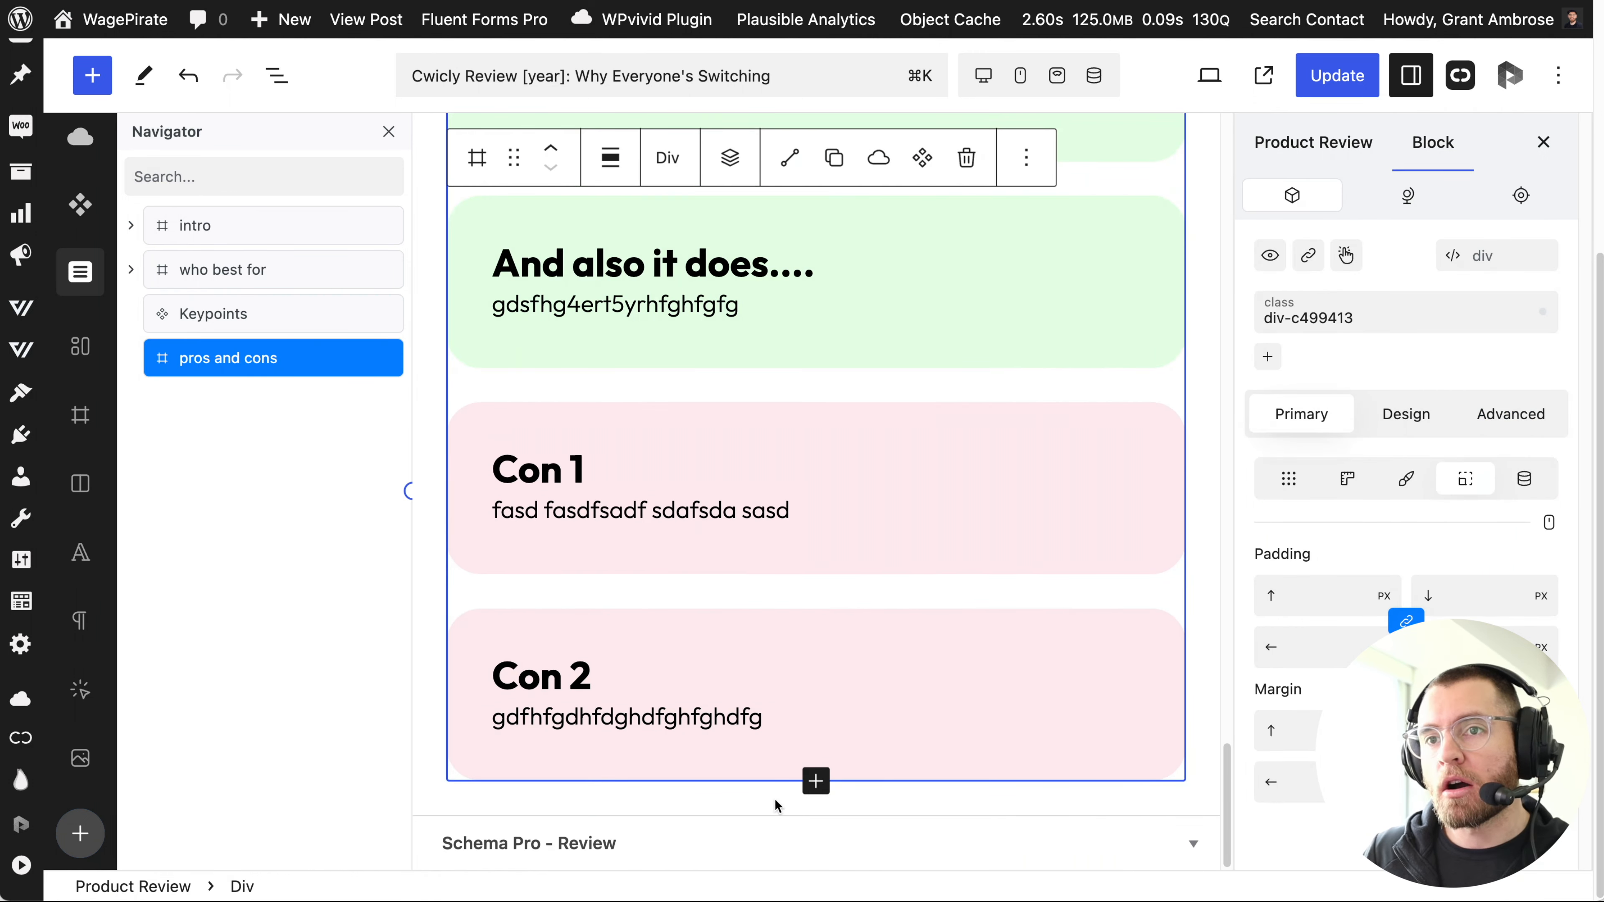
{"action": "mouse_move", "coordinate": [246, 363]}
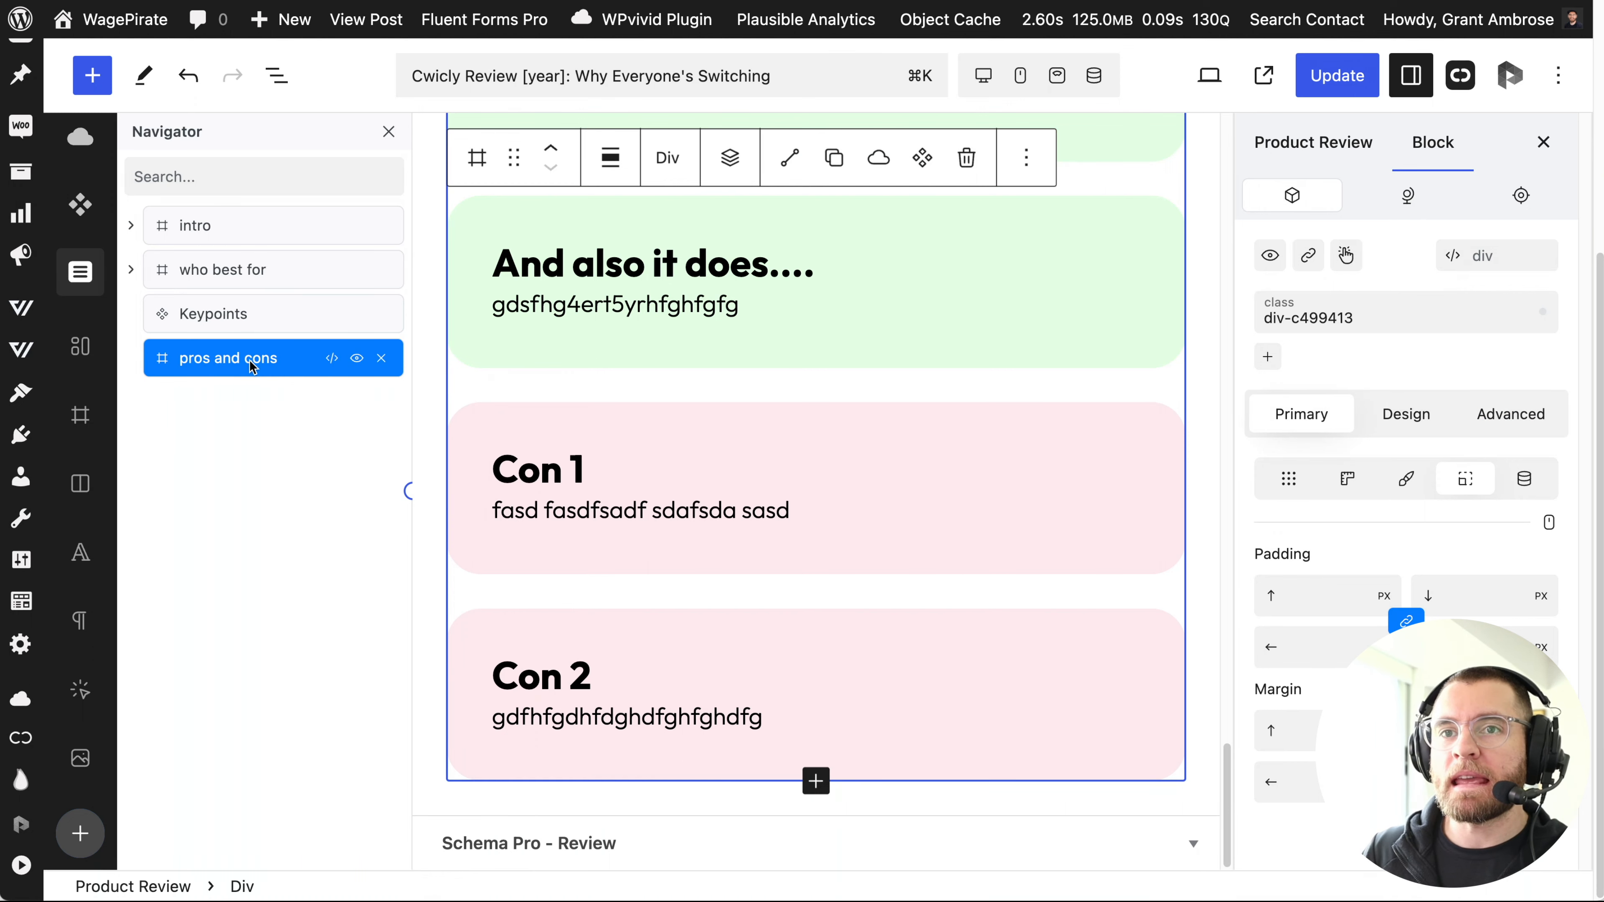
{"action": "left_click", "coordinate": [196, 431]}
{"action": "left_click", "coordinate": [134, 359]}
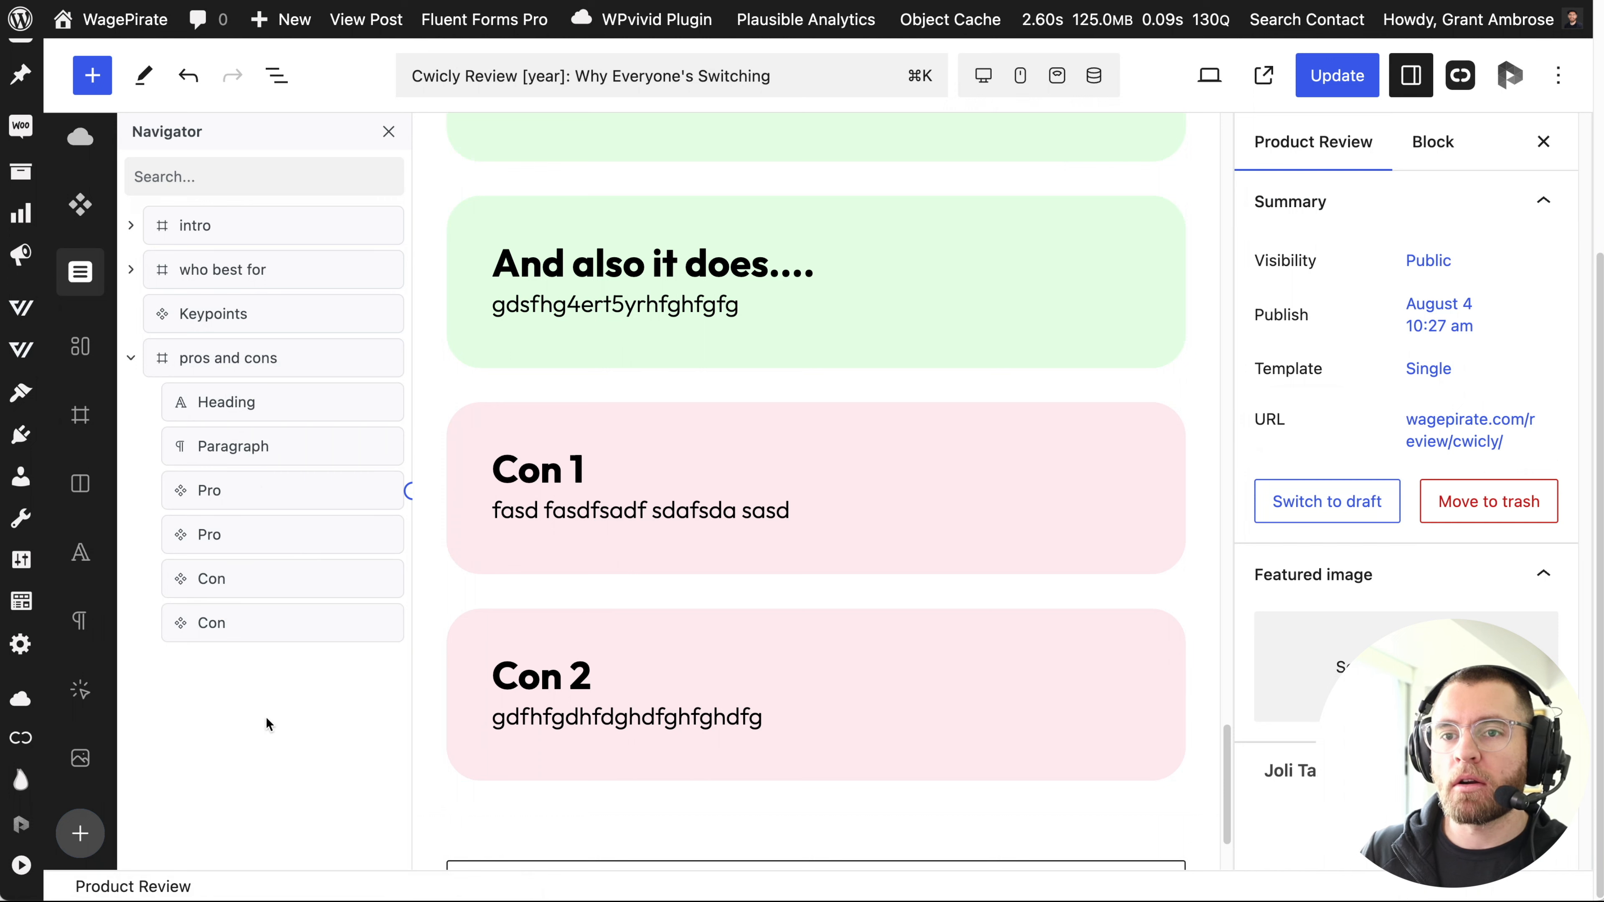
{"action": "left_click", "coordinate": [215, 533]}
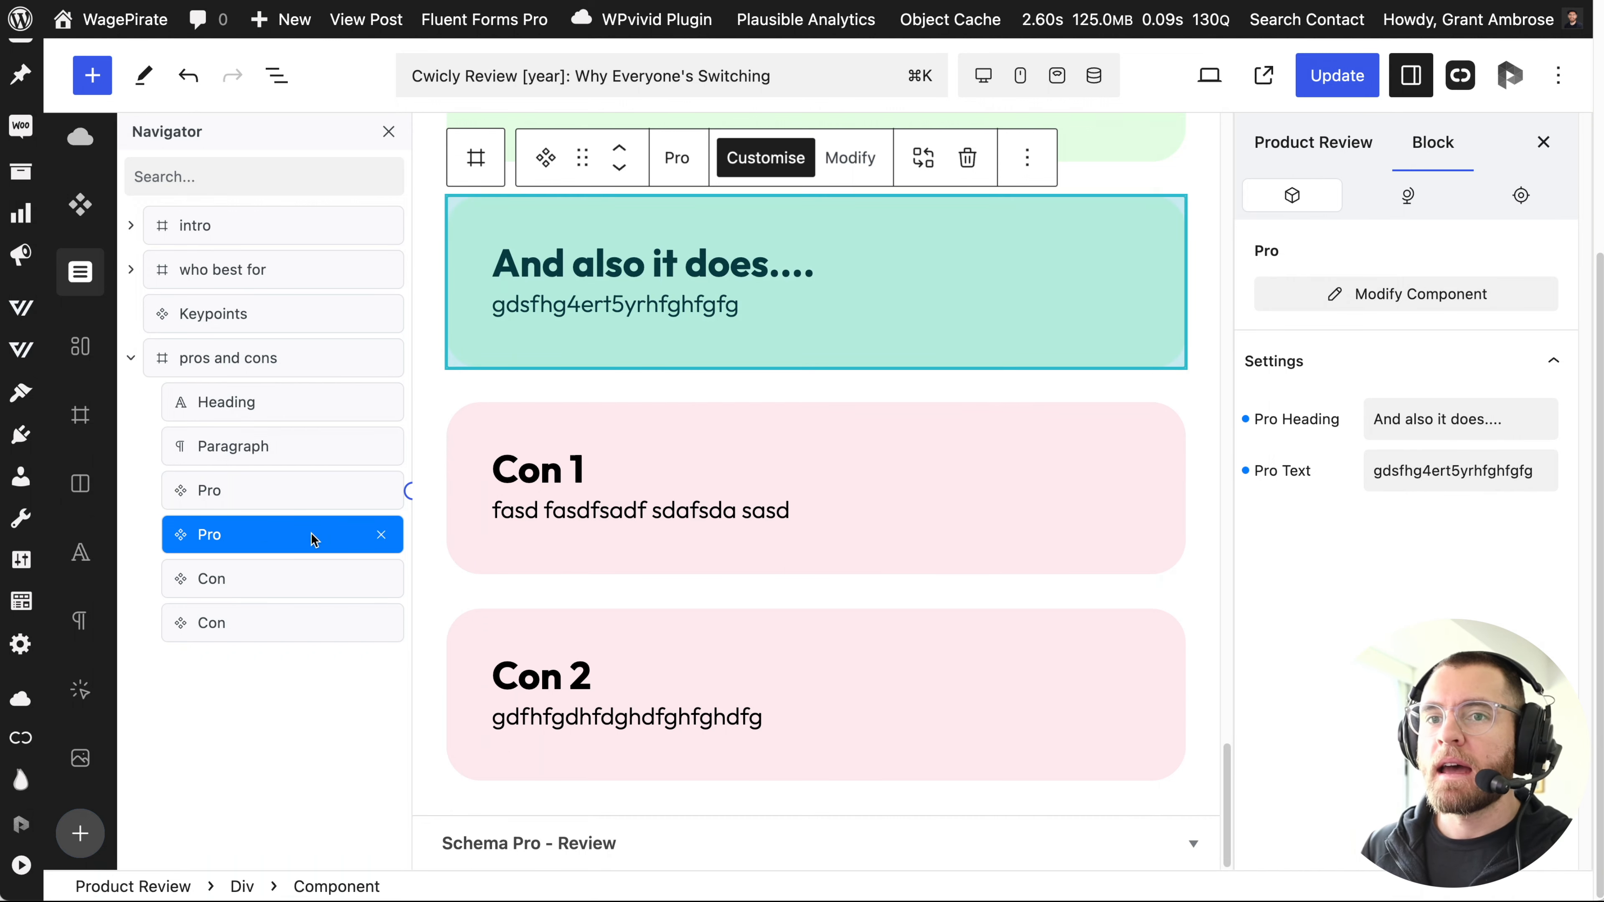
Modify the Pro component so the pro class on its inner Div has the lighter green background #F2FFF2.
{"action": "left_click", "coordinate": [853, 161]}
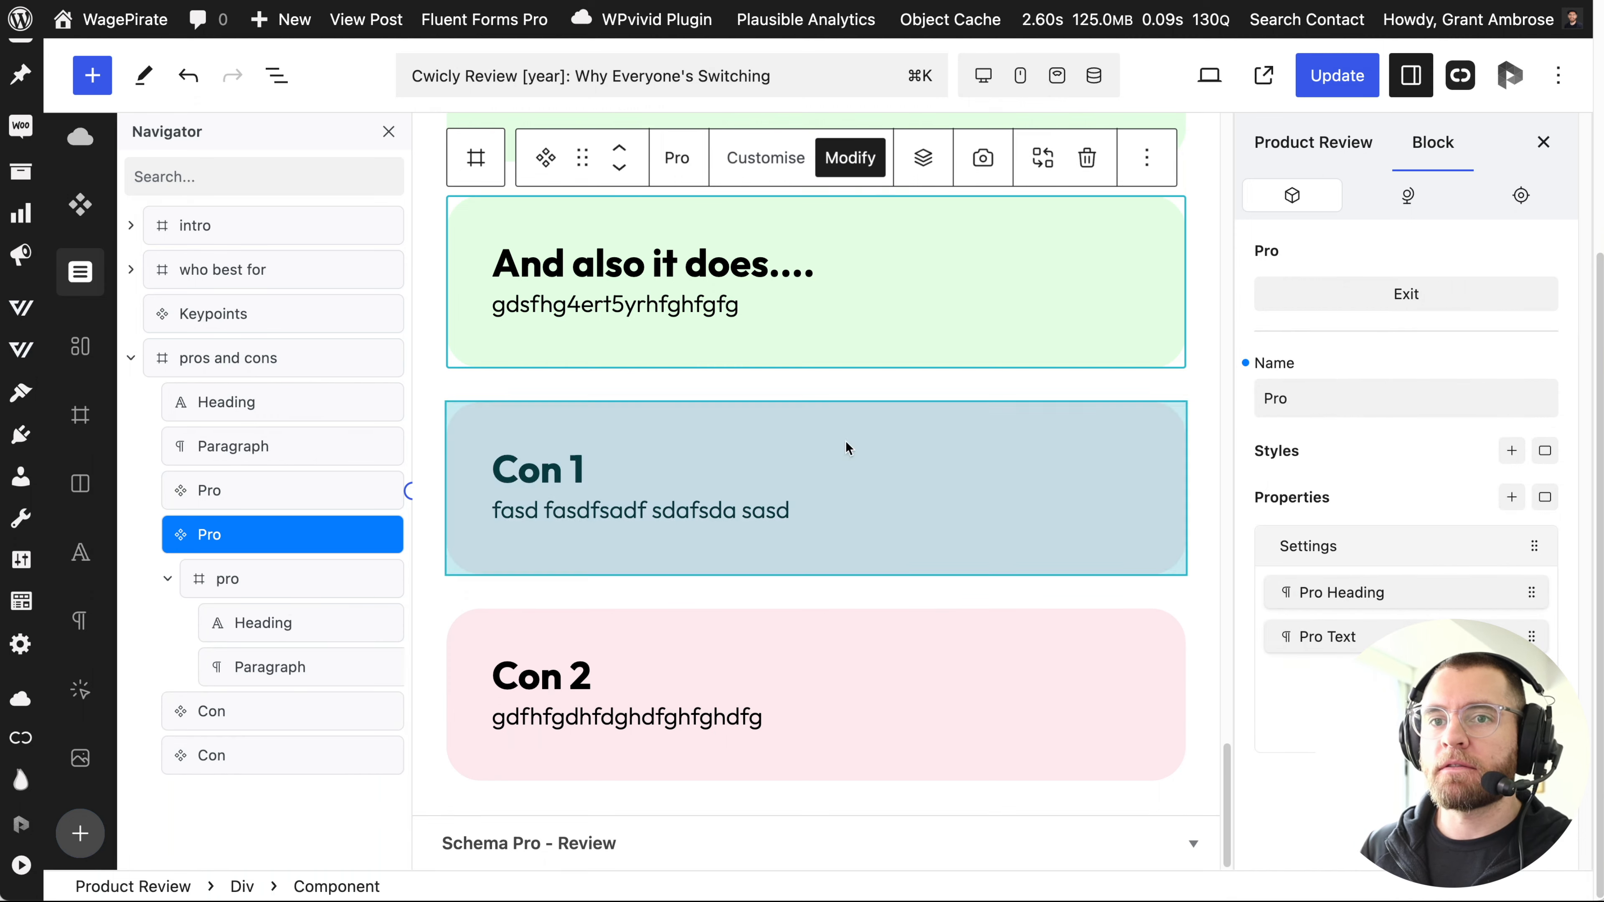
{"action": "left_click", "coordinate": [228, 585]}
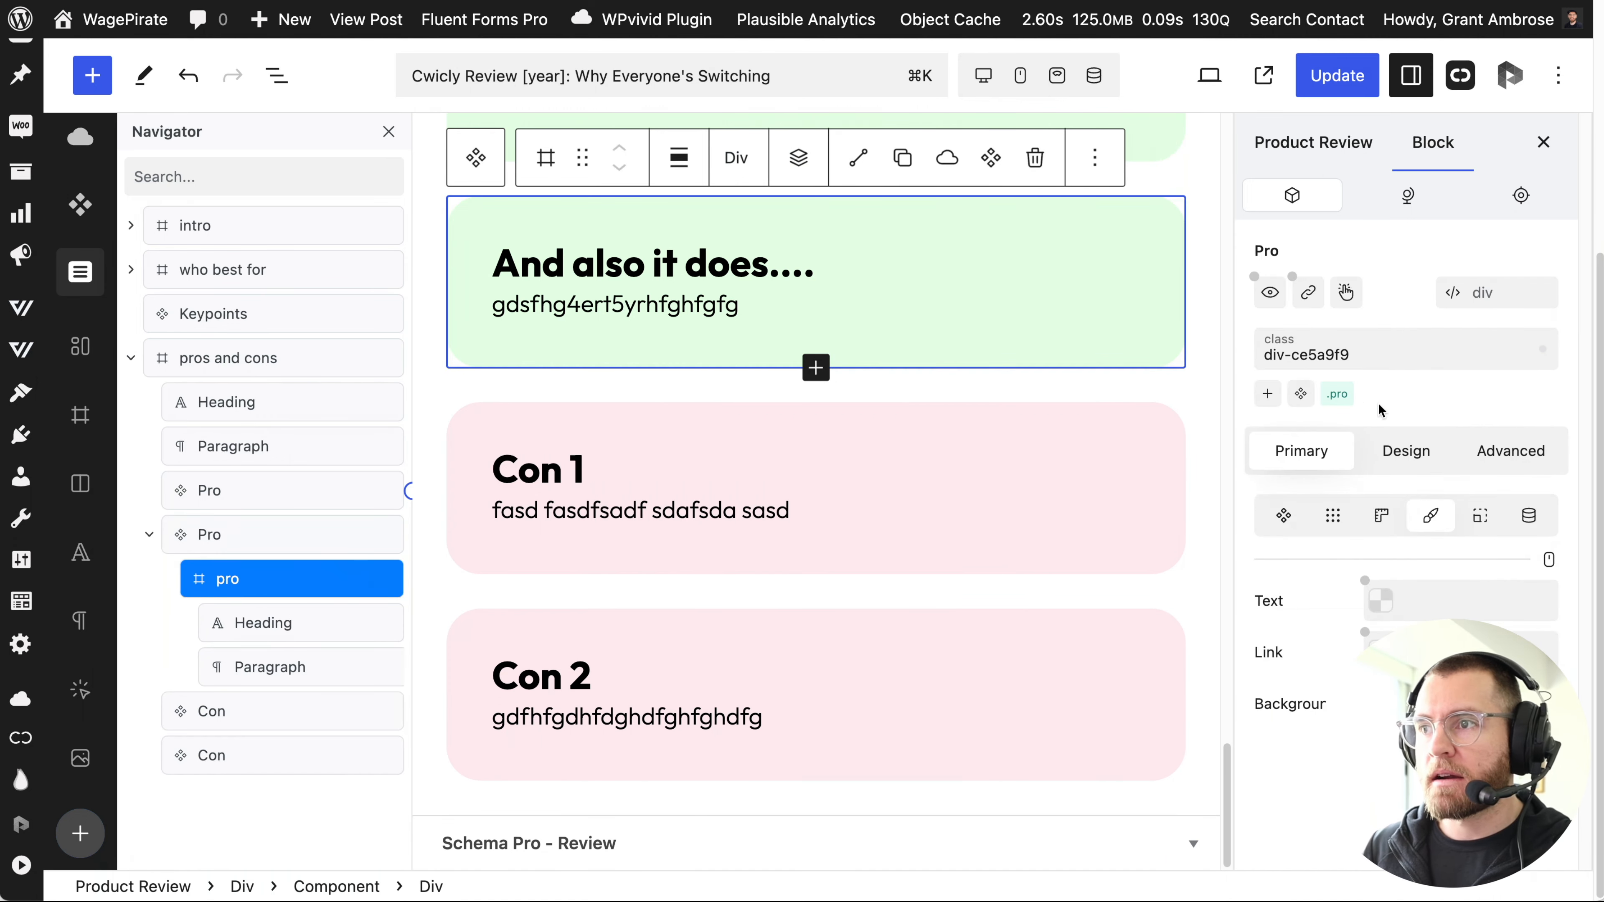
{"action": "left_click", "coordinate": [1335, 404]}
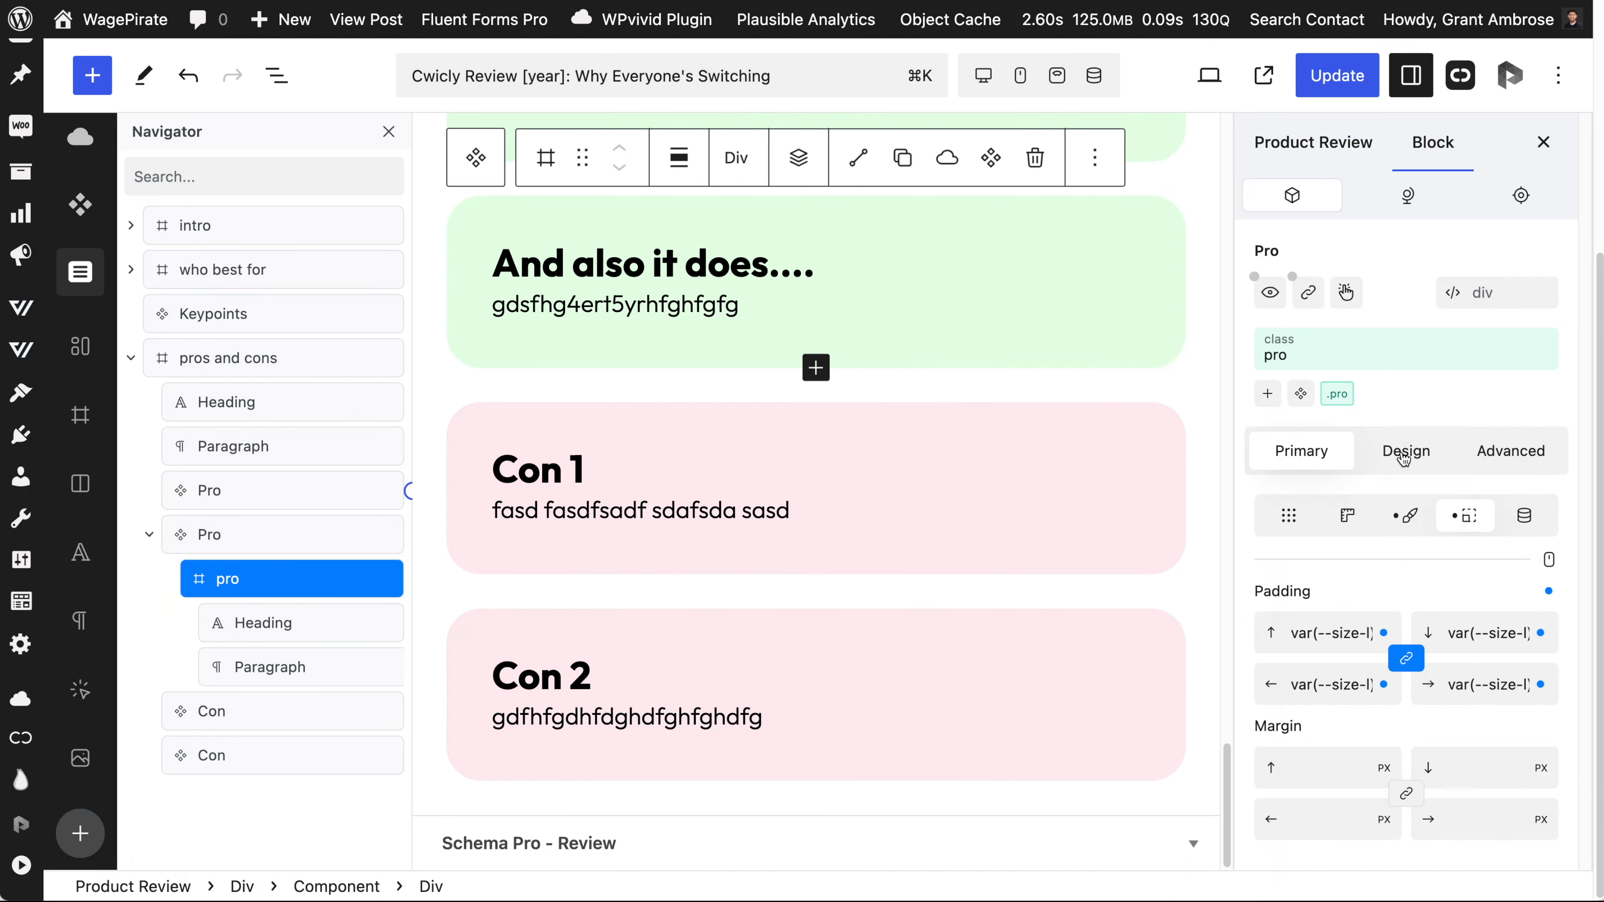
{"action": "left_click", "coordinate": [1405, 450]}
{"action": "left_click", "coordinate": [1380, 688]}
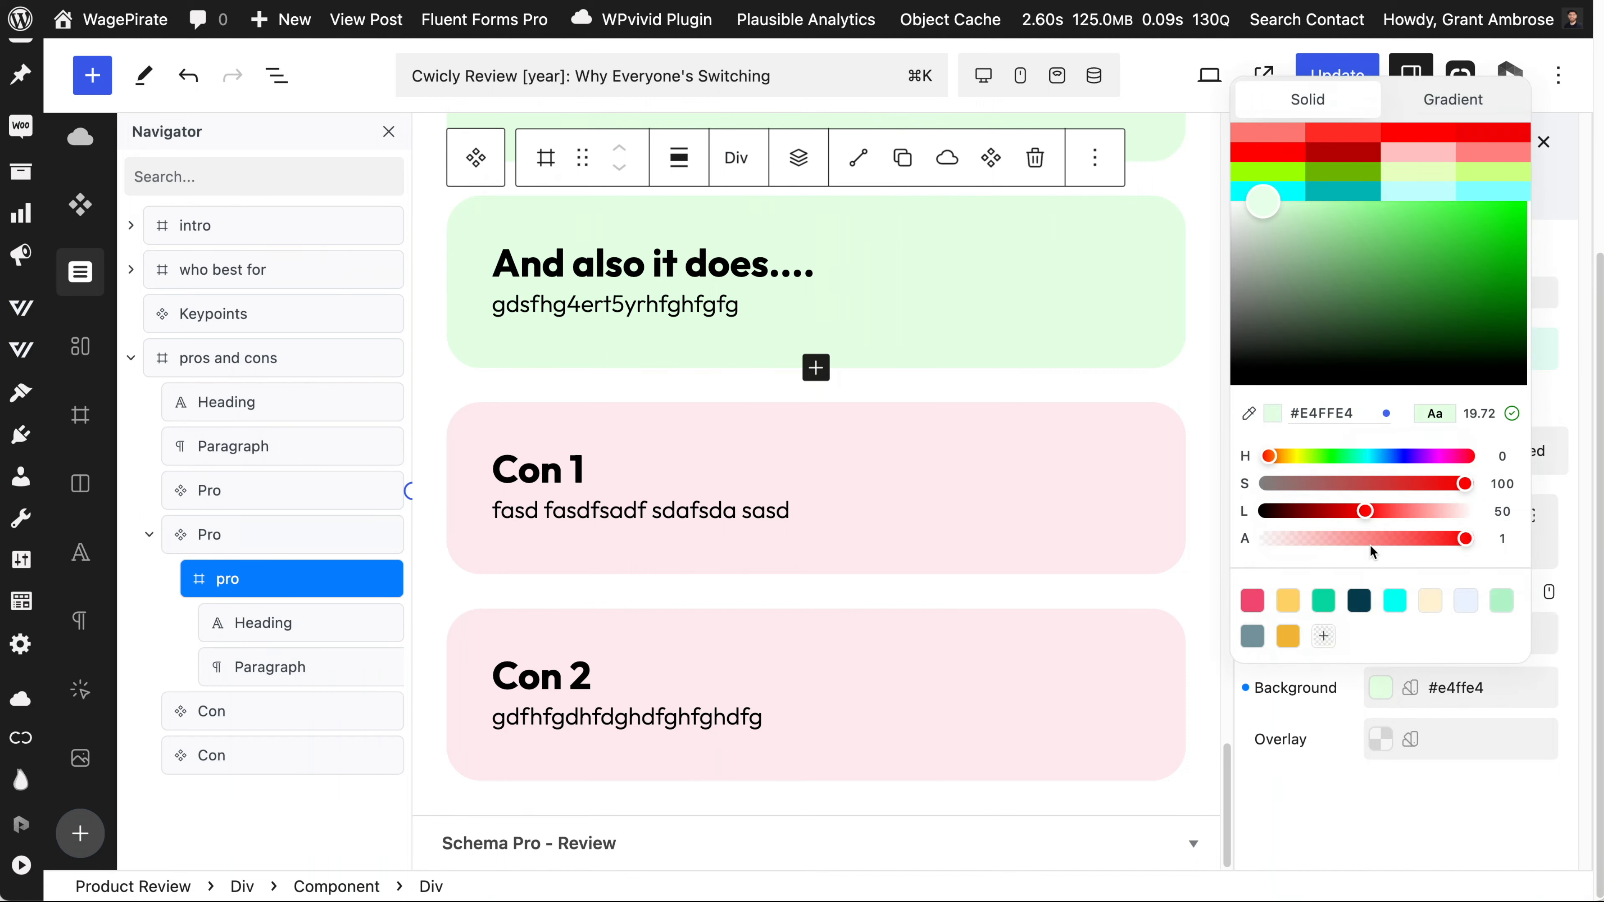
{"action": "left_click", "coordinate": [1254, 206]}
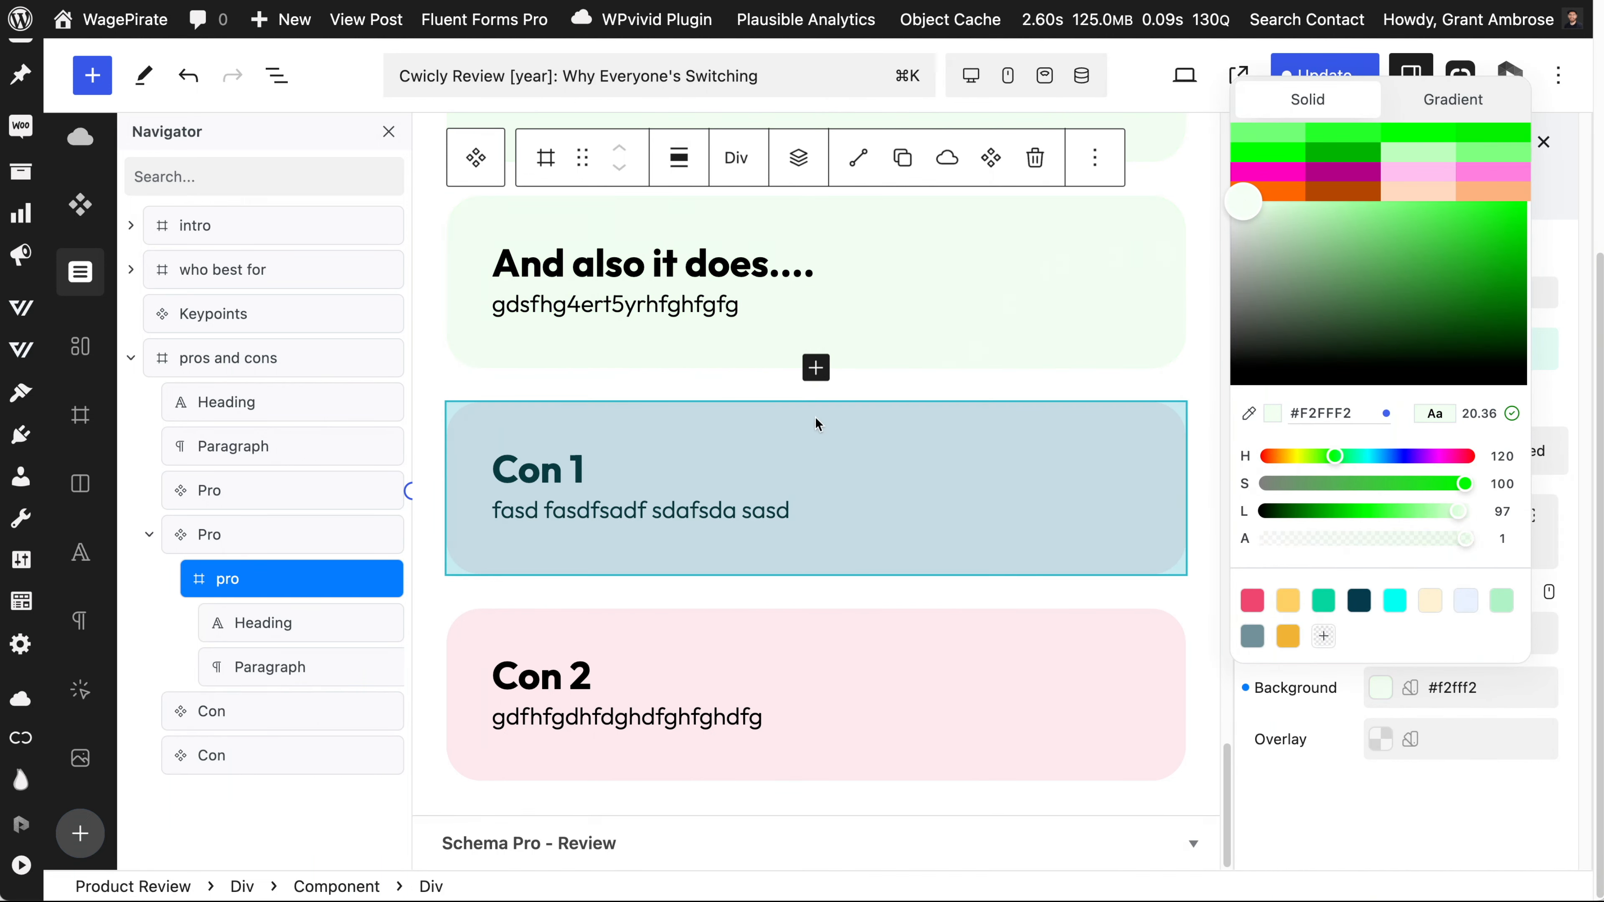
{"action": "left_click", "coordinate": [1196, 239]}
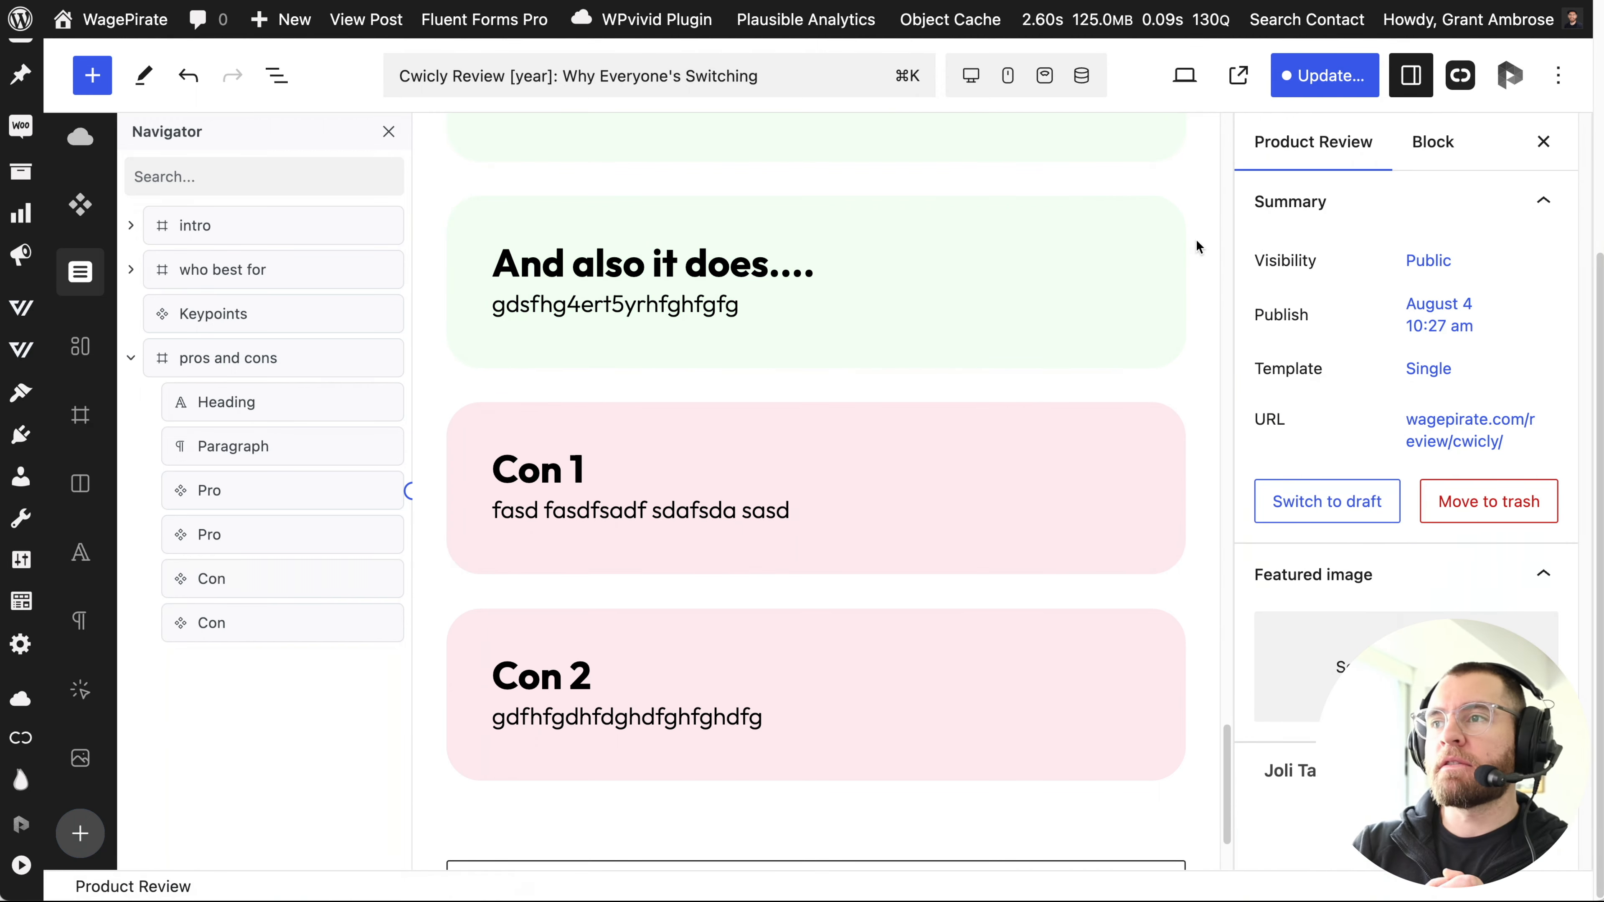